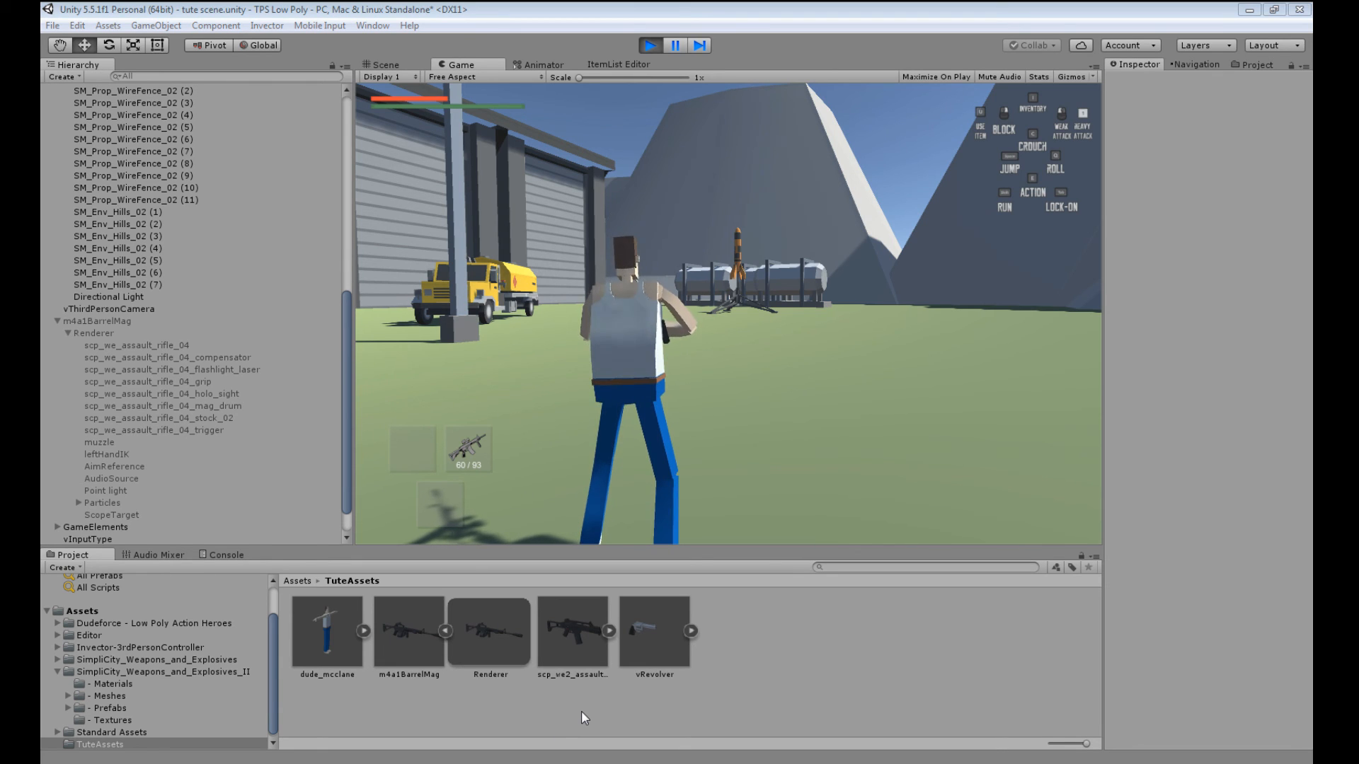
- Stop the running game test and return to the player character in the scene
left_click(856, 456)
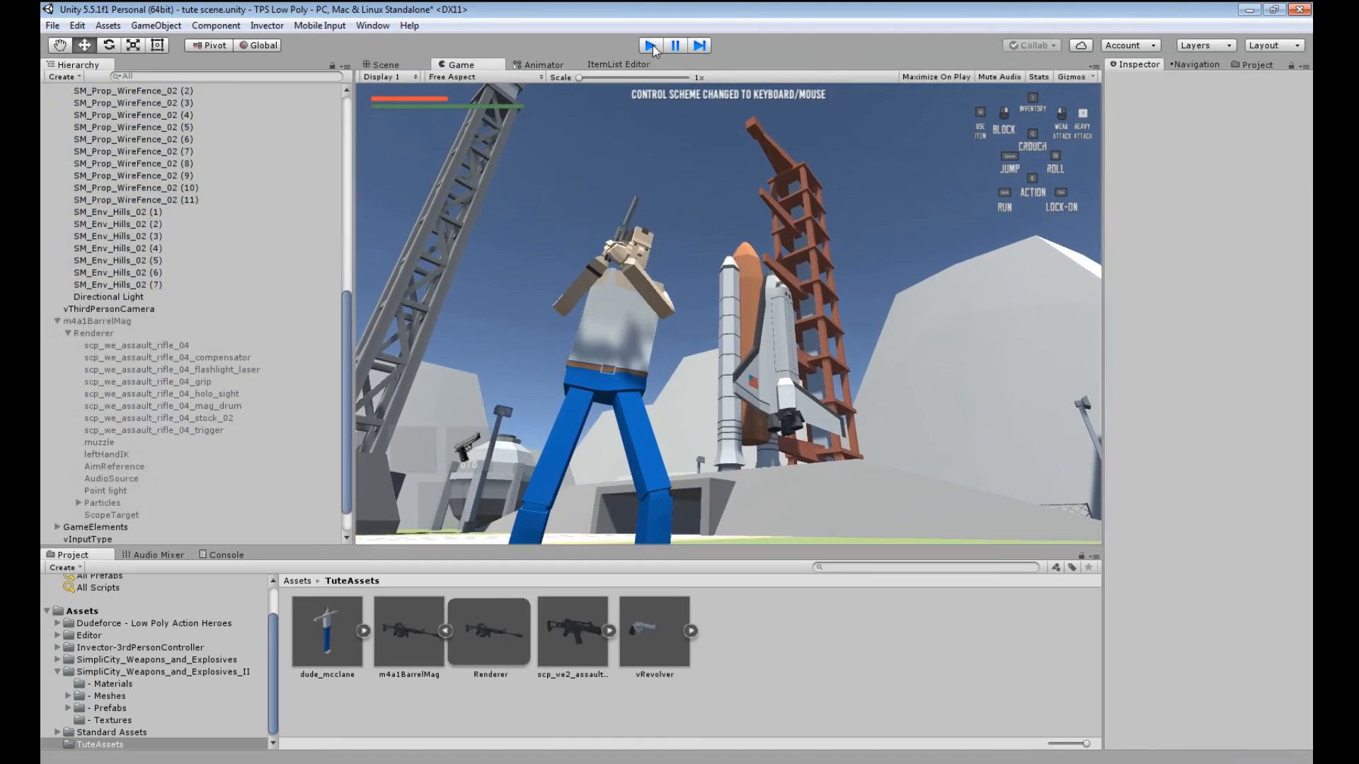
left_click(651, 45)
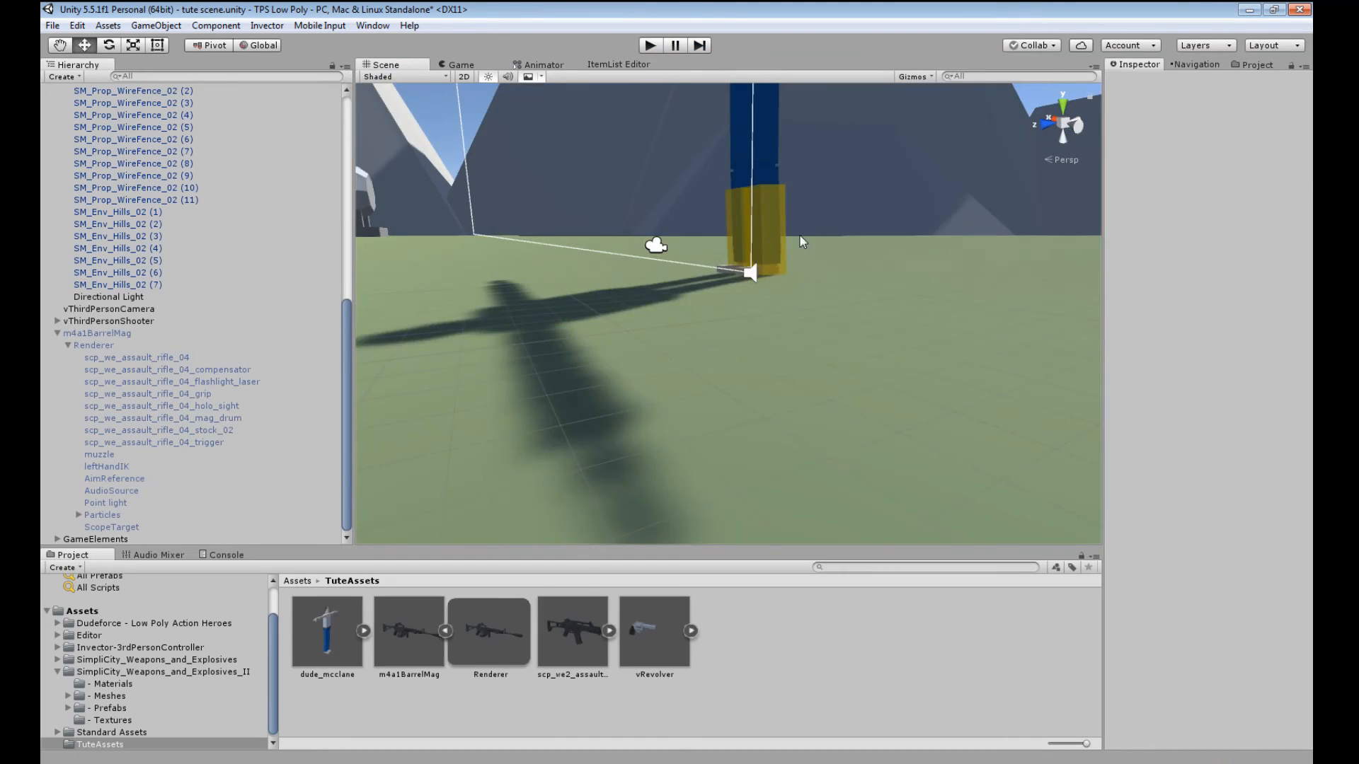
left_click_drag(728, 235, 1158, 338, "alt")
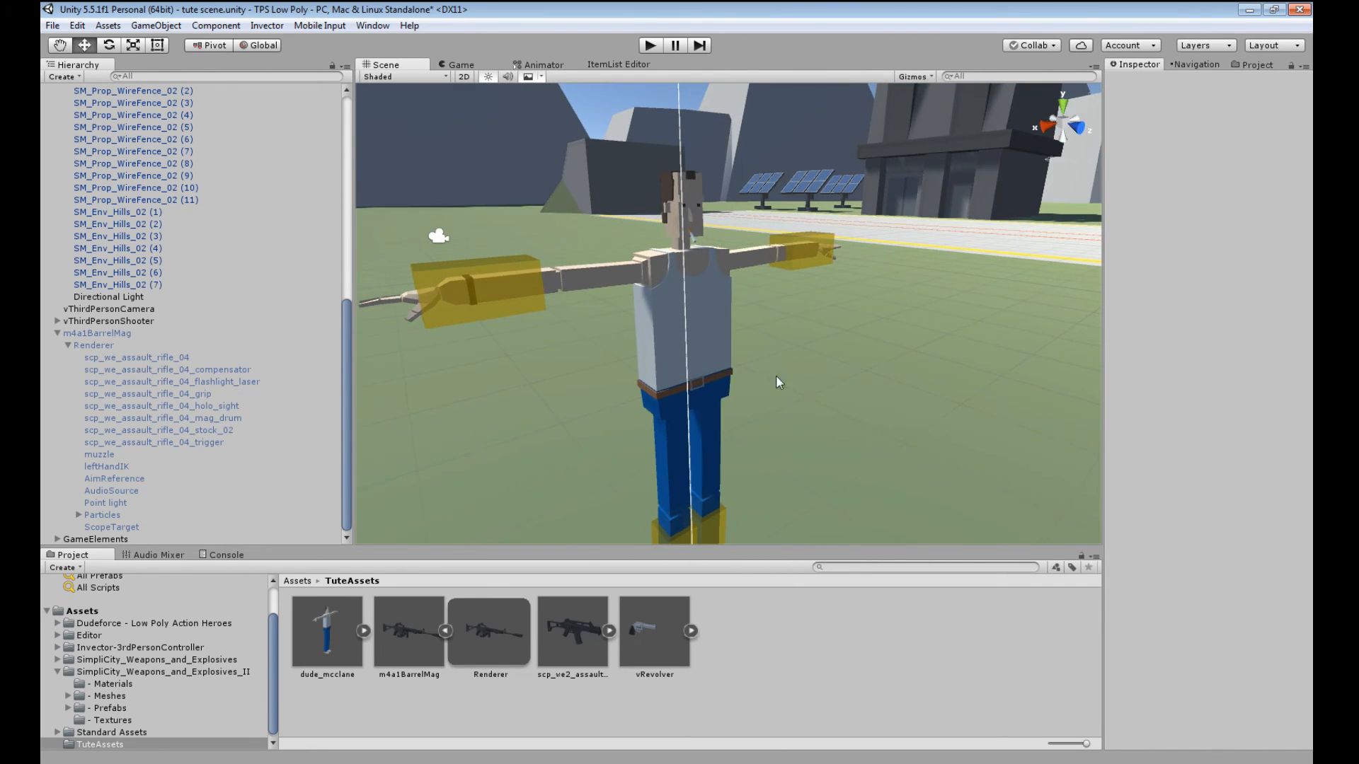
mouse_move(780, 382)
left_mouse_down("alt")
mouse_move(825, 397)
mouse_move(818, 415)
mouse_move(819, 388)
mouse_move(765, 401)
left_mouse_up("alt")
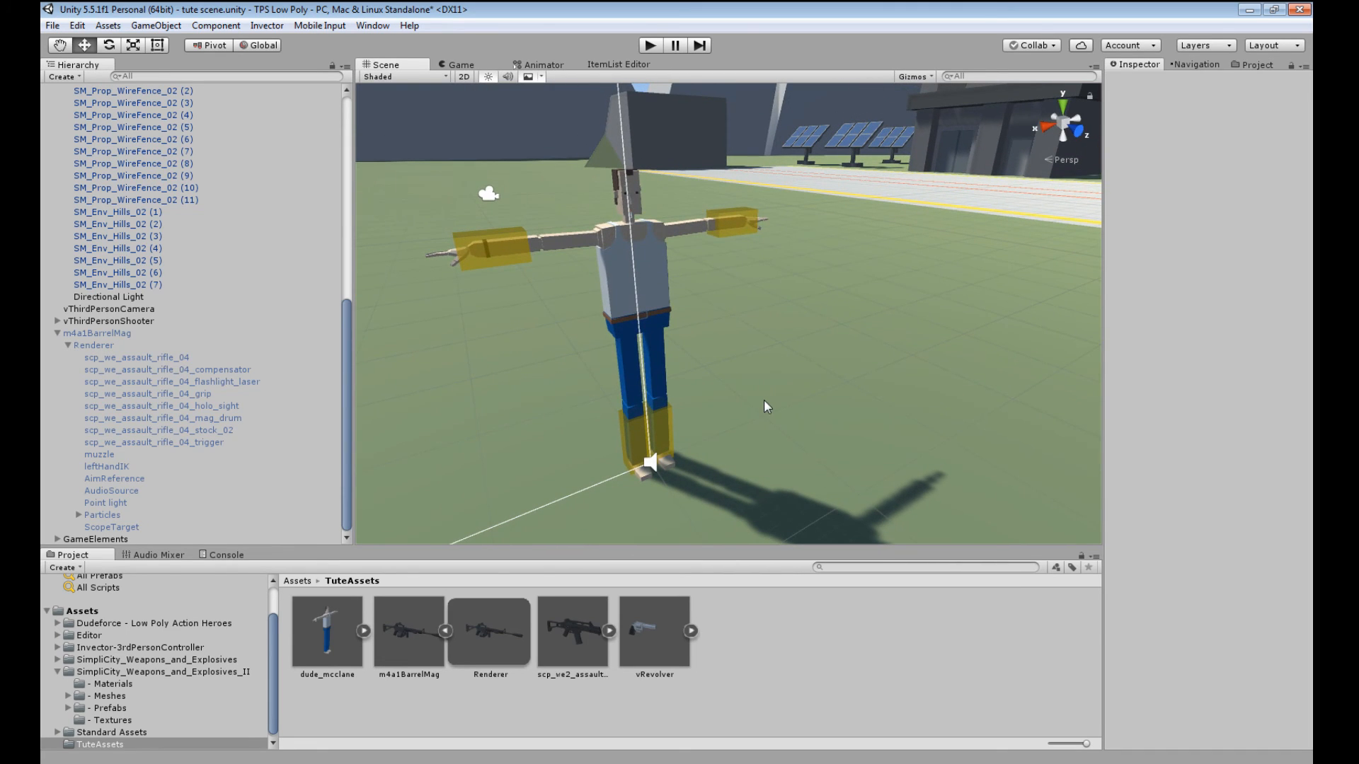
- Examine the Item Manager's start items and equip points on vThirdPersonShooter, and collapse that component
left_click(635, 268)
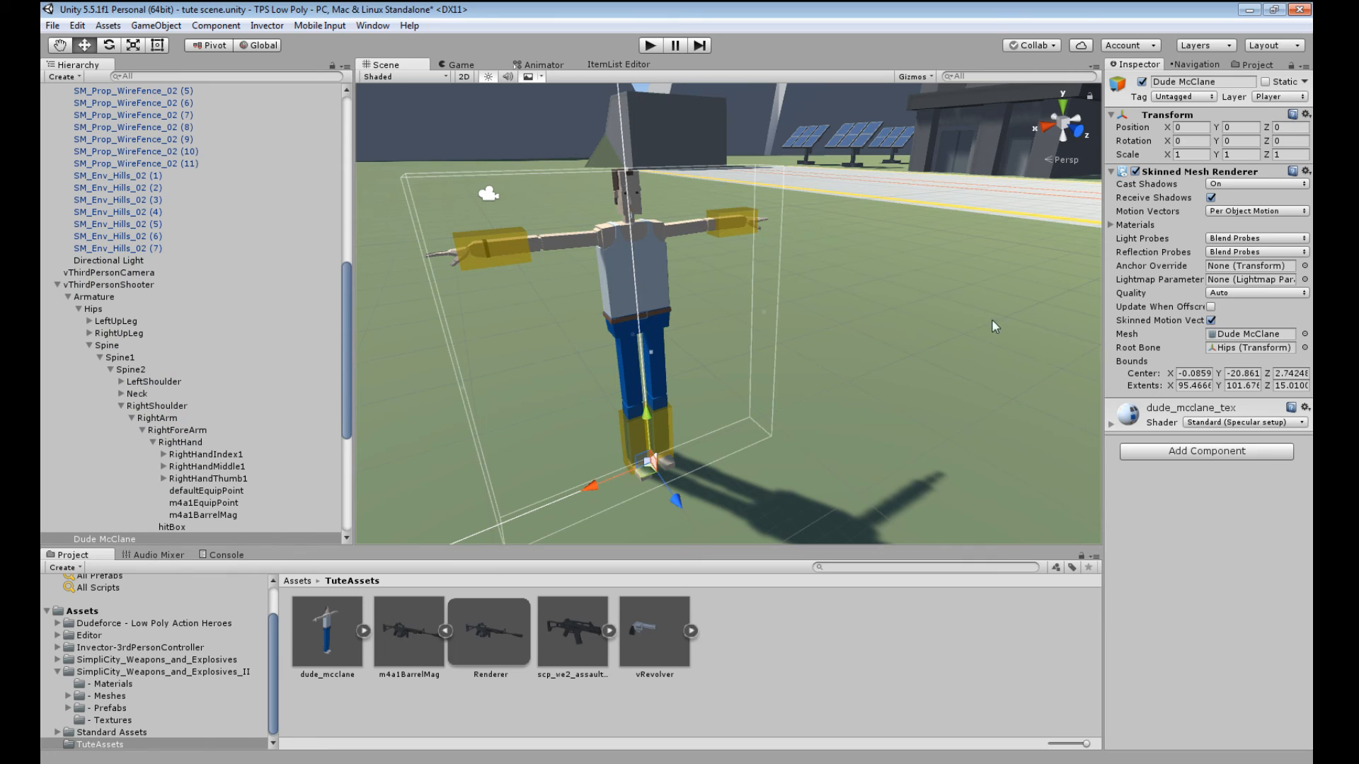
left_click(107, 285)
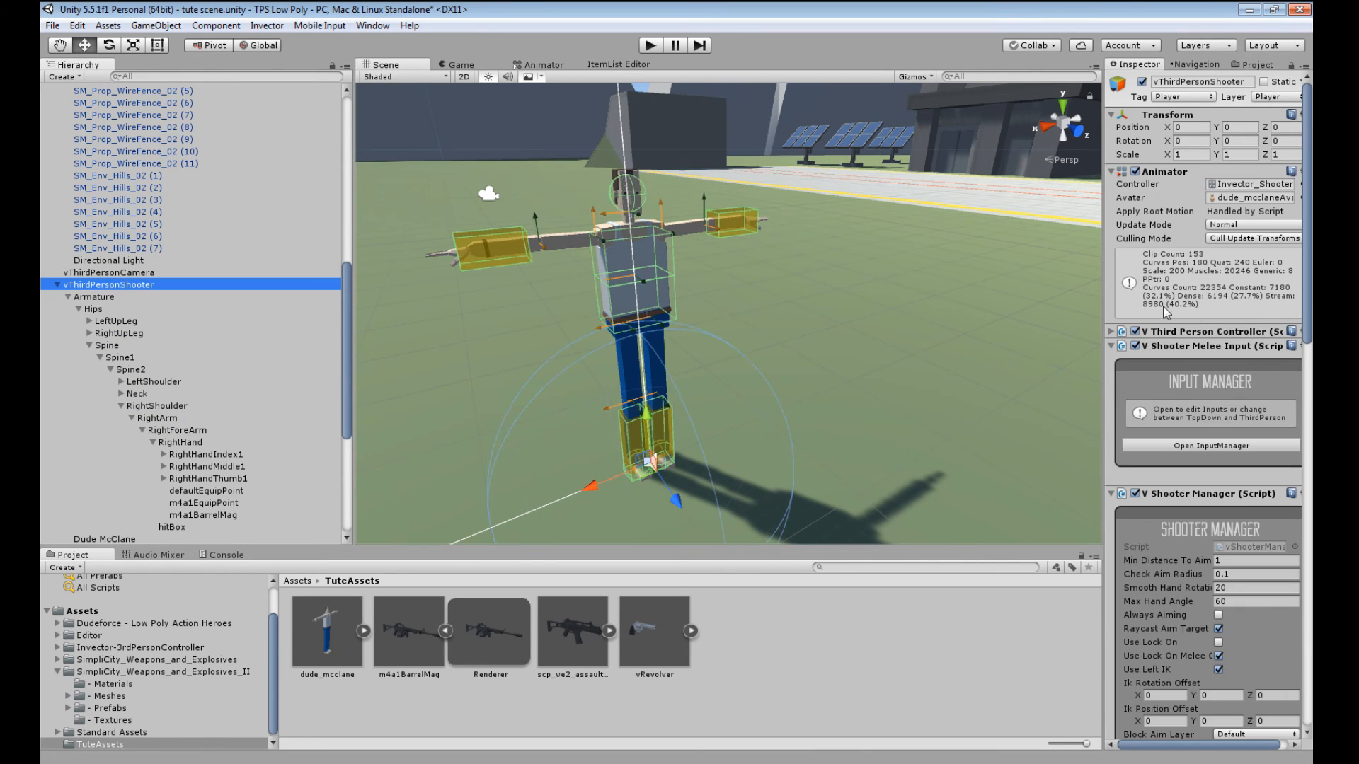
scroll(1191, 364, "down", 15)
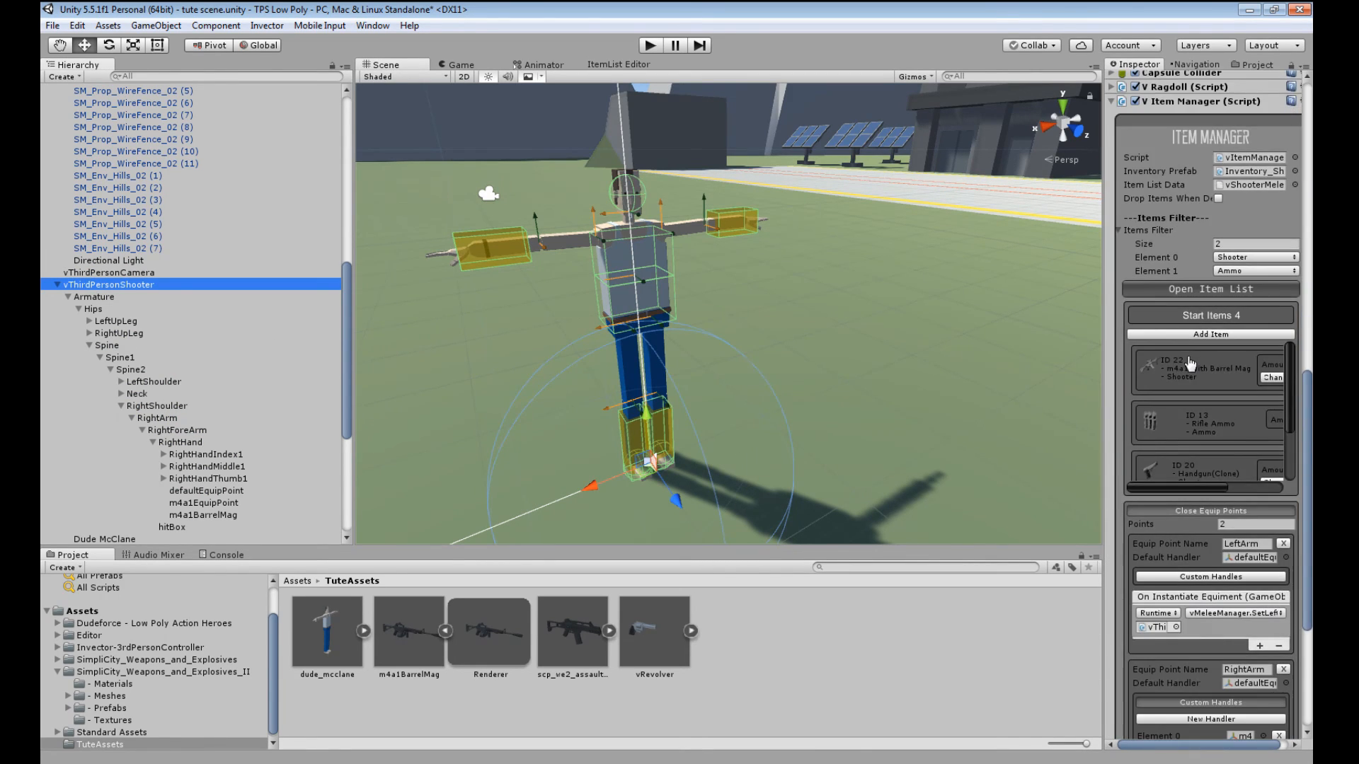
scroll(1189, 363, "down", 3)
scroll(1135, 185, "up", 3)
left_click(1113, 192)
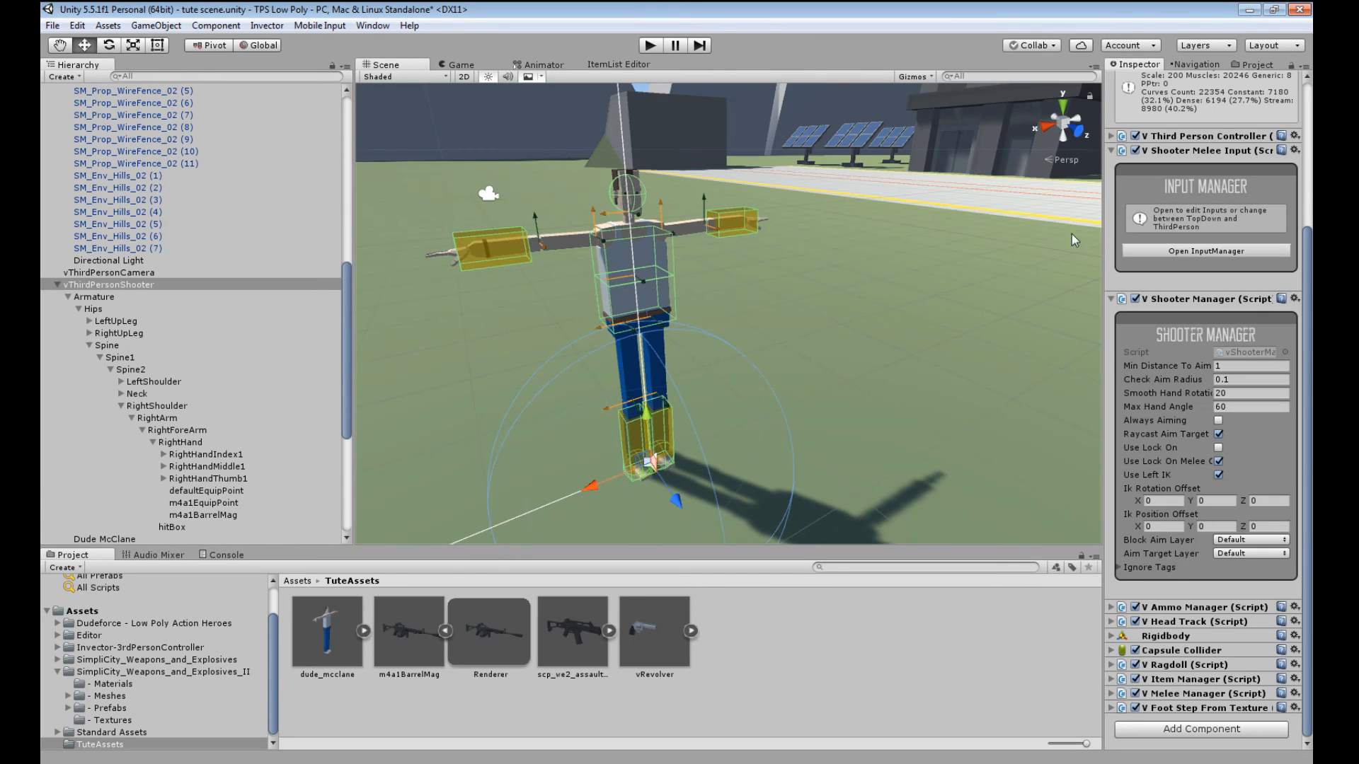
- Inspect the vRevolver and scp_we2_assault_rifle_02_stock weapon prefabs in the TuteAssets folder
right_click_drag(906, 371, 1103, 360)
key("f")
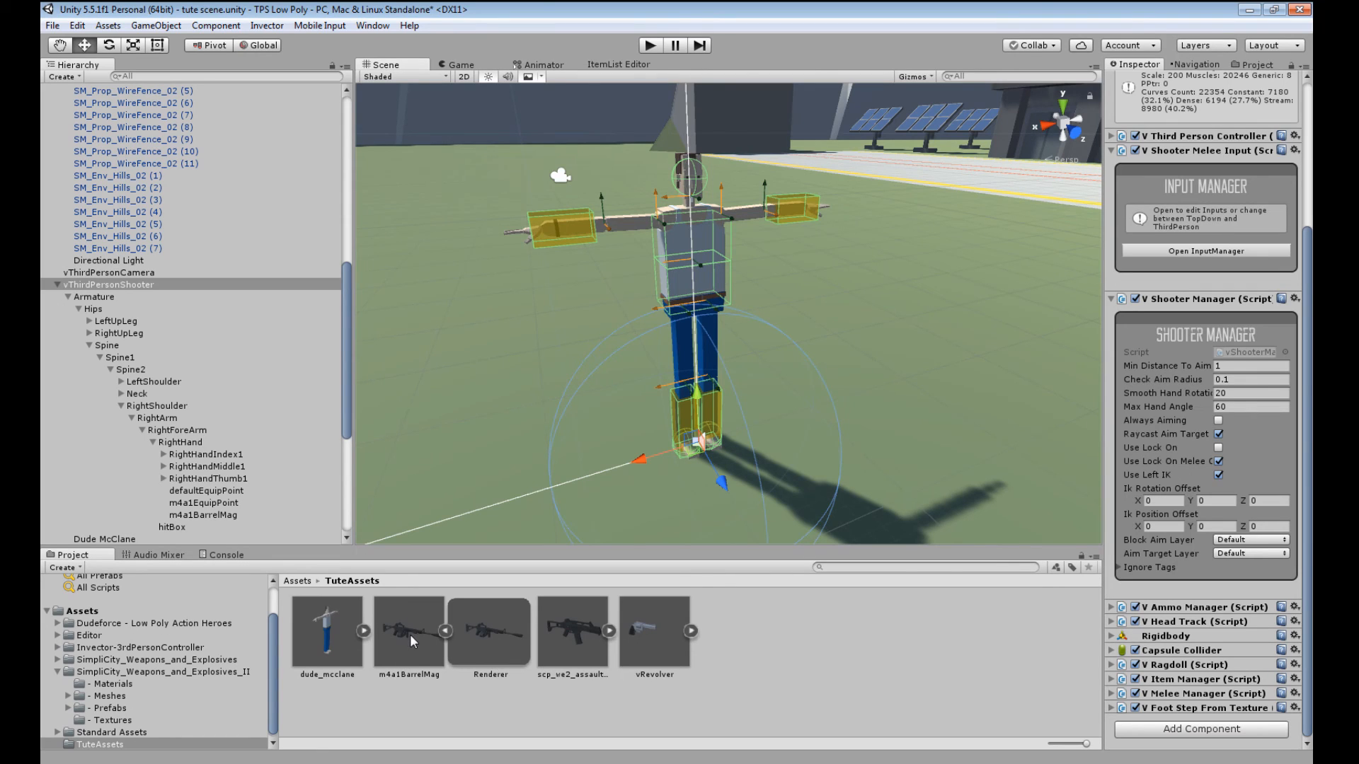
left_click(571, 634)
mouse_move(1206, 637)
left_mouse_down()
mouse_move(1275, 635)
mouse_move(1222, 634)
left_mouse_up()
left_click(664, 650)
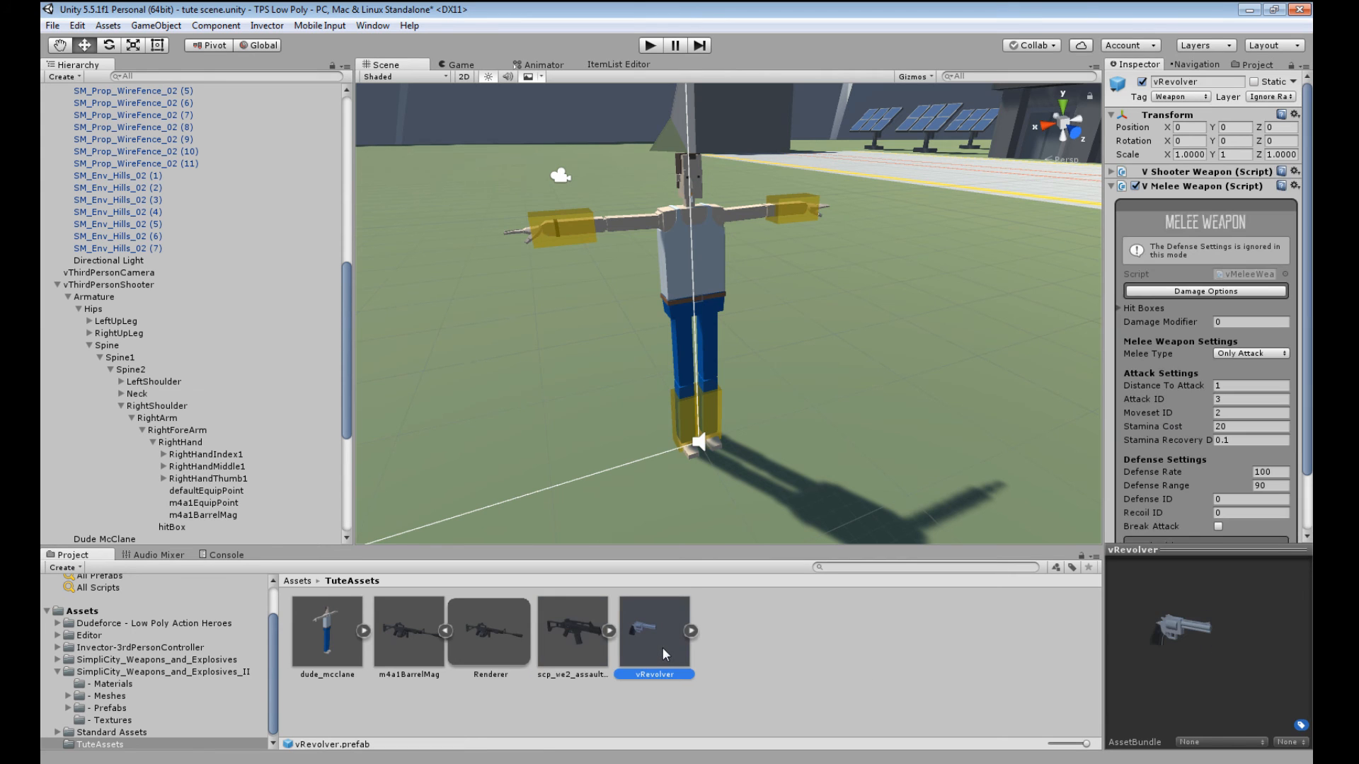
left_click(565, 644)
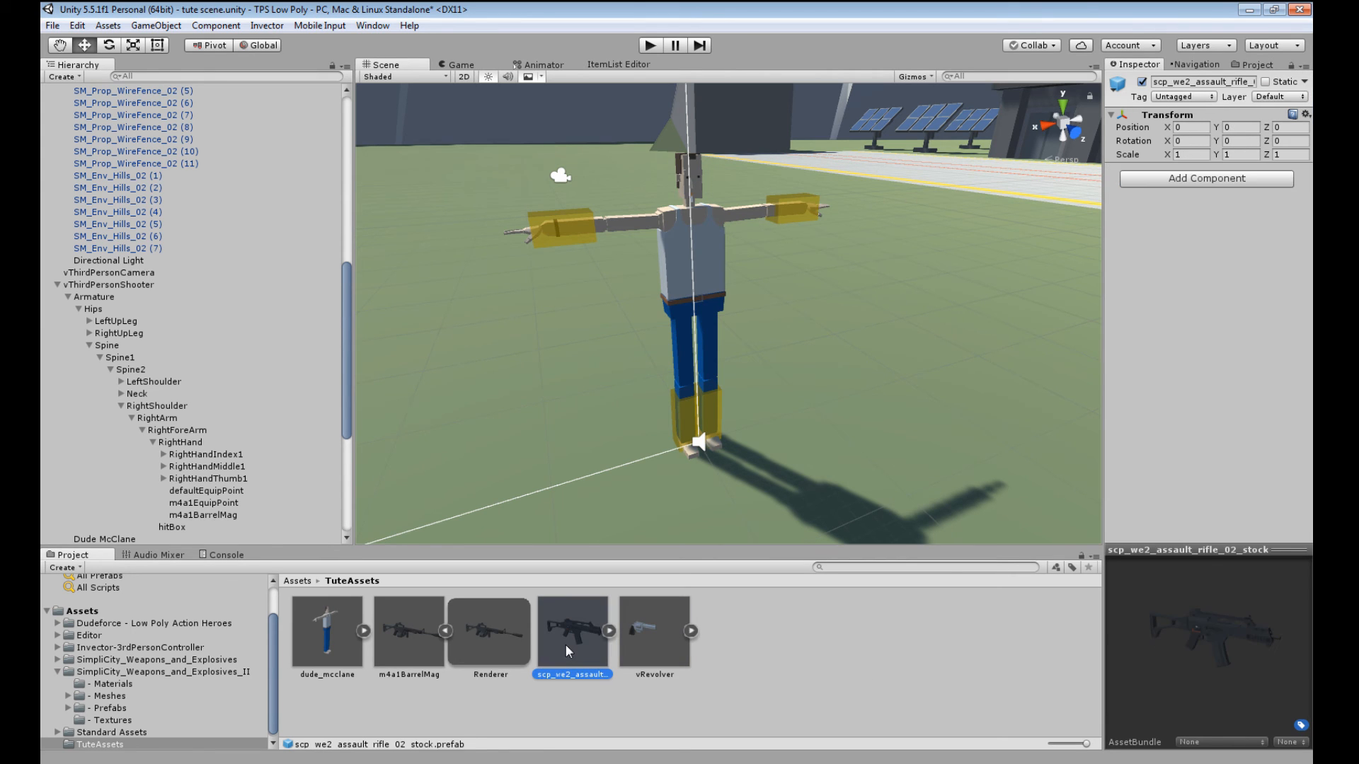
- Delete the existing vThirdPersonShooter character from the scene
left_click(136, 285)
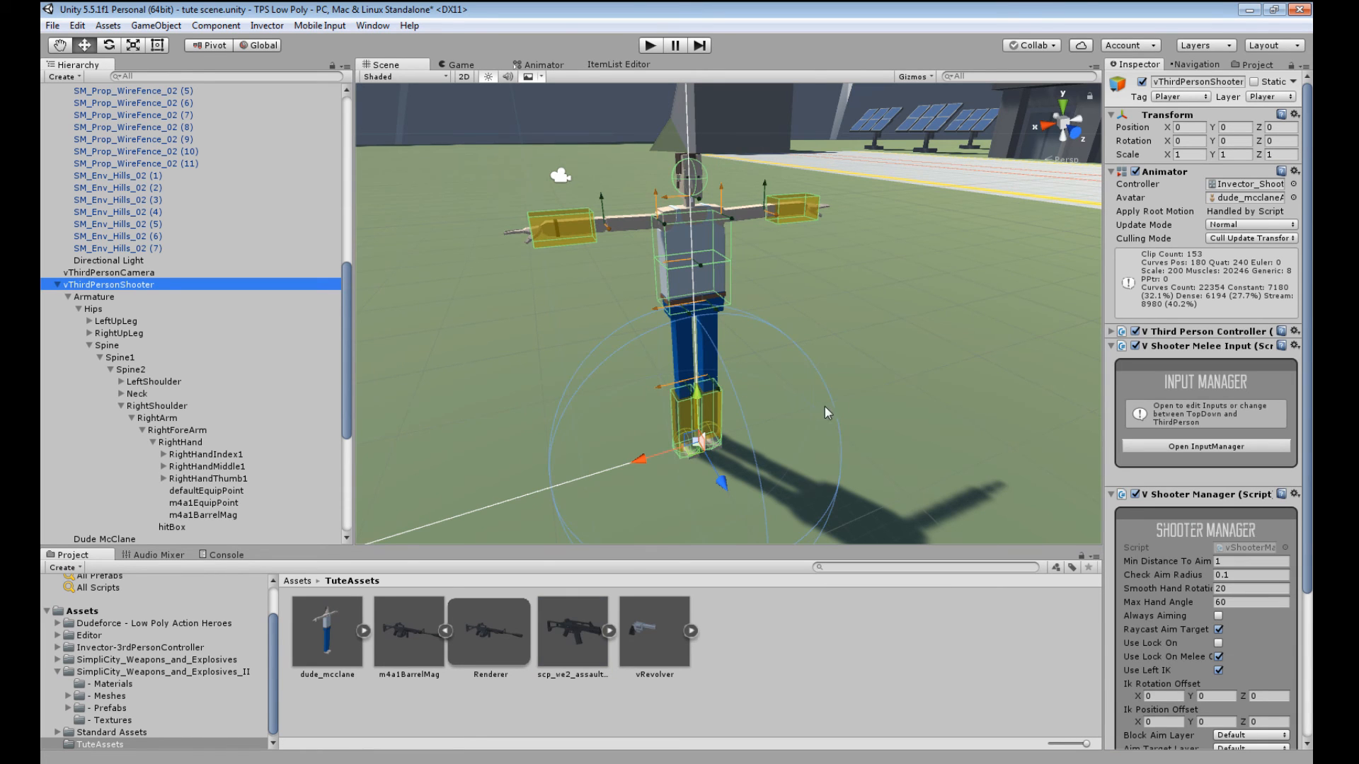
key("Delete")
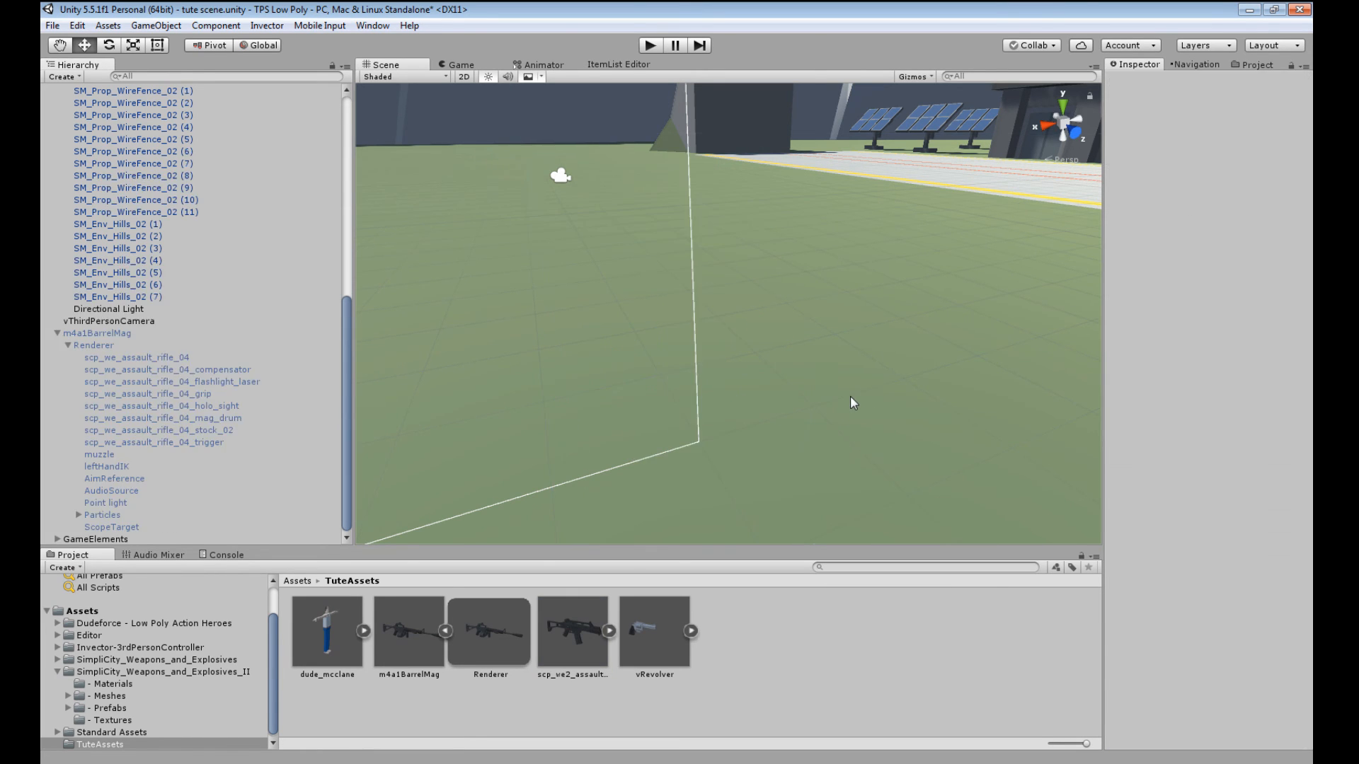
middle_click_drag(769, 402, 864, 391)
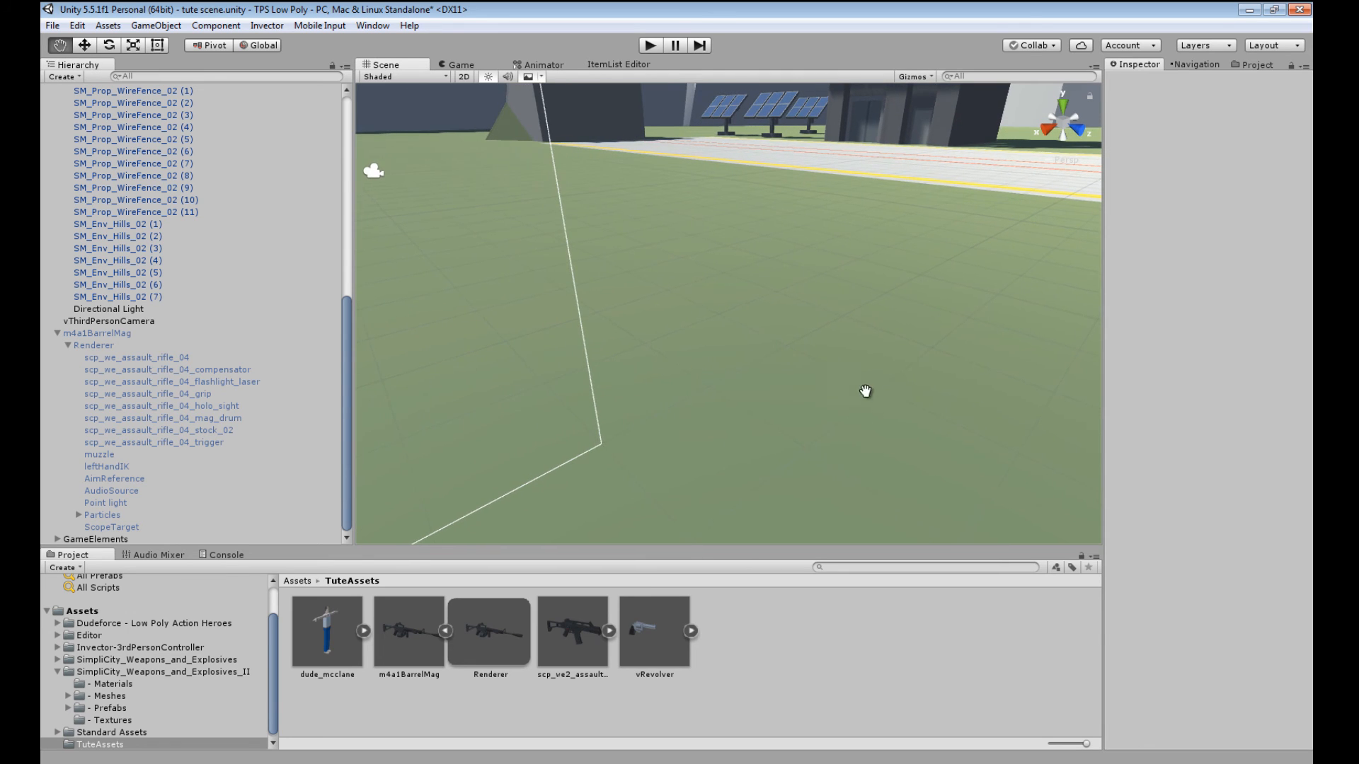
scroll(758, 408, "down", 4)
scroll(758, 408, "up", 2)
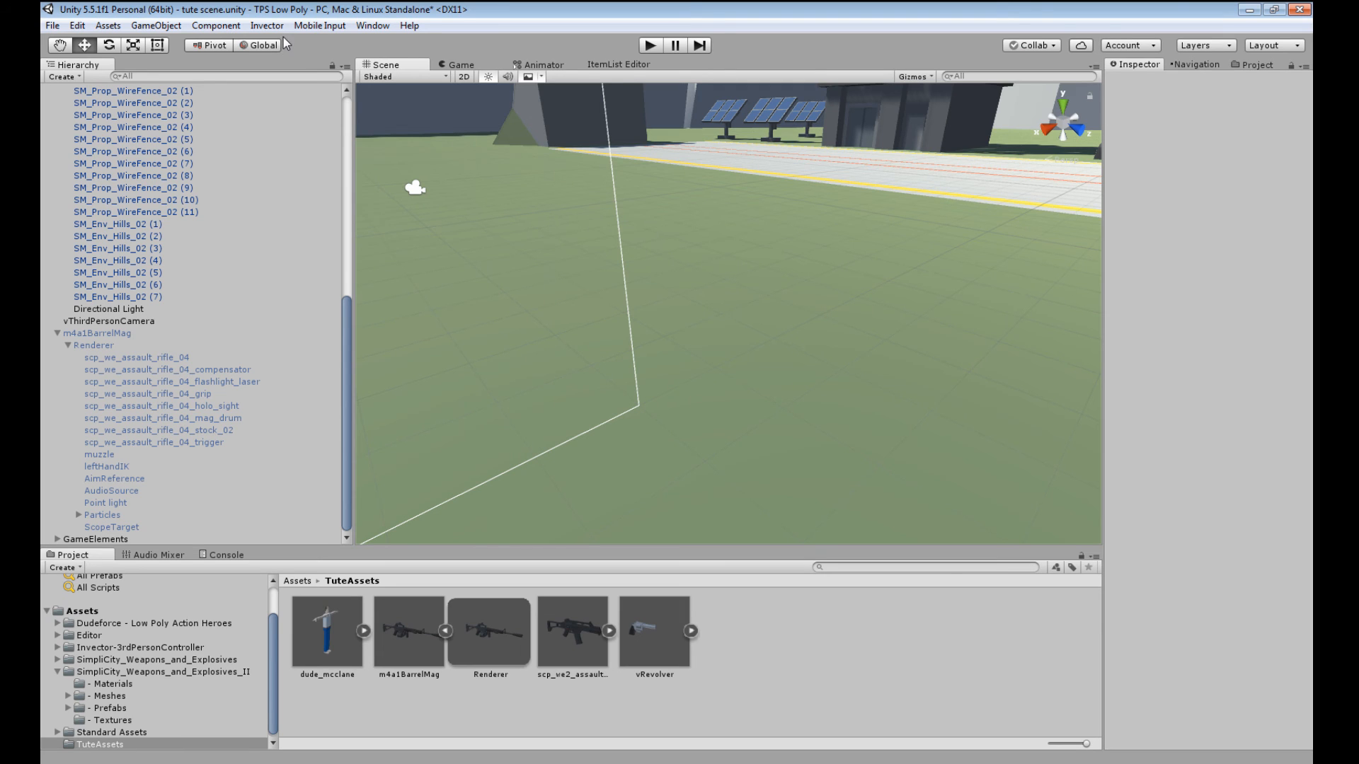
- Start creating an Invector shooter controller and assign dude_mcclane as its FBX model
left_click(268, 26)
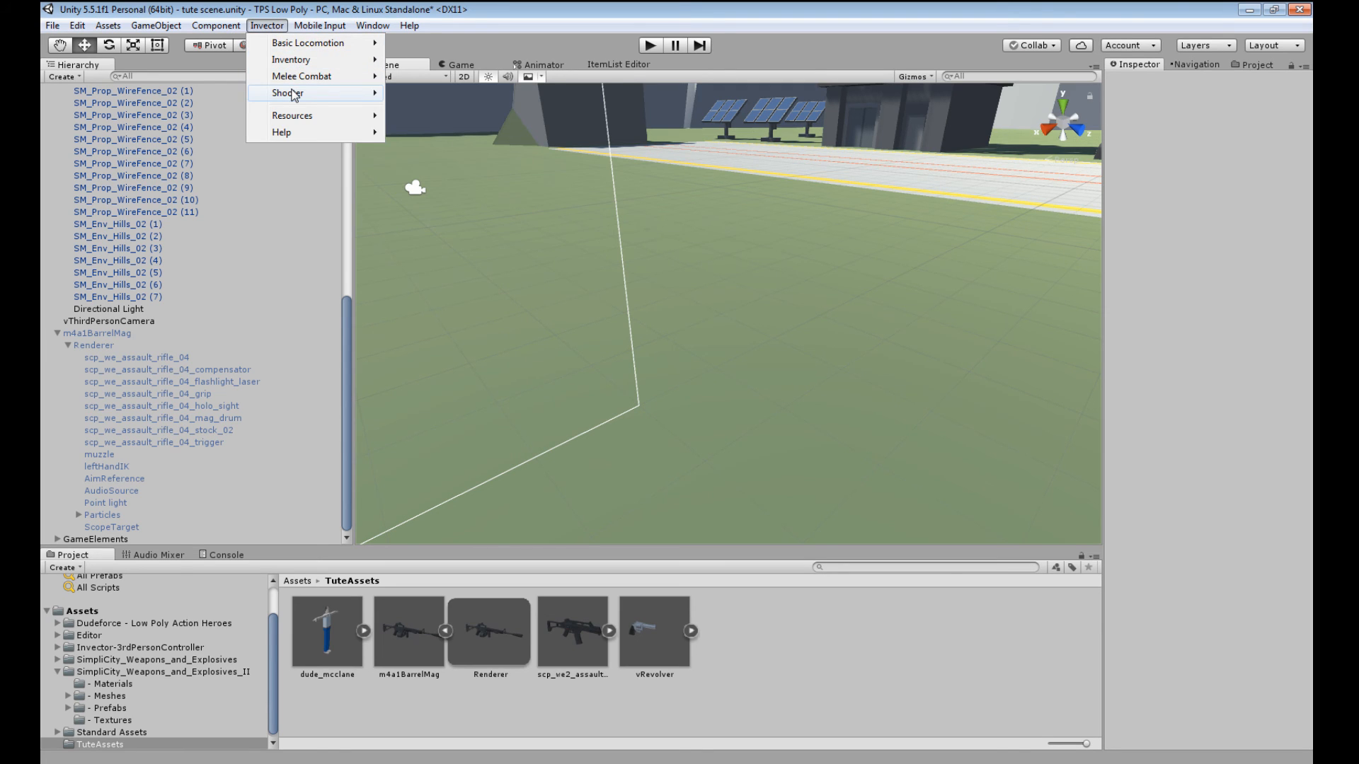
mouse_move(294, 96)
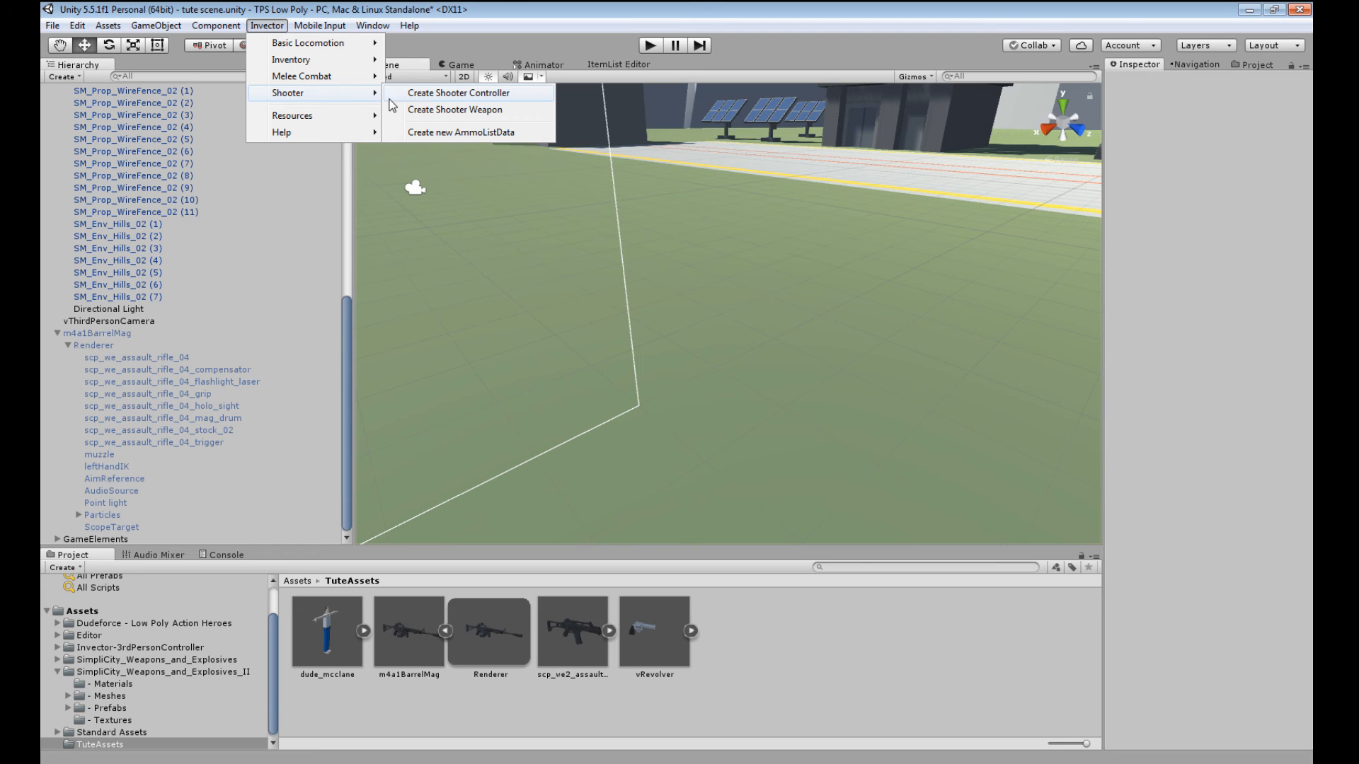
left_click(426, 95)
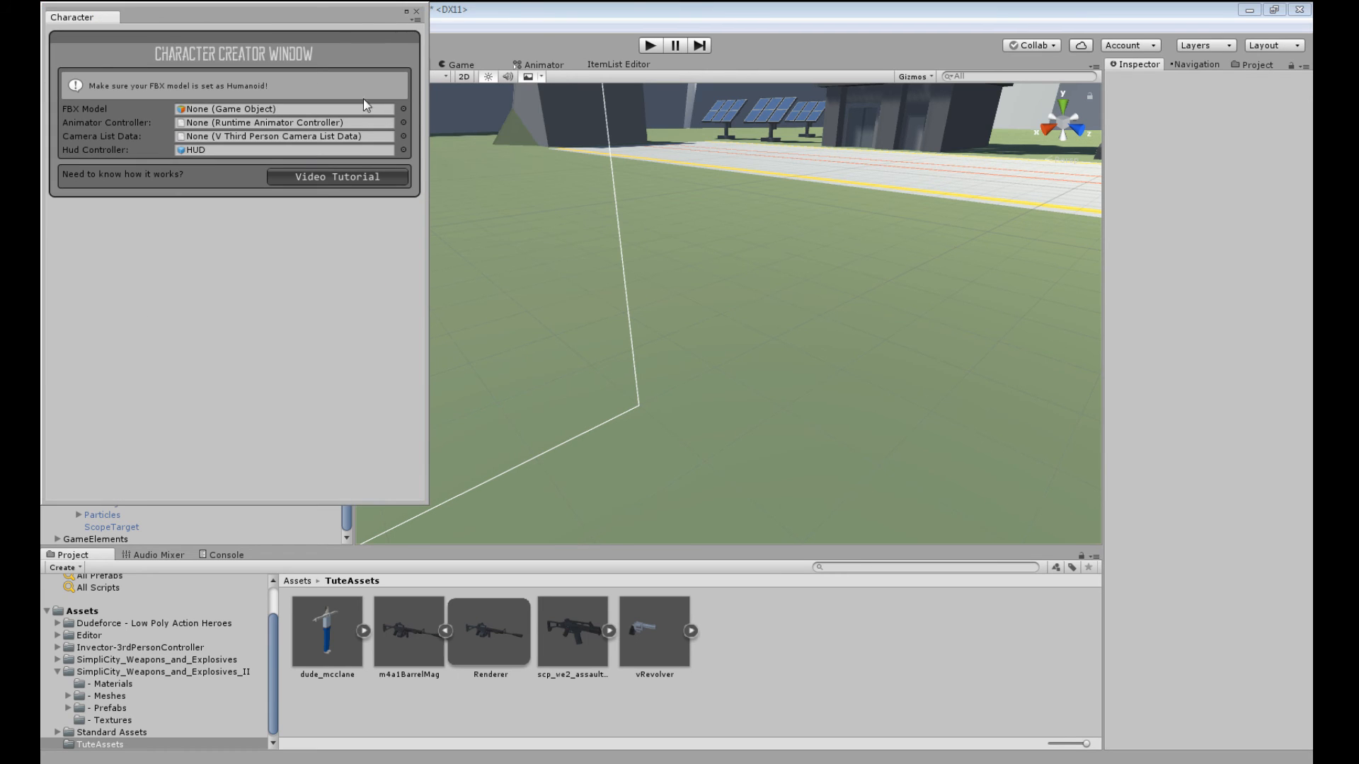
left_click_drag(266, 14, 340, 55)
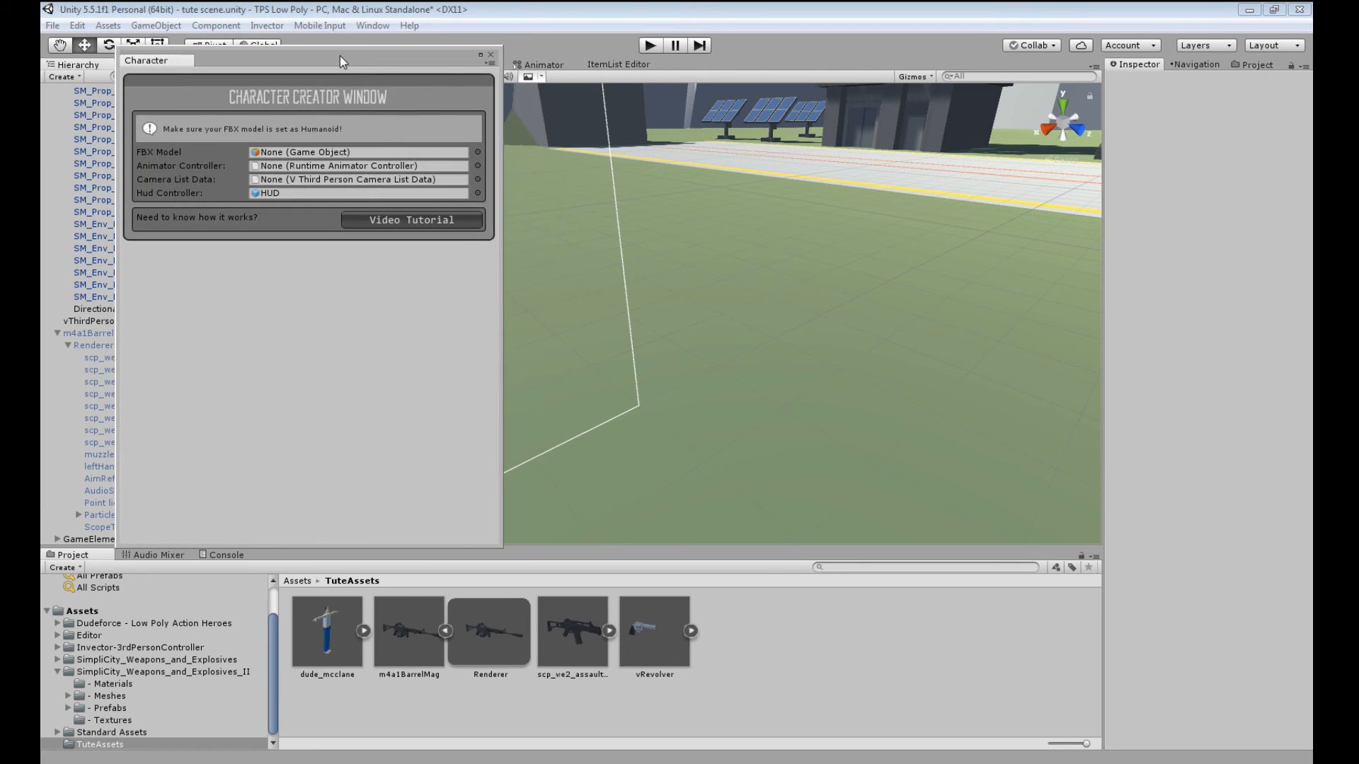
left_click_drag(333, 645, 341, 155)
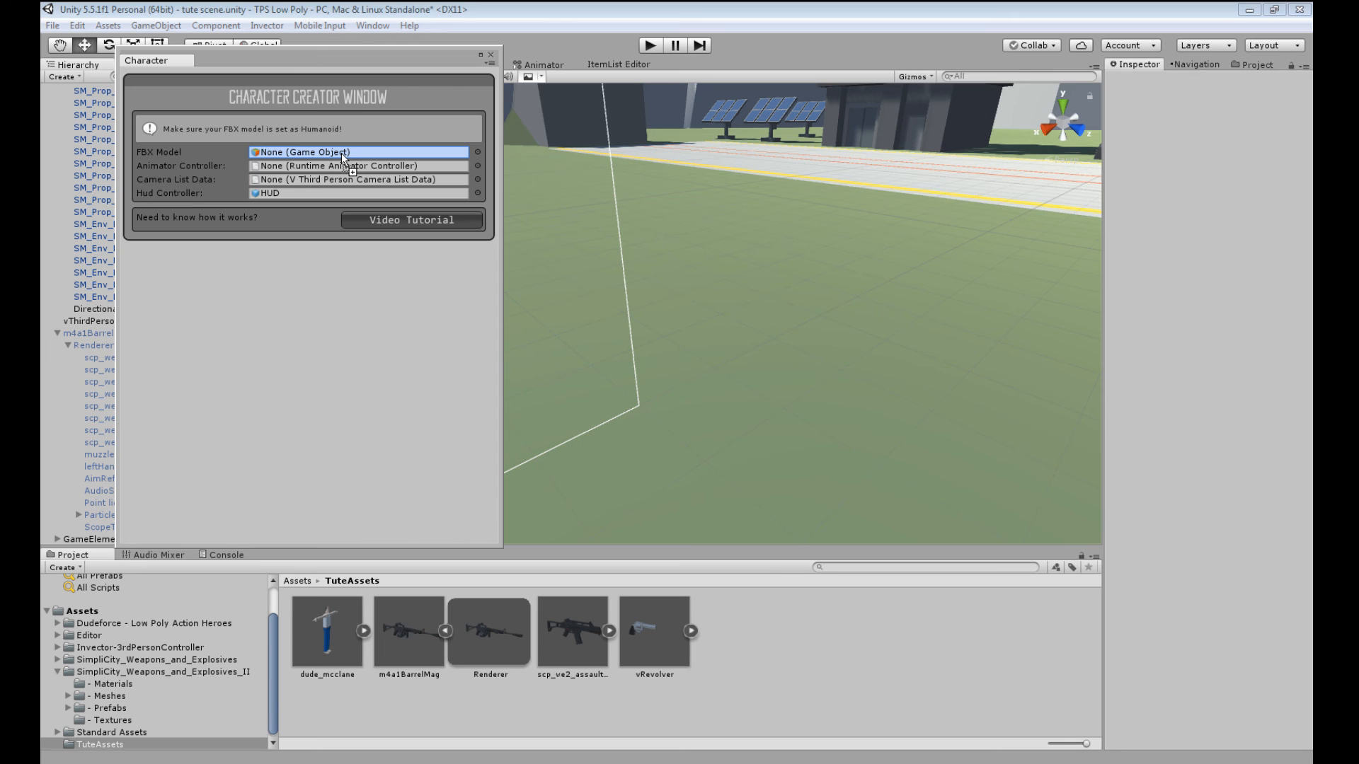
left_click_drag(341, 153, 341, 153)
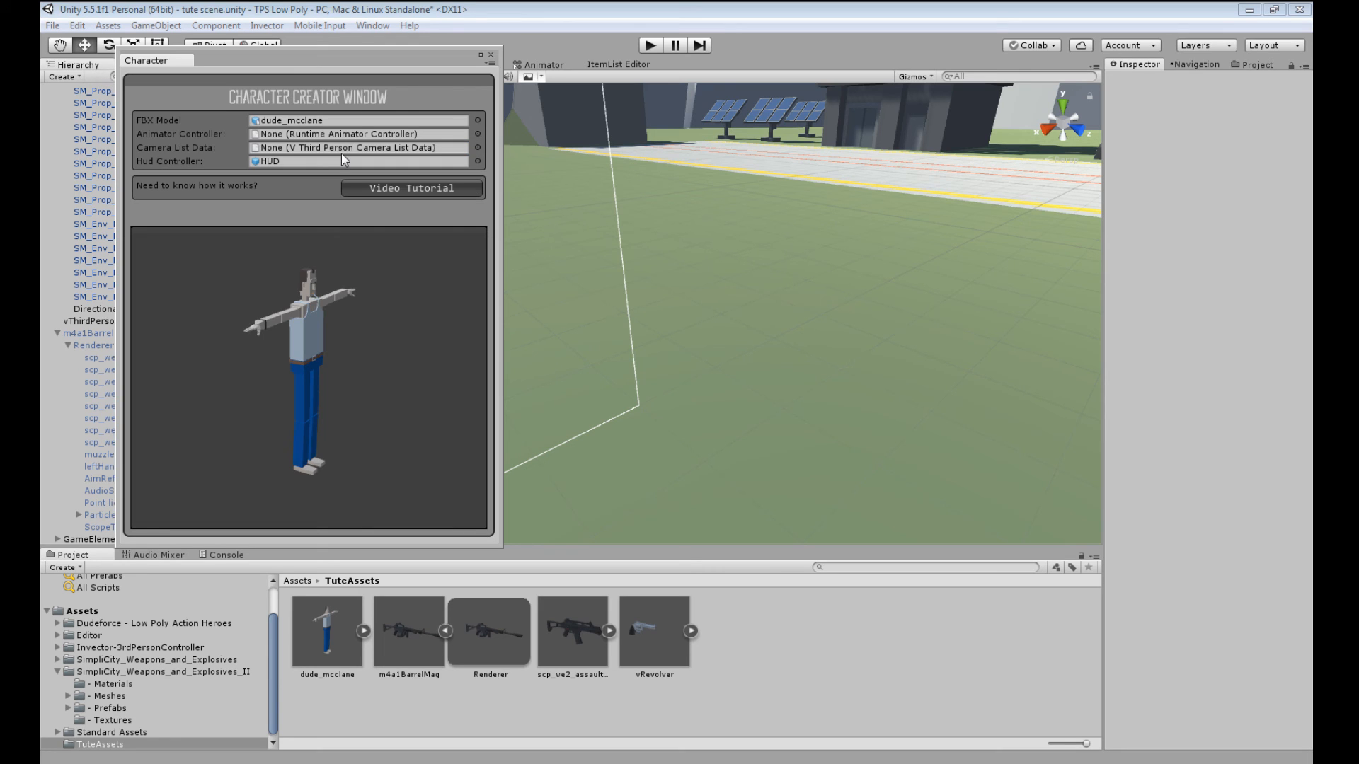
- Check the character preview from several angles and set the animator controller to Invector_ShooterMelee
left_click_drag(314, 352, 257, 380)
left_click_drag(311, 443, 281, 443)
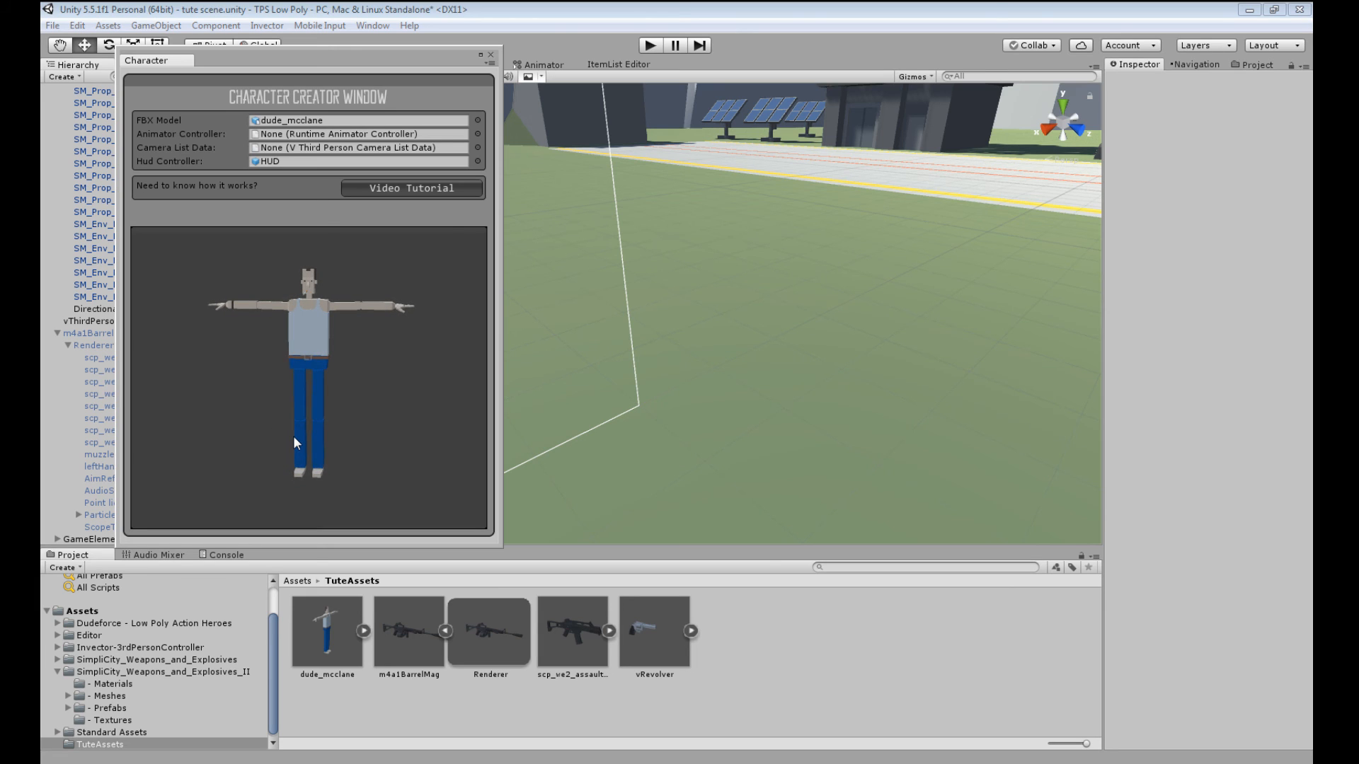
left_click_drag(296, 355, 180, 324)
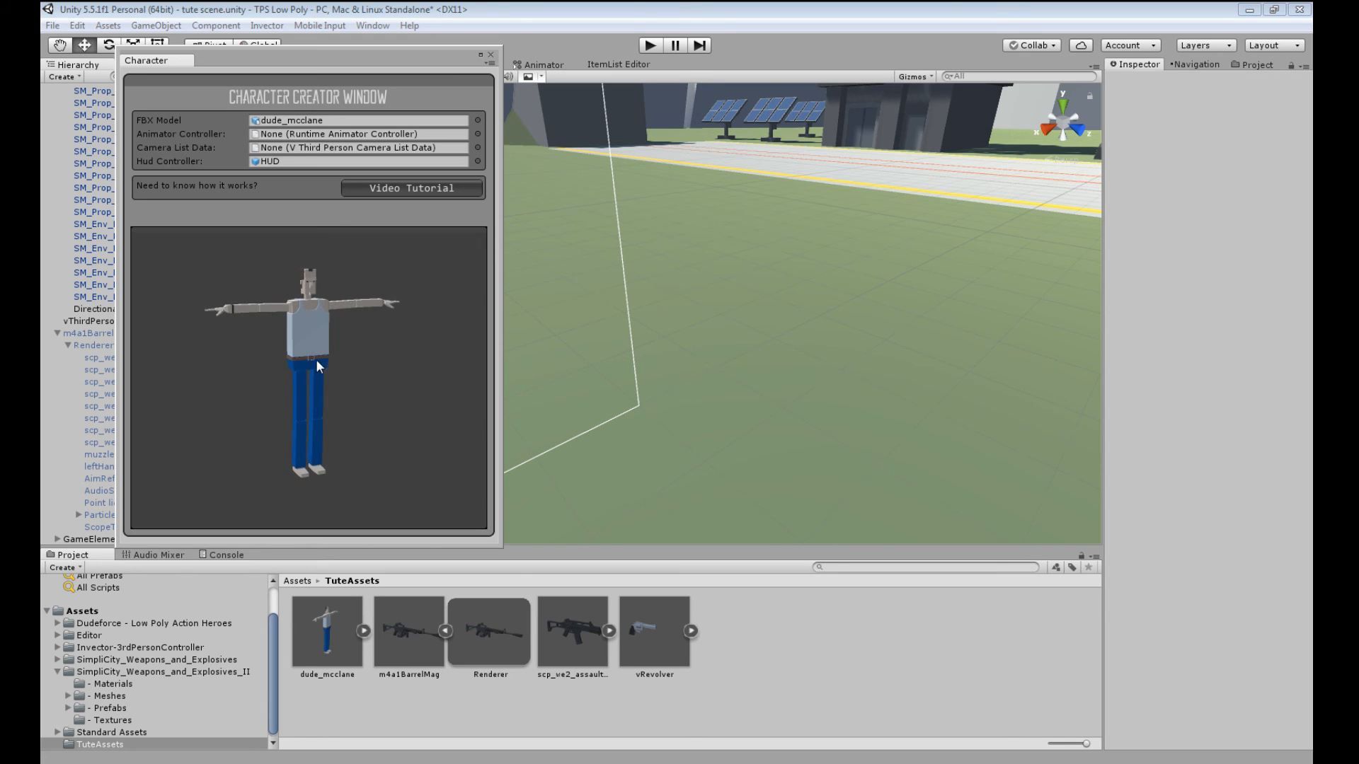
mouse_move(316, 360)
left_mouse_down()
mouse_move(273, 359)
mouse_move(311, 364)
left_mouse_up()
left_click(478, 135)
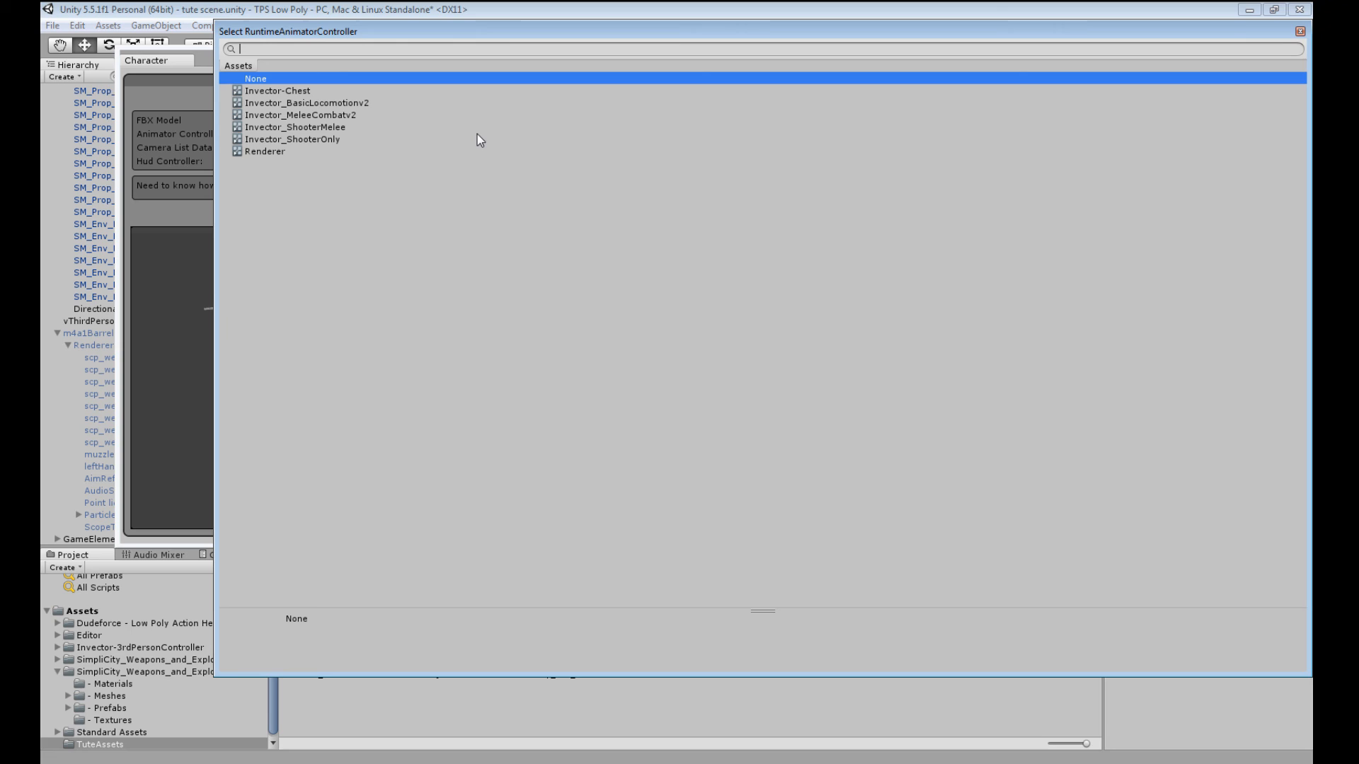
left_click(296, 127)
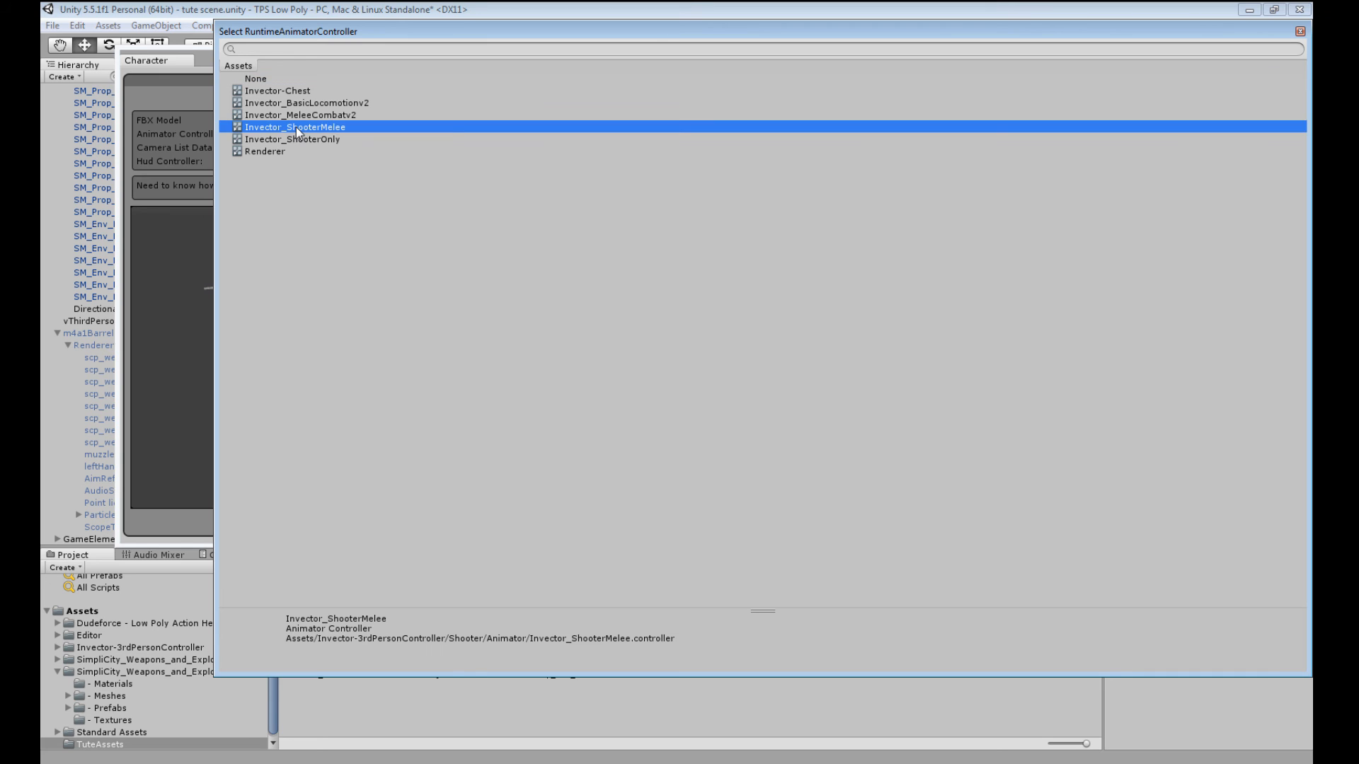
double_click(296, 126)
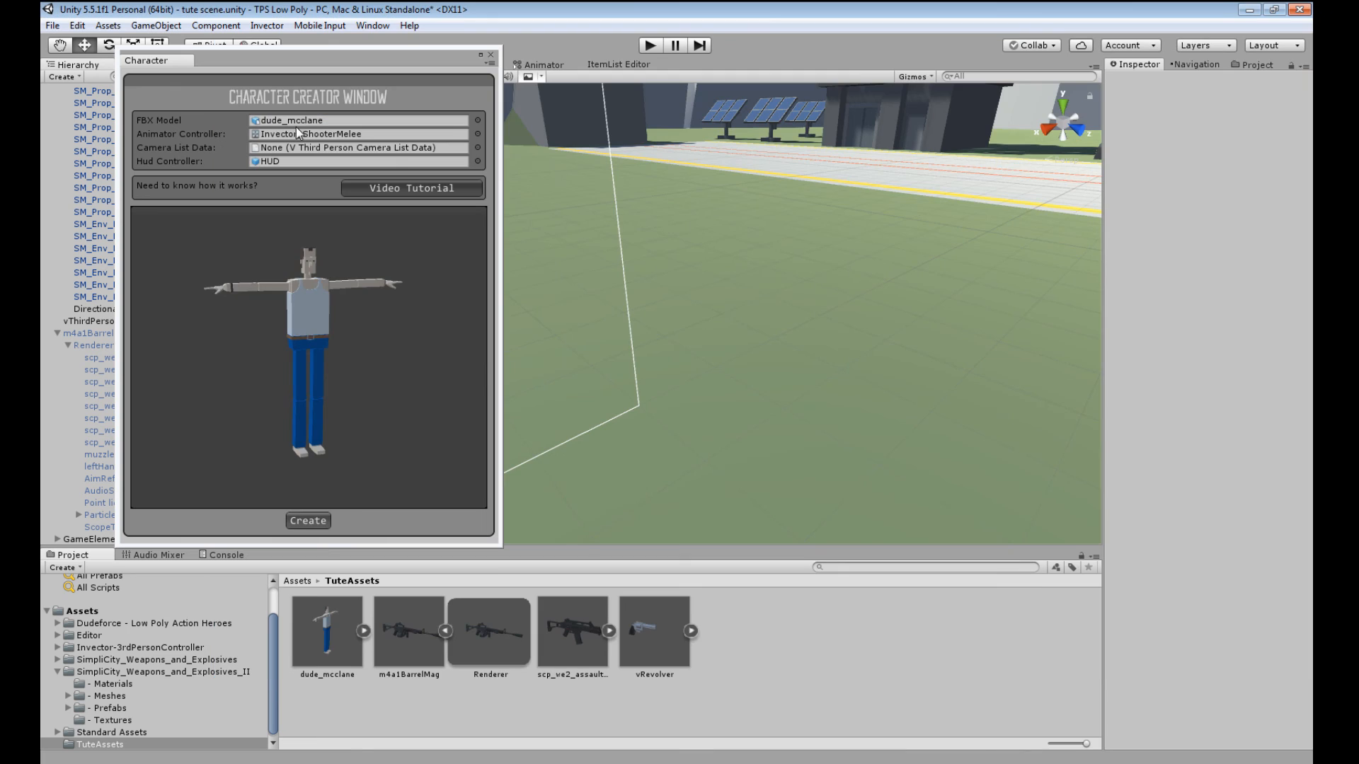
- Set the camera list data to vShooterMelee@CameraState and create the character
left_click(478, 147)
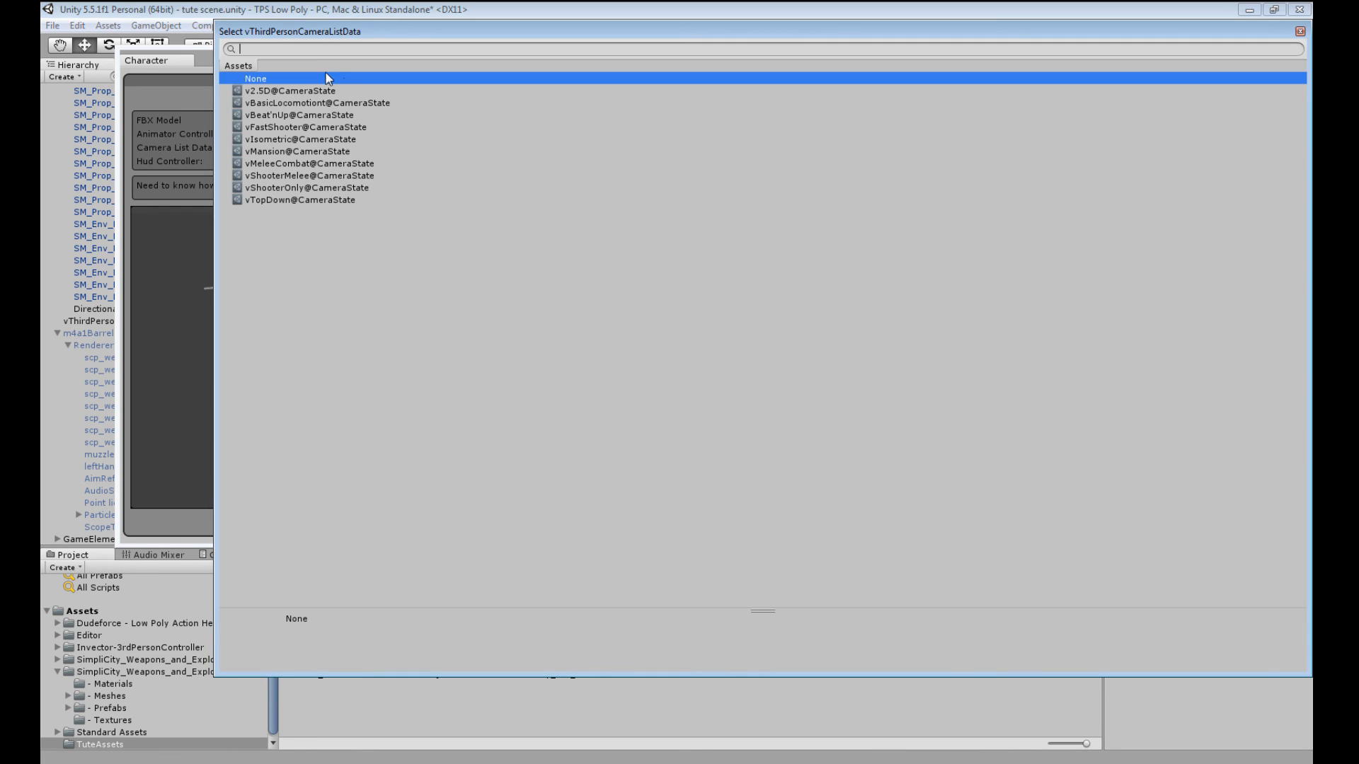
left_click(296, 177)
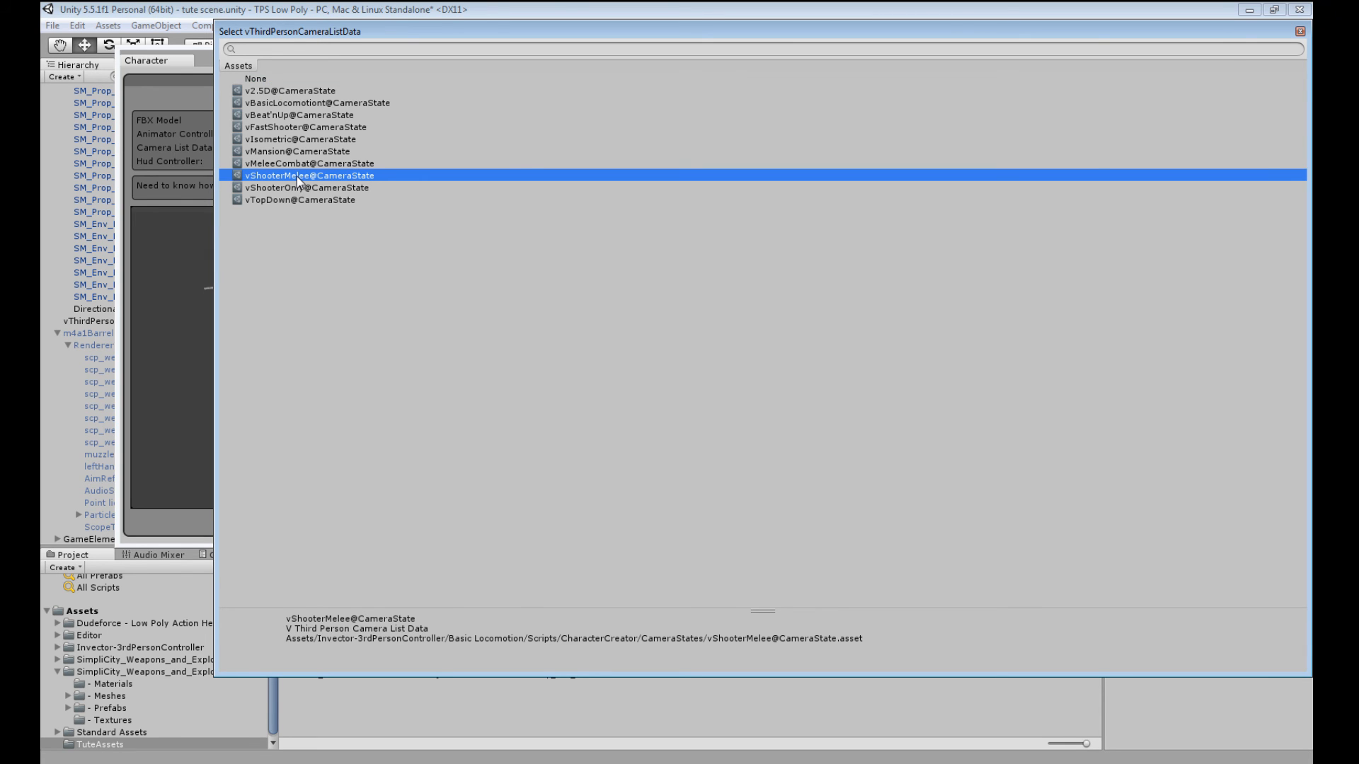
double_click(296, 177)
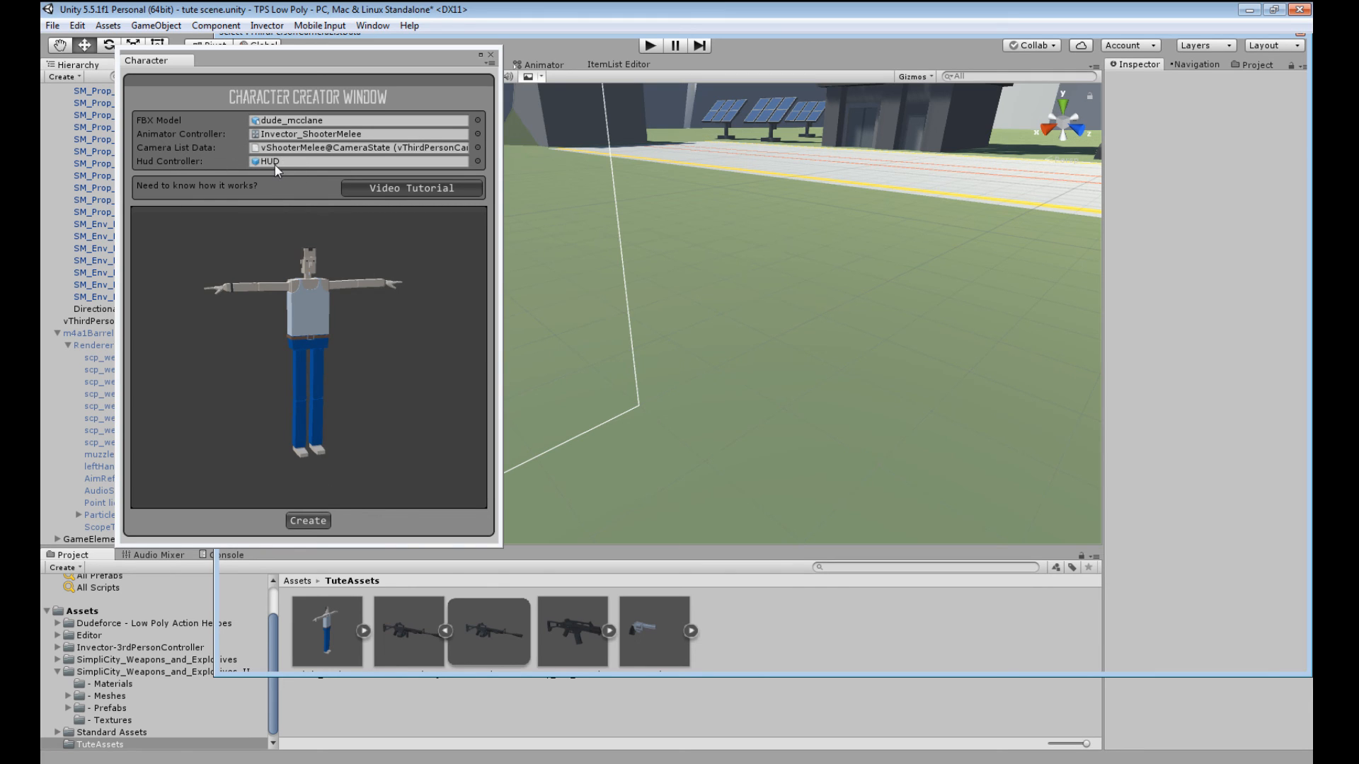
left_click(313, 521)
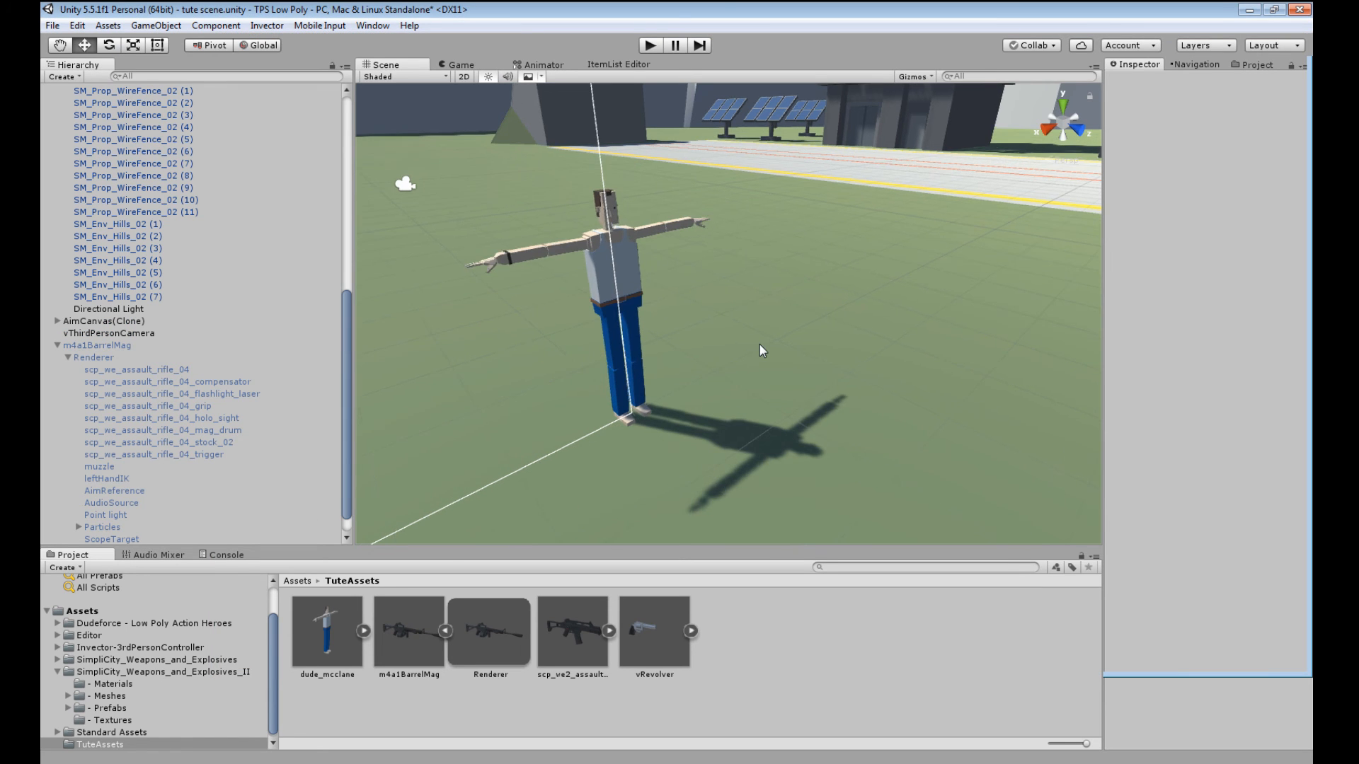
- Collapse m4a1BarrelMag in the hierarchy, select the new vThirdPersonShooter and collapse its Shooter Manager and Shooter Melee Input components
scroll(761, 344, "up", 4)
right_click_drag(763, 342, 694, 320)
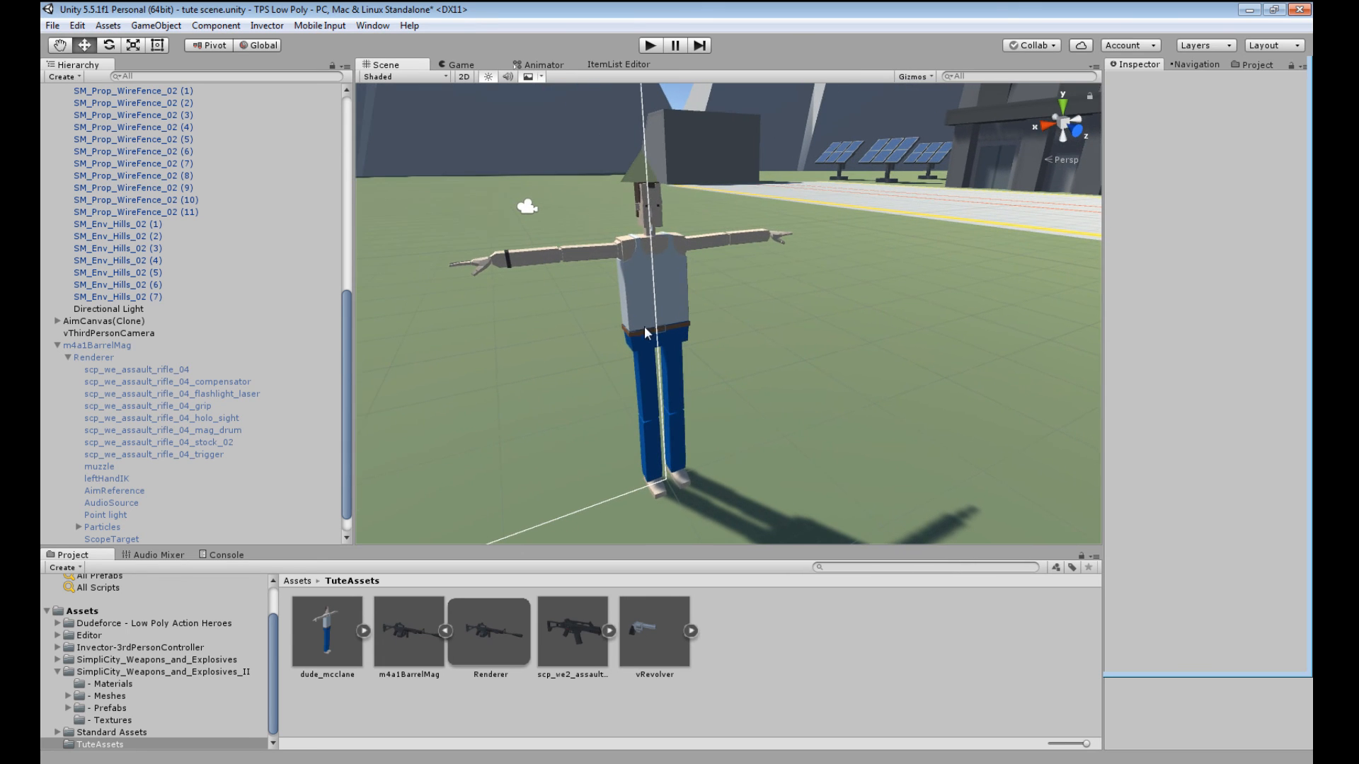
left_click(57, 346)
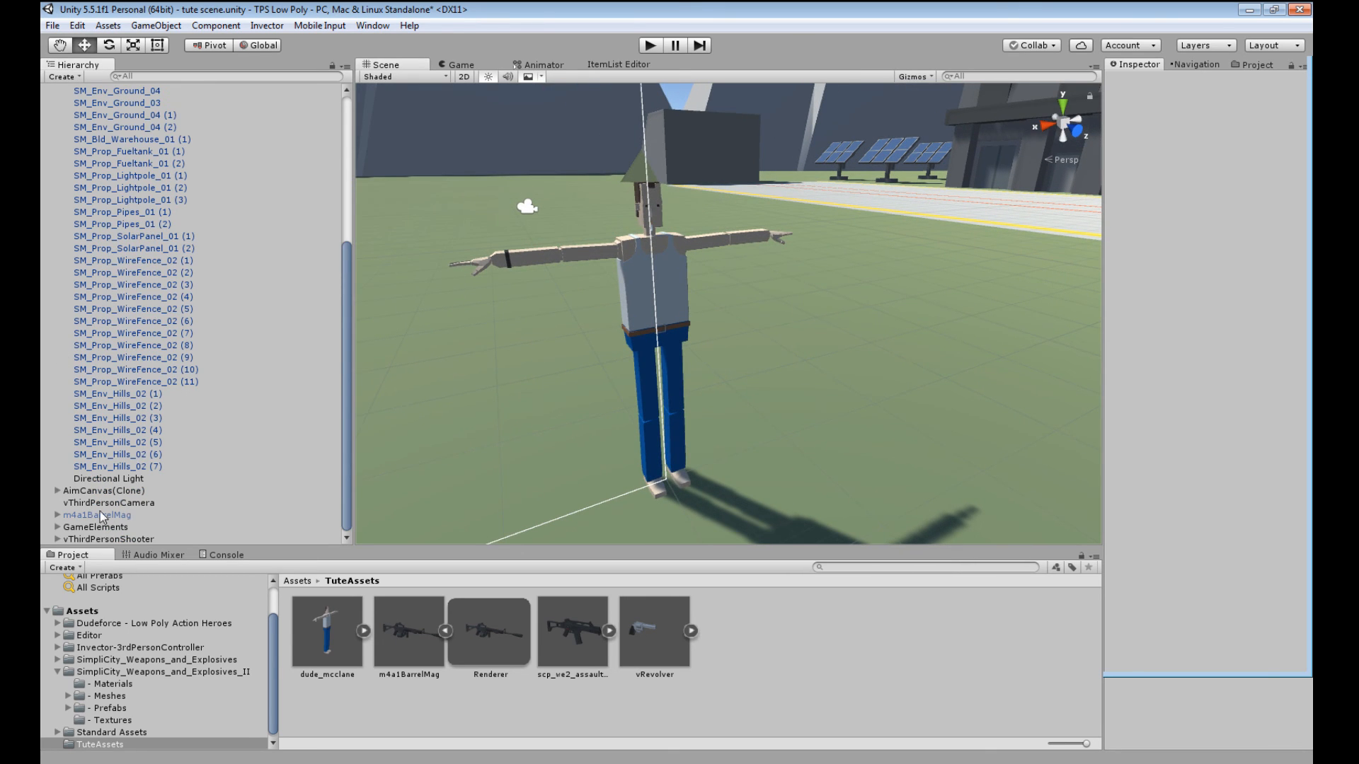
left_click(104, 540)
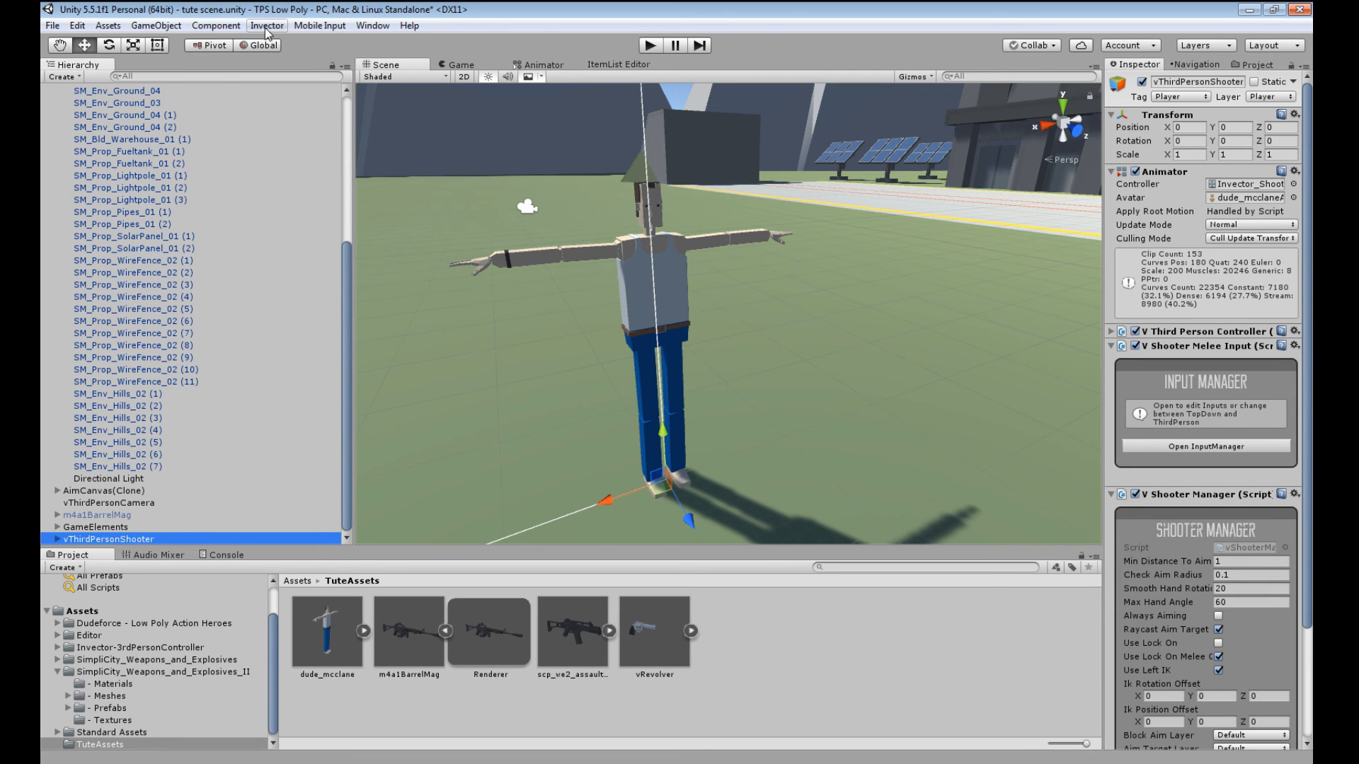
left_click(1111, 494)
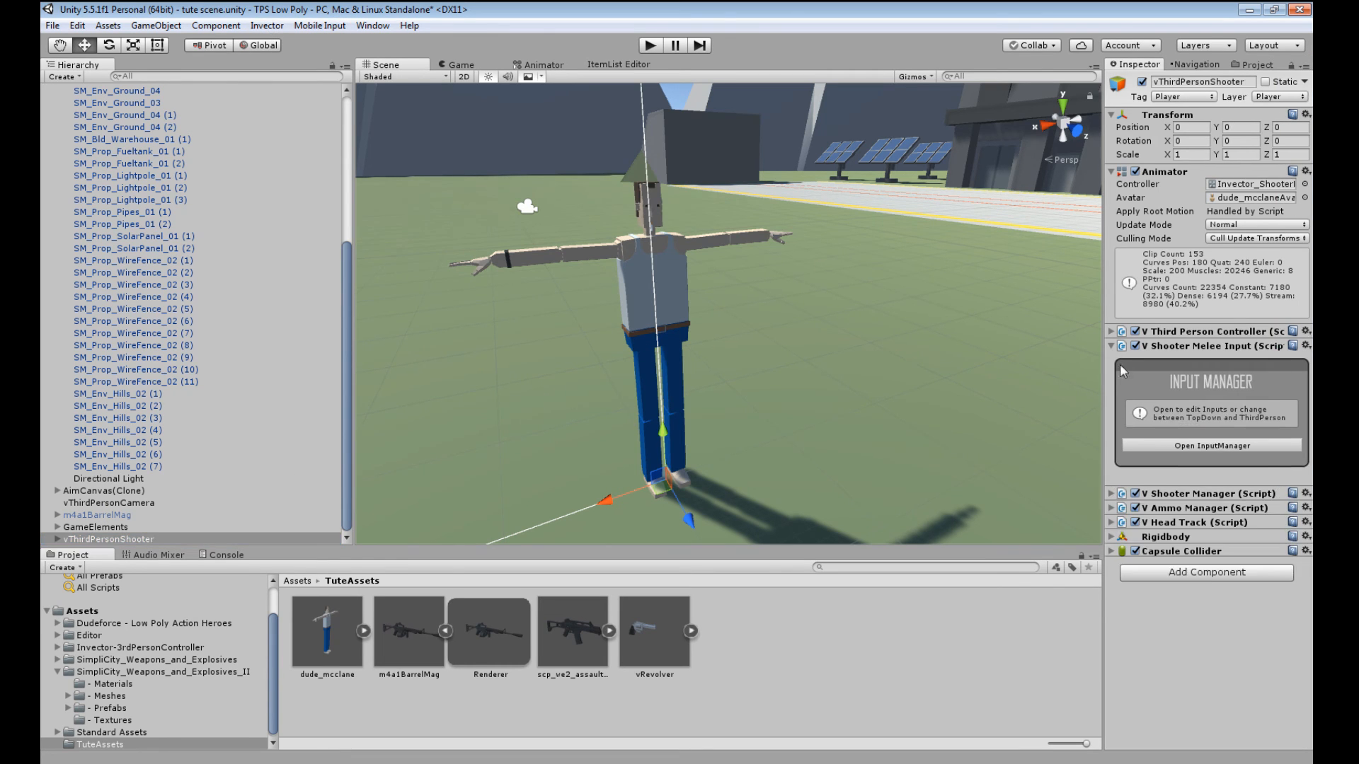
left_click(1111, 347)
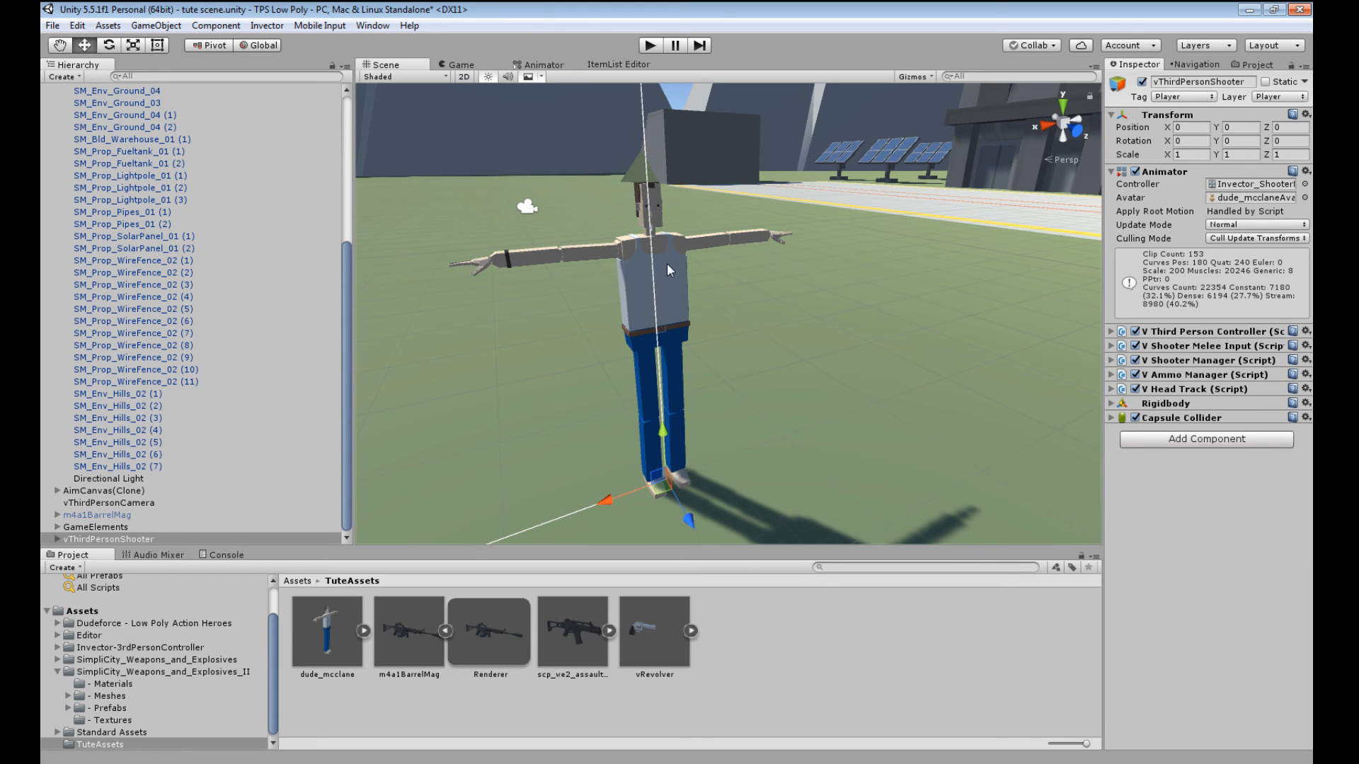
- Create a ragdoll for vThirdPersonShooter with the auto-assigned bones and the default projection and mass properties
right_click_drag(718, 362, 707, 371)
left_click_drag(706, 371, 792, 371, "alt")
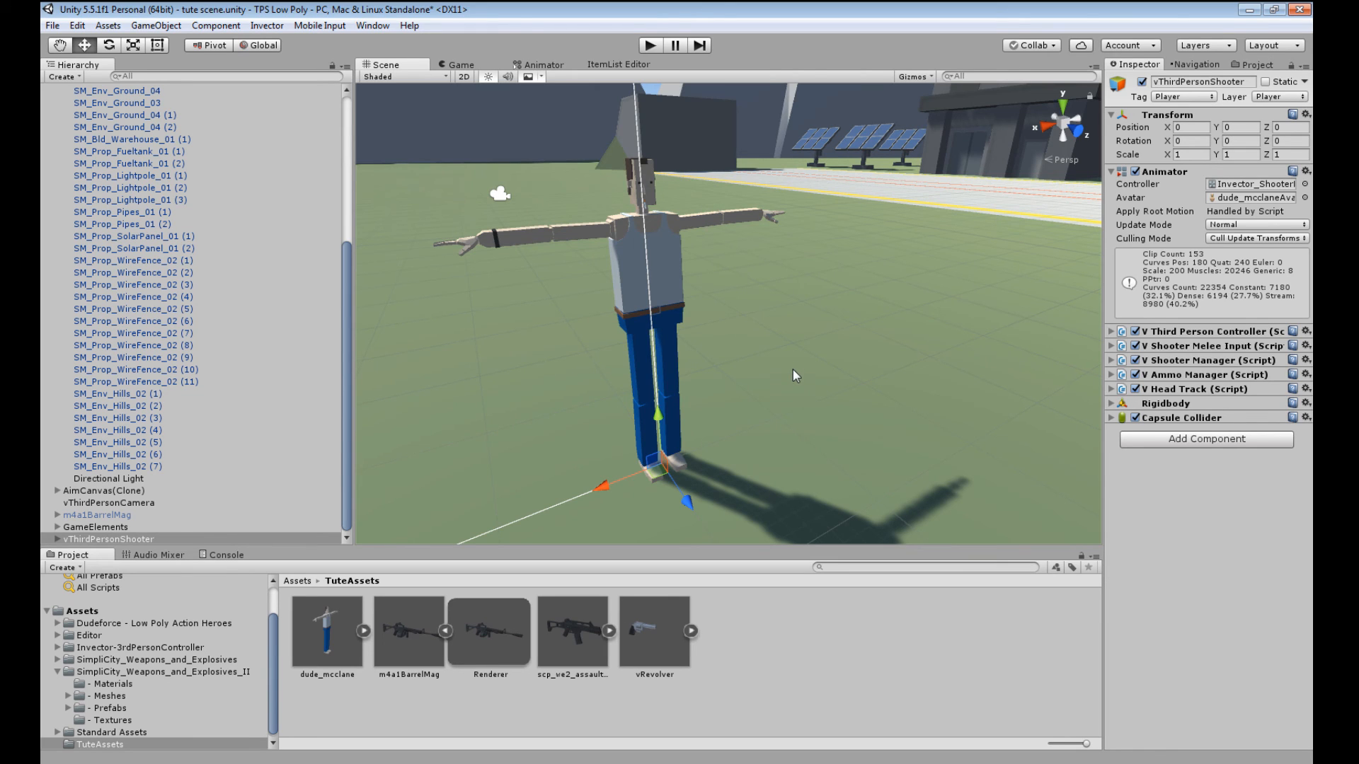
left_click(267, 25)
mouse_move(293, 49)
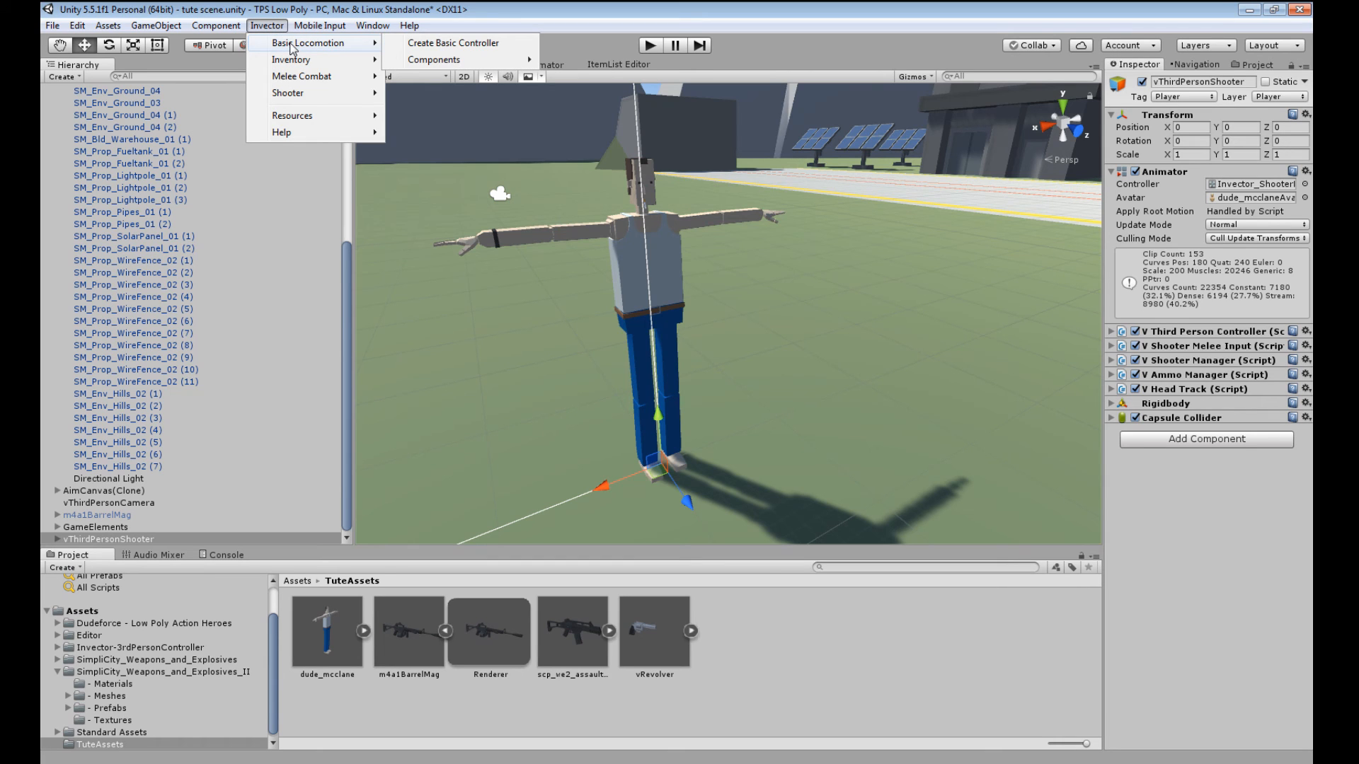
mouse_move(442, 63)
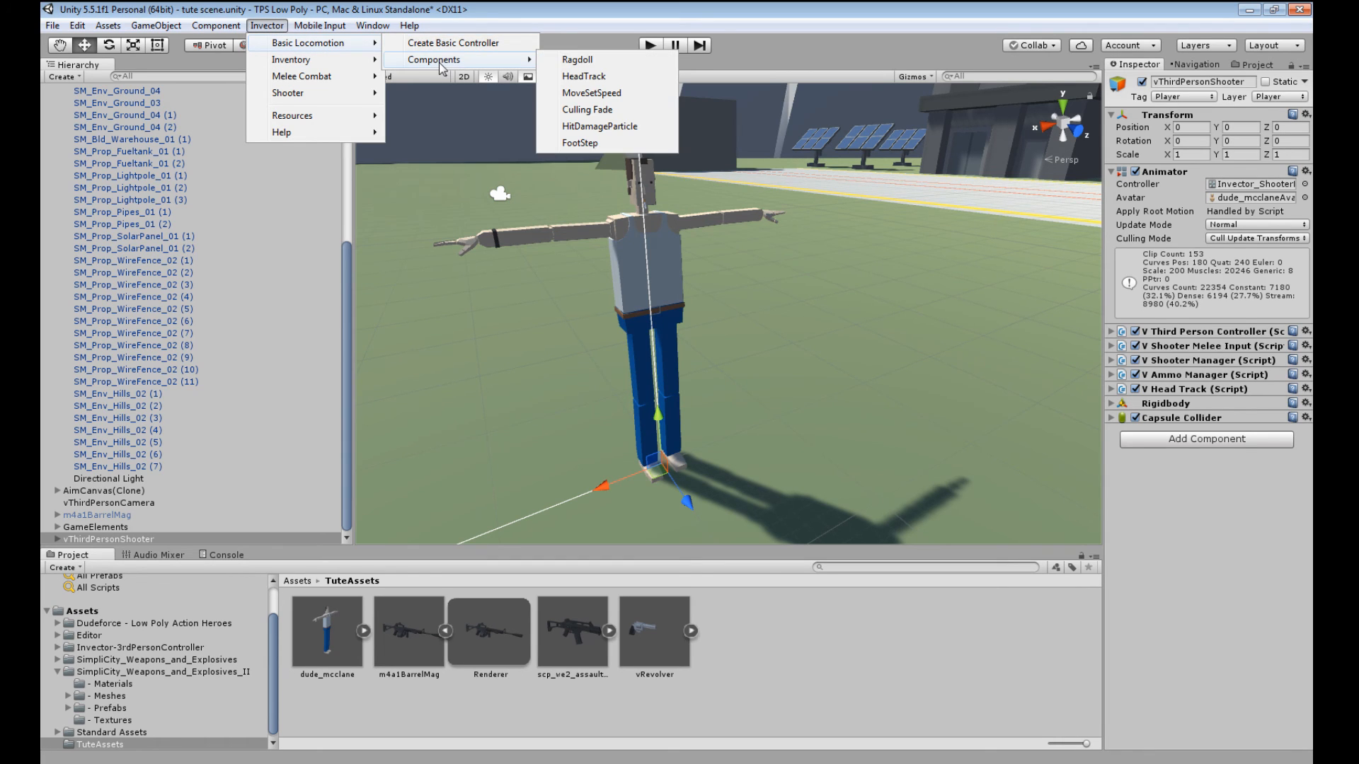
left_click(579, 60)
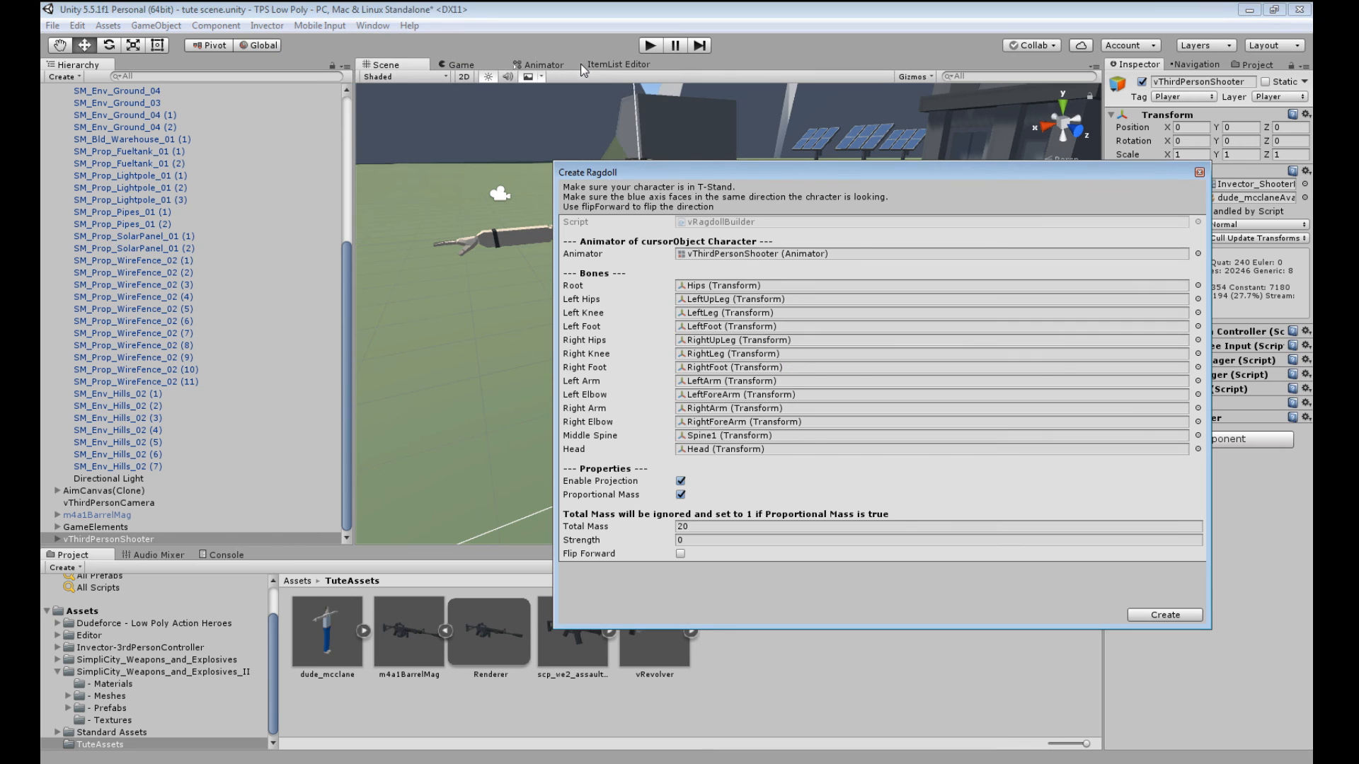
left_click_drag(781, 170, 723, 146)
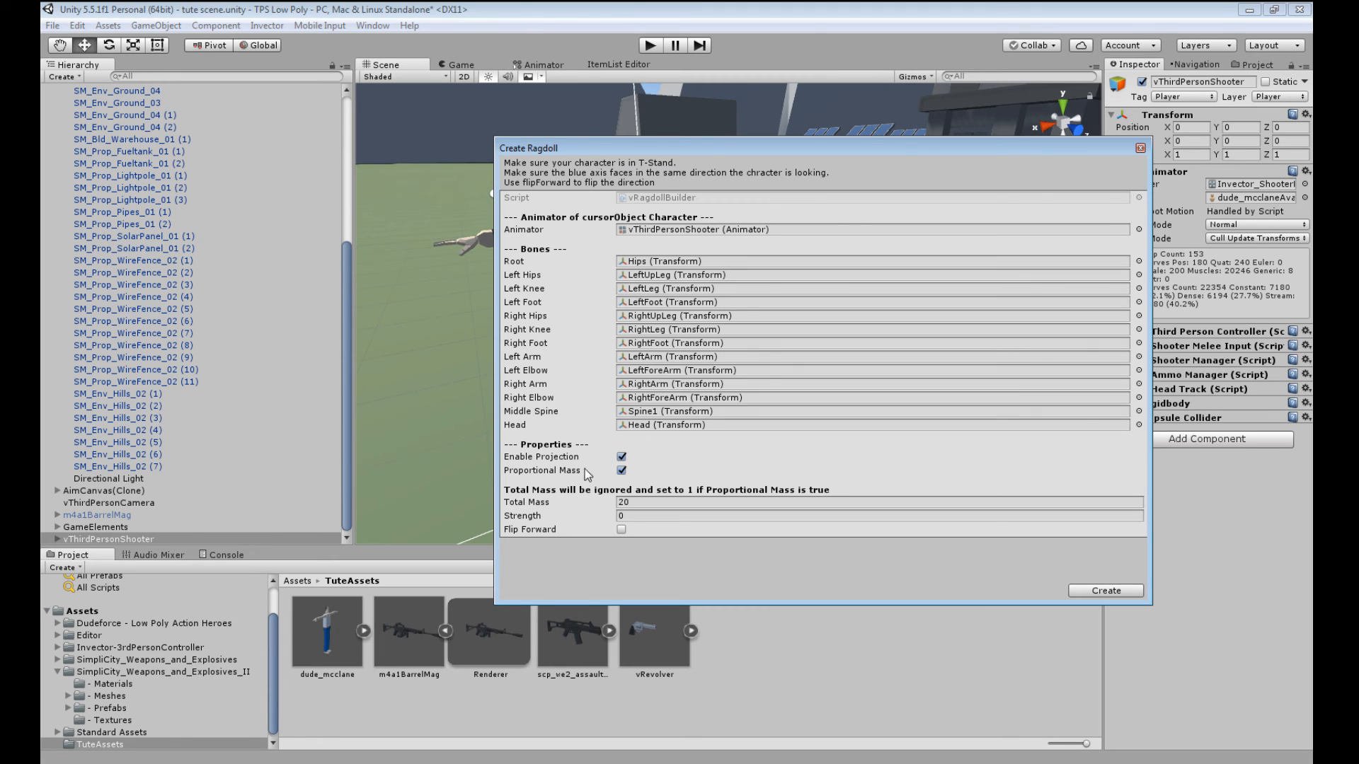
left_click(1105, 591)
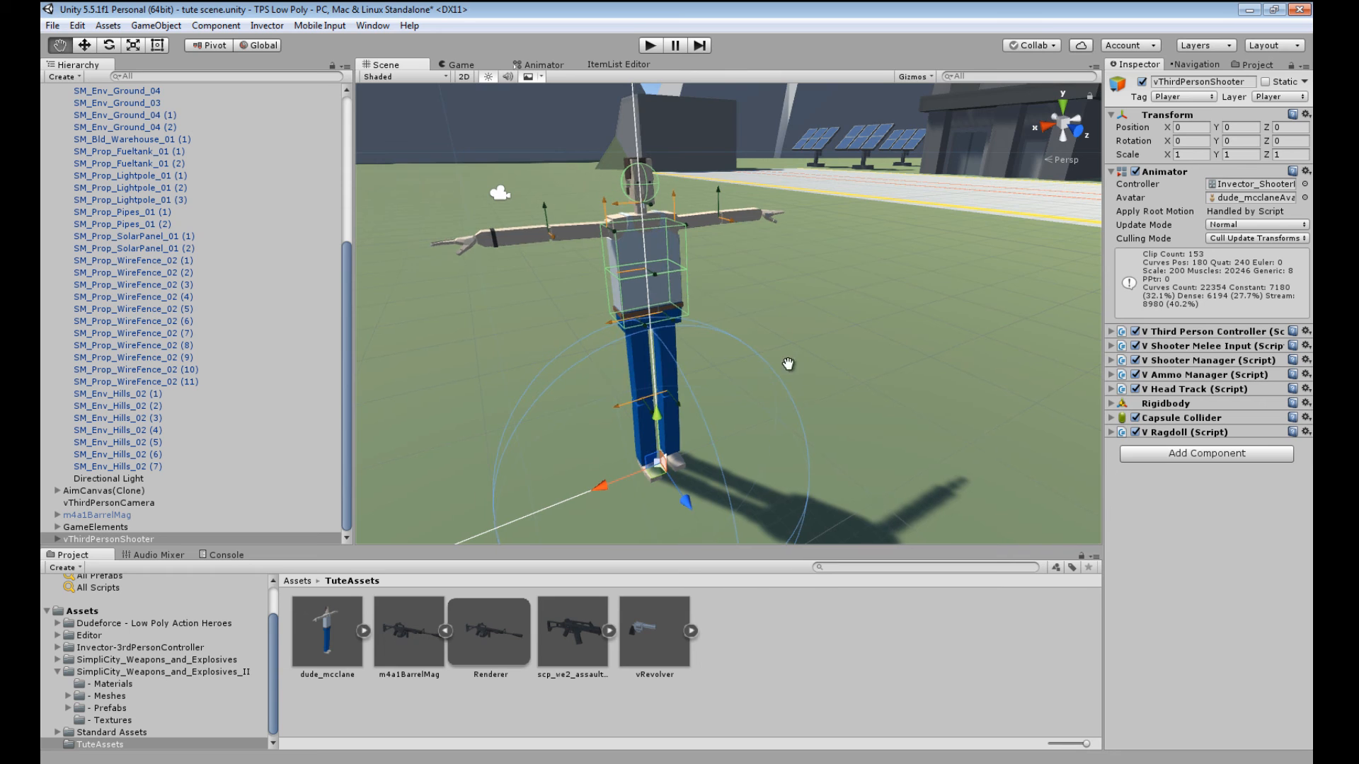
- Check the ragdoll colliders on the character and add Invector's HitDamageParticle component to it
right_click_drag(899, 398, 710, 356)
middle_click_drag(710, 356, 631, 354)
right_click_drag(708, 375, 842, 414)
scroll(843, 414, "up", 4)
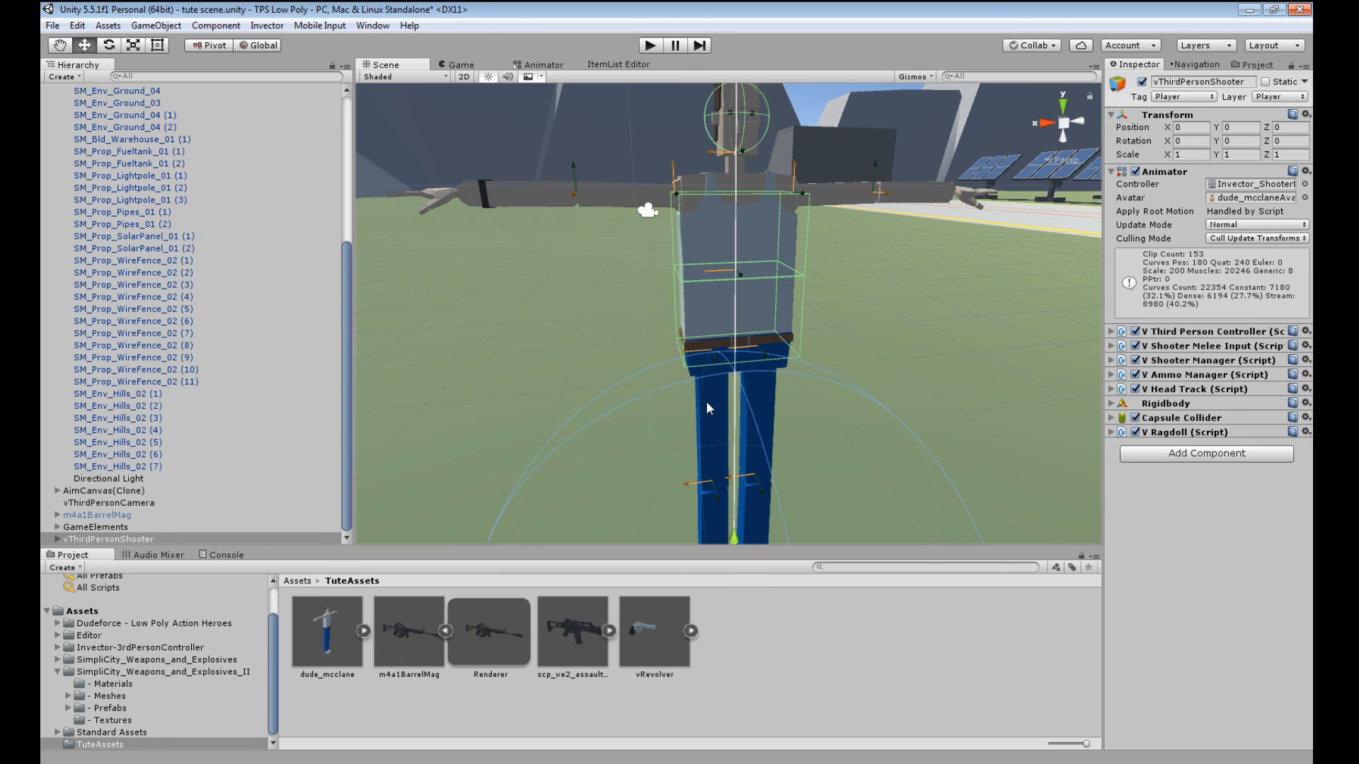
scroll(831, 432, "down", 4)
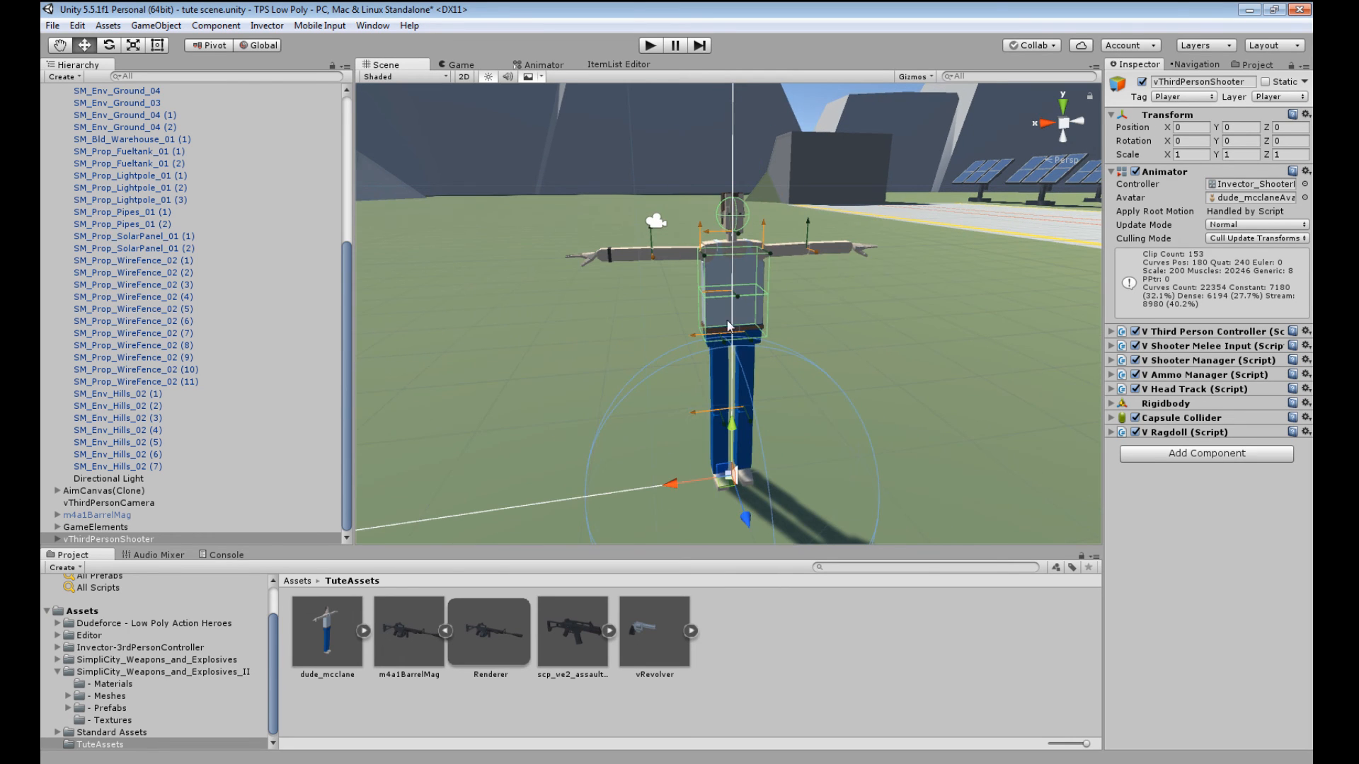
right_click_drag(791, 436, 839, 427)
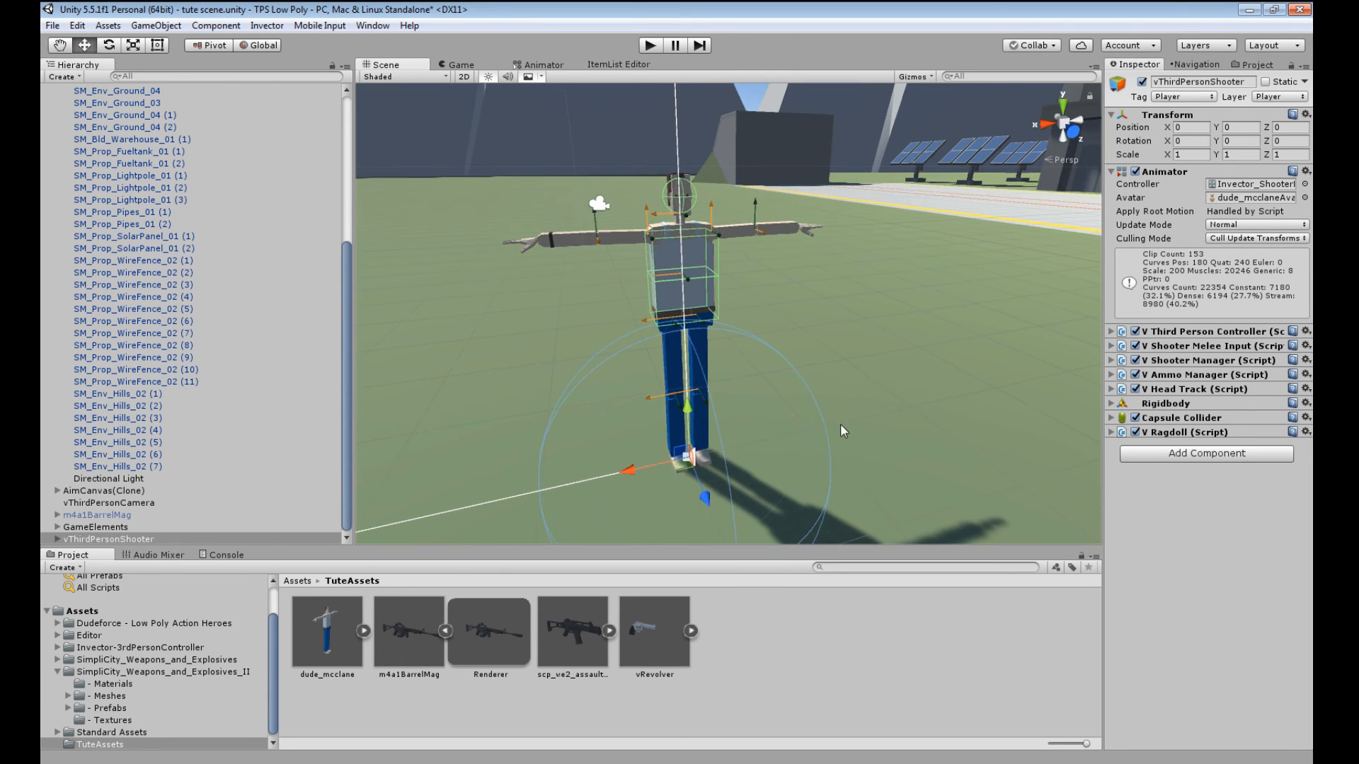
left_click(287, 26)
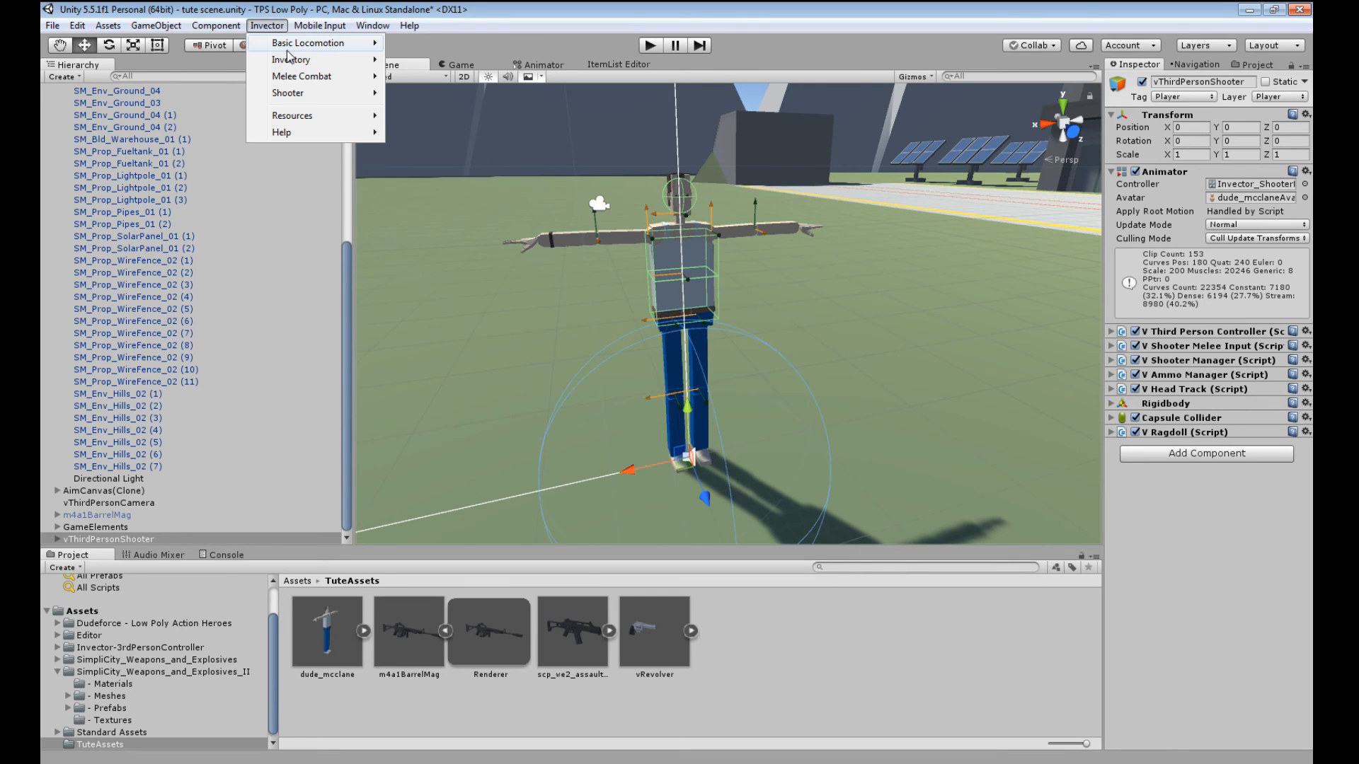
mouse_move(292, 44)
mouse_move(422, 63)
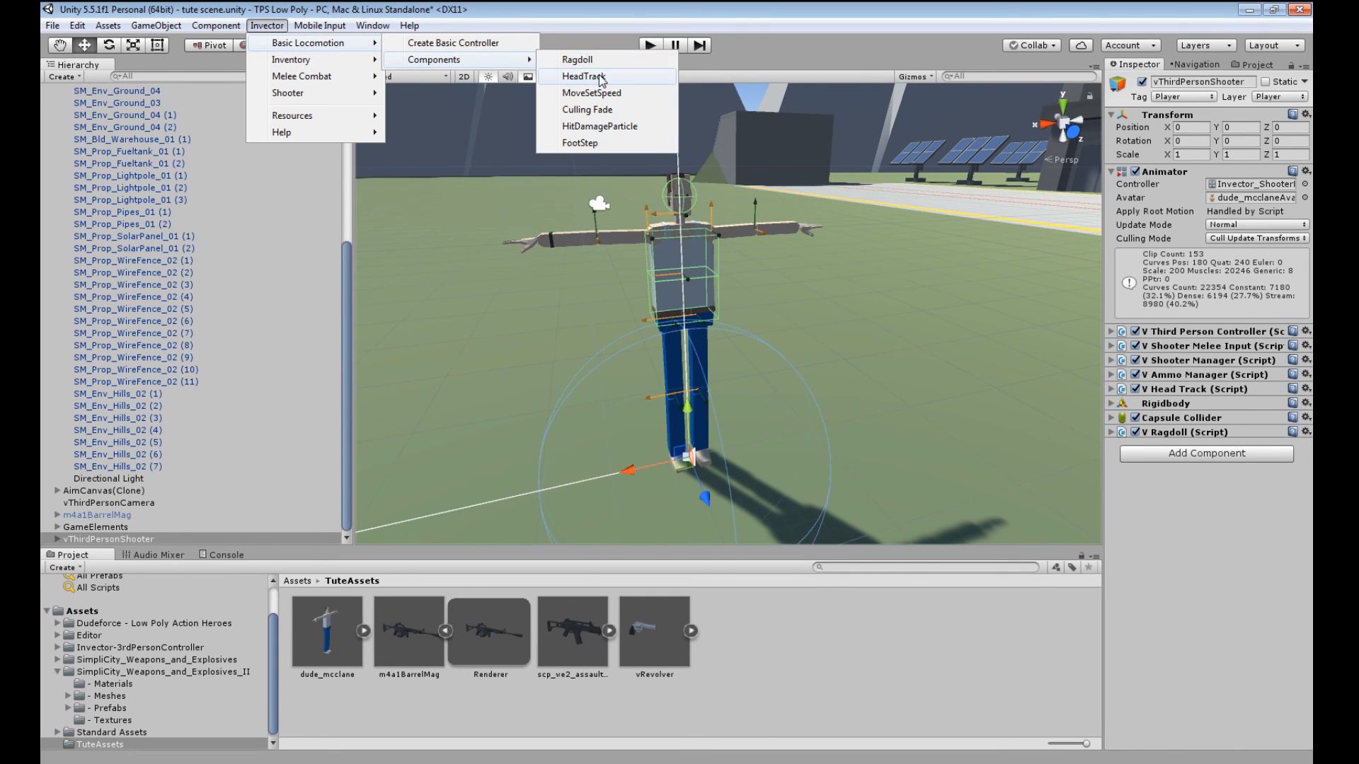
left_click(598, 127)
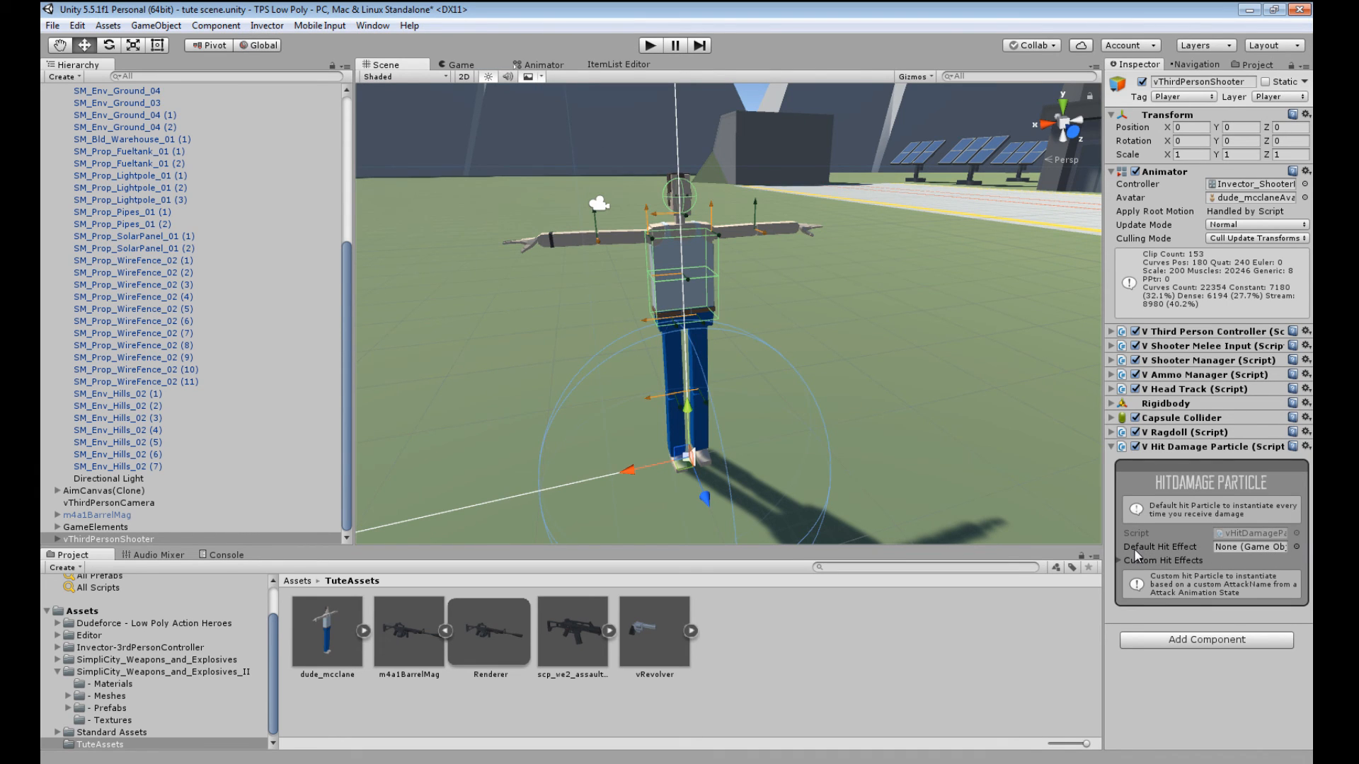
- Set the hit damage particle's Default Hit Effect to bloodSplash and collapse the component
left_click(1297, 546)
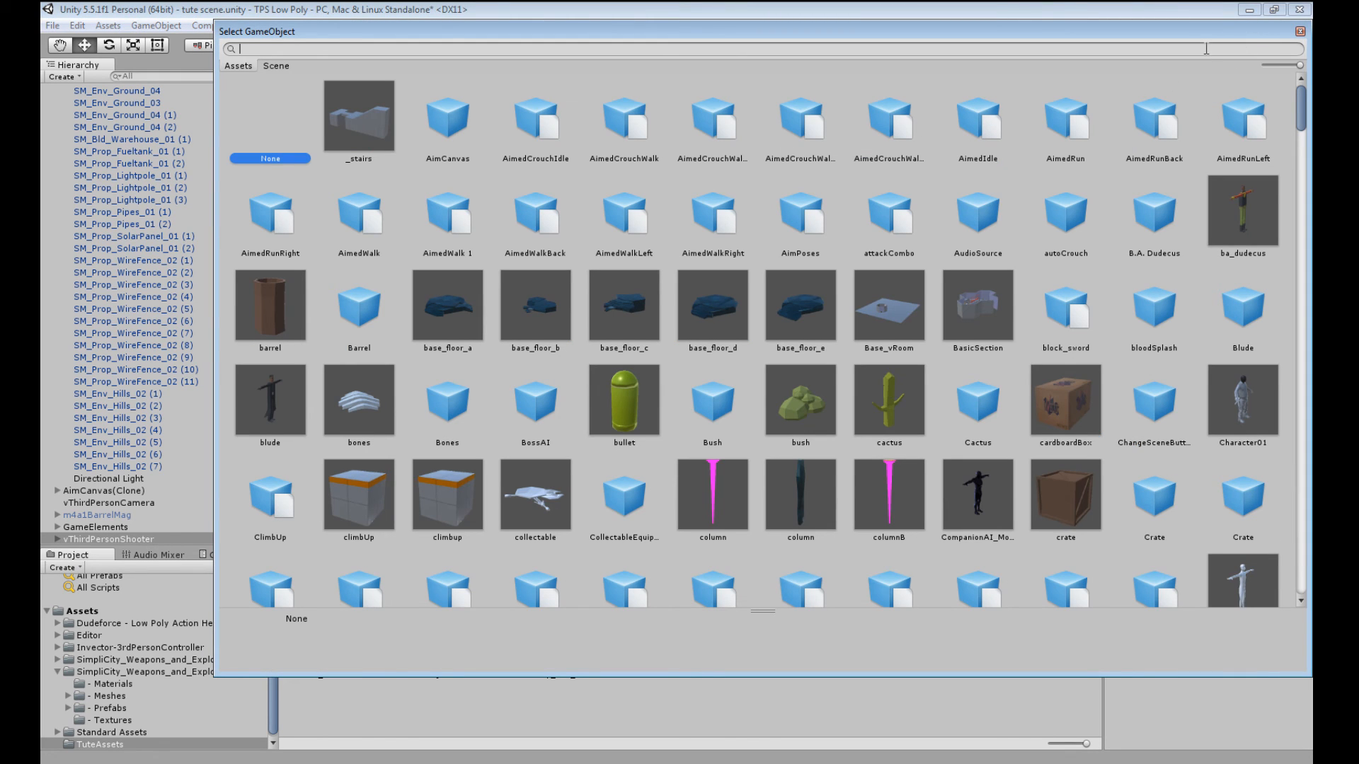
type("blood")
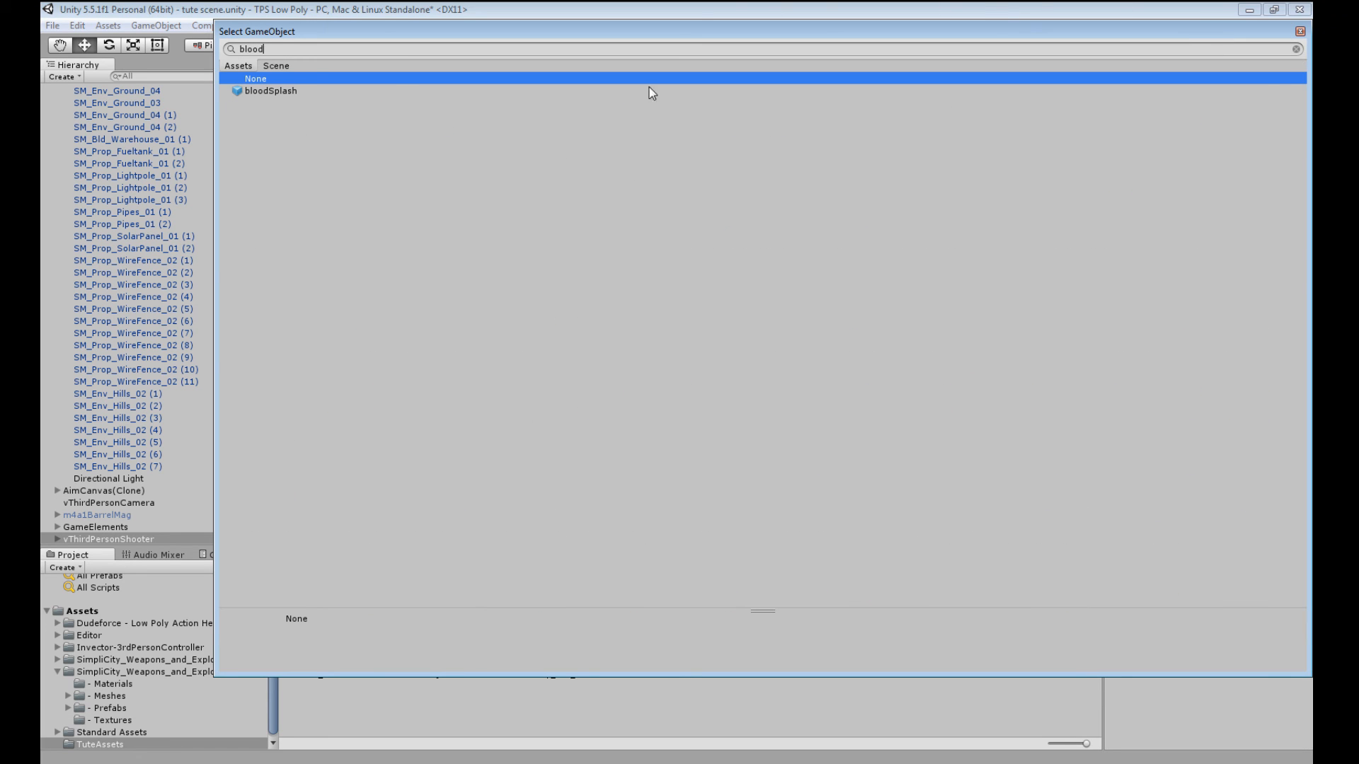
double_click(269, 90)
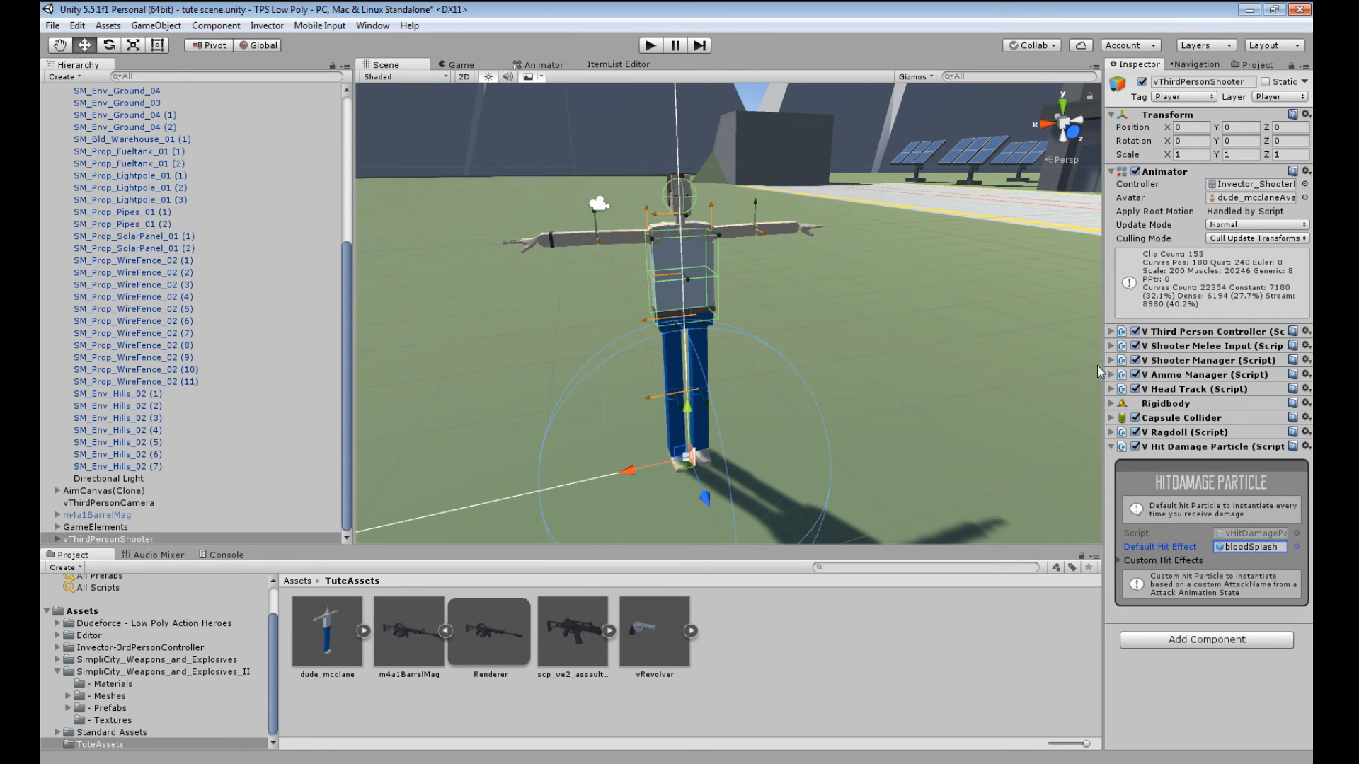
left_click(1112, 448)
- Add Invector's FootStep component to the character and widen the Inspector to show its settings in full
left_click(263, 27)
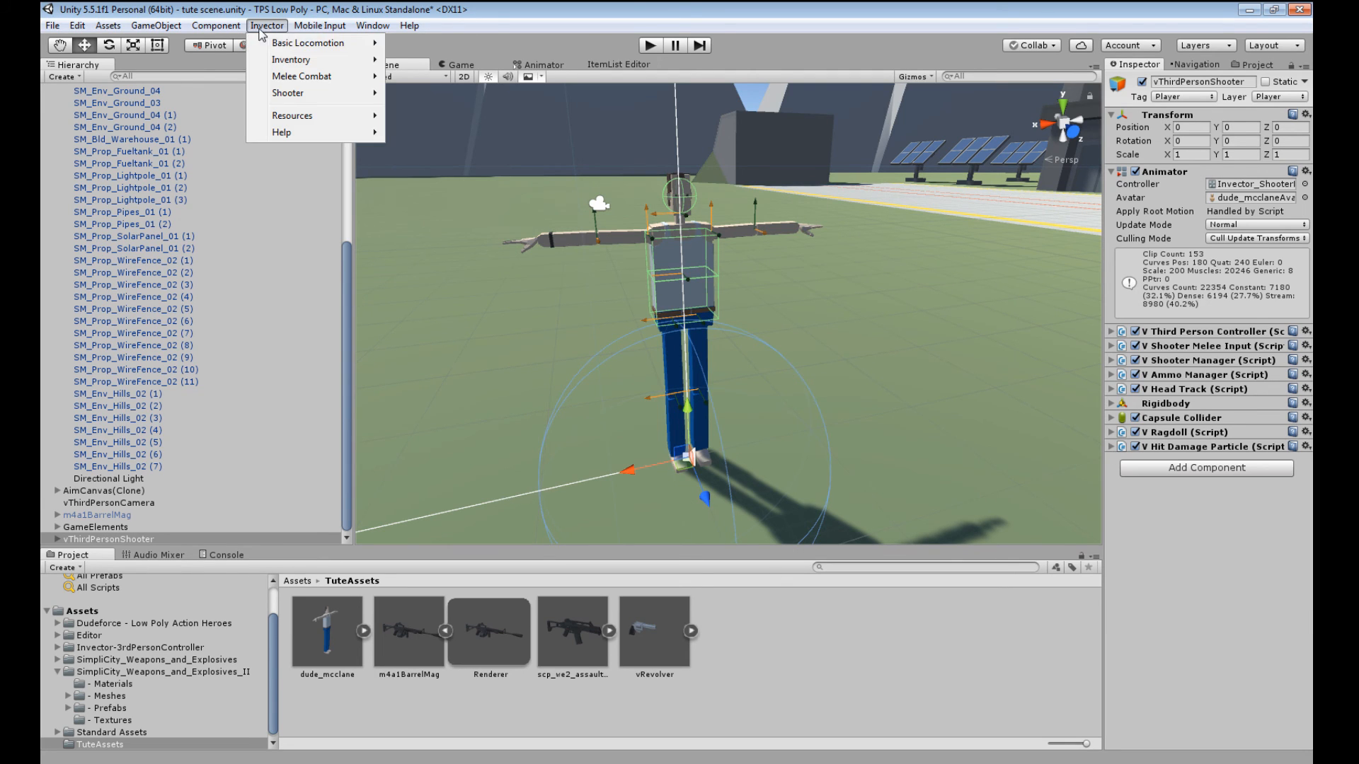
mouse_move(297, 41)
mouse_move(440, 60)
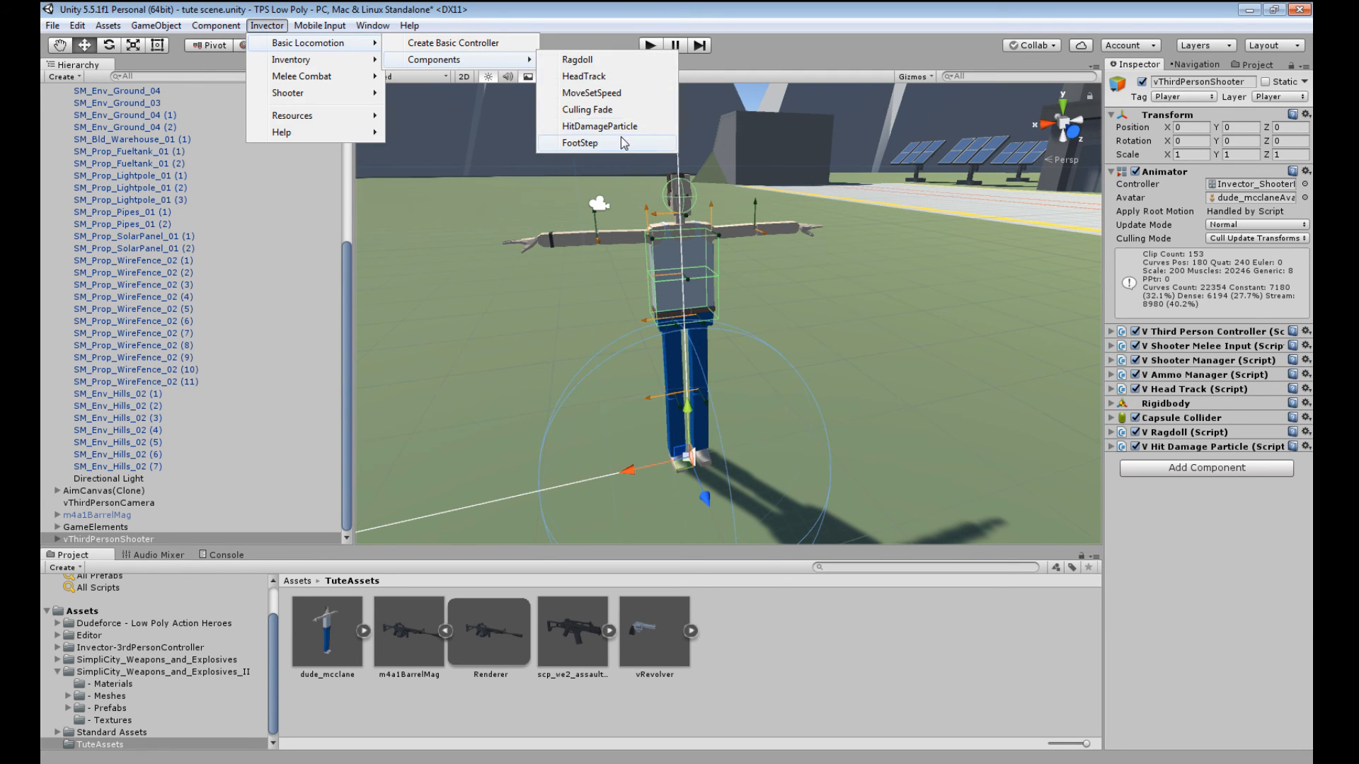
left_click(580, 143)
left_click(1111, 461)
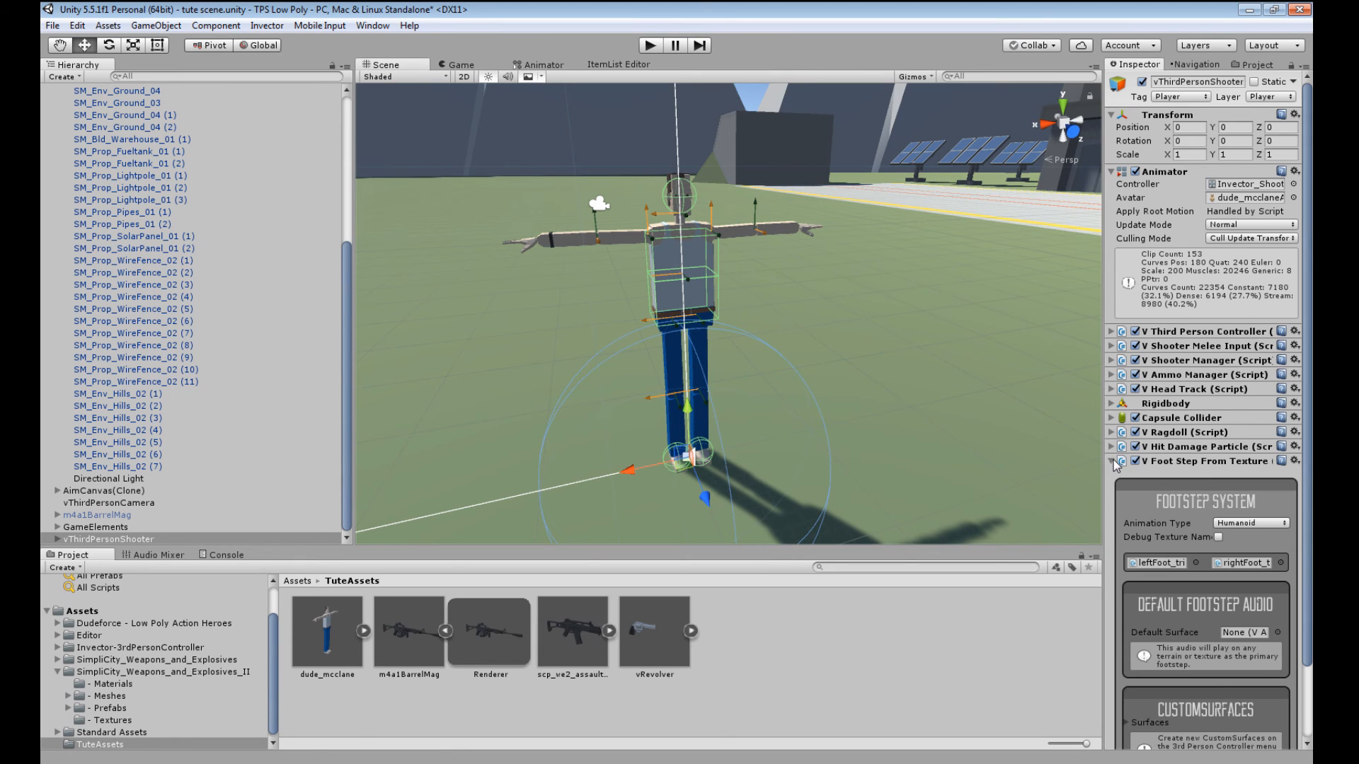
left_click_drag(1105, 486, 784, 494)
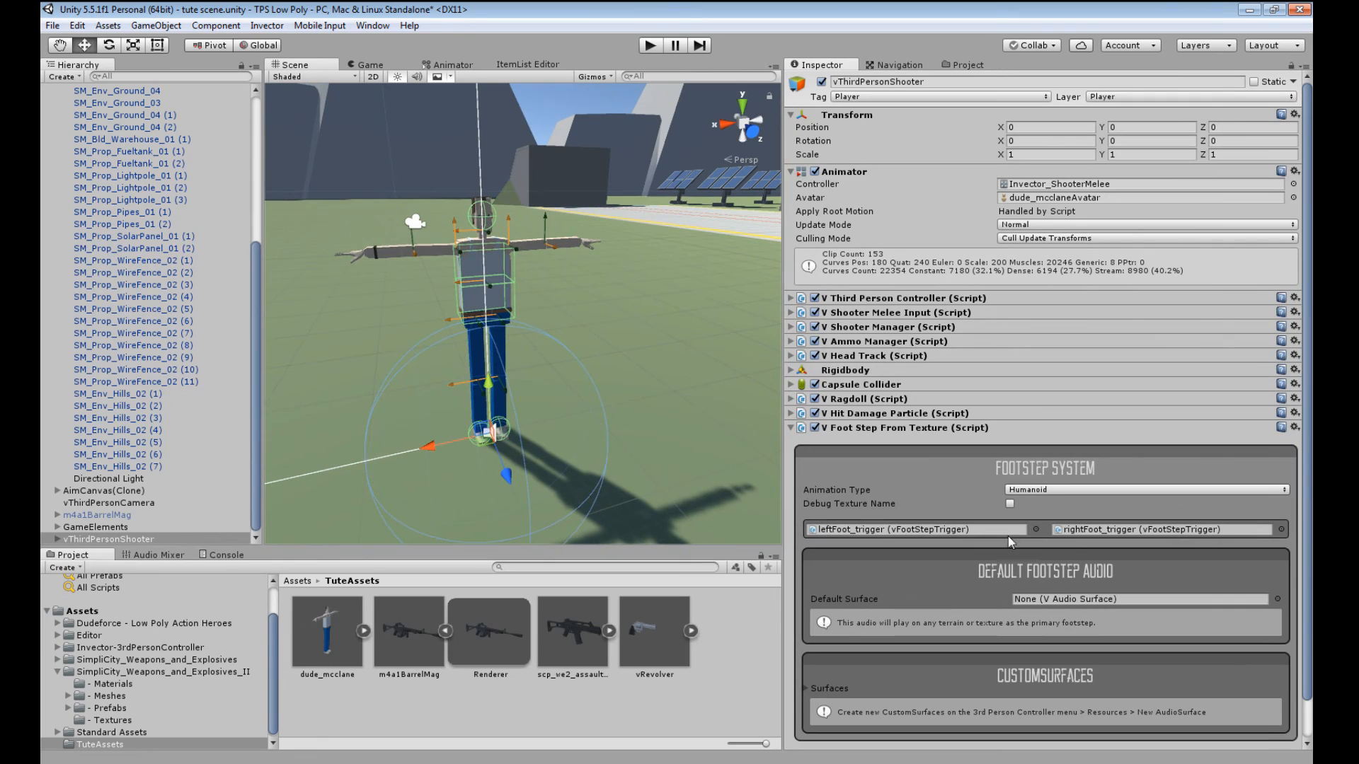
- Expand the footstep component's custom surfaces, set its Default Surface to defaultSurface and collapse the component
scroll(1133, 490, "down", 3)
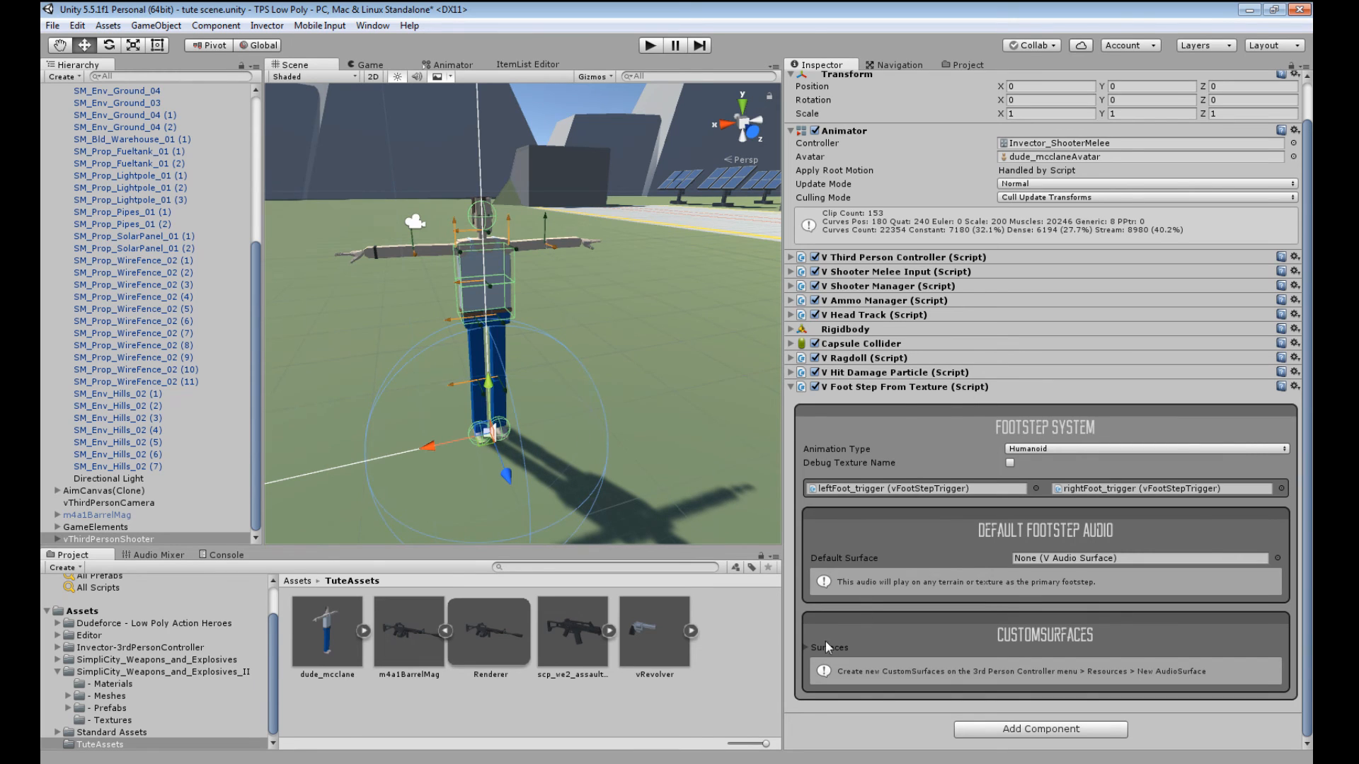
left_click(807, 647)
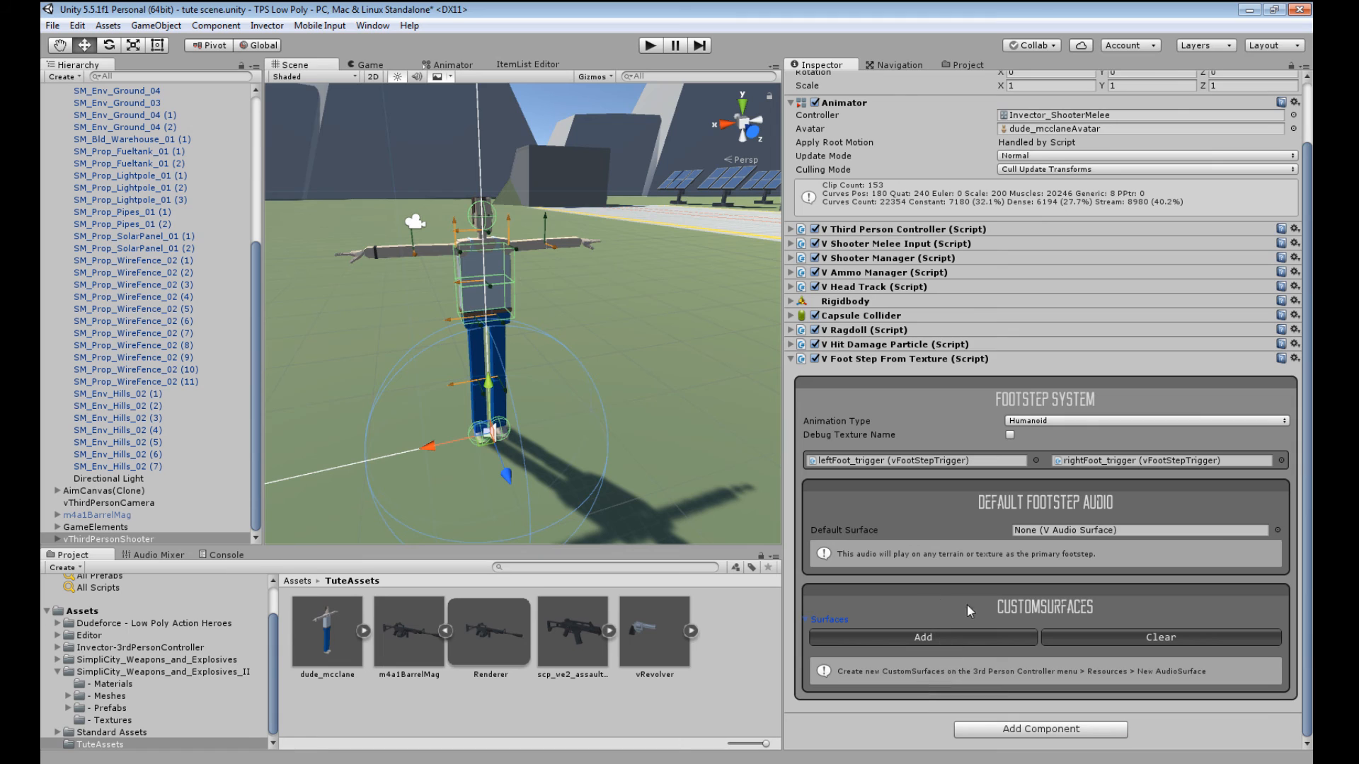
left_click(1277, 530)
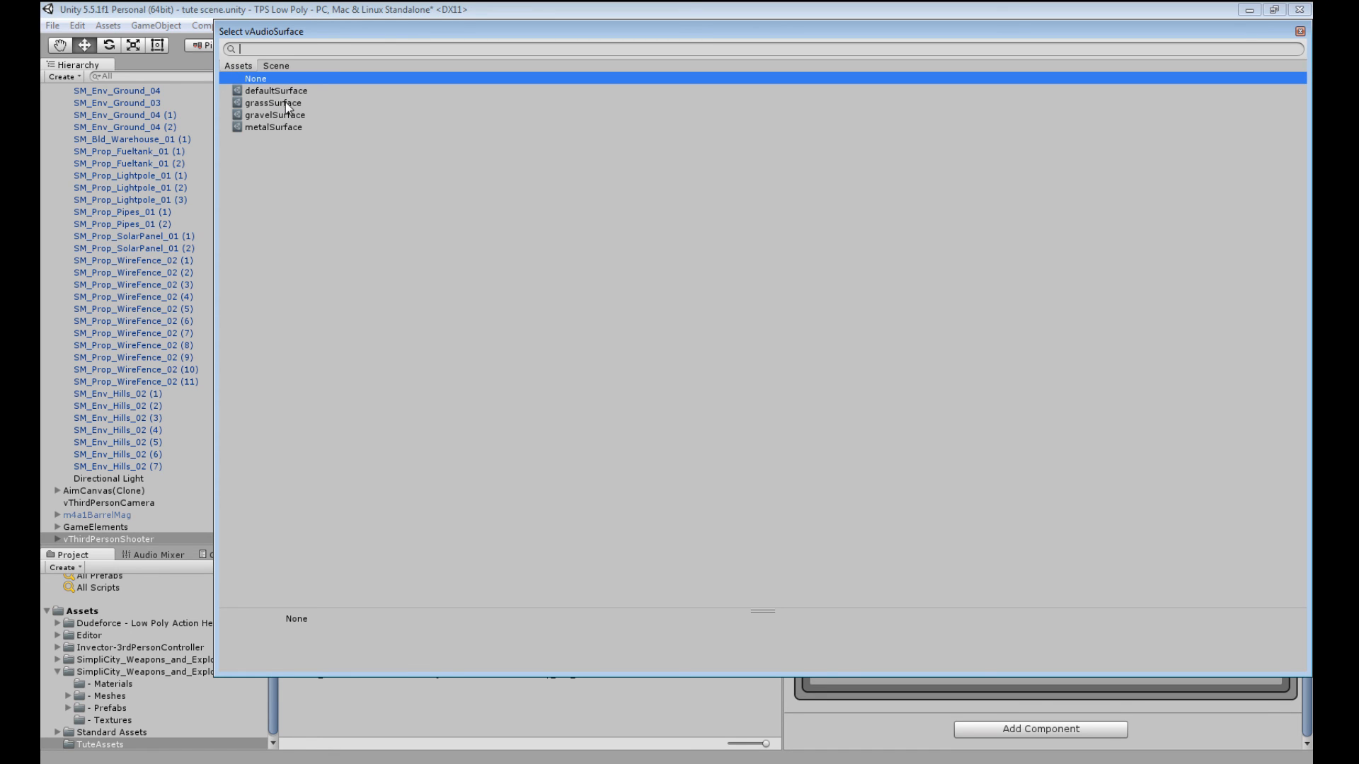
double_click(288, 90)
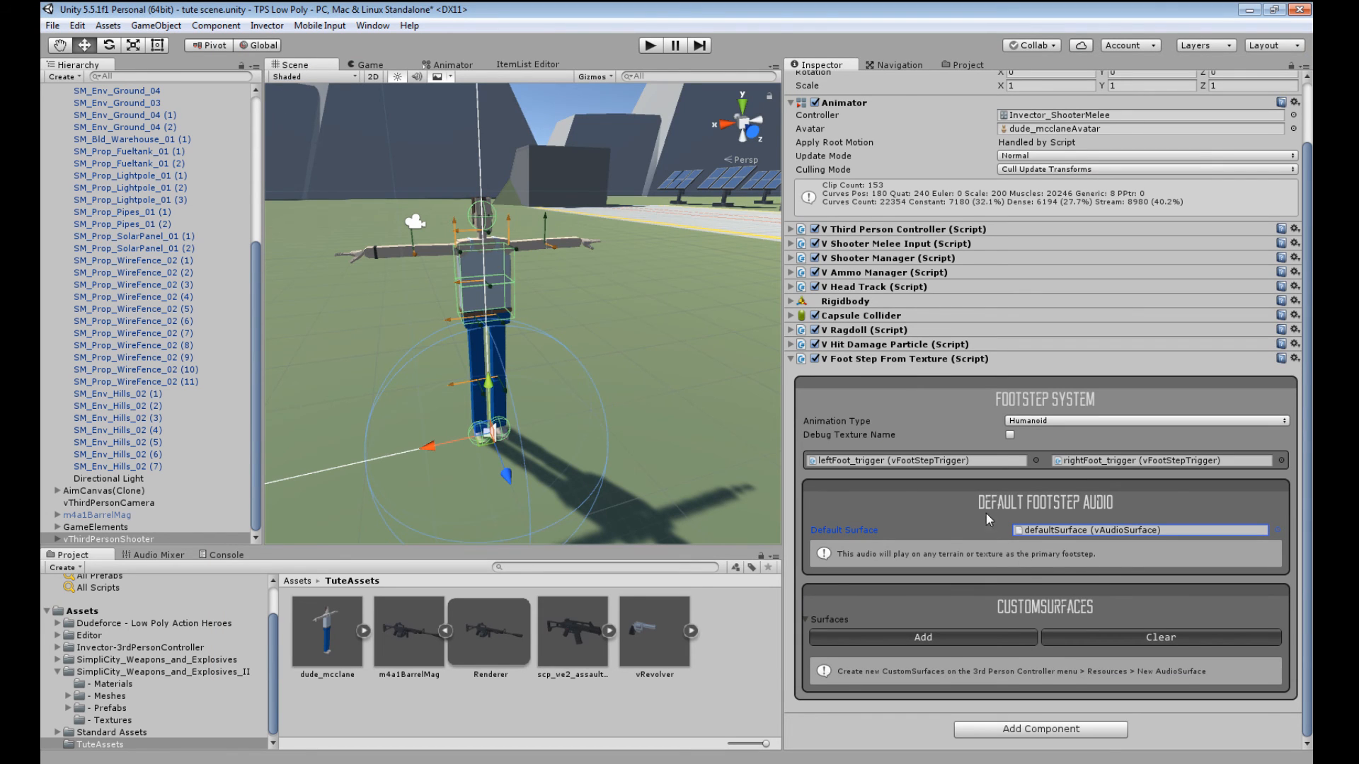
left_click(791, 359)
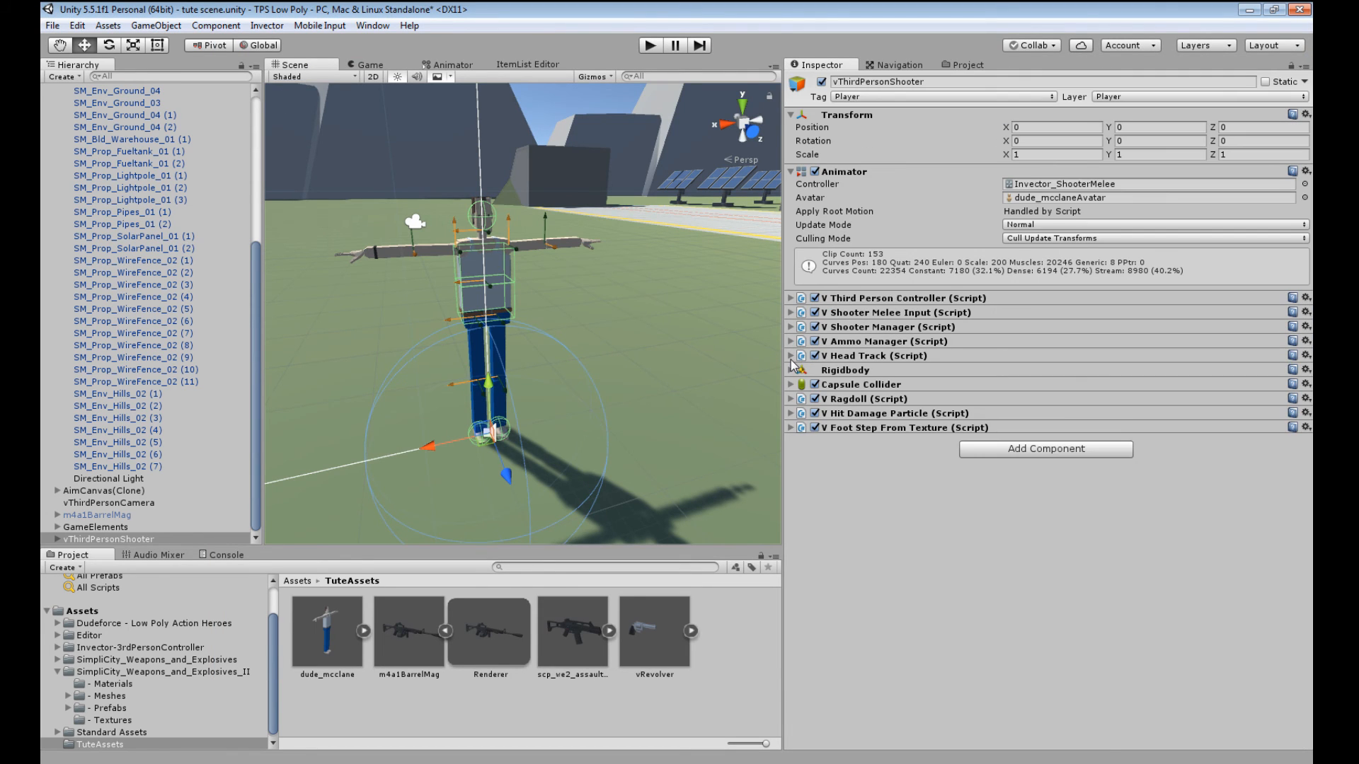
- Start adding Invector's ItemManager for the player and open the Invector-3rdPersonController/ItemManager/Prefabs folder in the project assets
left_click(269, 26)
mouse_move(289, 63)
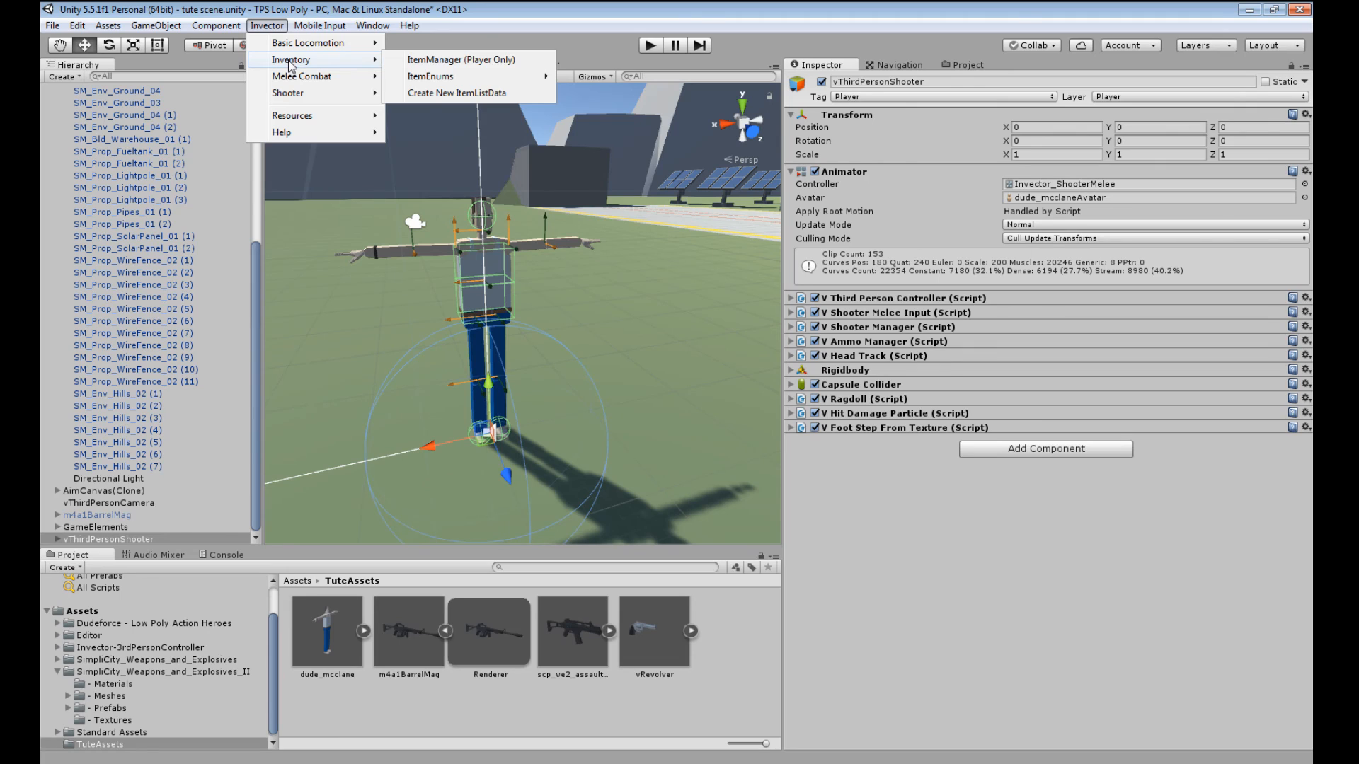
left_click(459, 61)
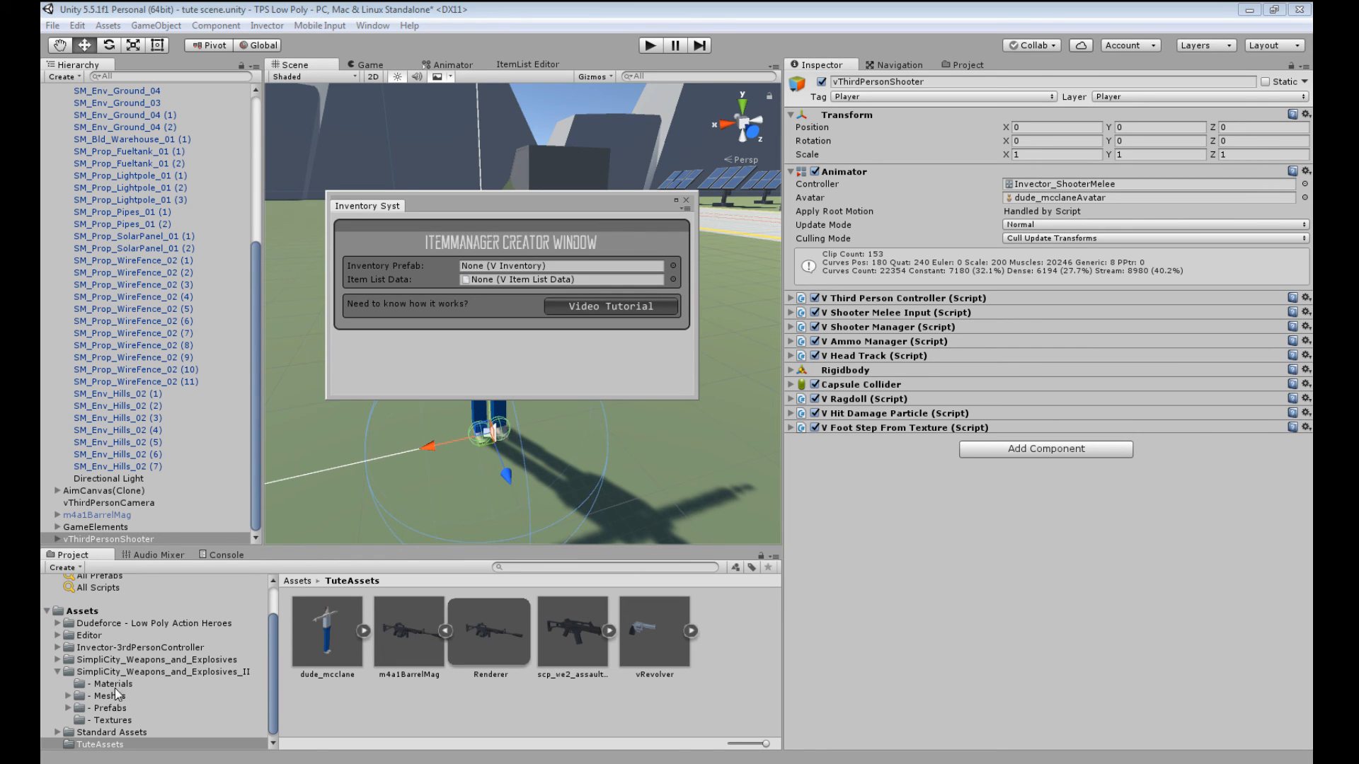
left_click(57, 673)
left_click(58, 688)
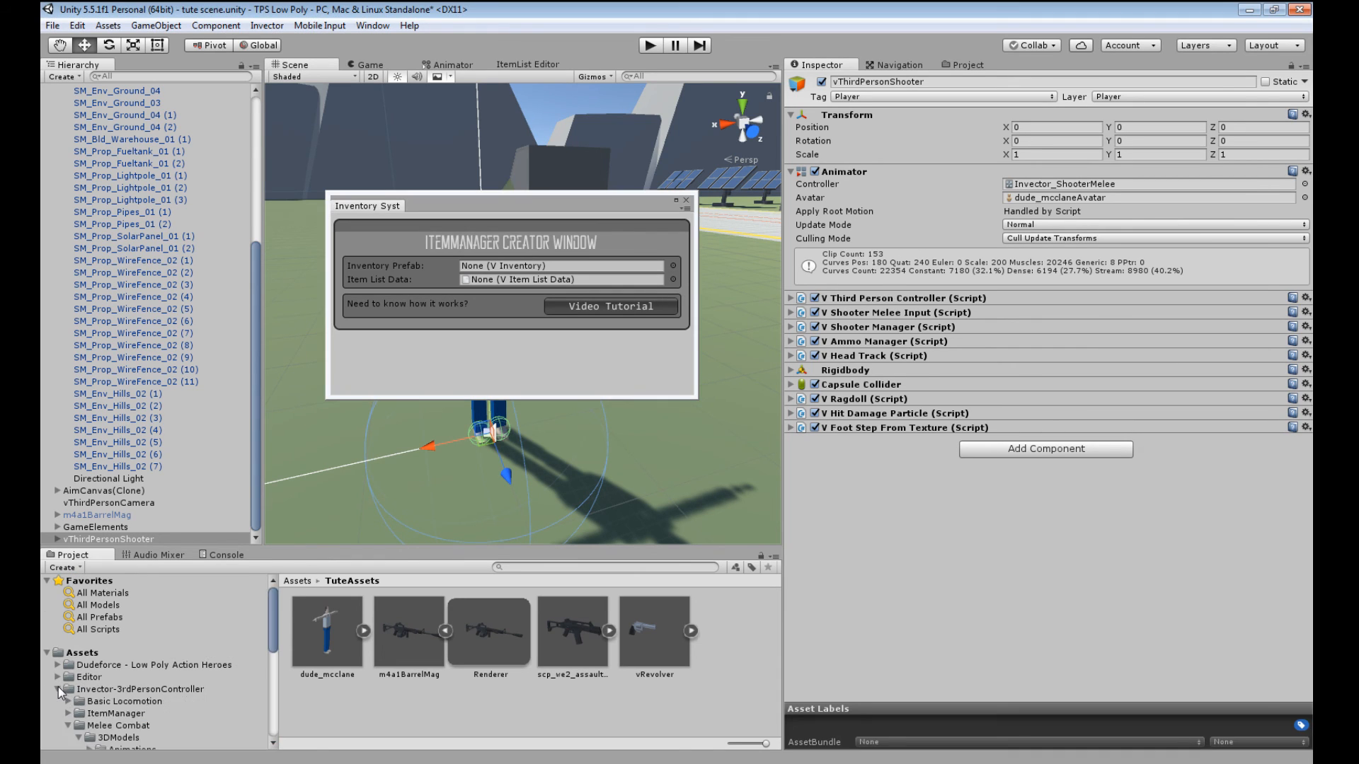
scroll(106, 698, "down", 2)
left_click(67, 683)
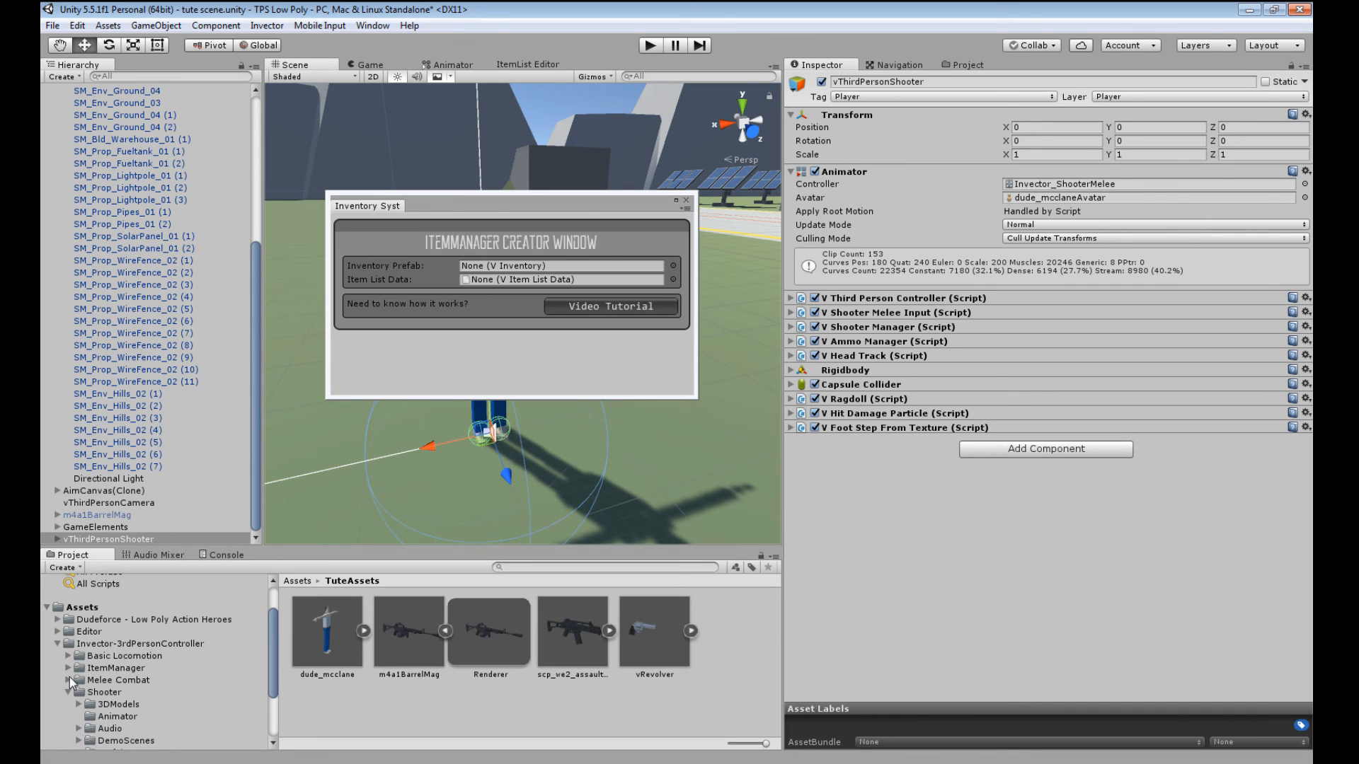
left_click(69, 670)
left_click(68, 668)
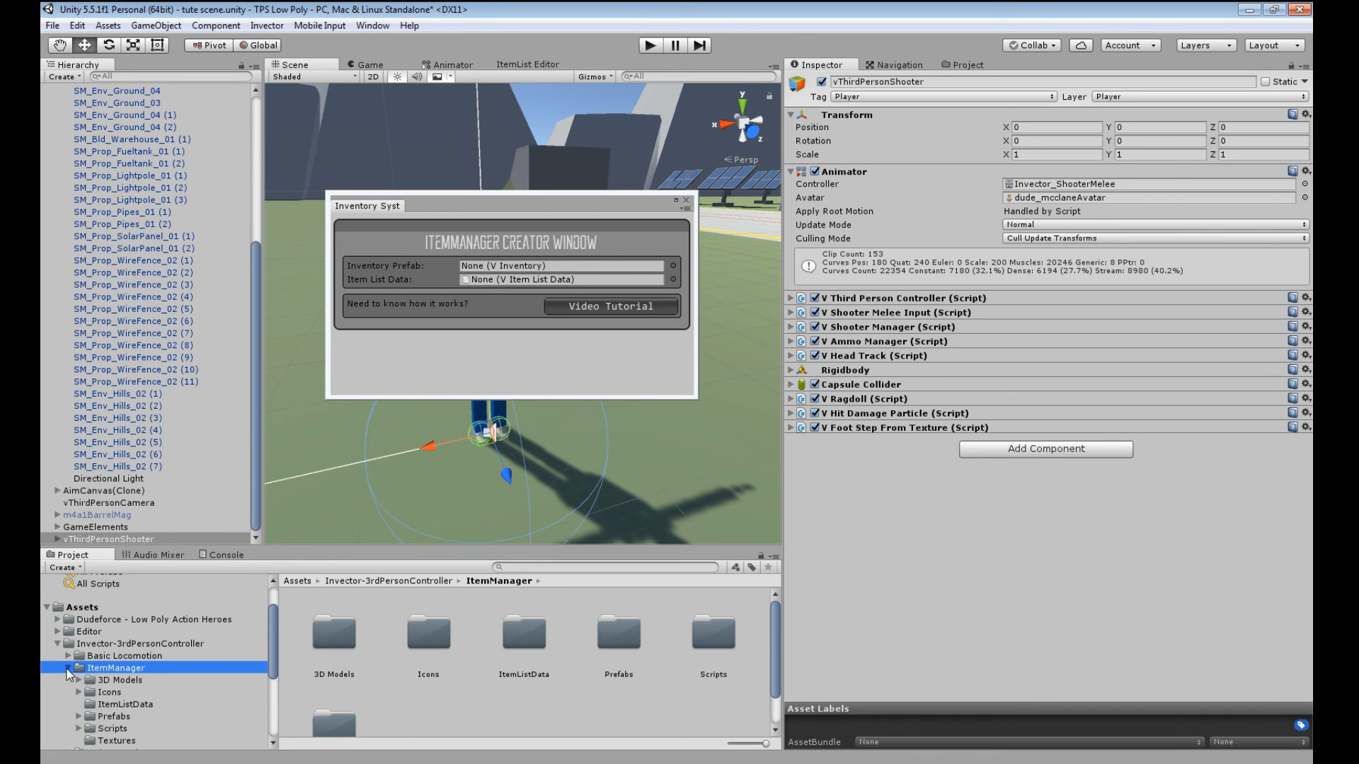
scroll(75, 699, "down", 2)
left_click(83, 672)
left_click(79, 671)
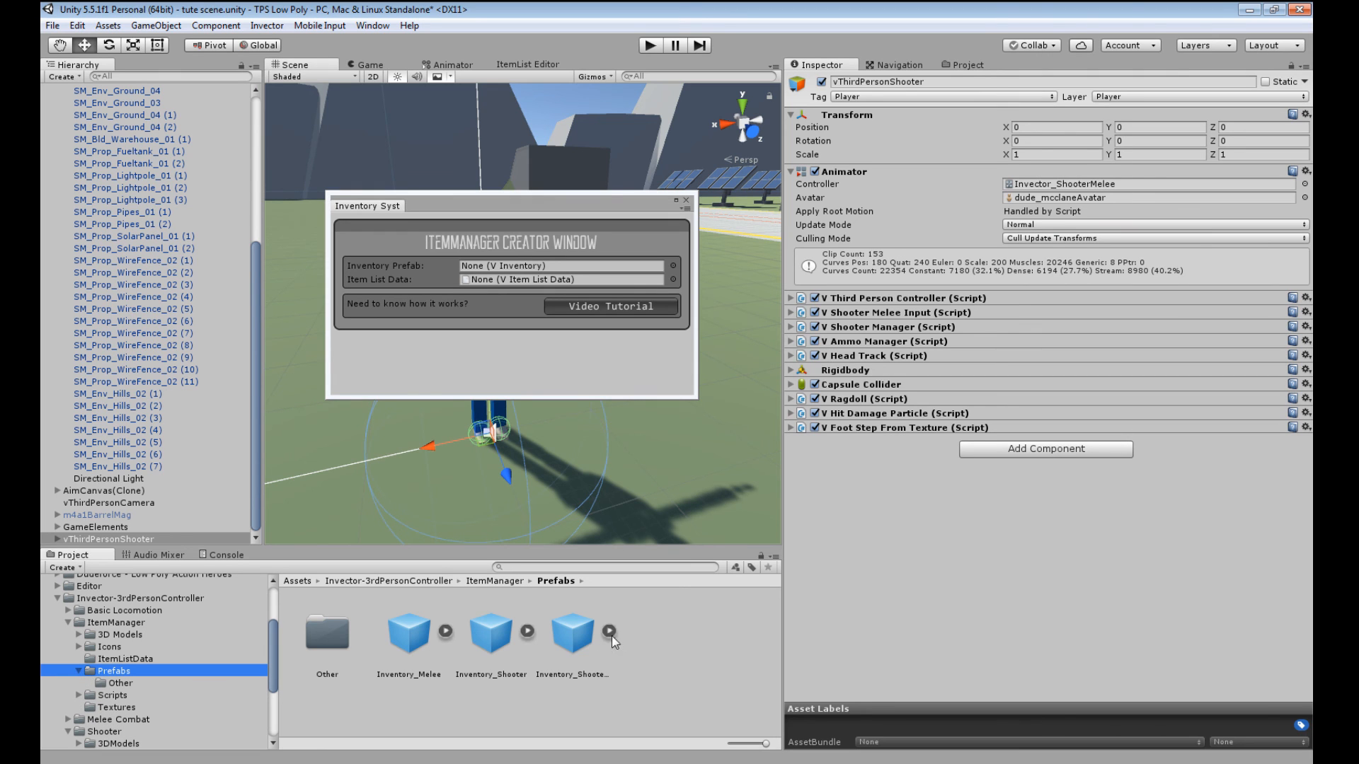
- Assign Inventory_ShooterMelee as the ItemManager's inventory prefab and vShooterMelee_ItemListData as its item list data
left_click_drag(765, 743, 765, 744)
left_click(578, 636)
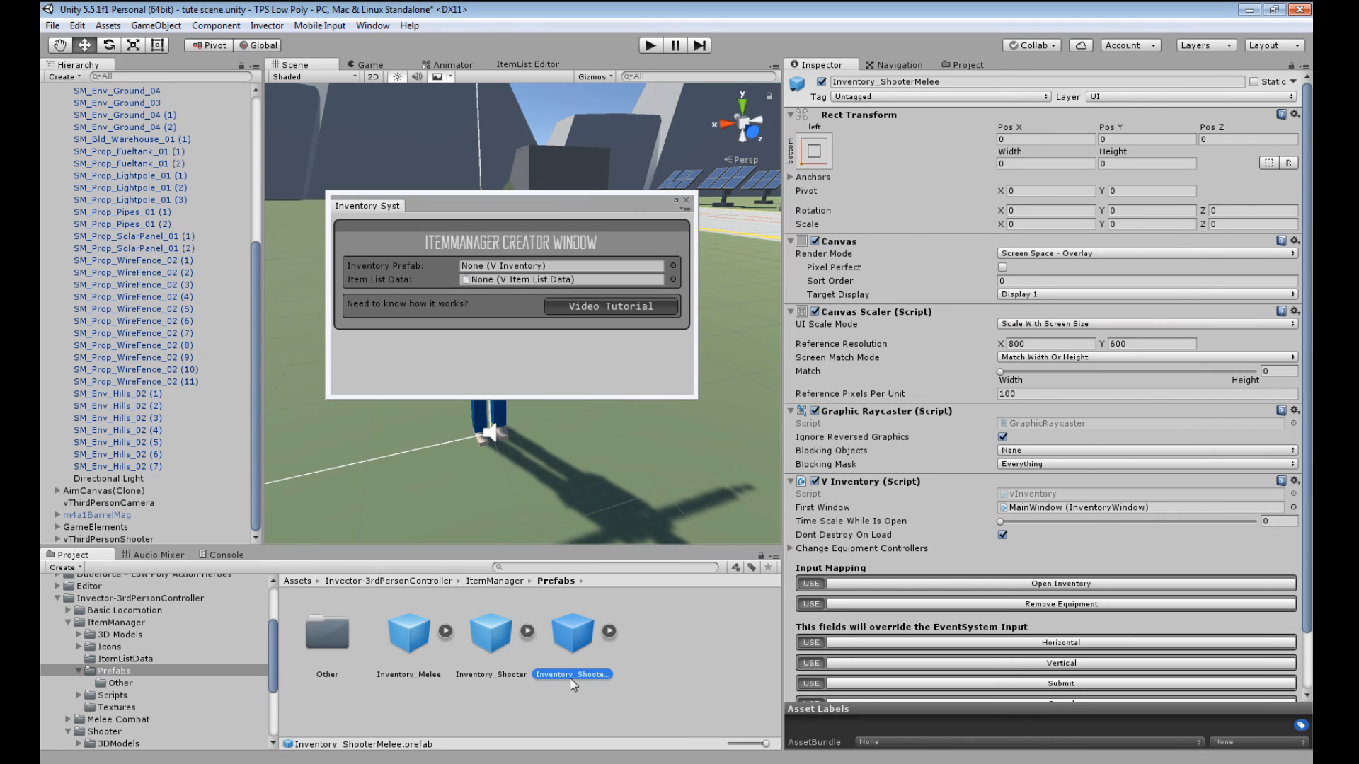
left_click_drag(579, 637, 501, 267)
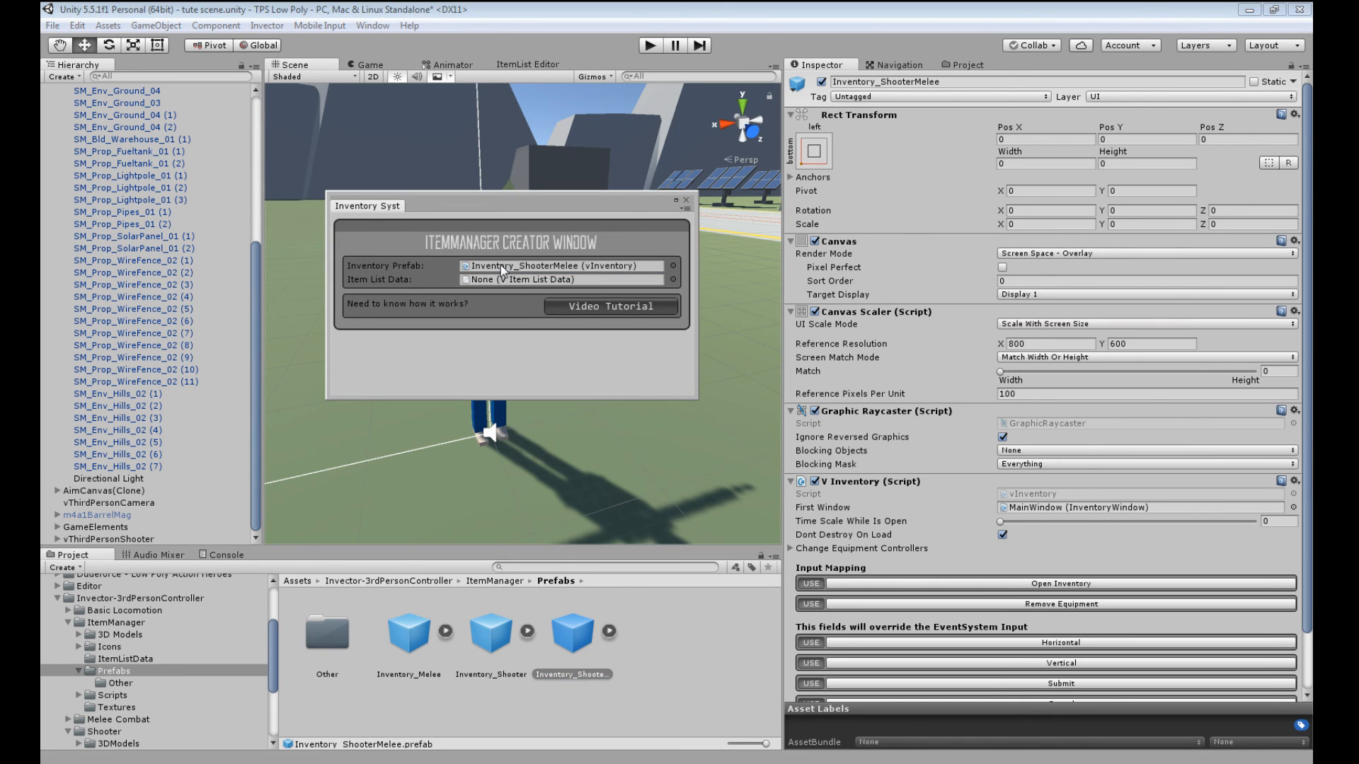
left_click(673, 279)
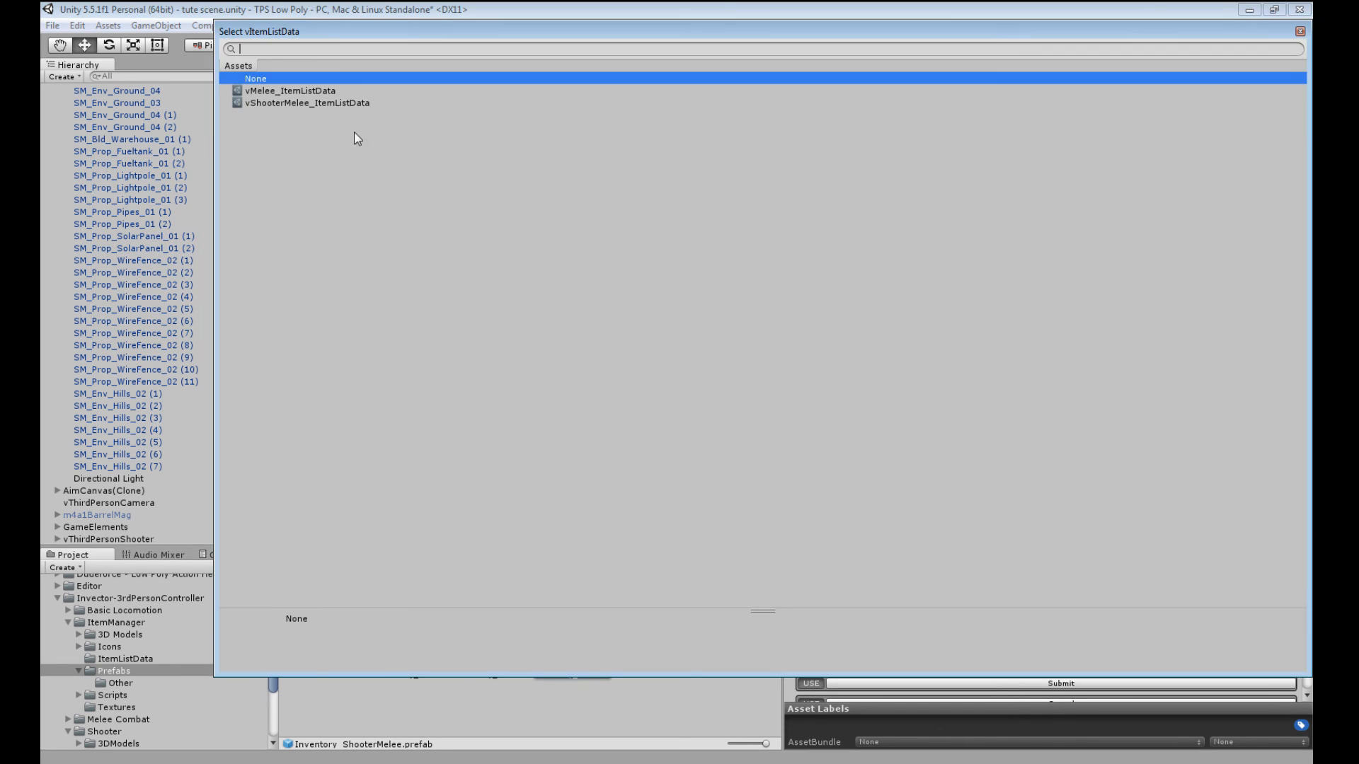
left_click(304, 104)
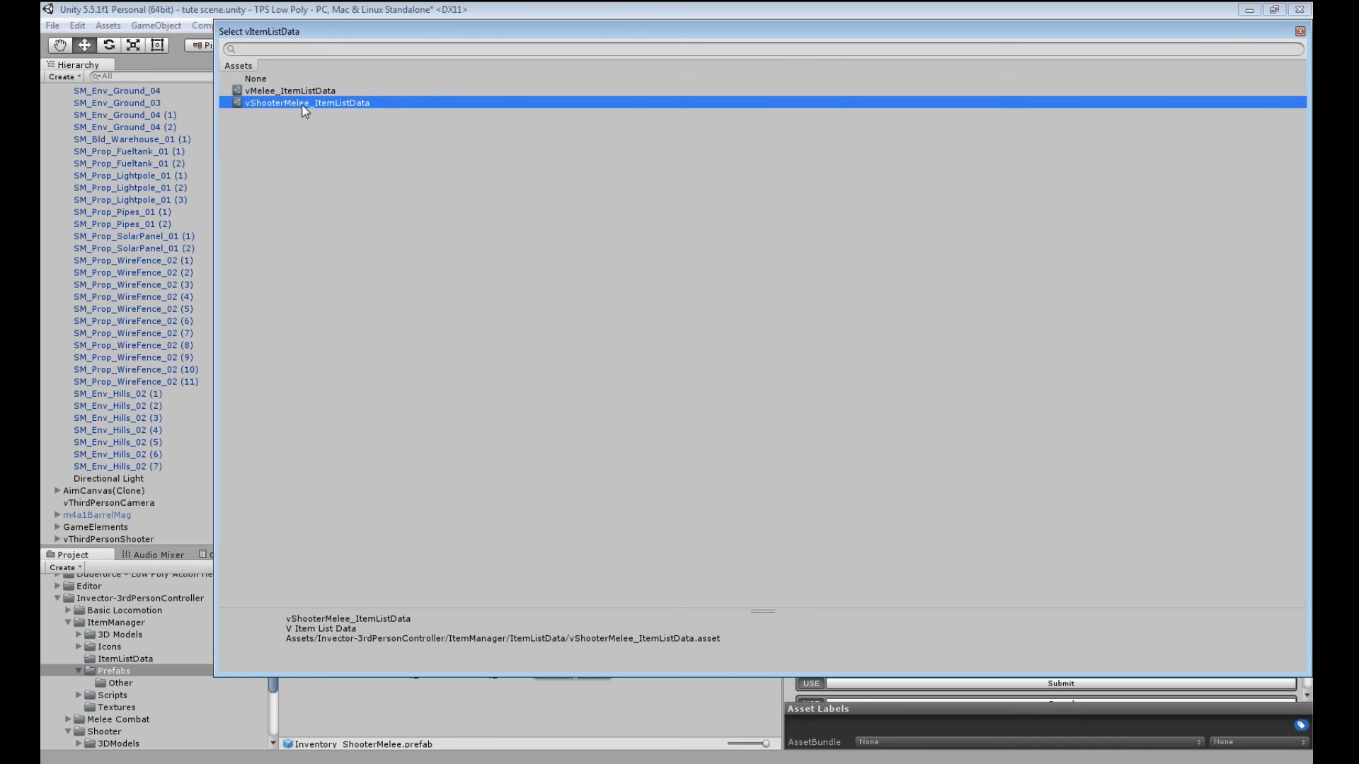
double_click(302, 104)
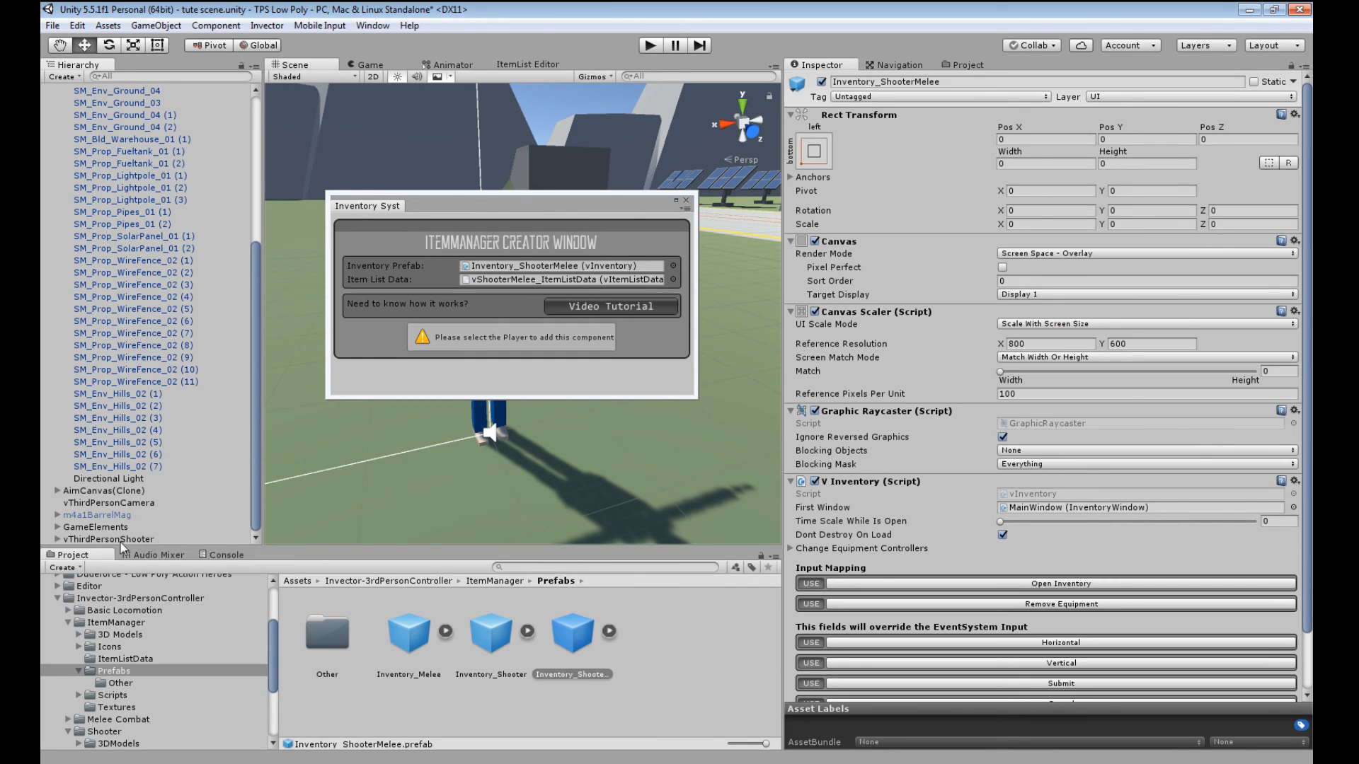
- Create the item manager on vThirdPersonShooter and expand its new Item Manager component
left_click(110, 540)
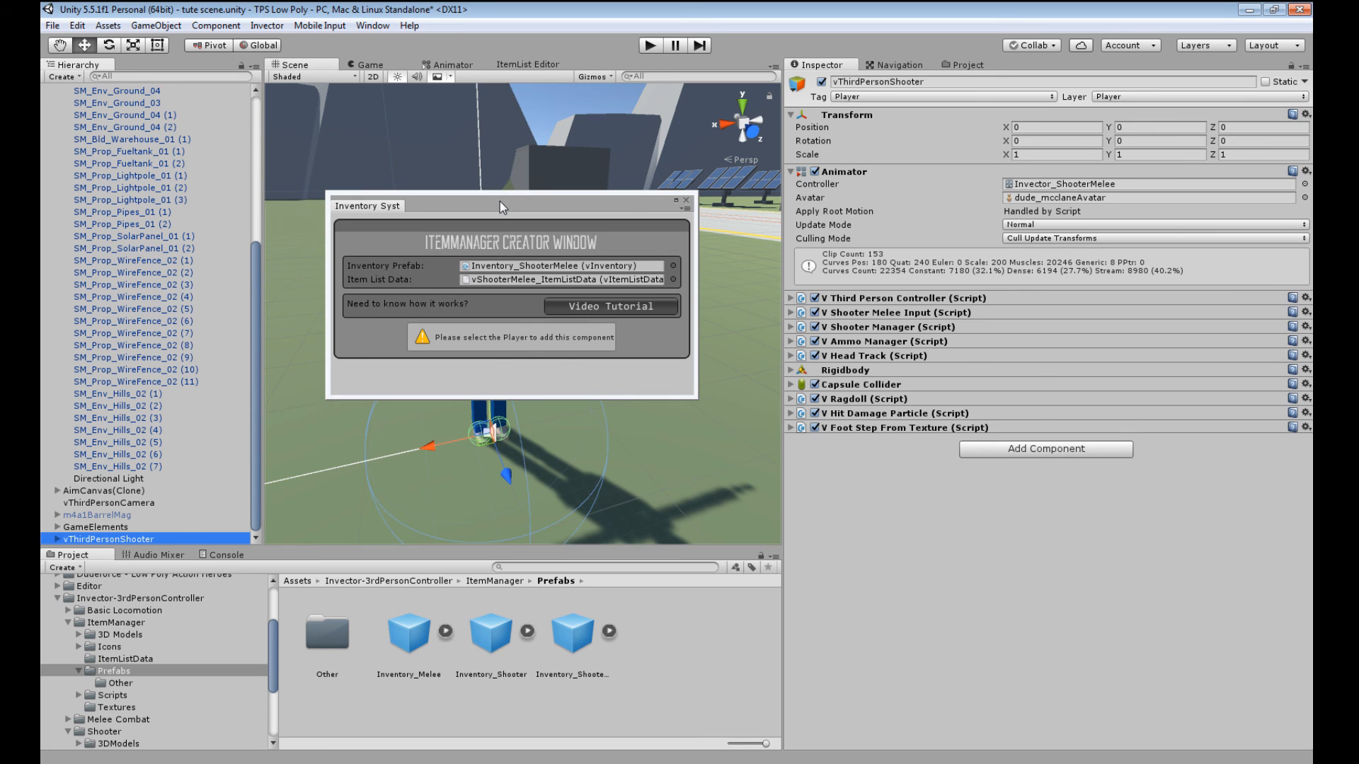
left_click_drag(500, 201, 736, 260)
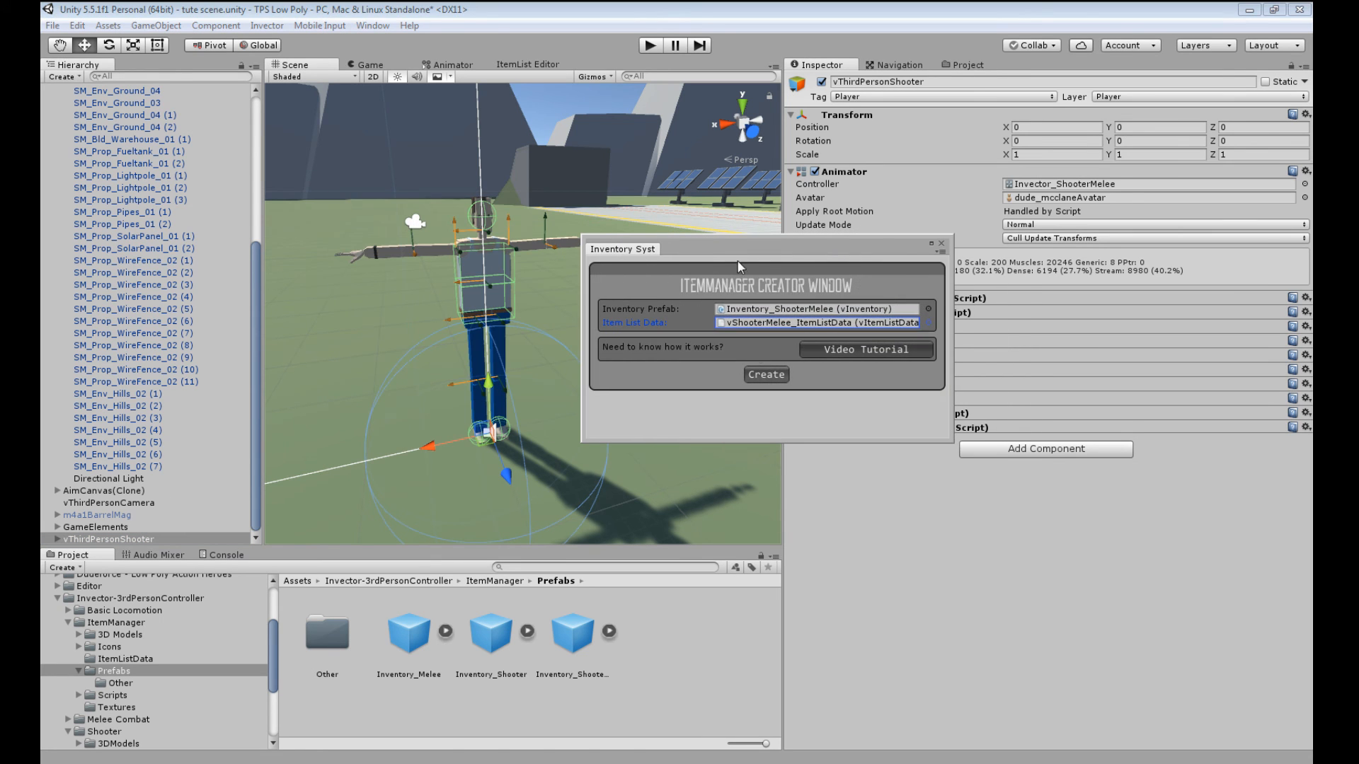
left_click(766, 375)
left_click(791, 442)
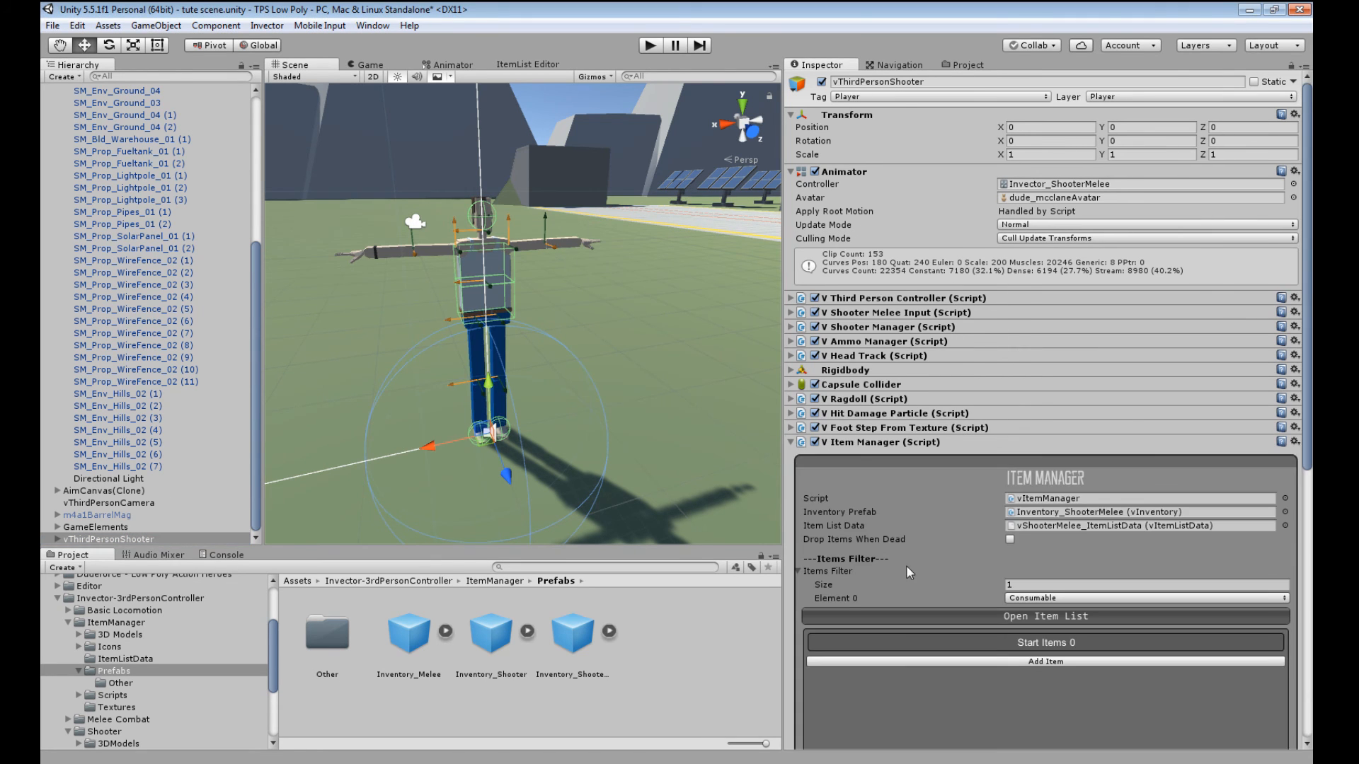
- Set the Item Manager's Items Filter to two elements, Shooter and Ammo, and collapse the component
scroll(907, 566, "down", 5)
scroll(928, 412, "down", 1)
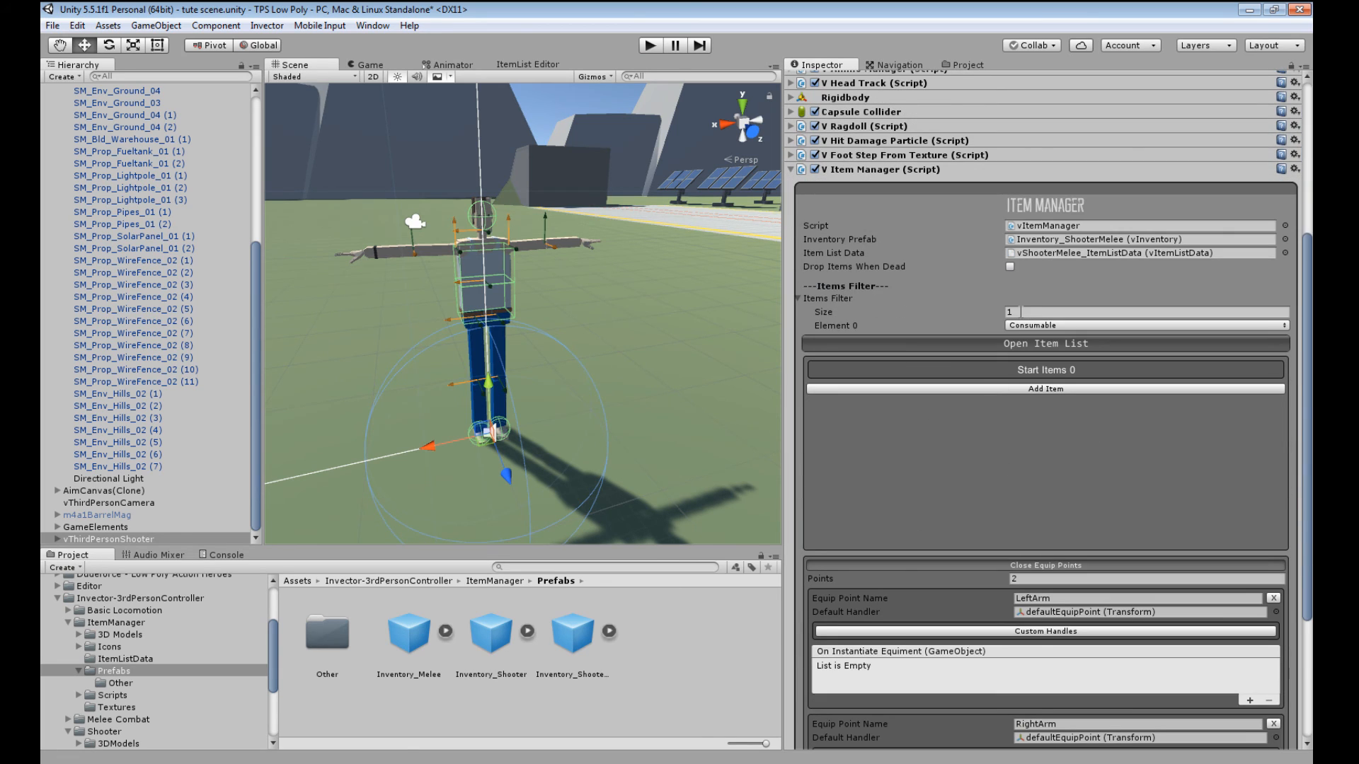
left_click(1020, 312)
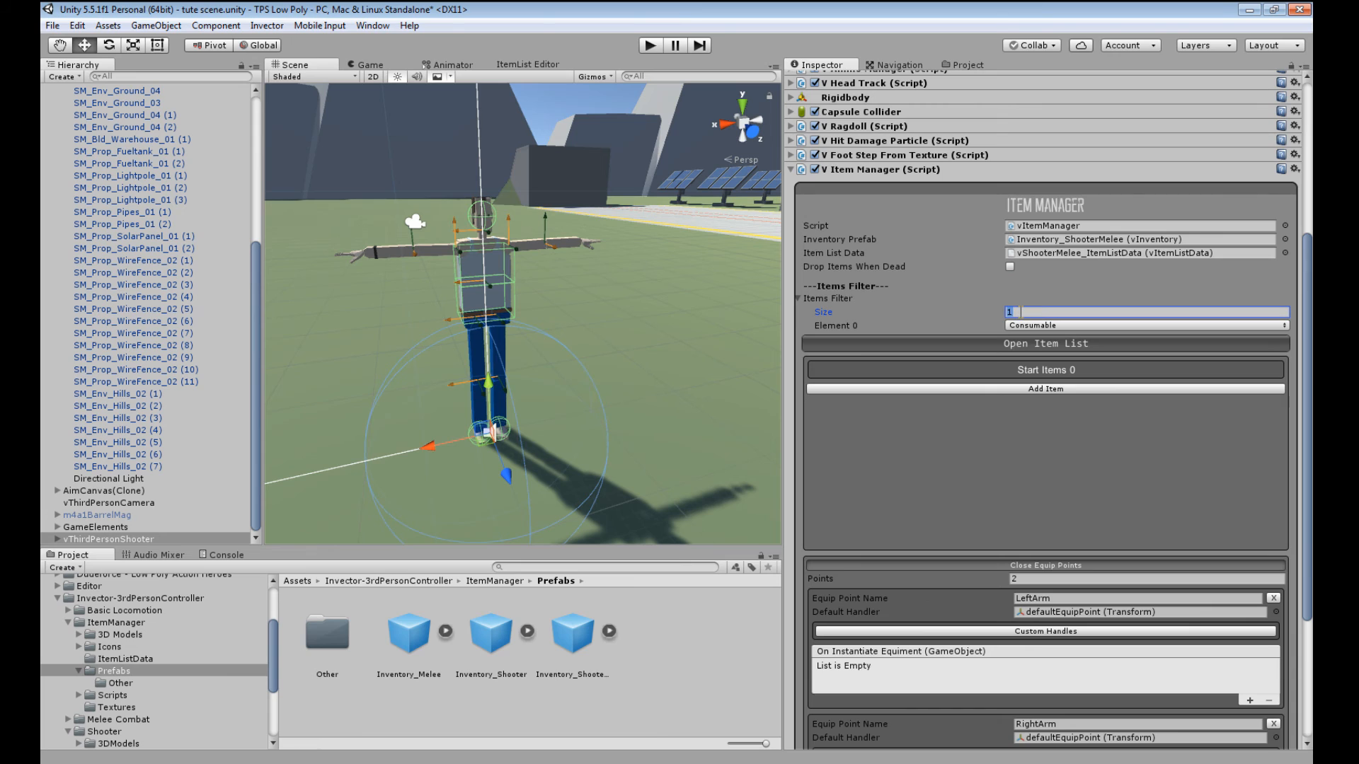
type("2")
key("Return")
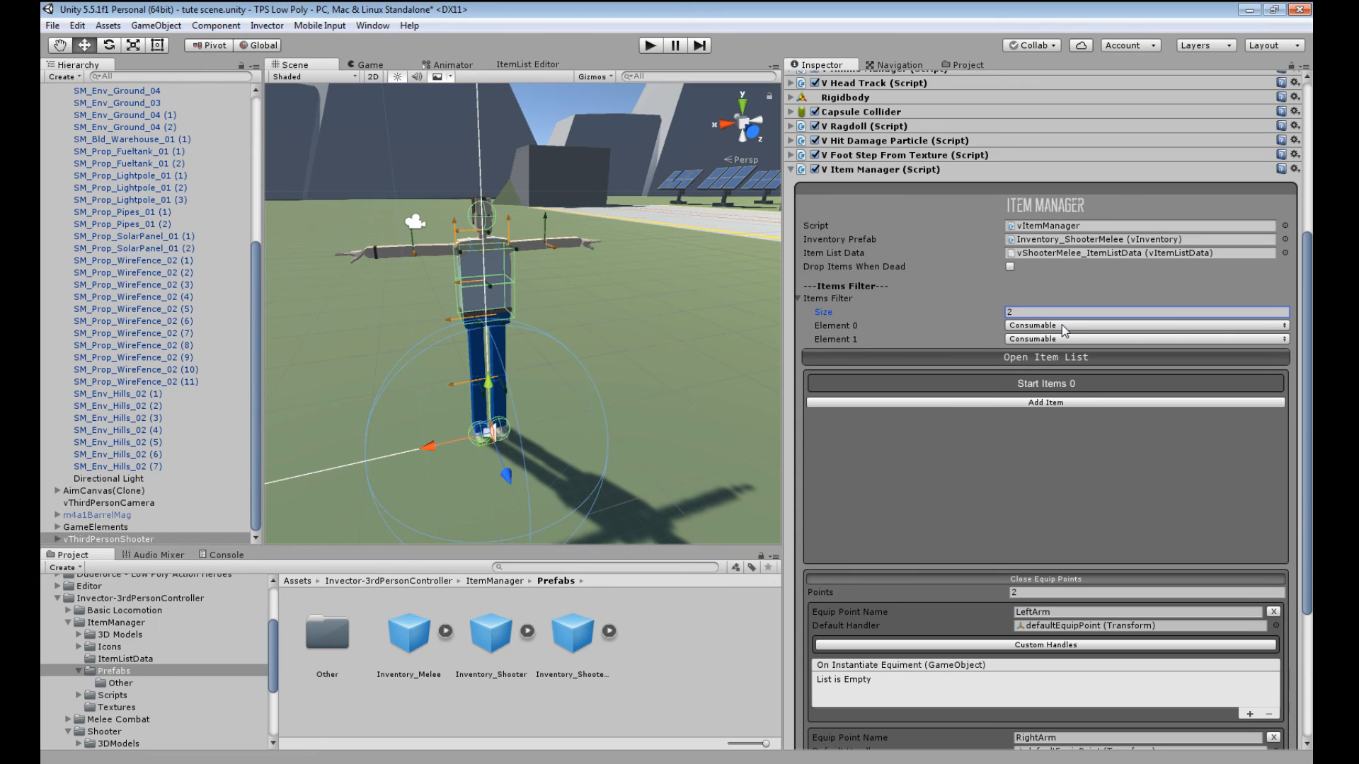
left_click(1063, 327)
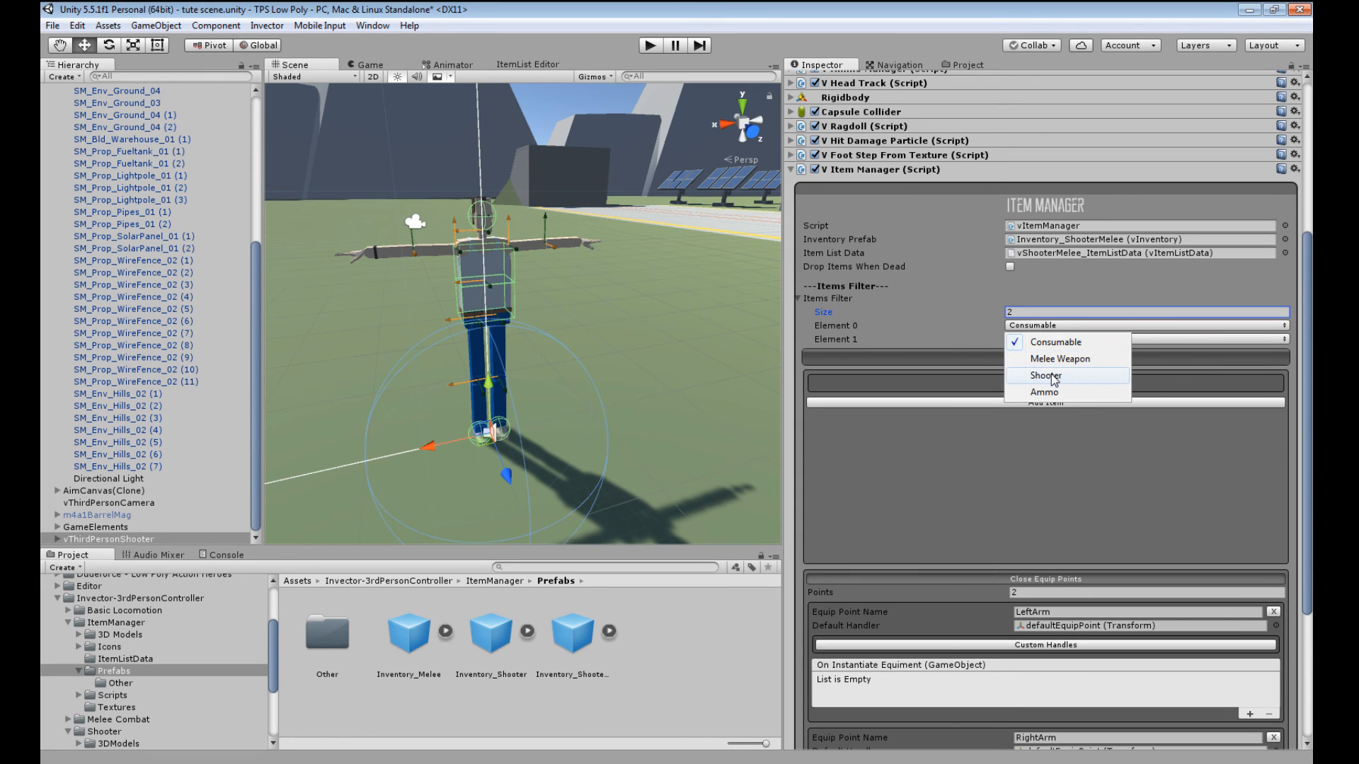
left_click(1054, 376)
left_click(1046, 340)
left_click(1031, 407)
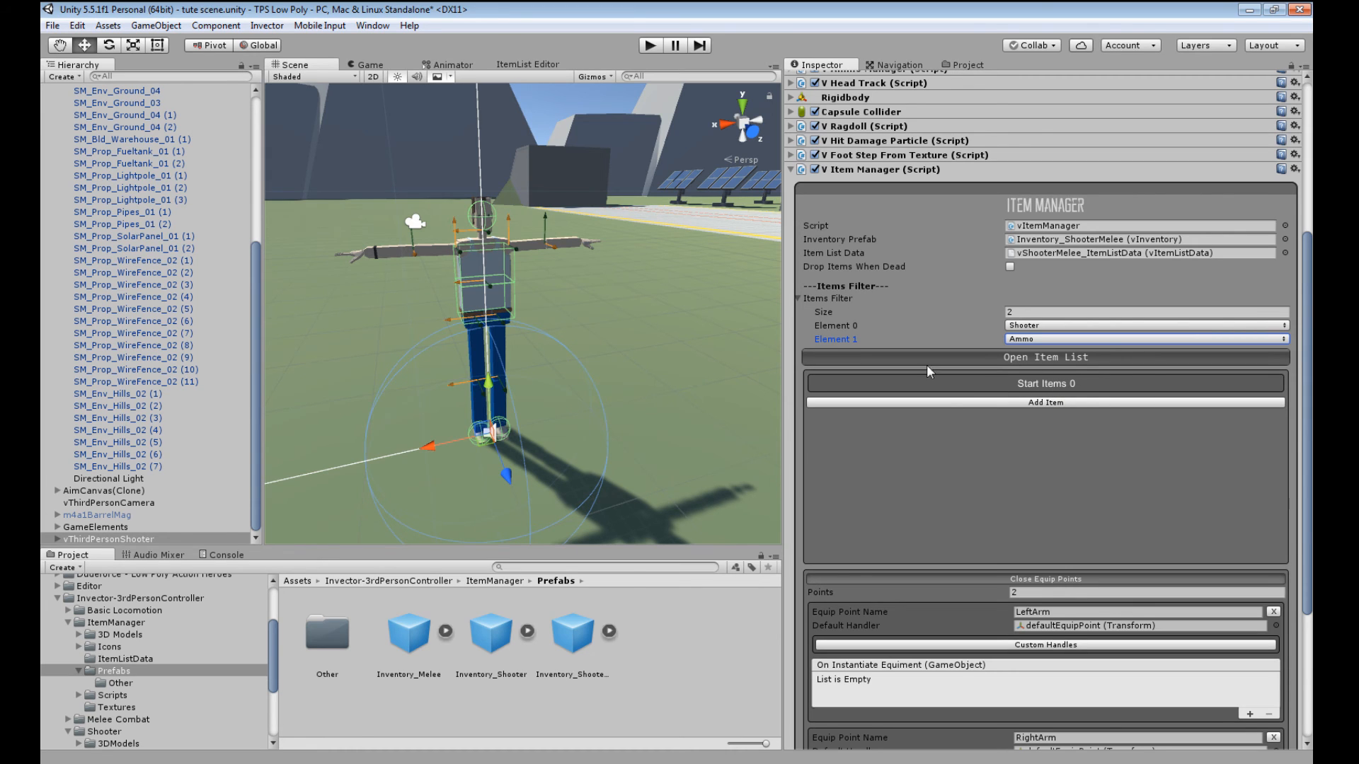
scroll(825, 252, "down", 3)
scroll(937, 472, "down", 2)
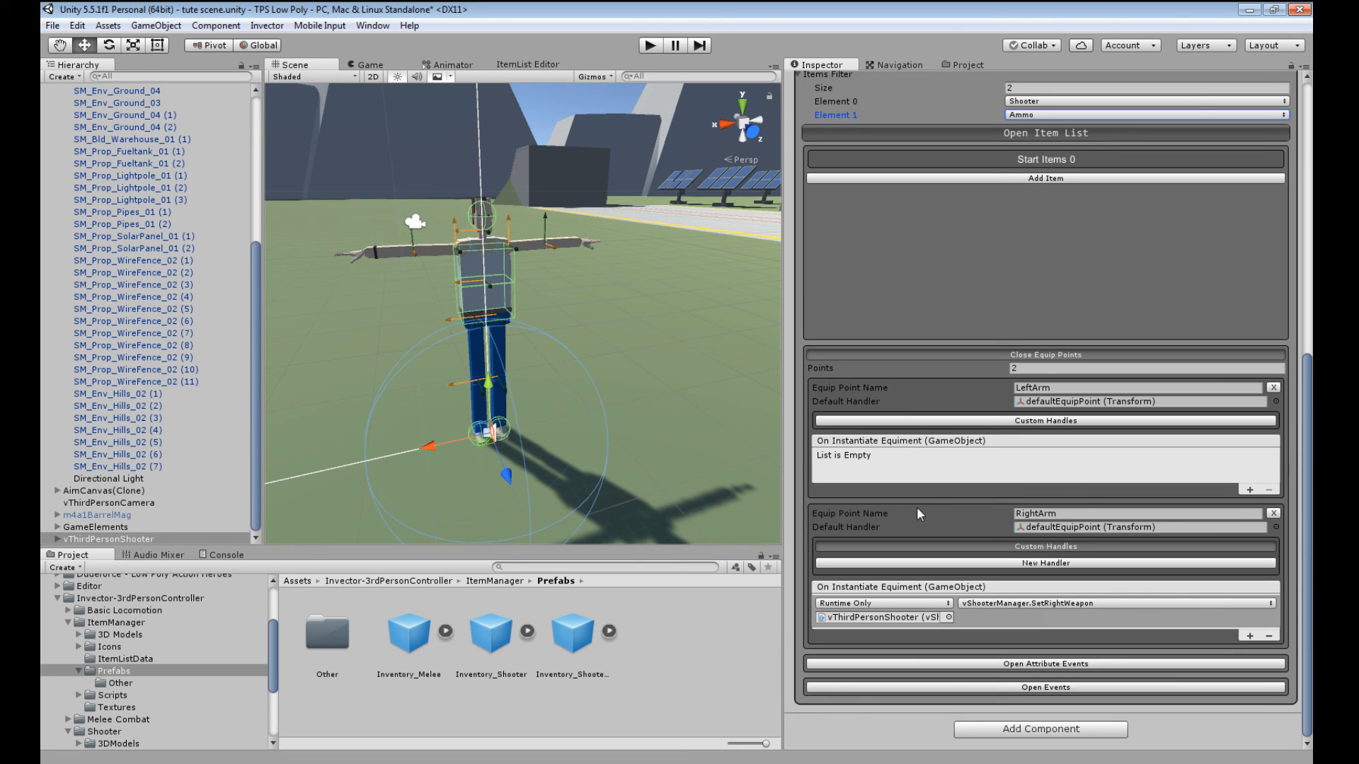
scroll(857, 242, "up", 3)
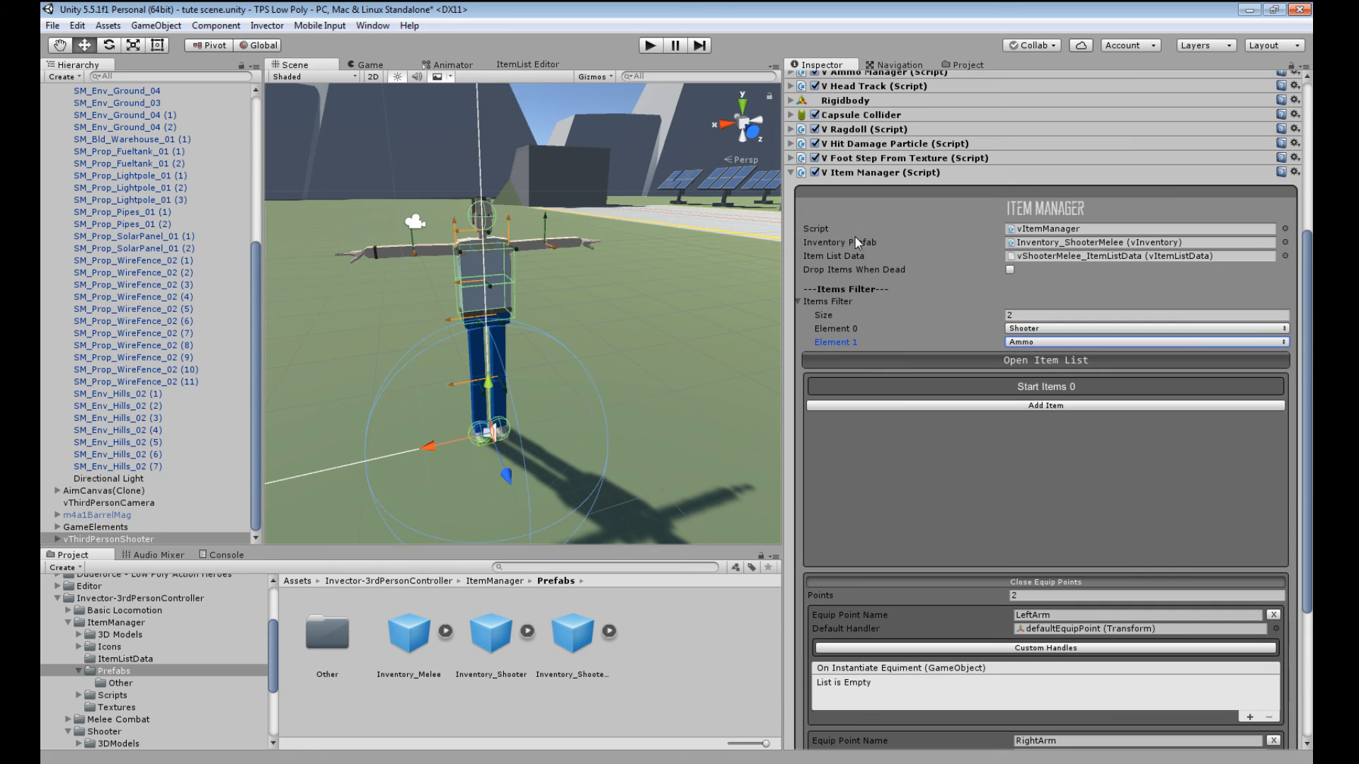
left_click(792, 173)
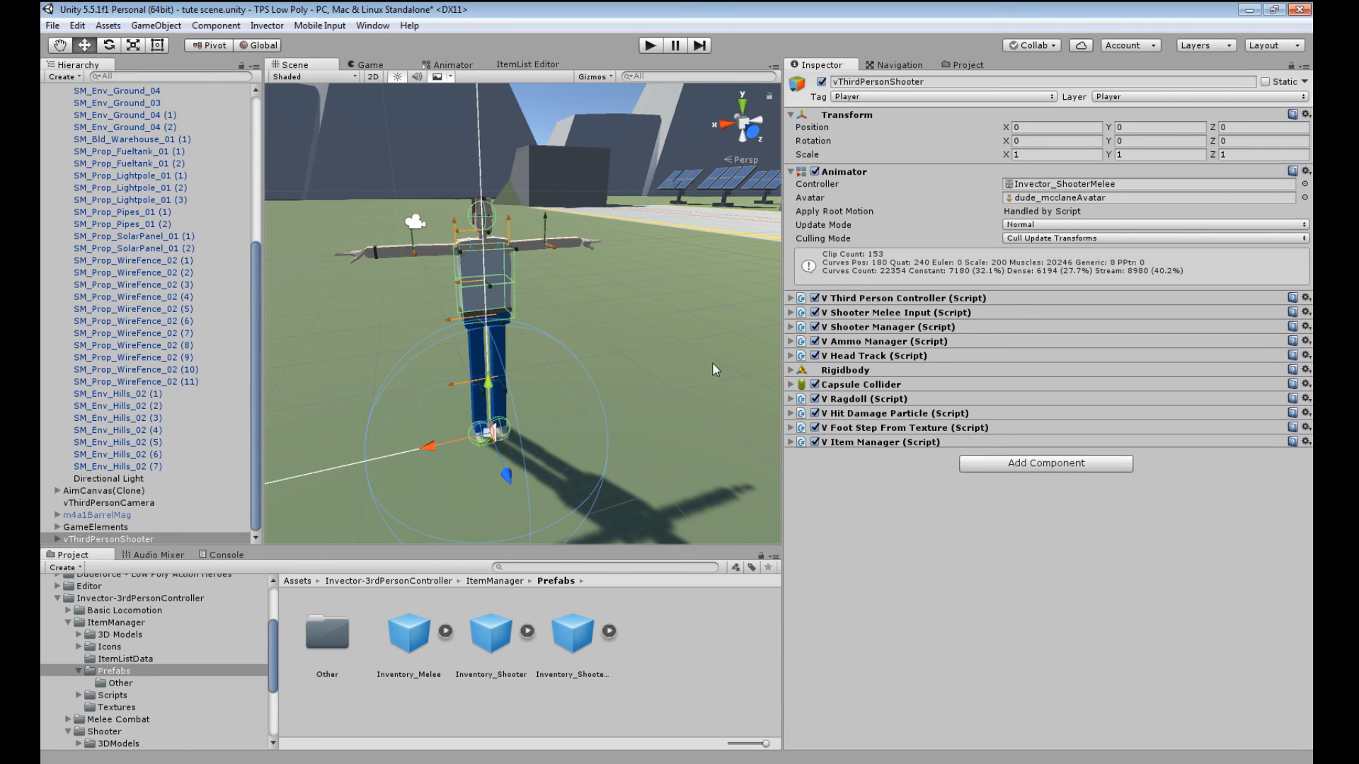
- Add Invector's Melee Combat MeleeManager component to the character and expand it
left_click(267, 26)
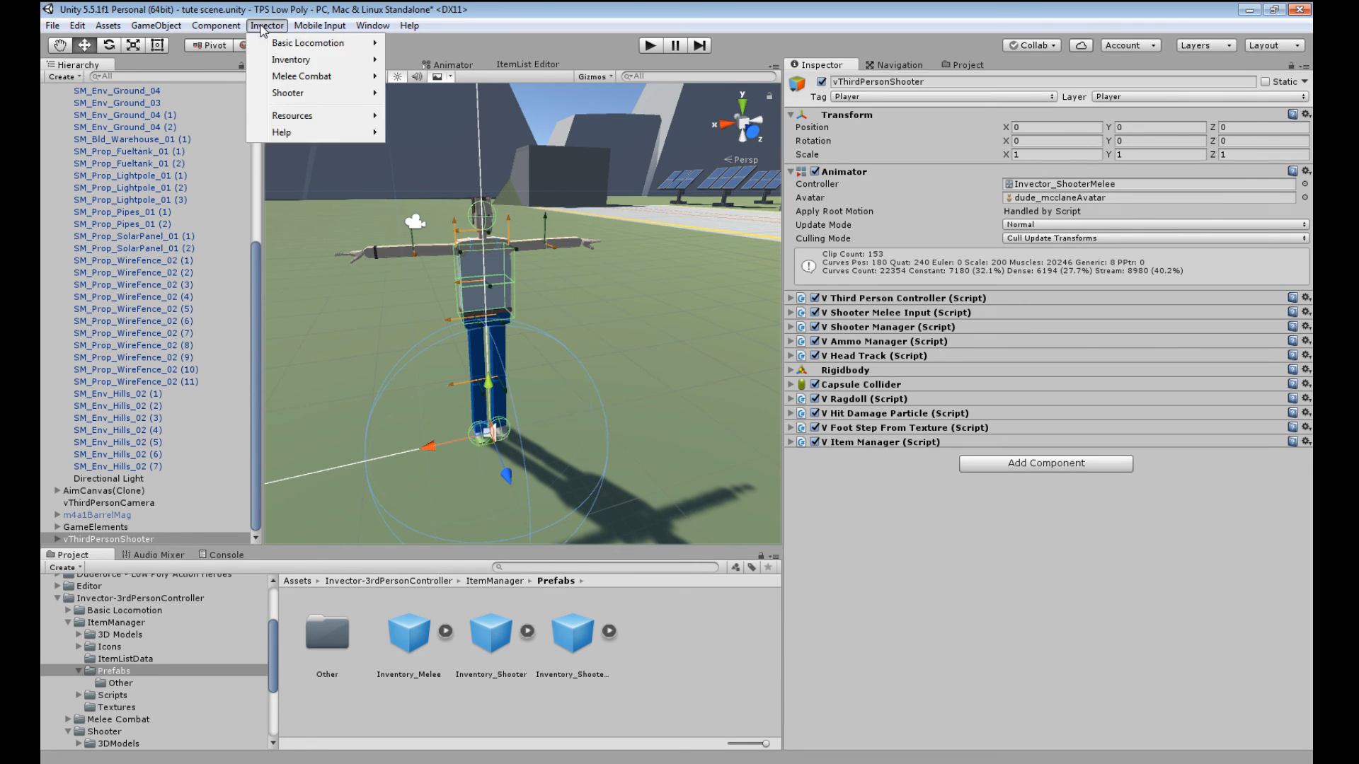
mouse_move(306, 83)
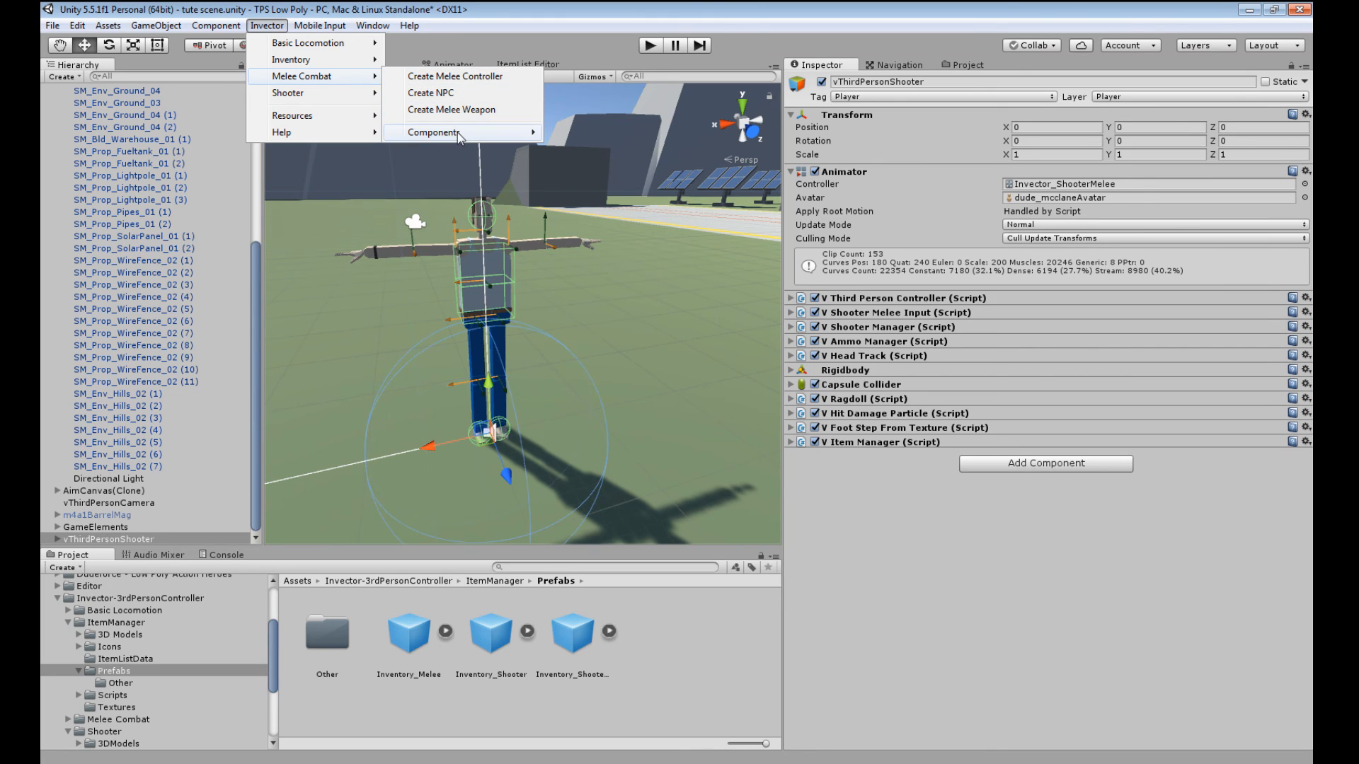
mouse_move(457, 133)
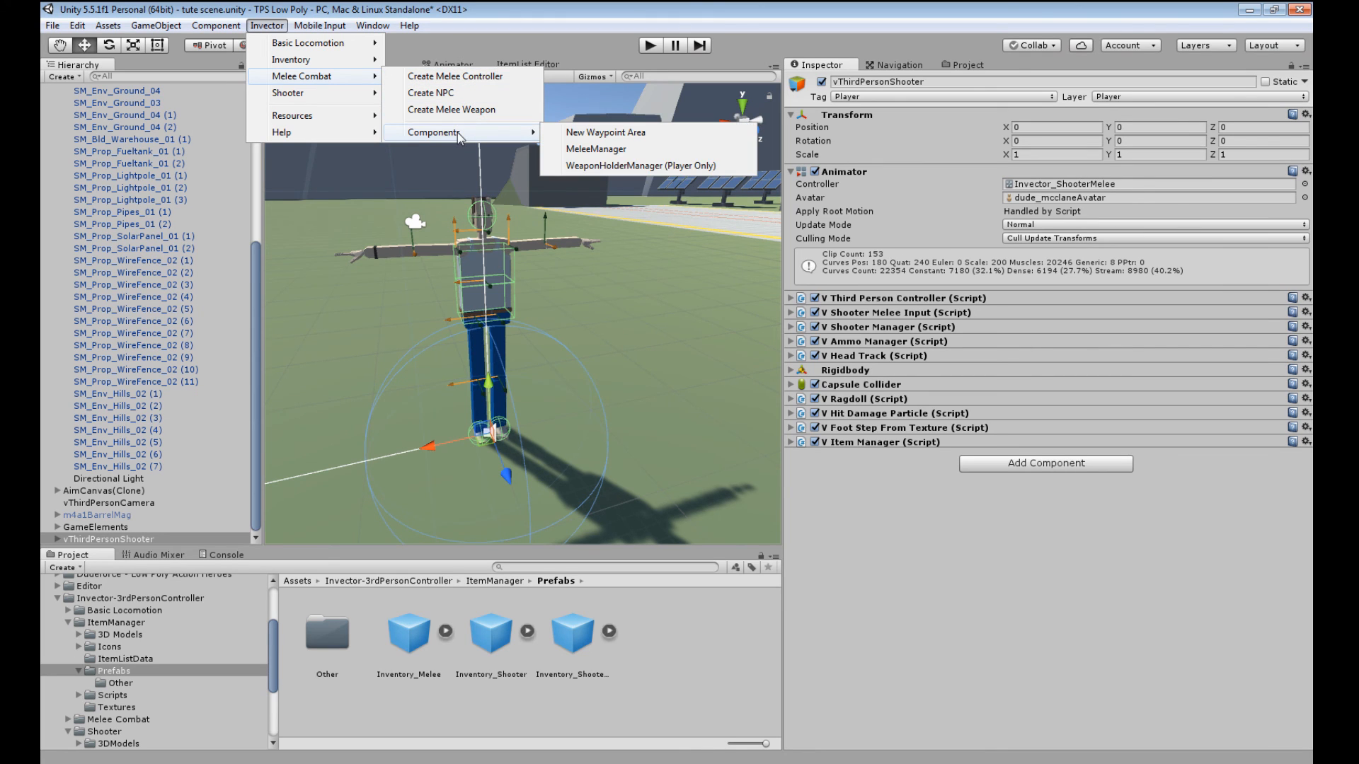
left_click(600, 151)
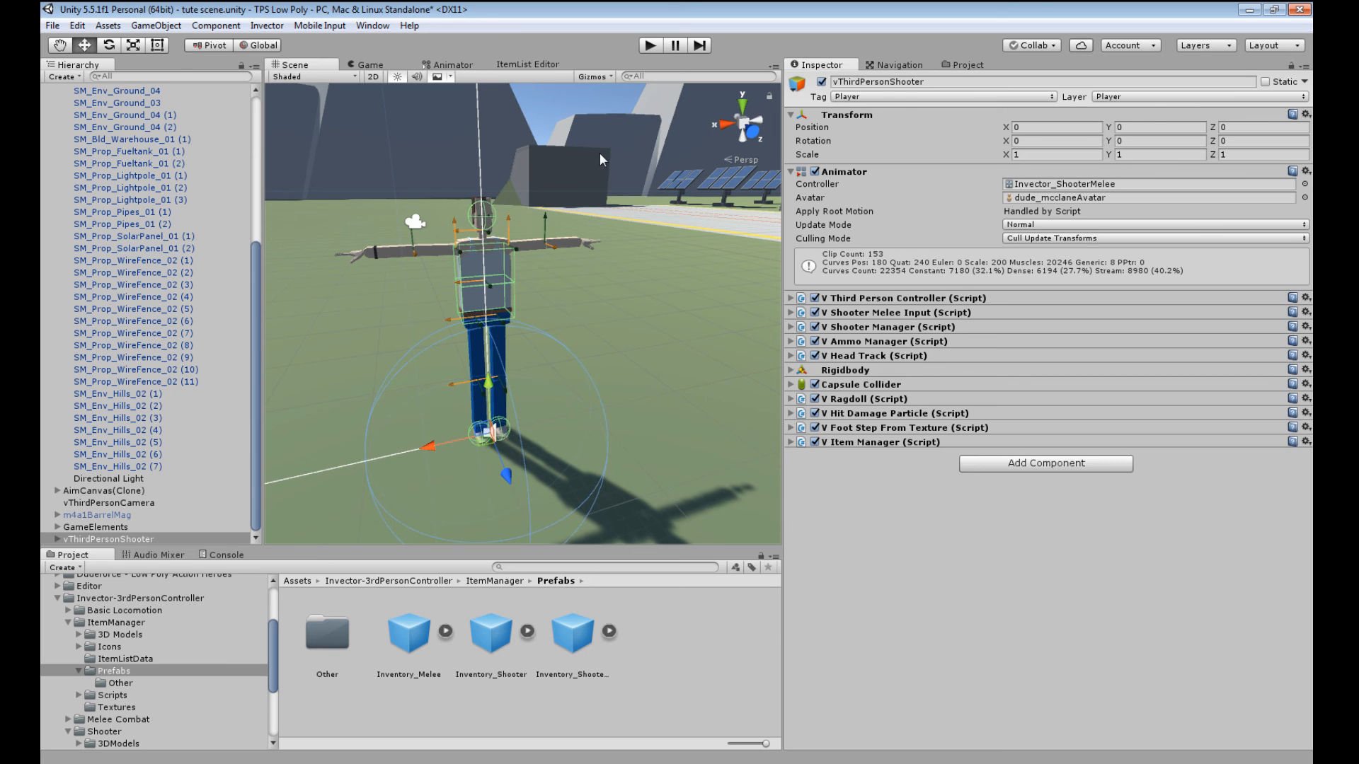
left_click(791, 457)
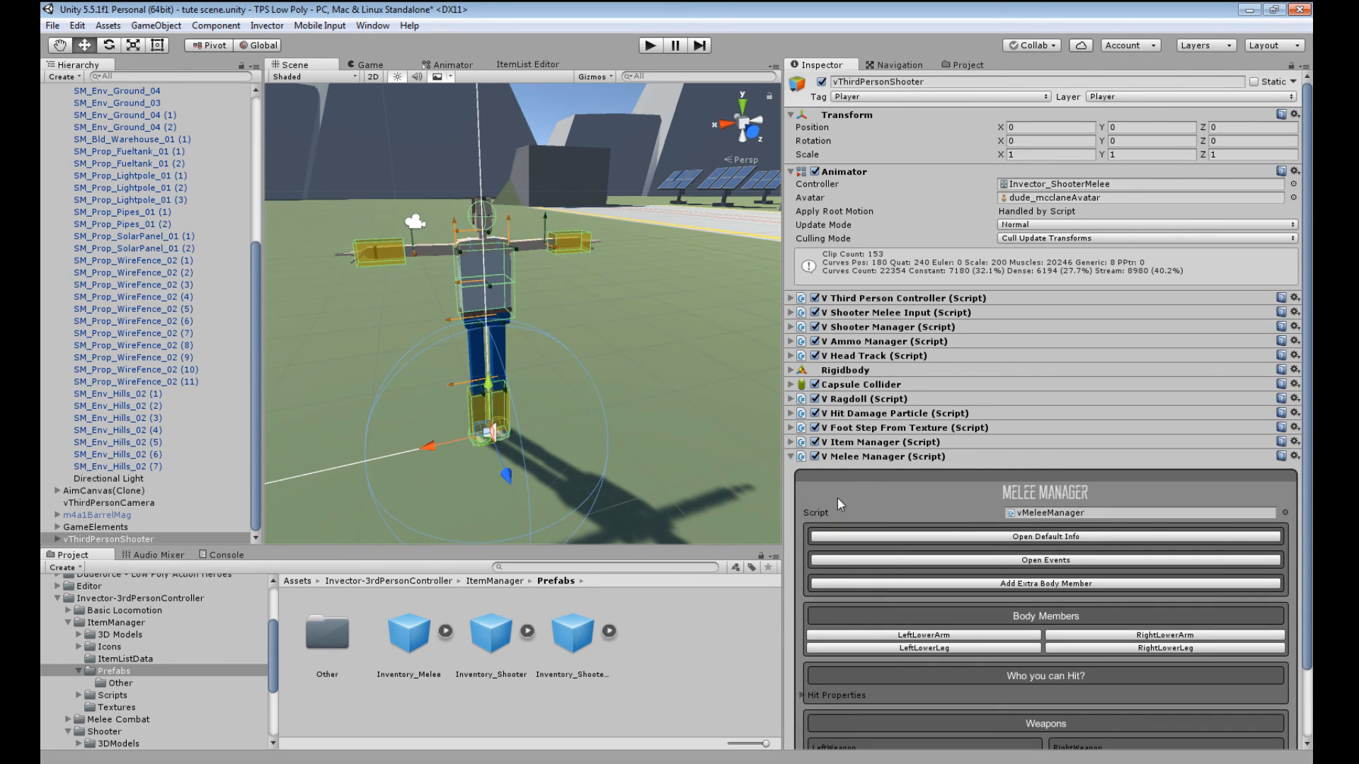
- Examine the Melee Manager's Hit Properties and Hit Damage Tags, and collapse the component
scroll(952, 485, "down", 2)
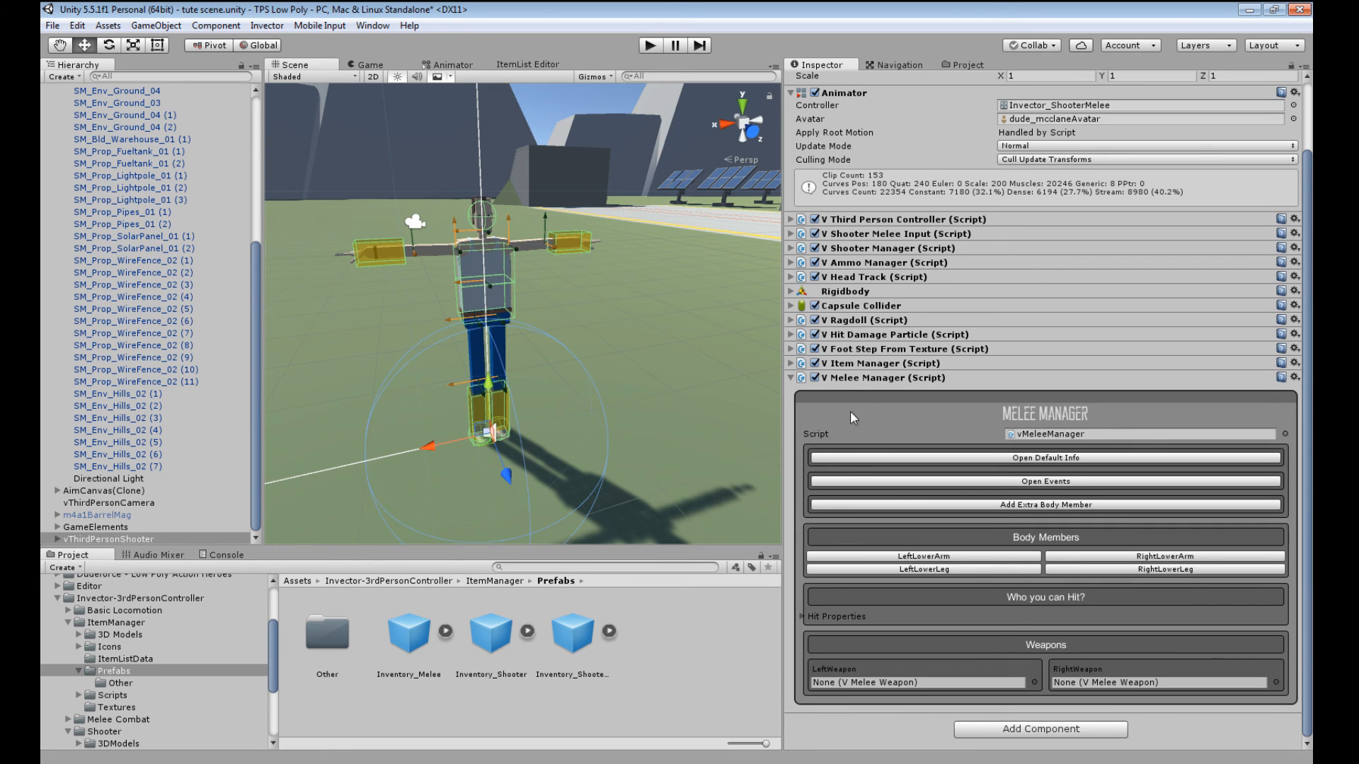
left_click(802, 619)
scroll(812, 651, "down", 2)
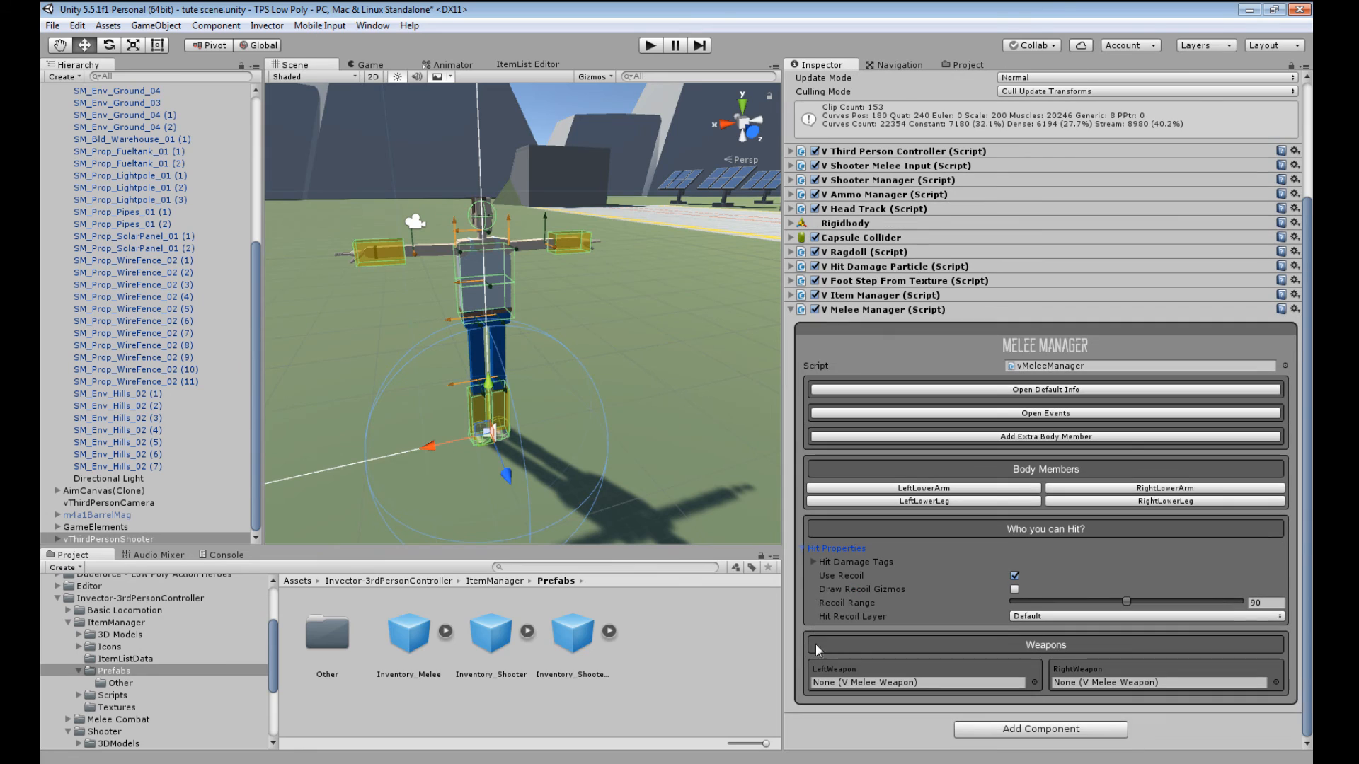
left_click(813, 562)
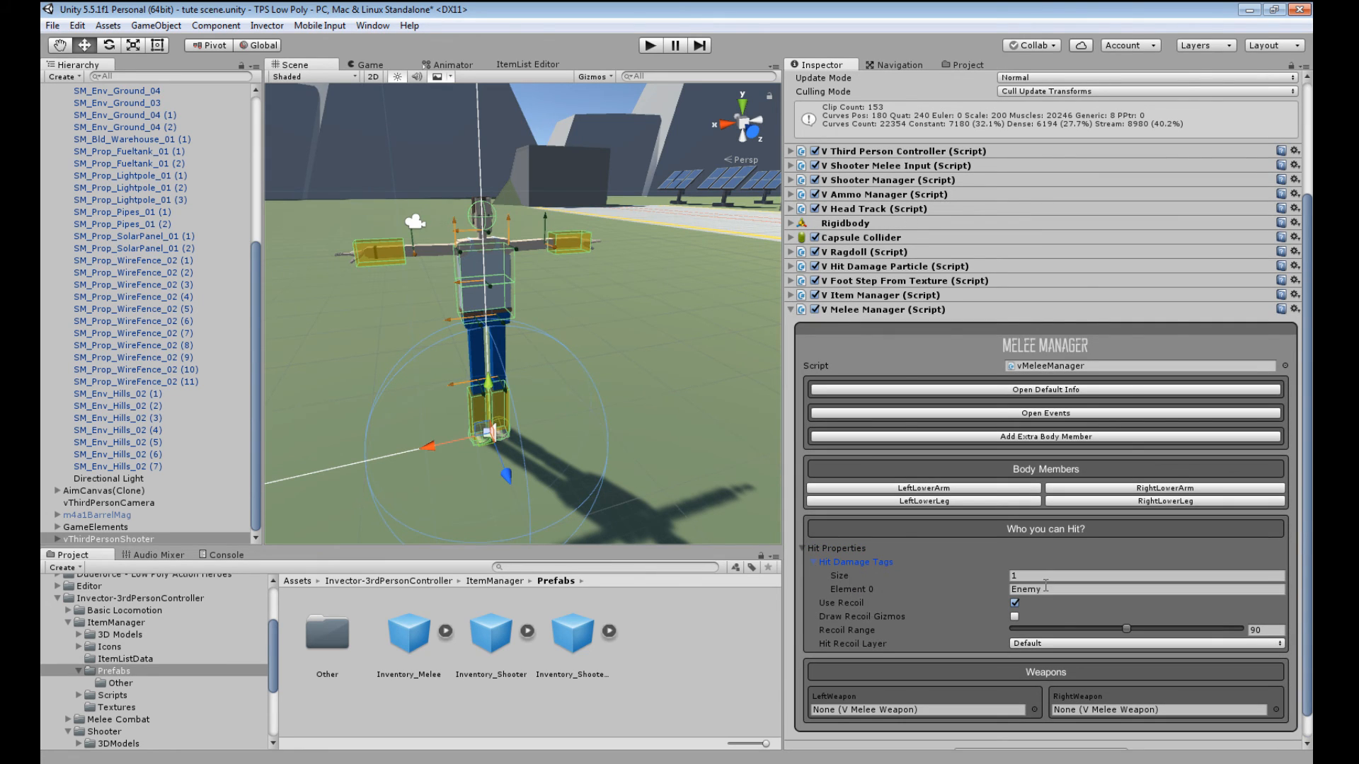
left_click(802, 548)
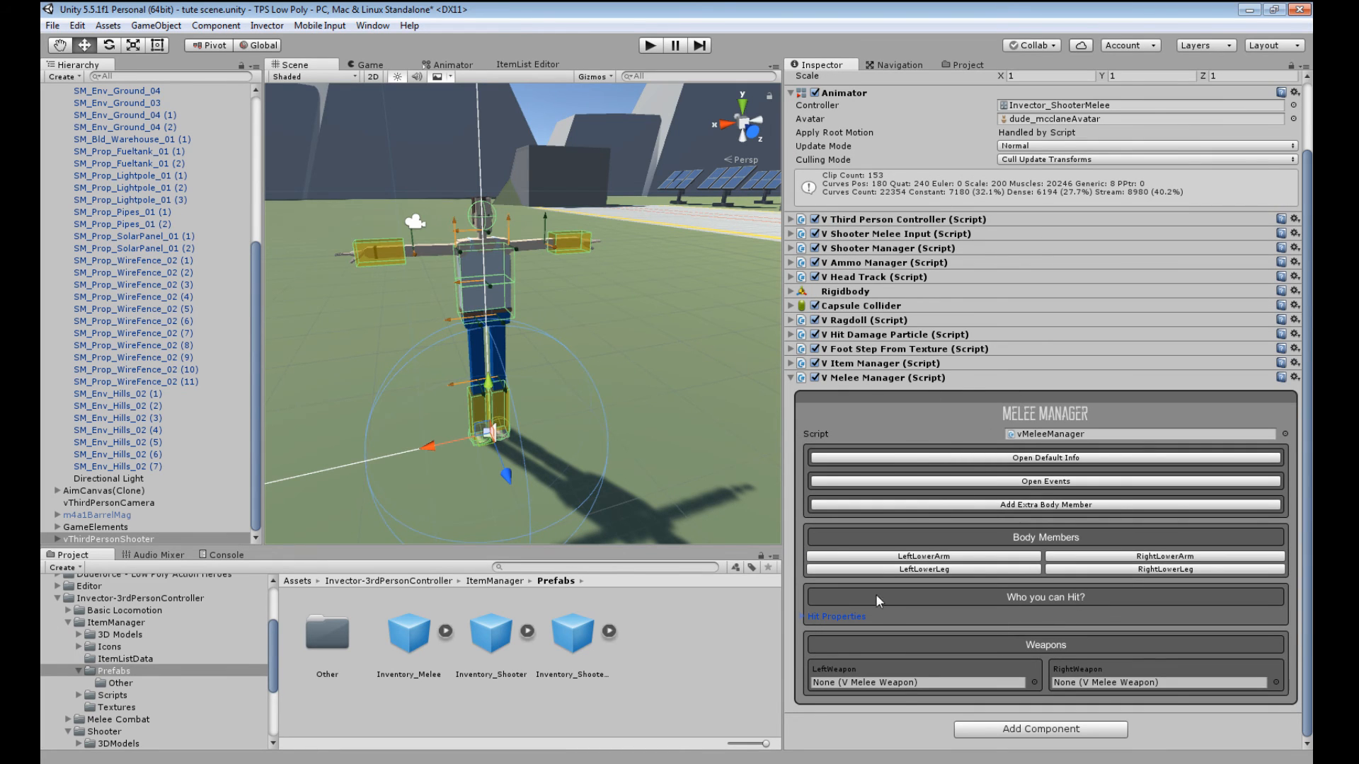
left_click(790, 379)
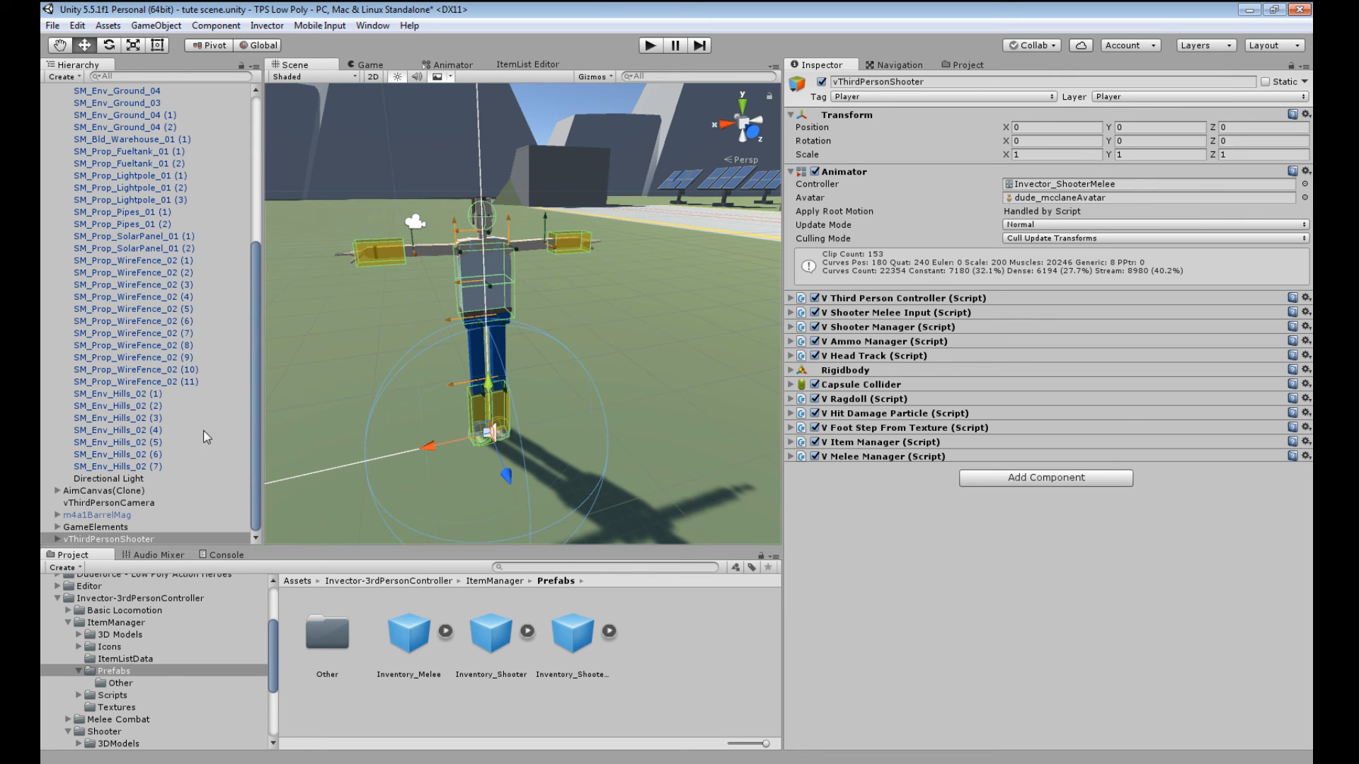
- Collapse the SceneifScene group, expand the vThirdPersonShooter skeleton and select the left forearm's hitBox
scroll(157, 431, "up", 6)
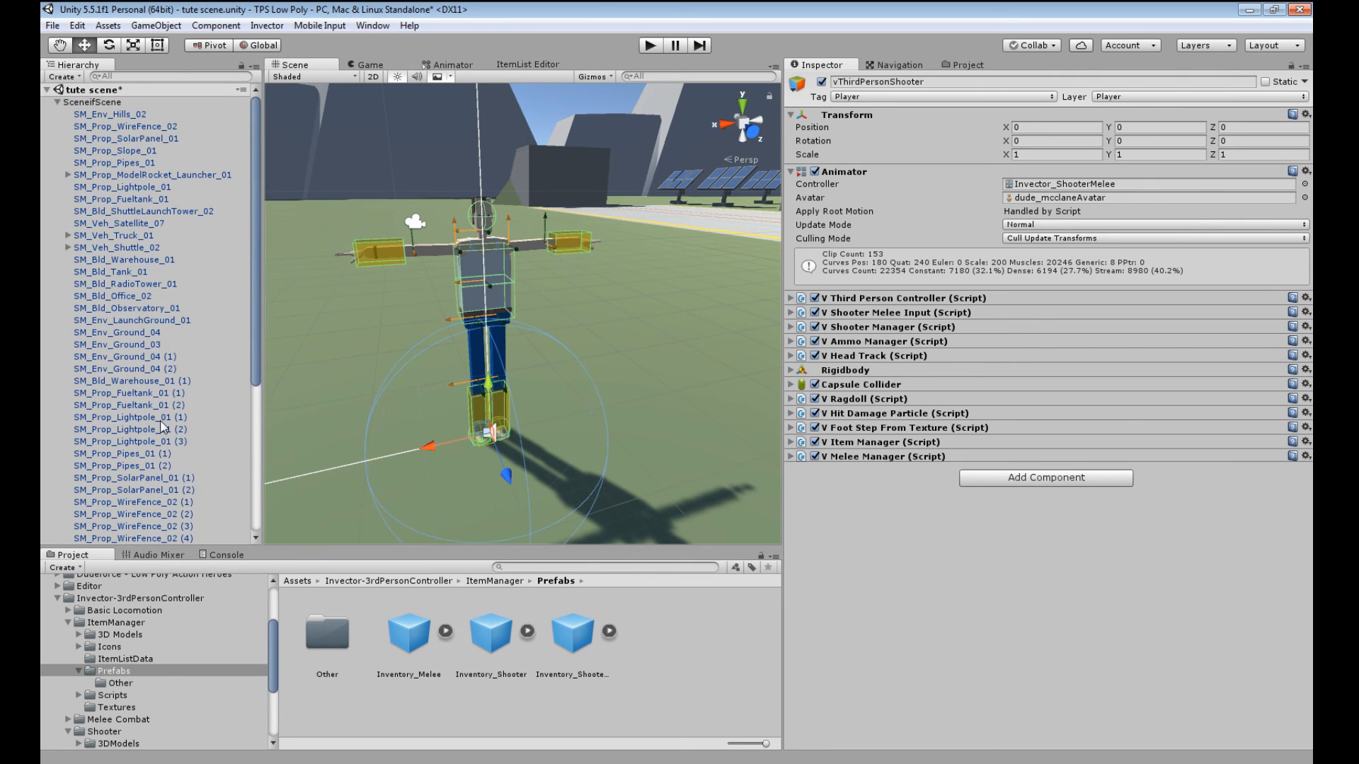
left_click(57, 102)
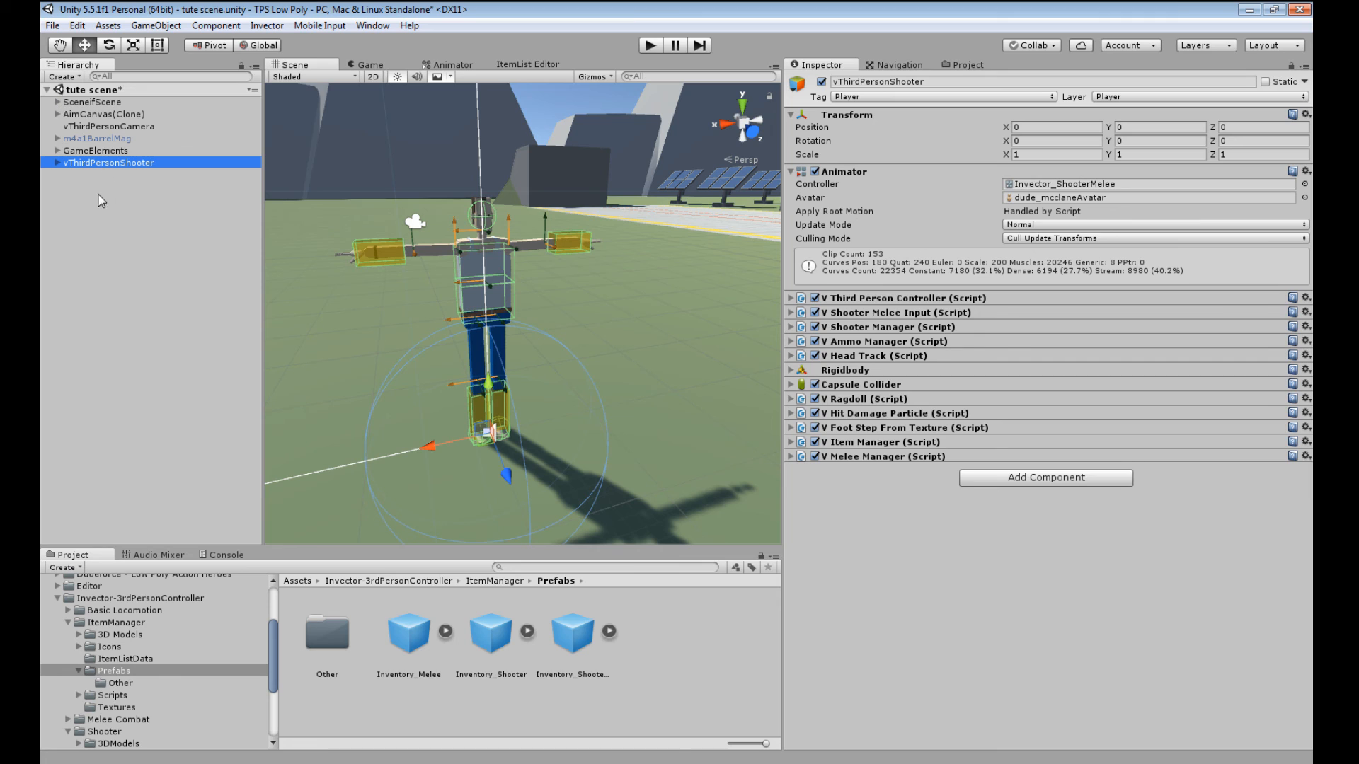
left_click(57, 163)
left_click(69, 176)
left_click(80, 188)
left_click(570, 242)
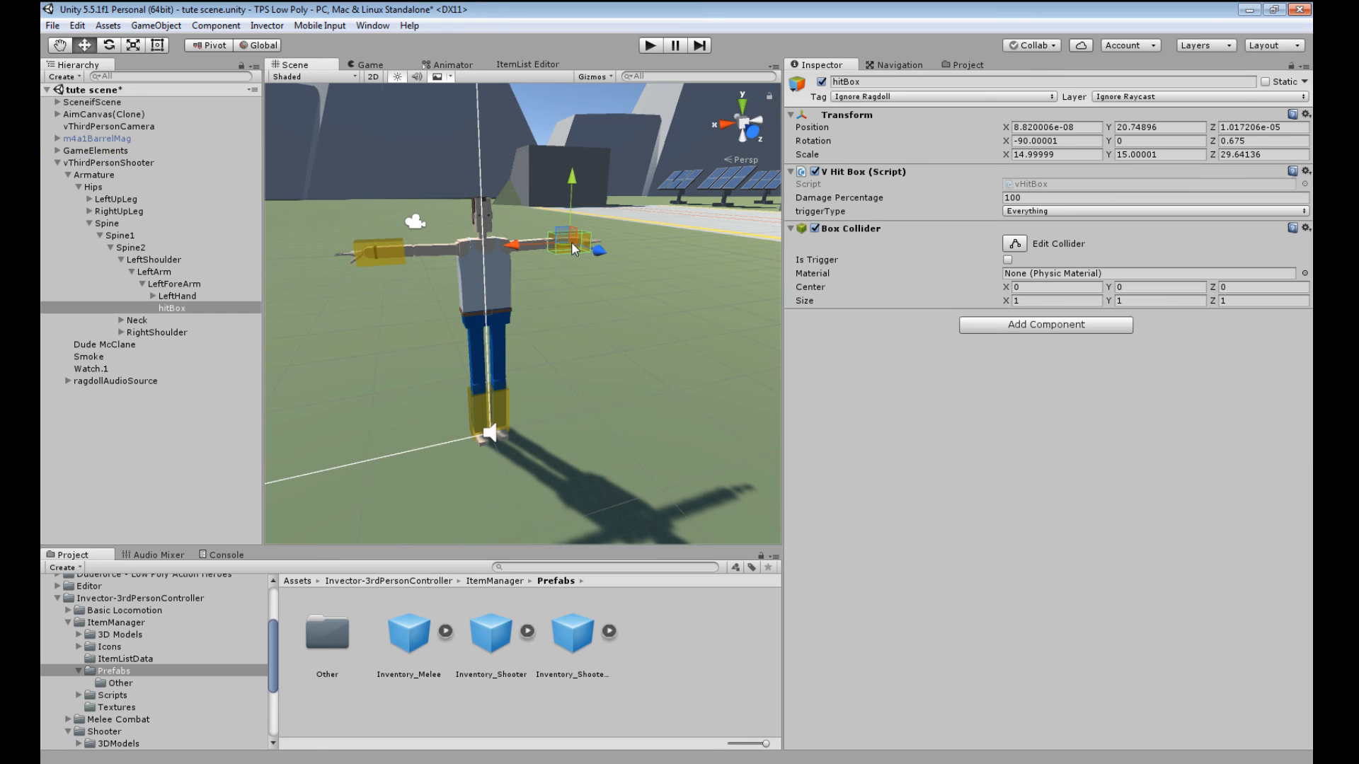
- Inspect the character's hand bones and right forearm hitBox, and select the defaultEquipPoint under RightHand
left_click(152, 298)
left_click(160, 295)
left_click(153, 297)
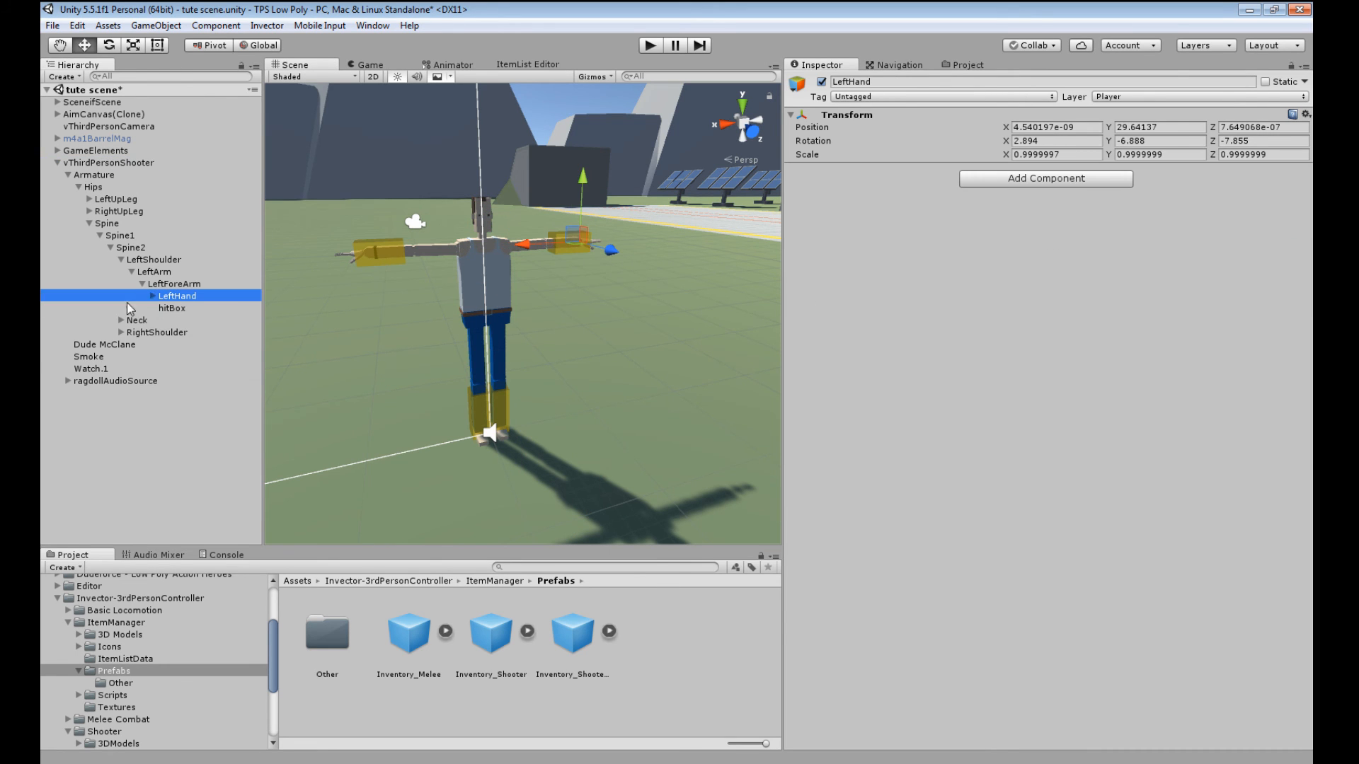
left_click(119, 332)
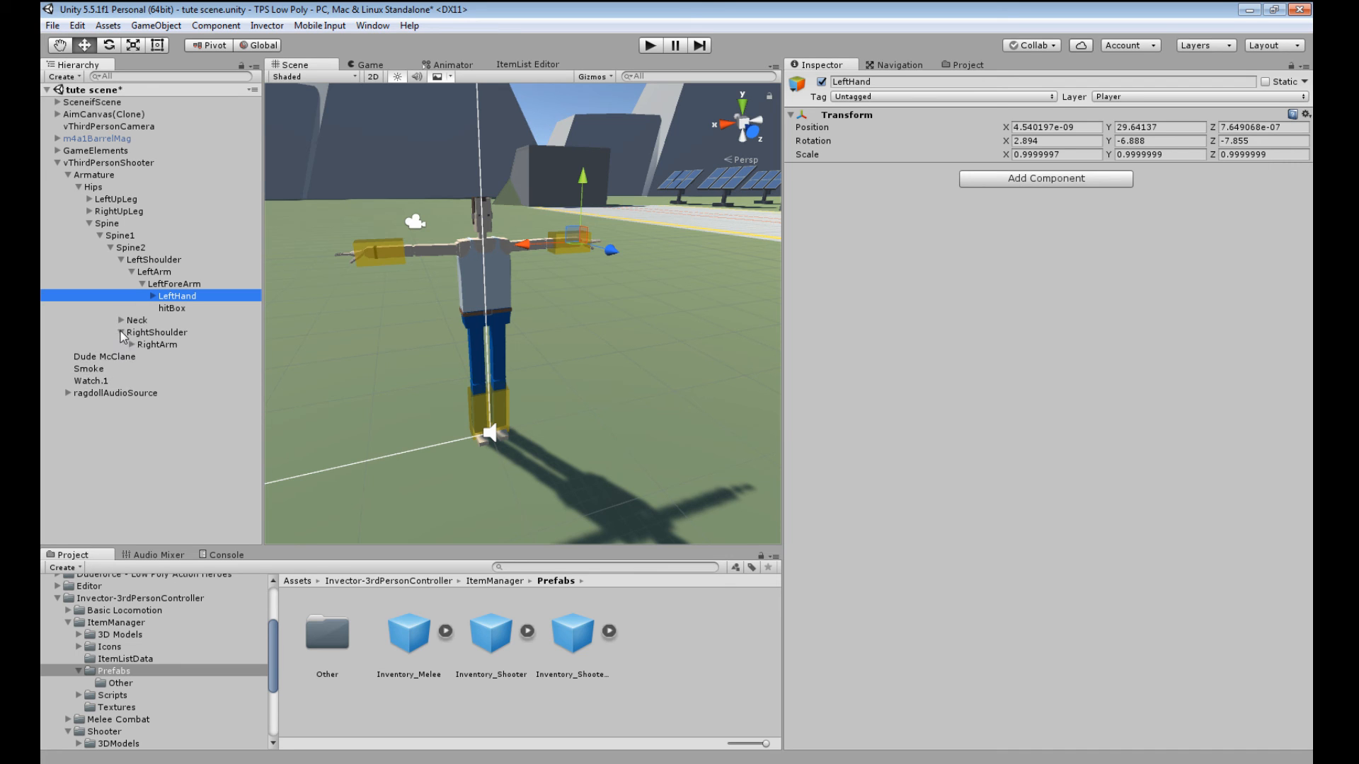
left_click(371, 257)
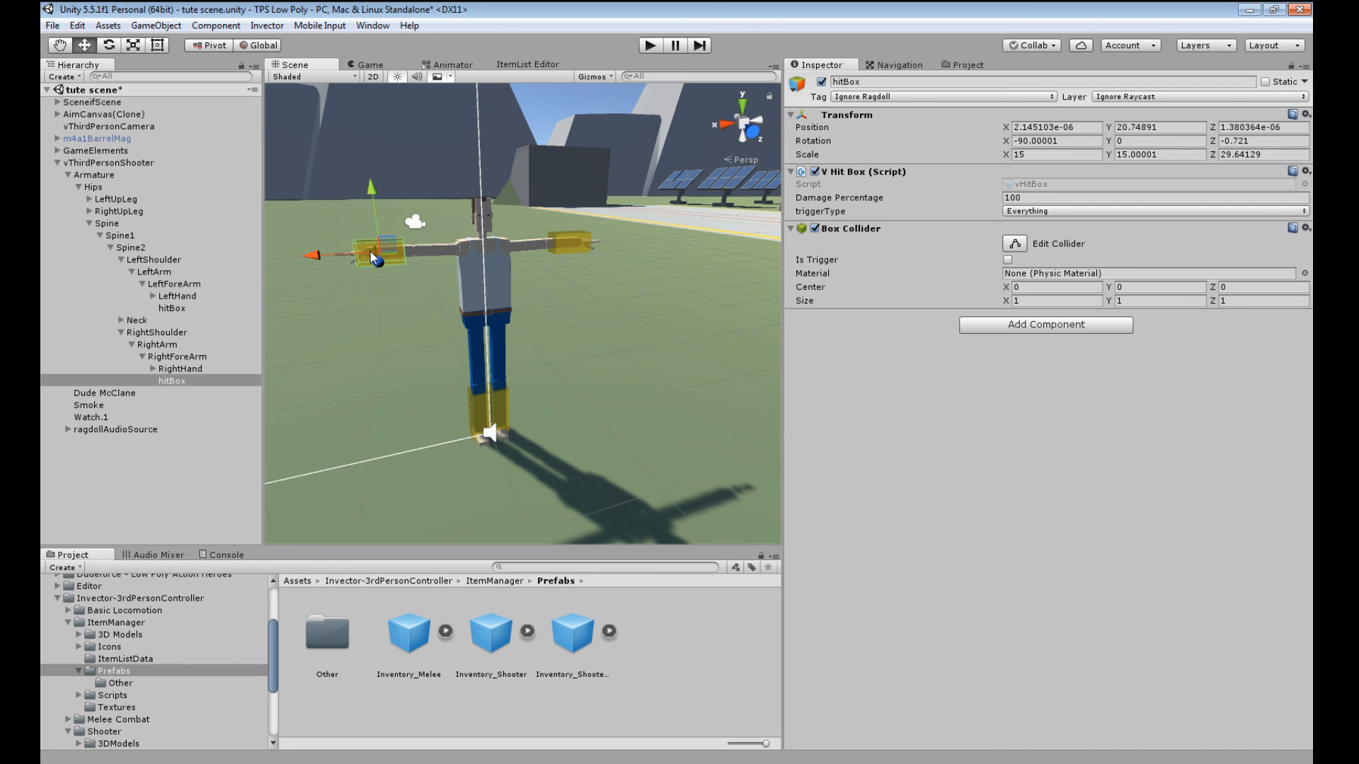
left_click(153, 370)
left_click(191, 417)
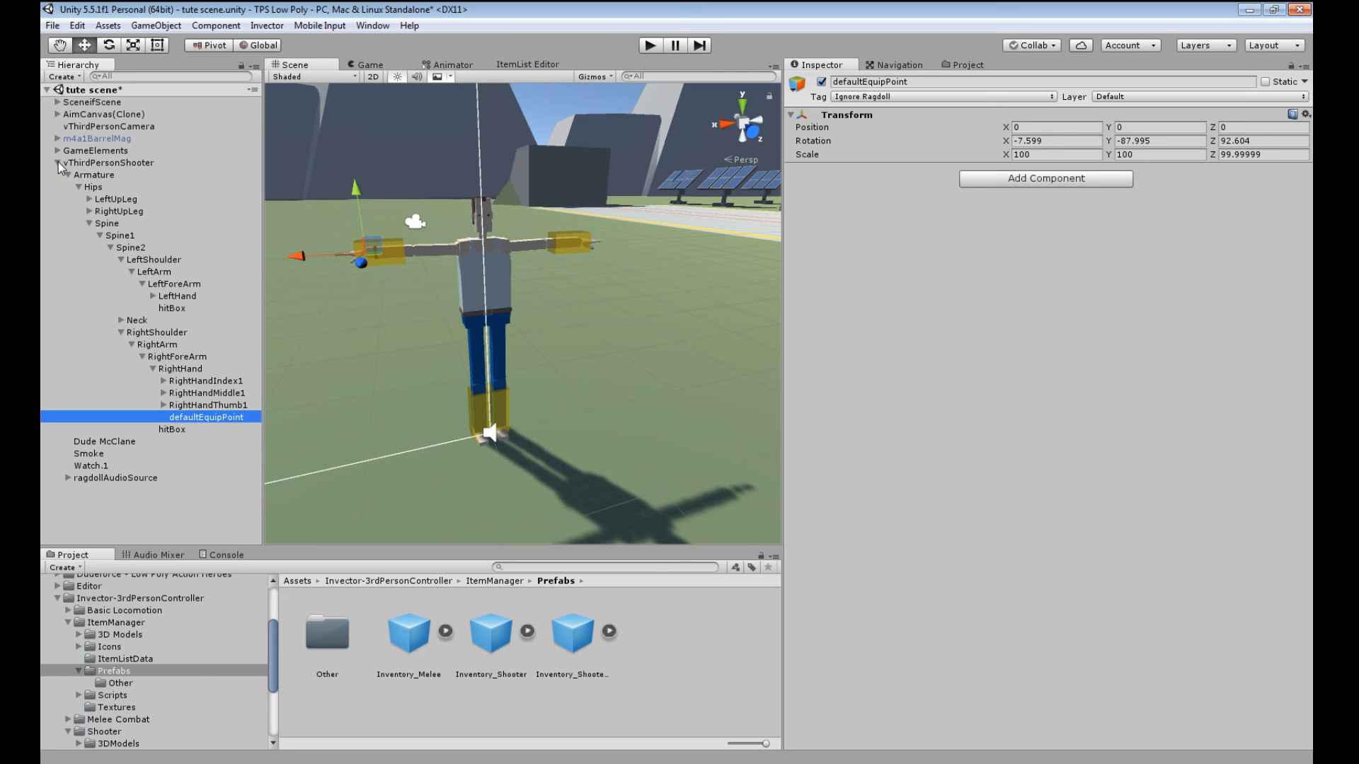
- Add Handgun(Clone) as a start item in vThirdPersonShooter's Item Manager
left_click(99, 162)
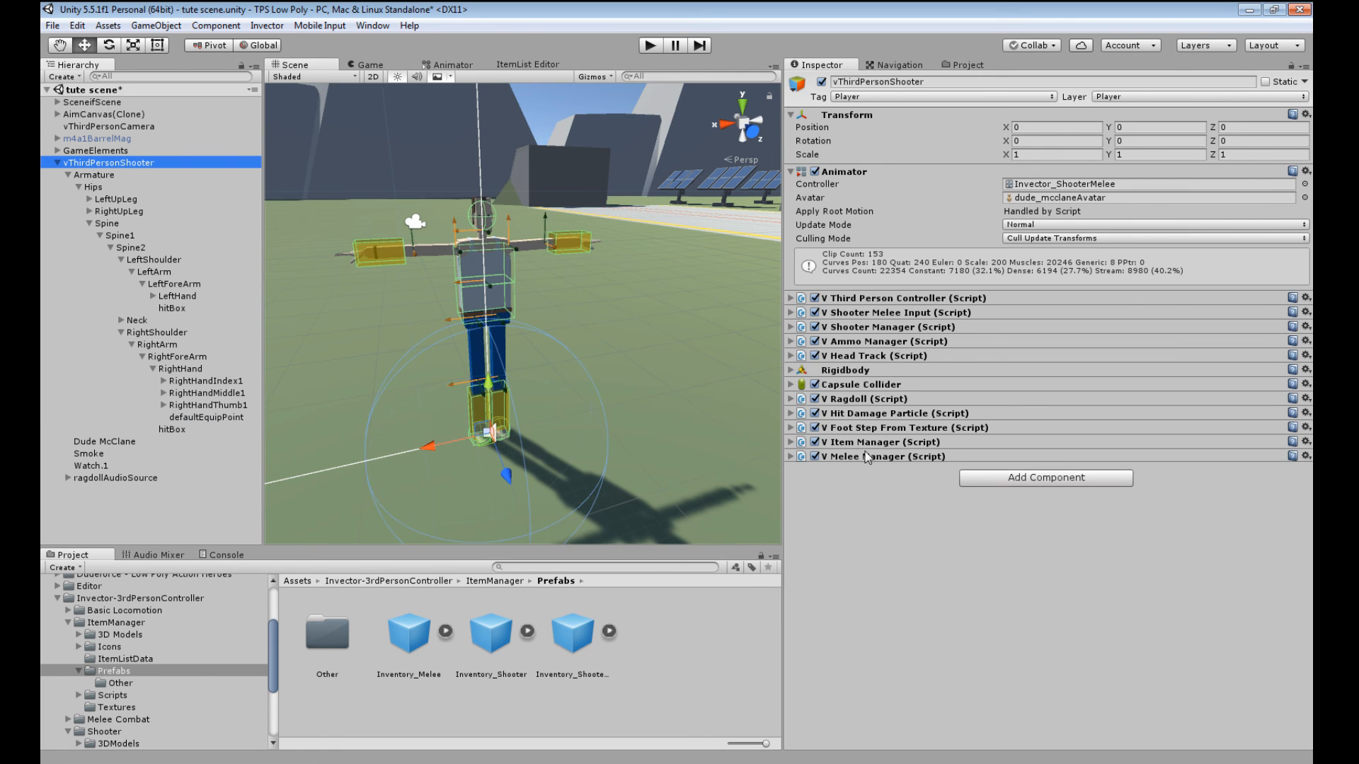
left_click(792, 443)
scroll(1005, 558, "down", 5)
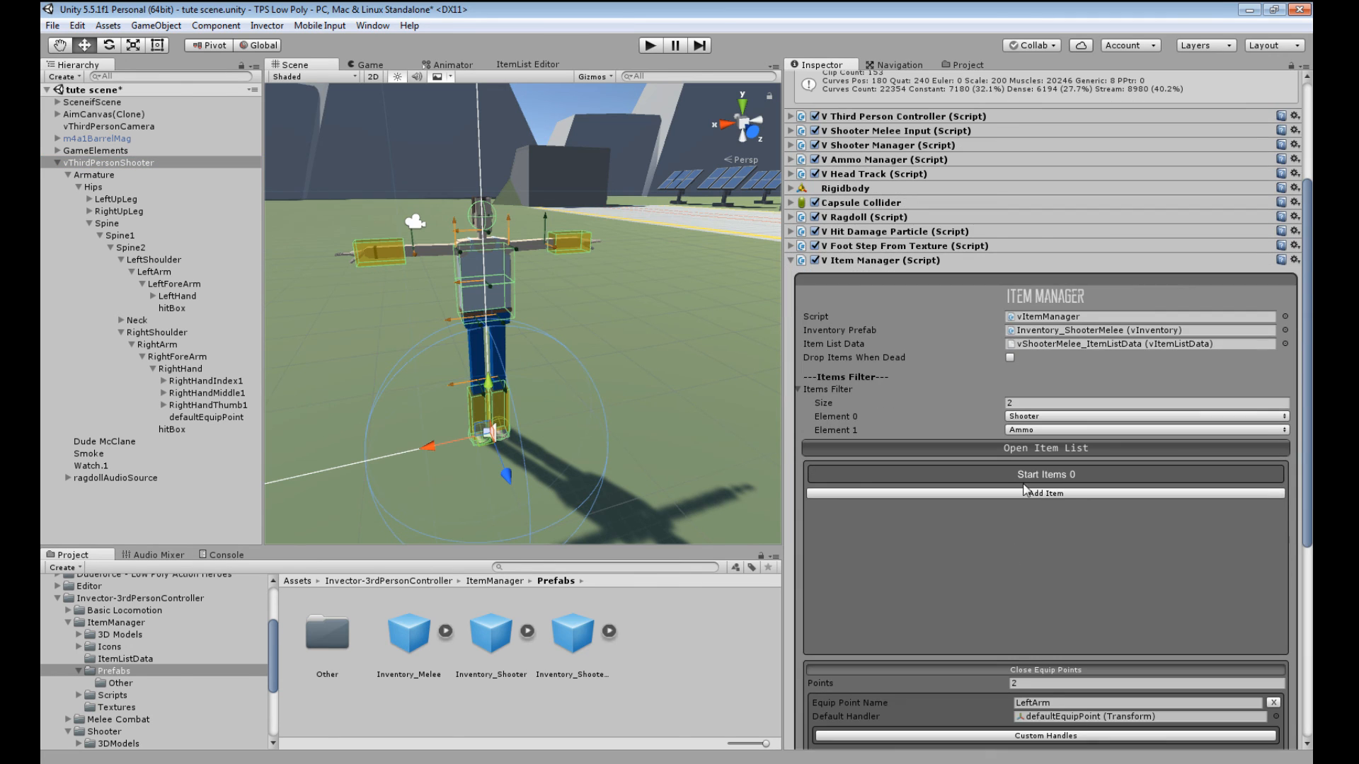
left_click(1048, 494)
left_click(1049, 499)
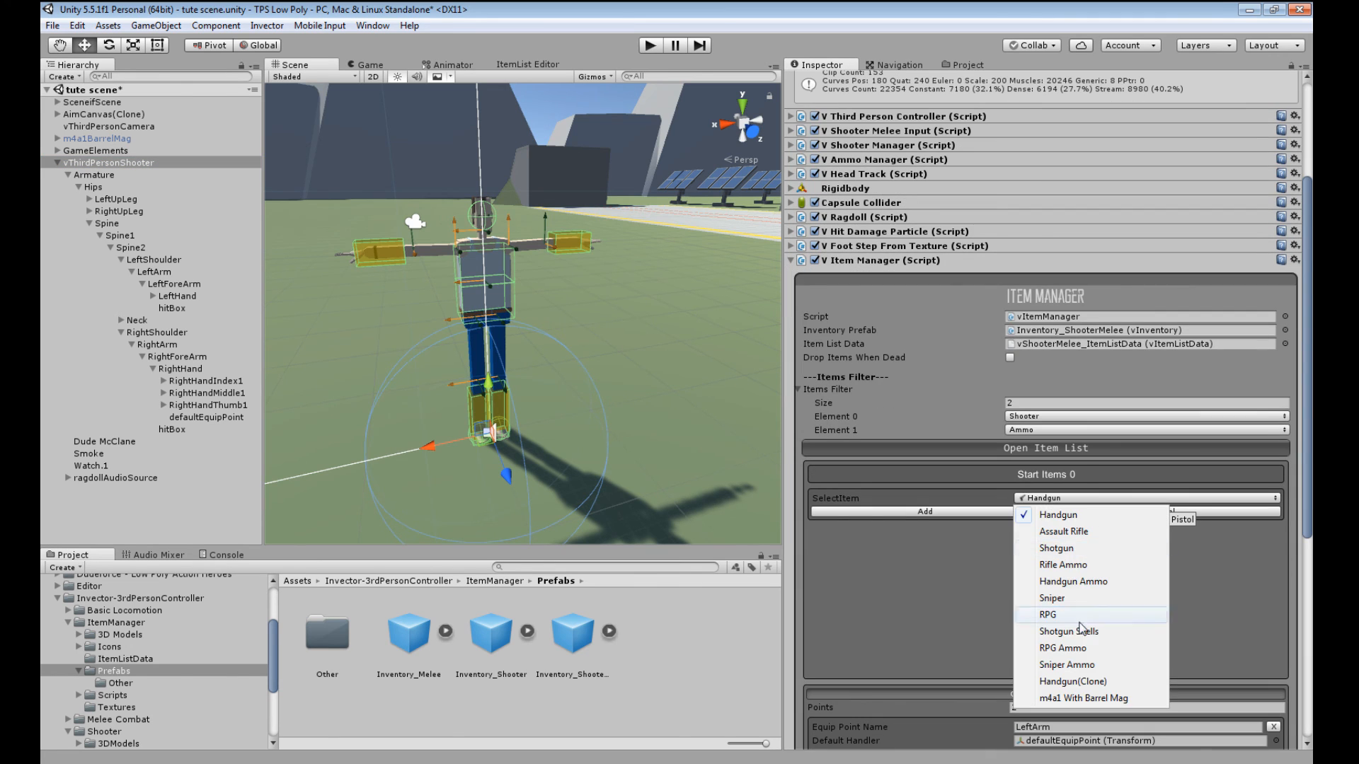
left_click(1070, 683)
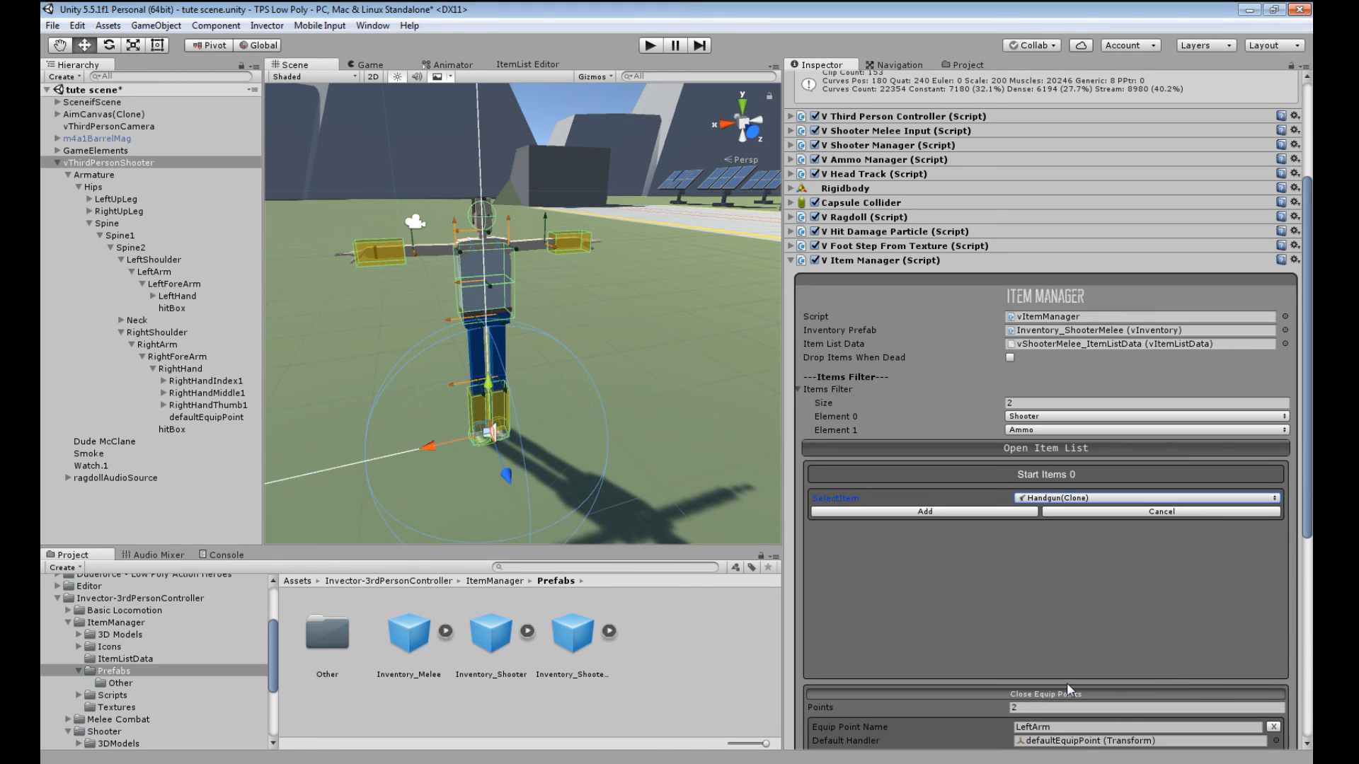
left_click(945, 512)
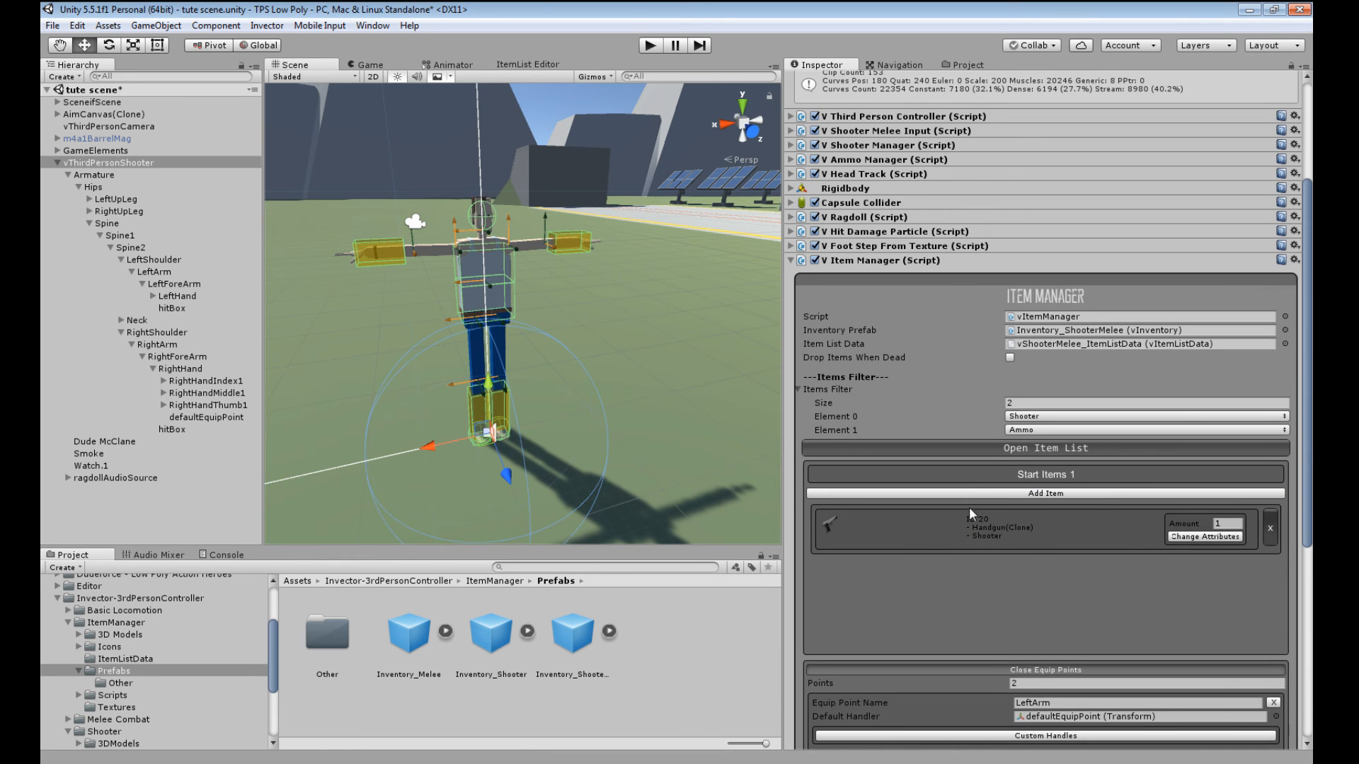
- Add Handgun Ammo as a start item in vThirdPersonShooter's Item Manager with an amount of 12
scroll(1041, 474, "up", 3)
scroll(1069, 507, "down", 2)
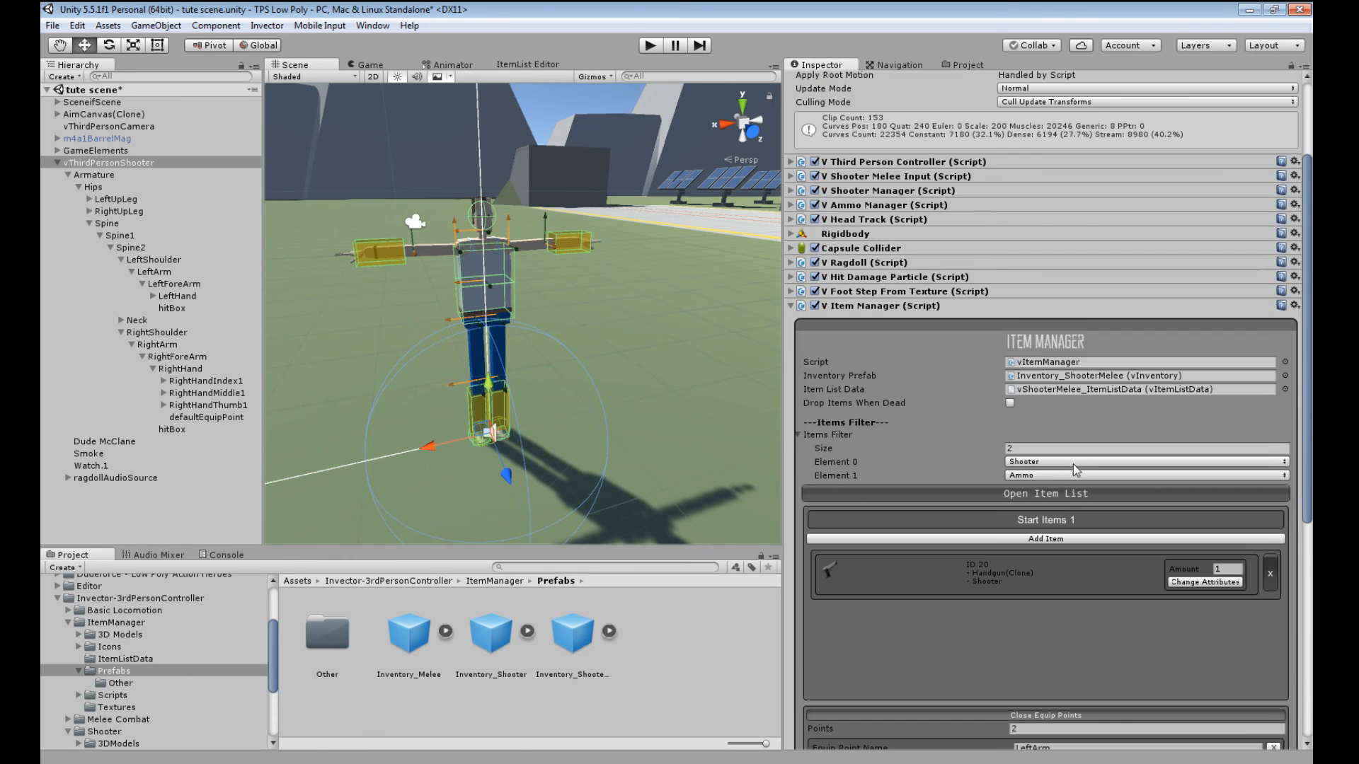
left_click(1073, 538)
left_click(1115, 543)
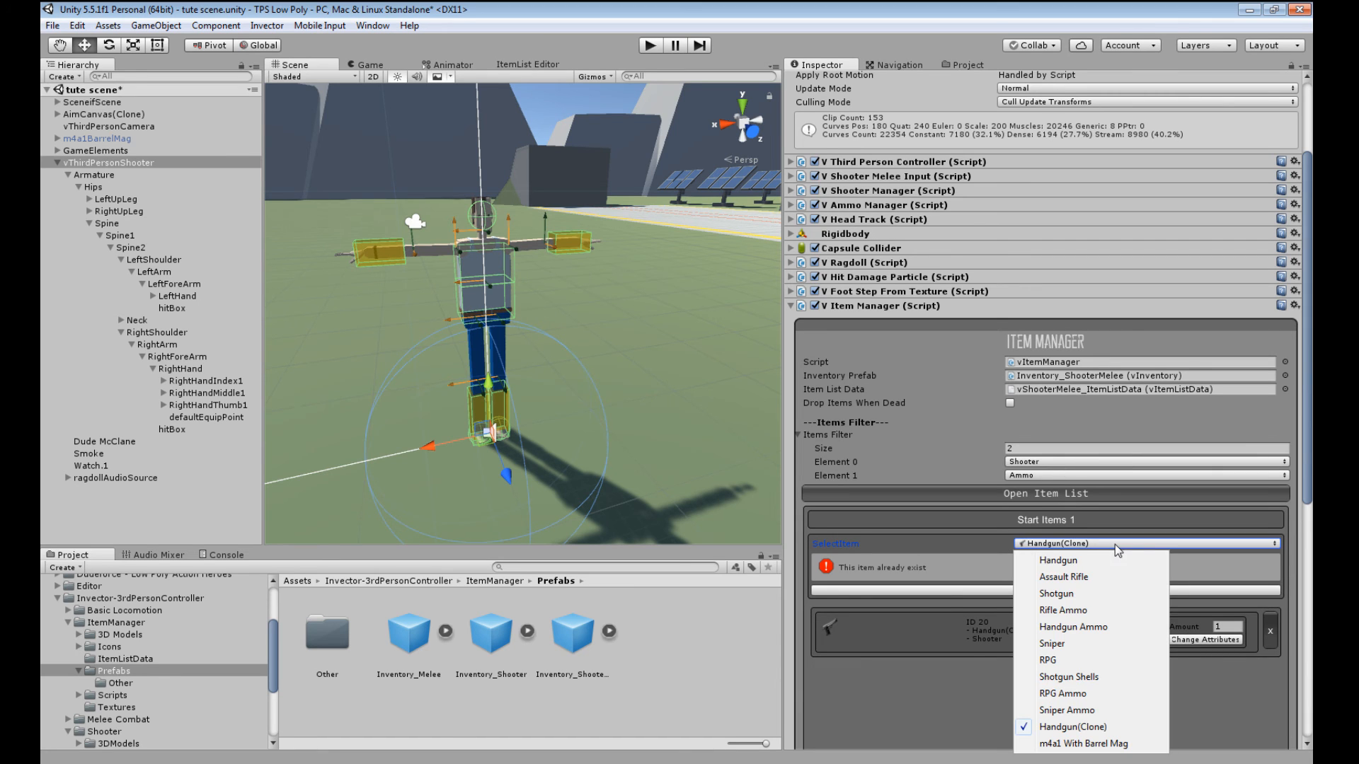
left_click(1072, 626)
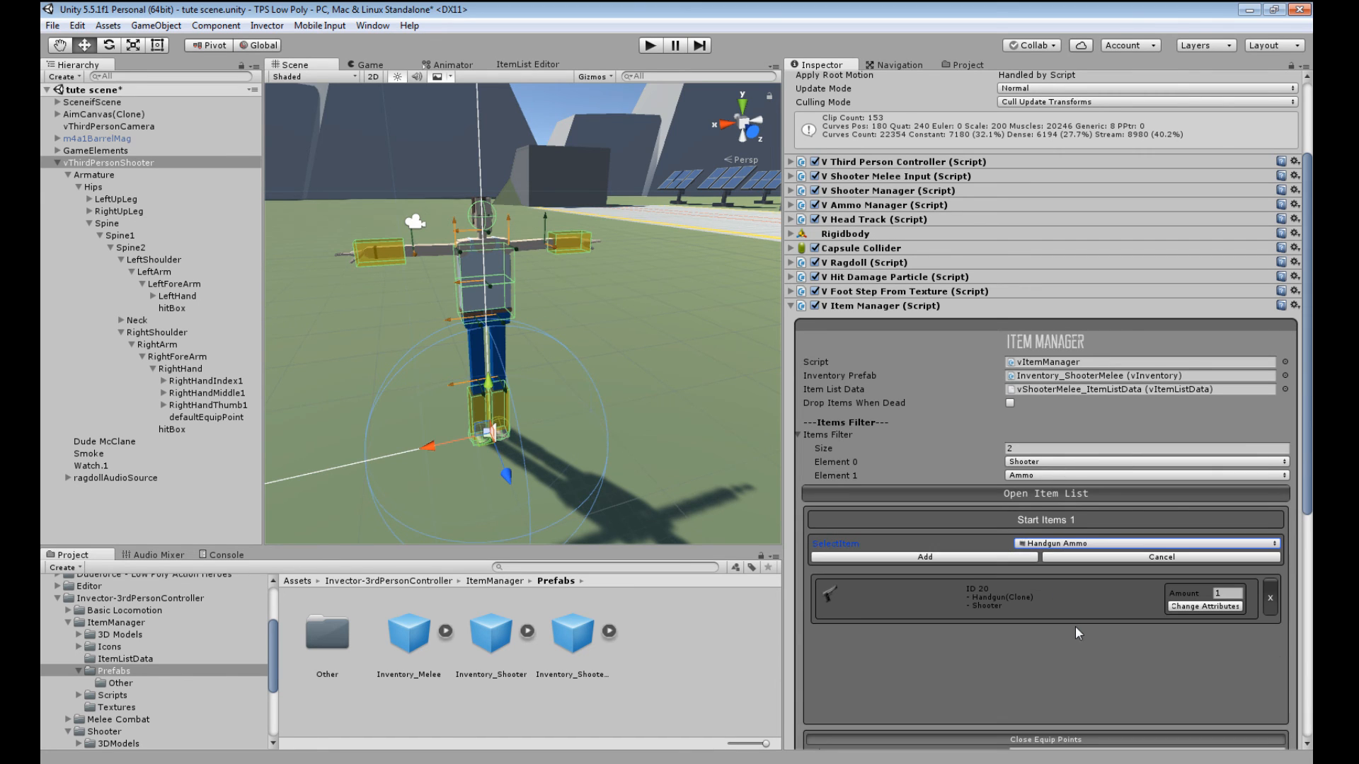
left_click(986, 568)
left_click(1229, 624)
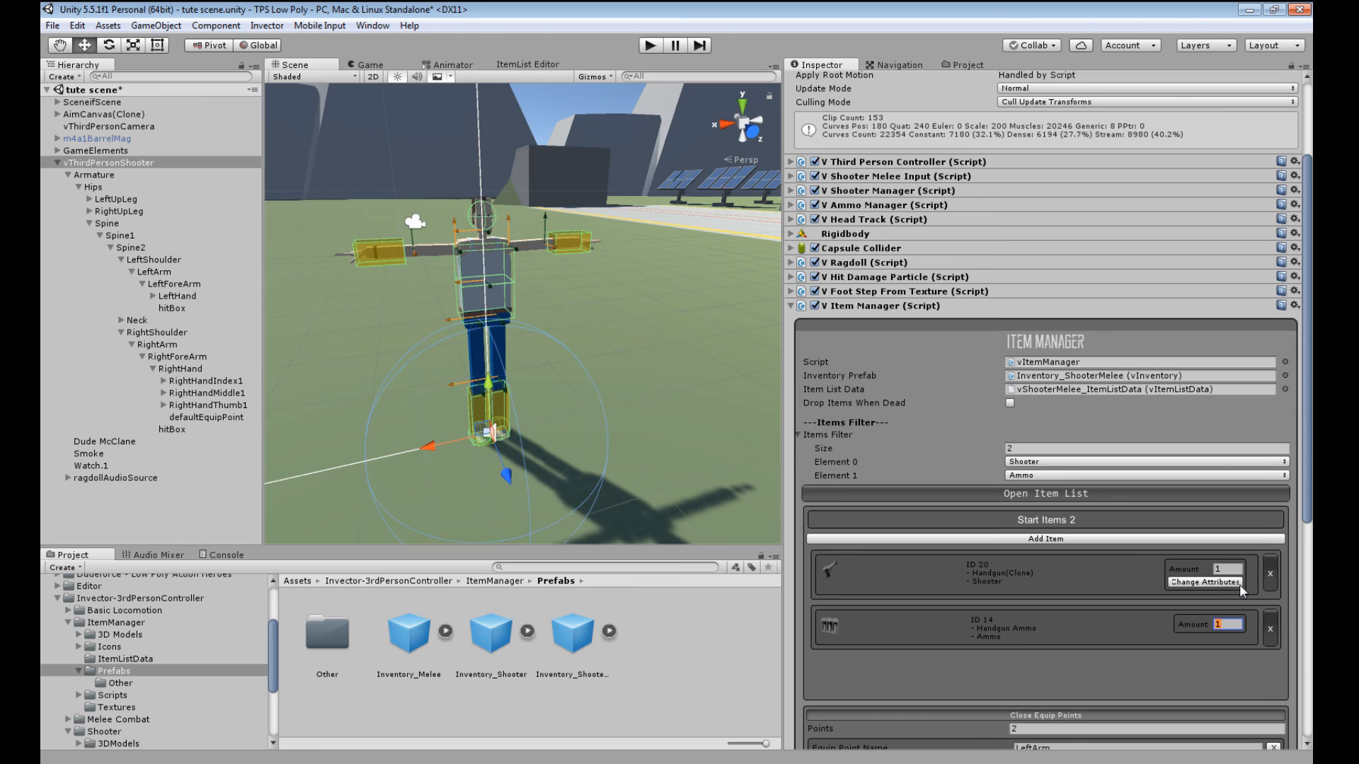
type("12")
- Enlarge the Scene view and run the scene in play mode to test the character's handgun
left_click_drag(264, 217, 194, 217)
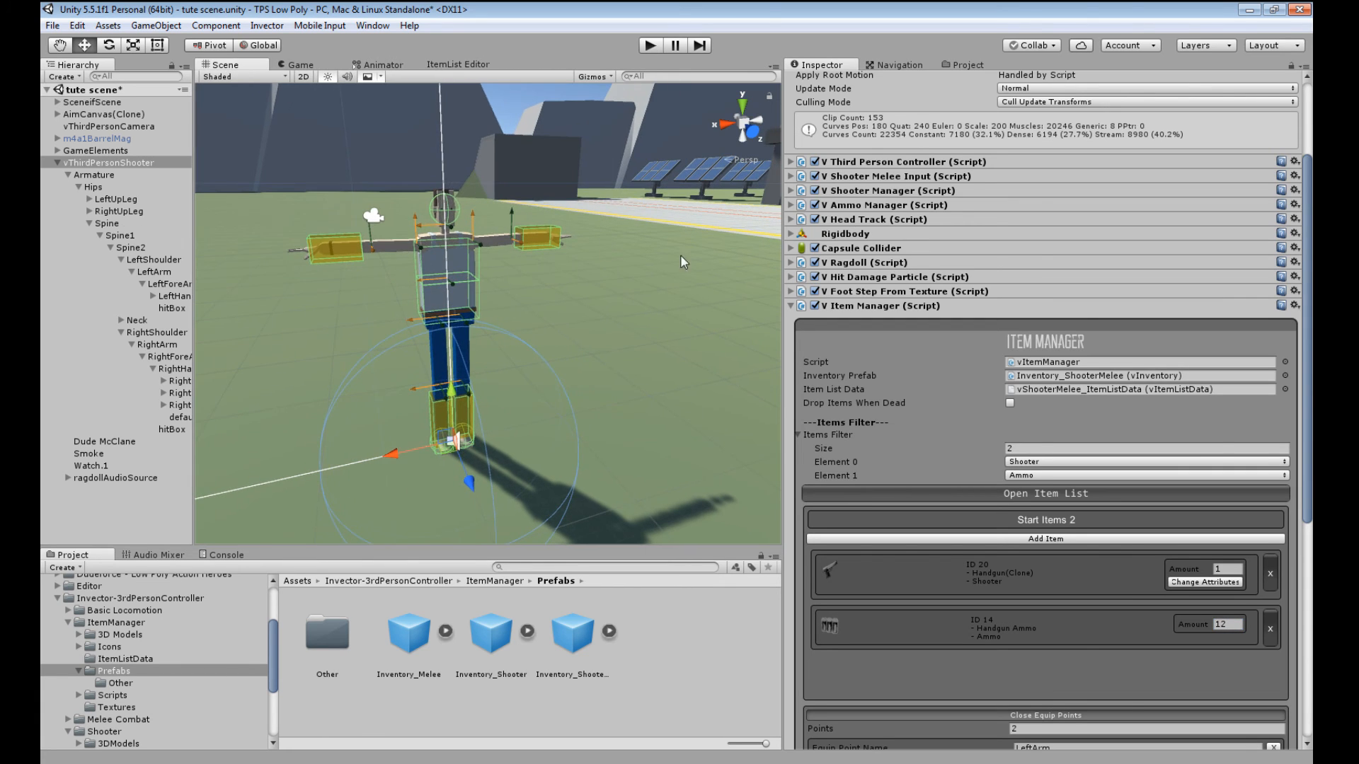
left_click_drag(786, 319, 1031, 319)
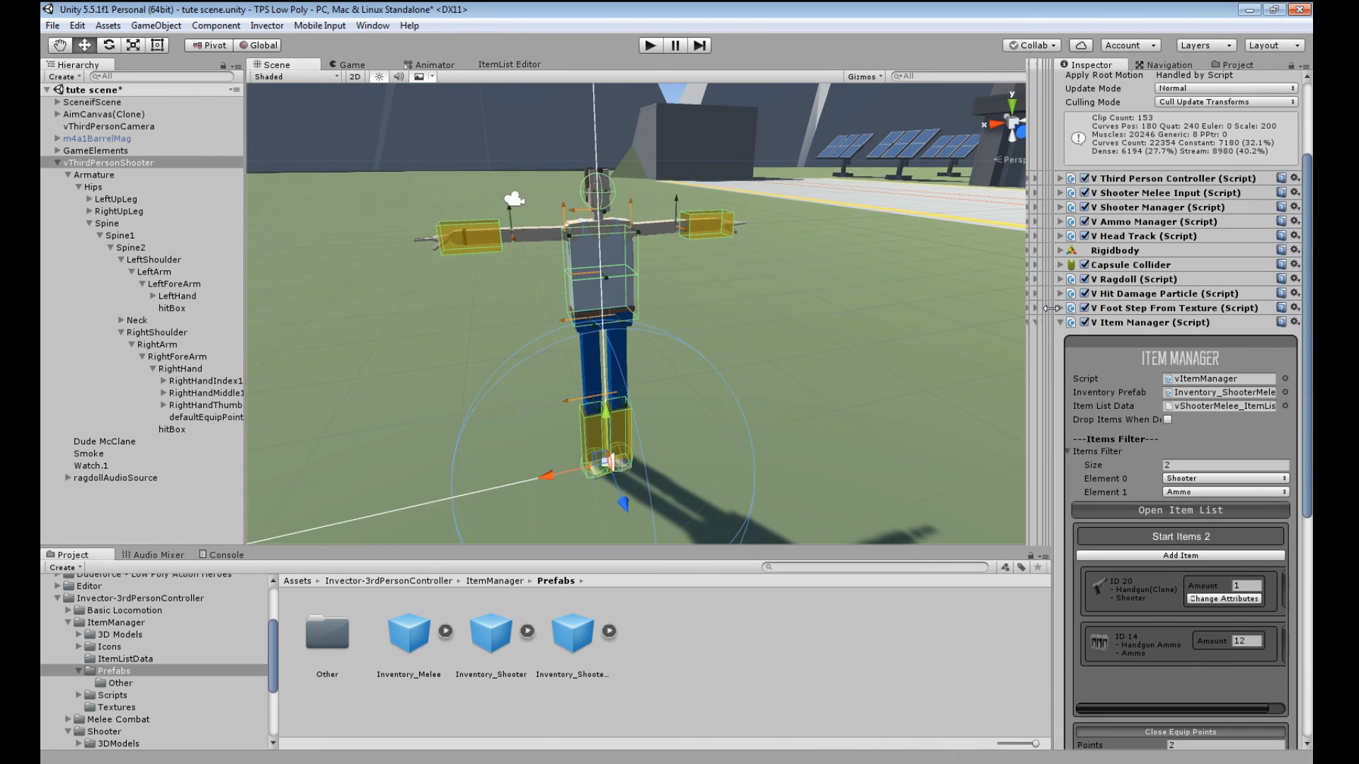
left_click(651, 45)
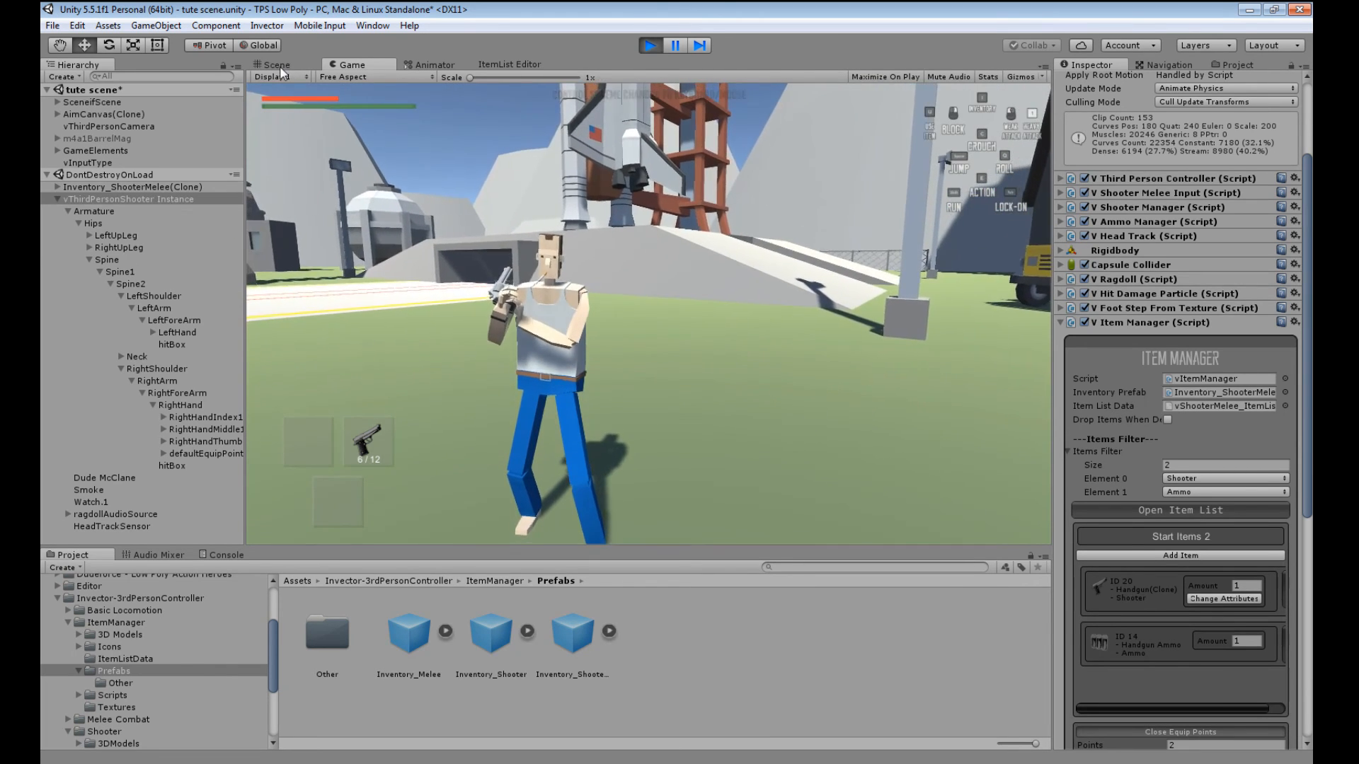
- Lock the camera and the aiming in the Shooter Manager of the running vThirdPersonShooter Instance
left_click(279, 66)
left_click(135, 198)
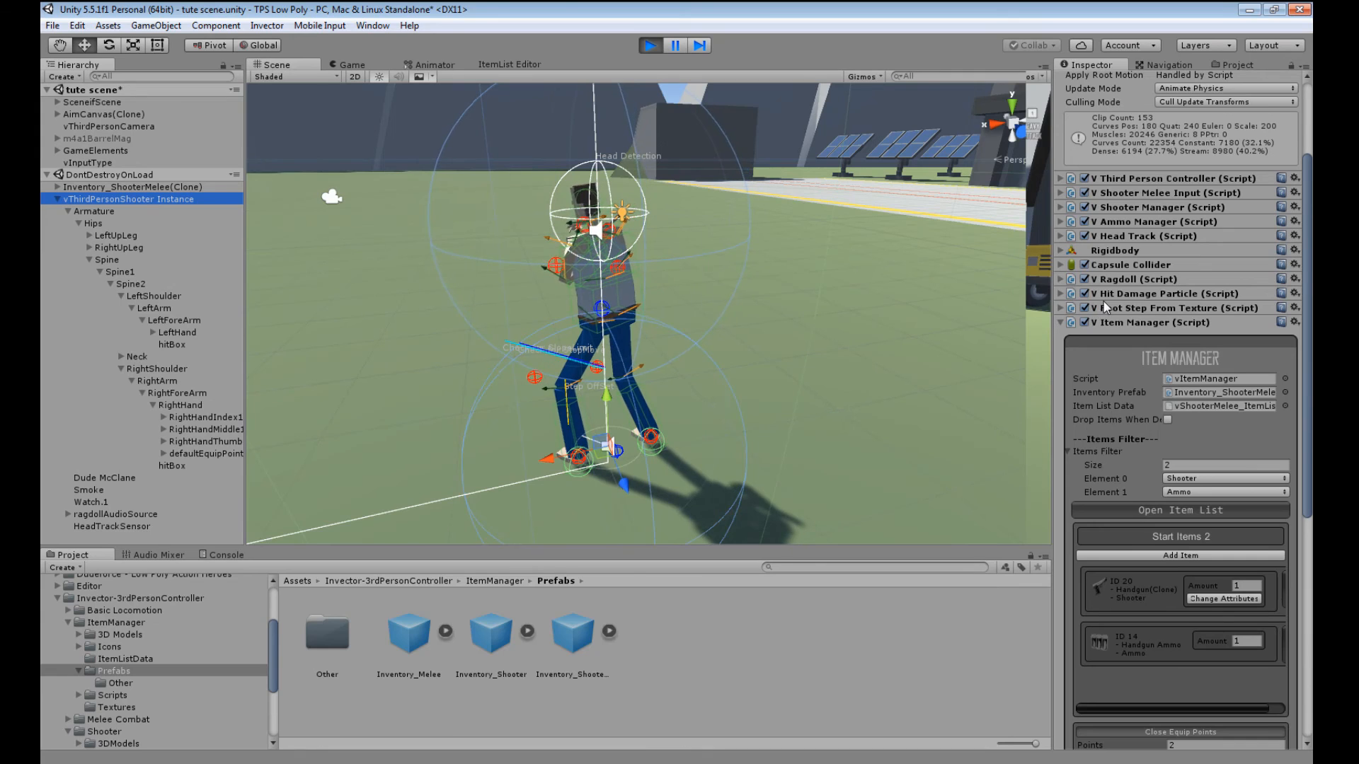
left_click(1068, 211)
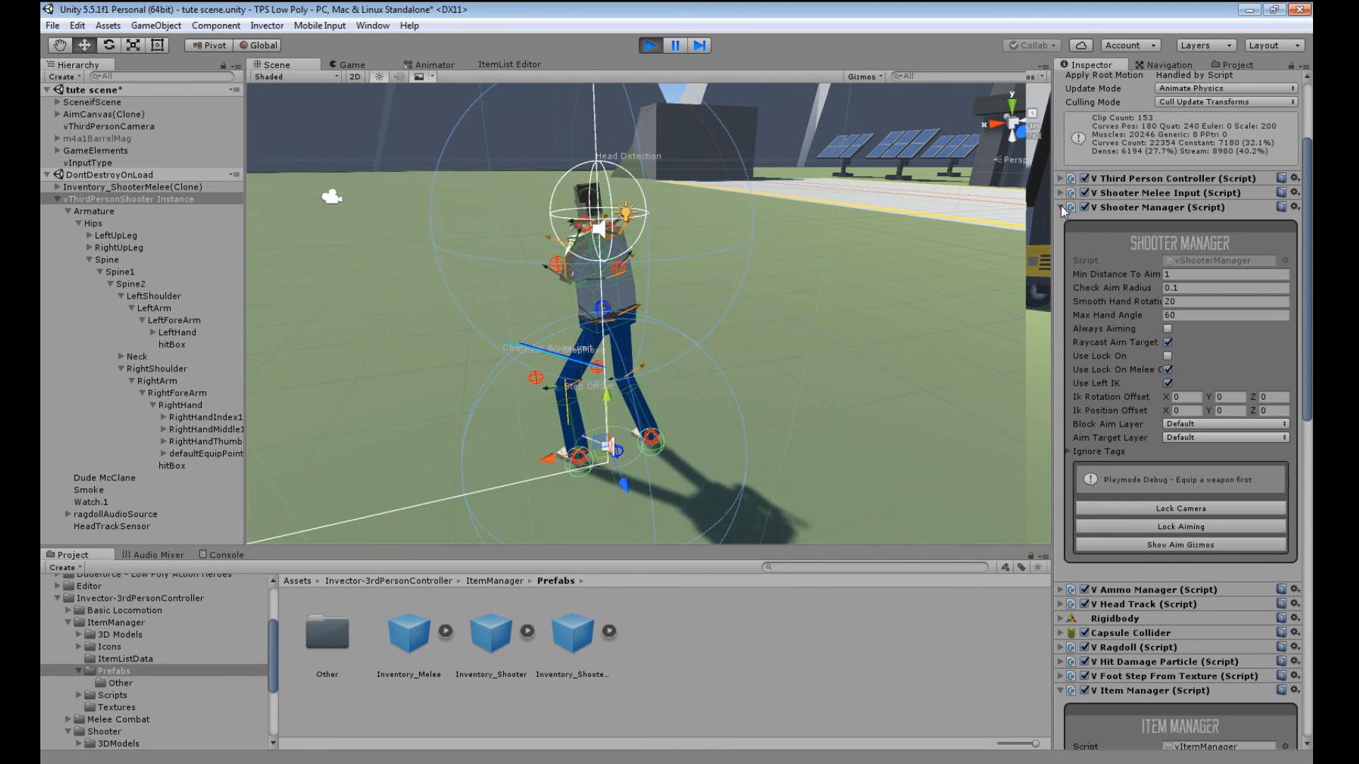
left_click(1212, 507)
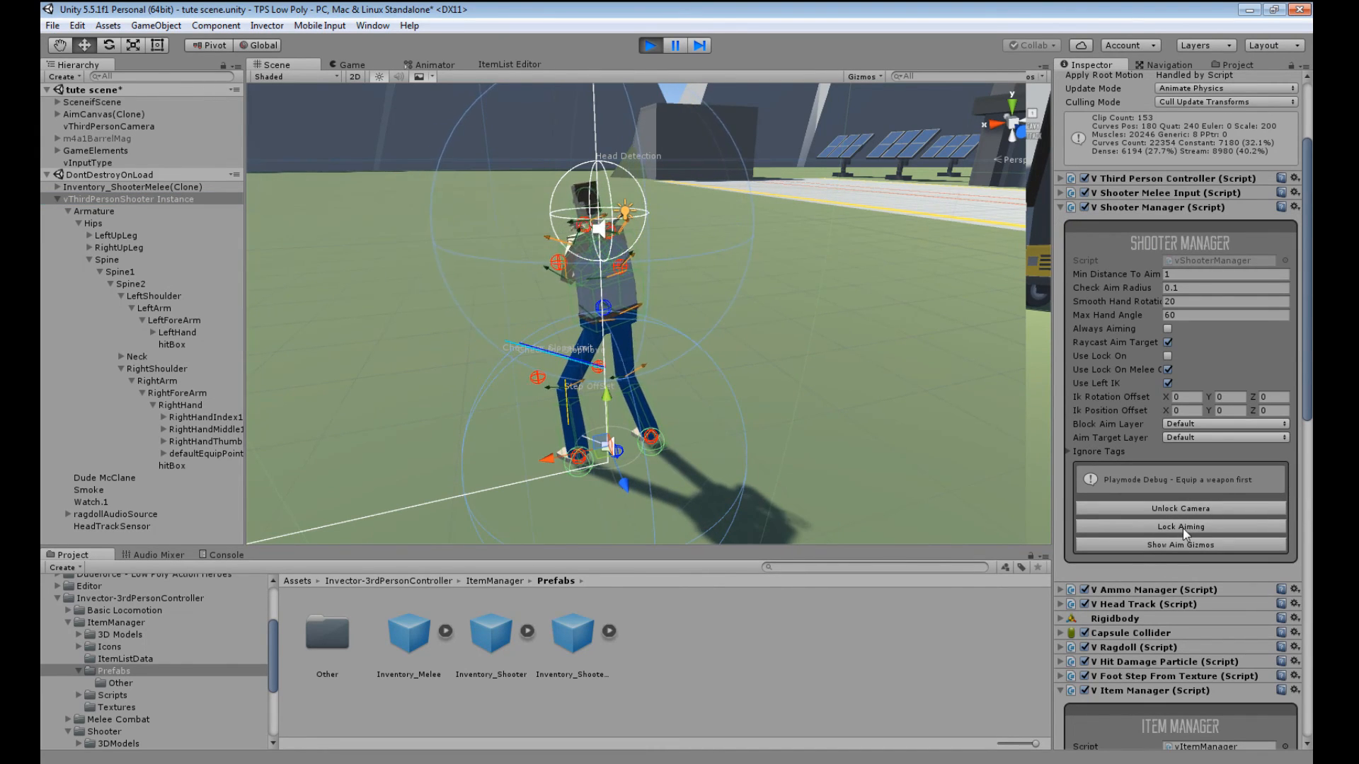
left_click(1182, 527)
- Select the defaultEquipPoint under RightHand, widen the Hierarchy and expand the equip point's children
right_click_drag(641, 357, 444, 306)
middle_click_drag(820, 263, 758, 388)
scroll(759, 349, "down", 2)
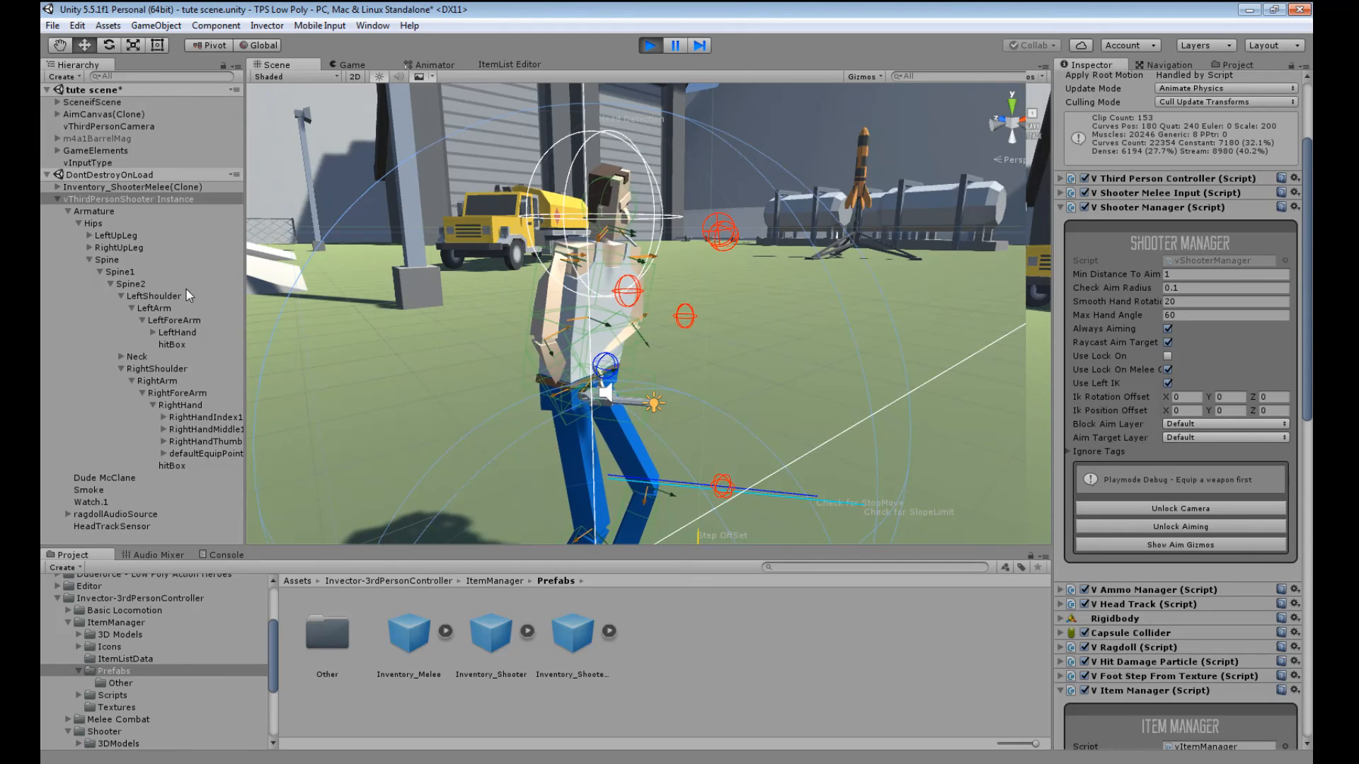
left_click(213, 453)
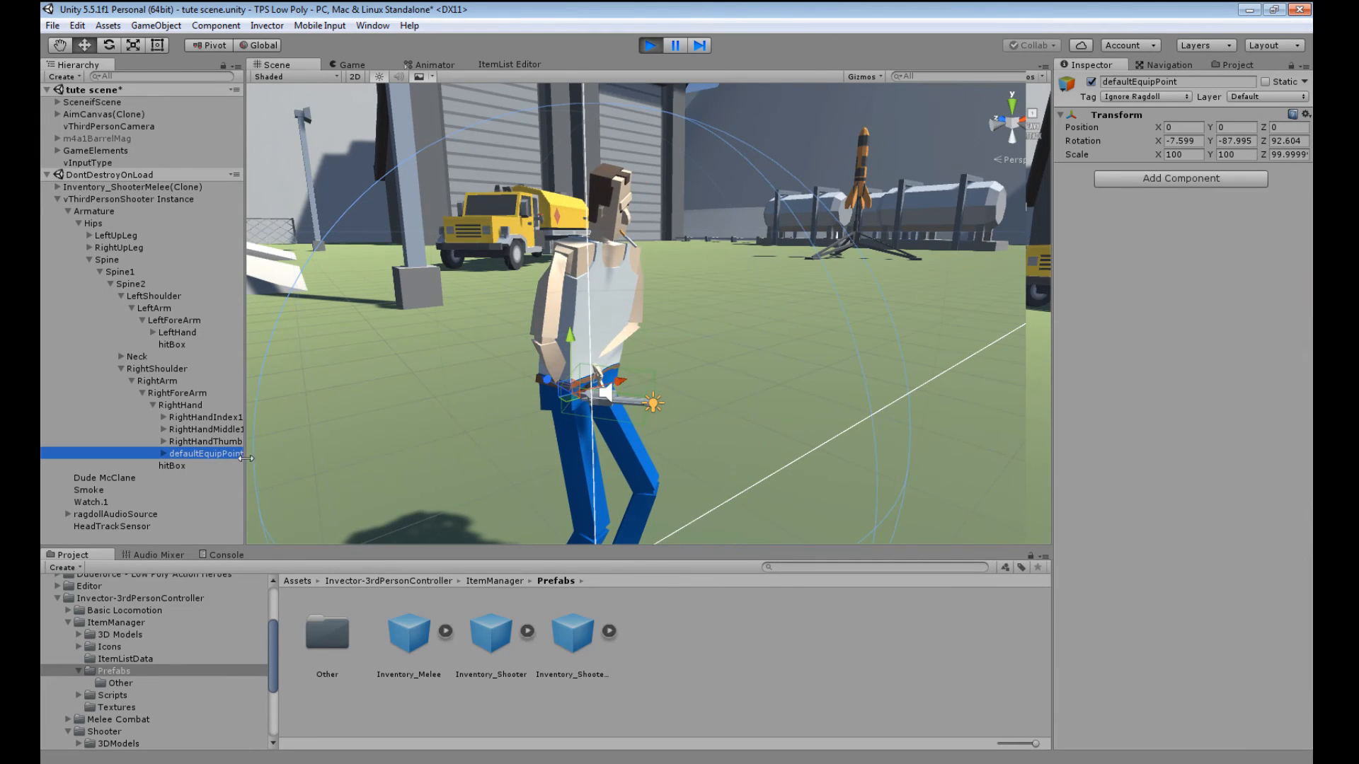
left_click_drag(245, 446, 379, 447)
left_click(163, 453)
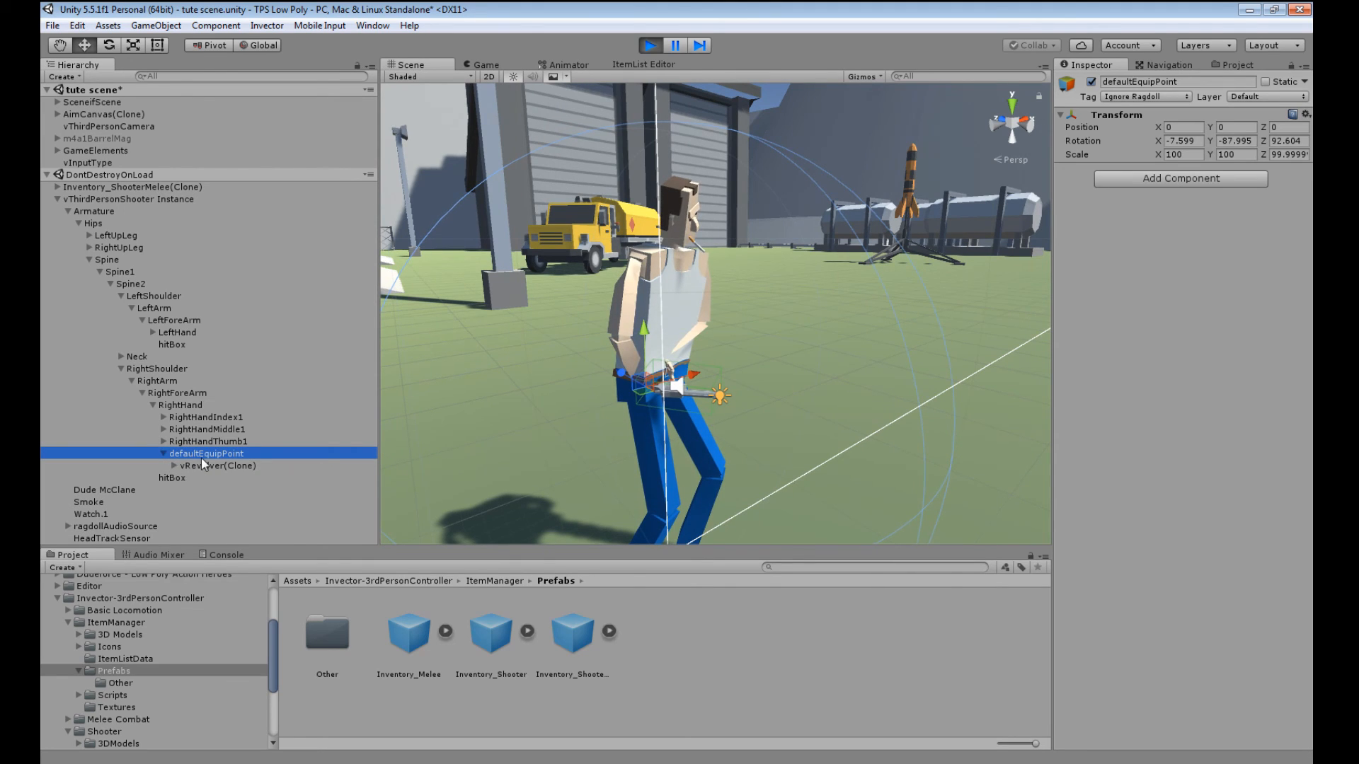
- Roughly rotate defaultEquipPoint to about X -85.7, Y 105.6, Z -4.4 to align the revolver with the character's aim
left_click(109, 45)
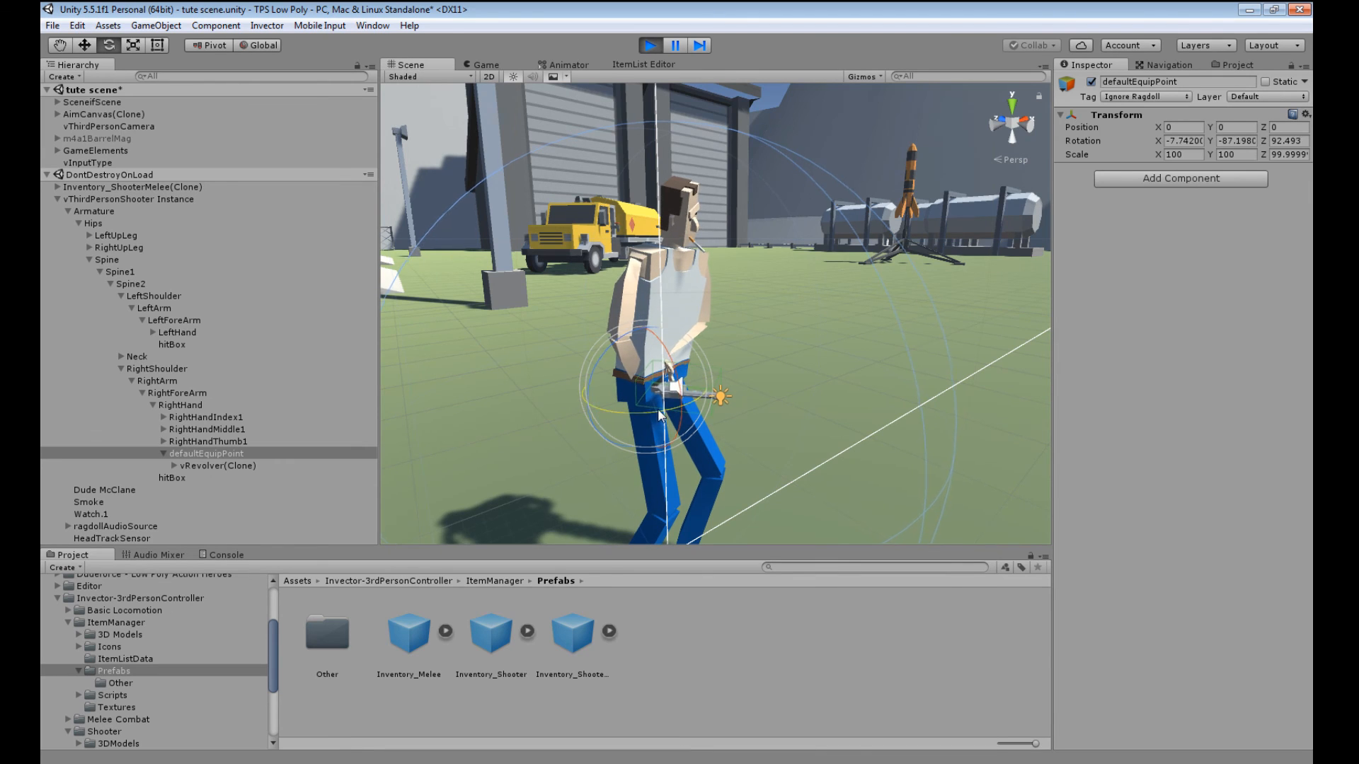
left_click_drag(659, 416, 991, 511)
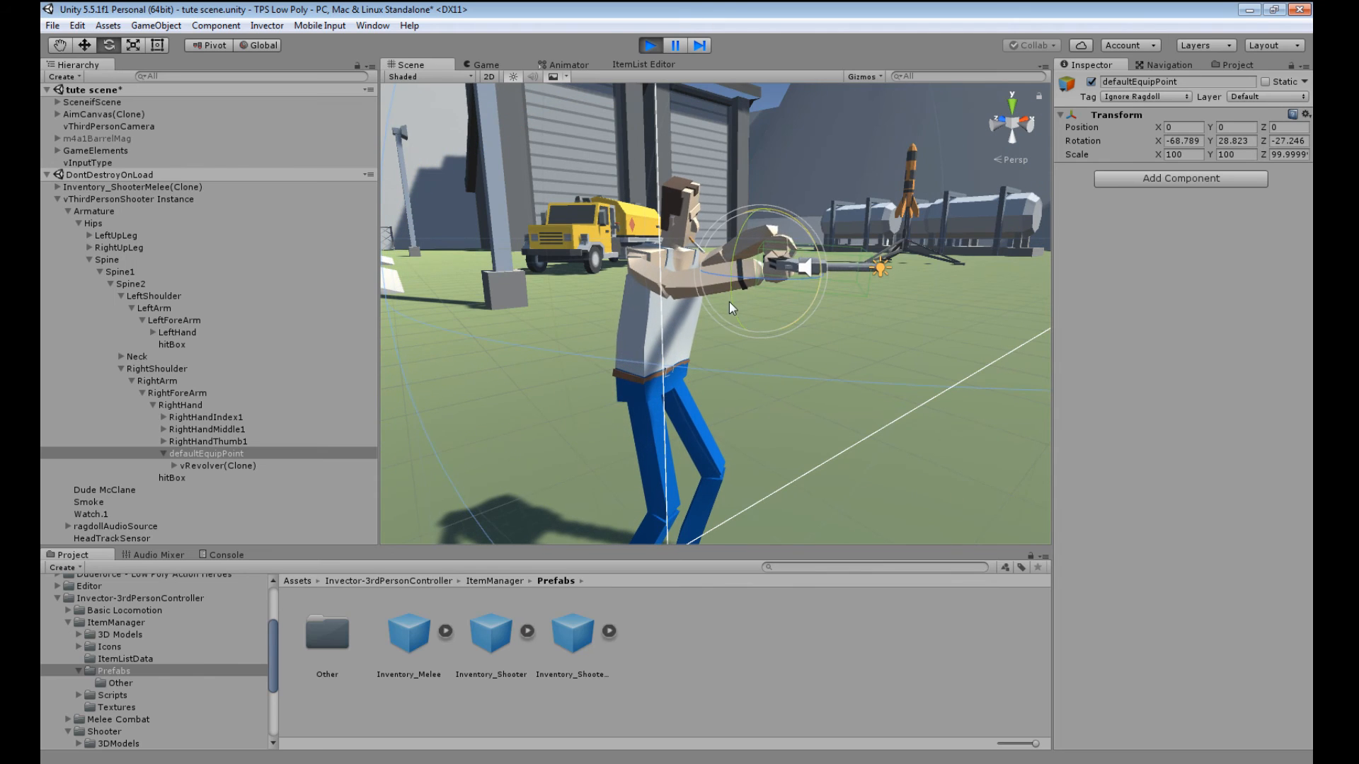
left_click_drag(730, 306, 743, 65)
left_click_drag(762, 188, 489, 303, "alt")
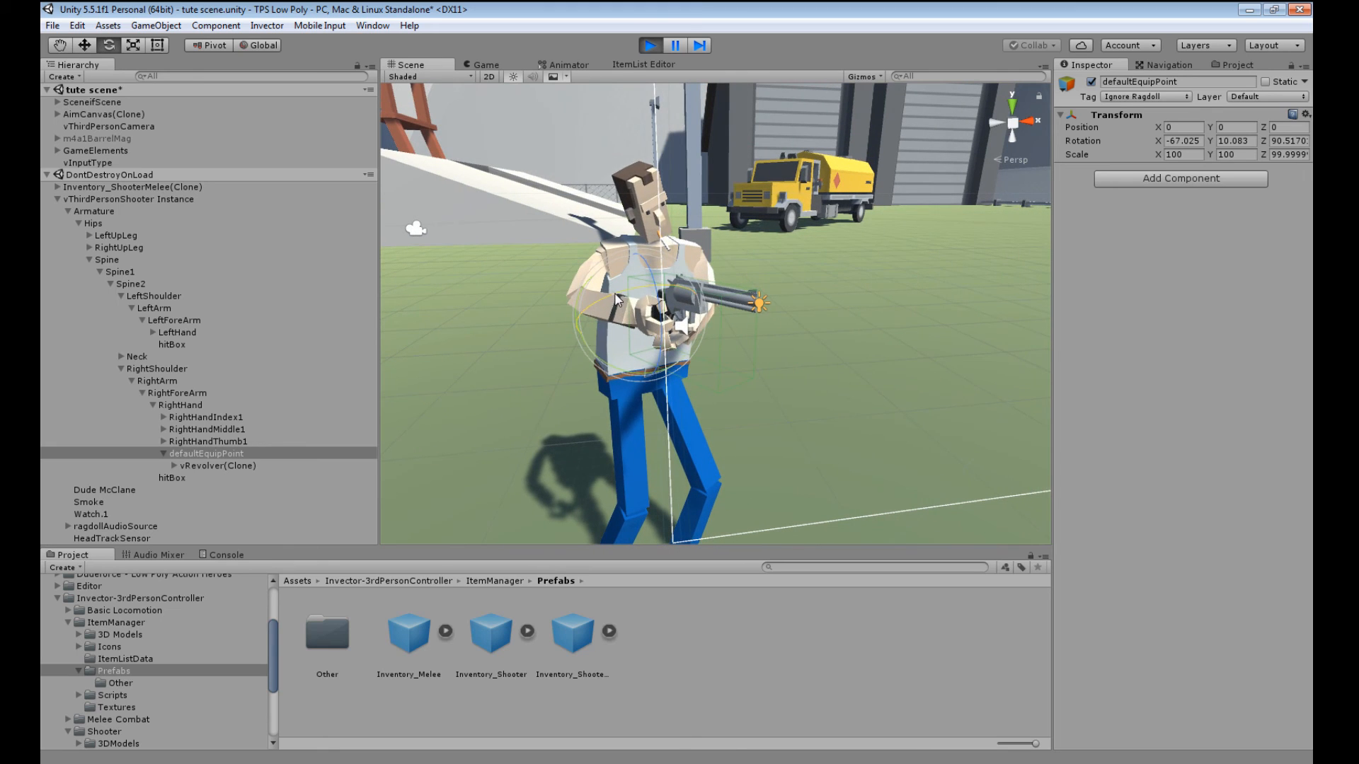
left_click_drag(616, 300, 740, 156)
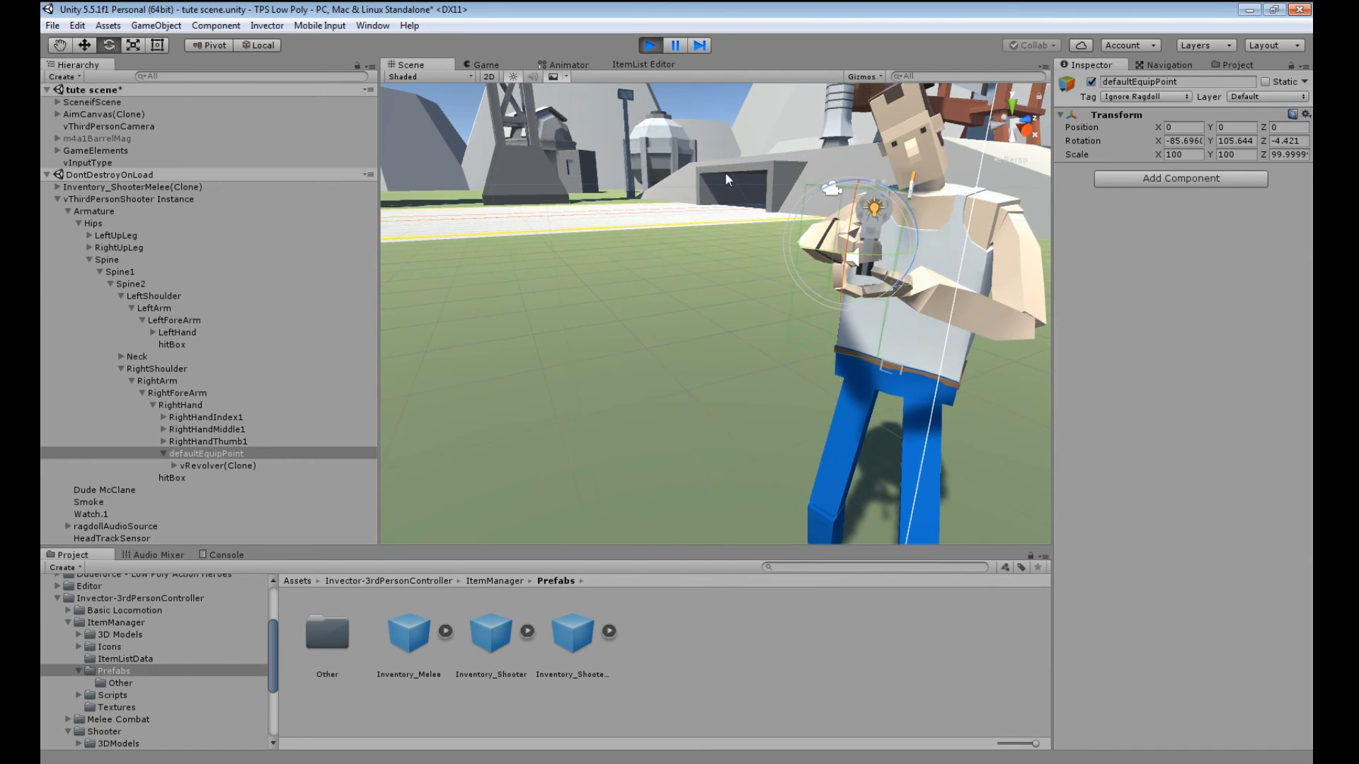
- Refine defaultEquipPoint's rotation from behind the character to about X -85.58, Y 84.73, Z 16.28
left_click_drag(725, 172, 988, 290, "alt")
right_click_drag(495, 275, 736, 296)
middle_click_drag(736, 296, 819, 335)
right_click_drag(482, 329, 711, 364)
left_click_drag(710, 366, 851, 322, "alt")
key("f")
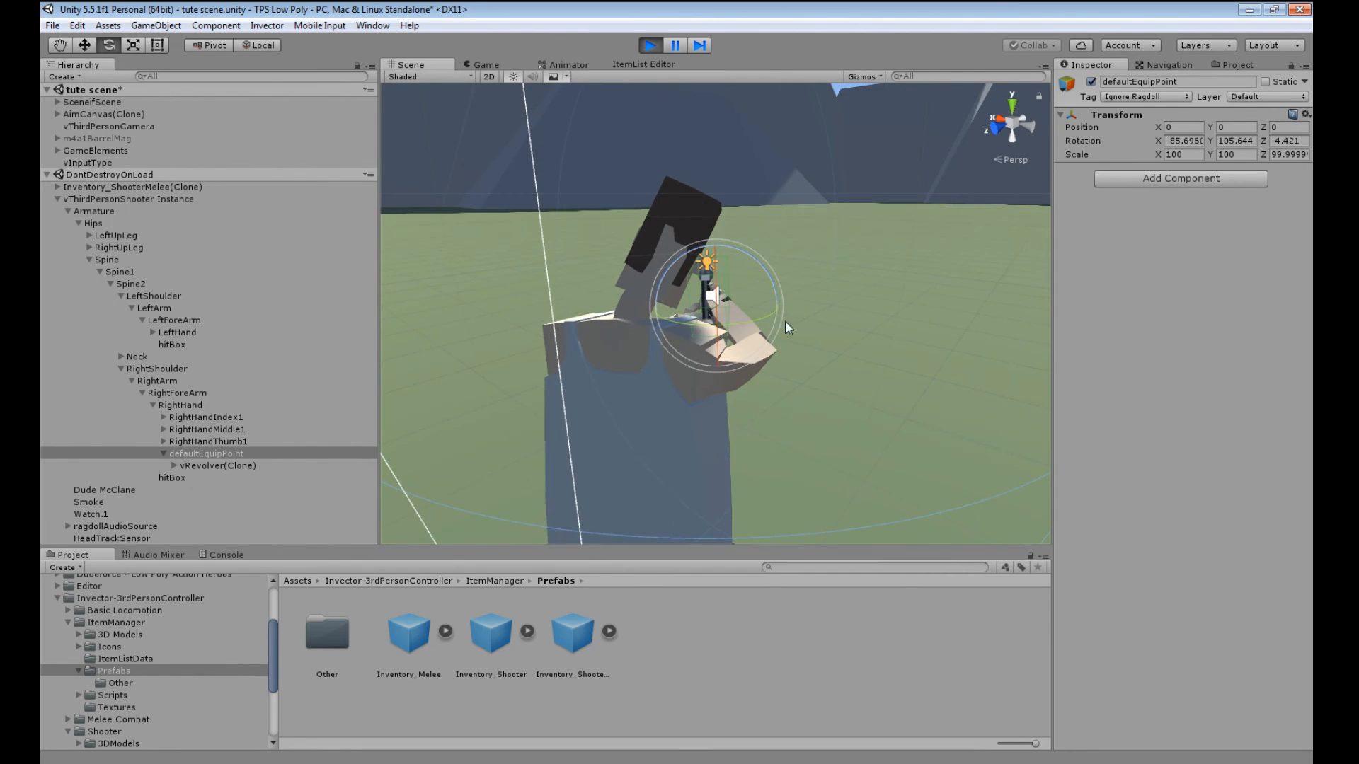
left_click_drag(746, 319, 760, 317)
left_click(211, 45)
left_click_drag(736, 322, 738, 322)
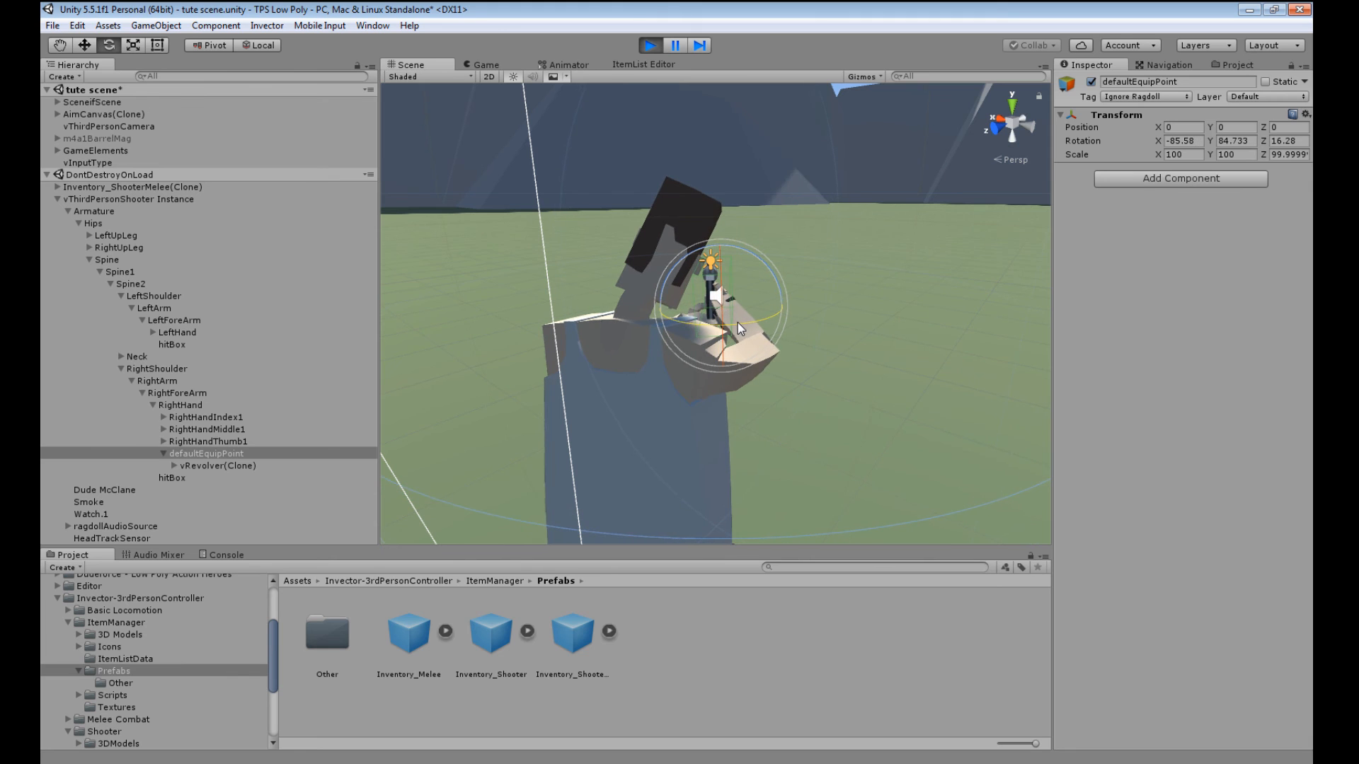
- Move defaultEquipPoint to about X 2.84, Y 0.28, Z -3.24 to bring the revolver into the right hand
right_click_drag(737, 322, 623, 332)
middle_click_drag(781, 315, 672, 335)
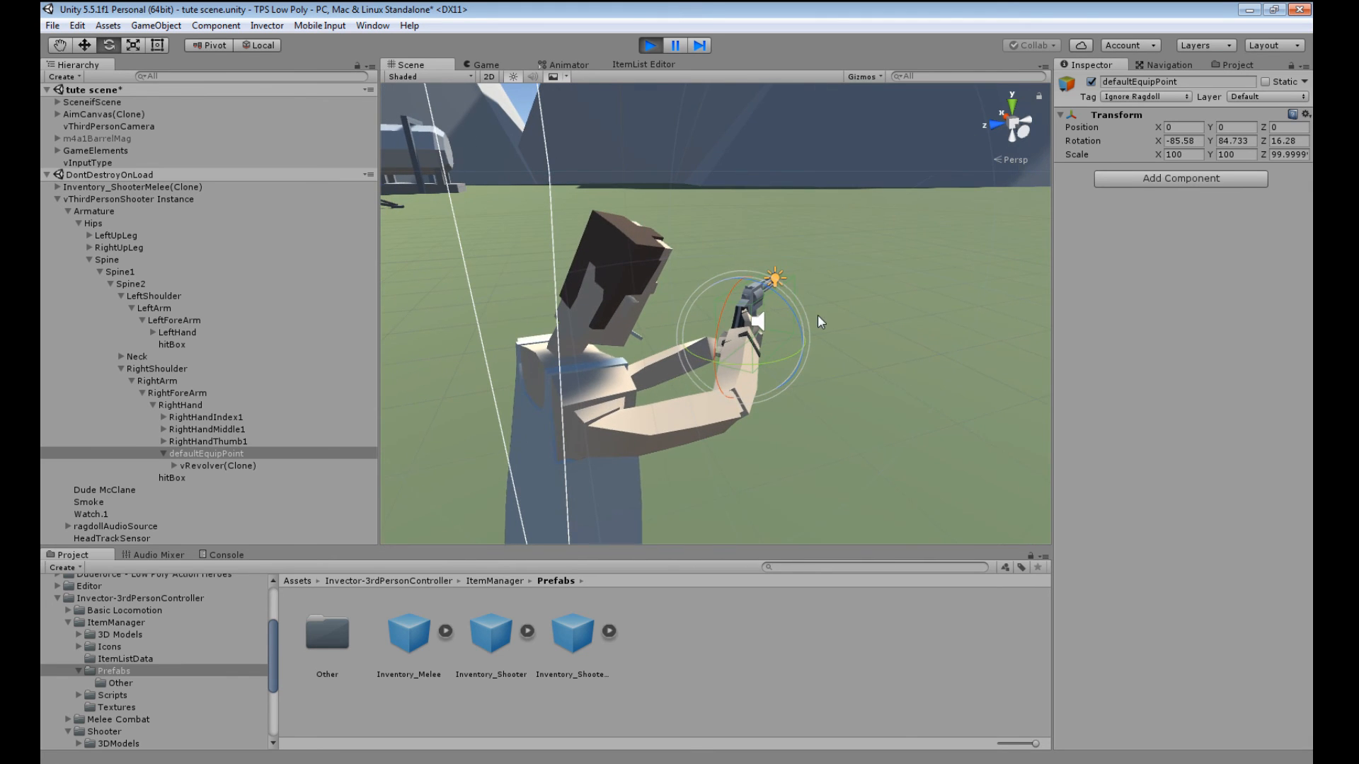
right_click_drag(750, 274, 651, 311)
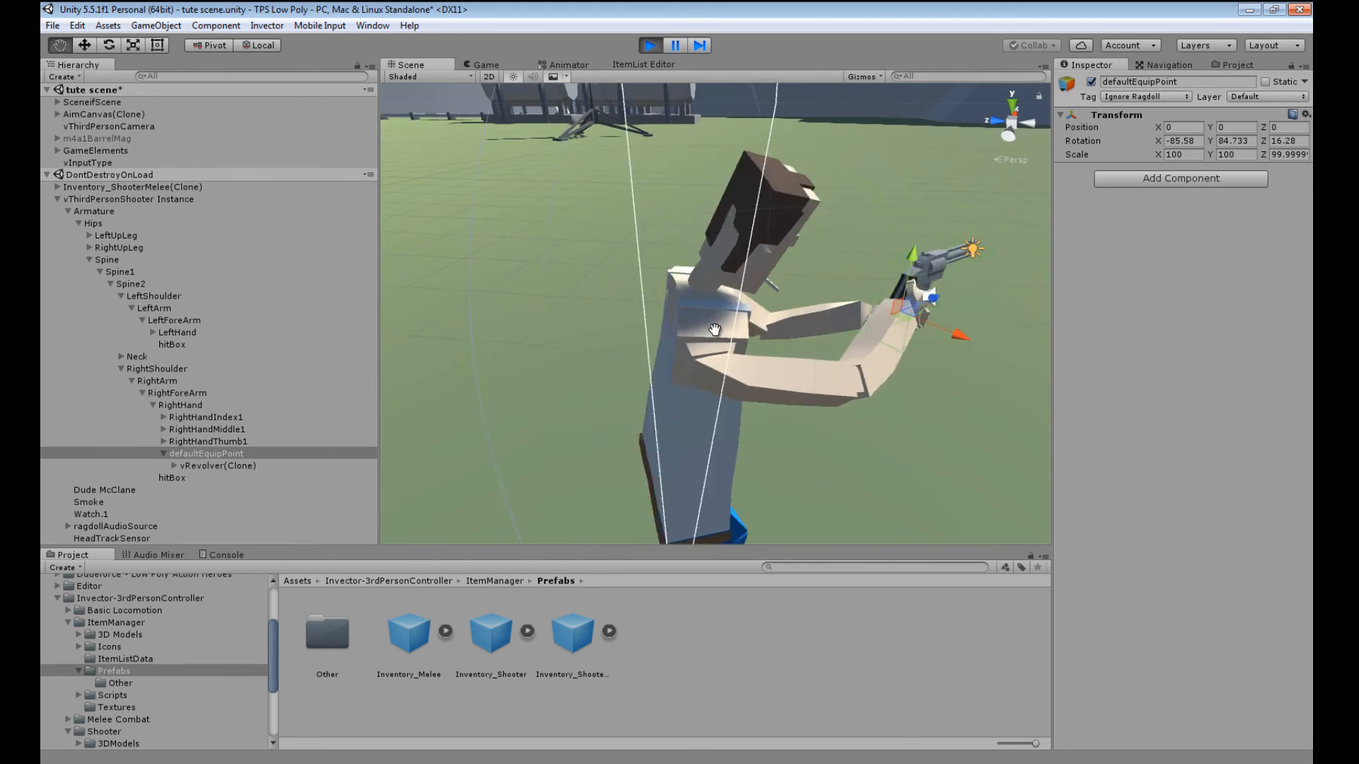
middle_click_drag(715, 323, 608, 350)
scroll(610, 349, "up", 5)
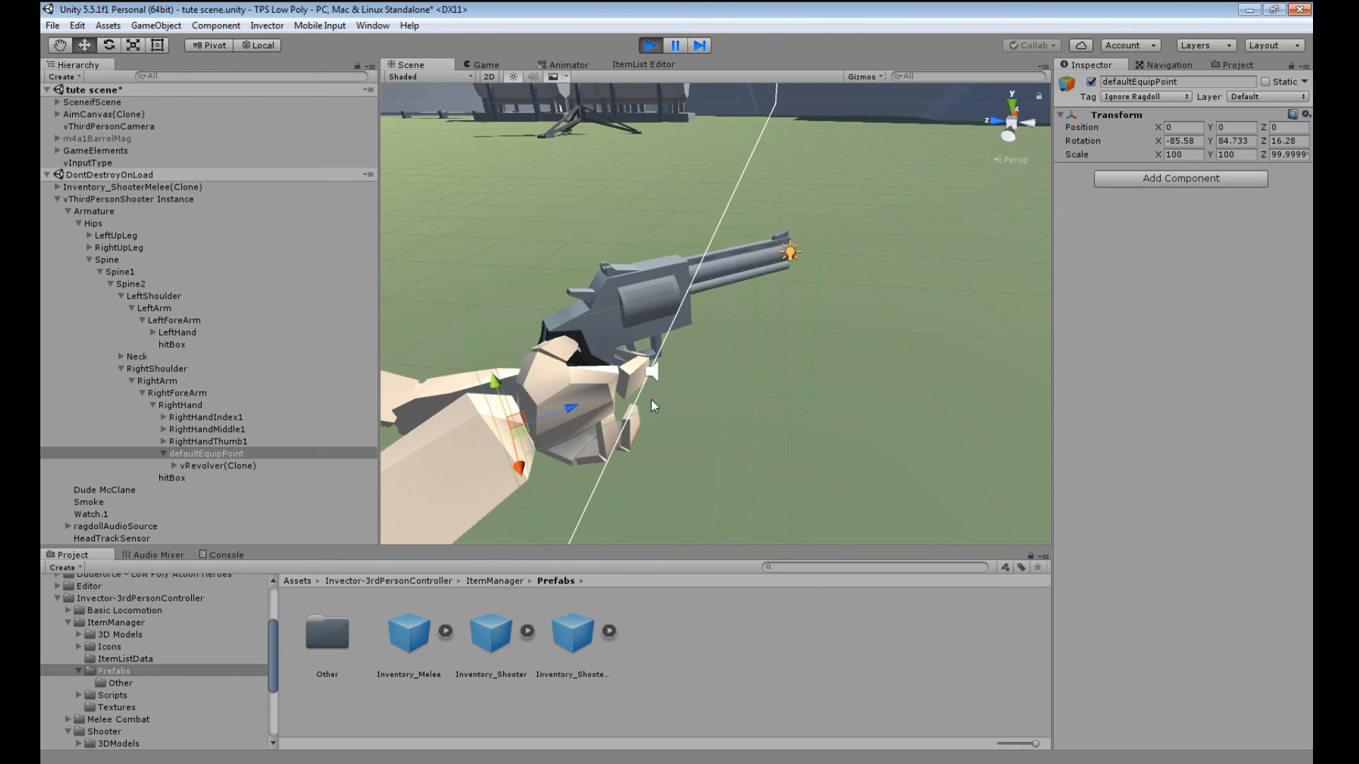
right_click_drag(651, 404, 726, 442)
middle_click_drag(648, 388, 727, 424)
right_click_drag(602, 408, 776, 448)
middle_click_drag(776, 449, 828, 421)
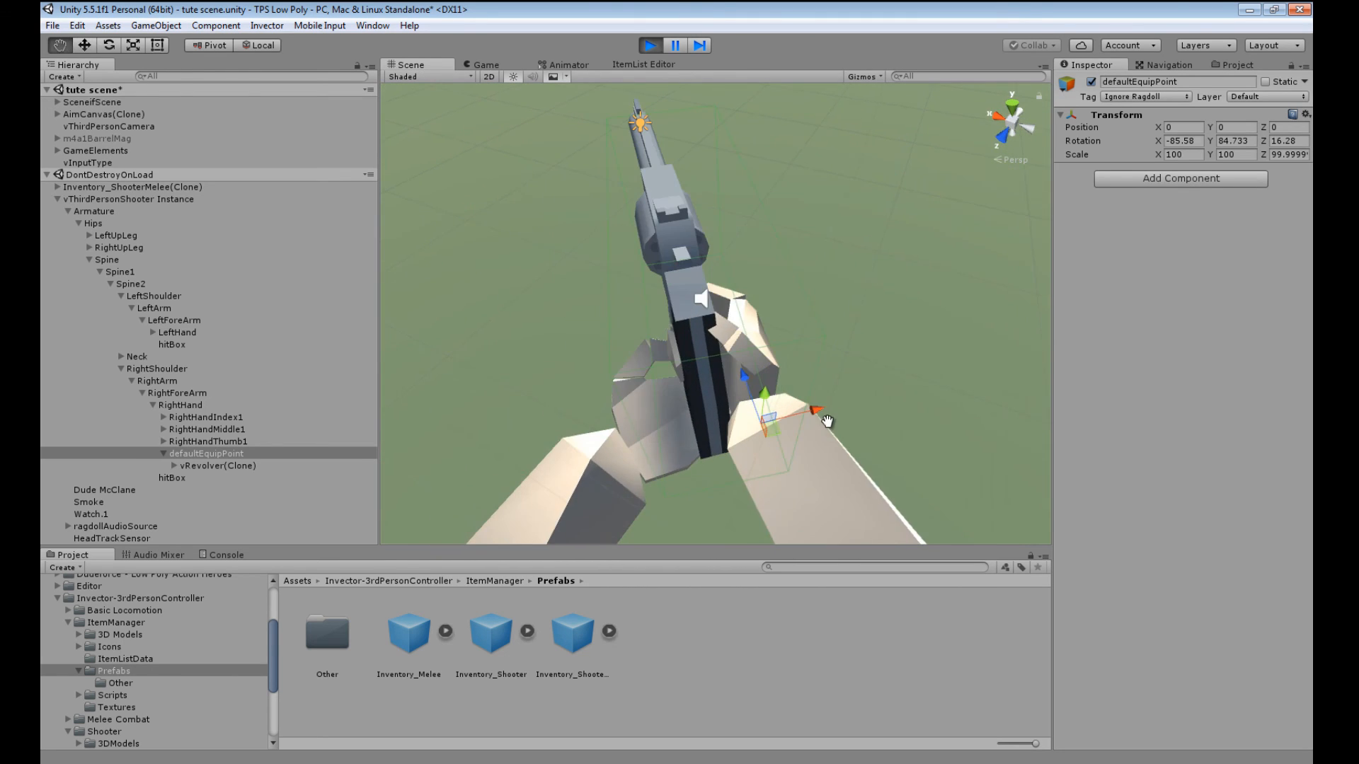
left_click_drag(757, 432, 800, 397)
- Shift defaultEquipPoint to about X 2.6, Y 0.3, Z -1.5 so the revolver's grip sits in the palm
right_click_drag(854, 367, 772, 359)
middle_click_drag(821, 396, 669, 340)
right_click_drag(670, 339, 609, 305)
middle_click_drag(679, 376, 563, 289)
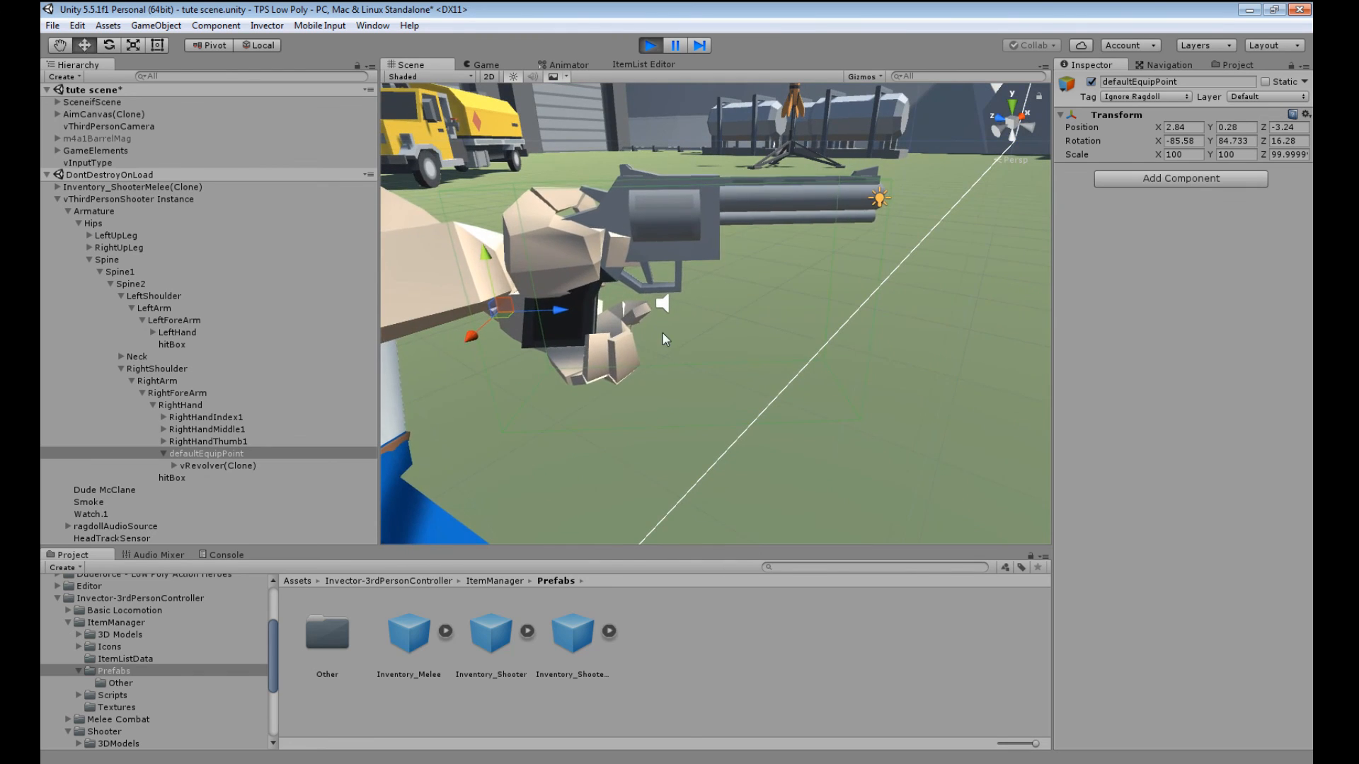
right_click_drag(663, 333, 632, 321)
middle_click_drag(750, 327, 628, 316)
right_click_drag(628, 315, 538, 311)
middle_click_drag(679, 327, 559, 282)
scroll(573, 345, "down", 2)
left_click_drag(541, 235, 552, 228)
- Nudge defaultEquipPoint to about X 2.06, Y 0.34, Z -1.39 to seat the grip between the fingers
right_click_drag(835, 272, 708, 274)
middle_click_drag(707, 274, 525, 325)
right_click_drag(620, 266, 639, 281)
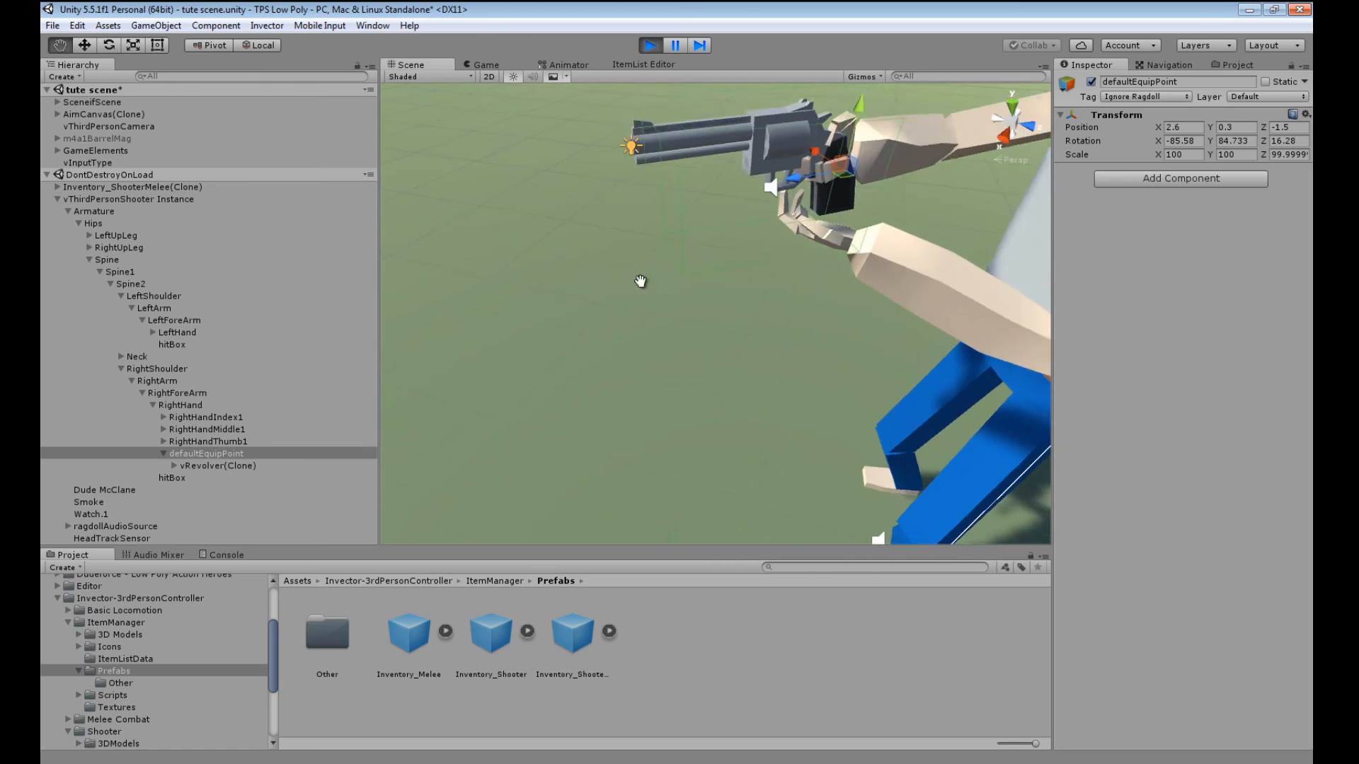
middle_click_drag(640, 281, 531, 338)
right_click_drag(530, 338, 674, 348)
middle_click_drag(673, 348, 874, 248)
right_click_drag(690, 375, 767, 330)
middle_click_drag(659, 424, 732, 331)
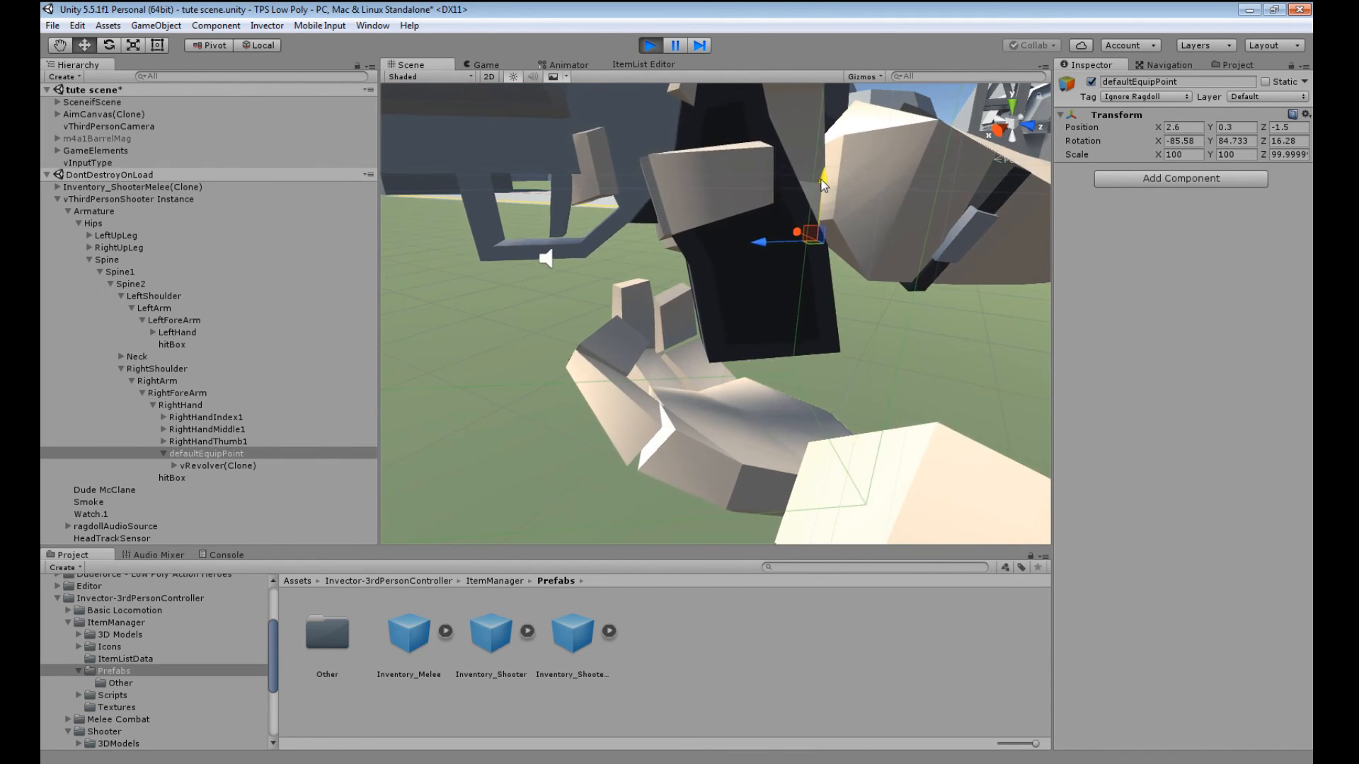
left_click_drag(820, 191, 822, 177)
- Fine-tune defaultEquipPoint's rotation to about X -85.58, Y 84.75, Z 14.27 and copy its Transform component
middle_click_drag(821, 182, 842, 272)
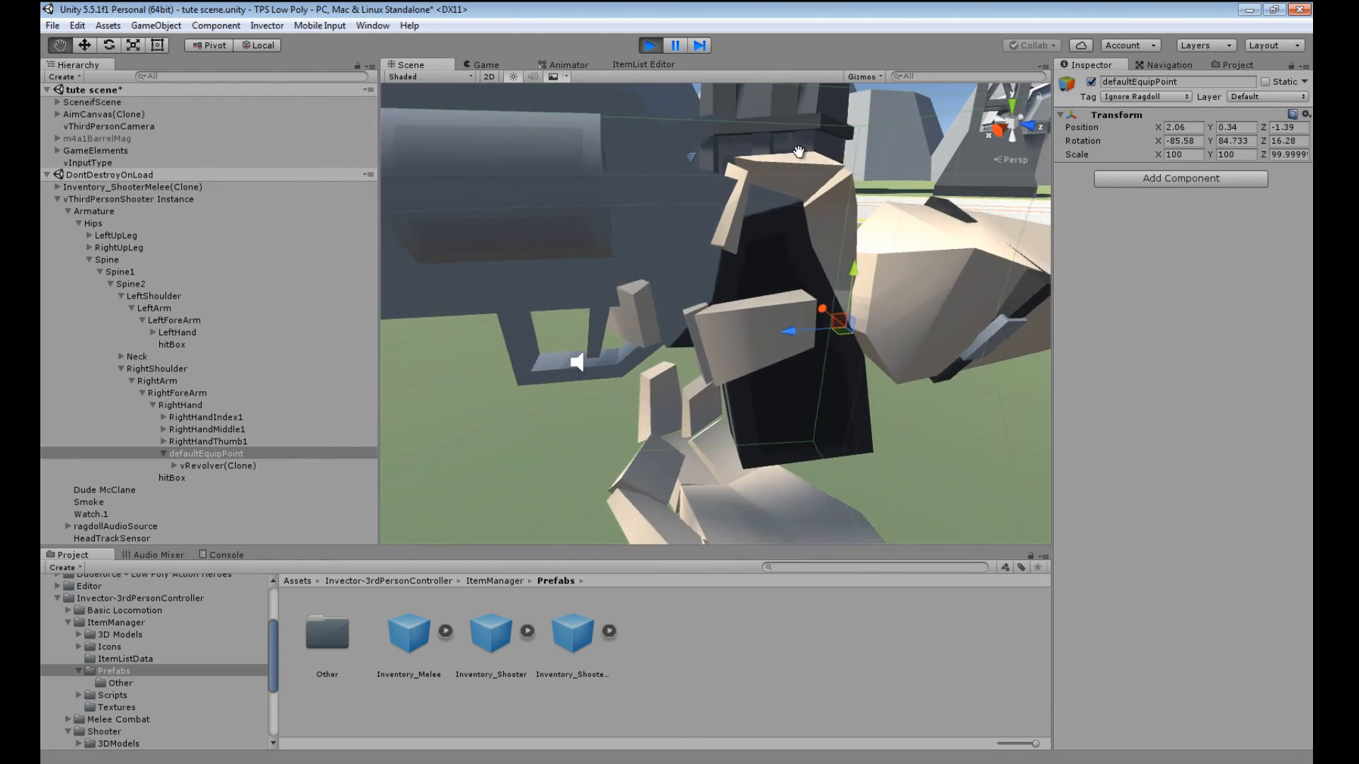
scroll(759, 212, "down", 5)
right_click_drag(758, 212, 885, 177)
middle_click_drag(680, 376, 877, 297)
right_click_drag(623, 354, 758, 359)
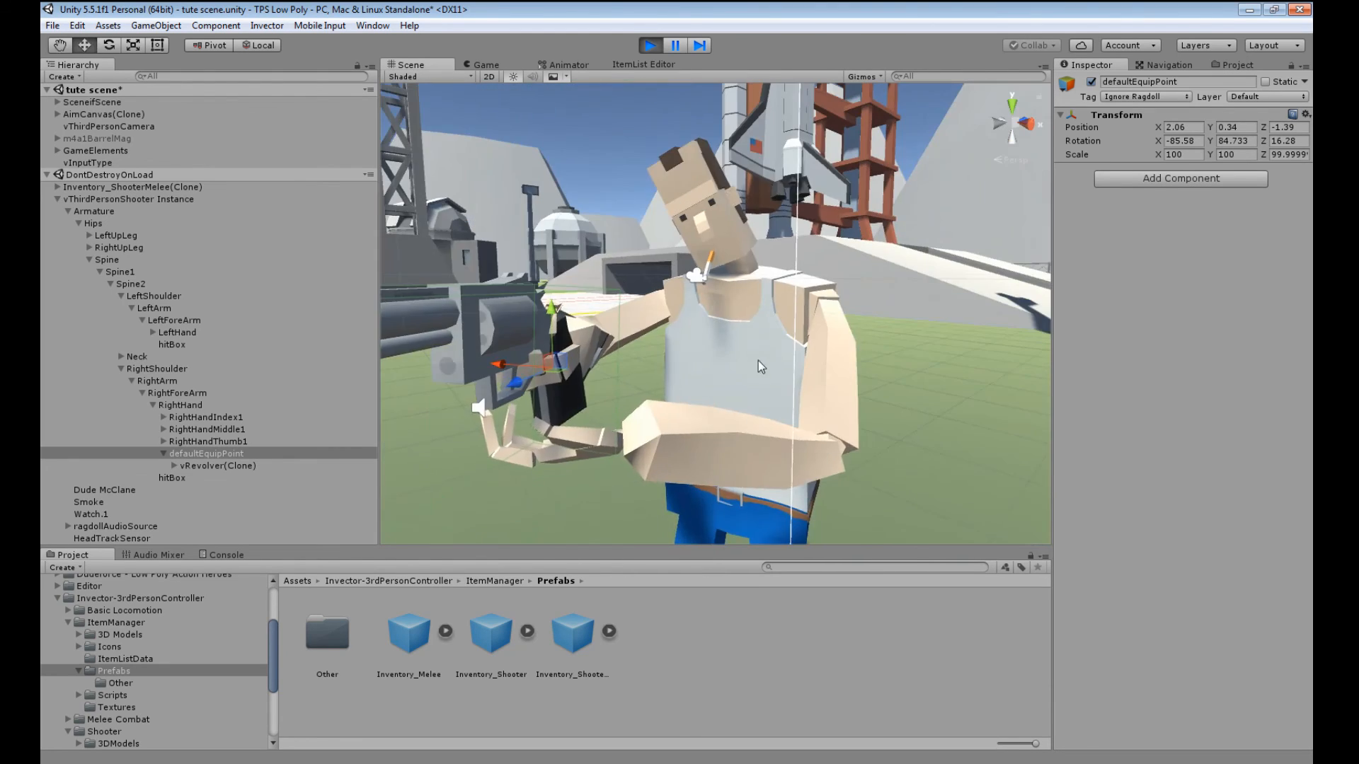
middle_click_drag(758, 359, 845, 358)
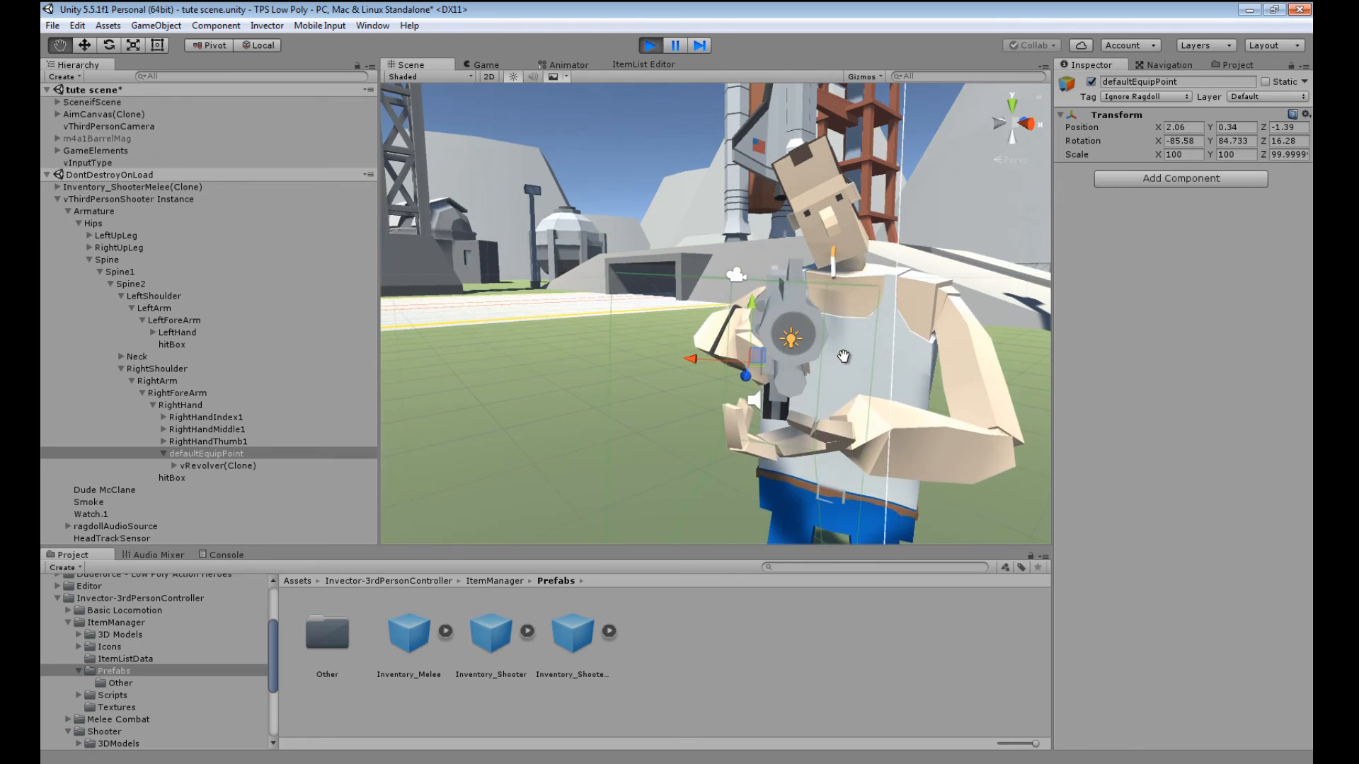
left_click(117, 50)
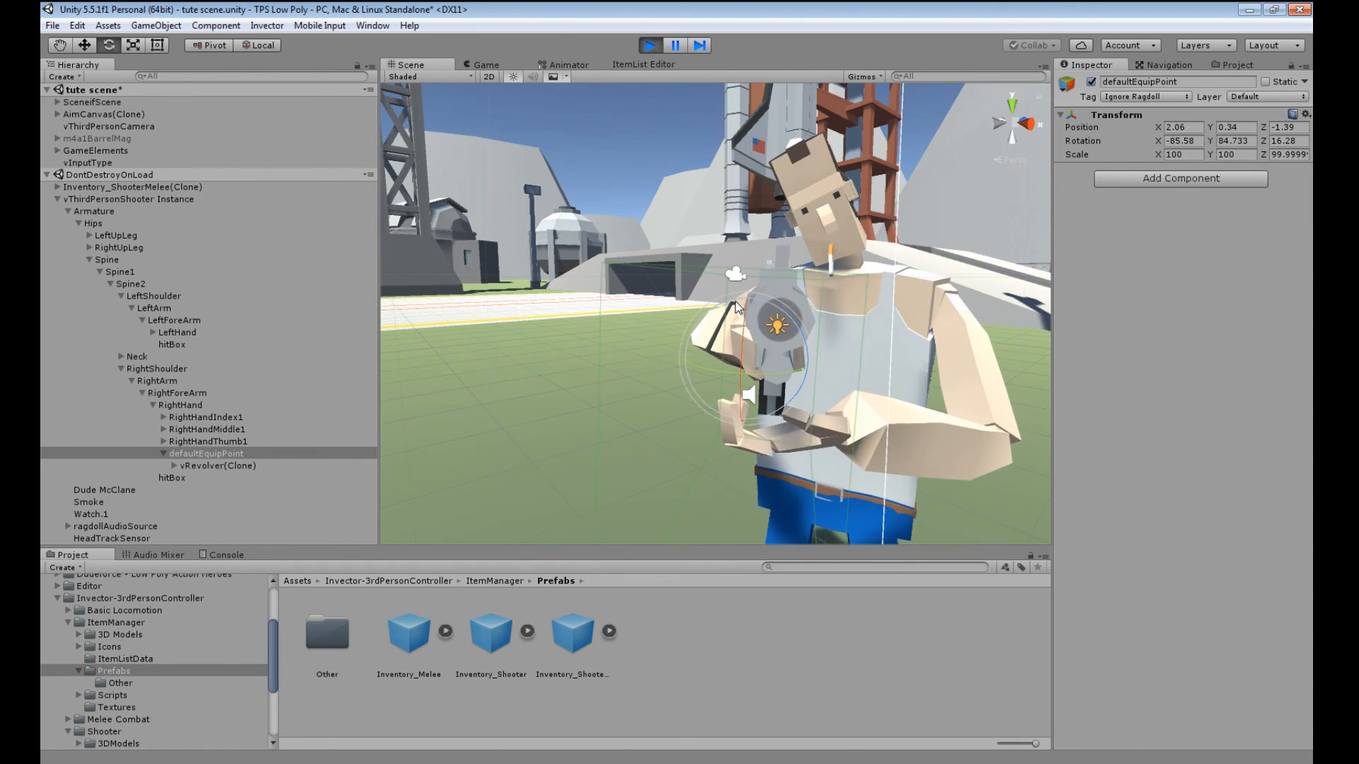
left_click_drag(736, 304, 734, 306)
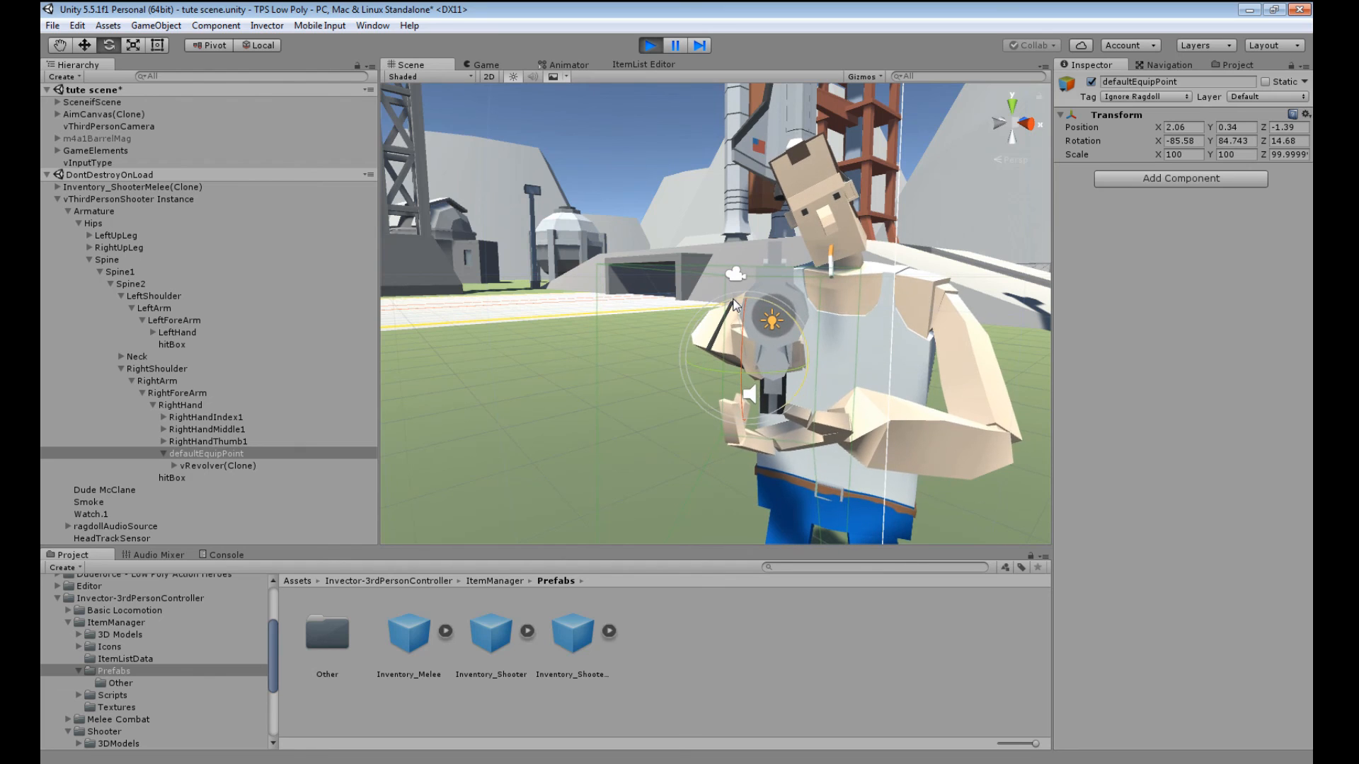
key("q")
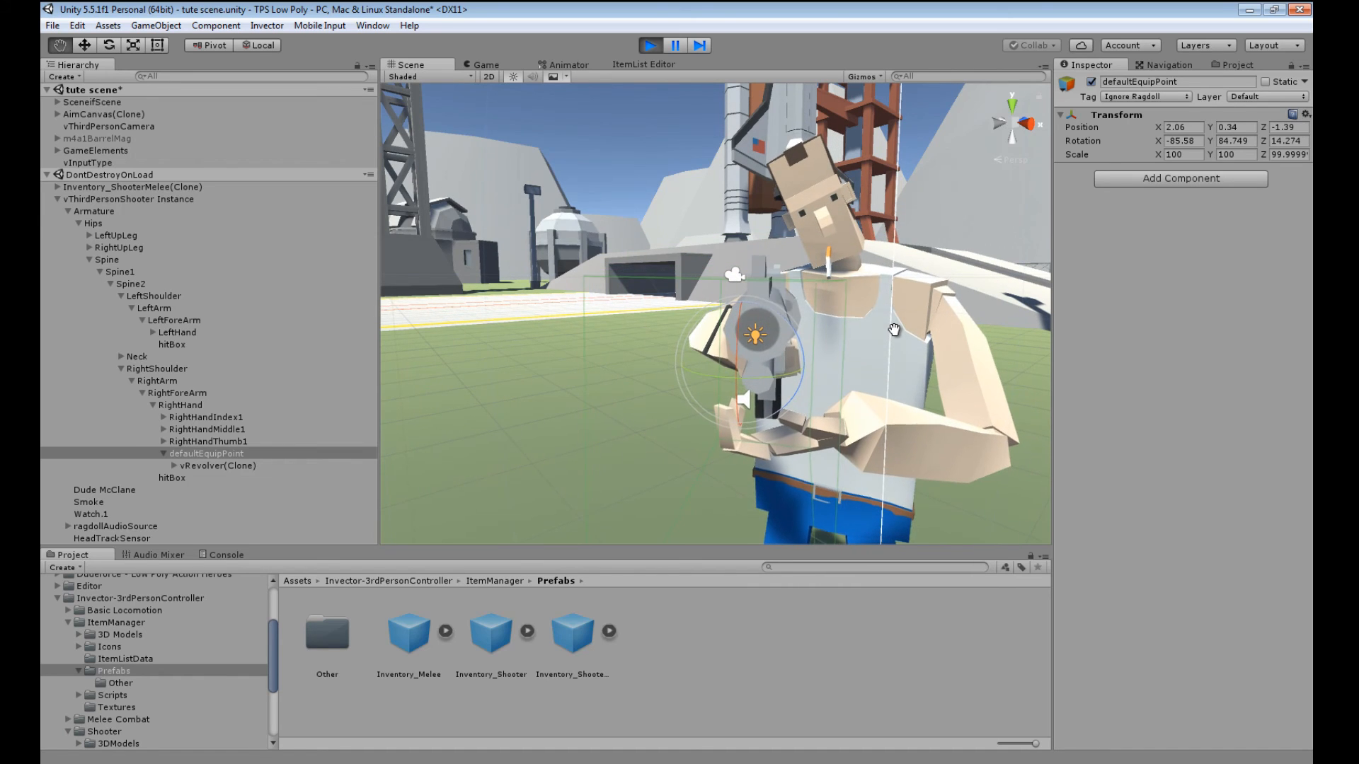
key("e")
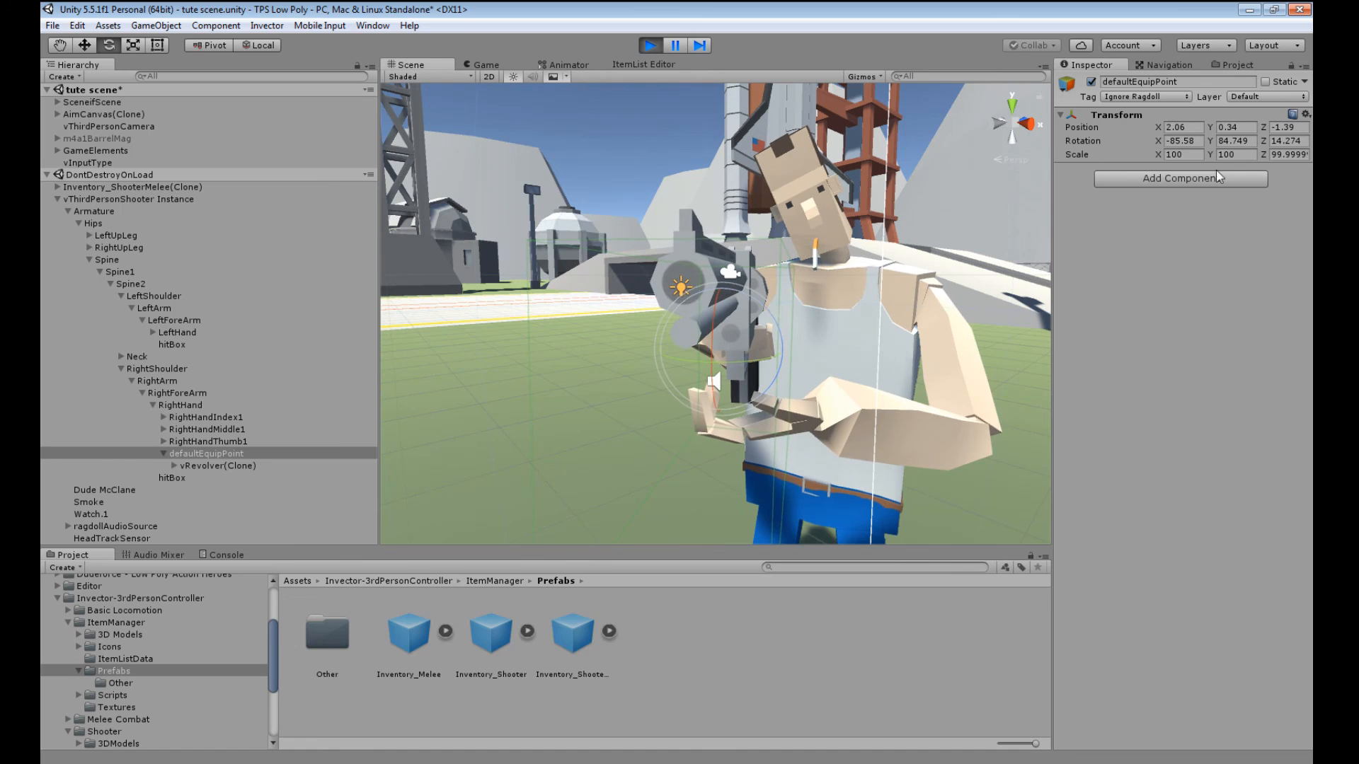
left_click(1306, 114)
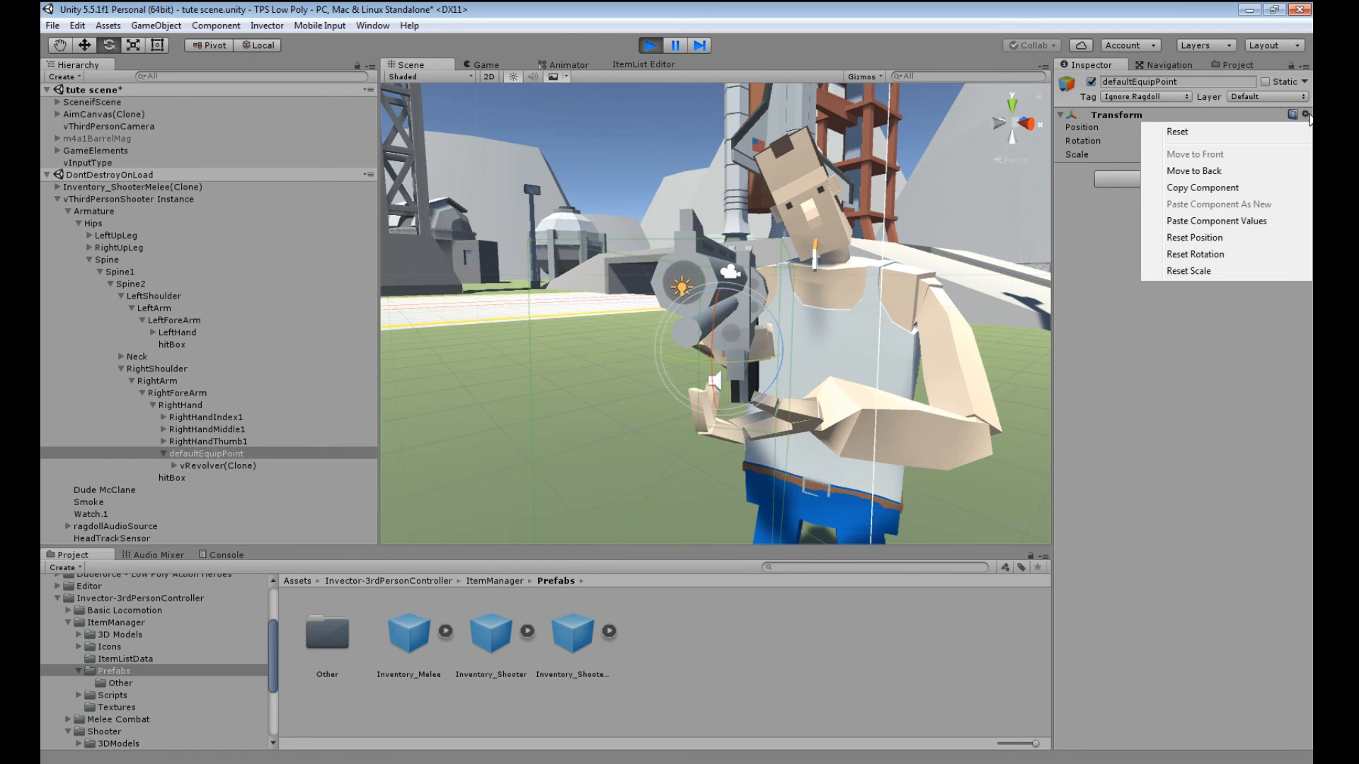
left_click(1236, 190)
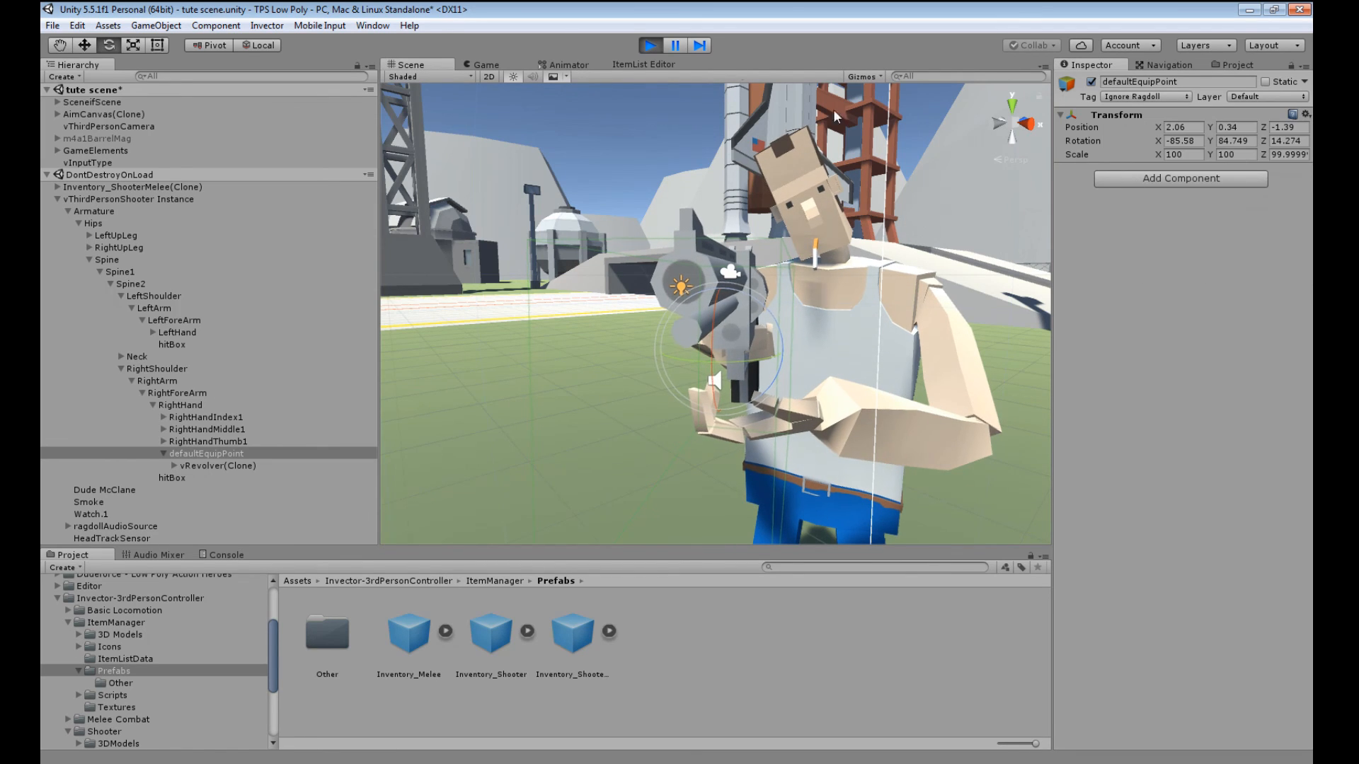
- Exit play mode and paste the copied Transform values onto the character's right-hand defaultEquipPoint
left_click(651, 45)
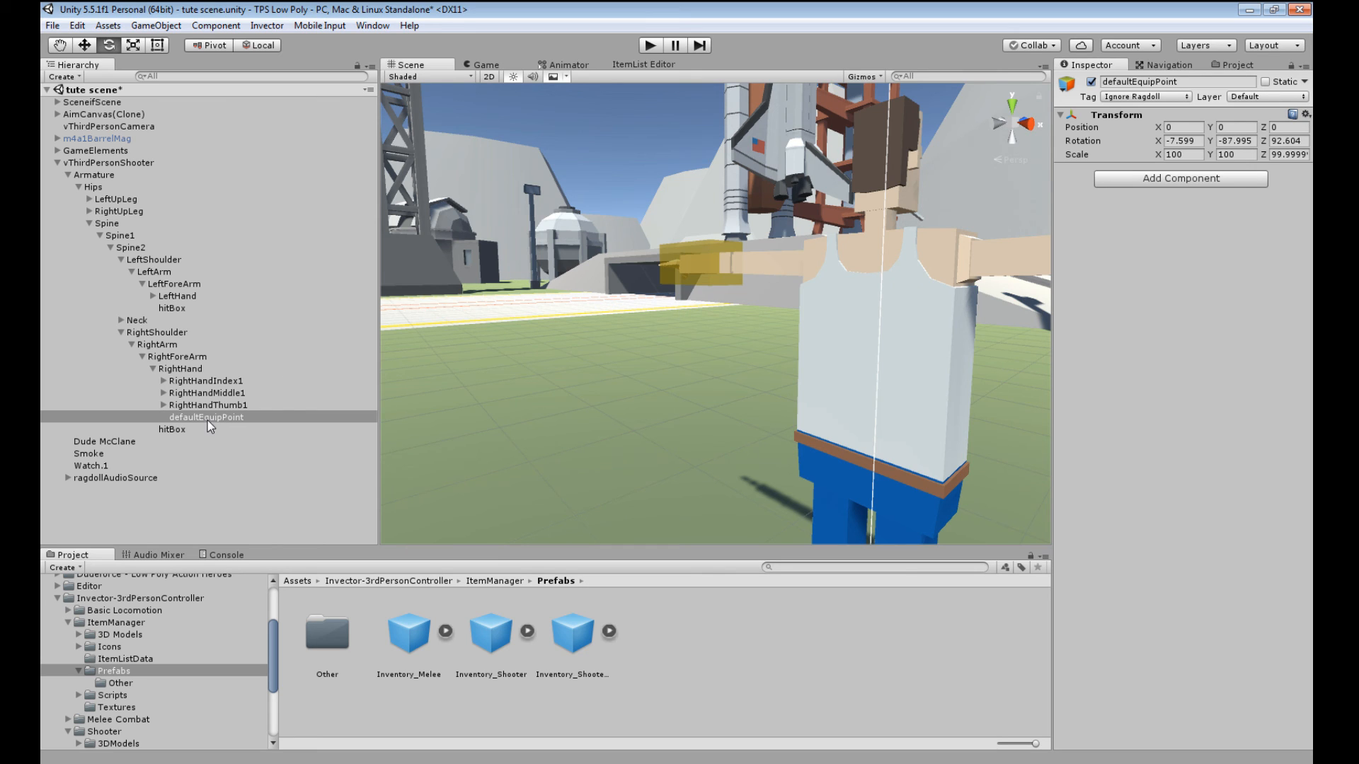
left_click(1305, 116)
left_click(1213, 222)
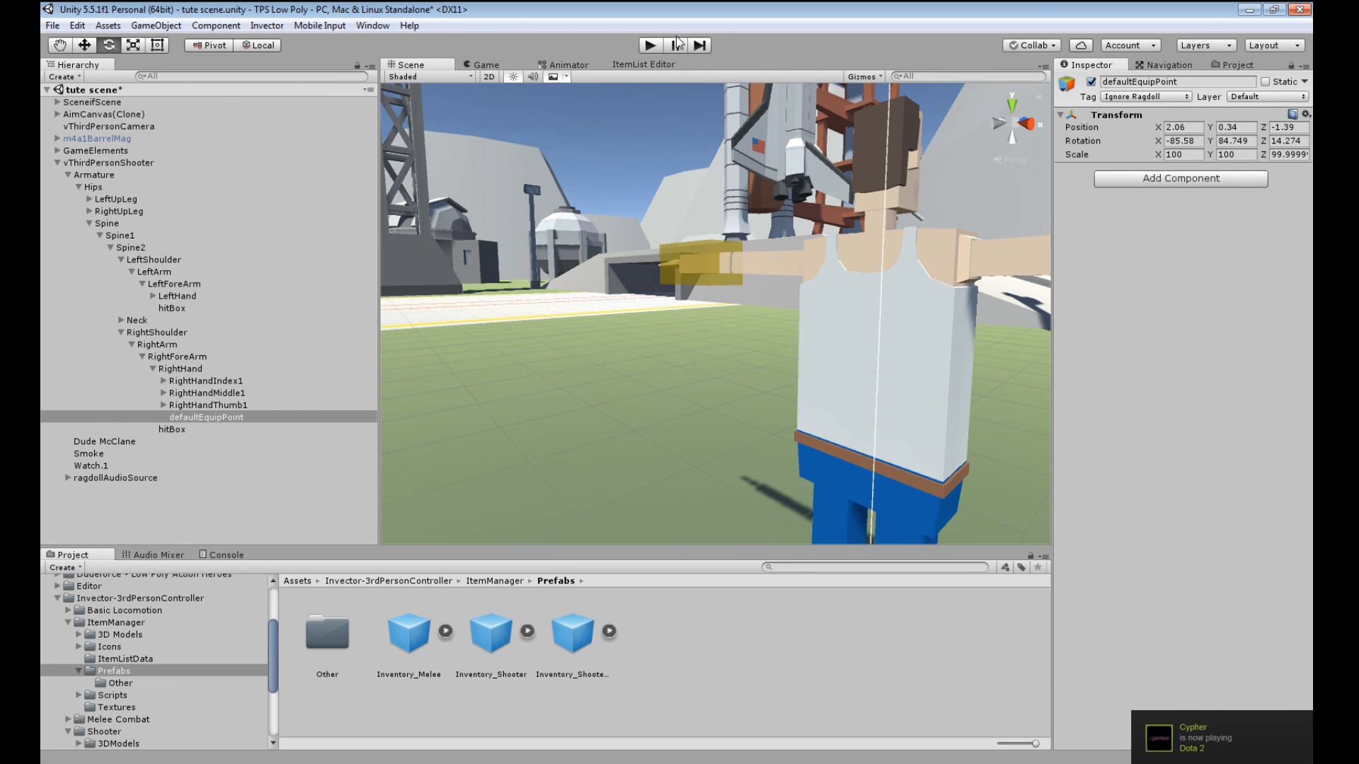
- Restart play mode and lock both the camera and the aiming in vThirdPersonShooter Instance's Shooter Manager
left_click(651, 45)
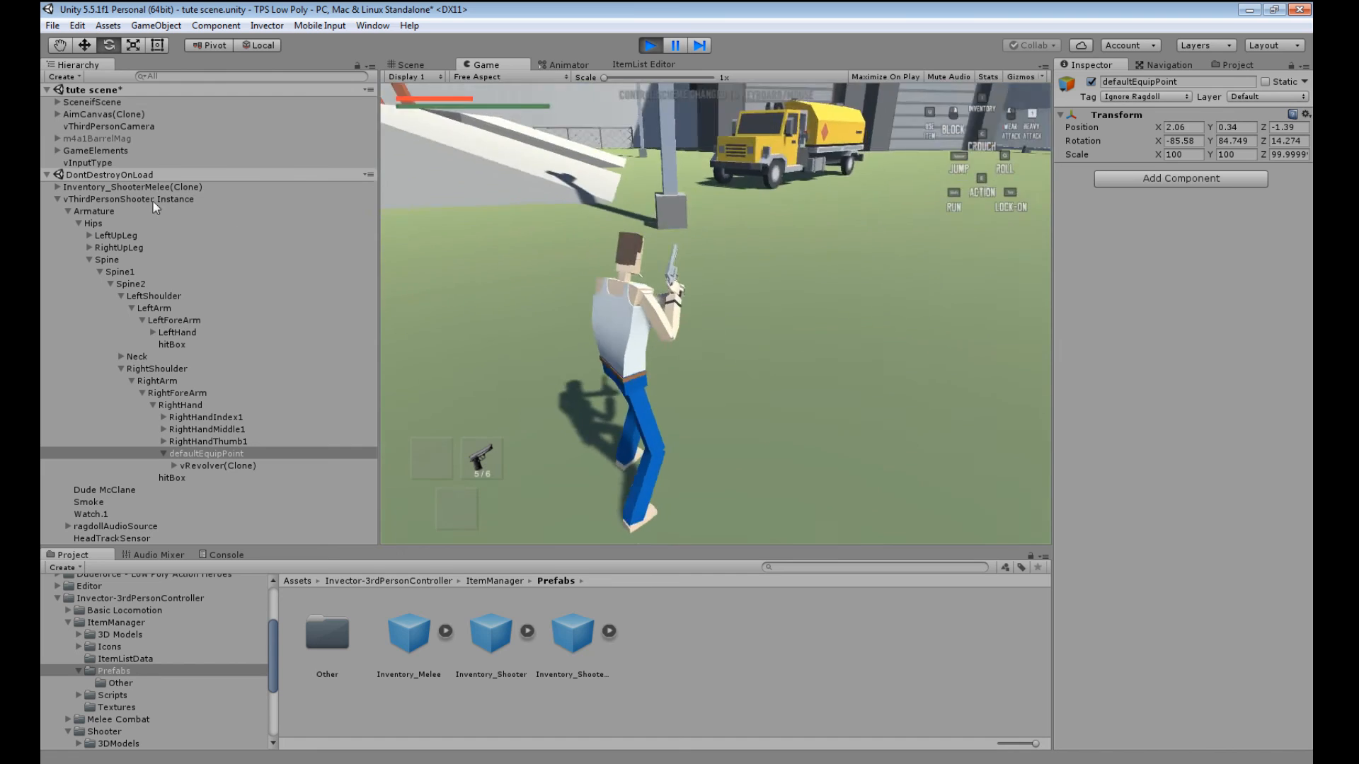
left_click(113, 199)
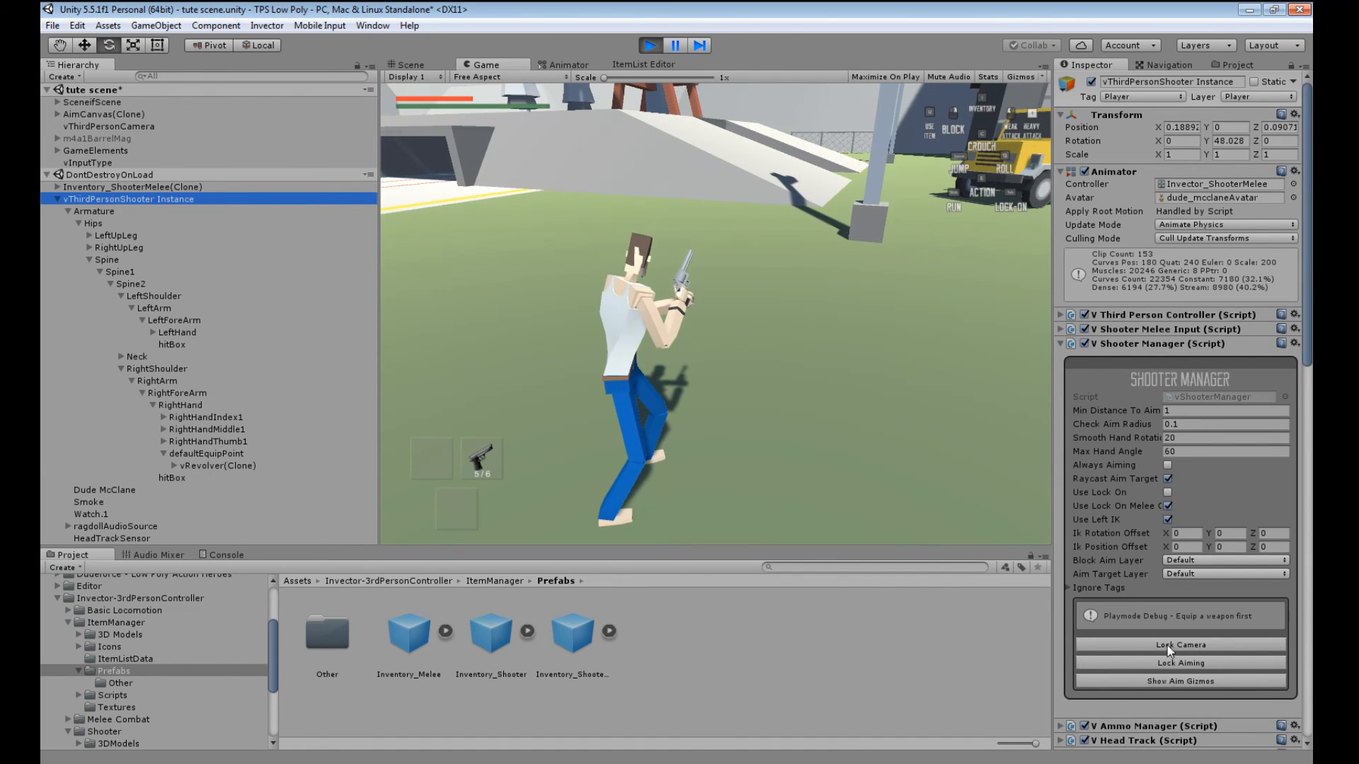
left_click(1168, 646)
left_click(1170, 662)
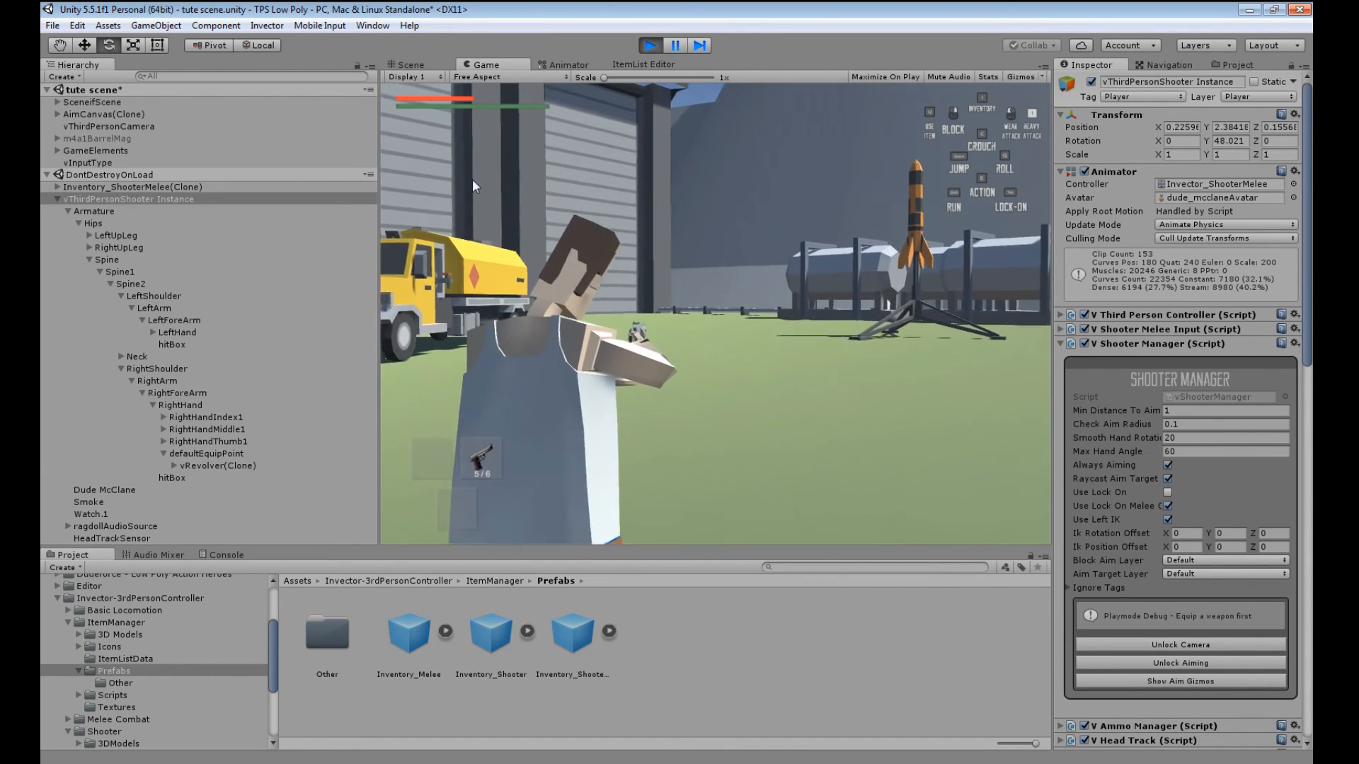
- Adjust vRevolver(Clone)'s leftHandIK to position about X -0.084, Y -0.052, Z -0.106 and rotation about X -150.49, Y -25.98, Z -83.49
left_click(401, 65)
middle_click_drag(848, 325, 673, 326)
left_click(712, 293)
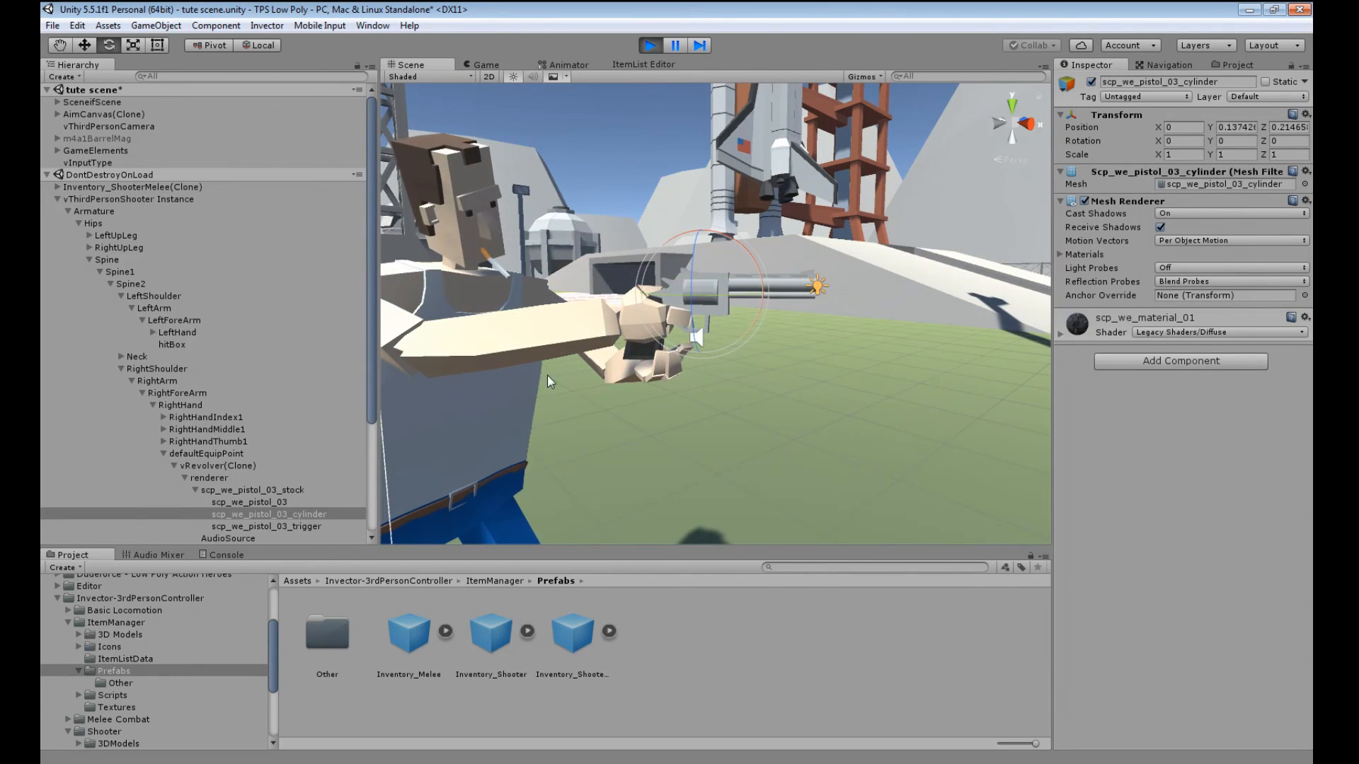
scroll(284, 475, "down", 3)
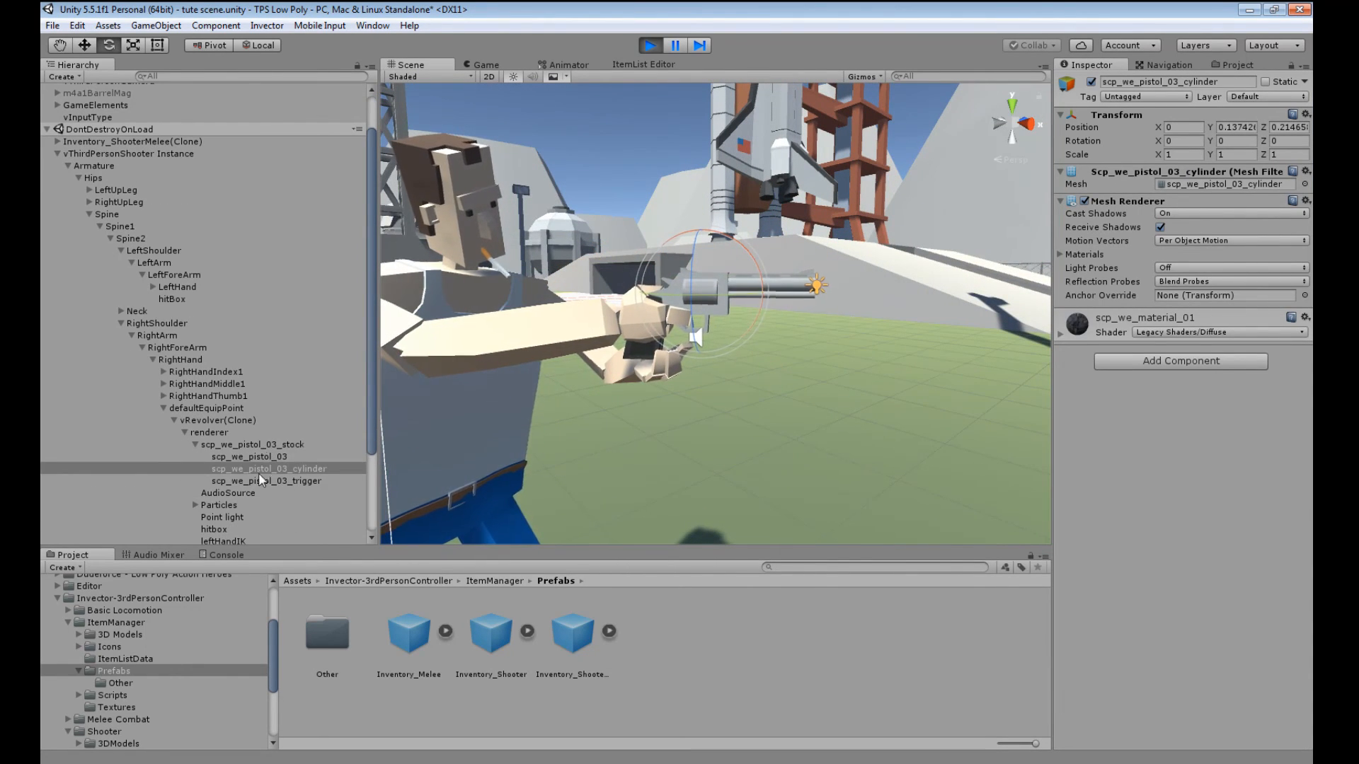
scroll(258, 473, "down", 6)
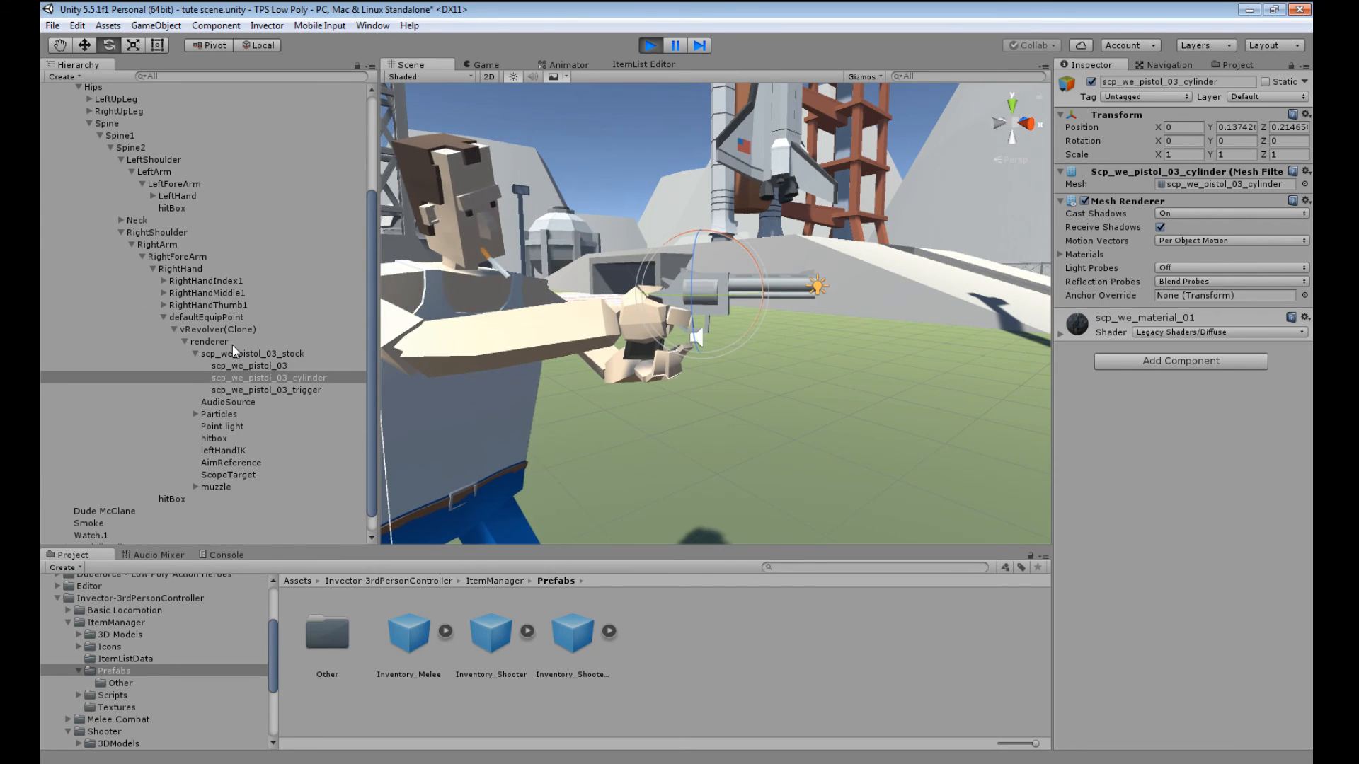
left_click(223, 451)
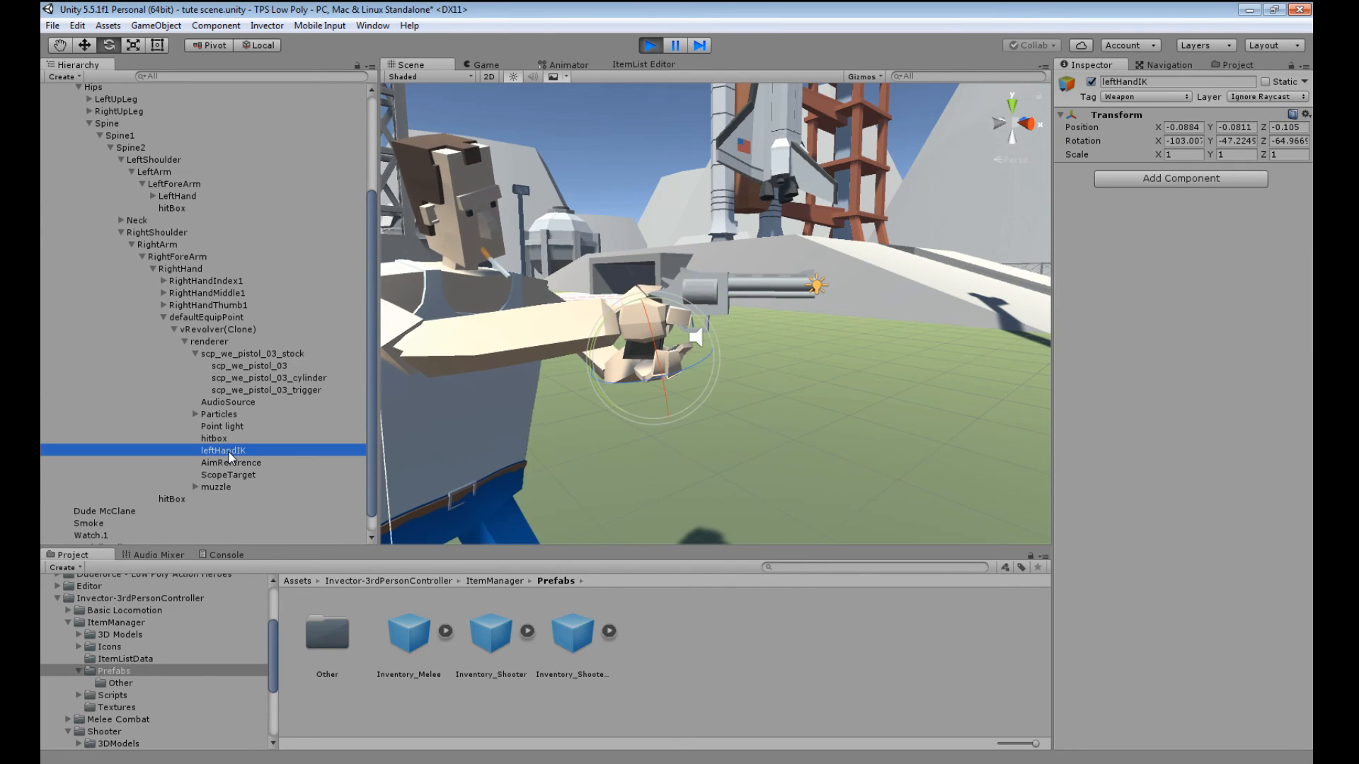
key("q")
left_click_drag(593, 375, 586, 329)
left_click_drag(669, 303, 614, 291)
left_click(84, 45)
middle_click_drag(614, 291, 707, 316)
left_click_drag(707, 315, 595, 361, "alt")
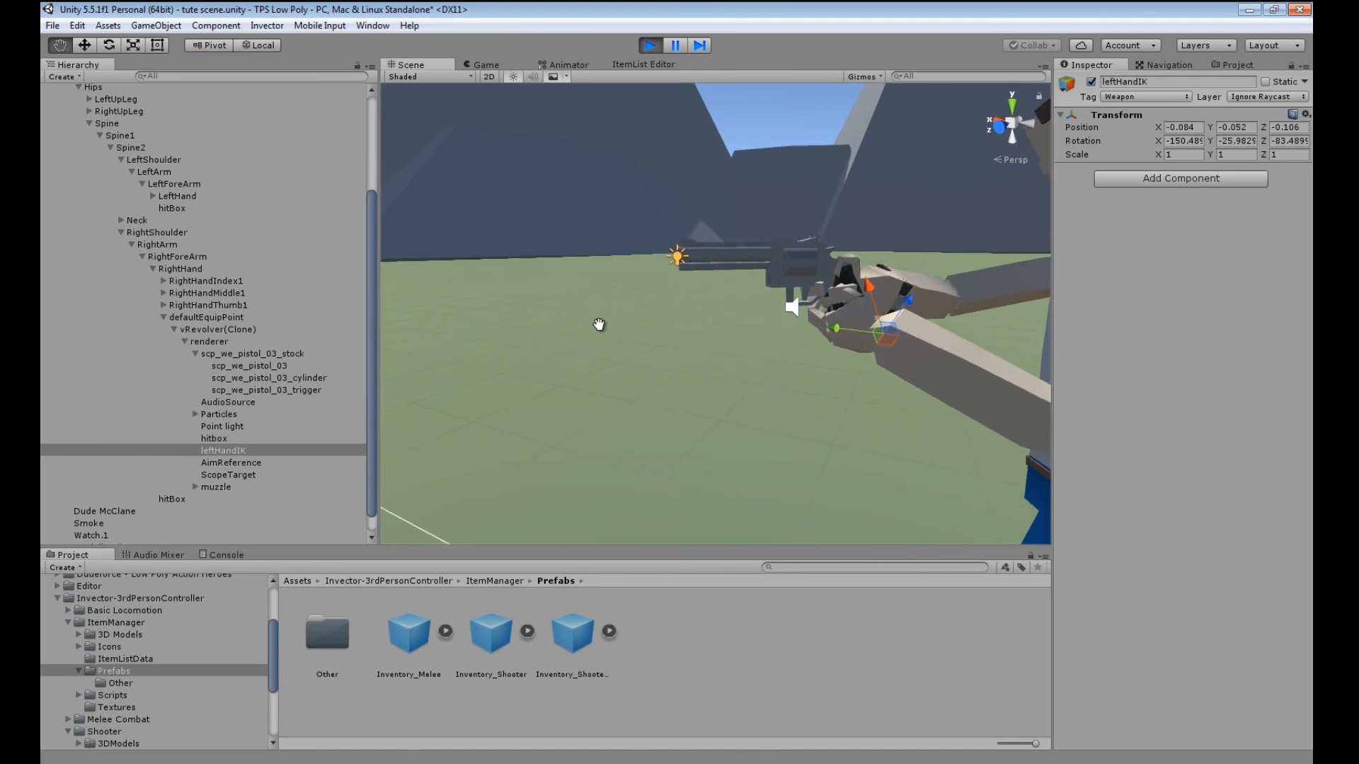
- Copy leftHandIK's Transform component and exit play mode
left_click(1305, 114)
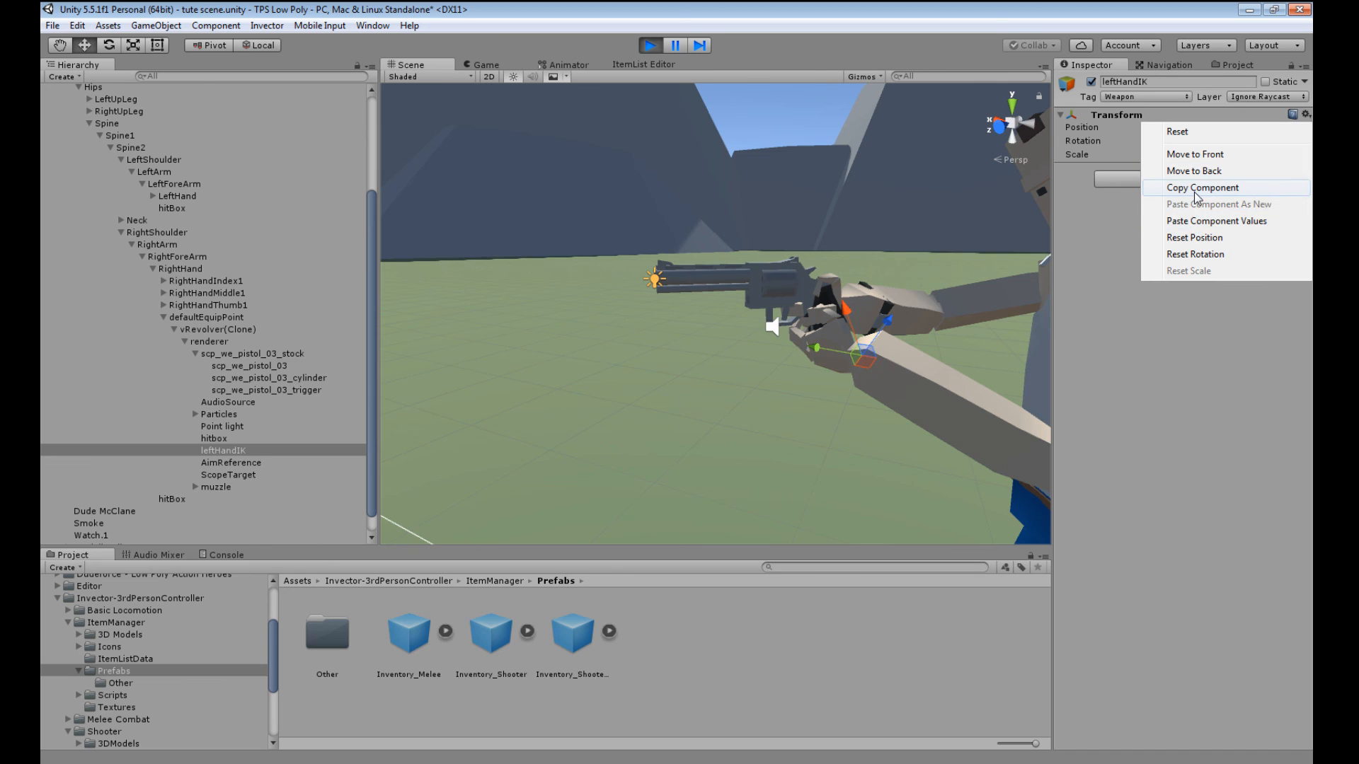
left_click(1181, 188)
left_click(648, 46)
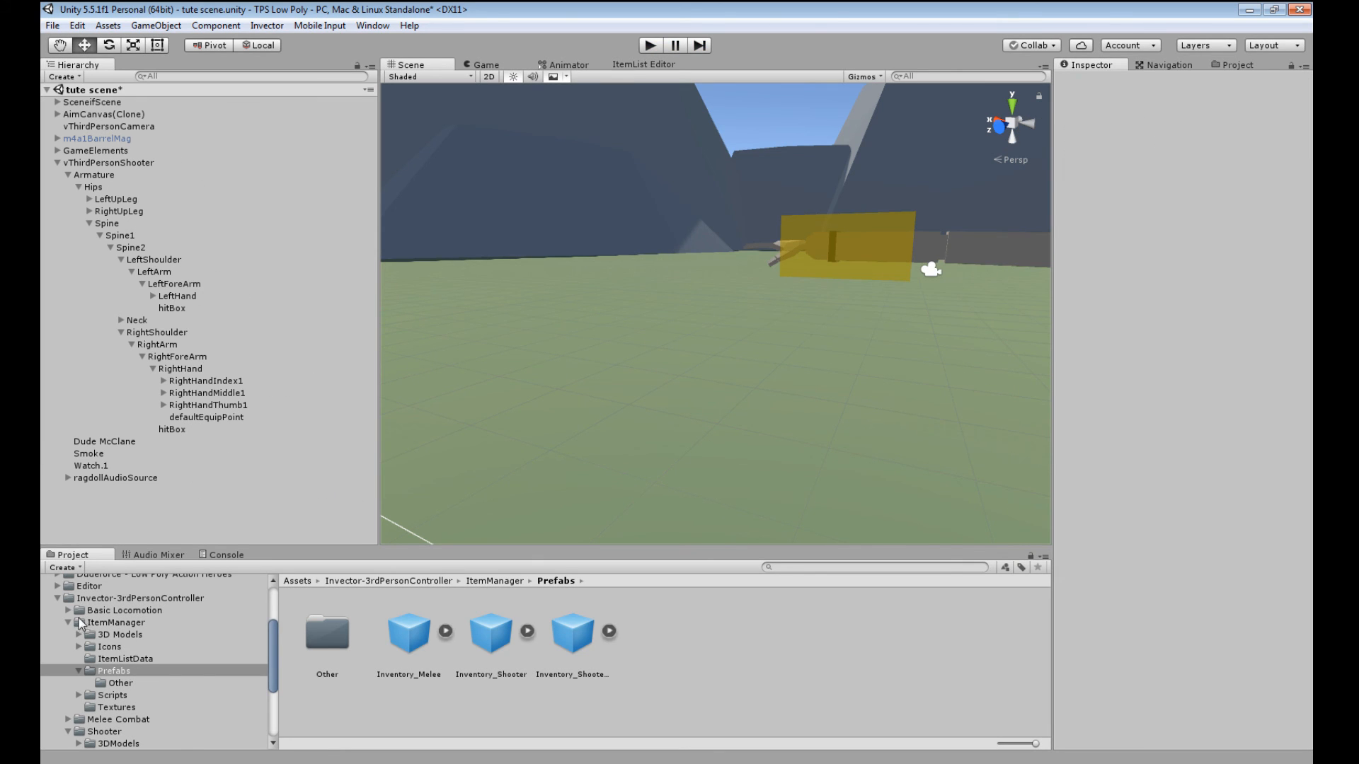
- Place the vRevolver prefab from the TuteAssets folder into the scene hierarchy
left_click(57, 599)
left_click(92, 737)
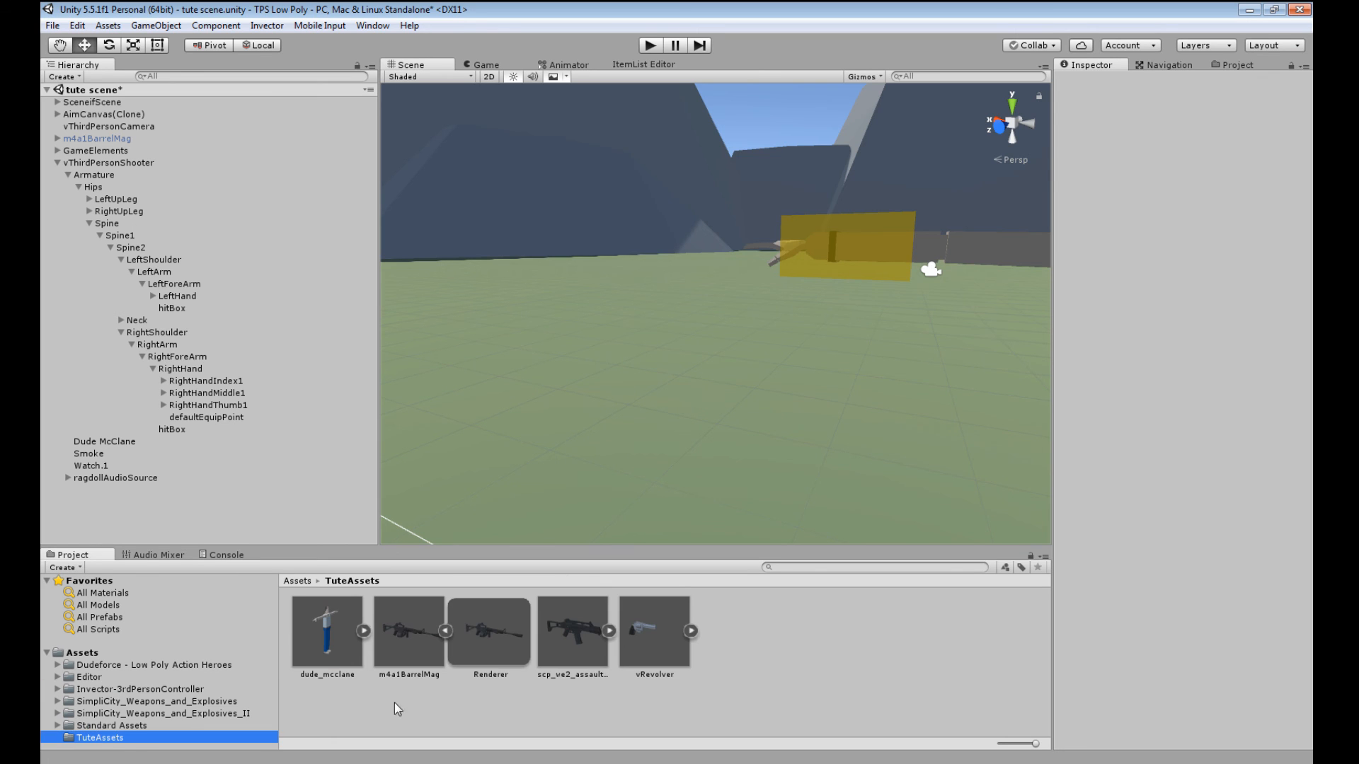
left_click(664, 632)
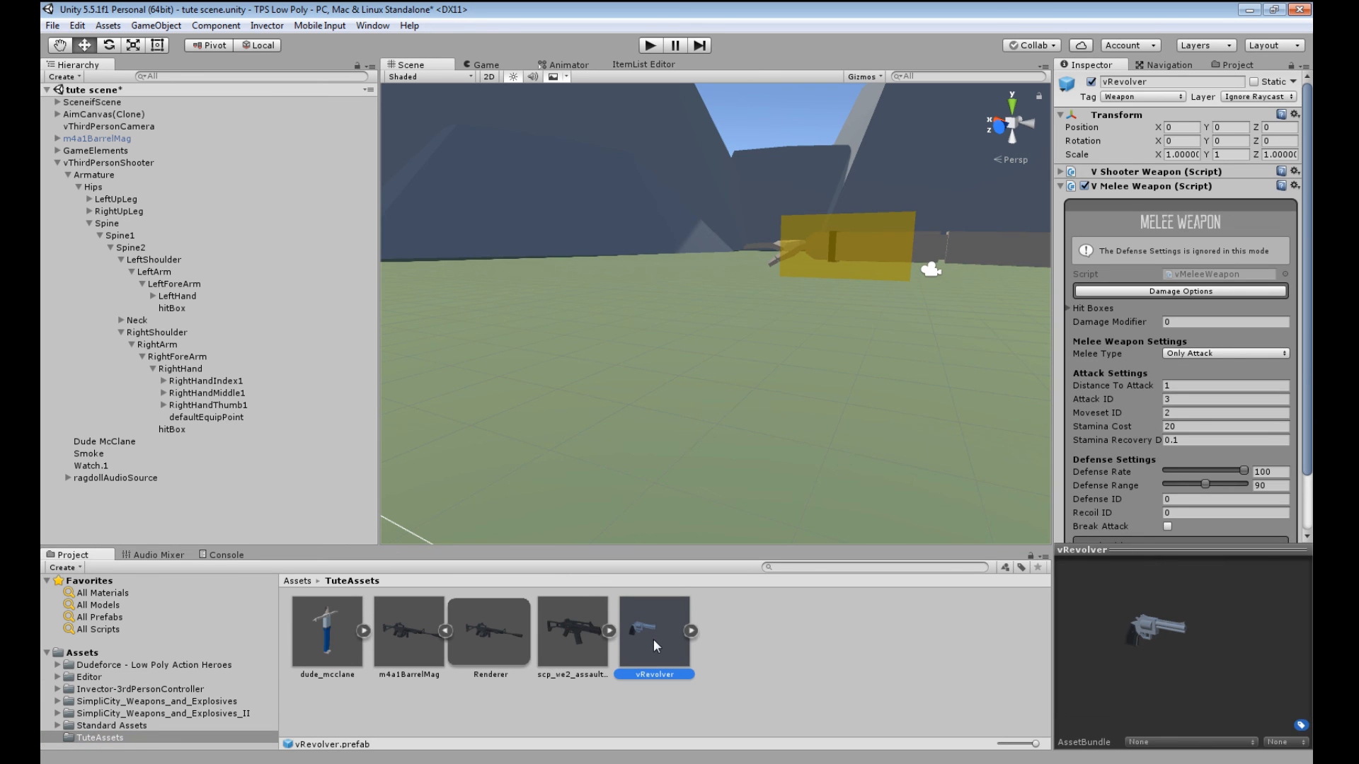
left_click_drag(653, 639, 70, 493)
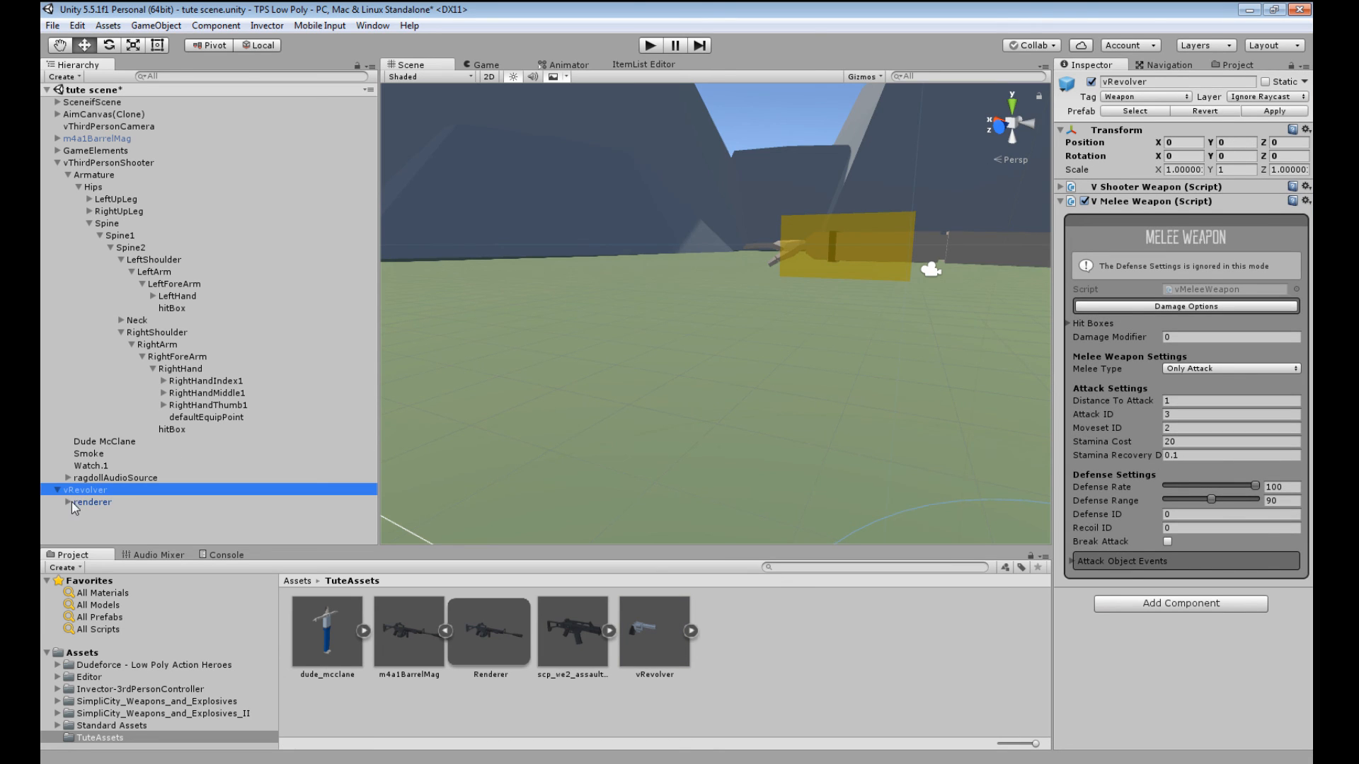
- Paste the copied Transform values onto leftHandIK inside the scene's vRevolver and apply the change to its prefab
left_click(56, 490)
scroll(71, 505, "down", 2)
left_click(99, 503)
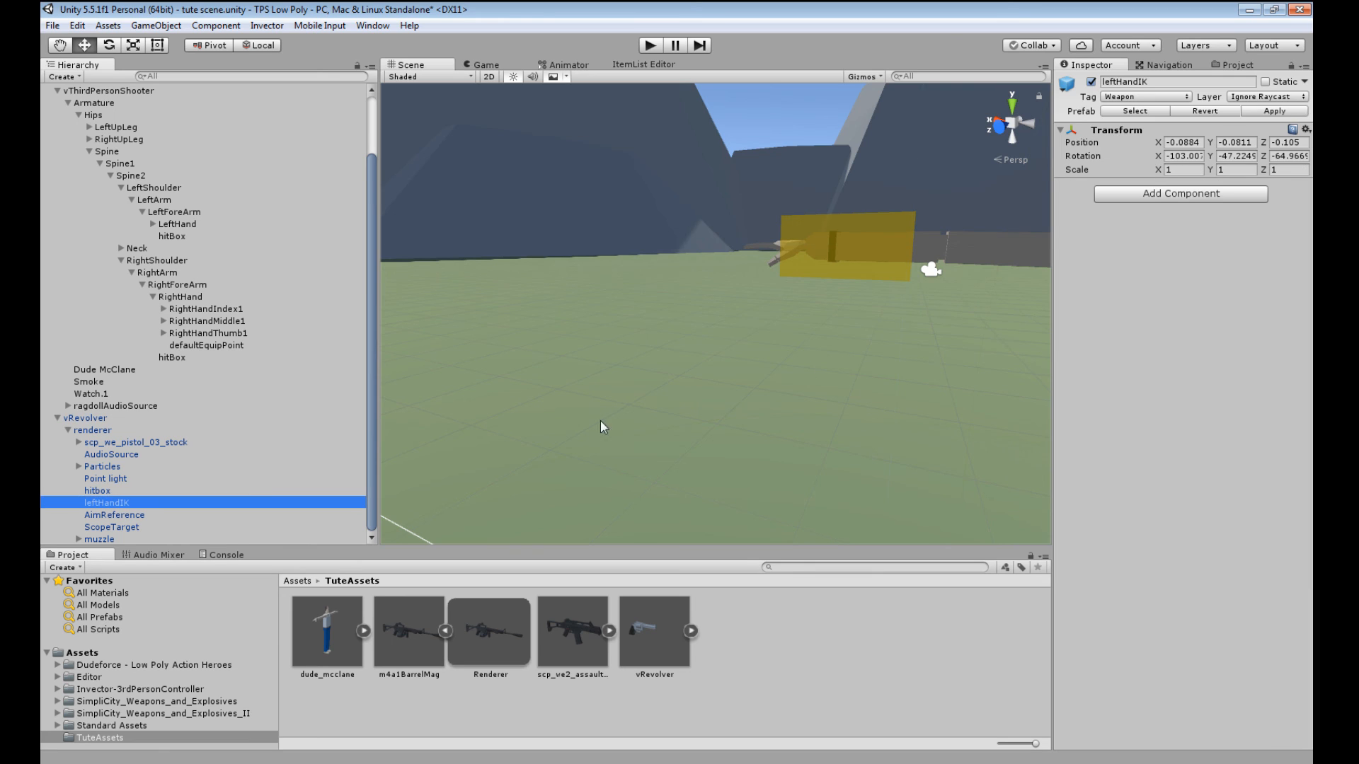
left_click(1307, 131)
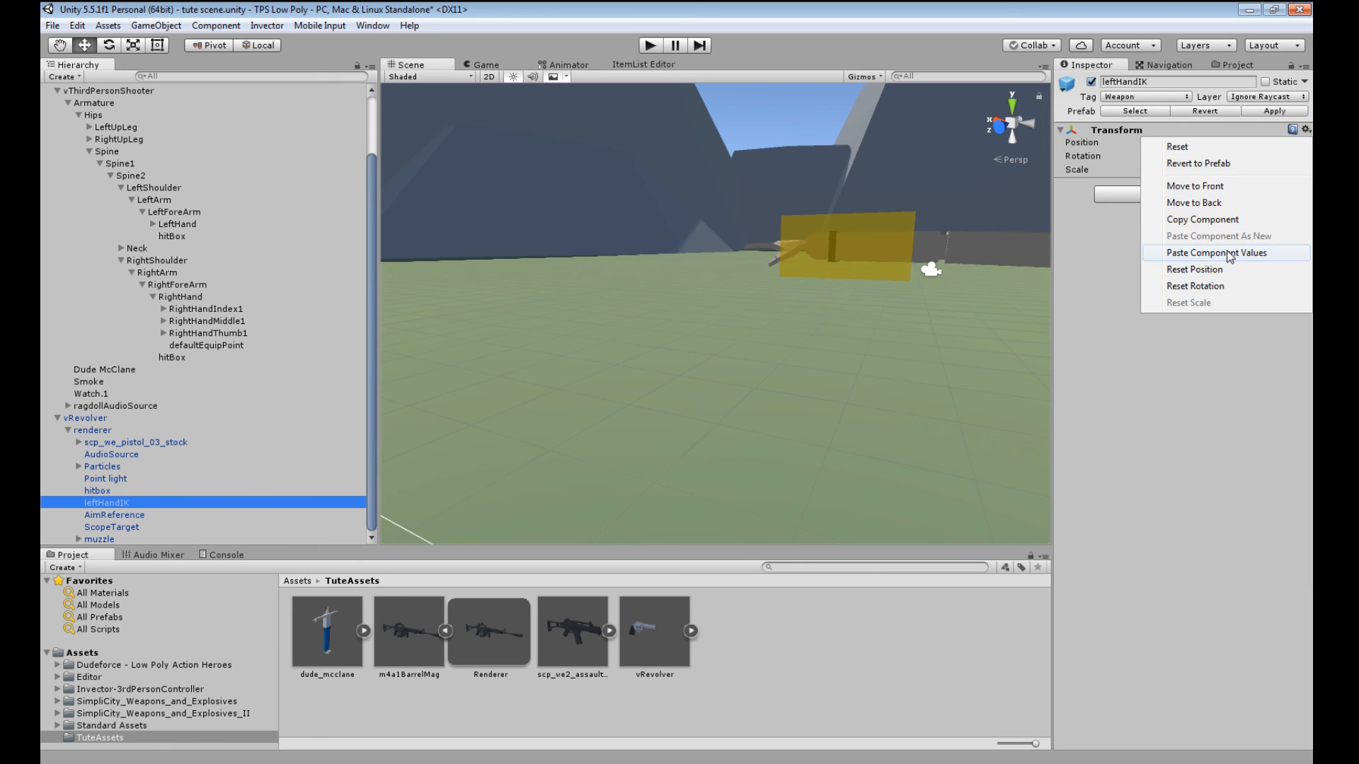
left_click(1230, 257)
left_click(1275, 111)
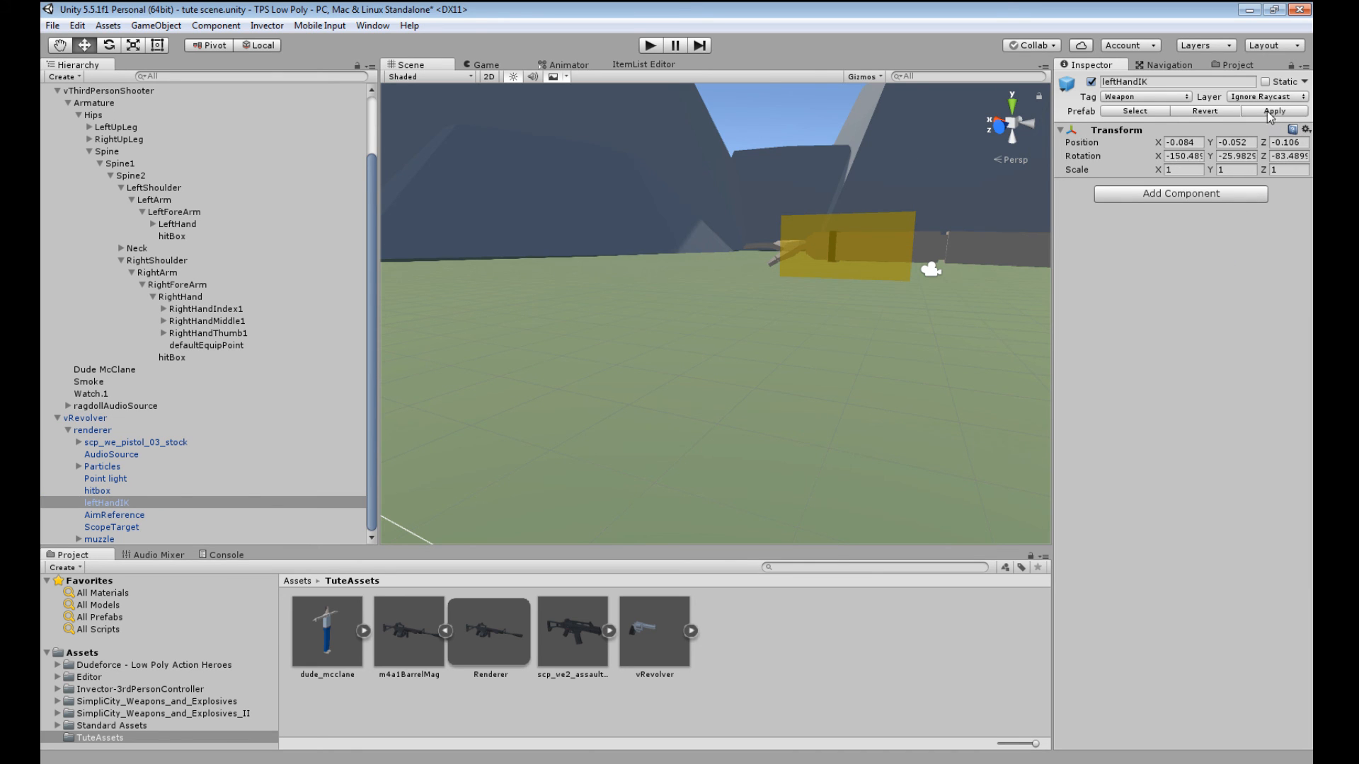
- Delete the vRevolver instance from the scene hierarchy
left_click(86, 419)
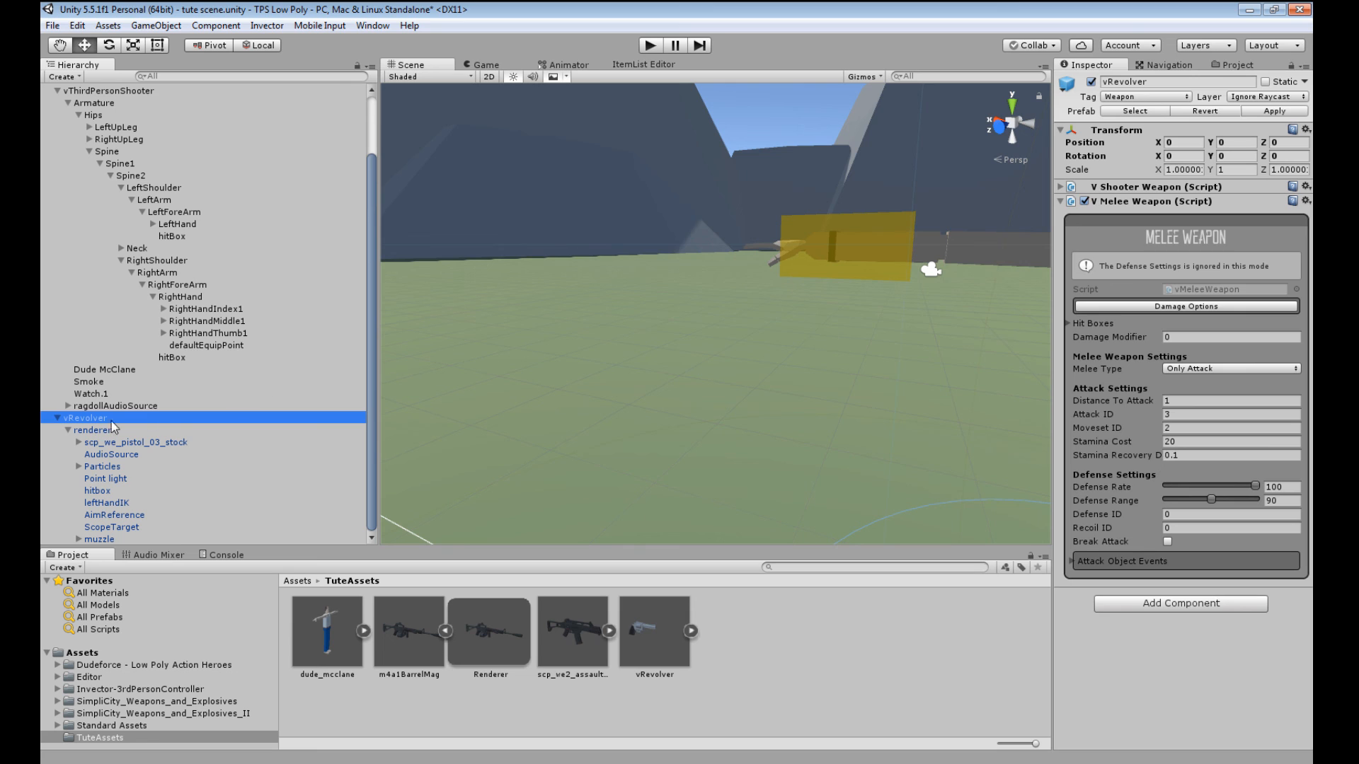
left_click(88, 419)
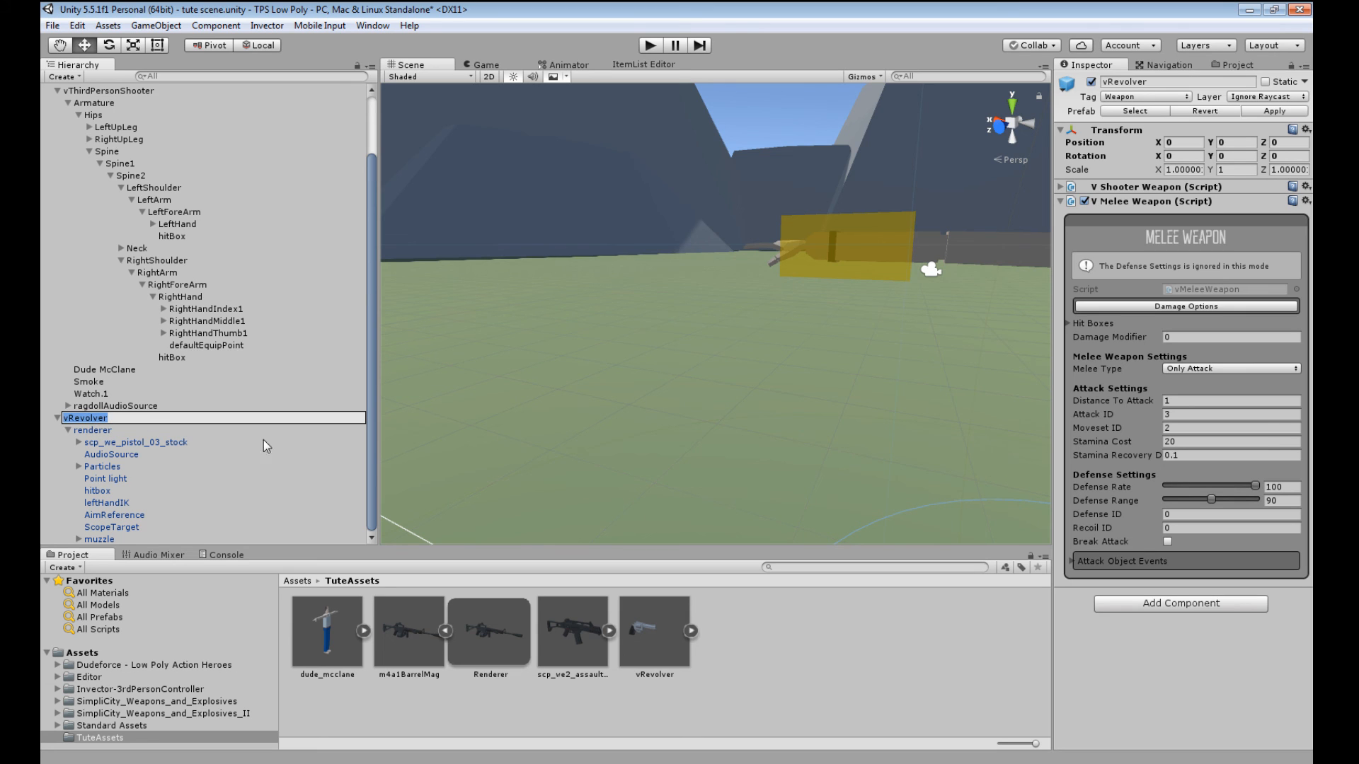
left_click(92, 428)
left_click(90, 421)
key("Delete")
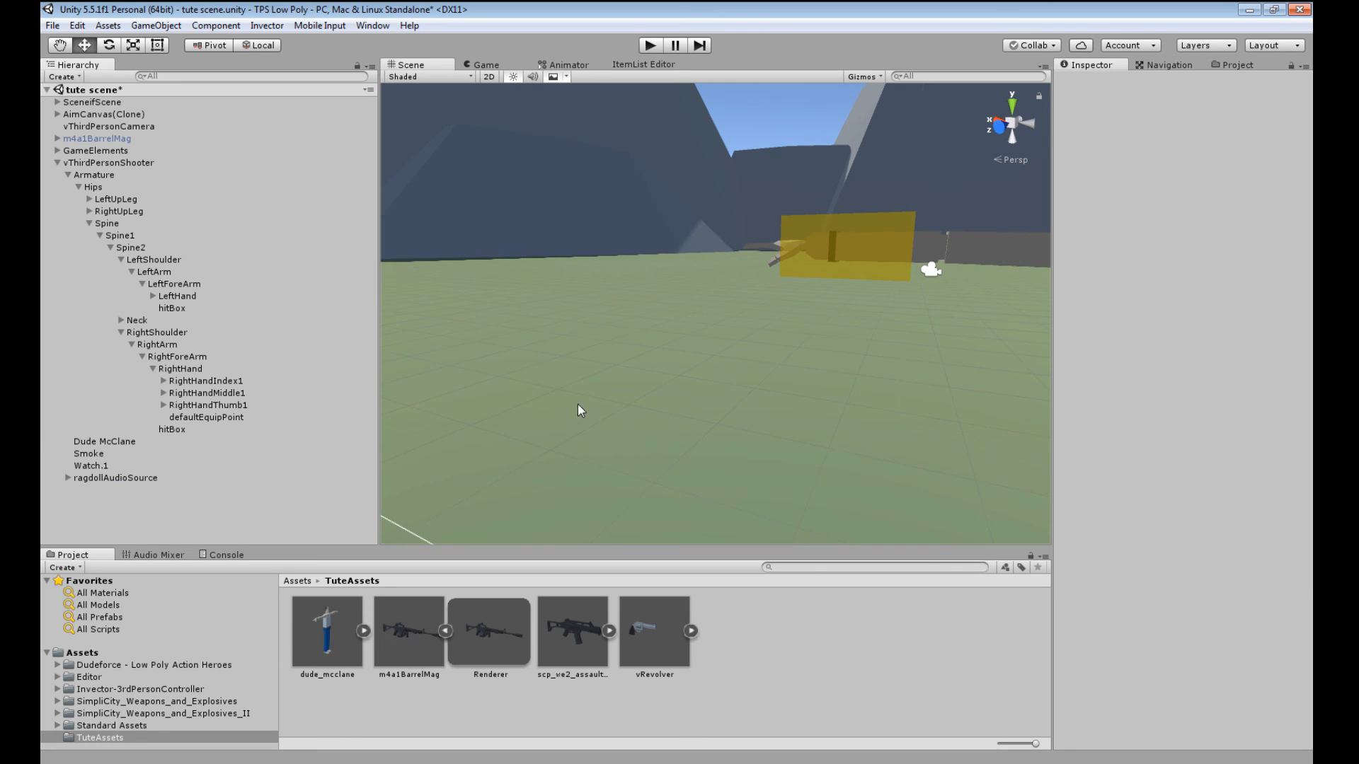
- Playtest the character with the revolver, including reloading and moving, and exit play mode
left_click(651, 45)
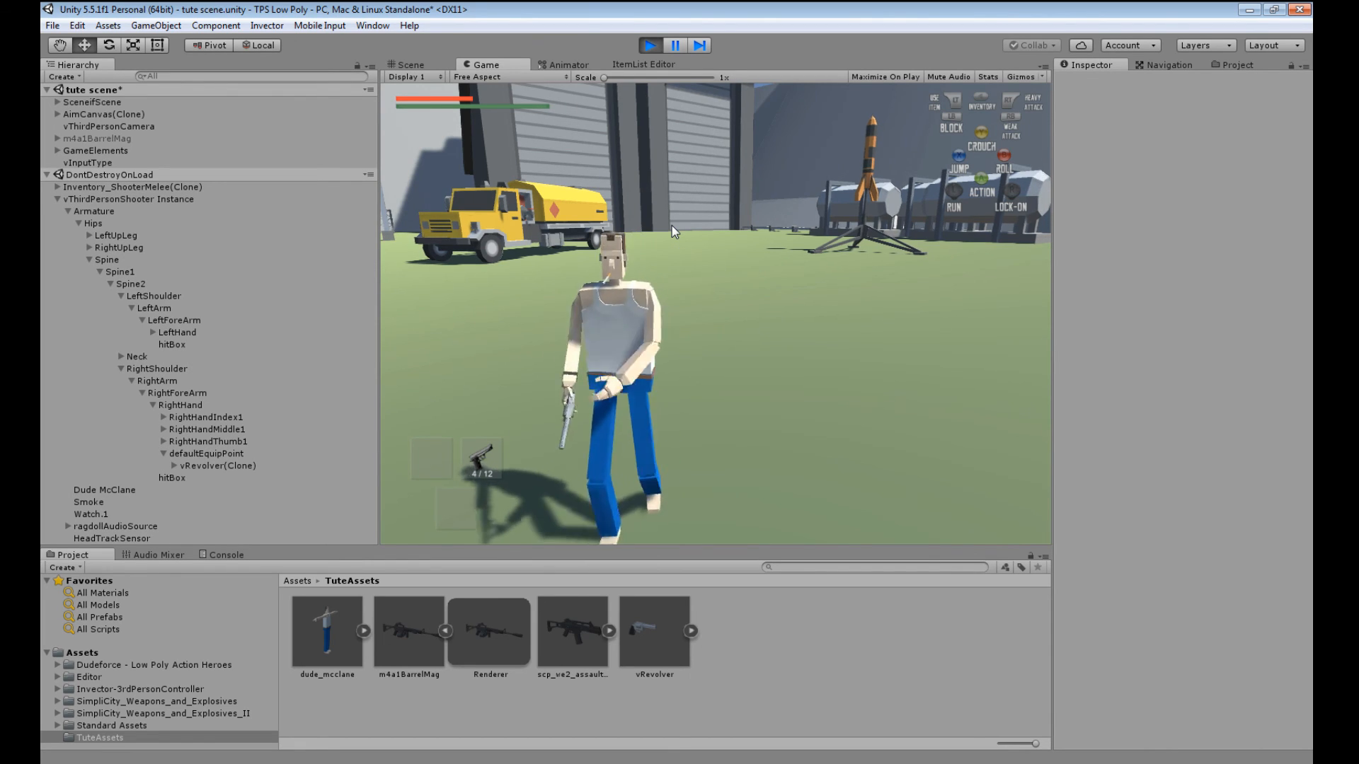
key("r")
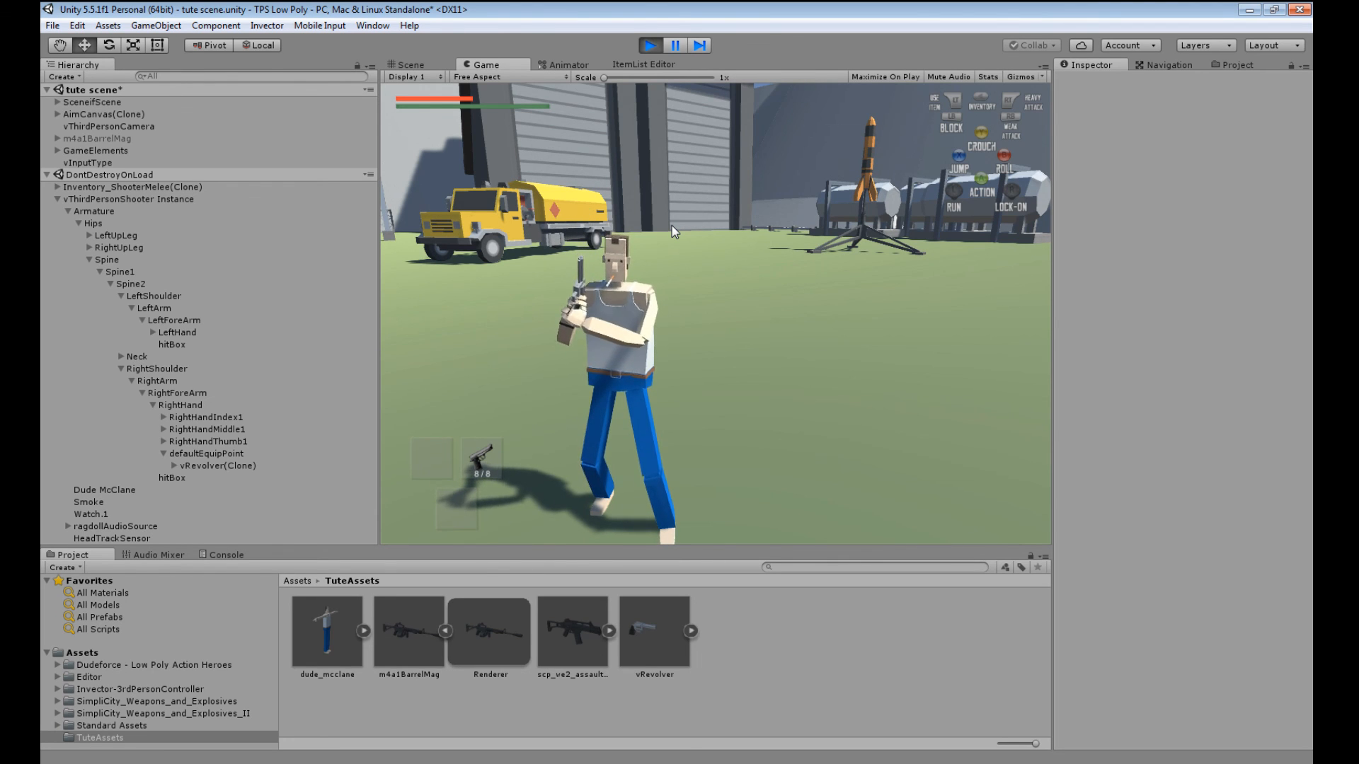
key("d")
left_click(650, 49)
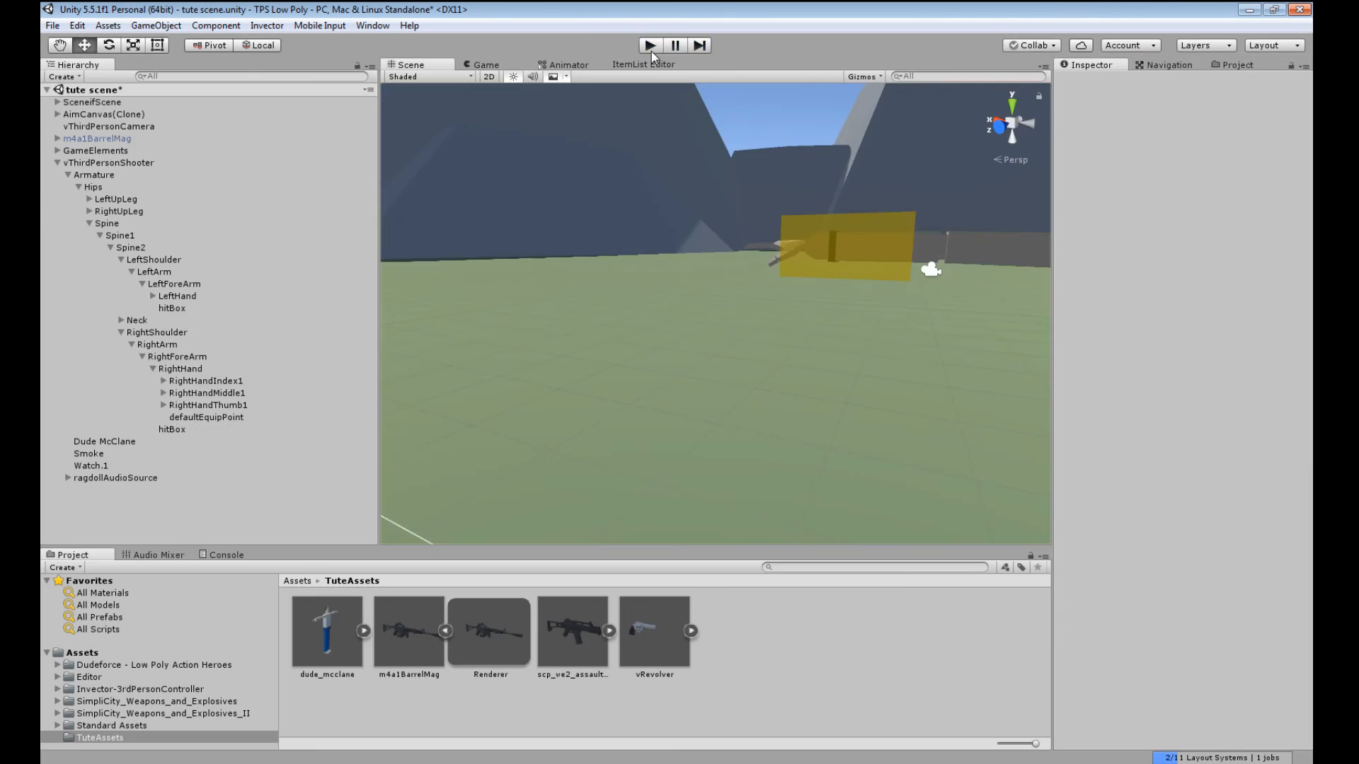
- Review the m4a1BarrelMag prefab's Shooter Weapon settings and the right-hand defaultEquipPoint's Transform
left_click(221, 417)
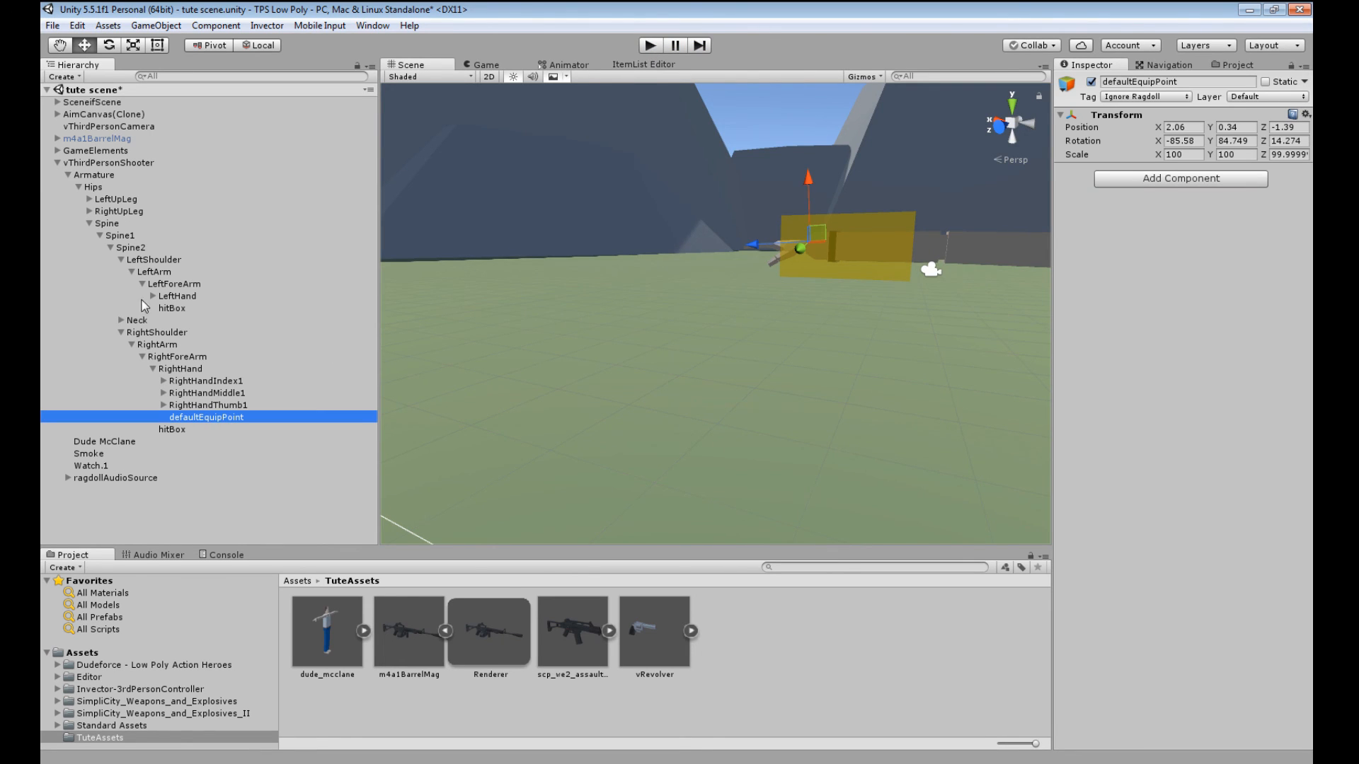
left_click(405, 654)
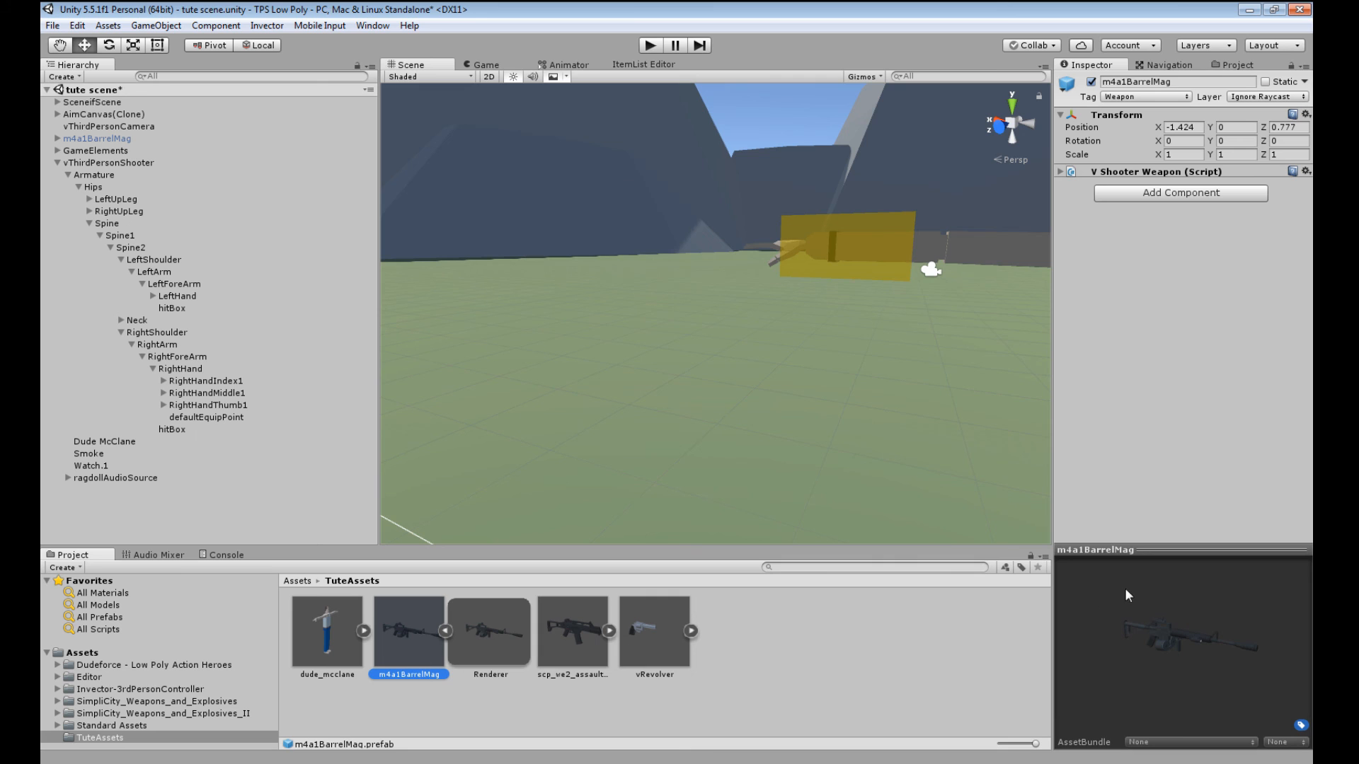
left_click(1066, 173)
scroll(1157, 446, "down", 5)
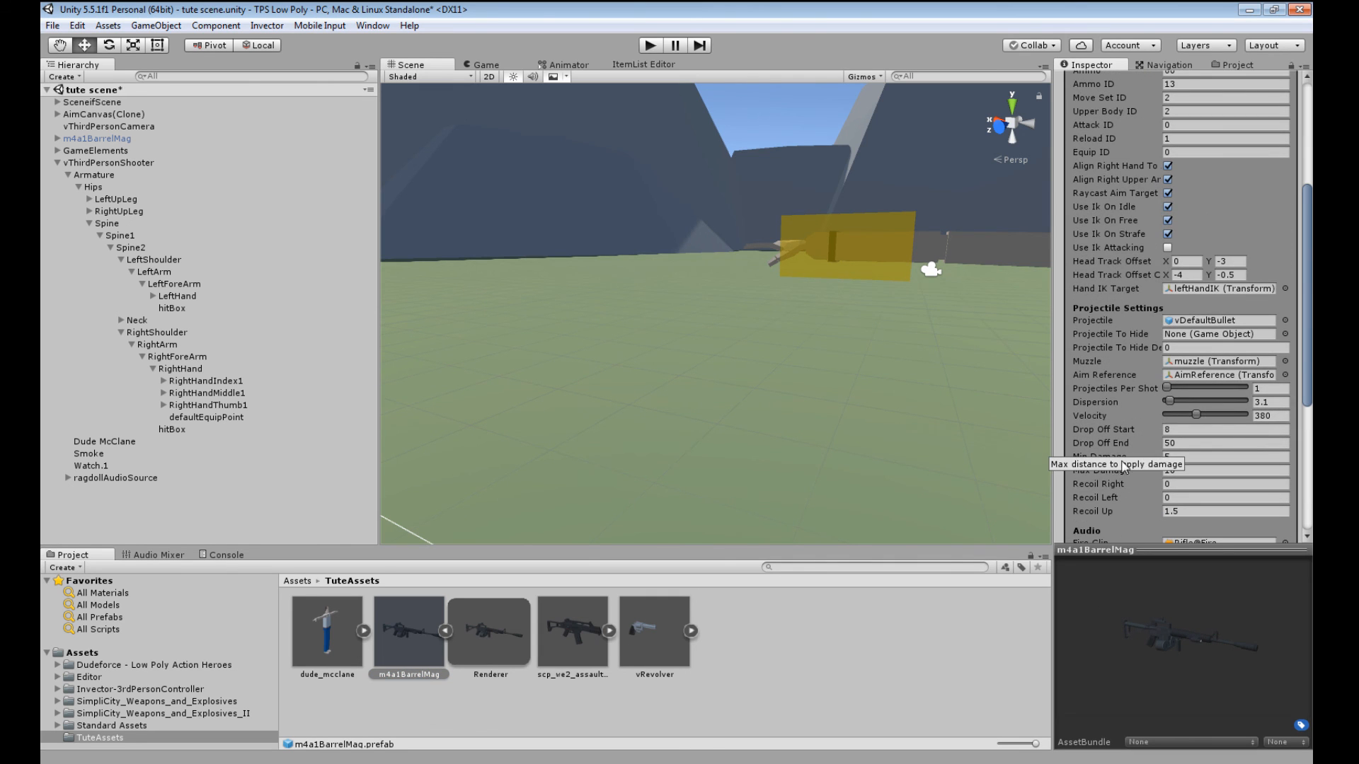
scroll(1140, 426, "down", 5)
scroll(1141, 426, "up", 10)
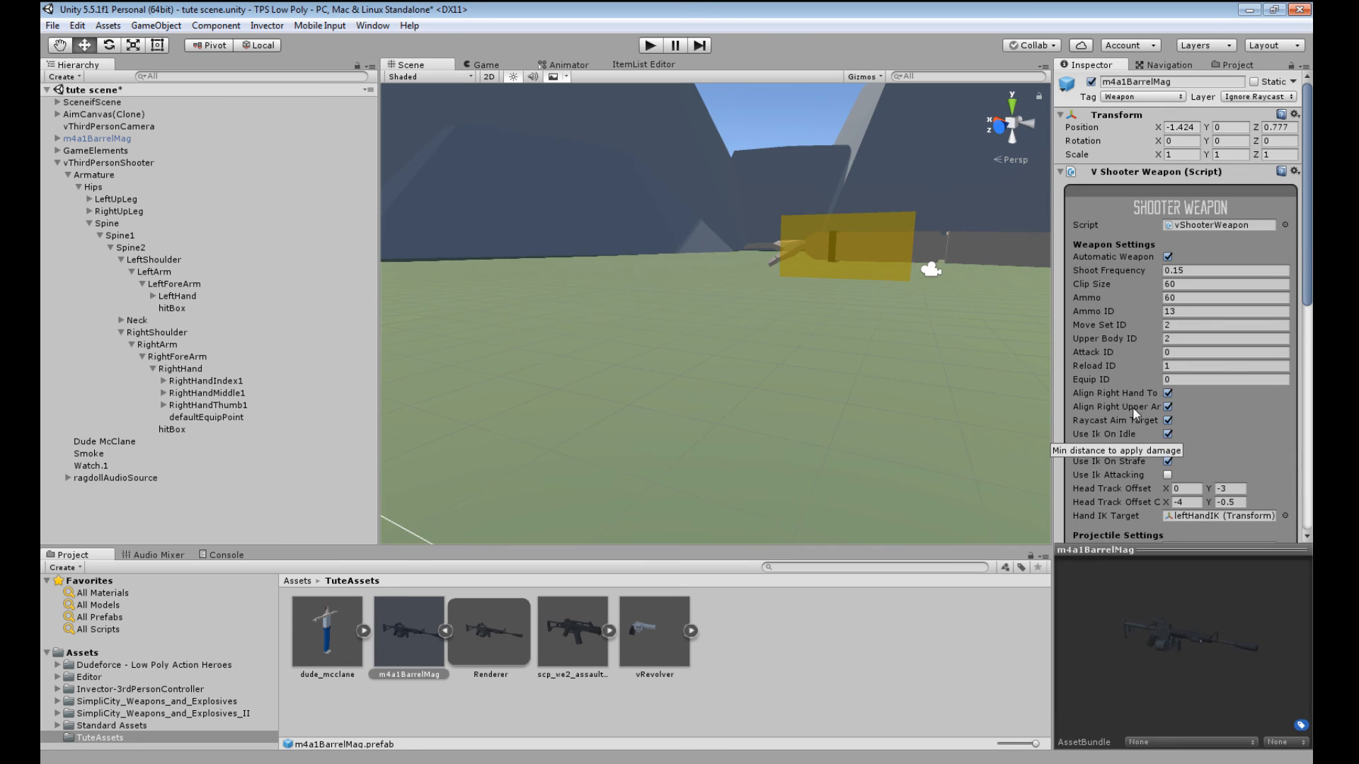
left_click(1062, 172)
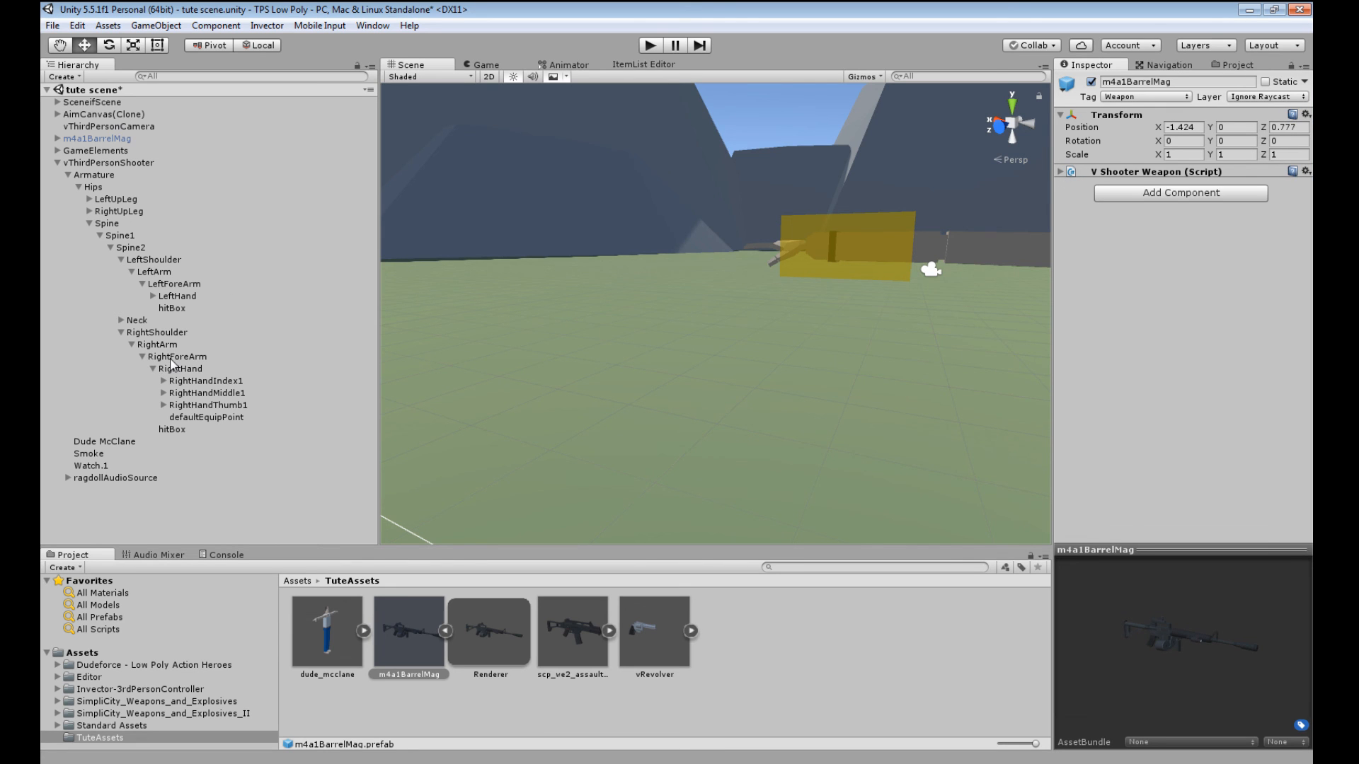
left_click(209, 417)
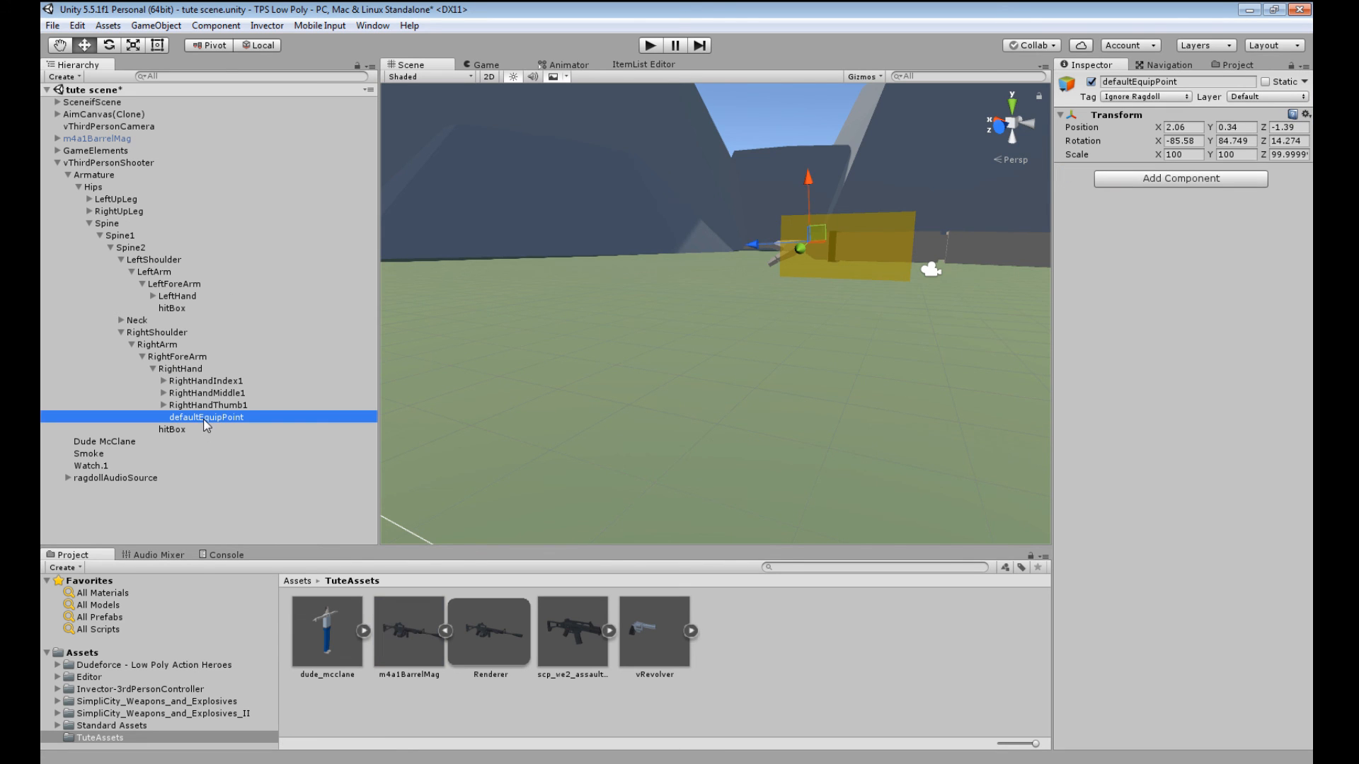
- Create a custom handler named m4a1BarrelMag for the RightArm equip point in vThirdPersonShooter's Item Manager
left_click(119, 164)
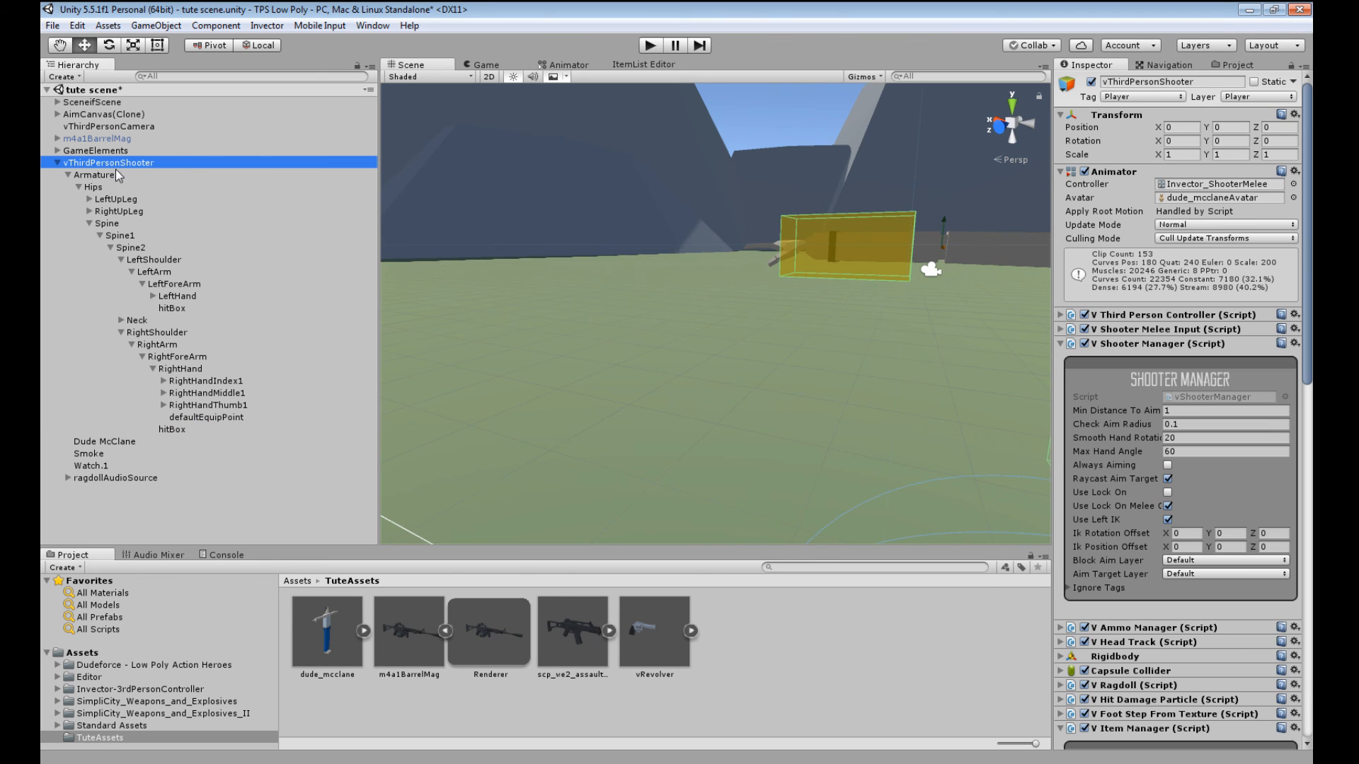
left_click(1061, 344)
scroll(1111, 517, "down", 5)
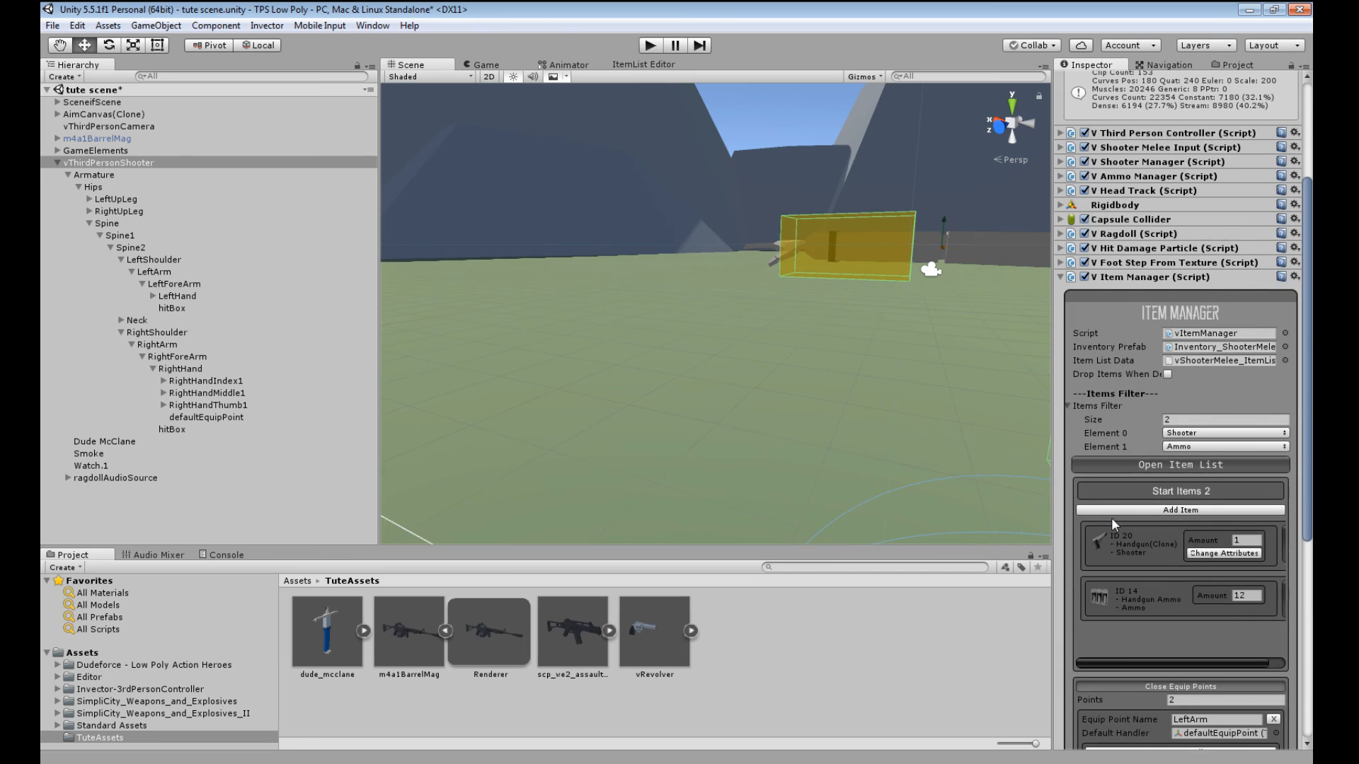
left_click_drag(1307, 517, 1308, 700)
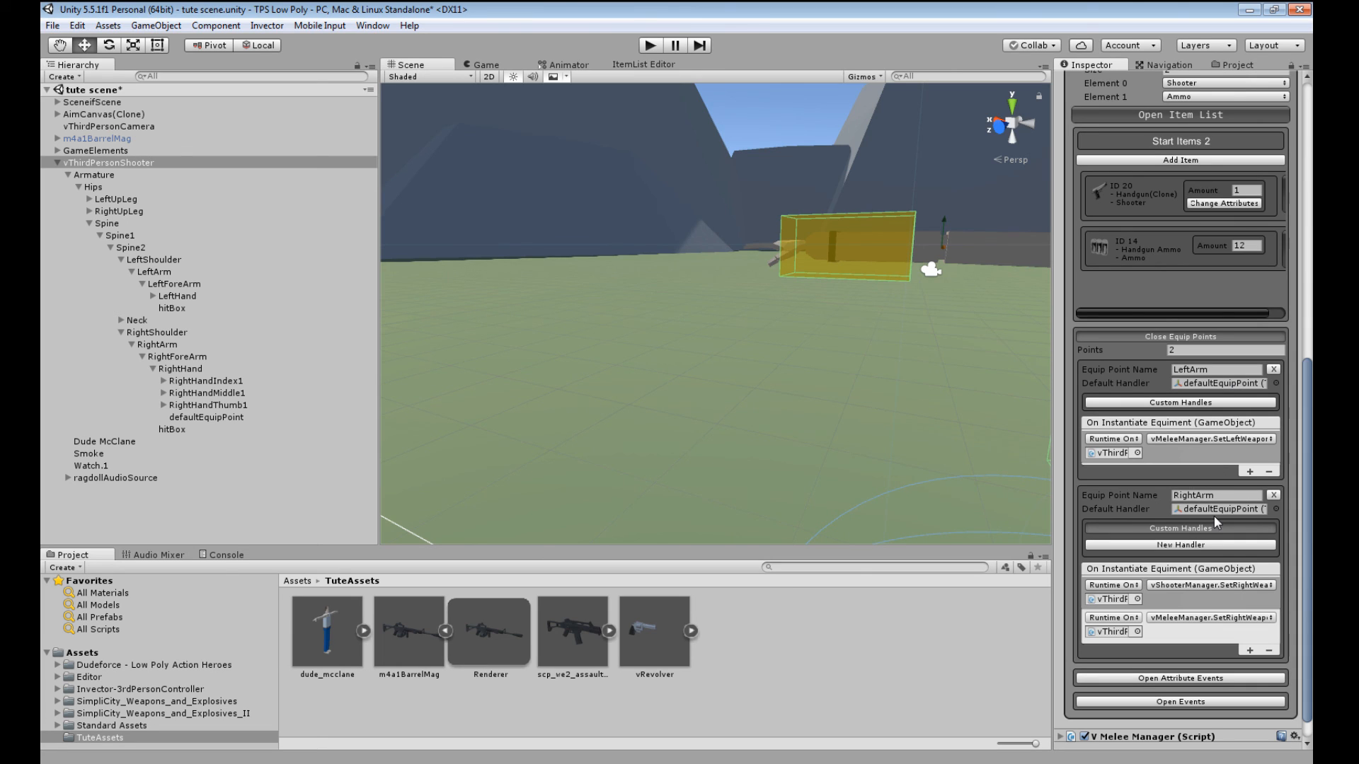
left_click(1185, 546)
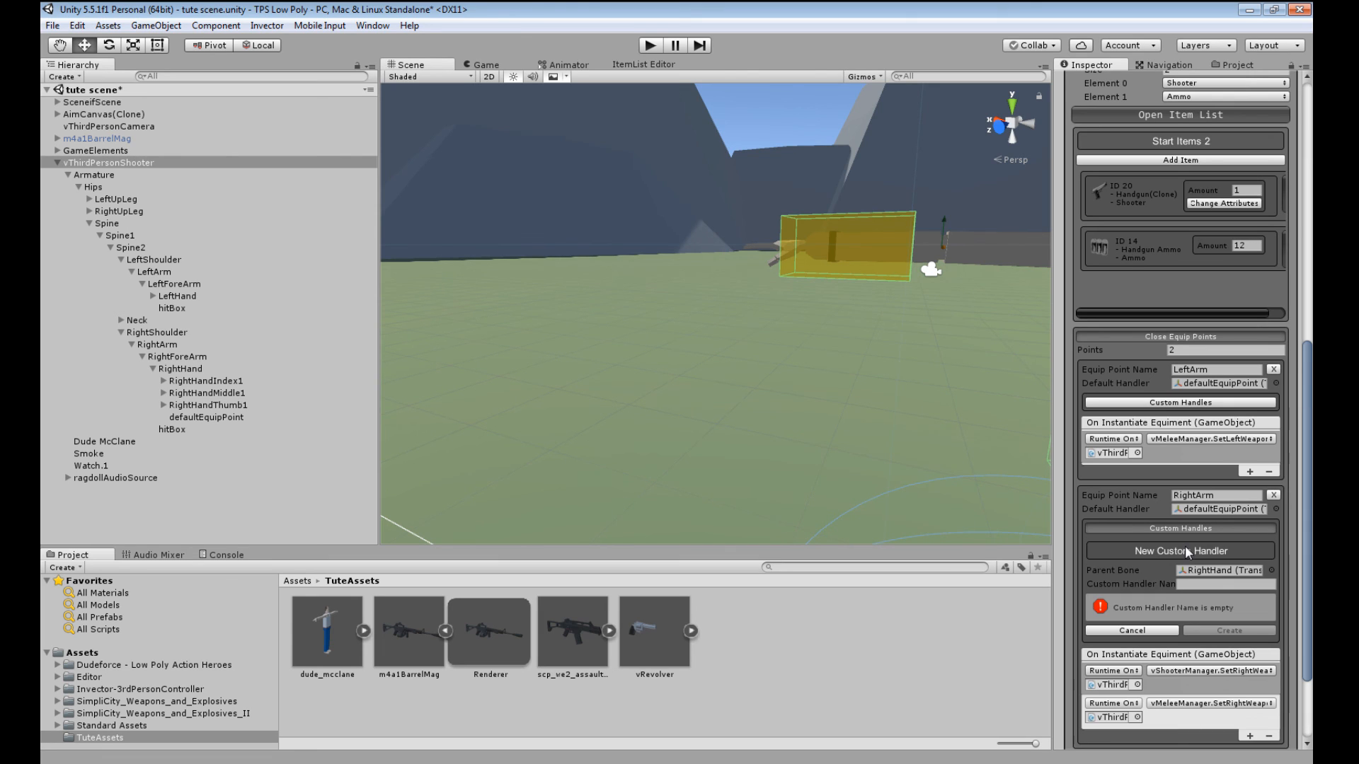
left_click(1218, 585)
type("m4a1")
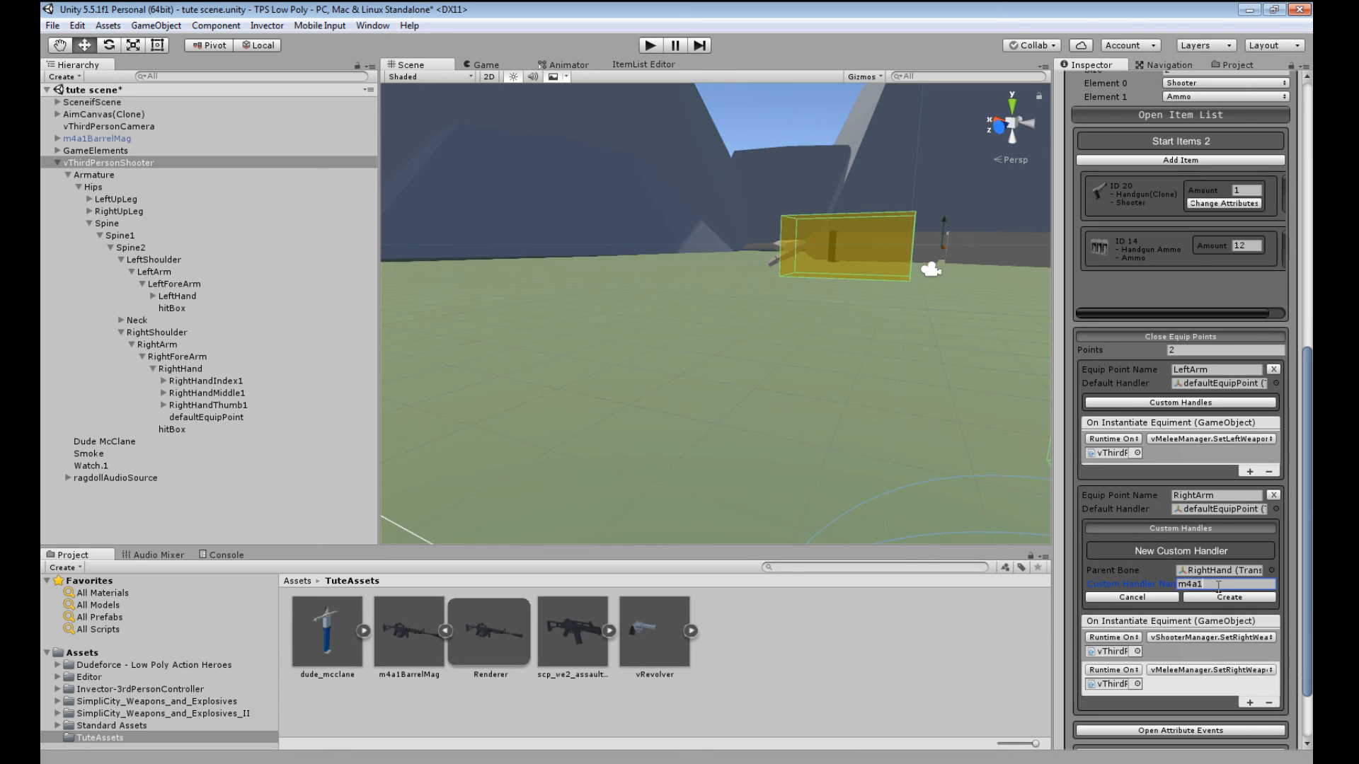
type("BarrelMag")
left_click(1216, 598)
- Copy the right-hand defaultEquipPoint's Transform values onto the m4a1BarrelMag handler under RightHand and compare the two
left_click(191, 430)
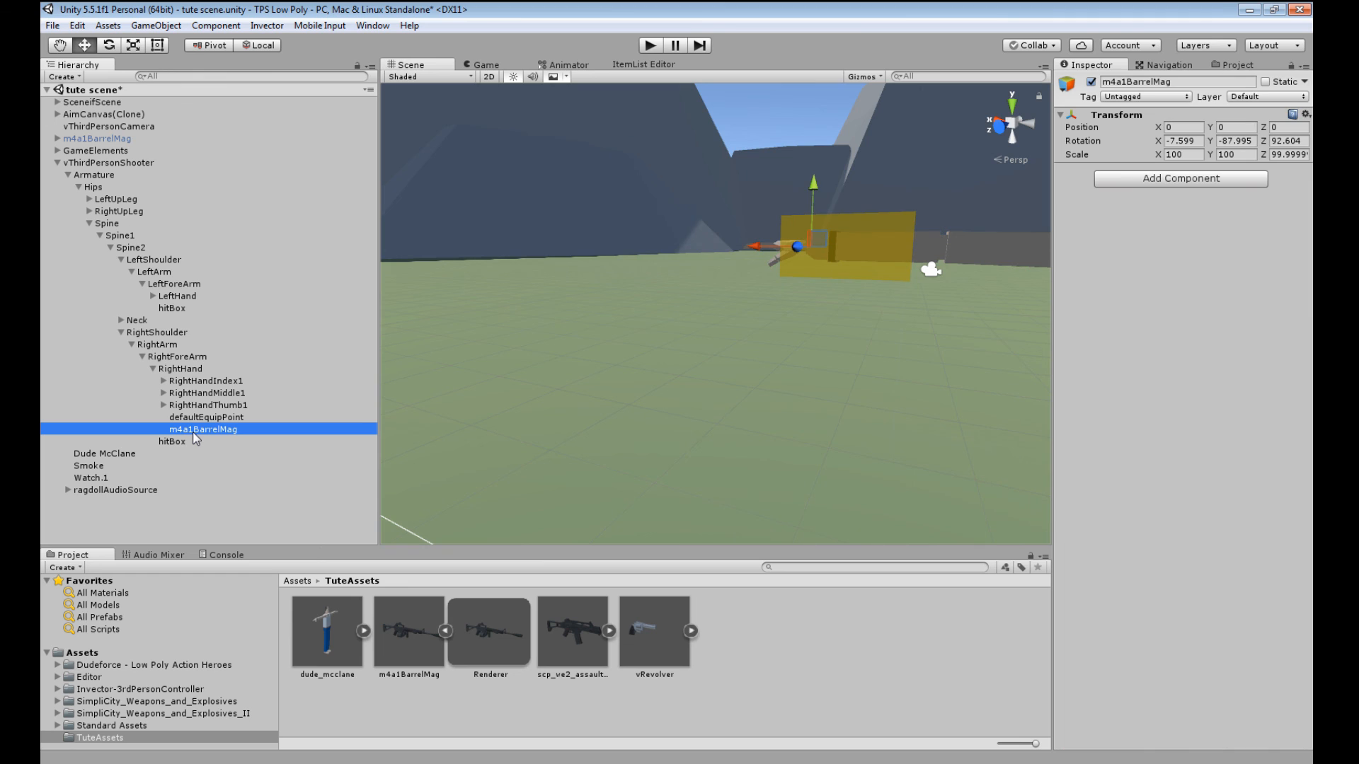
left_click(220, 417)
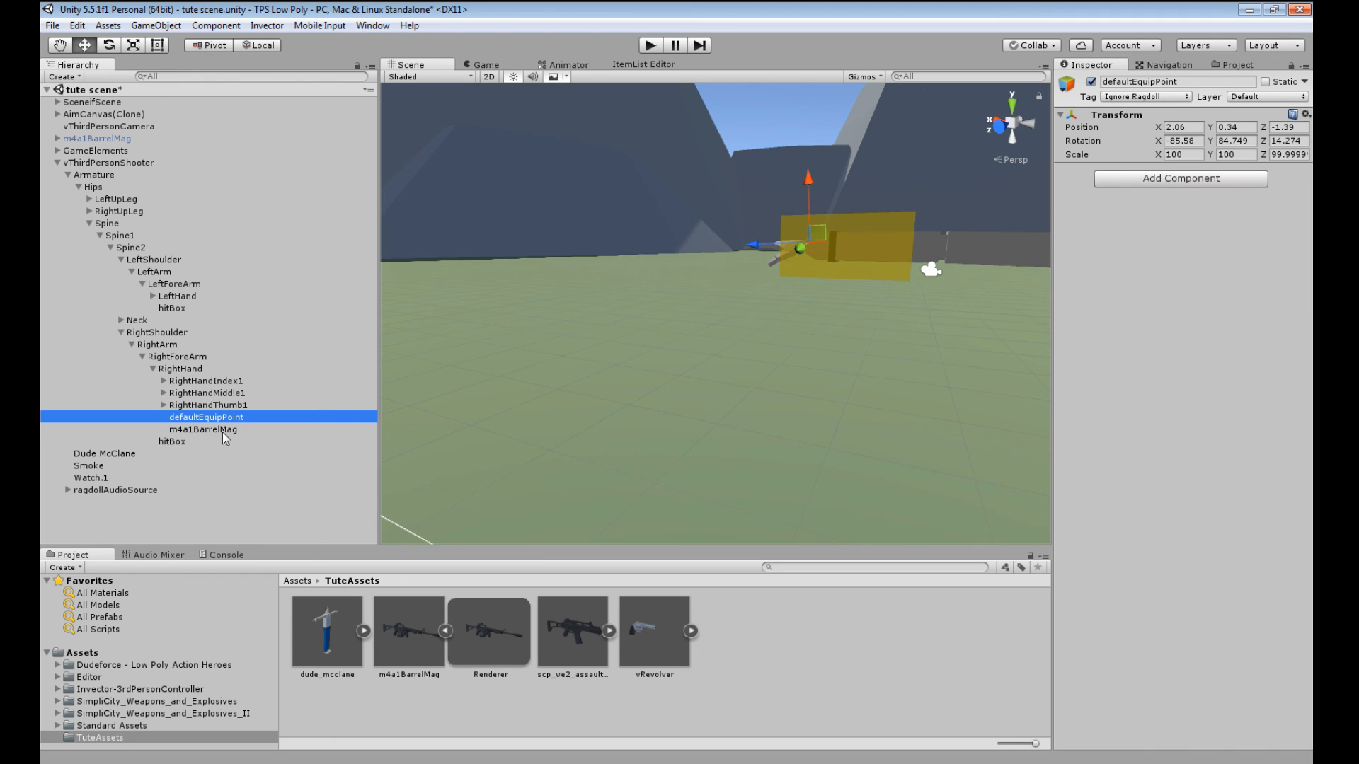
left_click(223, 431)
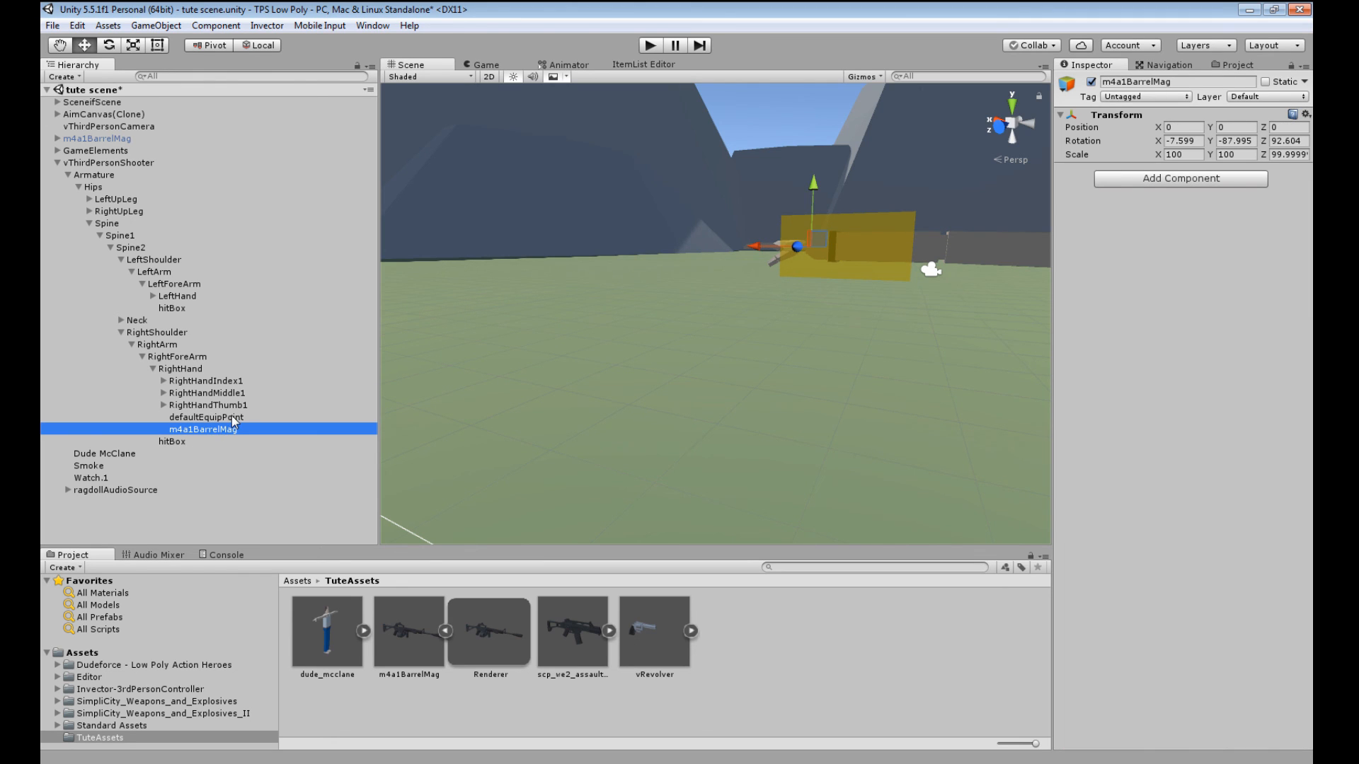
left_click(231, 417)
left_click(1306, 116)
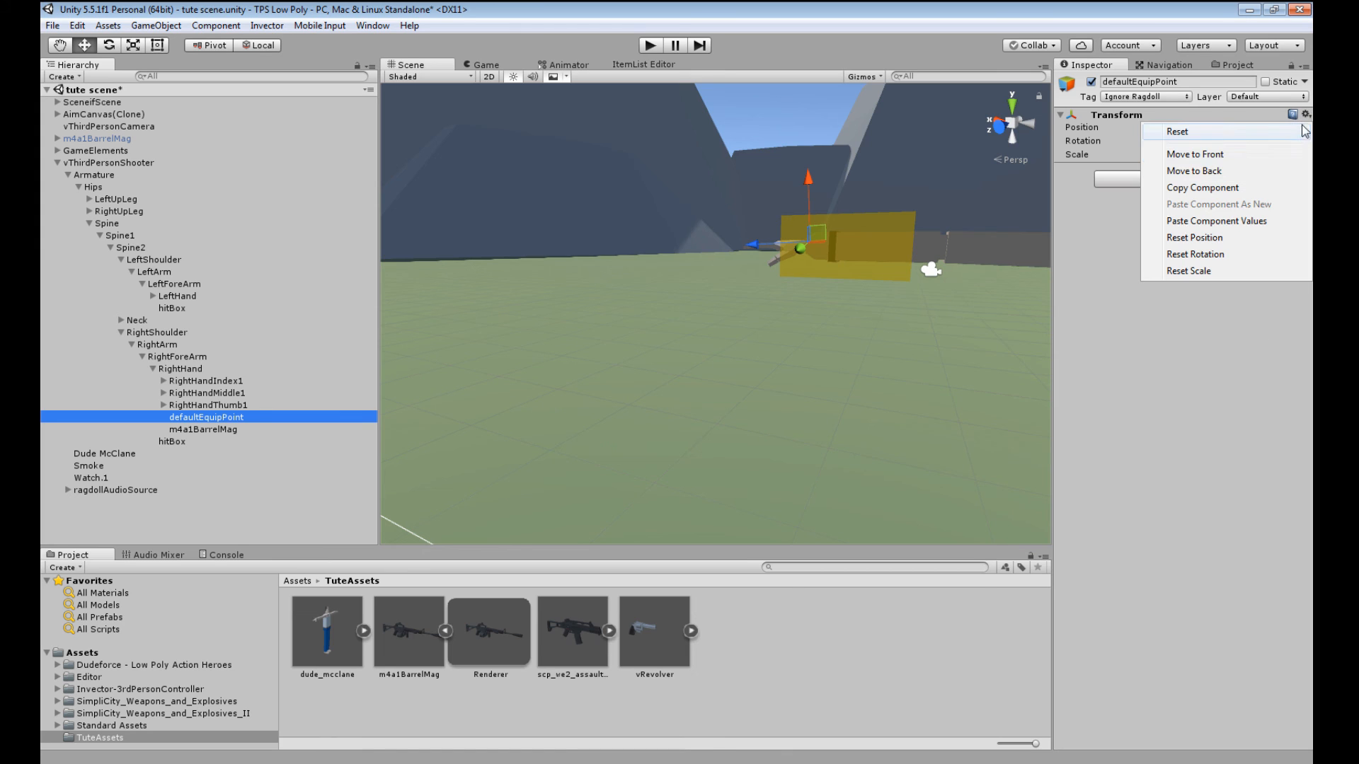
left_click(1207, 200)
left_click(230, 429)
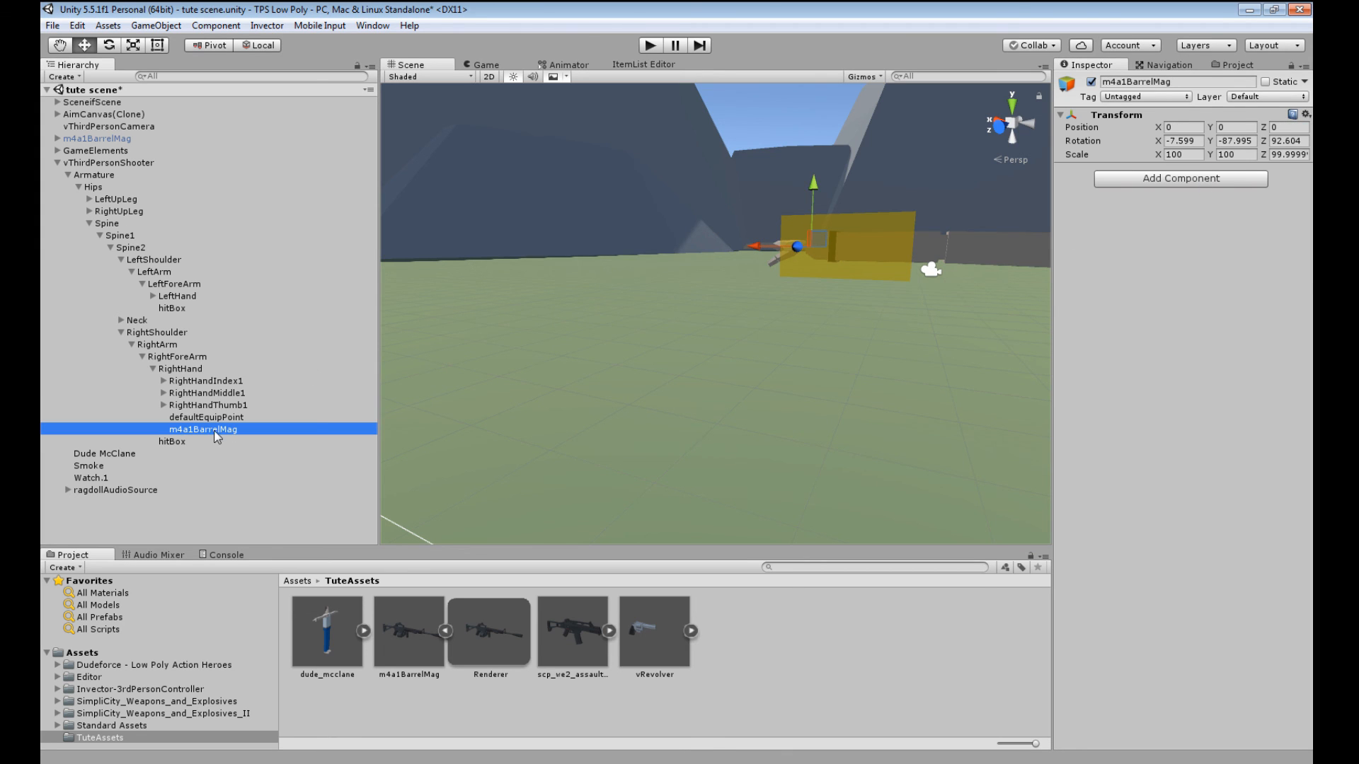
left_click(1307, 117)
left_click(1240, 220)
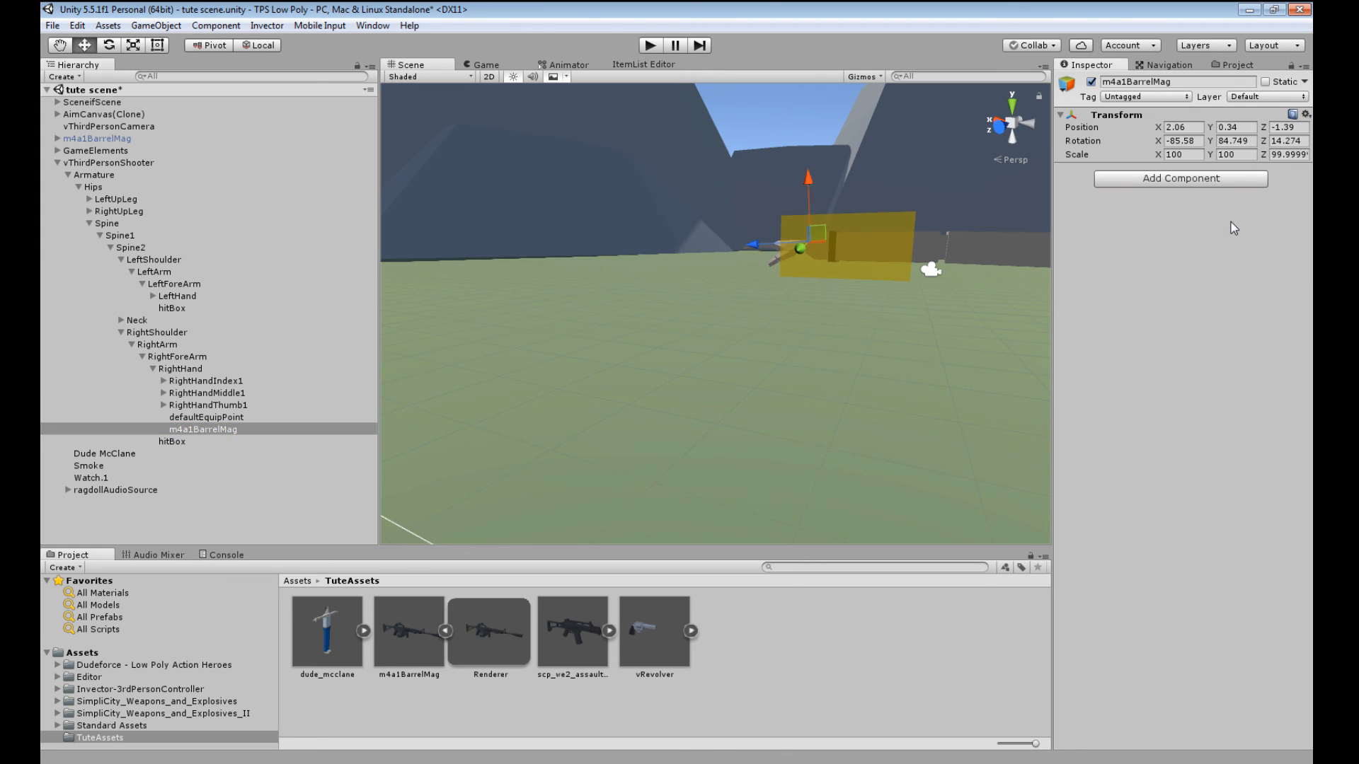
left_click(198, 415)
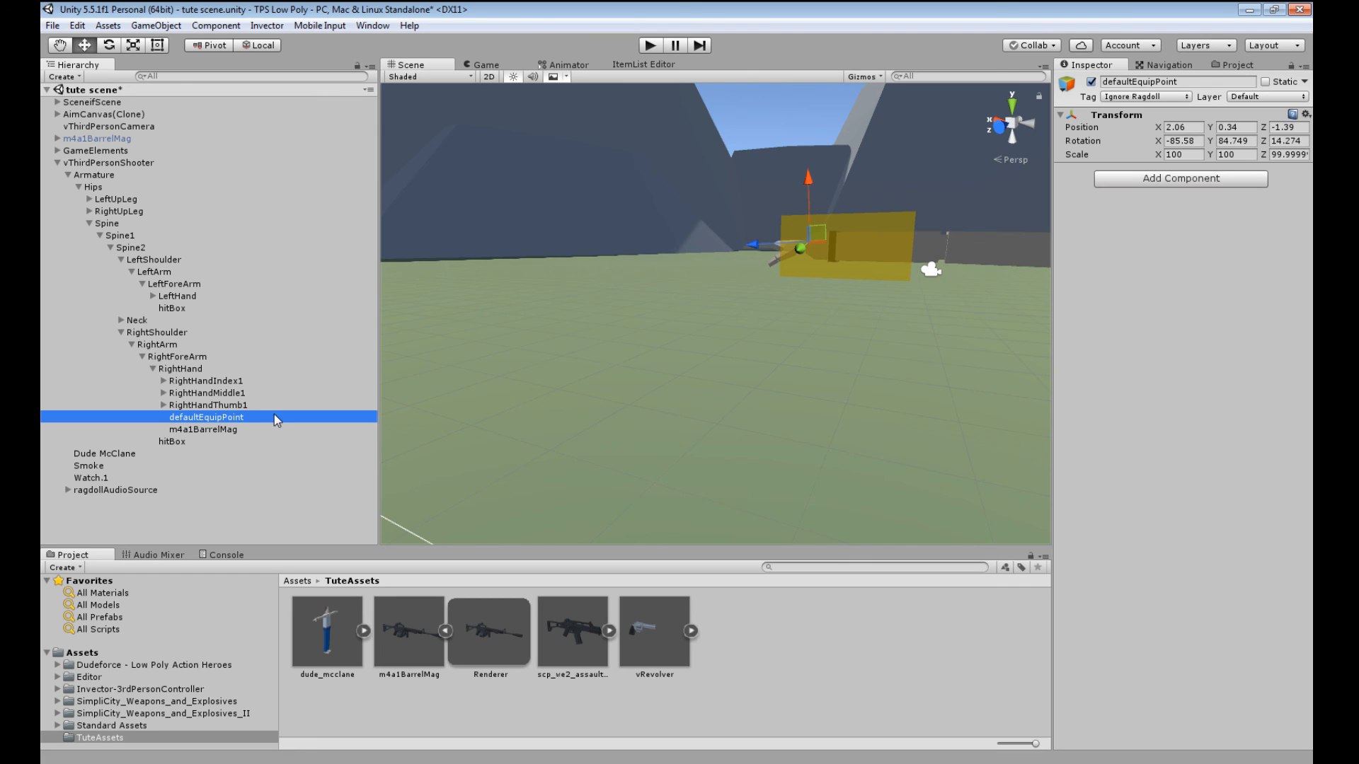
left_click(209, 428)
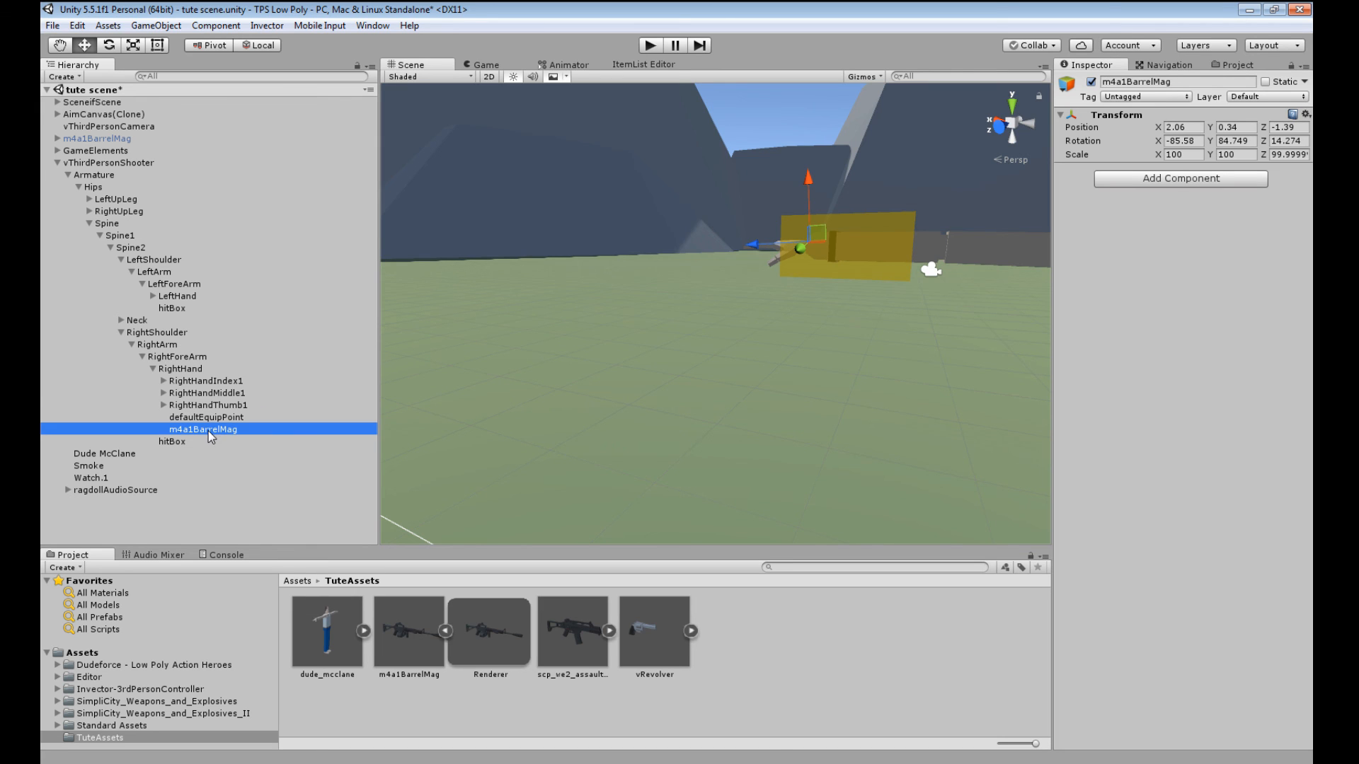
- Open vThirdPersonShooter's item list and examine the m4a1 With Barrel Mag item's settings, including its Custom Equip Point name
left_click(103, 162)
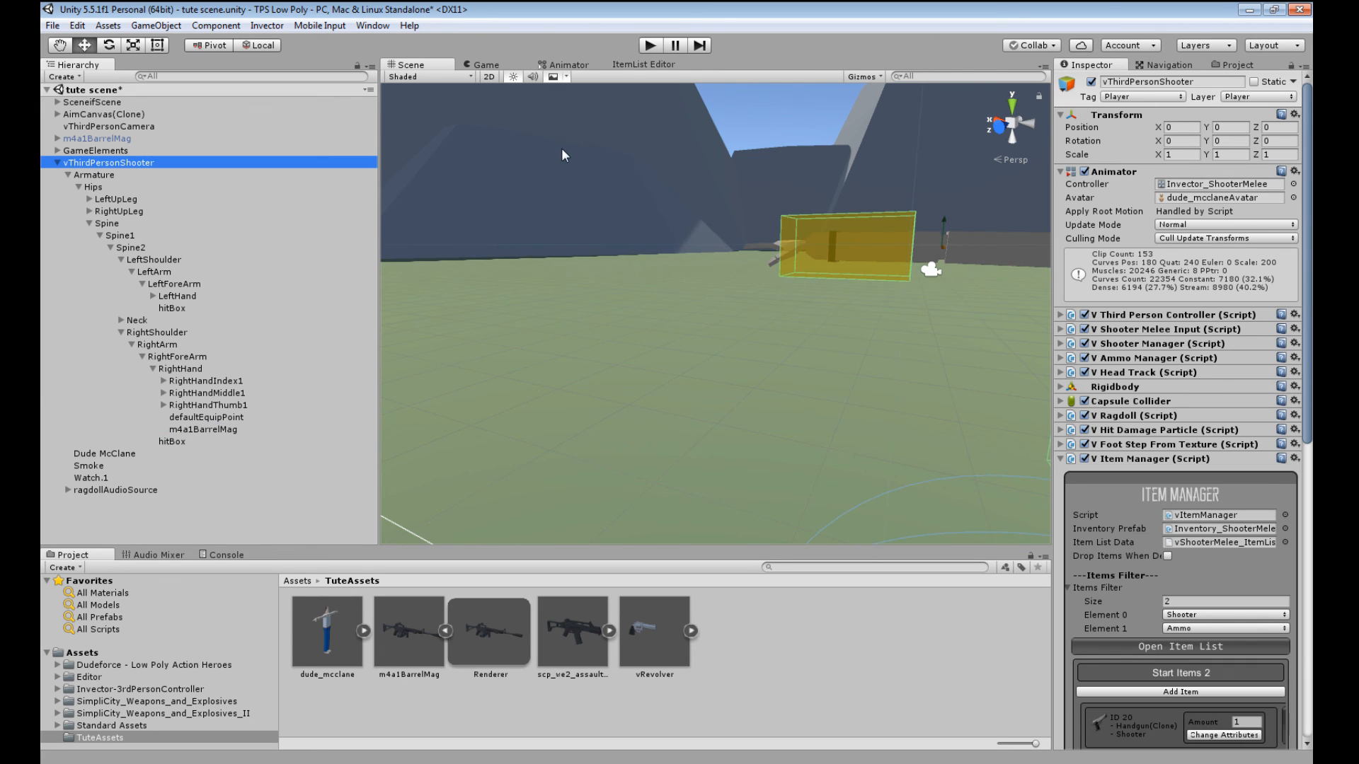
scroll(1144, 601, "down", 3)
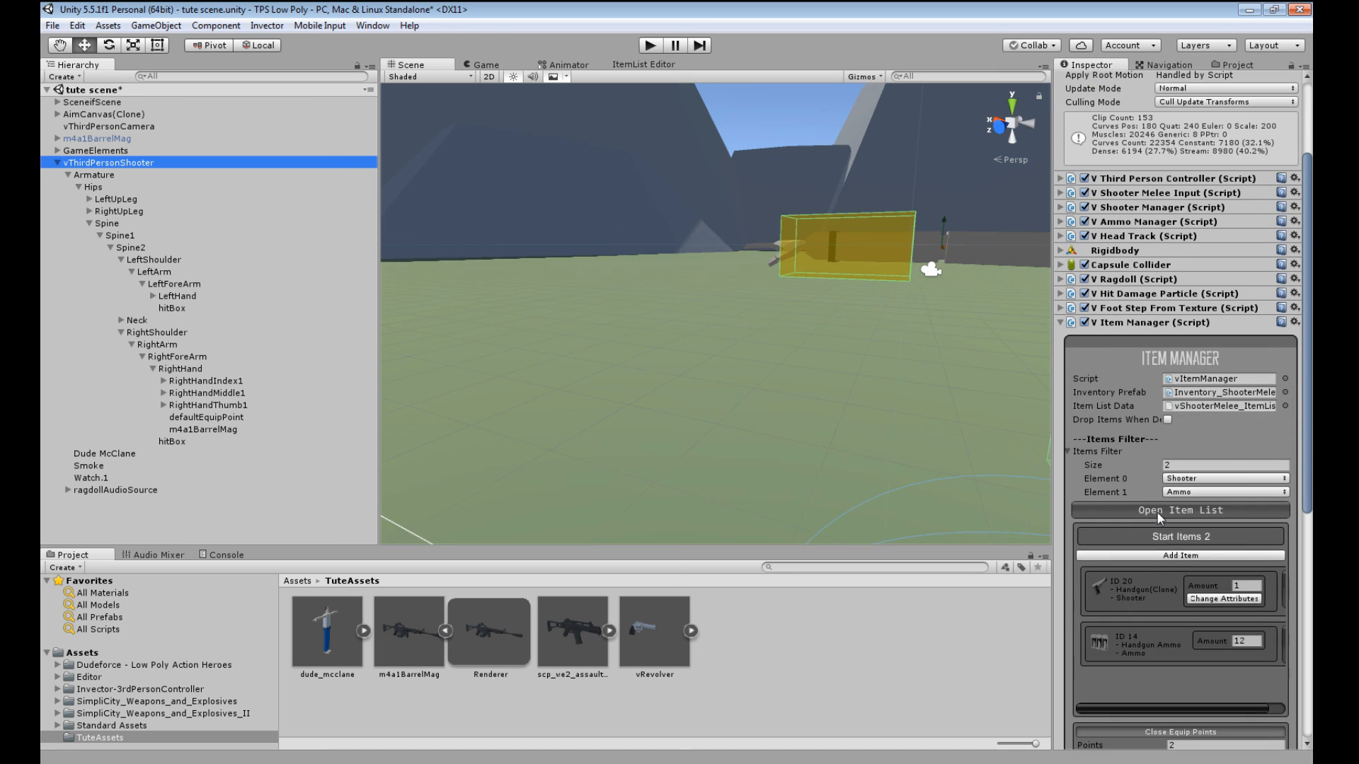
left_click(1153, 509)
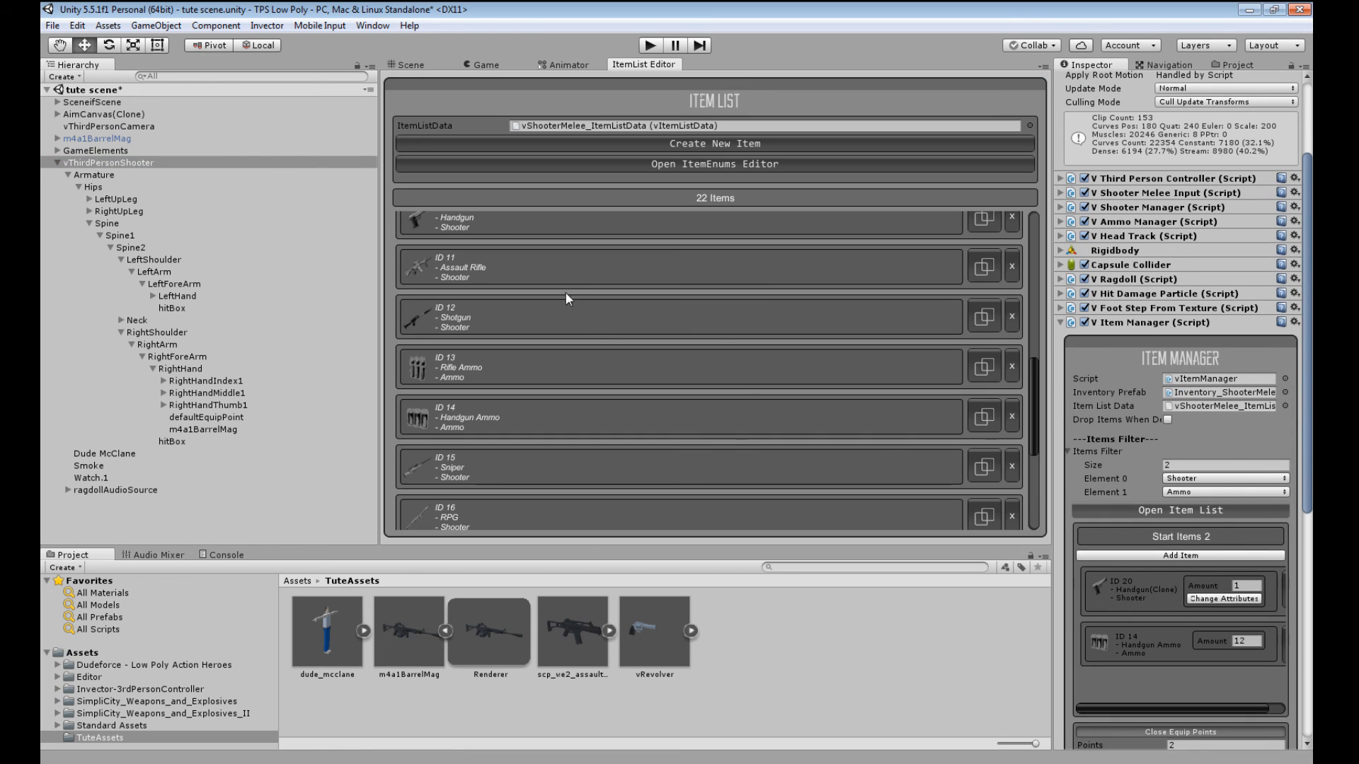
scroll(587, 333, "down", 5)
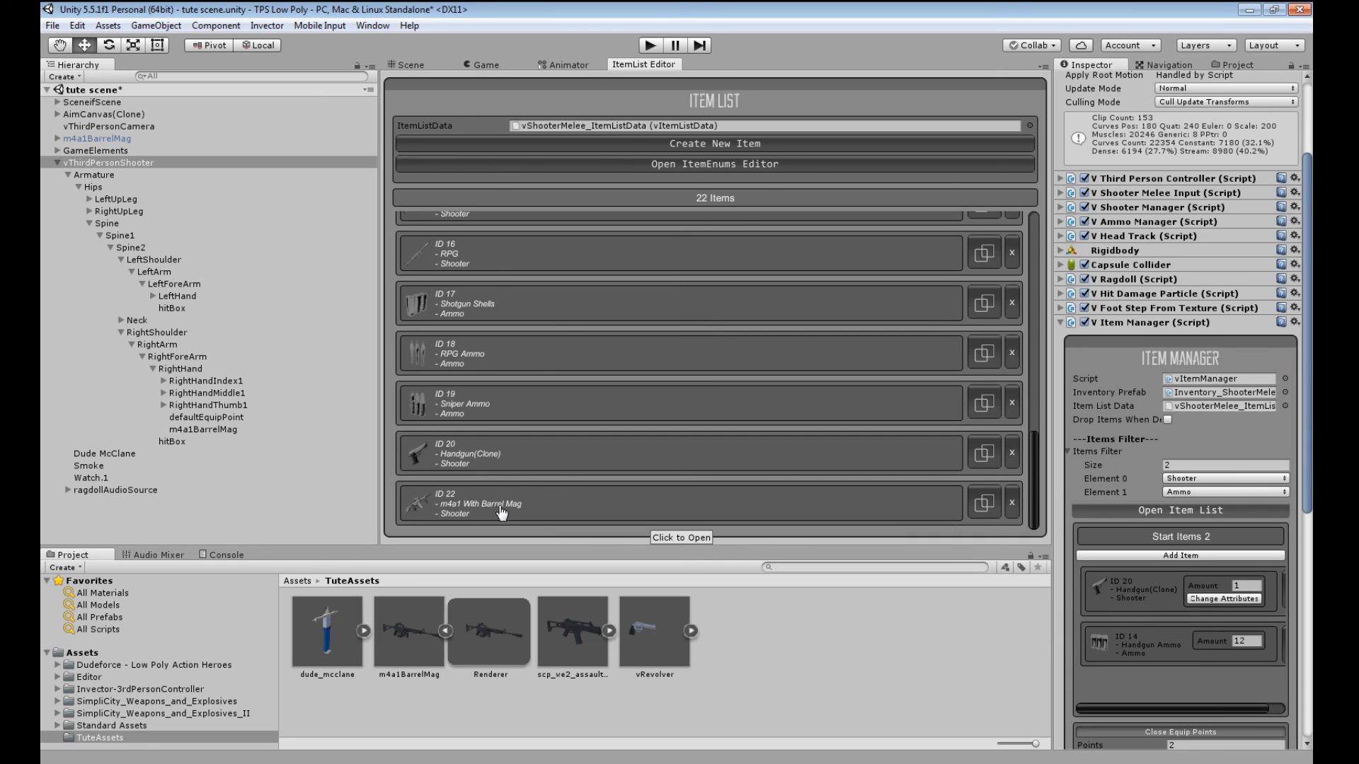
left_click(574, 517)
scroll(710, 431, "down", 5)
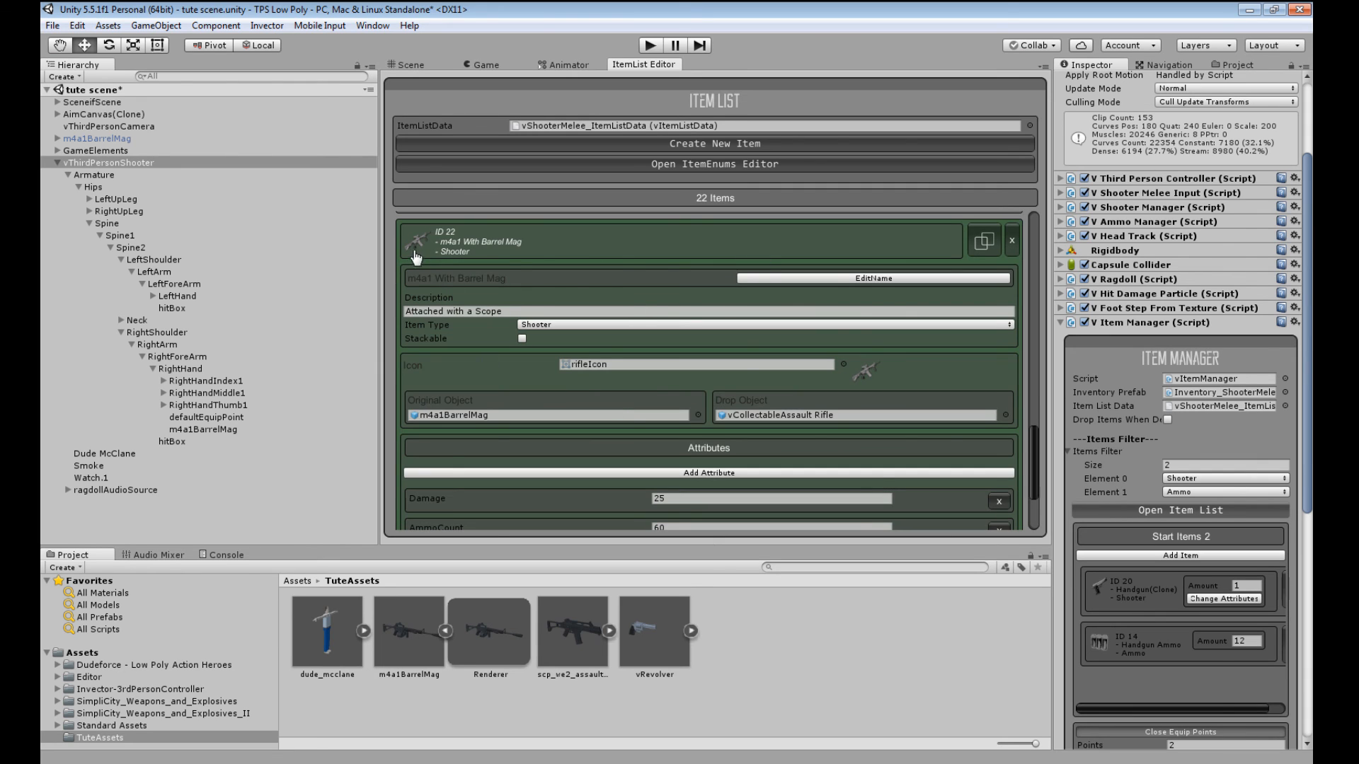
scroll(626, 270, "down", 3)
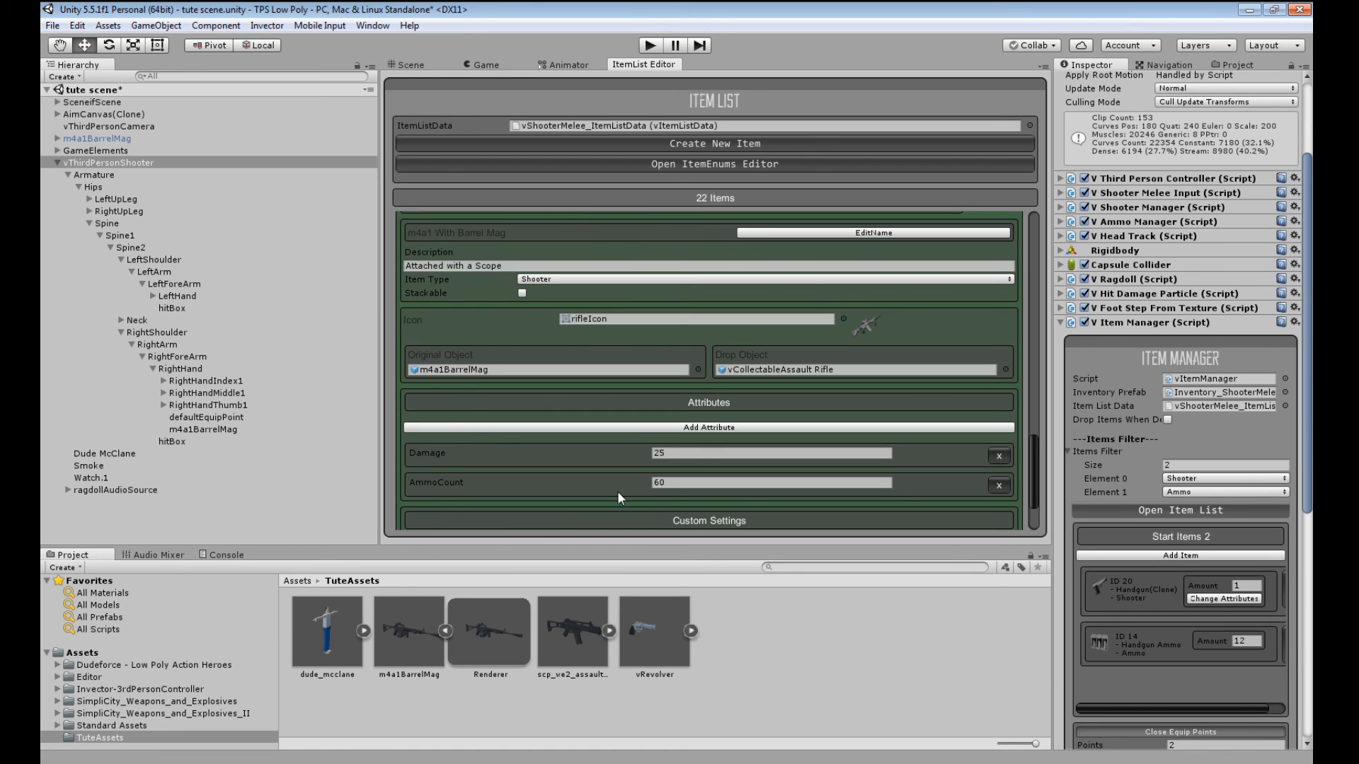
scroll(651, 467, "down", 3)
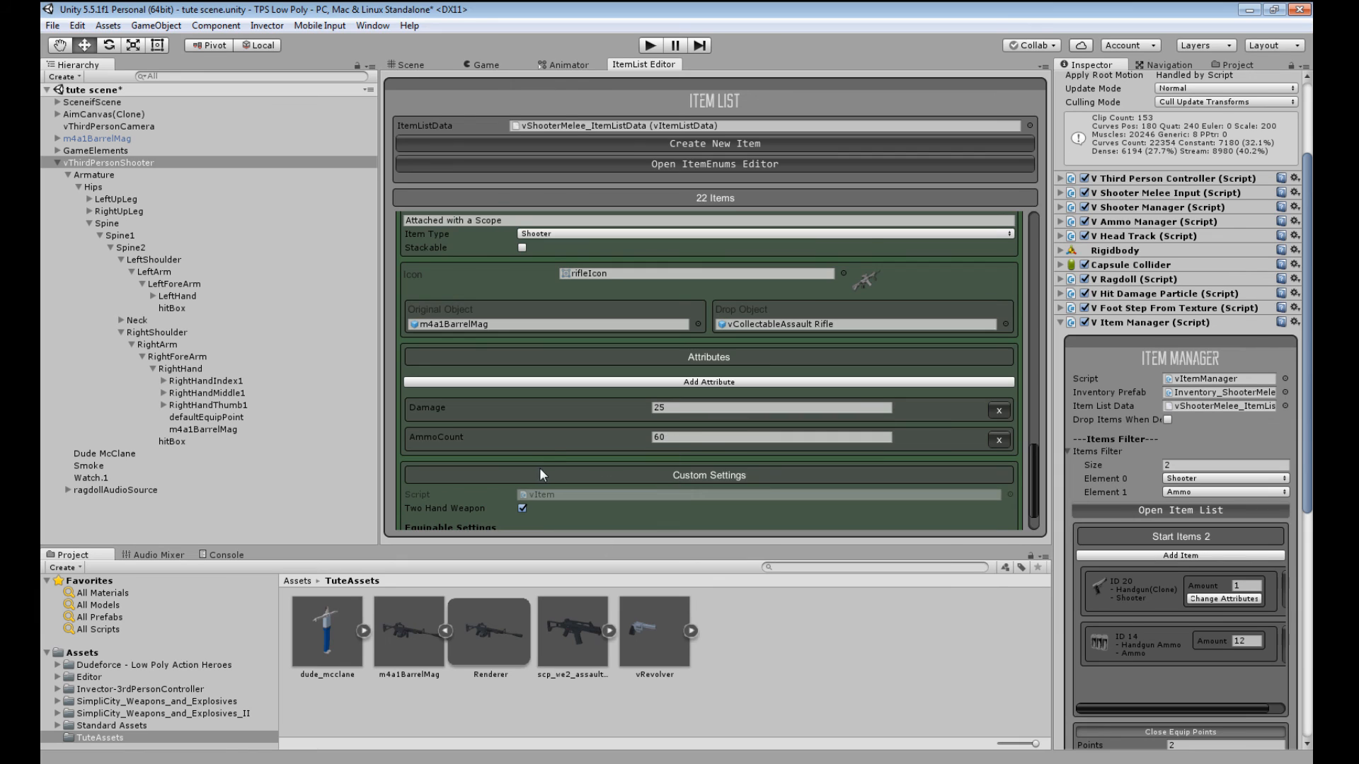
scroll(539, 468, "down", 3)
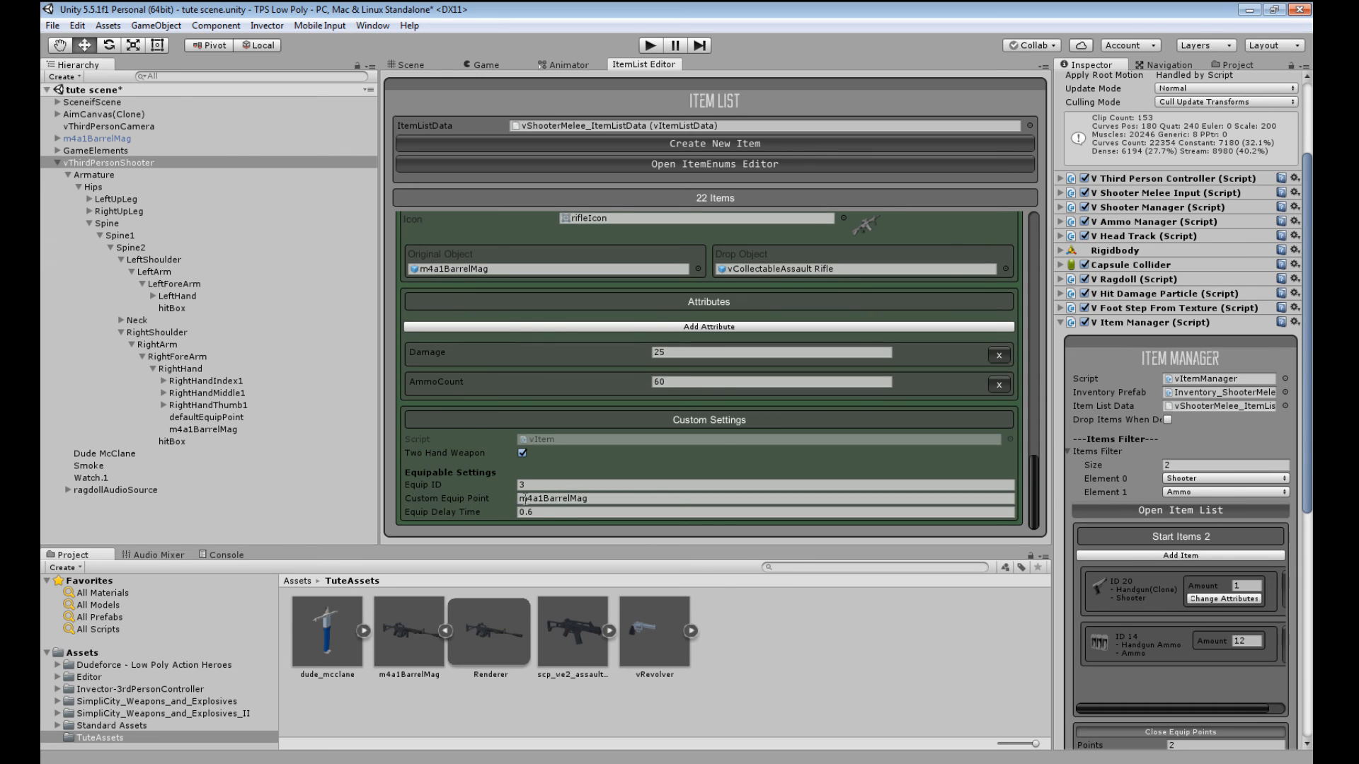
left_click(467, 499)
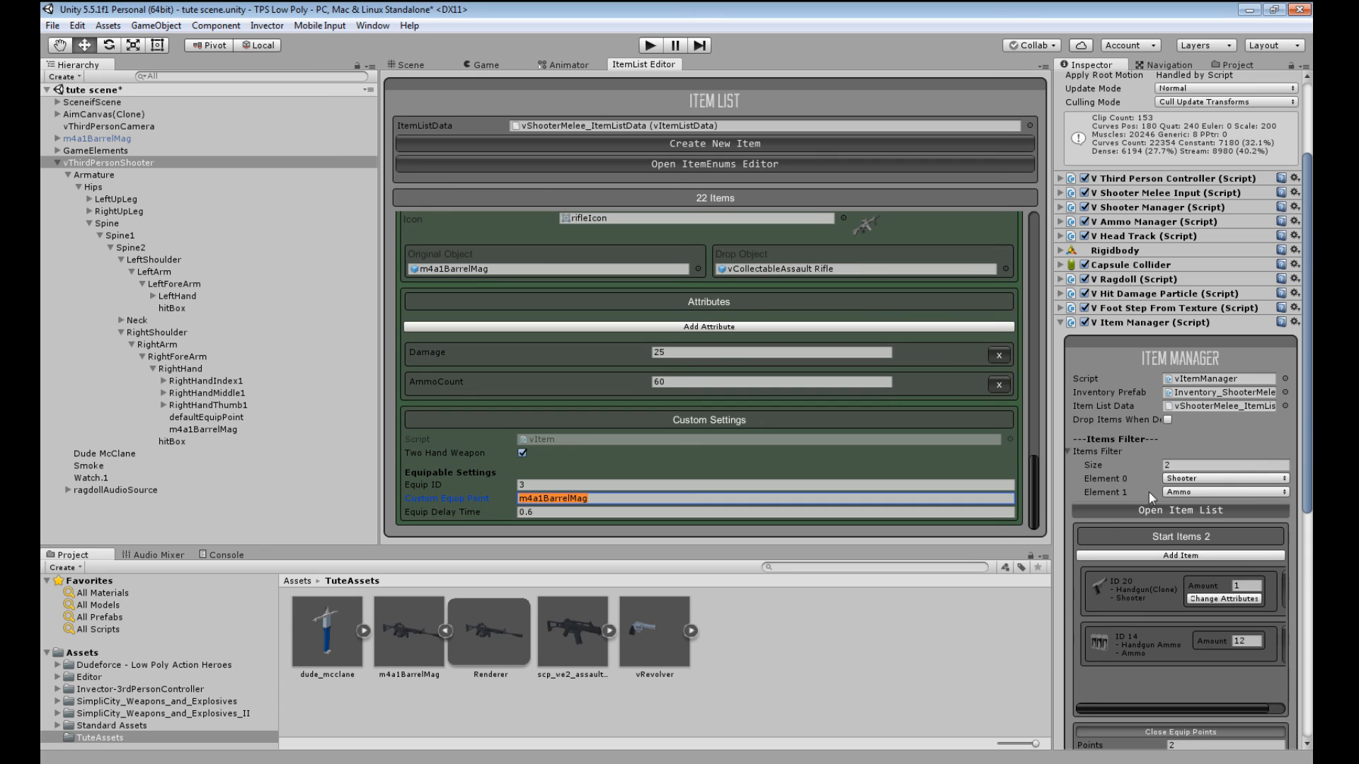
- Check the RightArm custom handler against the item's Custom Equip Point, collapse the item and return to the scene view
left_click_drag(1309, 405, 1310, 552)
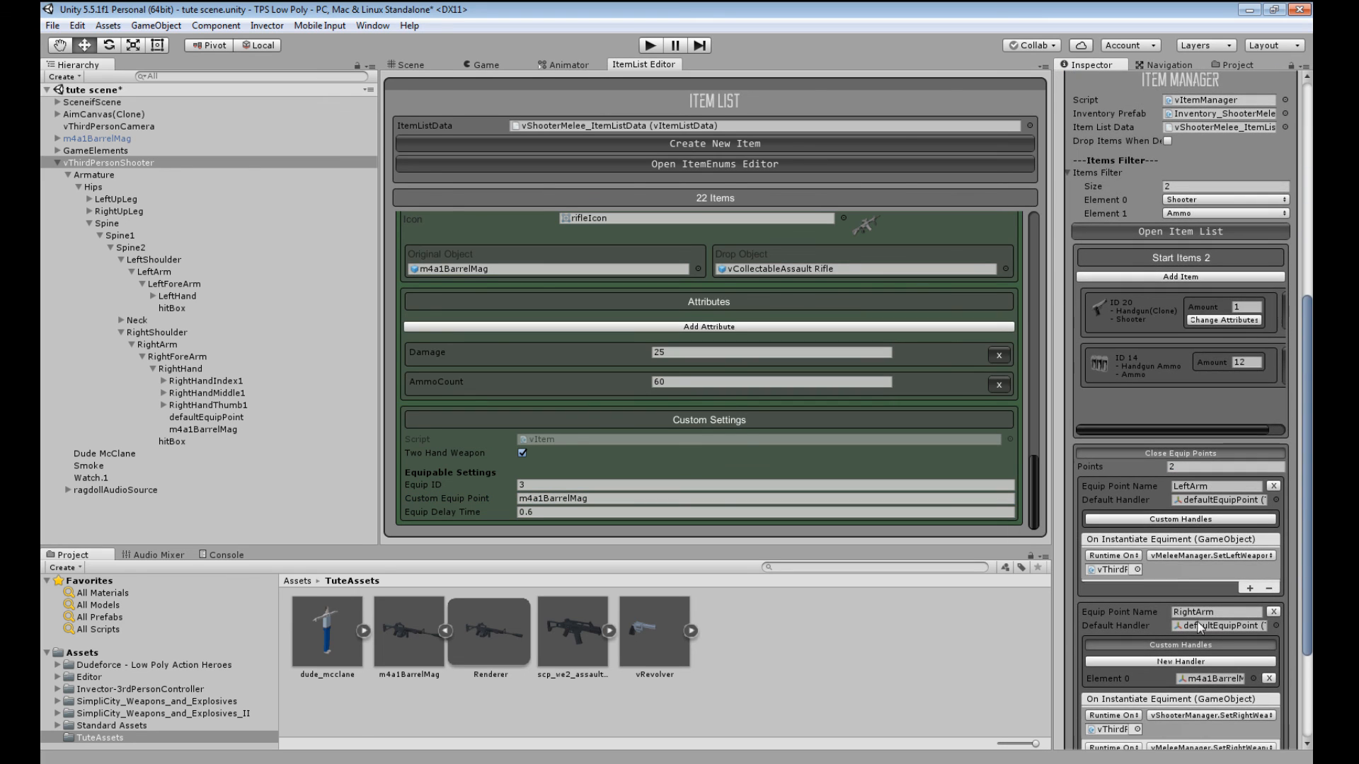
scroll(1208, 583, "down", 3)
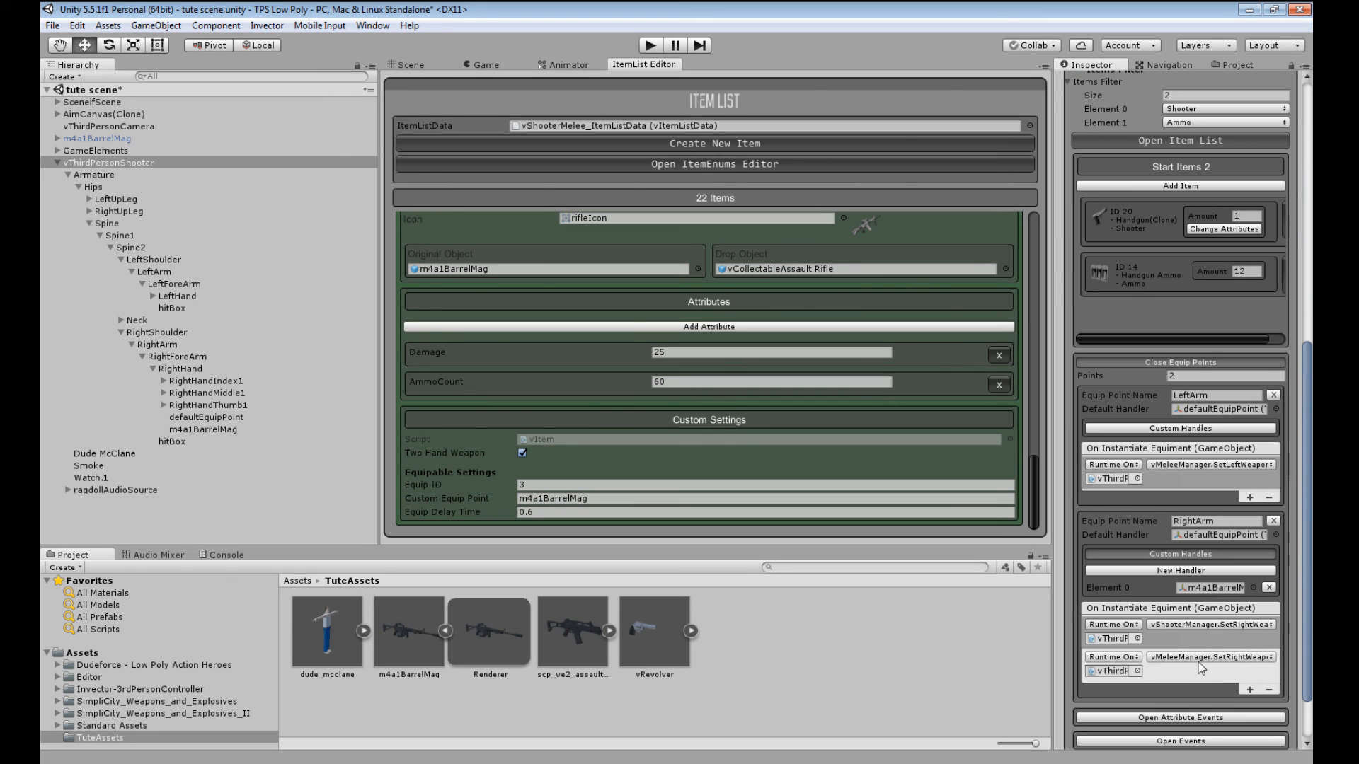
scroll(1201, 668, "down", 2)
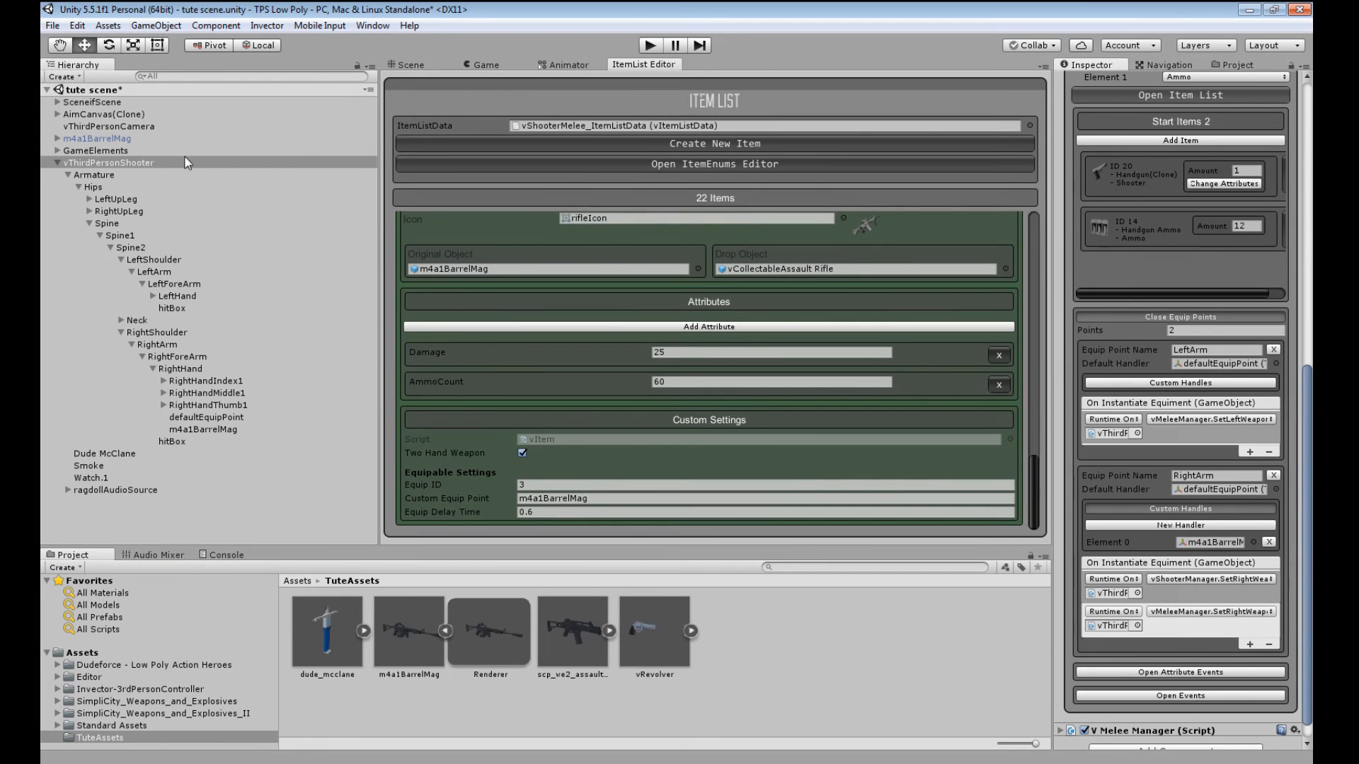
scroll(674, 301, "up", 5)
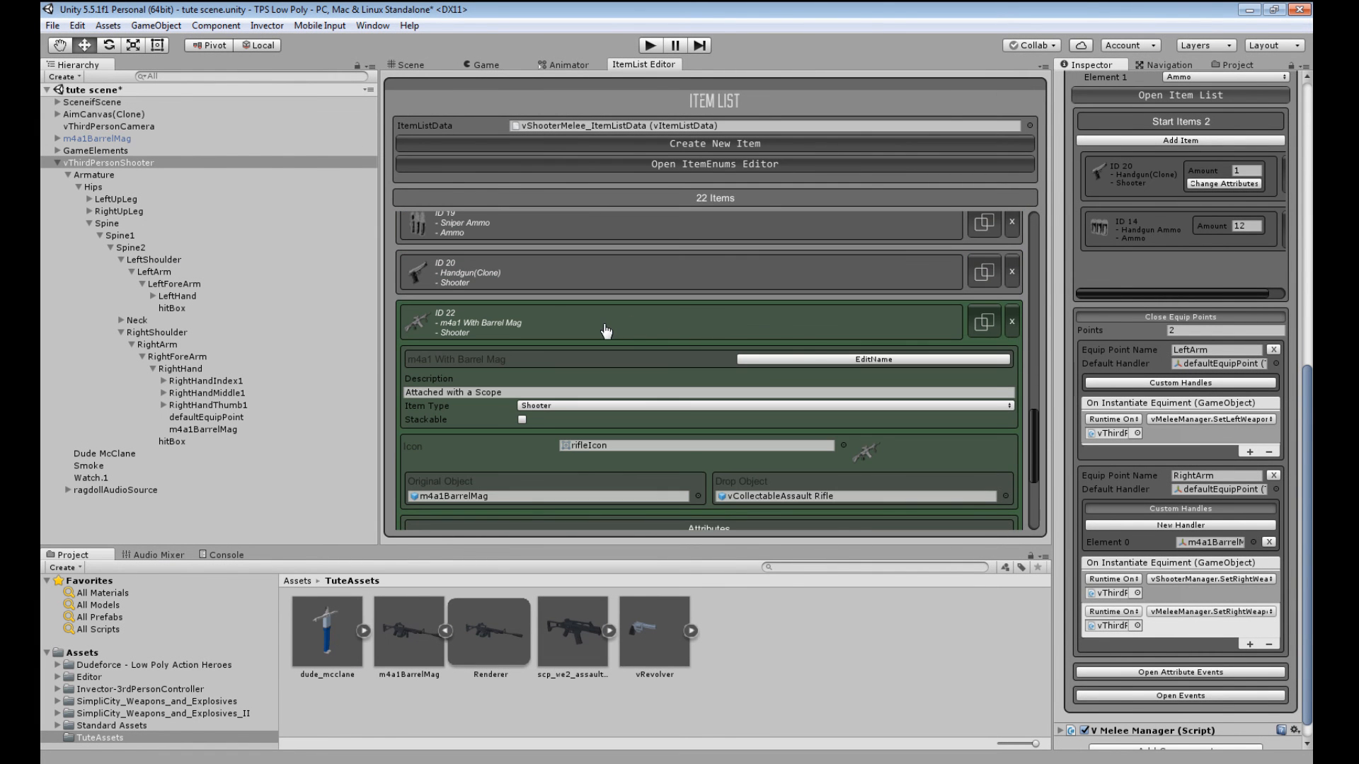
left_click(605, 330)
left_click(408, 64)
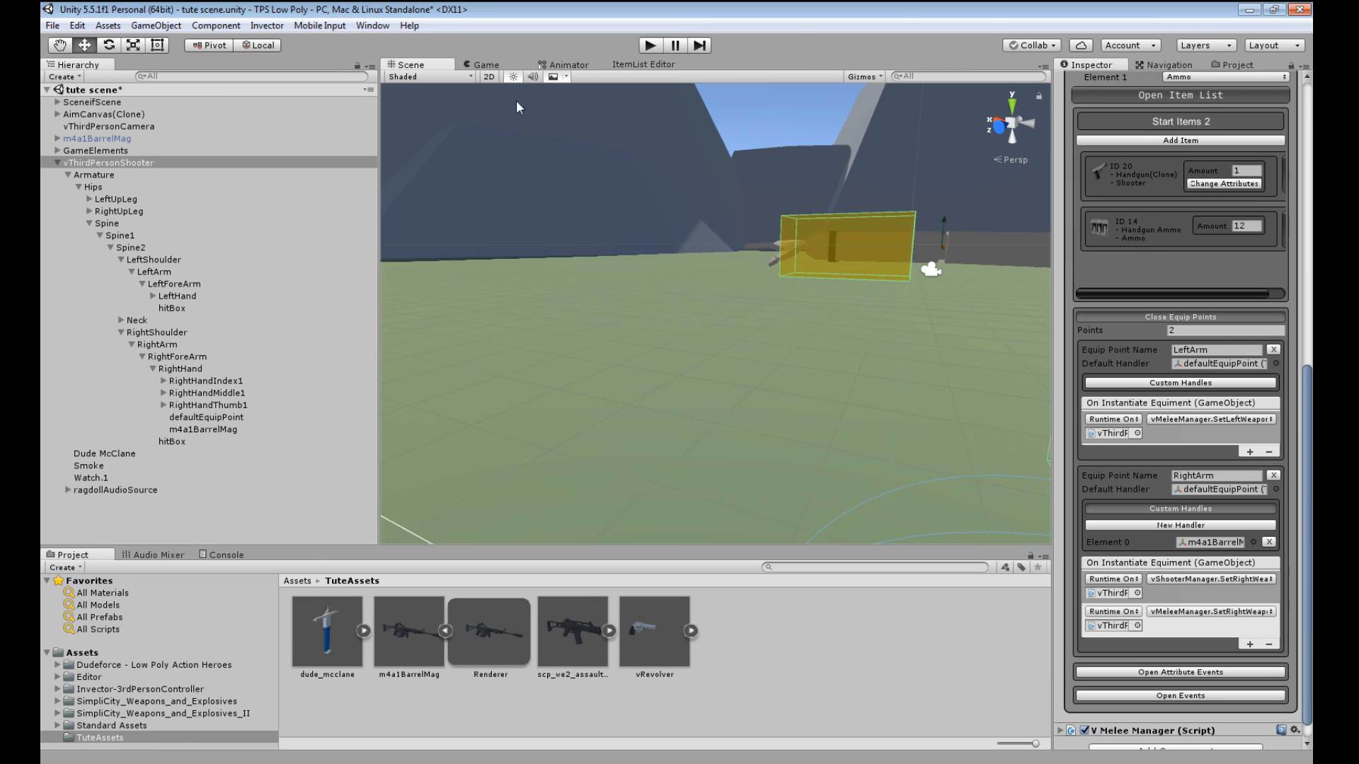
- Add m4a1 With Barrel Mag to the character's start items in the Item Manager
scroll(1118, 325, "up", 2)
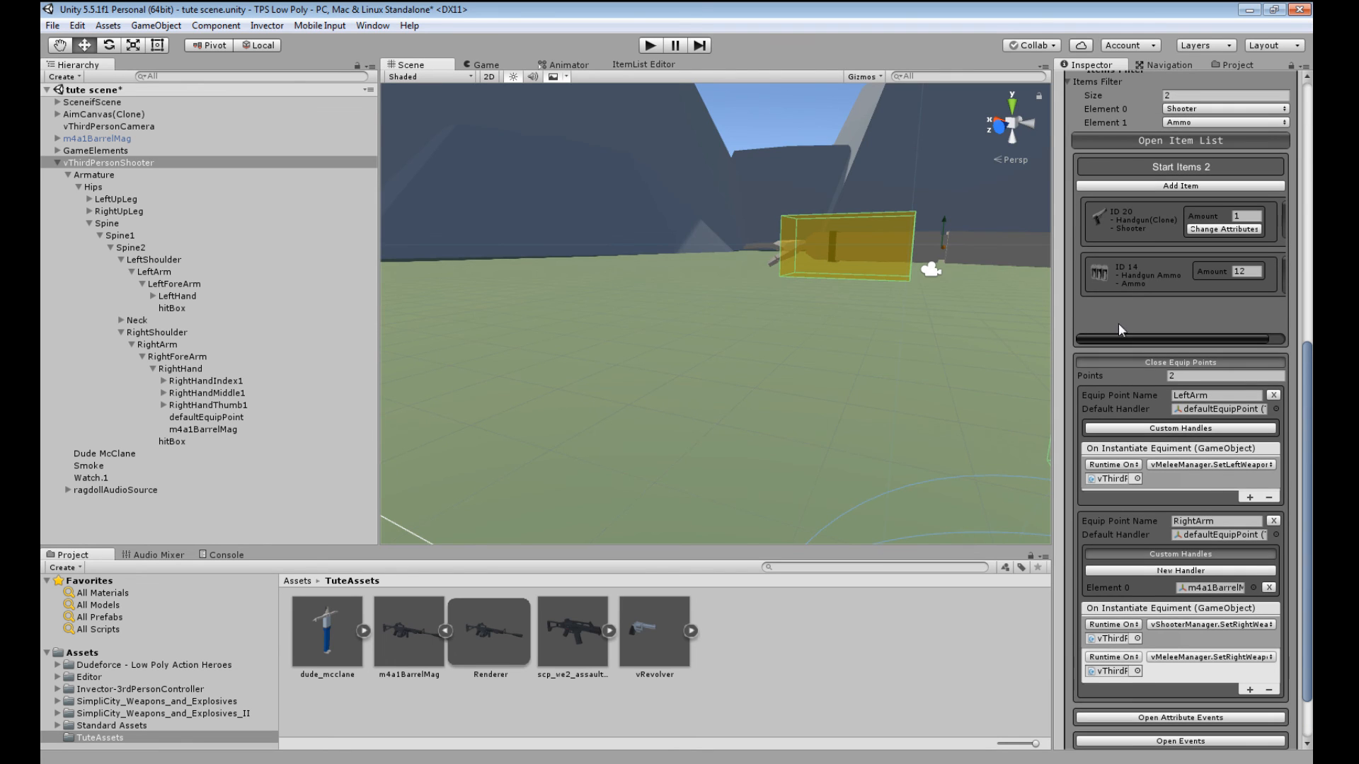
left_click(1168, 185)
left_click(1208, 191)
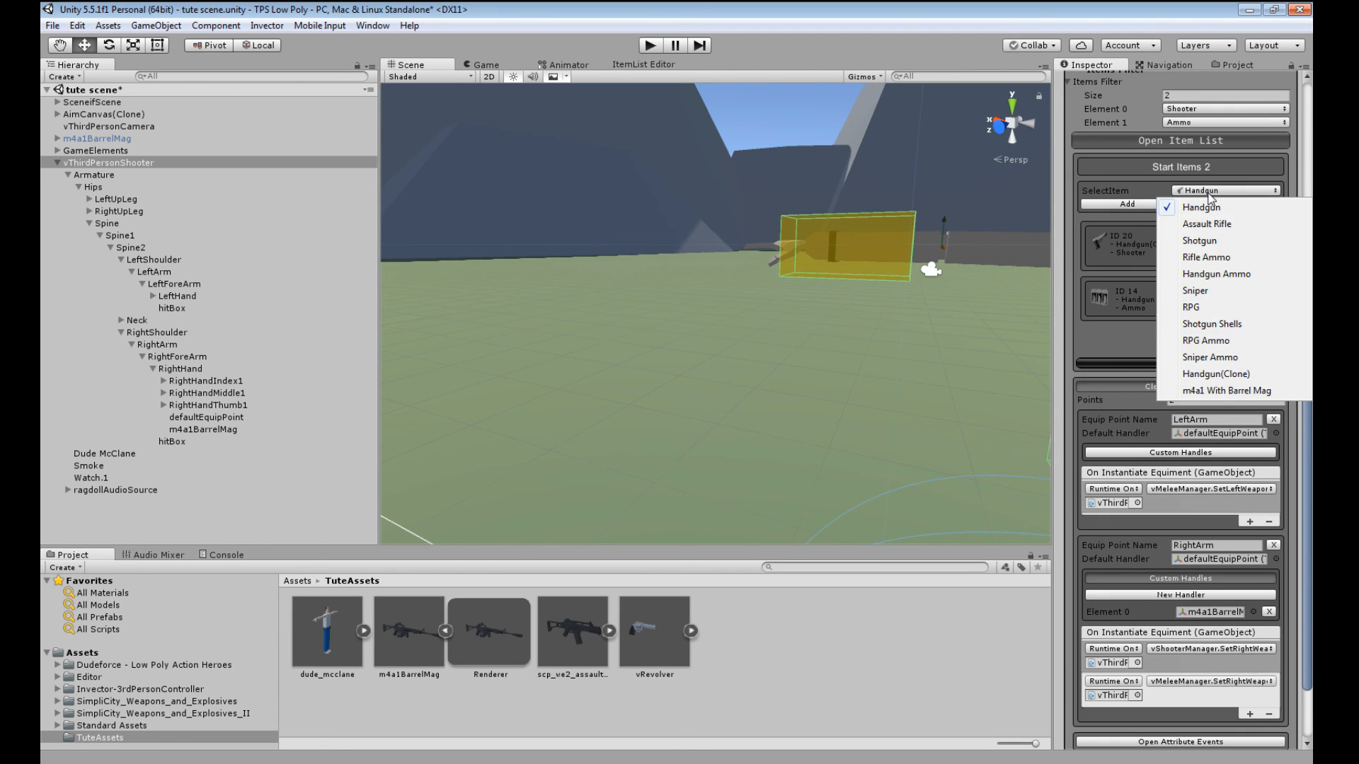
left_click(1225, 392)
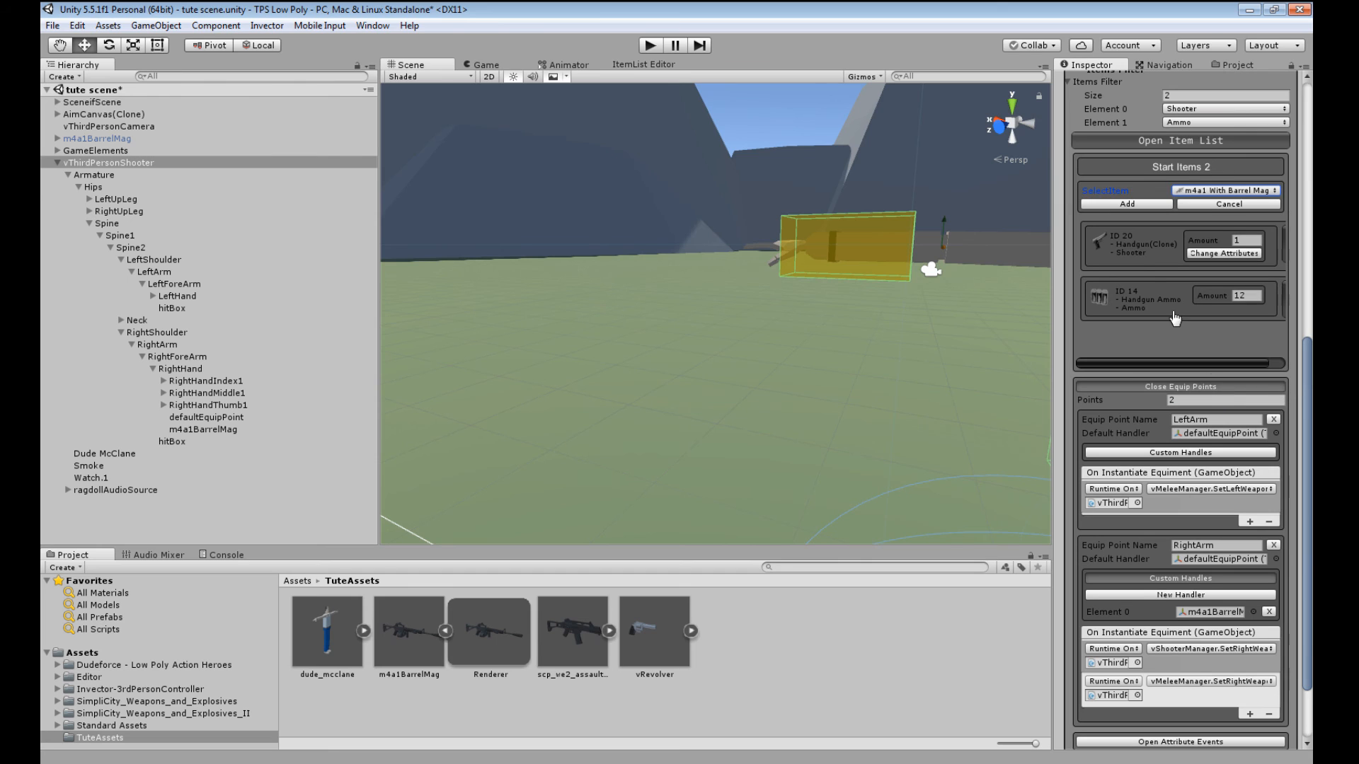
left_click(1127, 206)
scroll(1162, 295, "down", 1)
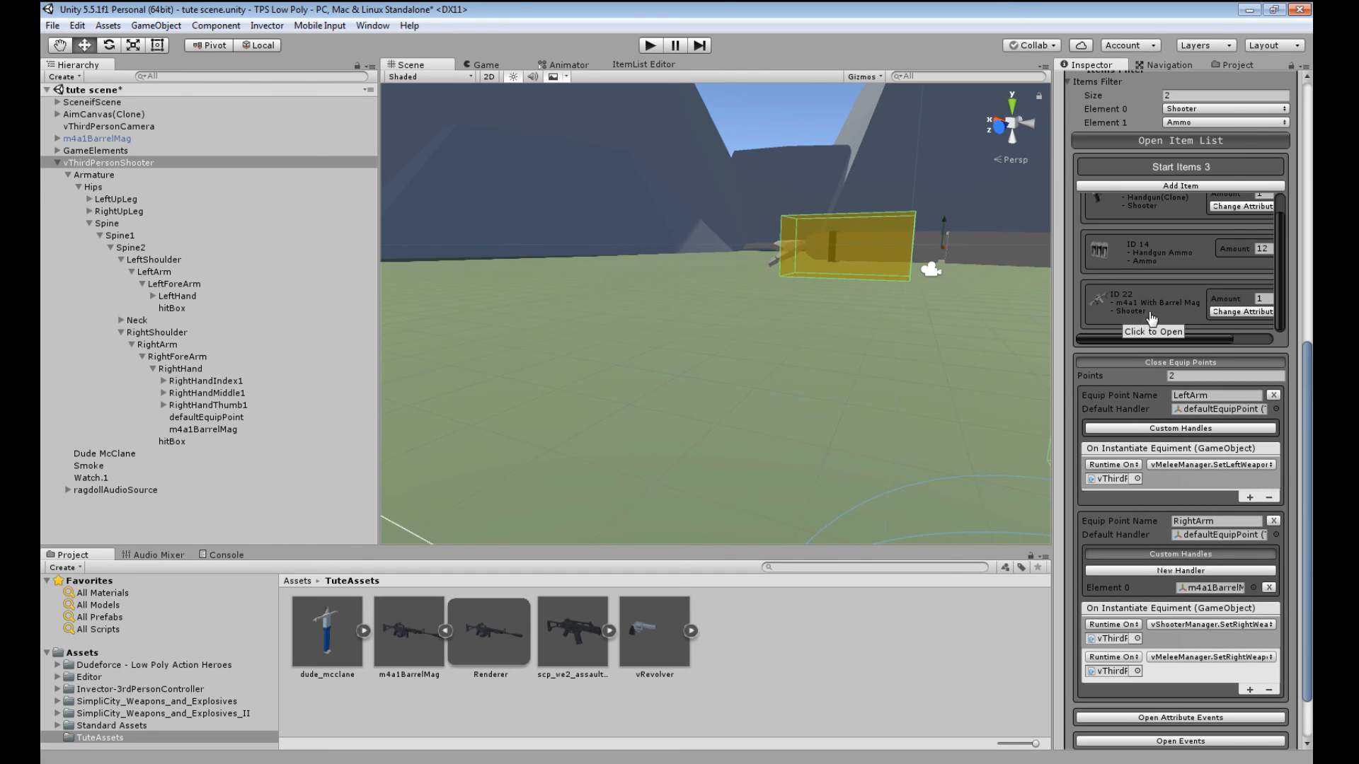
- Playtest the character with the m4a1 equipped and lock the camera and aiming in the Shooter Manager
left_click(649, 47)
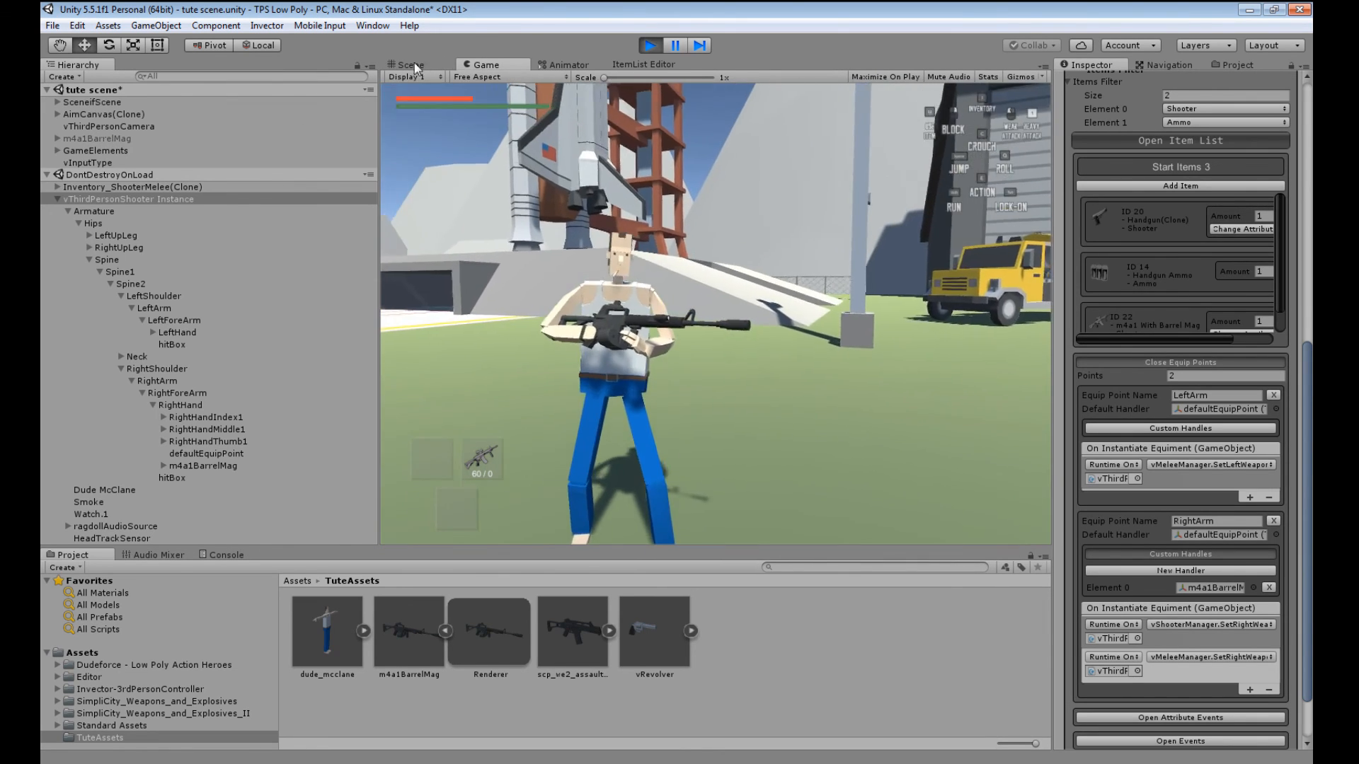
scroll(1293, 307, "up", 10)
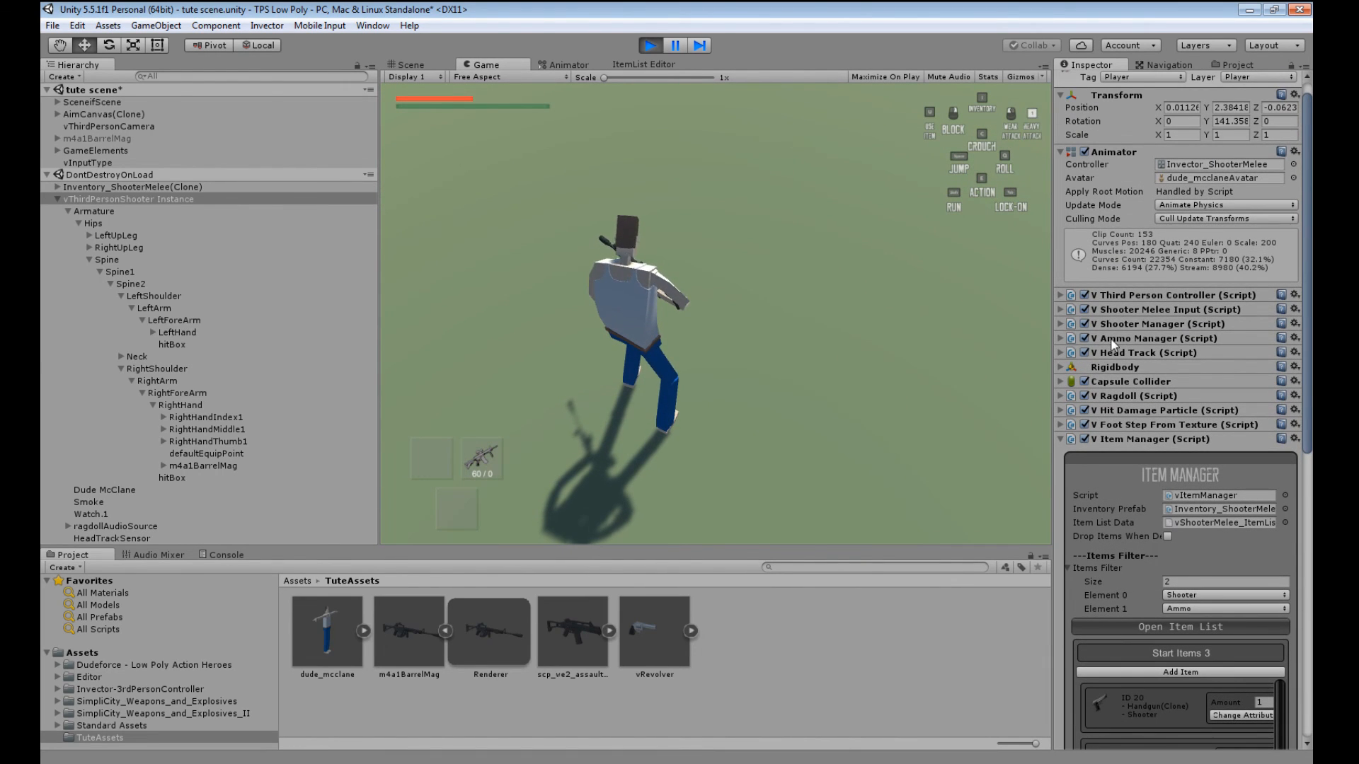
left_click(1059, 324)
left_click(1164, 625)
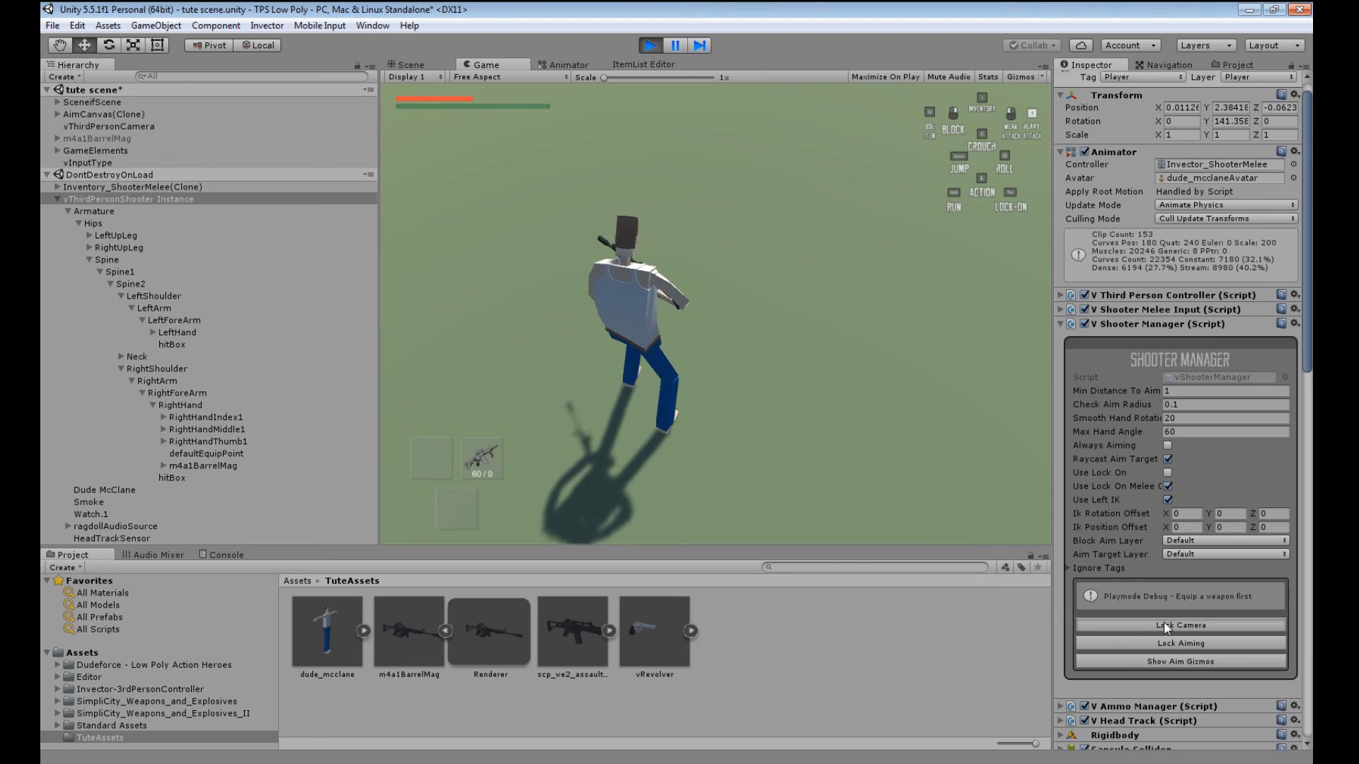
left_click(1172, 643)
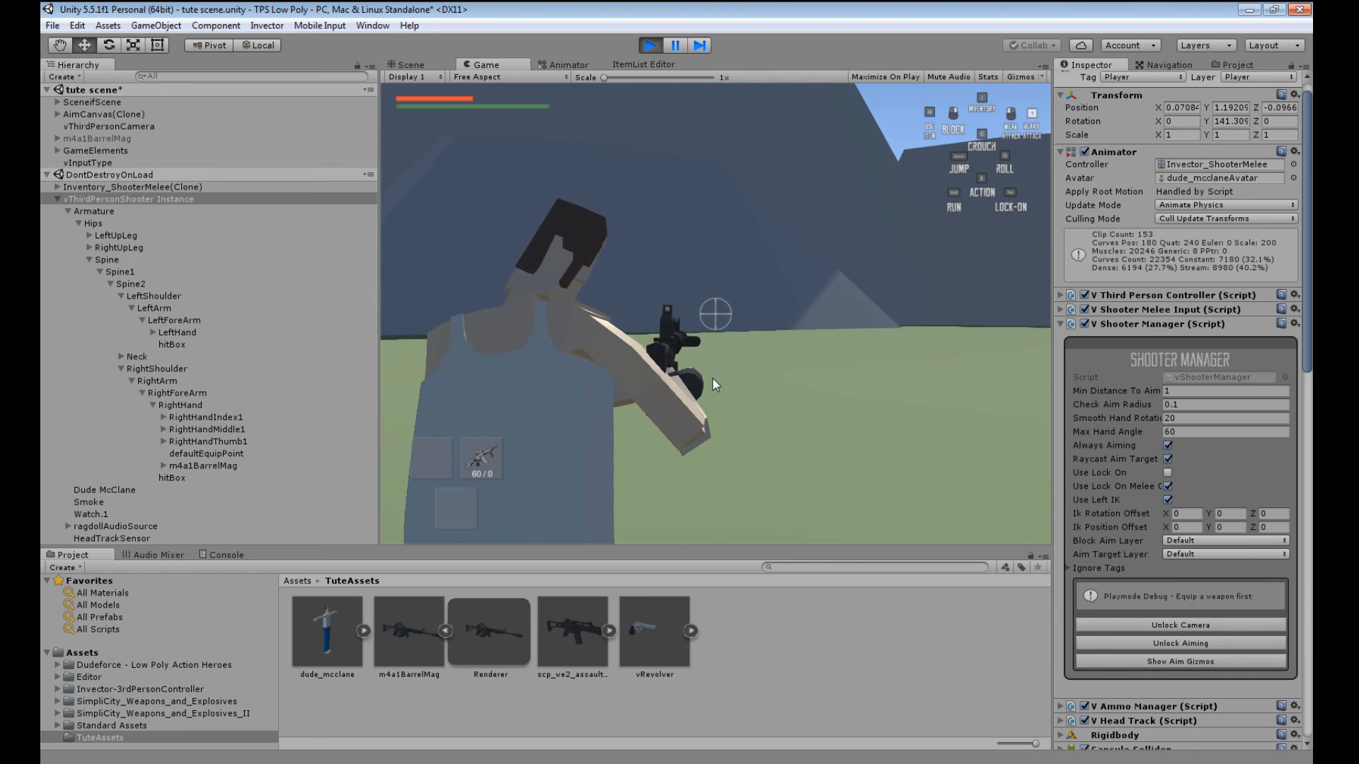
- Return to the scene view, frame the rifle and select the m4a1BarrelMag handler under the character's RightHand
left_click(413, 63)
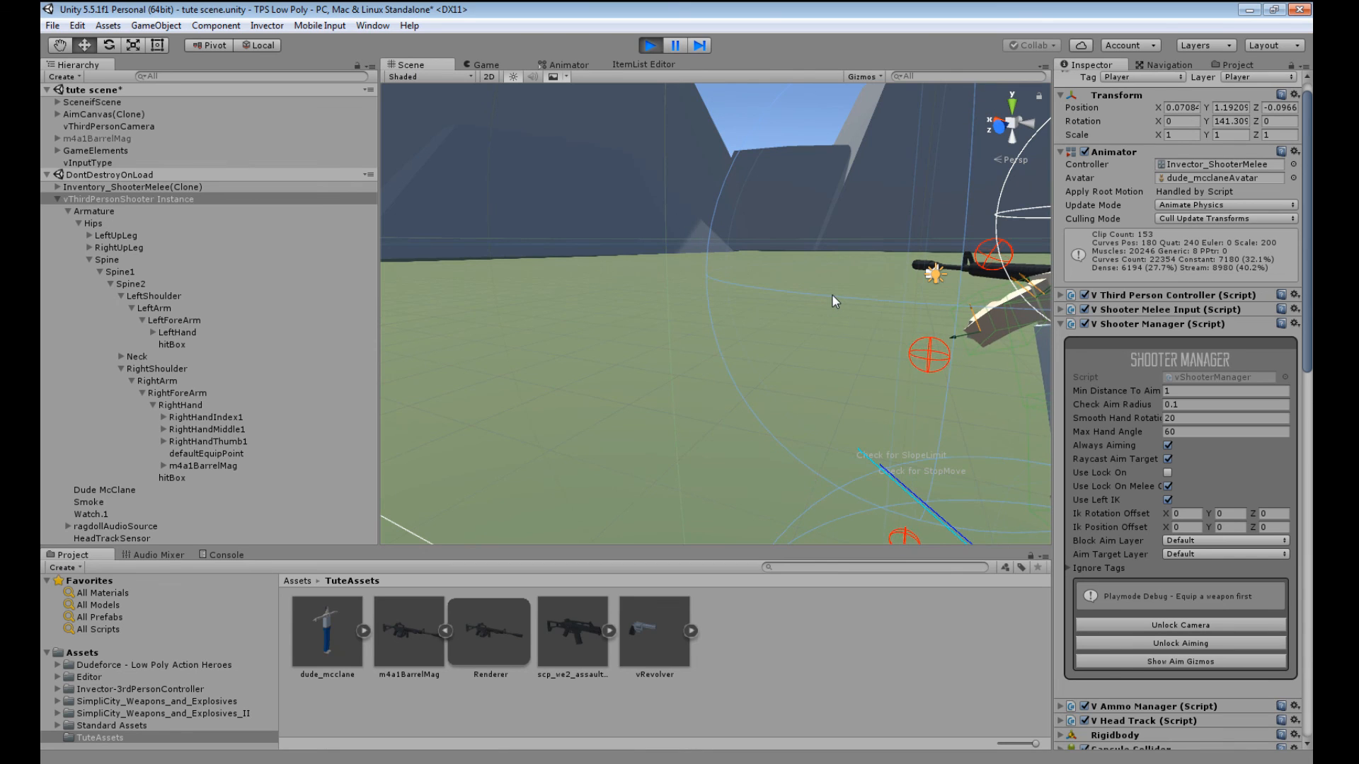
left_click_drag(937, 283, 644, 337, "alt")
scroll(806, 319, "down", 3)
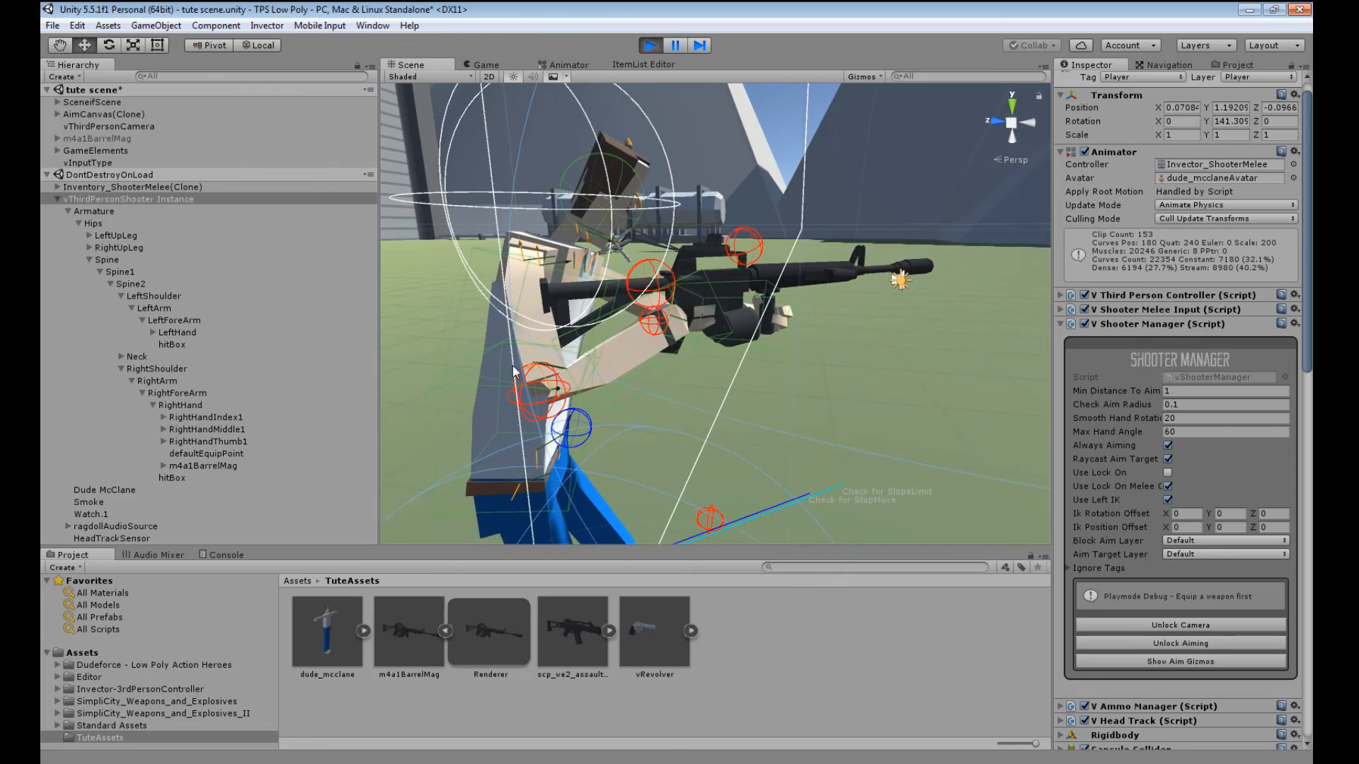
left_click(164, 466)
left_click(163, 465)
left_click(210, 479)
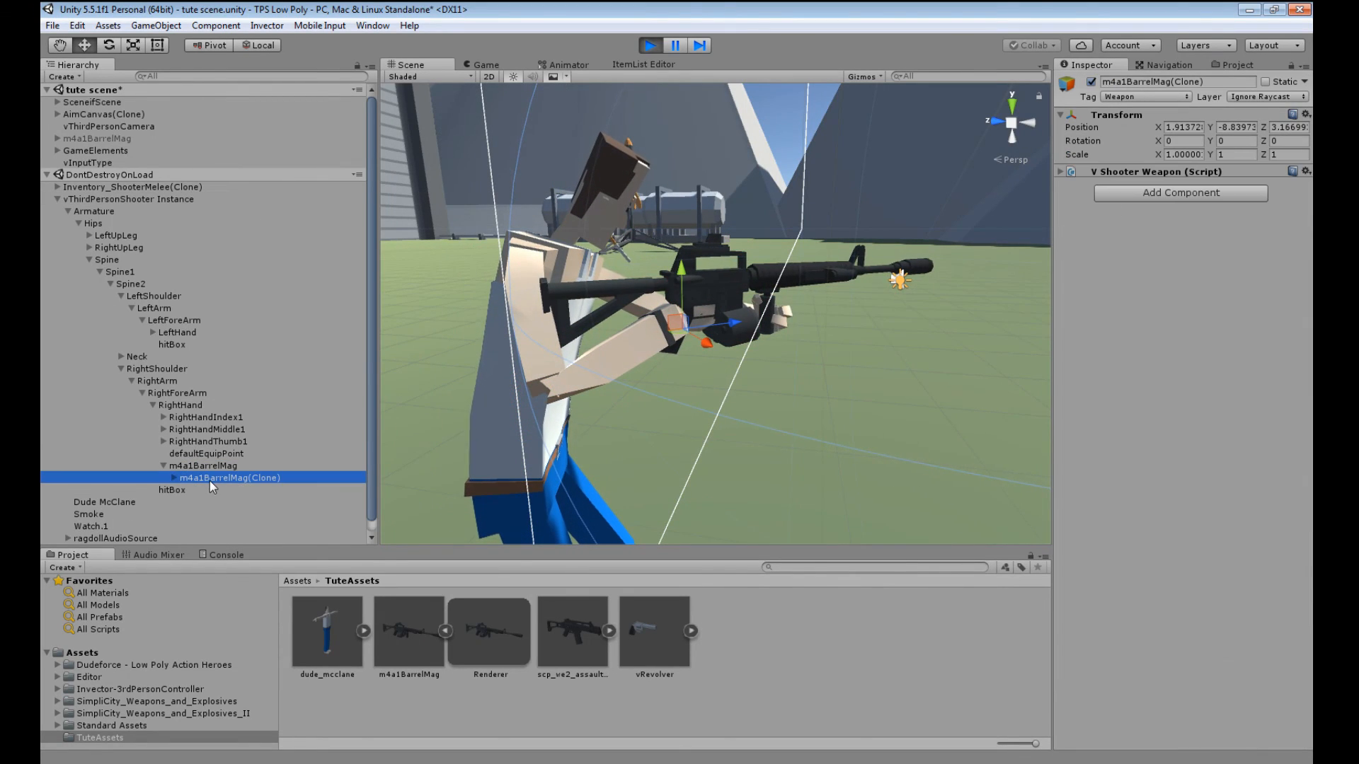
left_click(192, 467)
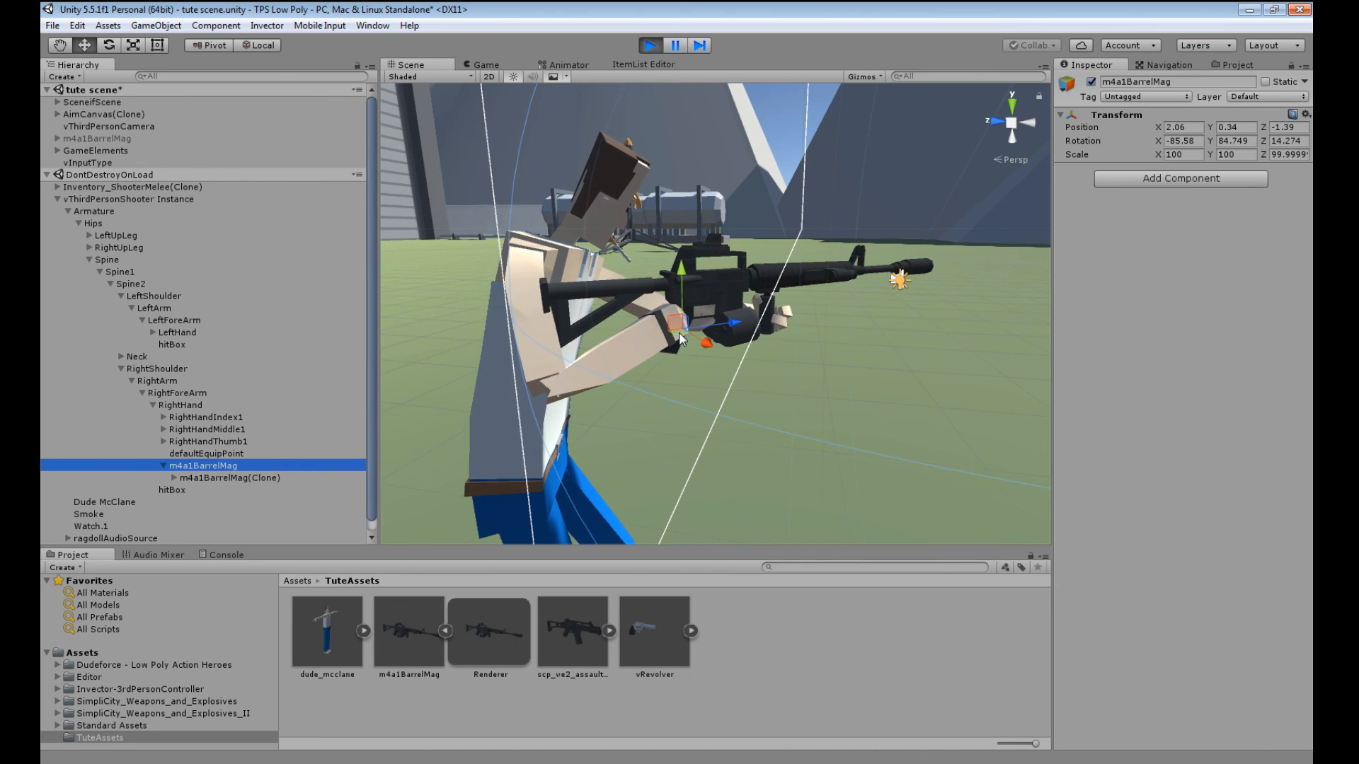
- Move the m4a1BarrelMag handler to about X 2.9, Y 7.6, Z 1.2 to fit the grip into the right hand
right_click_drag(647, 345, 718, 361)
middle_click_drag(718, 361, 909, 362)
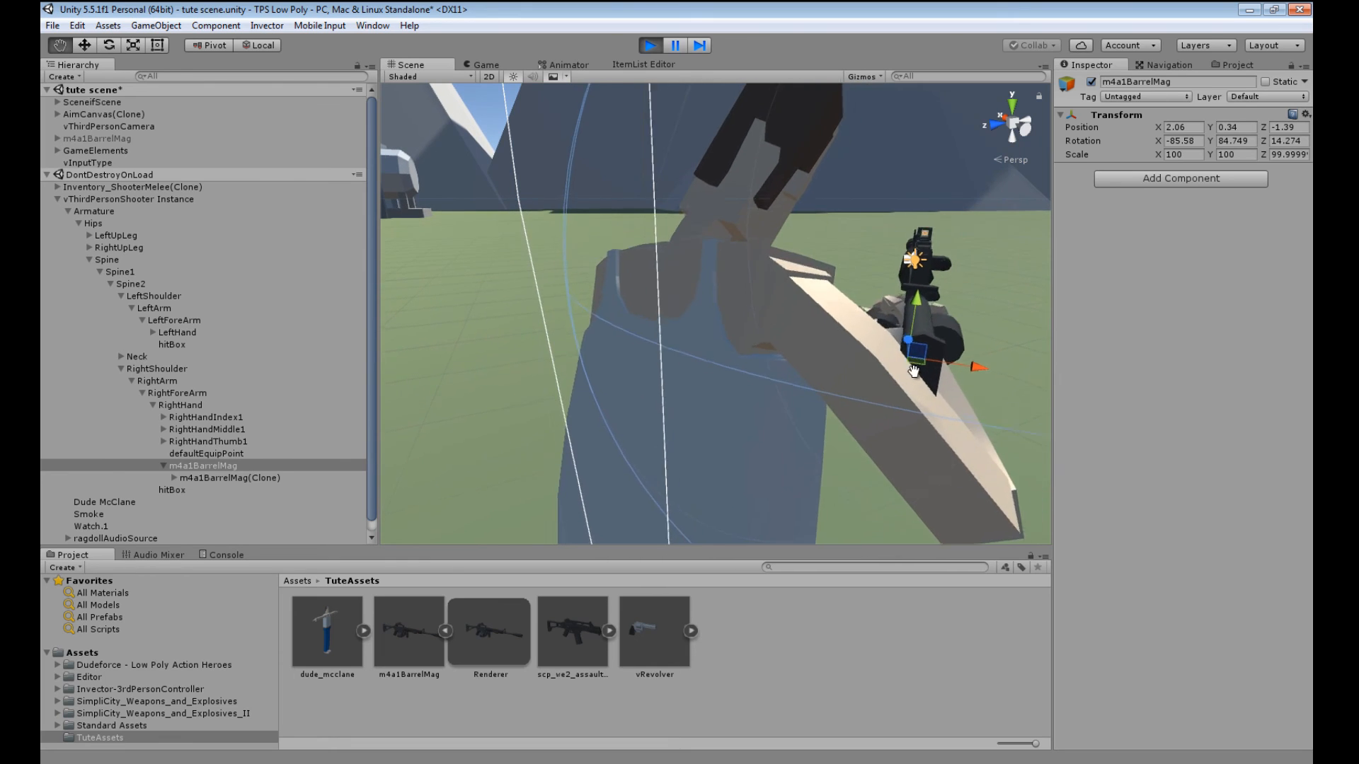
key("w")
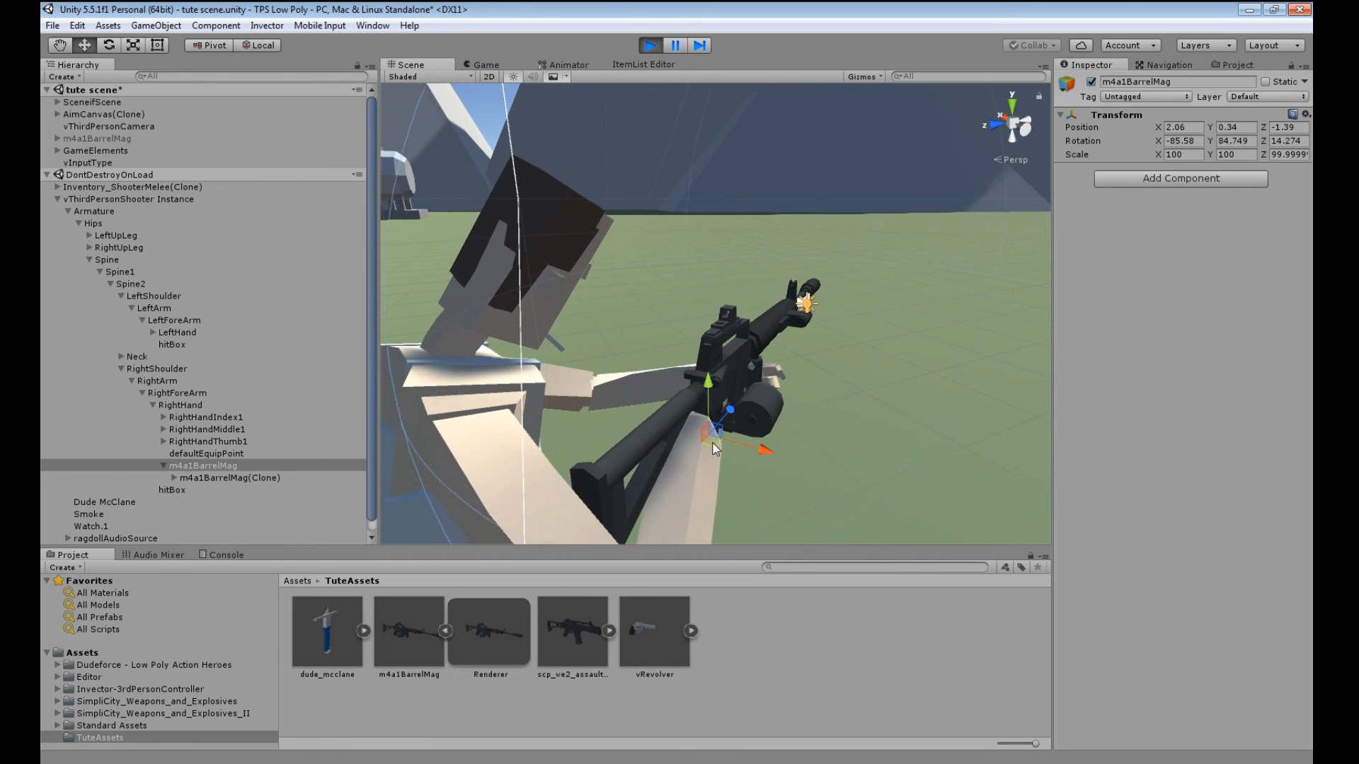
left_click_drag(704, 419, 616, 419)
middle_click_drag(615, 419, 660, 433)
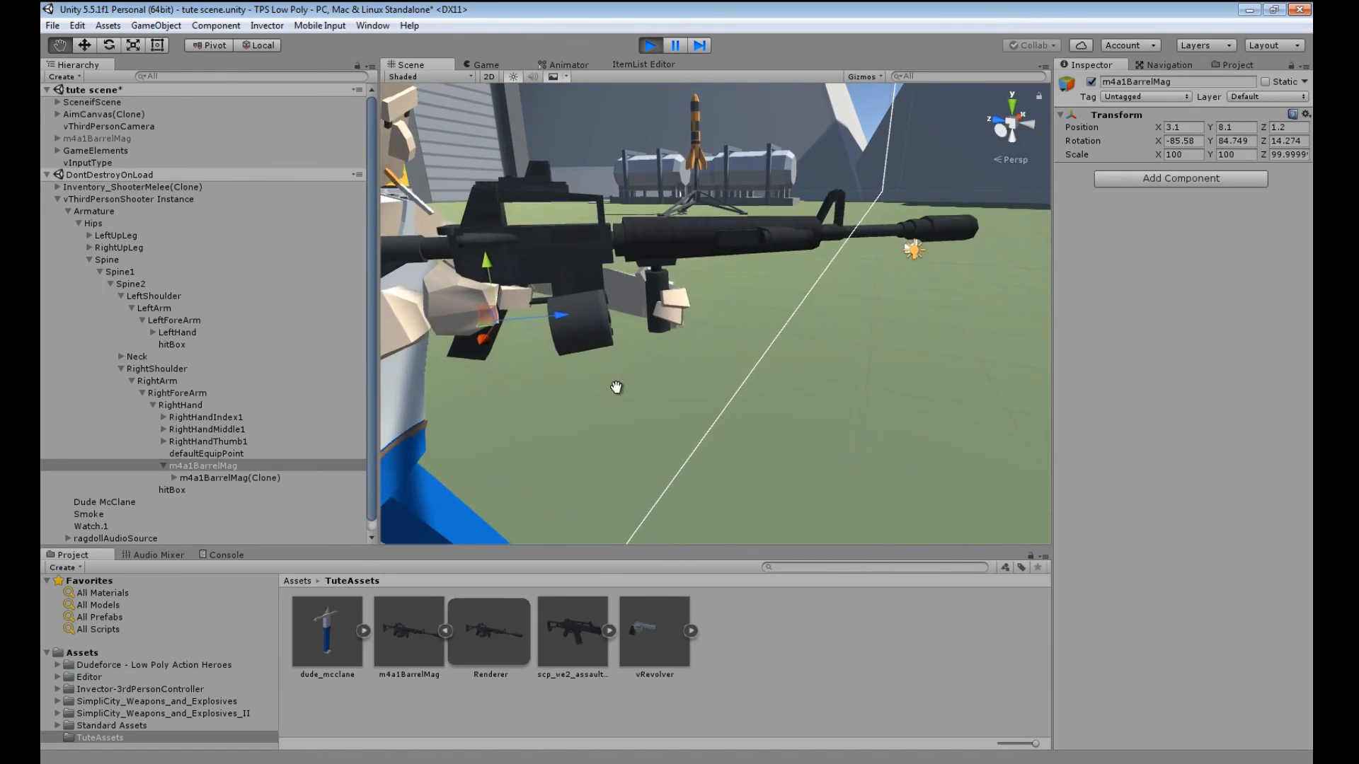
left_click_drag(497, 309, 492, 308)
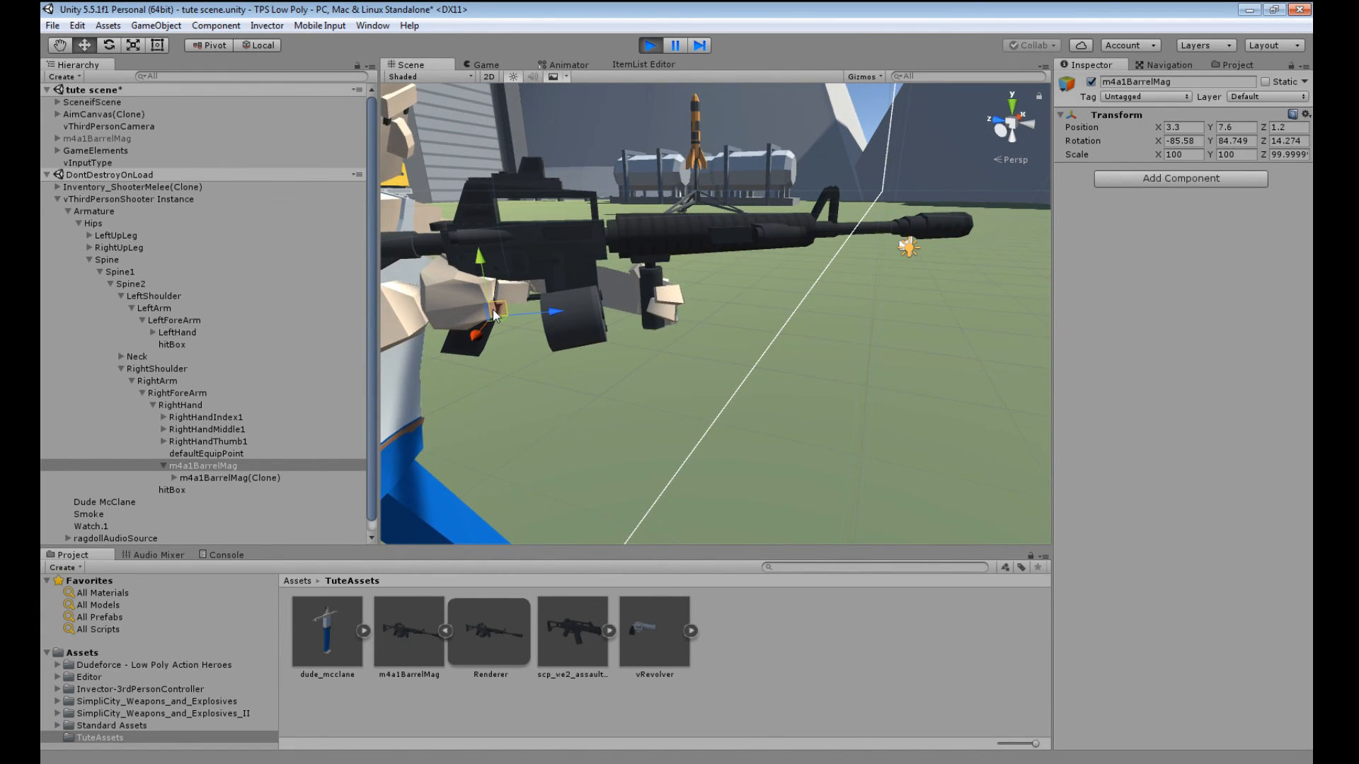
- Examine the rifle's fit in the character's hands from the front, the side and behind
middle_click_drag(493, 310, 674, 502)
left_click_drag(813, 341, 658, 355, "alt")
middle_click_drag(658, 355, 698, 378)
left_click_drag(698, 378, 595, 404, "alt")
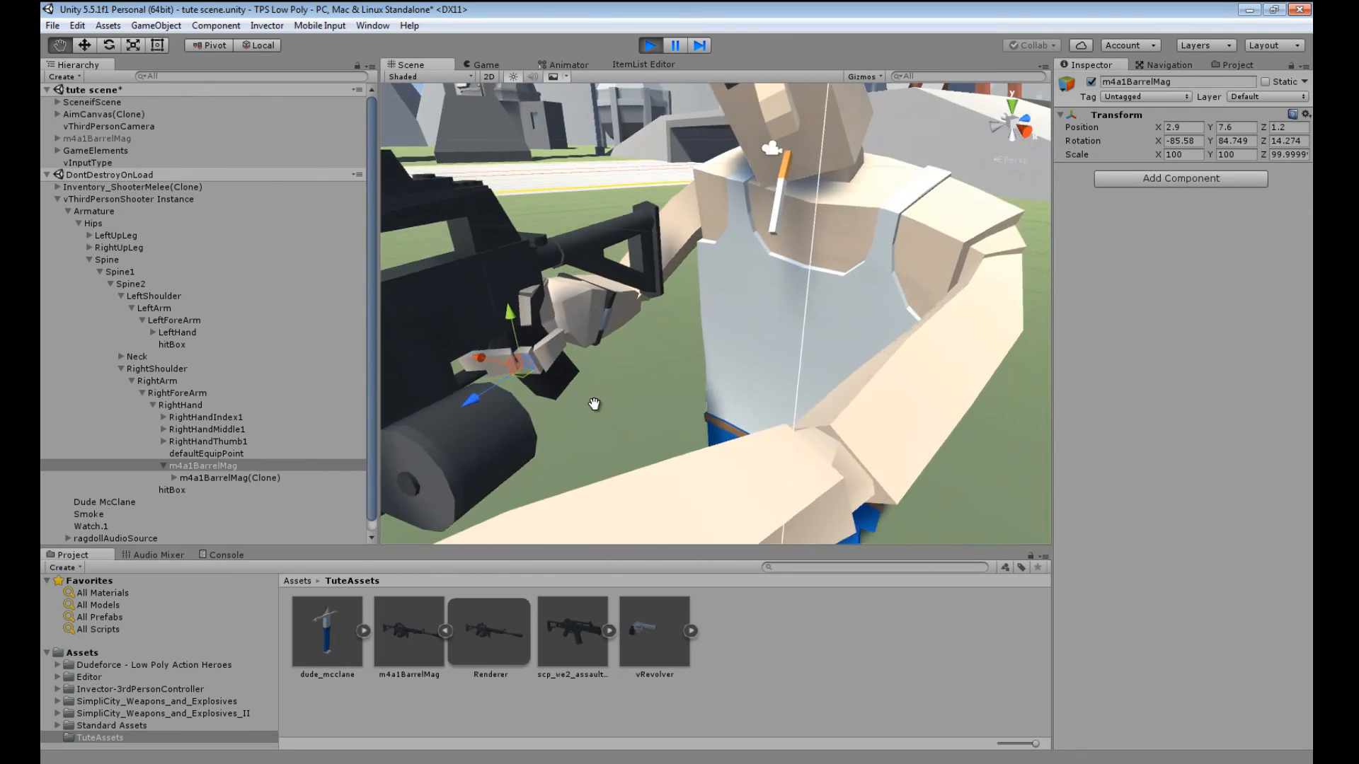
middle_click_drag(594, 403, 632, 397)
left_click_drag(632, 396, 776, 386, "alt")
scroll(671, 394, "down", 3)
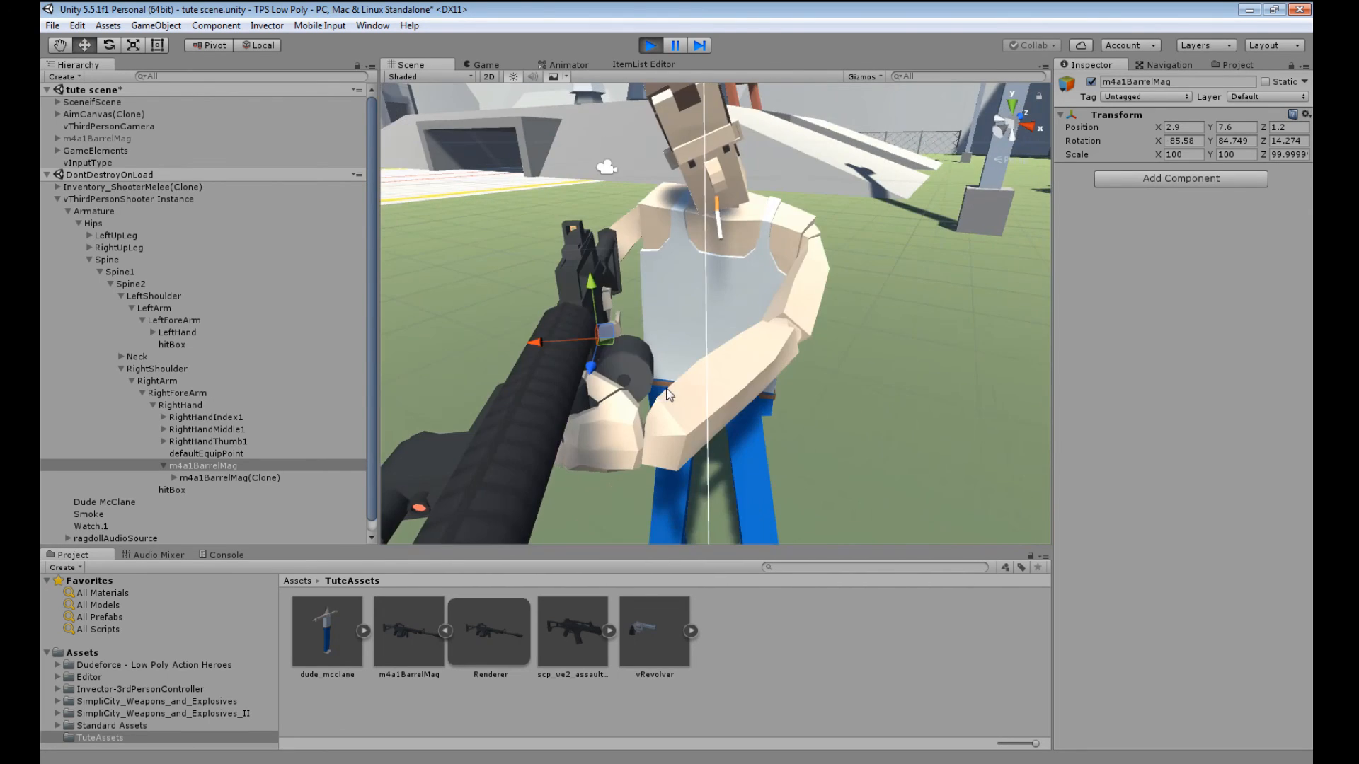
middle_click_drag(670, 393, 680, 368)
scroll(681, 368, "down", 3)
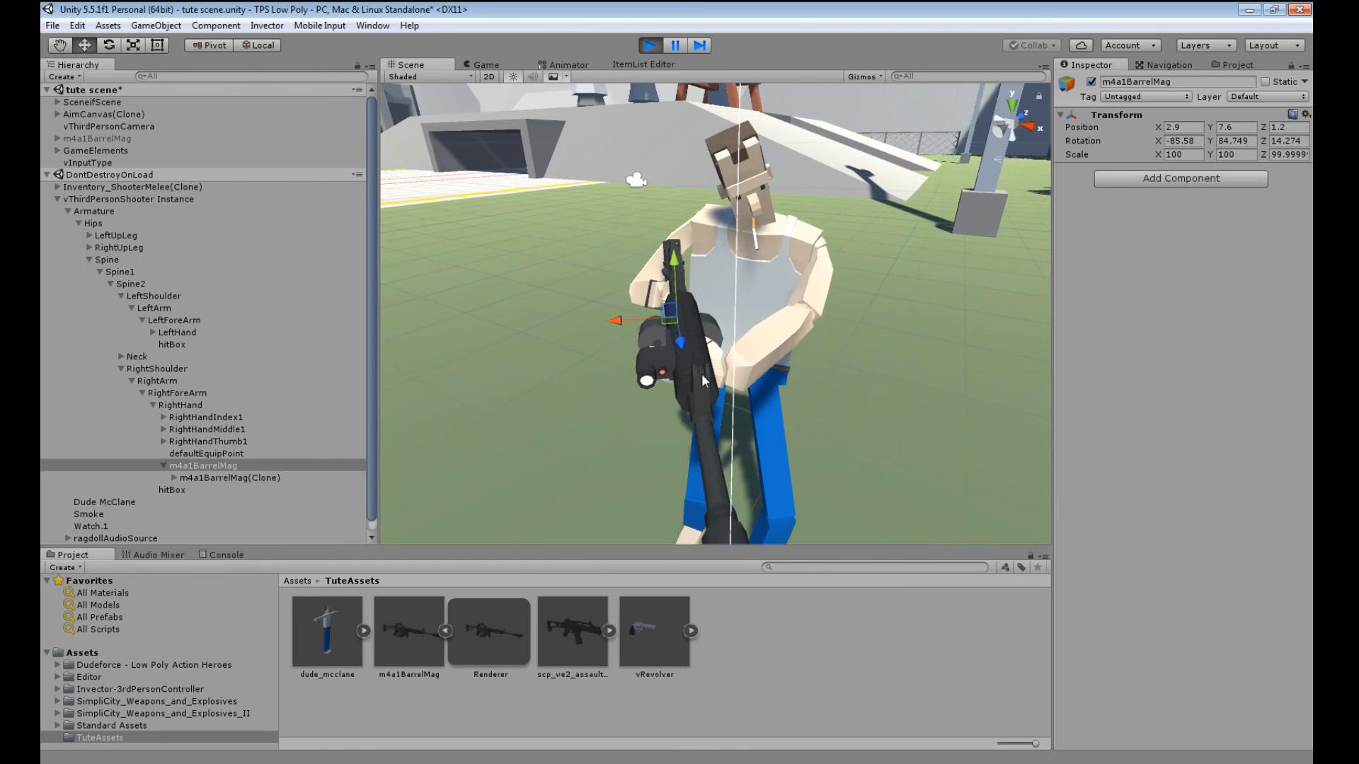
right_click_drag(809, 407, 805, 373)
middle_click_drag(805, 373, 778, 337)
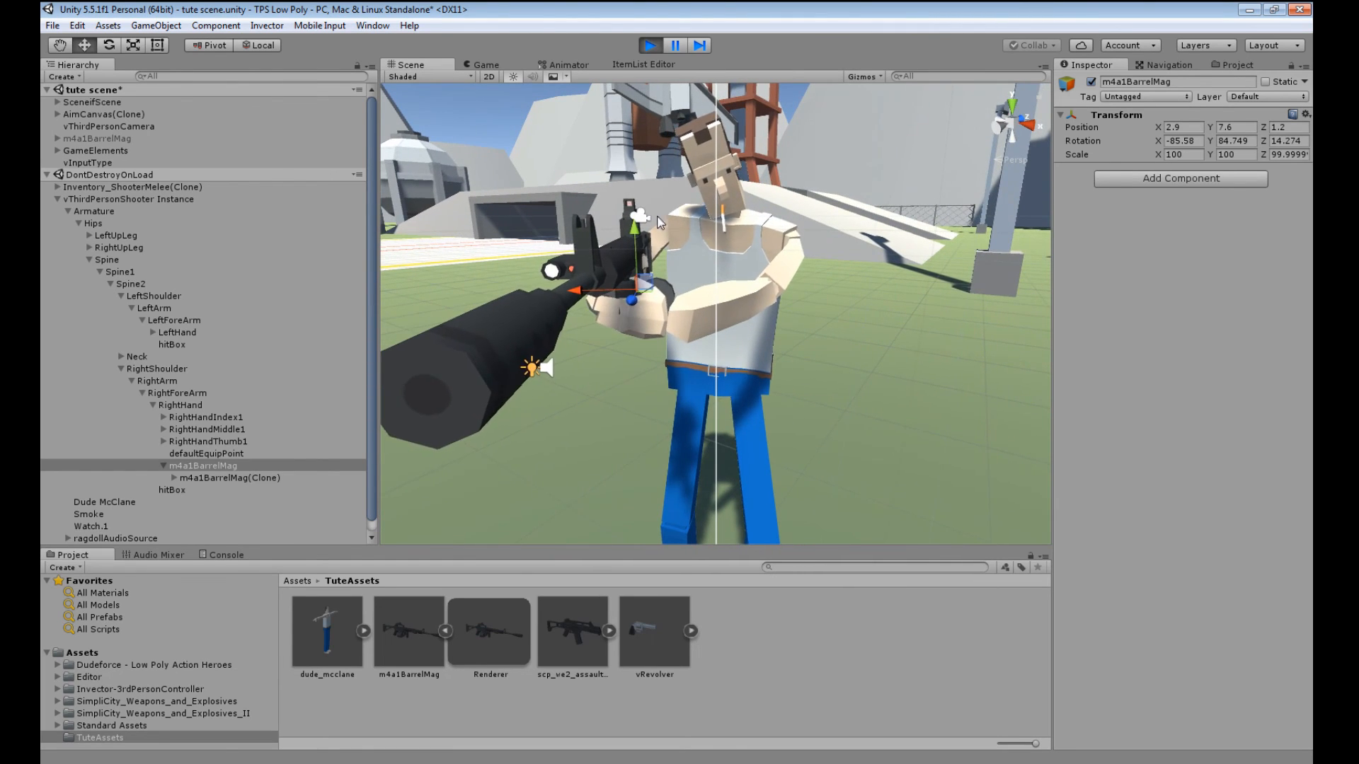
middle_click_drag(655, 243, 701, 282)
right_click_drag(701, 282, 783, 333)
middle_click_drag(495, 340, 628, 371)
right_click_drag(628, 370, 680, 396)
middle_click_drag(679, 397, 744, 397)
right_click_drag(745, 398, 828, 403)
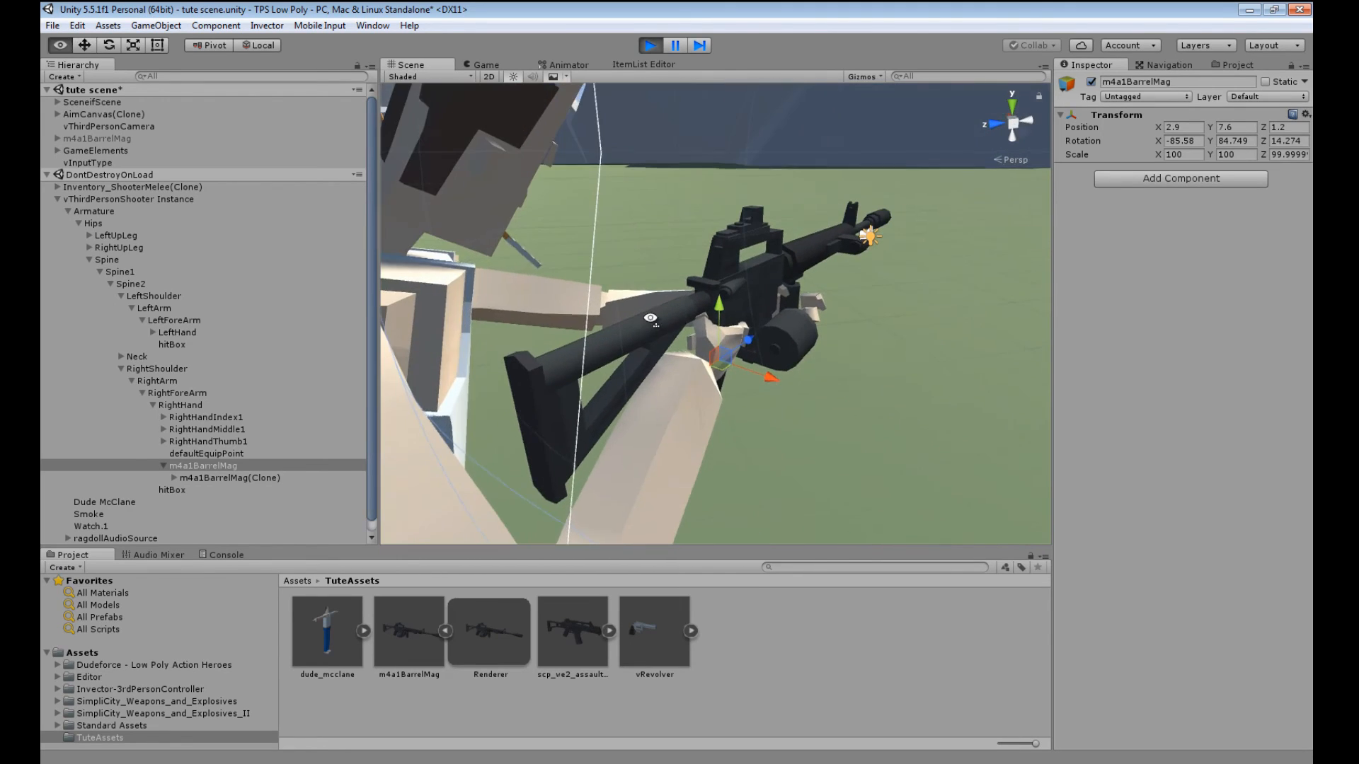
- Reposition the m4a1BarrelMag handler to about X 3.42, Y 7.86, Z 1.55 so the rifle's grip sits in the right hand
left_click(109, 46)
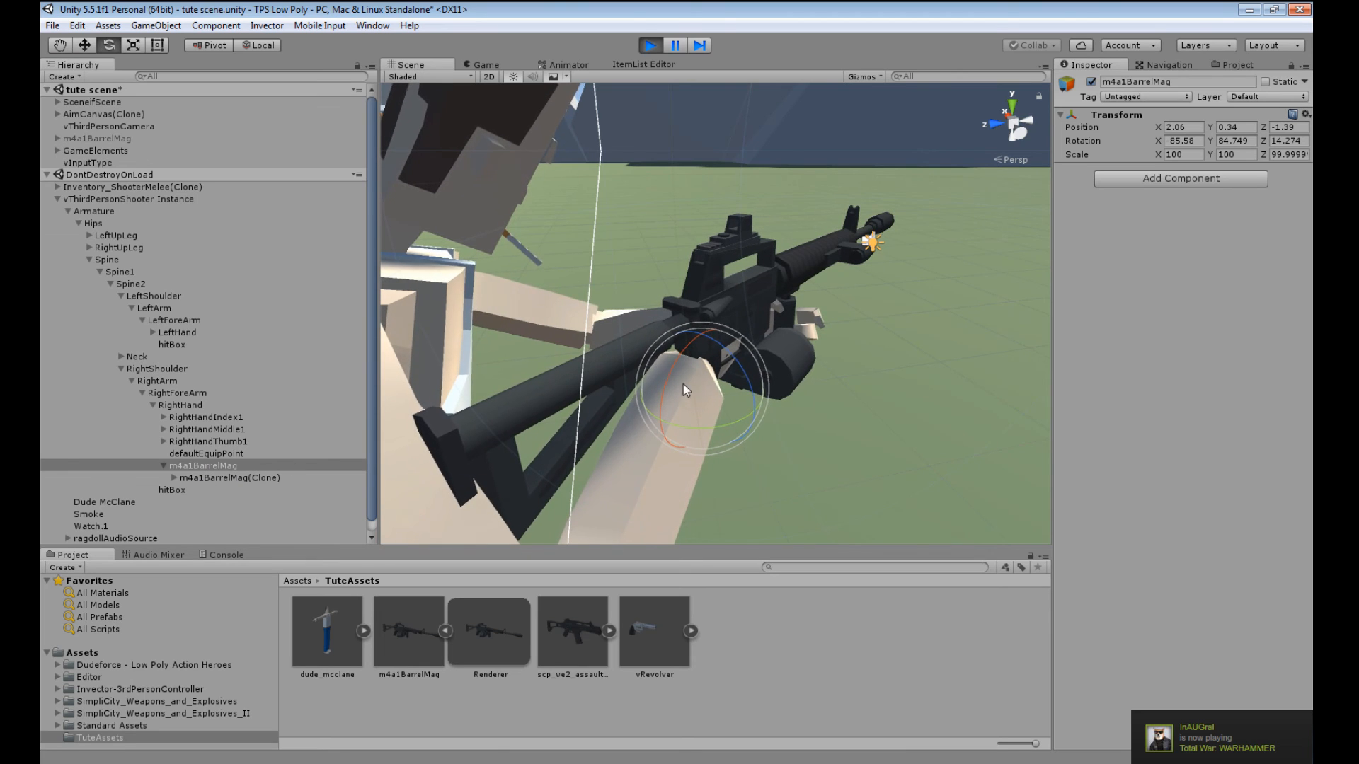
key("w")
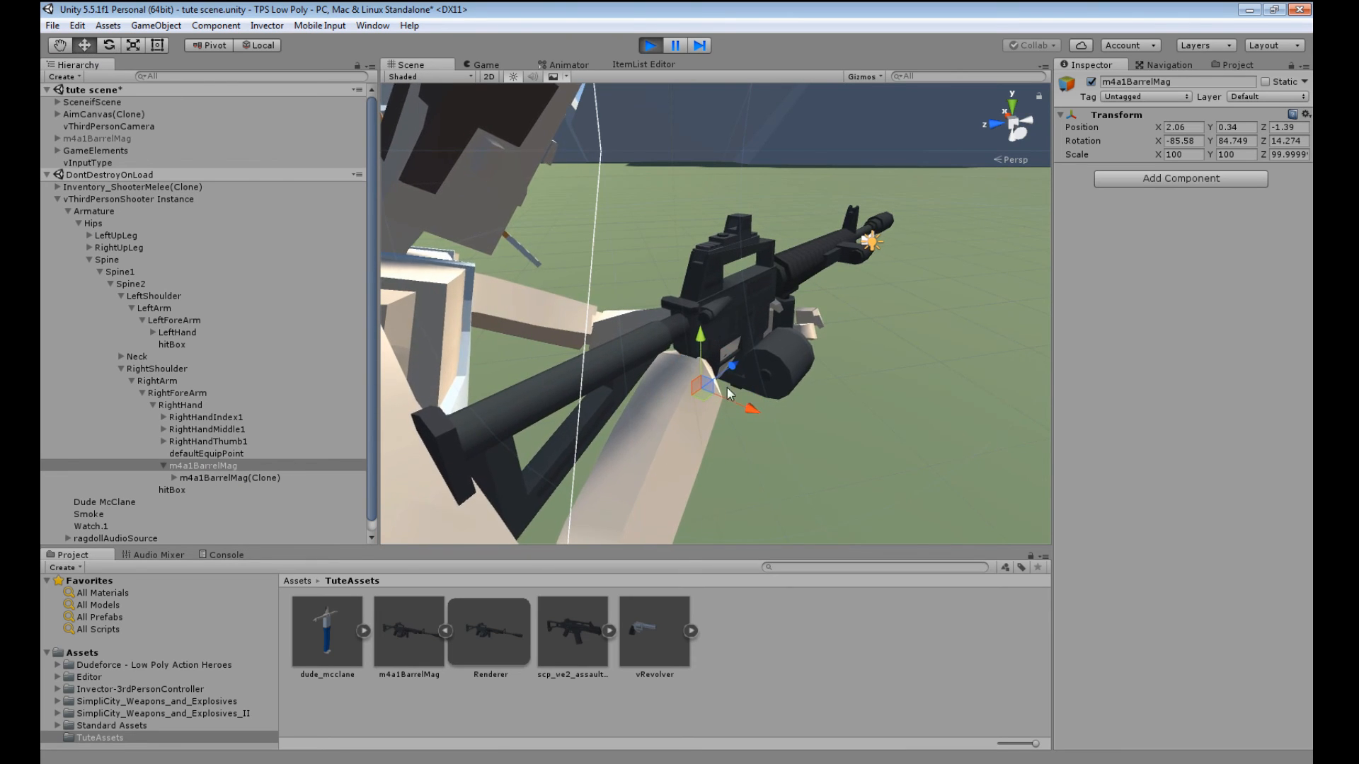
left_click_drag(704, 371, 720, 359)
right_click_drag(720, 359, 570, 383)
middle_click_drag(571, 382, 683, 364)
left_click_drag(611, 215, 618, 231)
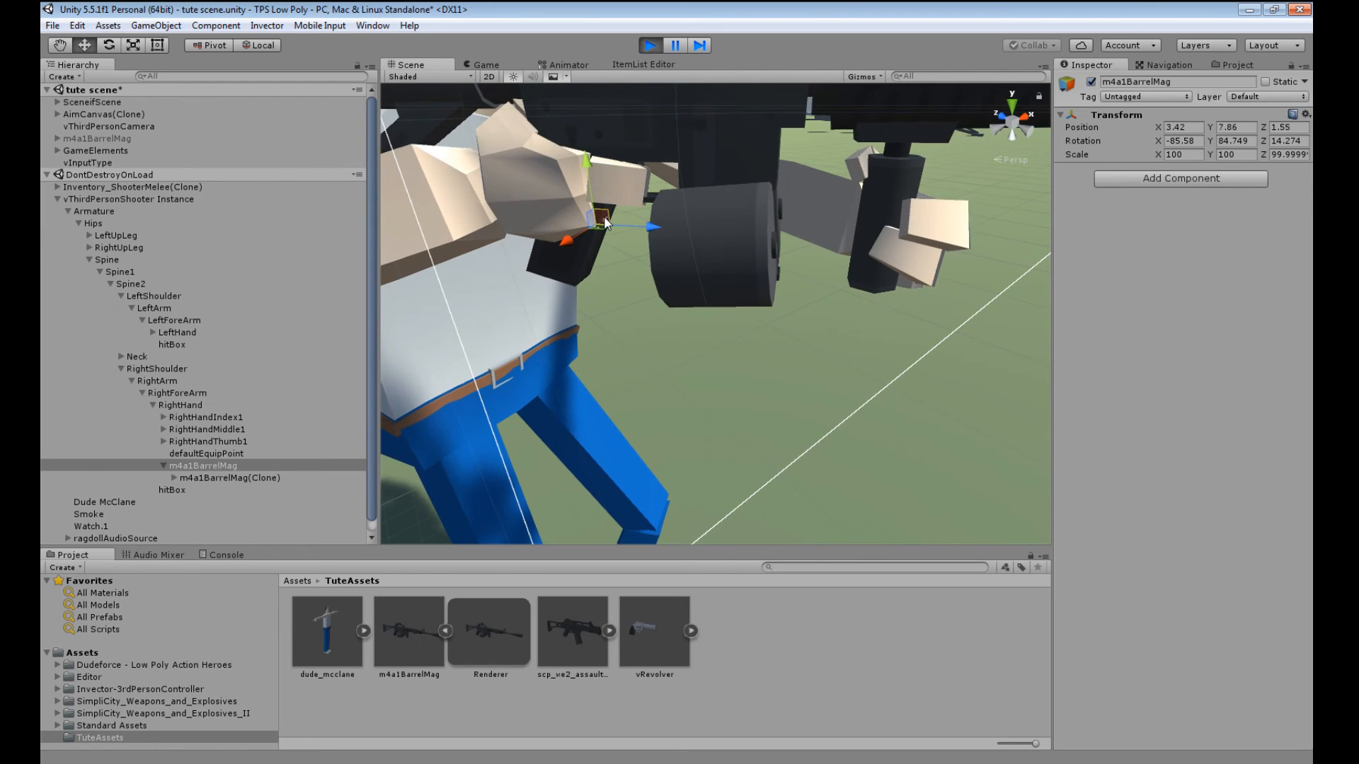
- Rotate the m4a1BarrelMag handler to about X -73.6, Y 174, Z -74.9 to straighten the rifle's aim
middle_click_drag(618, 101, 666, 168)
left_click_drag(665, 168, 382, 243, "alt")
middle_click_drag(781, 295, 694, 278)
scroll(690, 276, "down", 2)
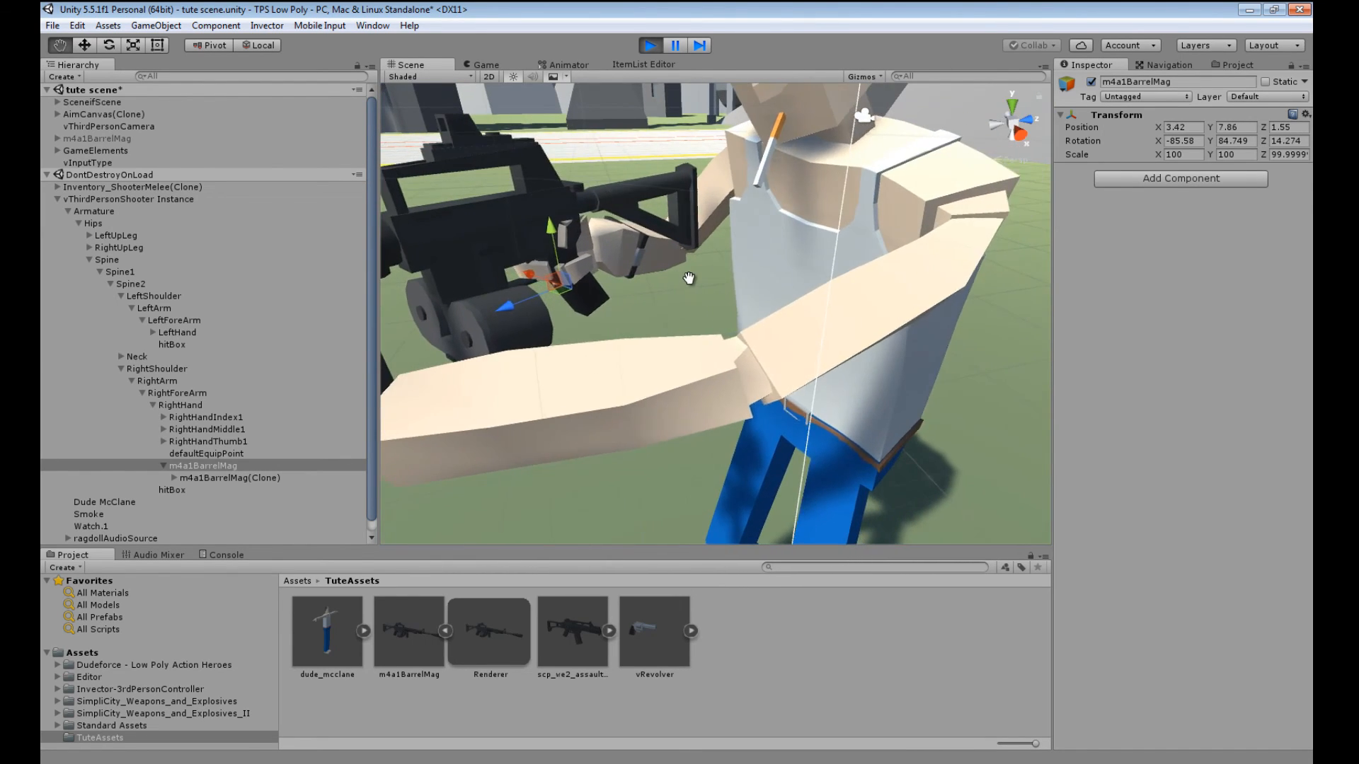
left_click_drag(689, 276, 746, 388, "alt")
key("e")
key("ctrl+z")
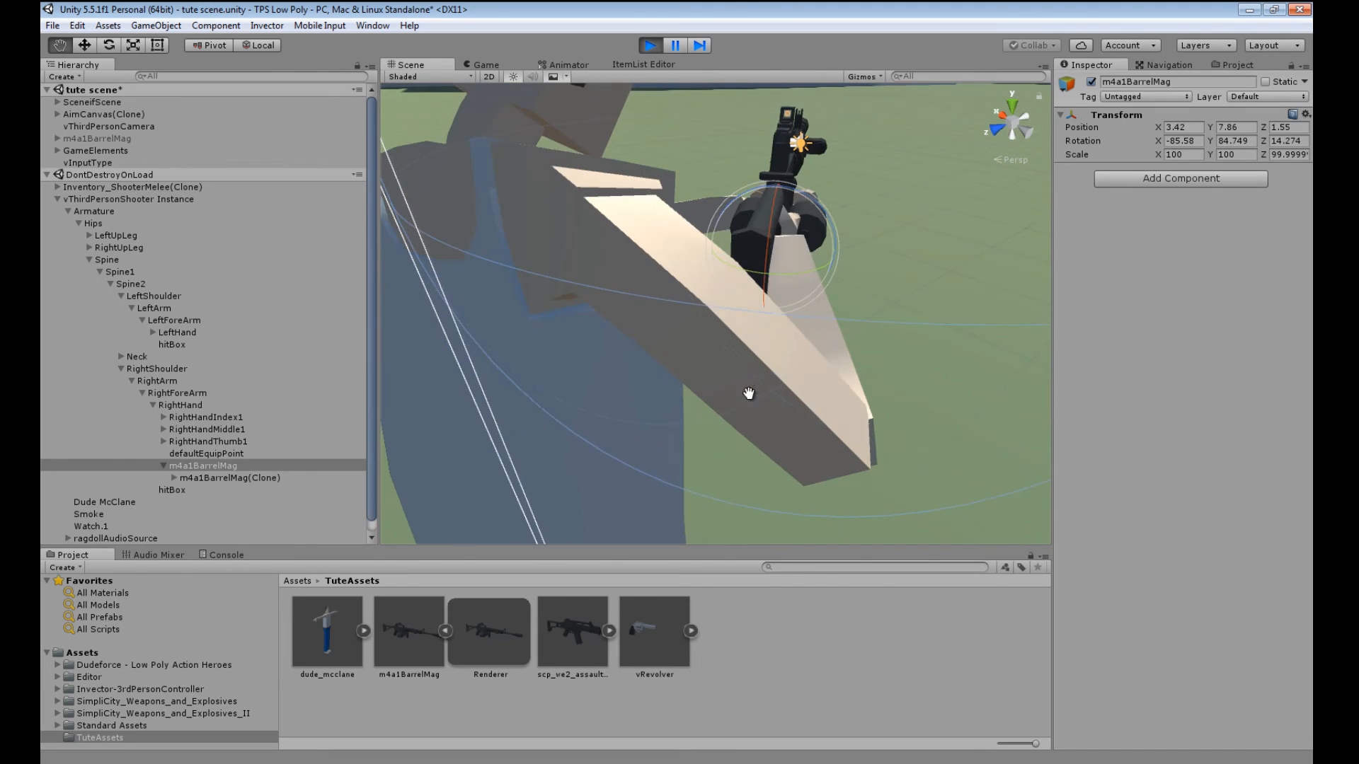
left_click_drag(804, 272, 797, 270)
- Examine the rotated rifle's alignment with the arms and aim from several angles in the scene and game views
left_click_drag(798, 145, 692, 290, "alt")
middle_click_drag(692, 289, 640, 241)
left_click_drag(640, 240, 690, 312, "alt")
middle_click_drag(690, 311, 692, 255)
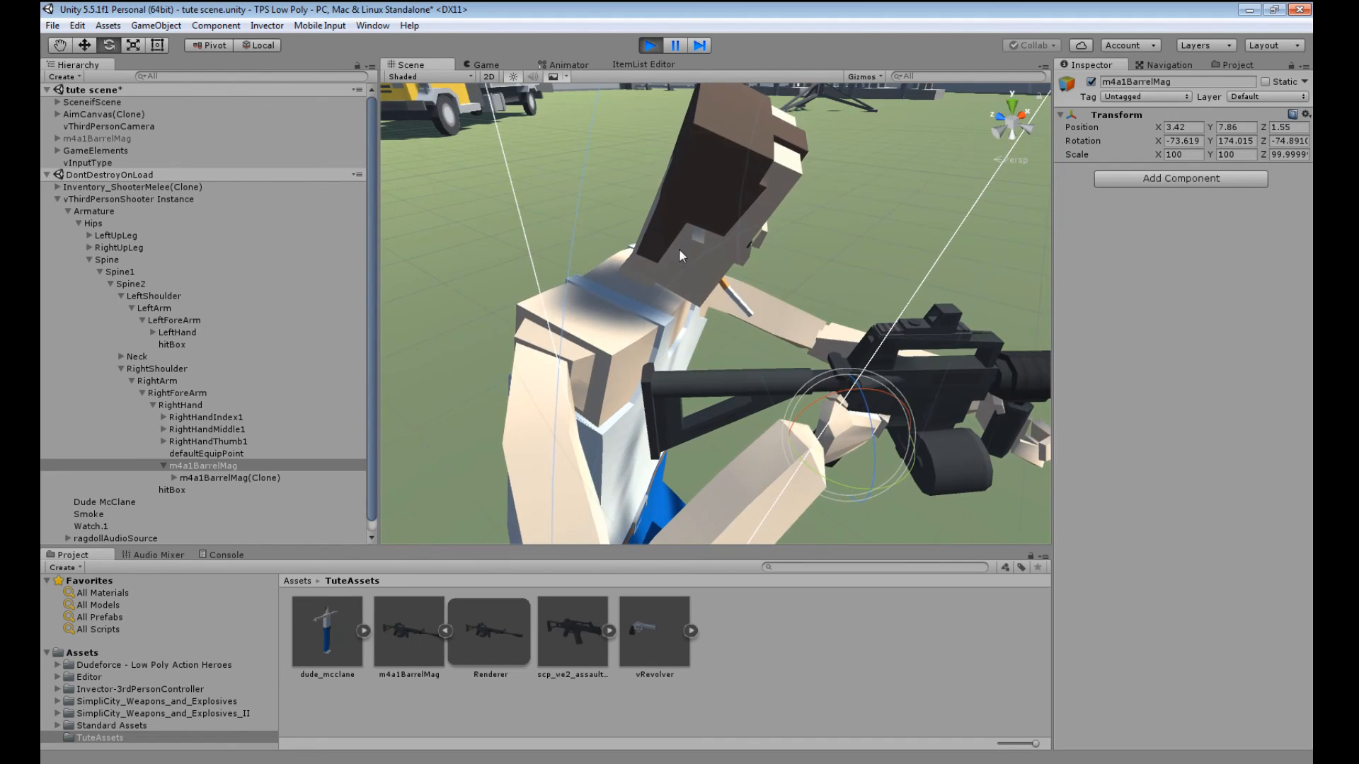
left_click_drag(678, 249, 782, 376, "alt")
middle_click_drag(782, 375, 794, 445)
left_click_drag(794, 445, 816, 379, "alt")
middle_click_drag(816, 379, 806, 382)
scroll(804, 383, "down", 4)
left_click_drag(801, 382, 862, 401, "alt")
key("e")
left_click(495, 65)
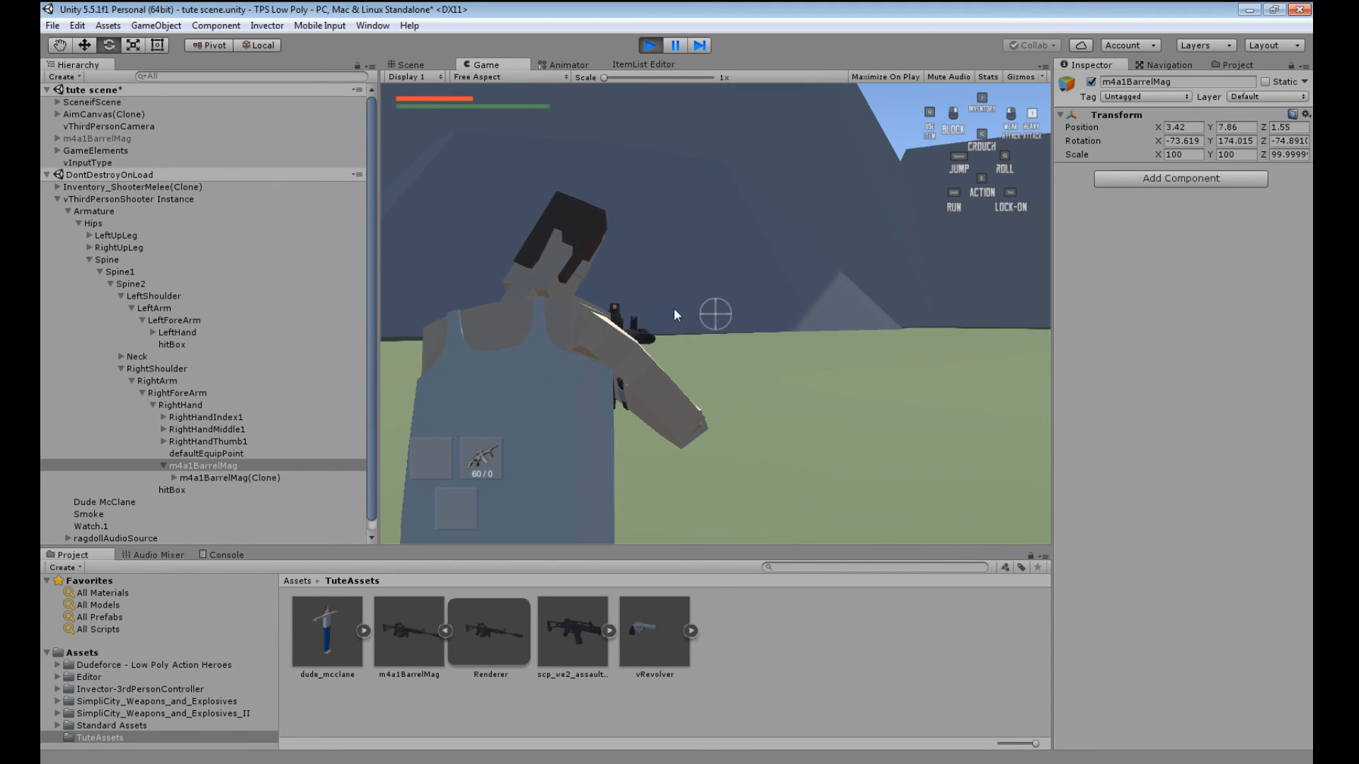
left_click(413, 65)
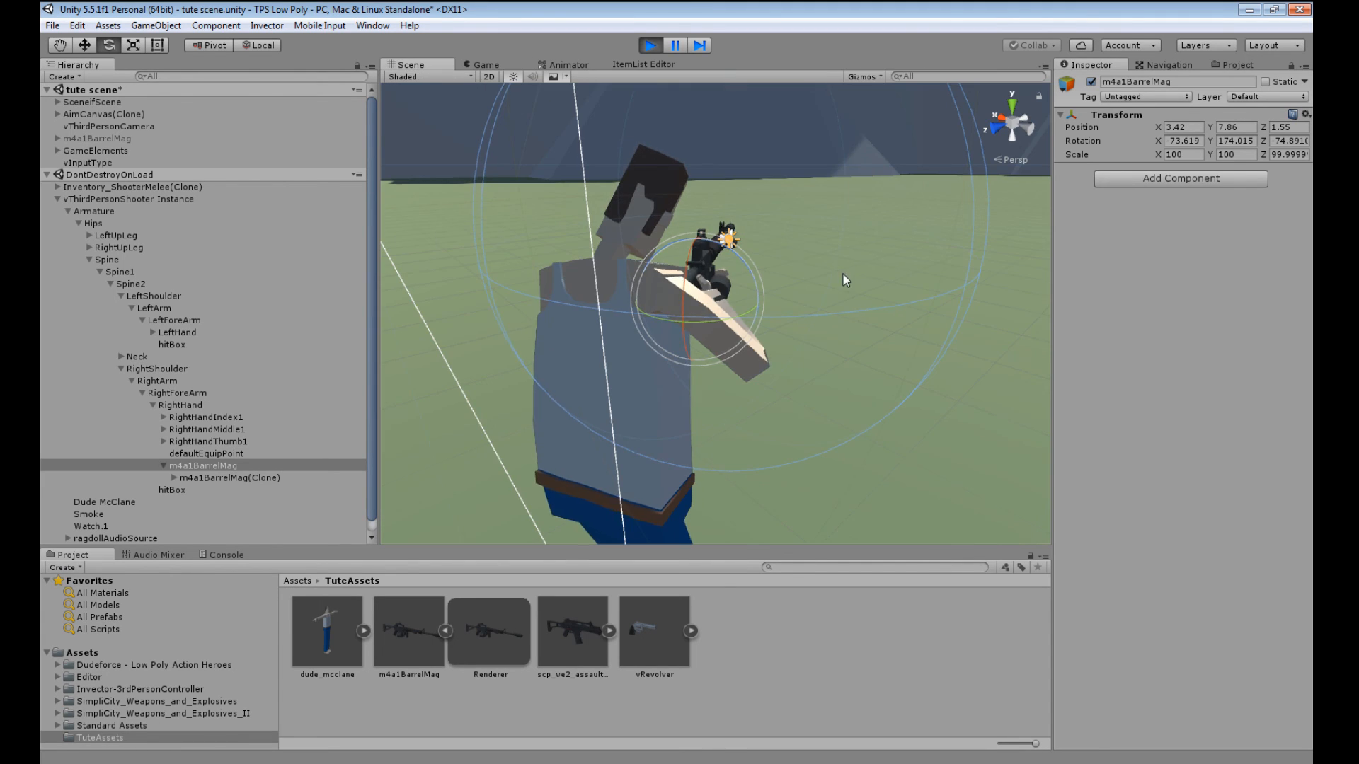
left_click_drag(842, 274, 637, 301, "alt")
middle_click_drag(637, 301, 736, 311)
key("f")
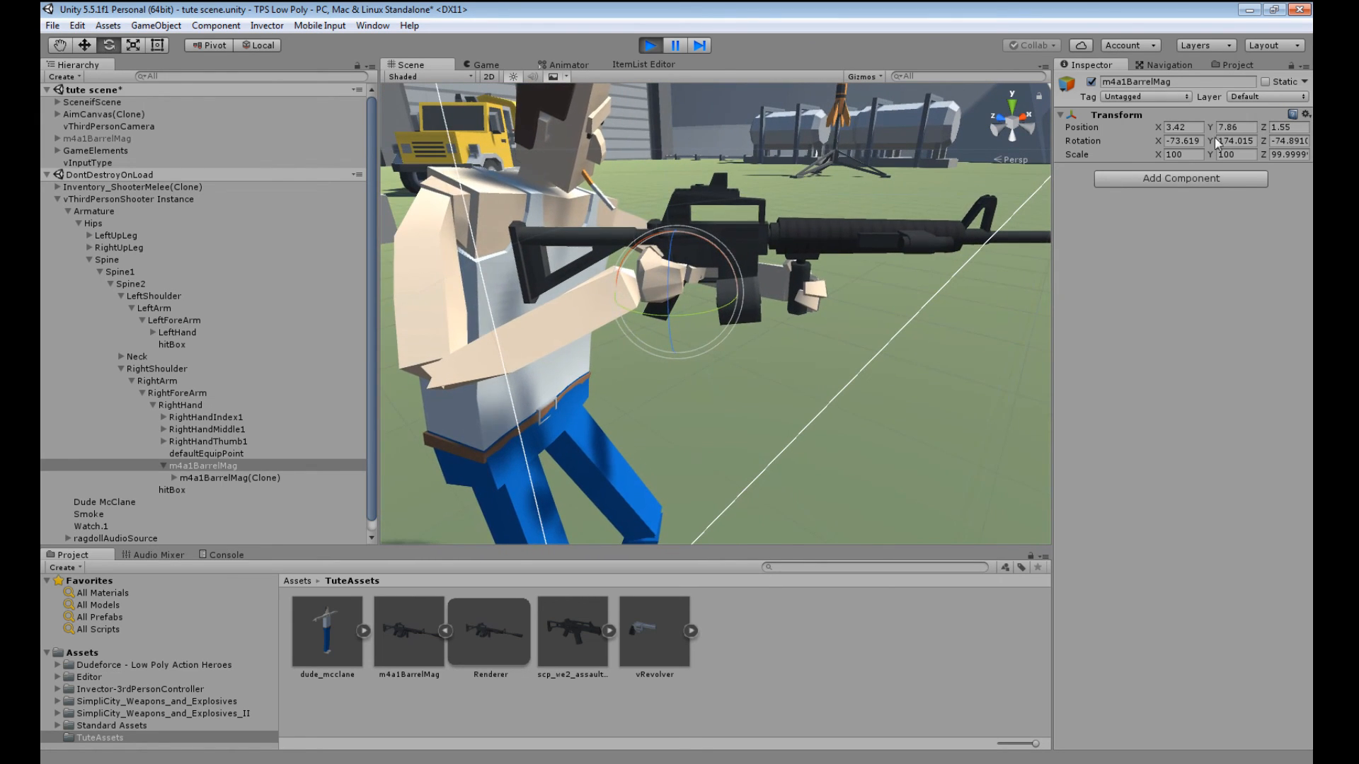
- Copy the m4a1BarrelMag handler's adjusted transform, stop play mode and paste the values onto the handler
left_click(1307, 116)
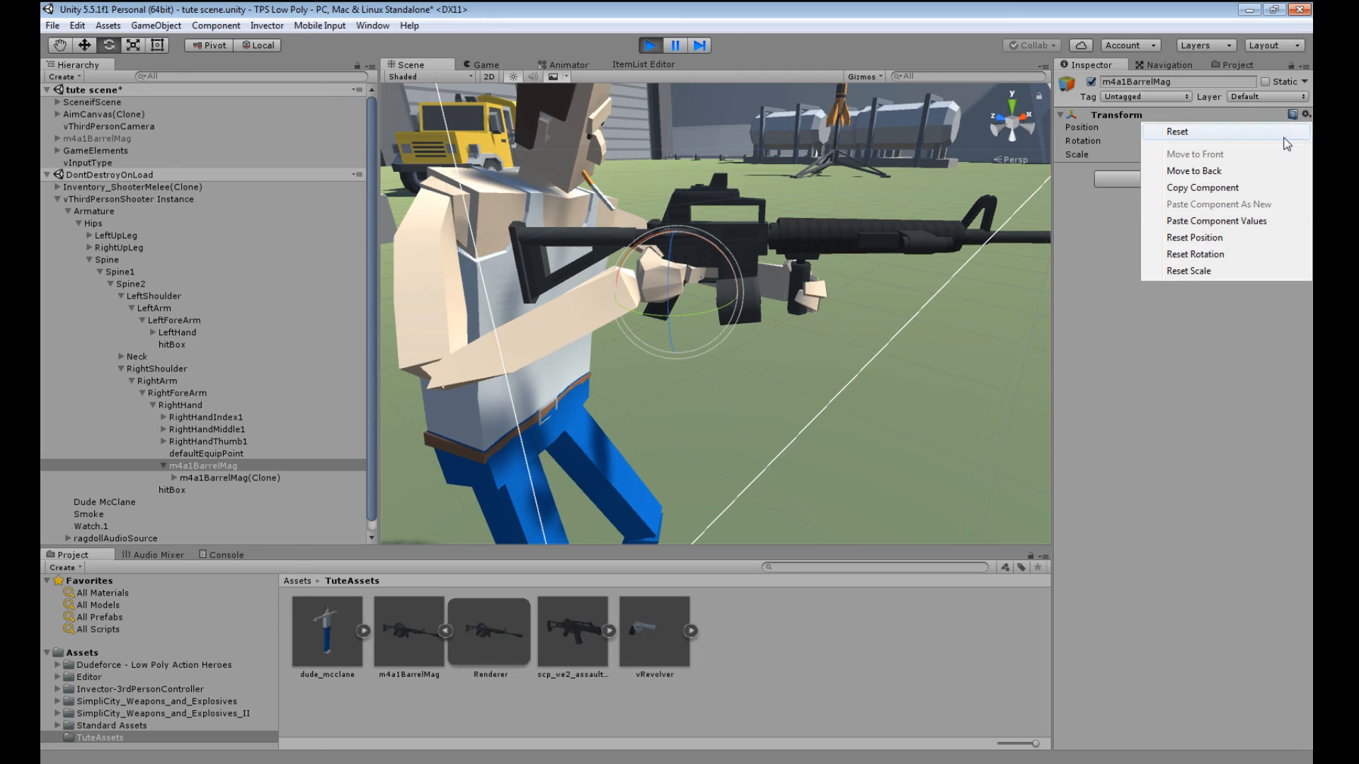
left_click(1236, 190)
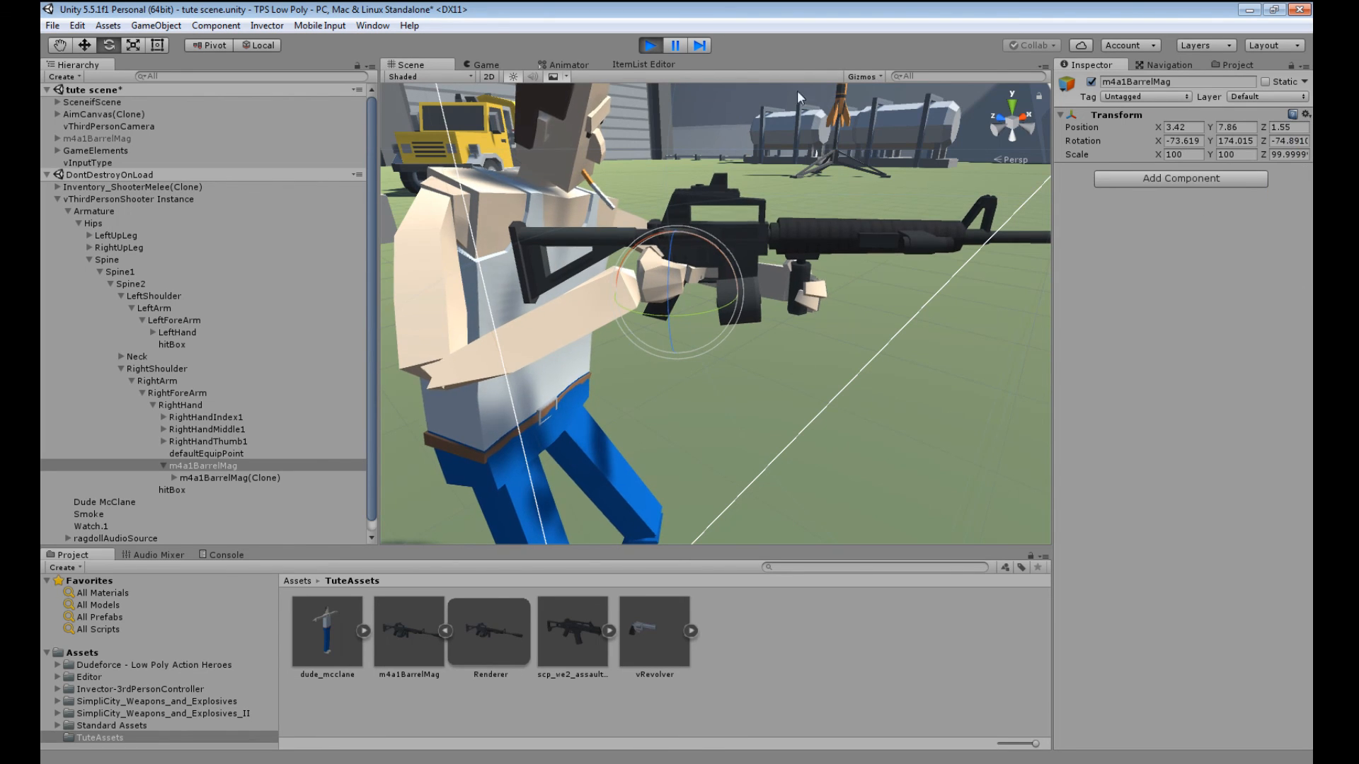
left_click(649, 45)
left_click(1305, 115)
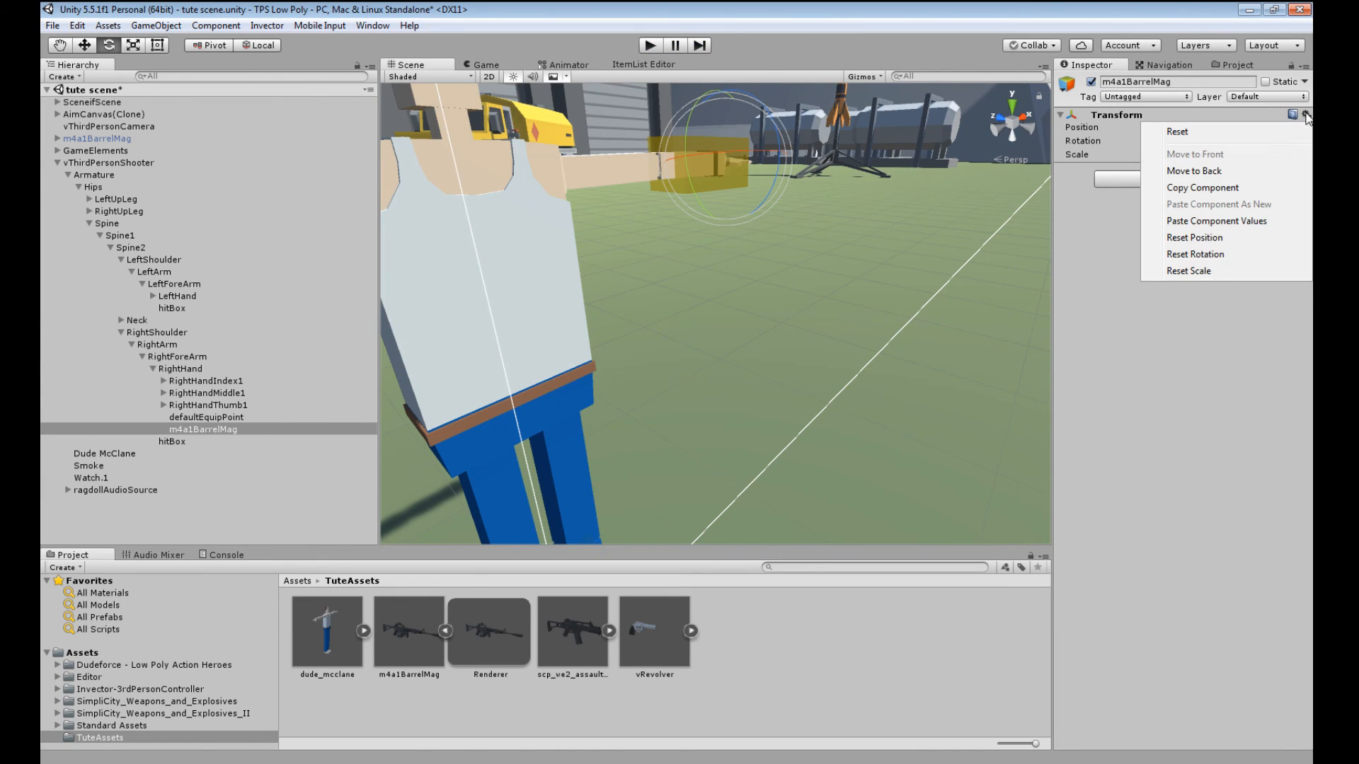
left_click(1231, 220)
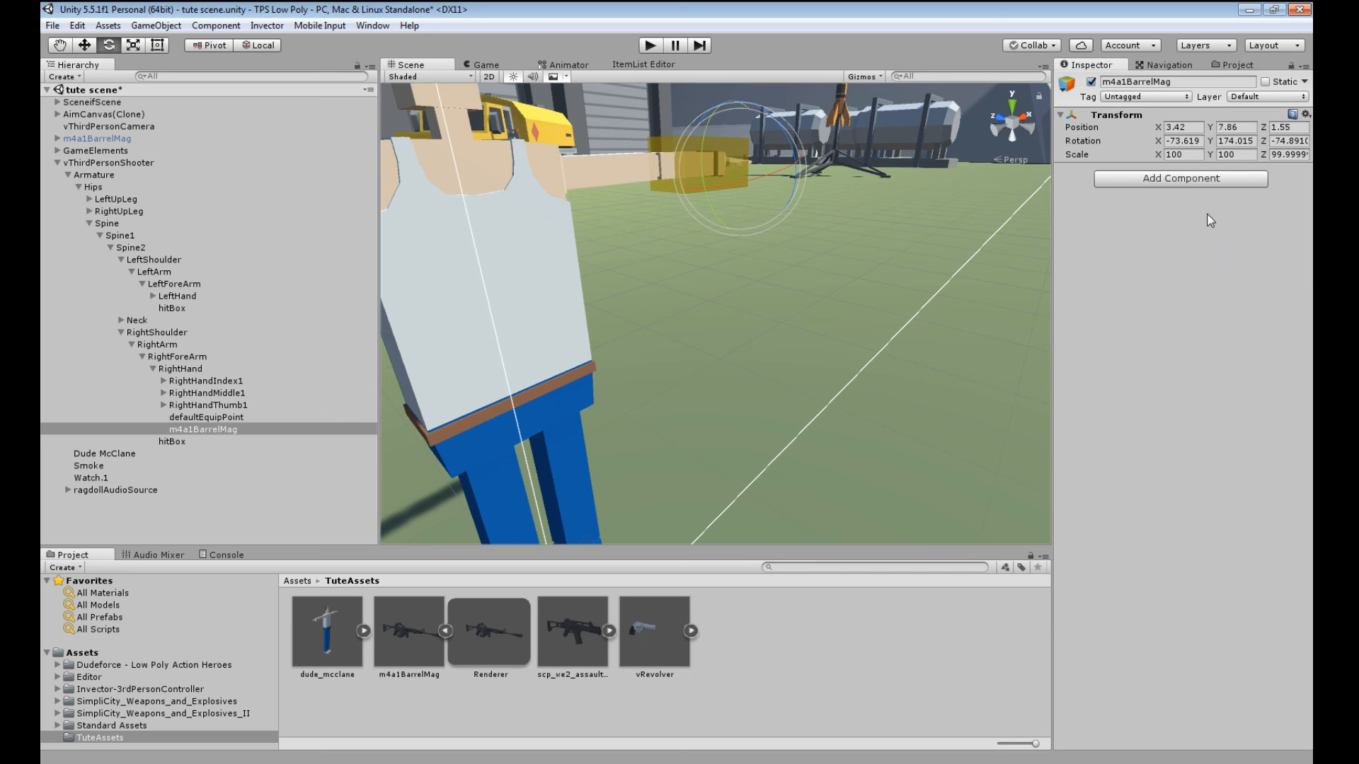
- Start a playtest, equip the m4a1 in the first weapon slot and close the inventory
left_click(650, 45)
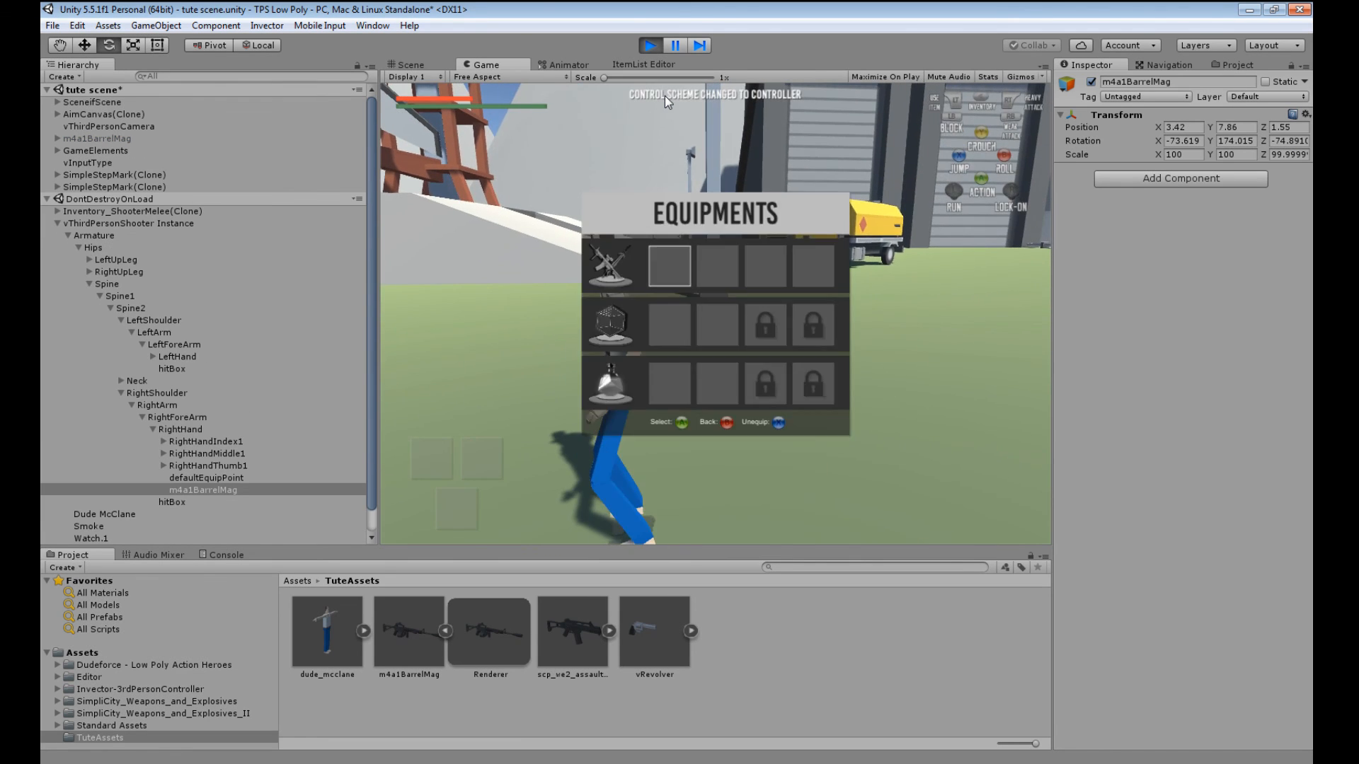
key("Return")
key("Return")
key("Return")
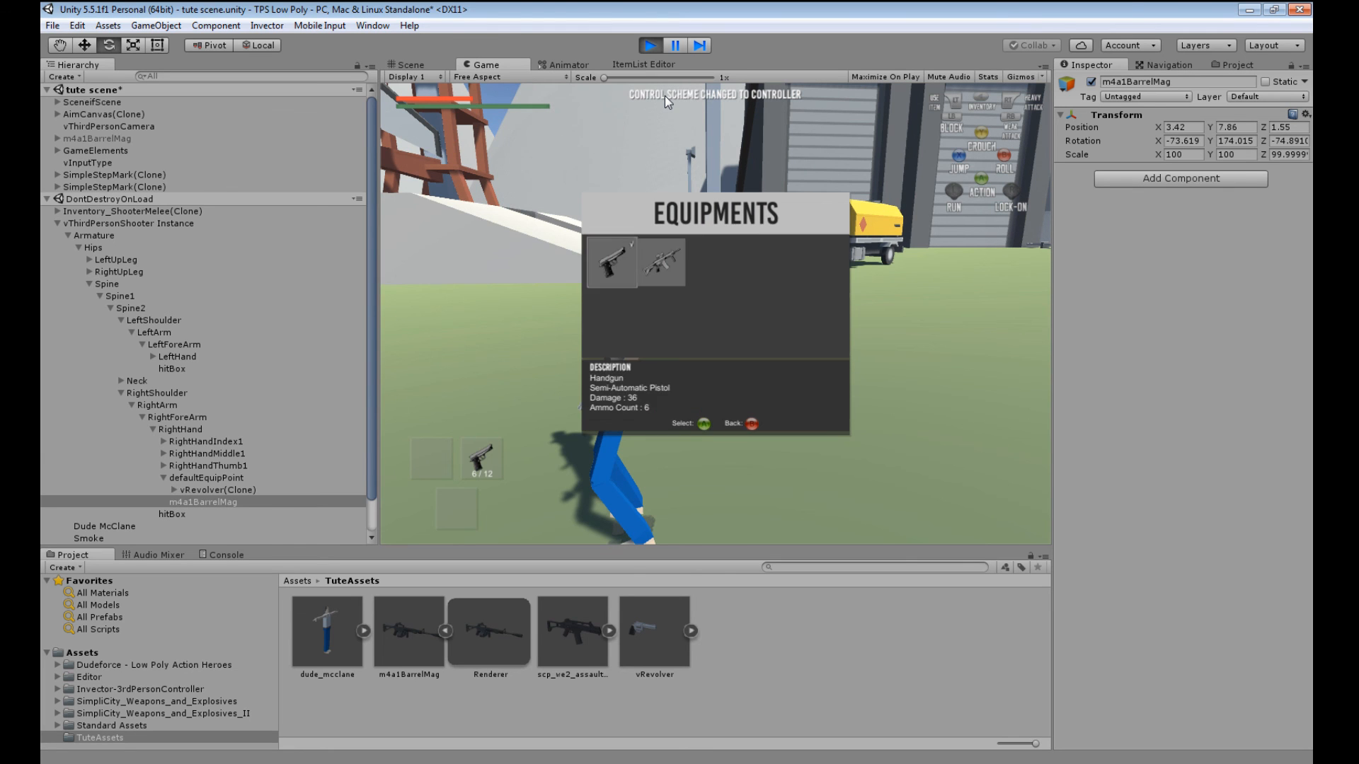
key("Right")
key("Escape")
key("Escape")
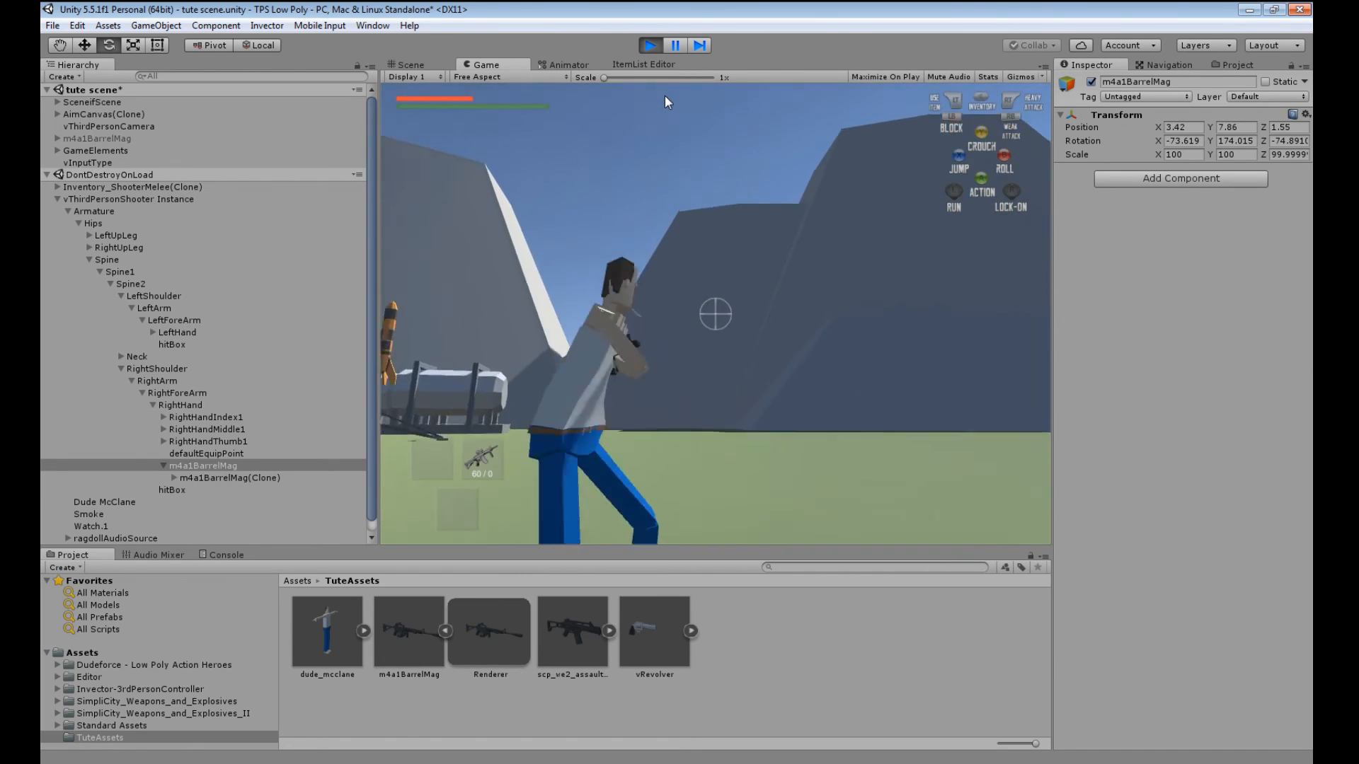
- Aim and fire the m4a1 to test its alignment, then stop the playtest
left_click(664, 95)
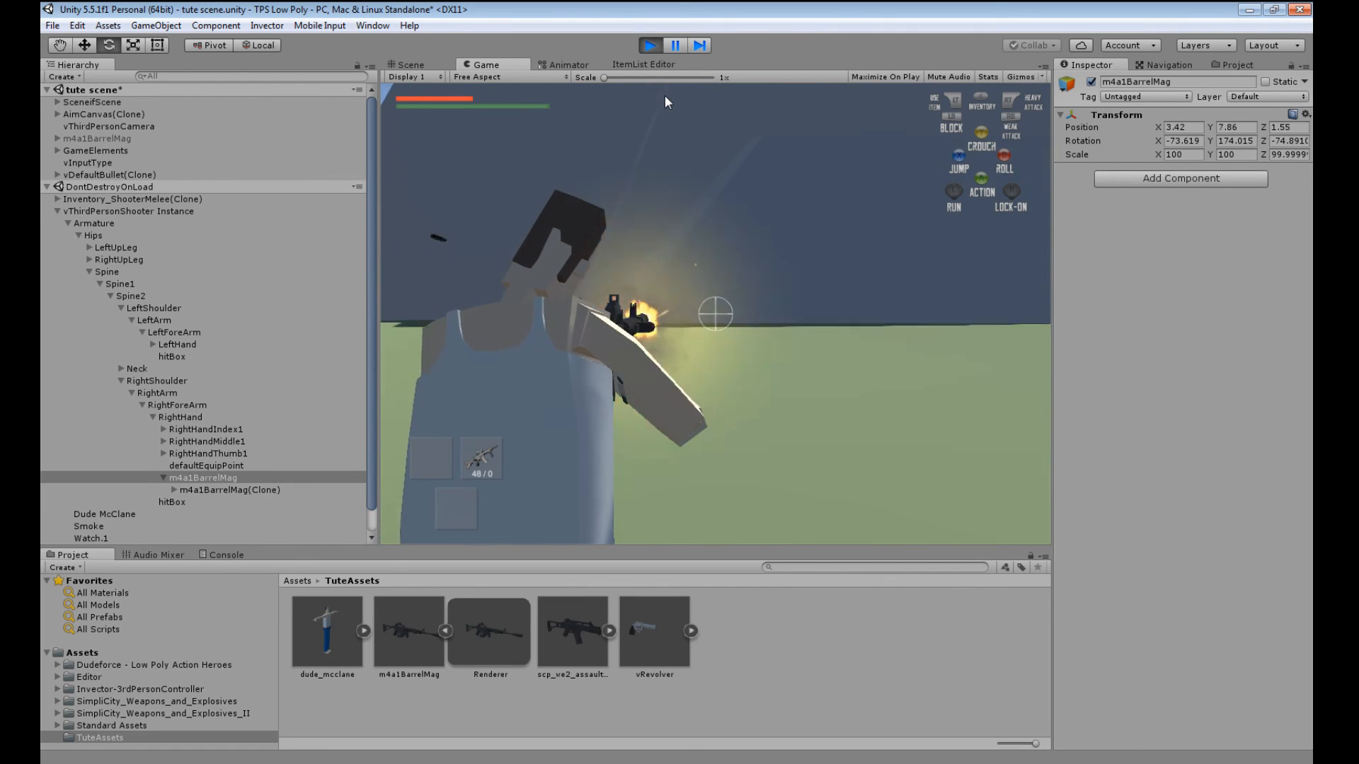
key("z")
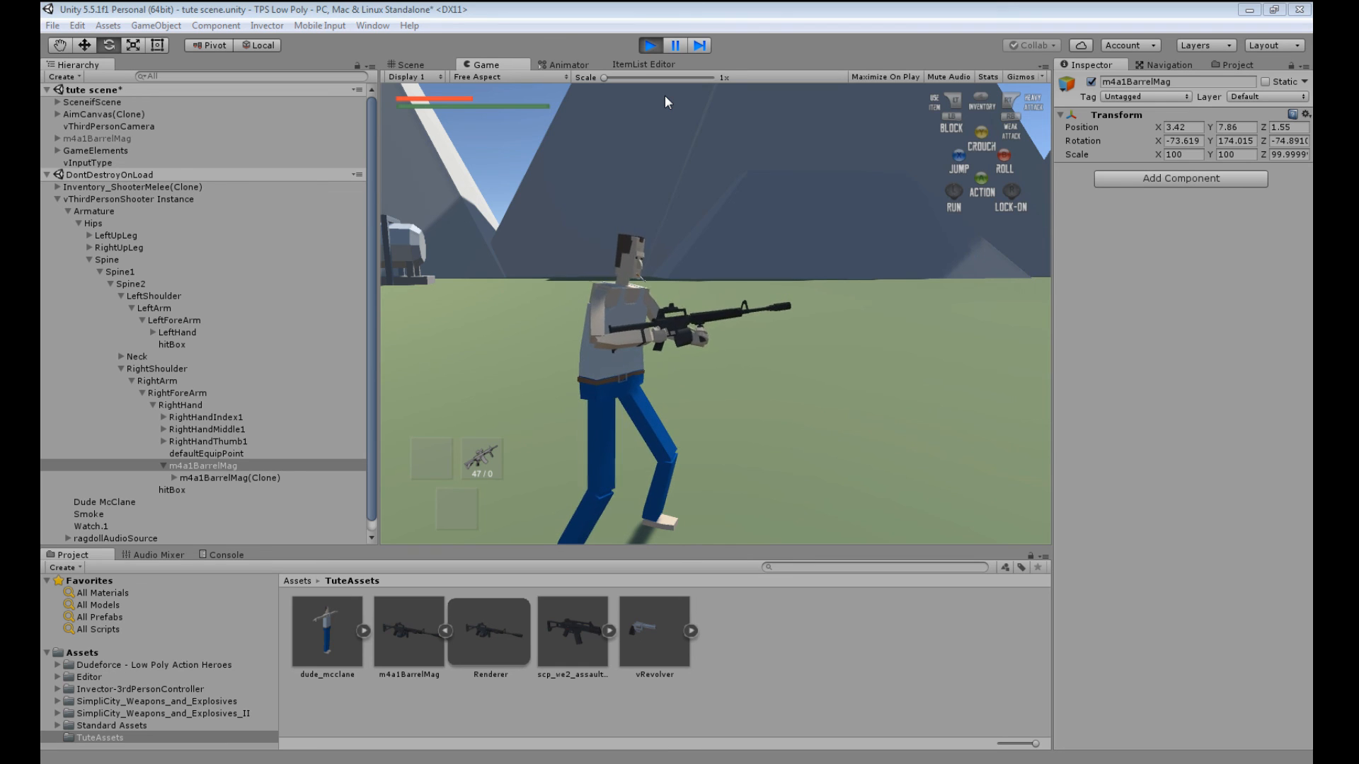
left_click(651, 47)
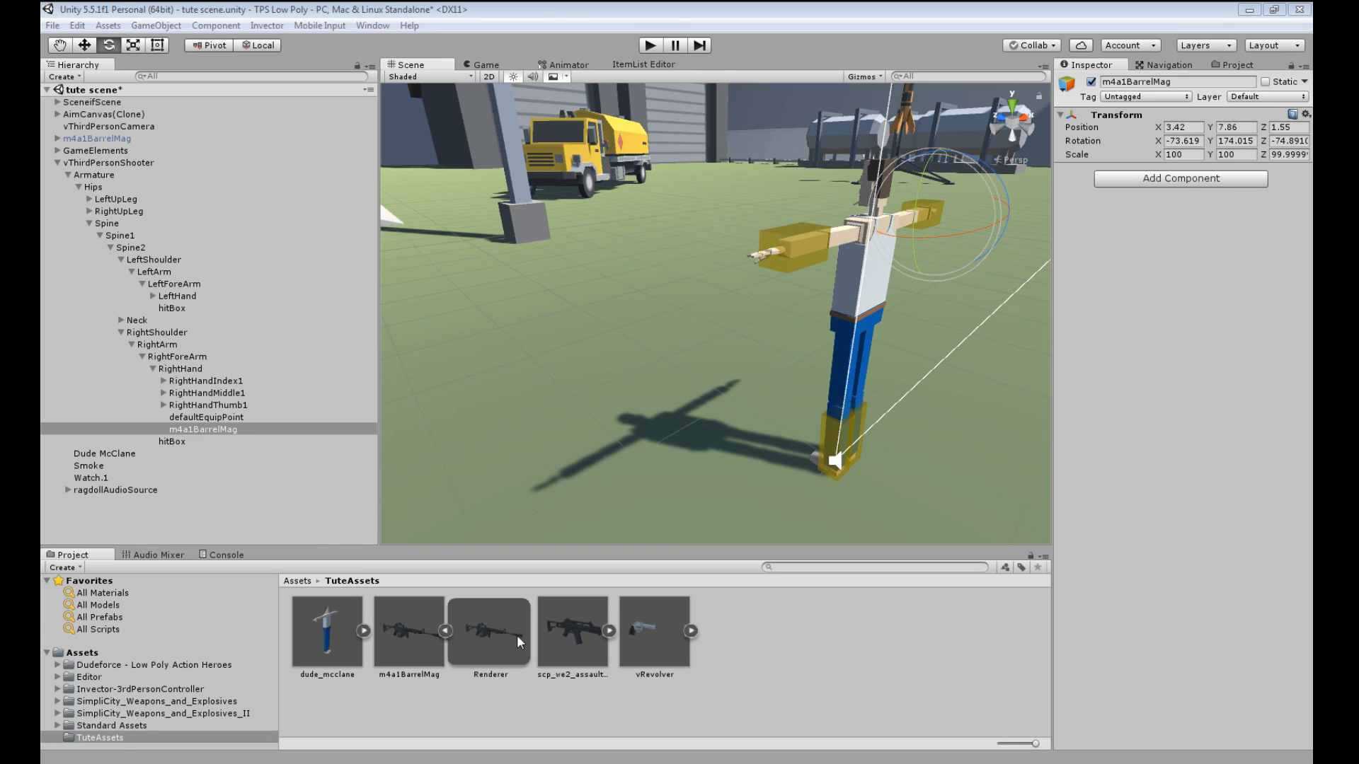
- Open Invector's shooter weapon creator and assign the scp_we2_assault_rifle_02_stock prefab as the FBX model
left_click(578, 628)
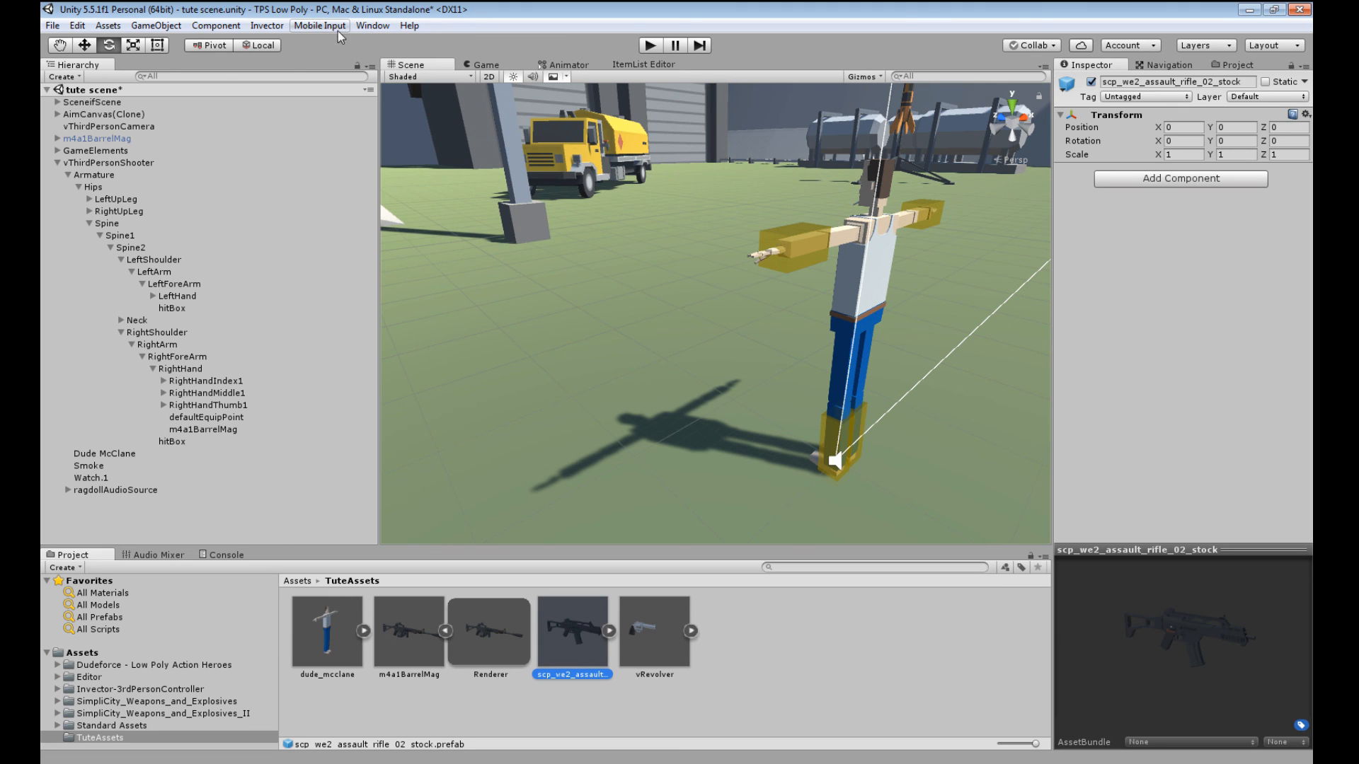
left_click(265, 25)
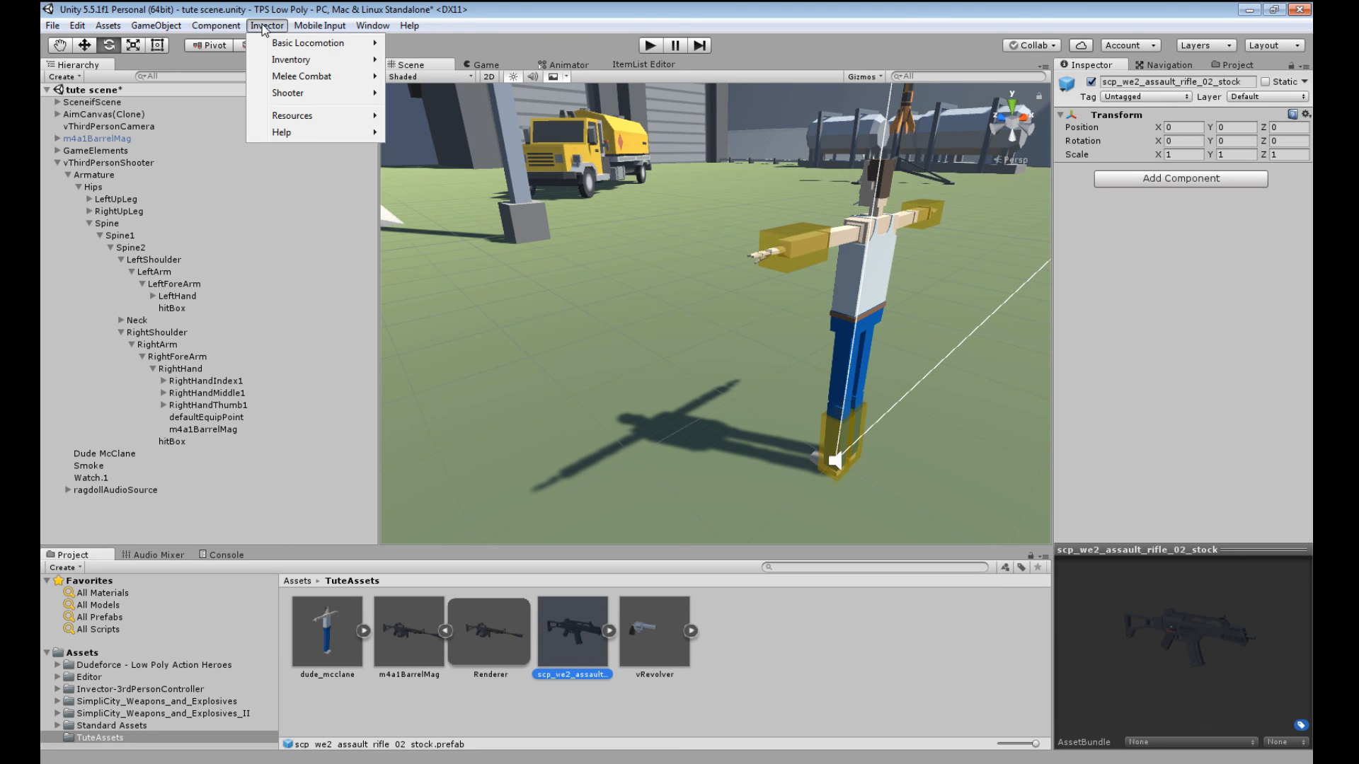
mouse_move(296, 95)
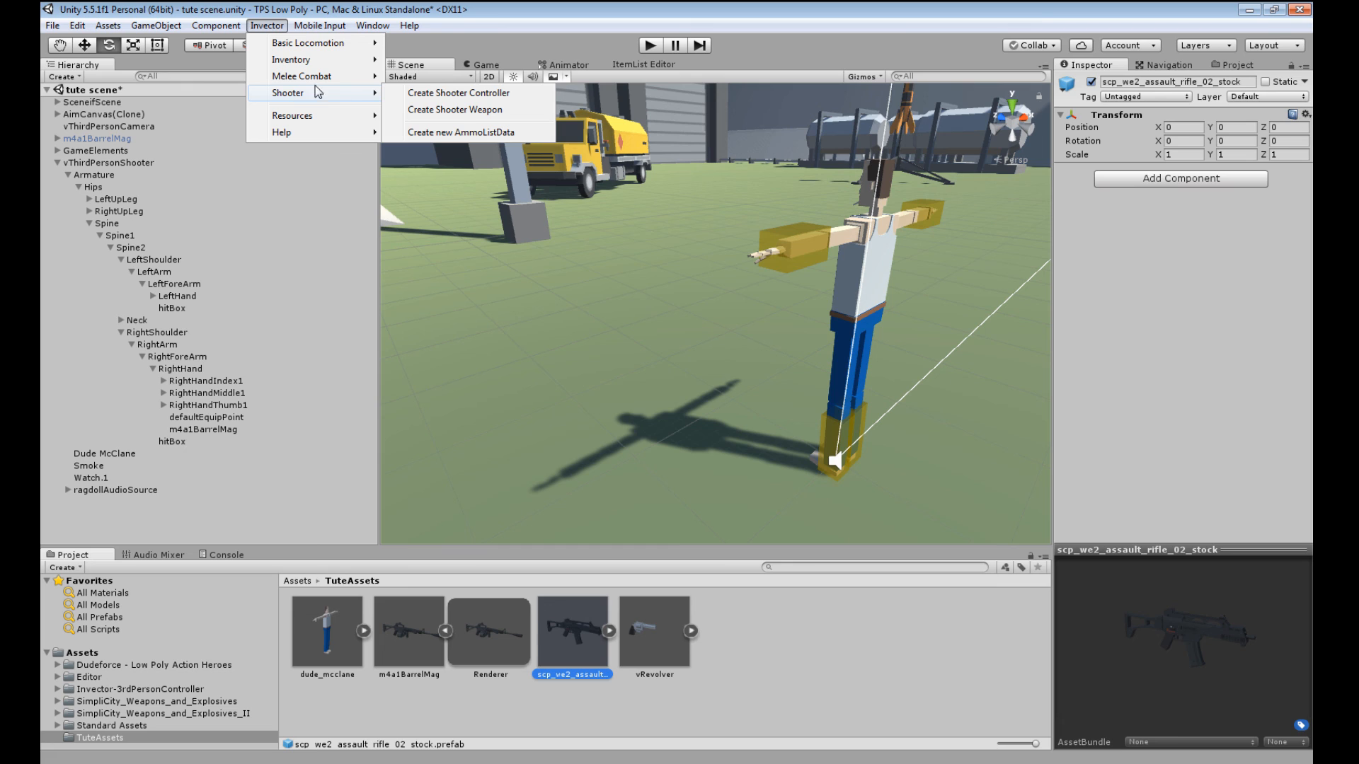
left_click(461, 110)
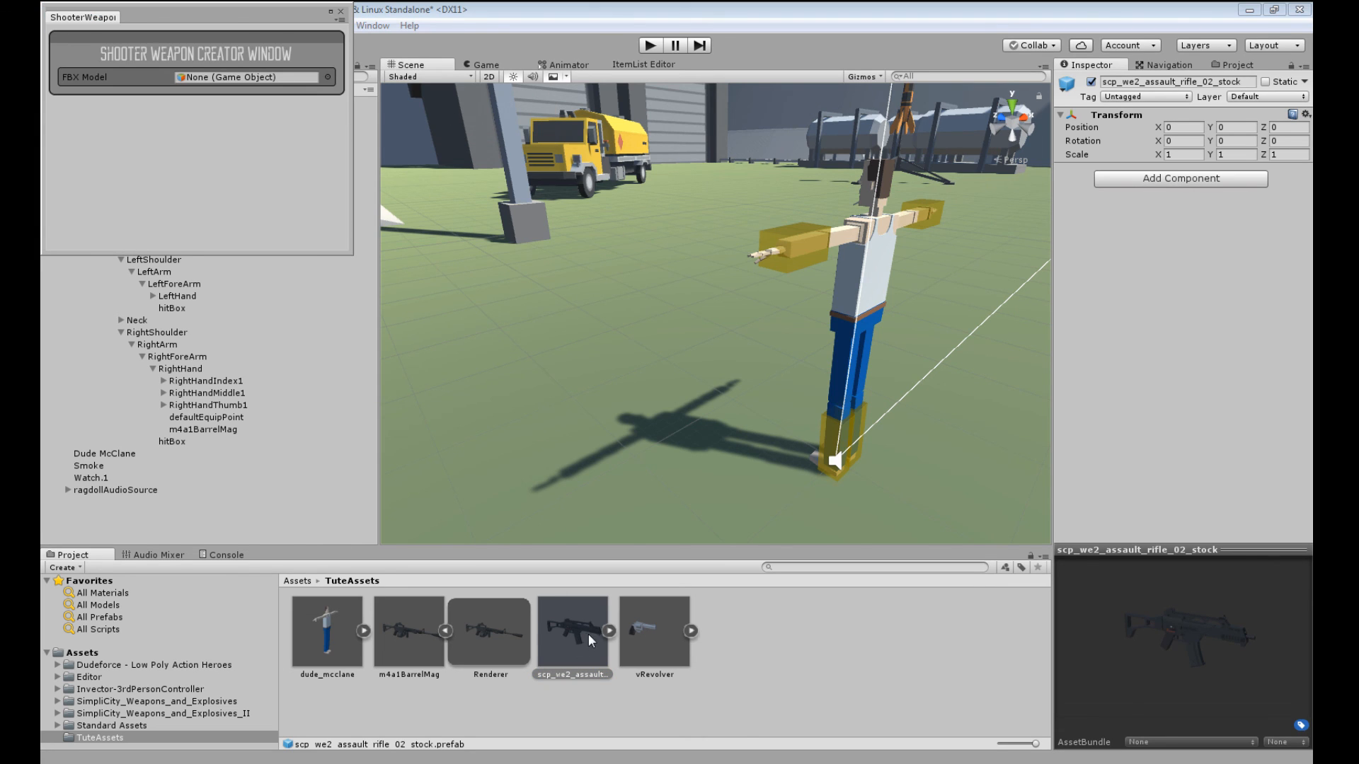
left_click_drag(573, 654, 257, 78)
left_click(218, 93)
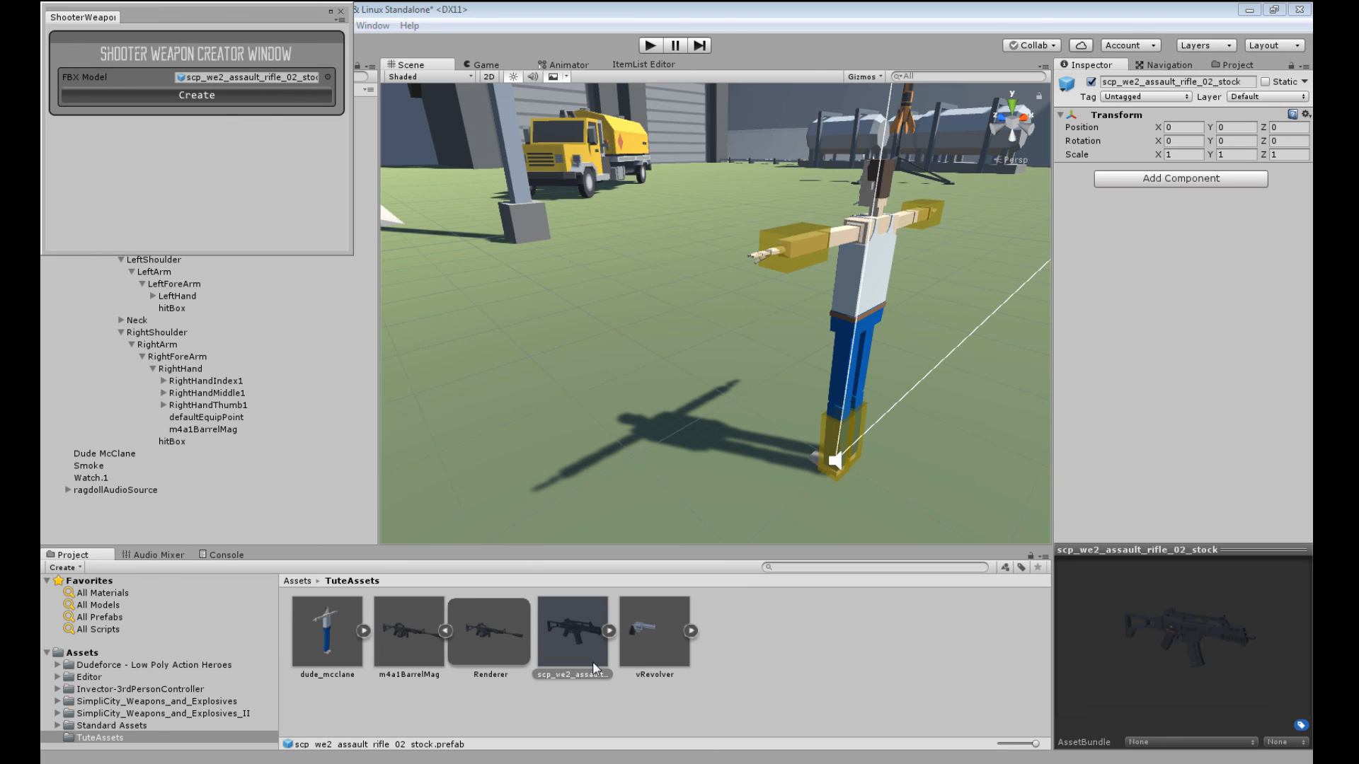
- Set the assault rifle prefab's scale to 0.45 on X, Y and Z and create the shooter weapon from it
left_click(1183, 153)
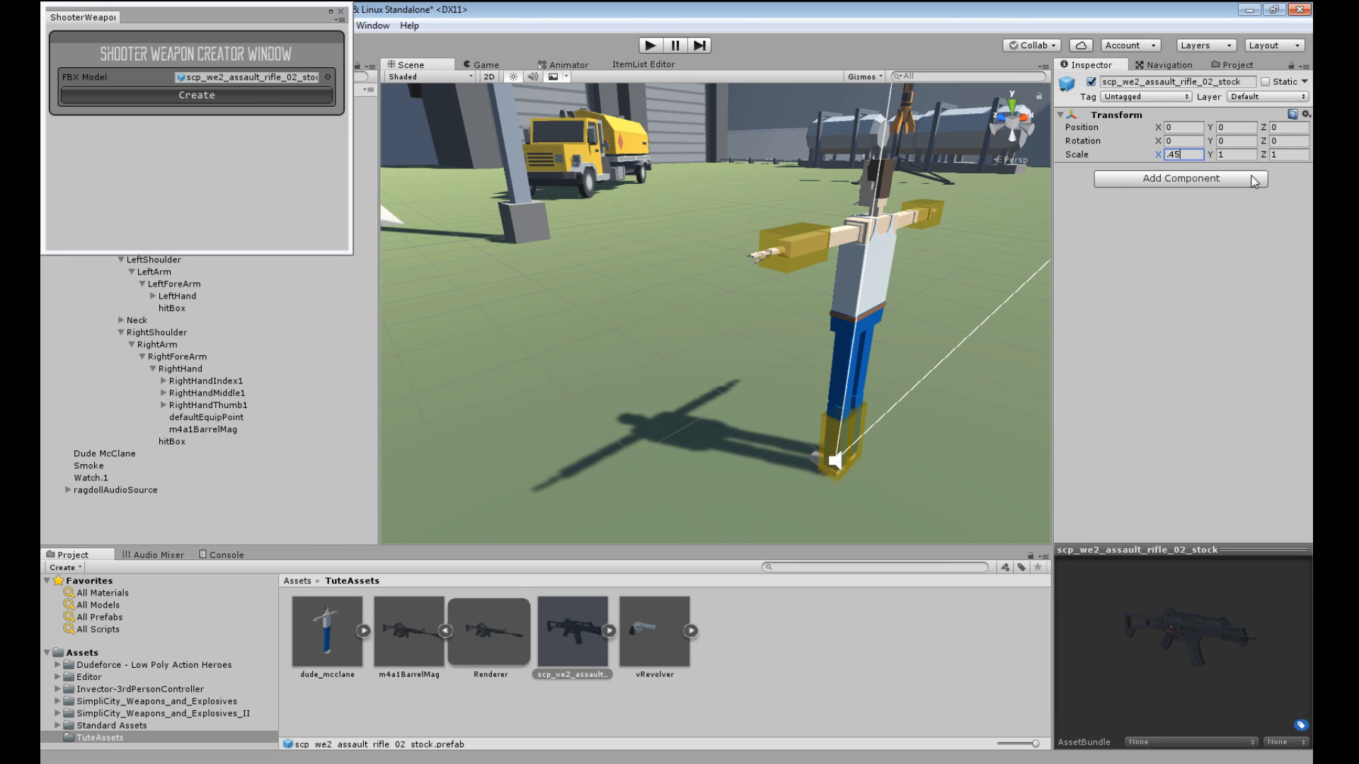
key("Tab")
key("Tab")
left_click(251, 195)
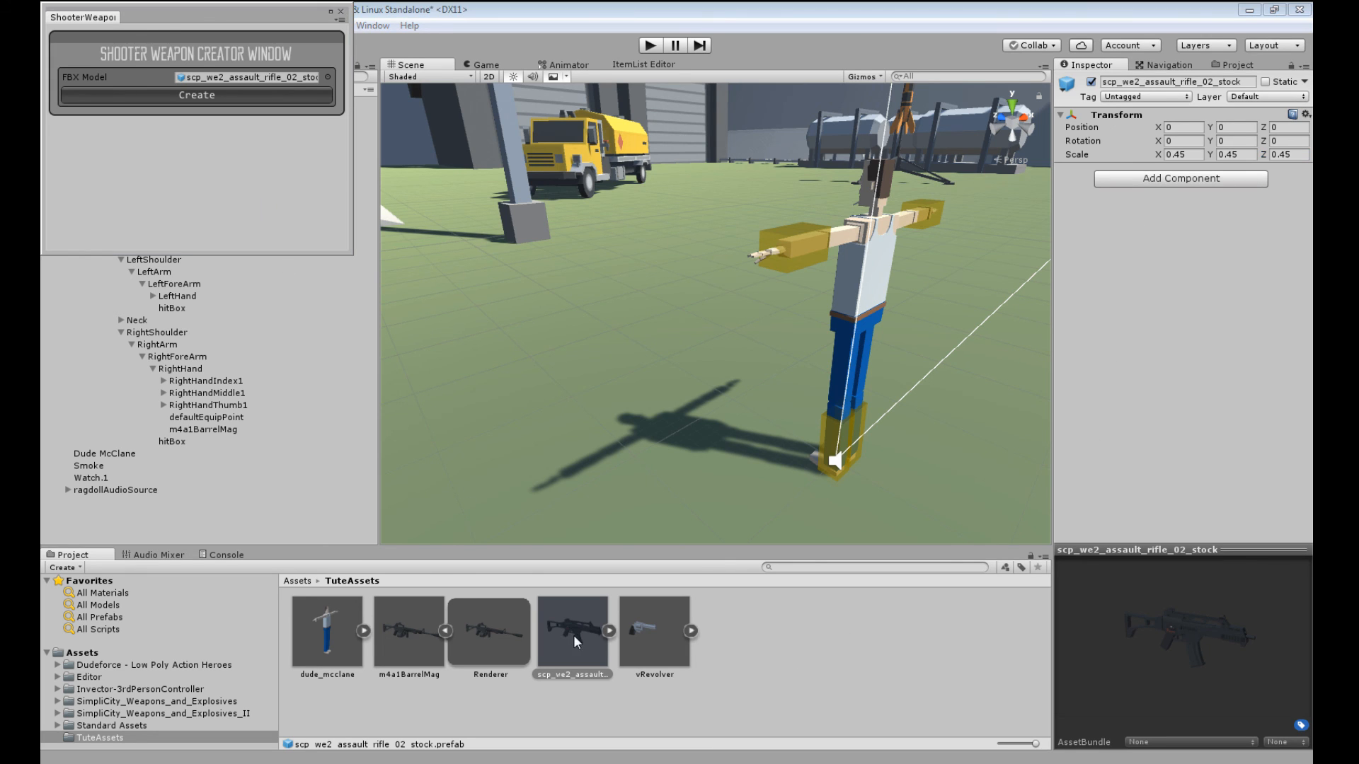
left_click_drag(578, 642, 264, 80)
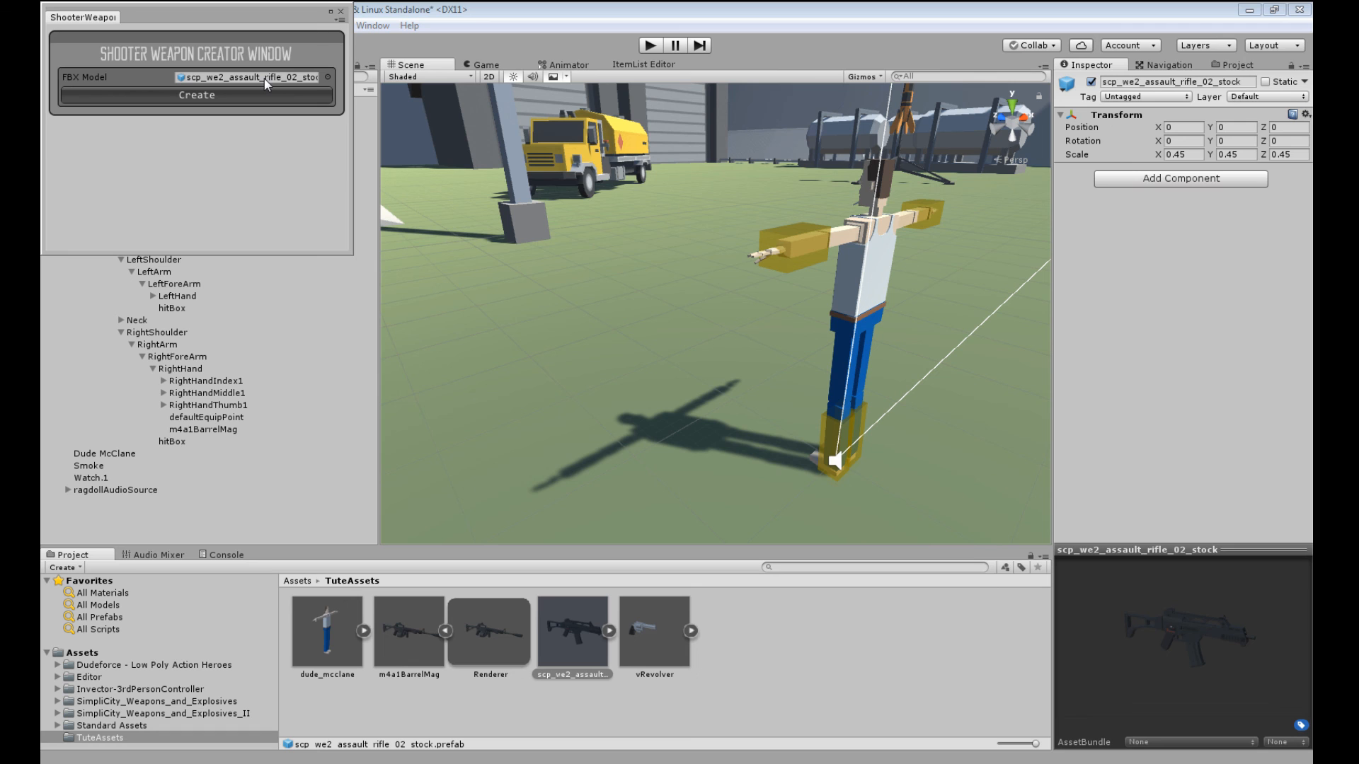
left_click(209, 97)
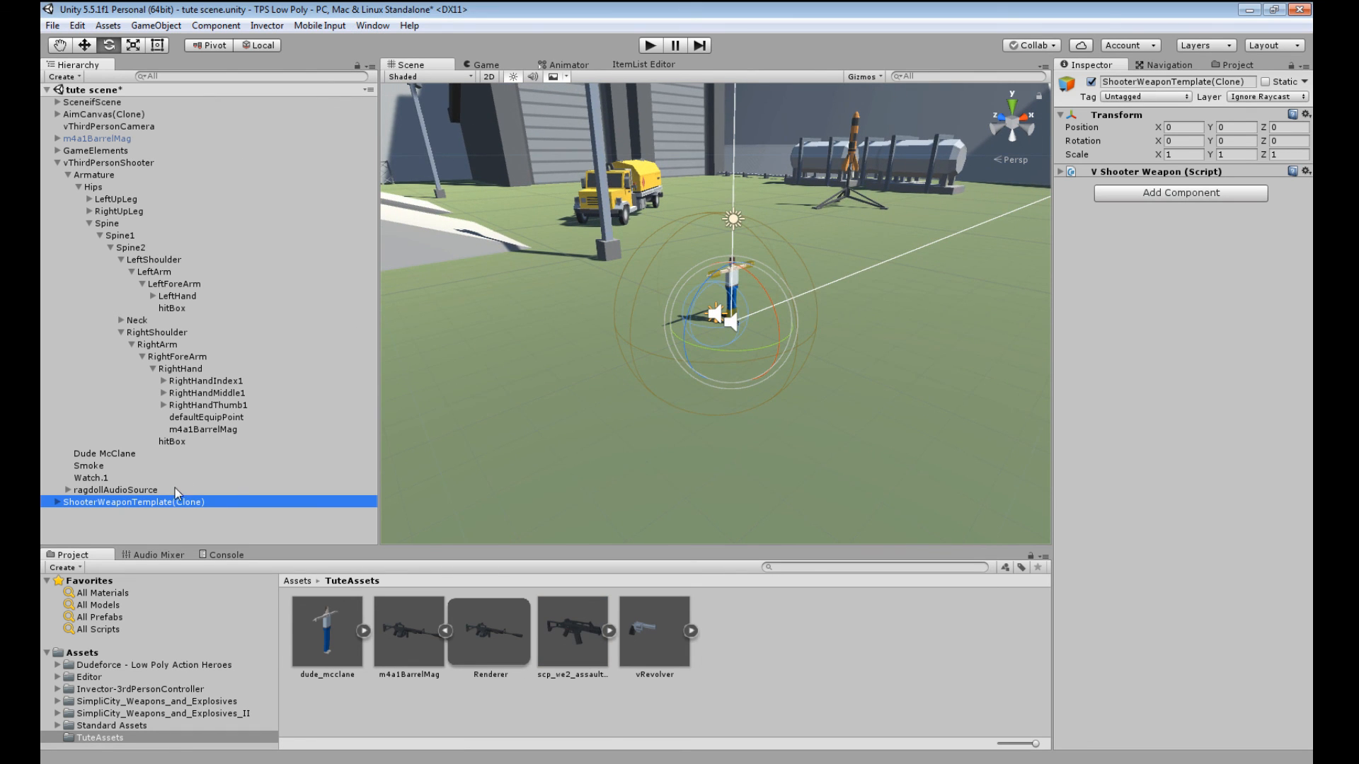
- Move the new ShooterWeaponTemplate(Clone) away from the character's feet to about X -1.813, Z -0.206
right_click(874, 391)
scroll(732, 345, "up", 10)
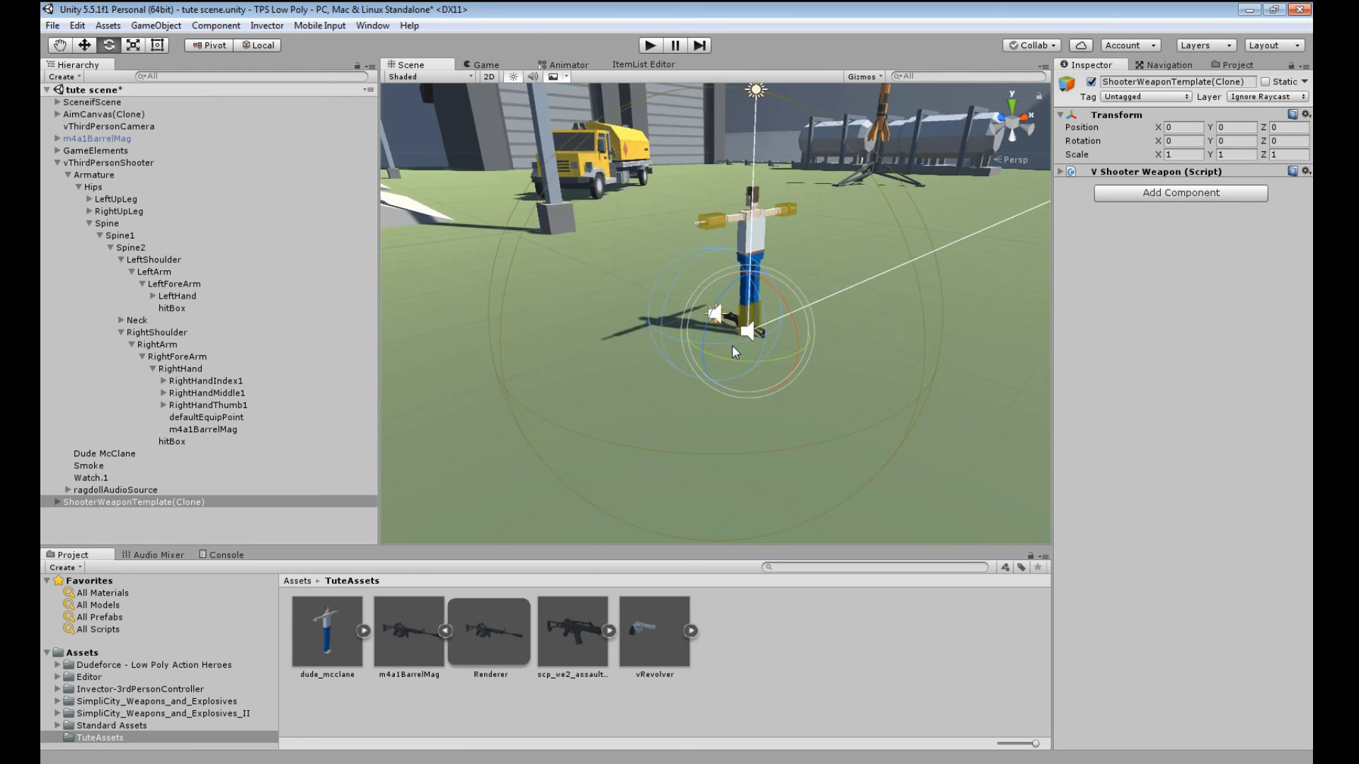
right_click_drag(731, 346, 819, 260)
middle_click_drag(764, 340, 980, 404)
scroll(821, 409, "down", 6)
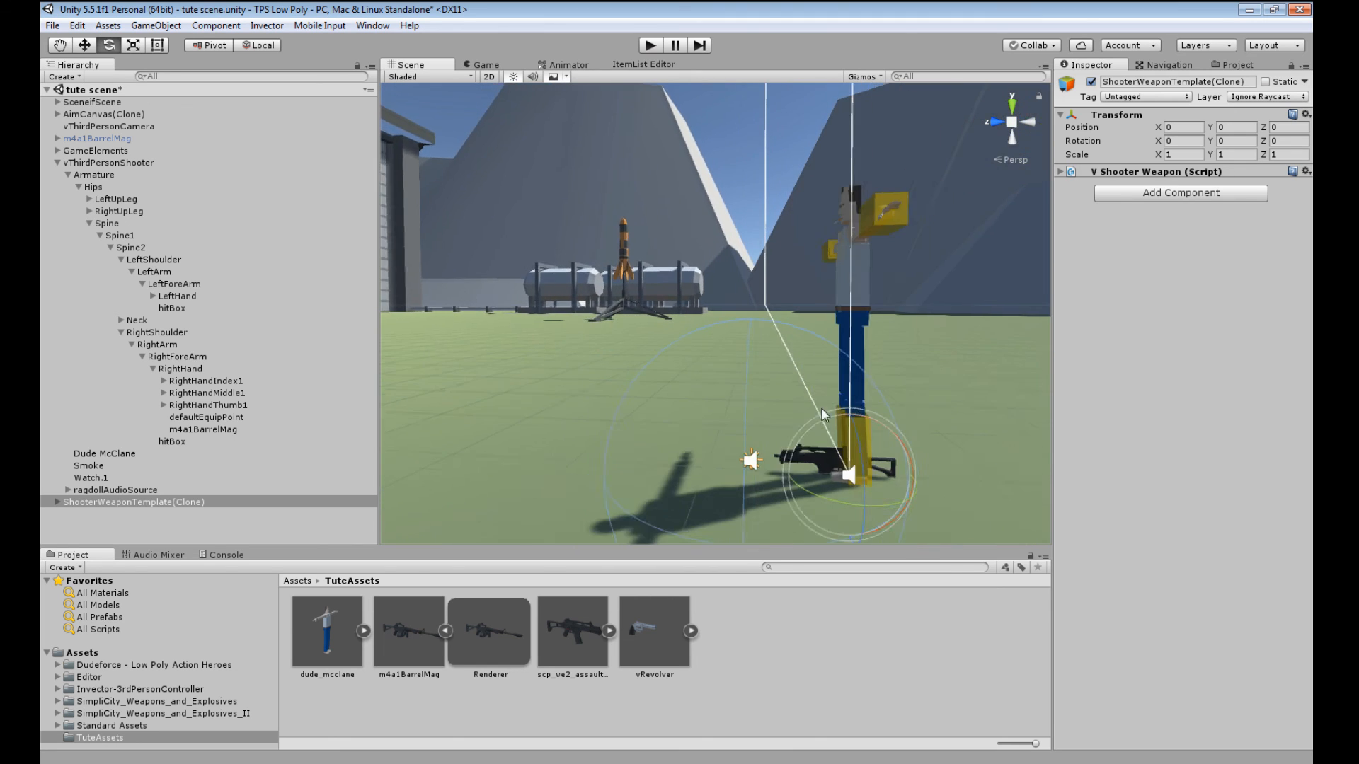
right_click_drag(822, 409, 927, 389)
middle_click_drag(765, 414, 860, 406)
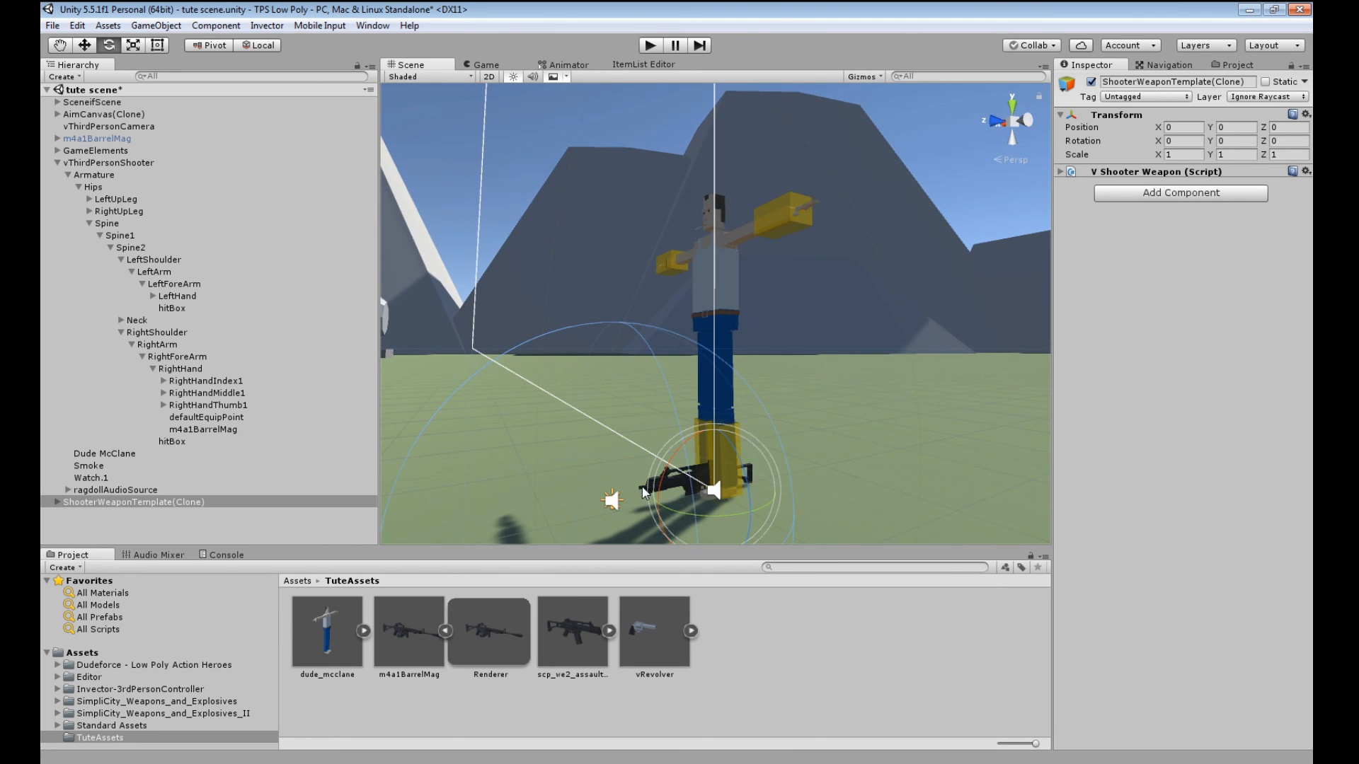
right_click_drag(450, 406, 701, 448)
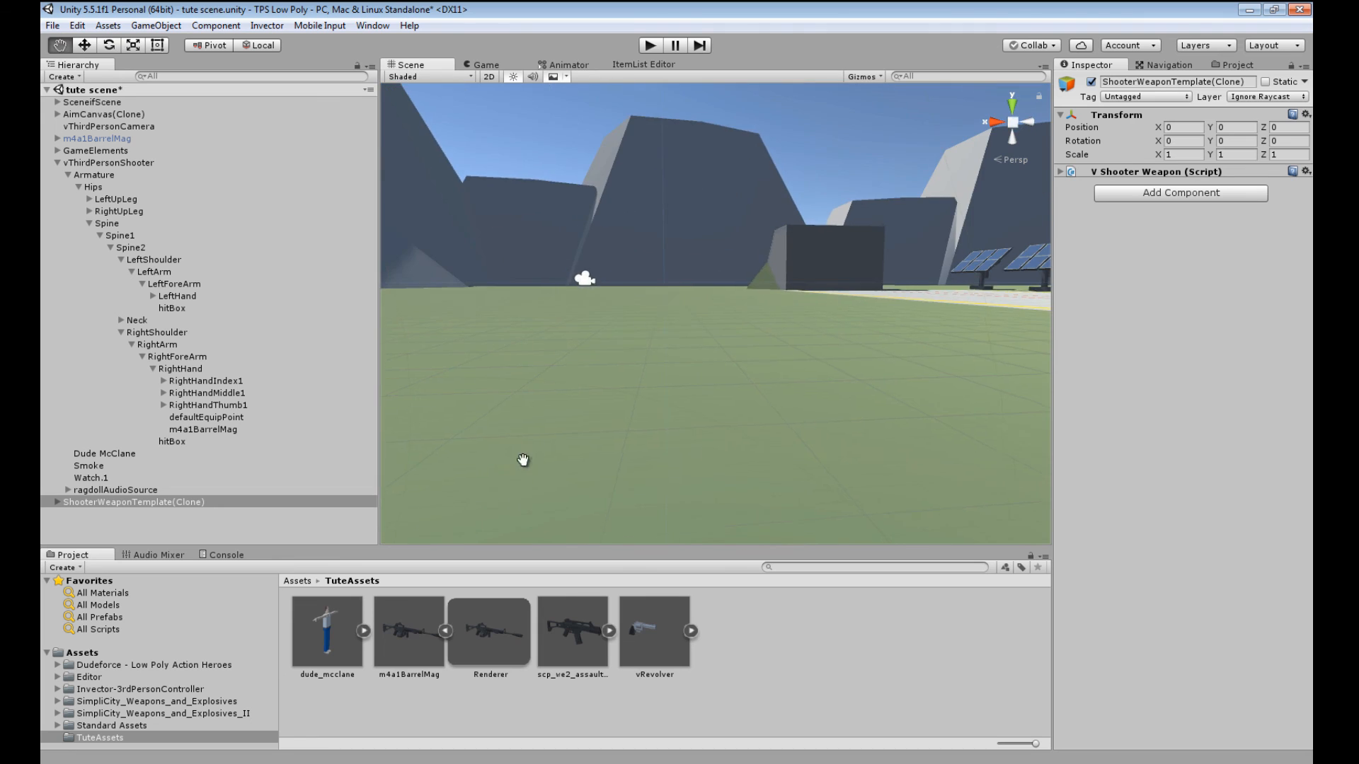
middle_click_drag(522, 461, 805, 389)
scroll(806, 396, "down", 3)
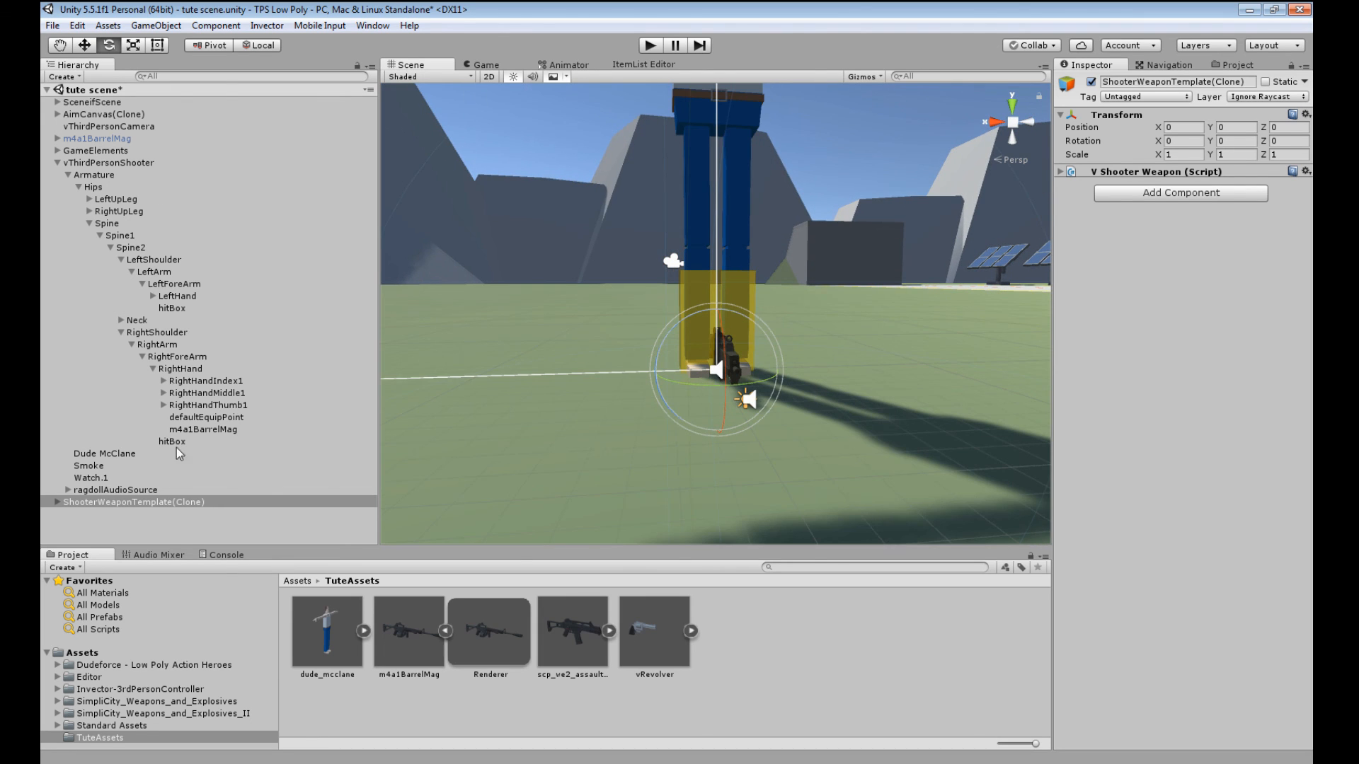
left_click(84, 44)
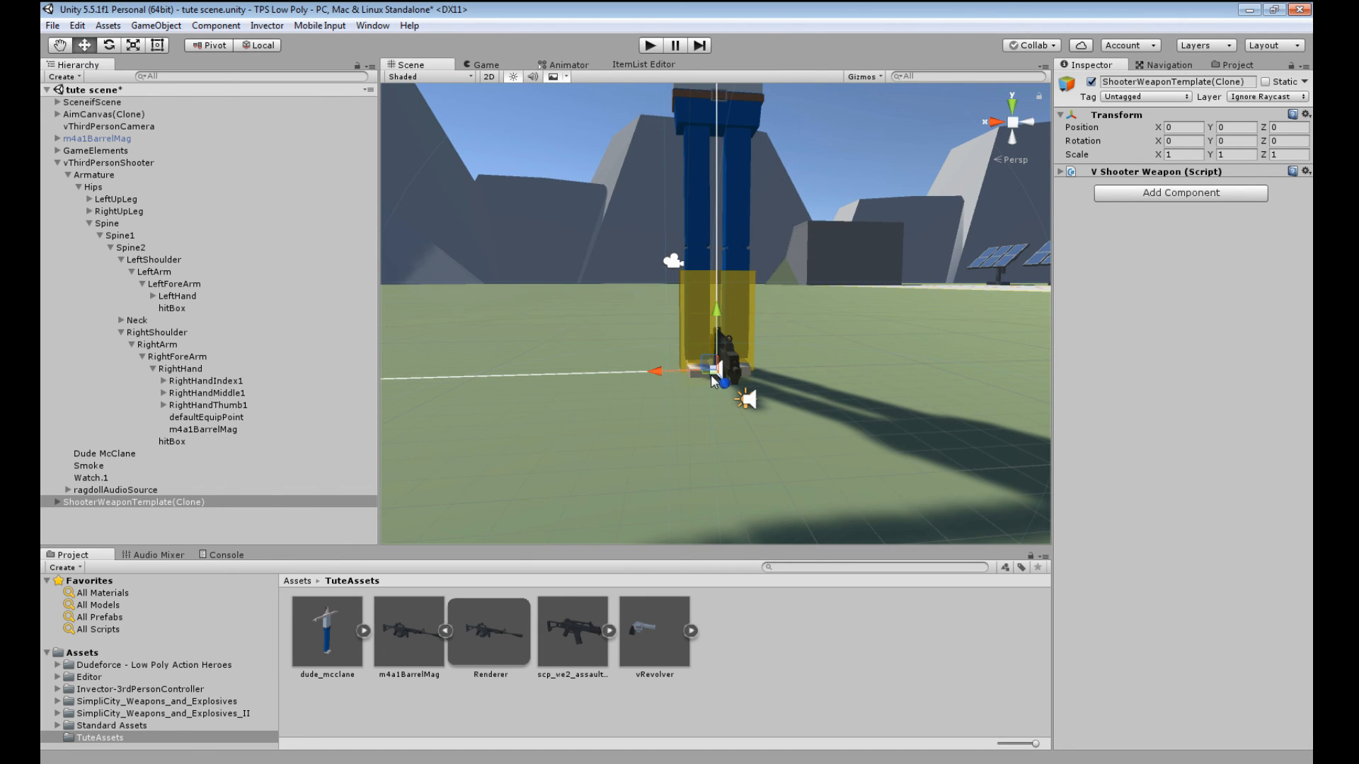
left_click_drag(711, 376, 1038, 358)
right_click_drag(715, 400, 973, 407)
middle_click_drag(715, 403, 880, 413)
scroll(766, 409, "up", 8)
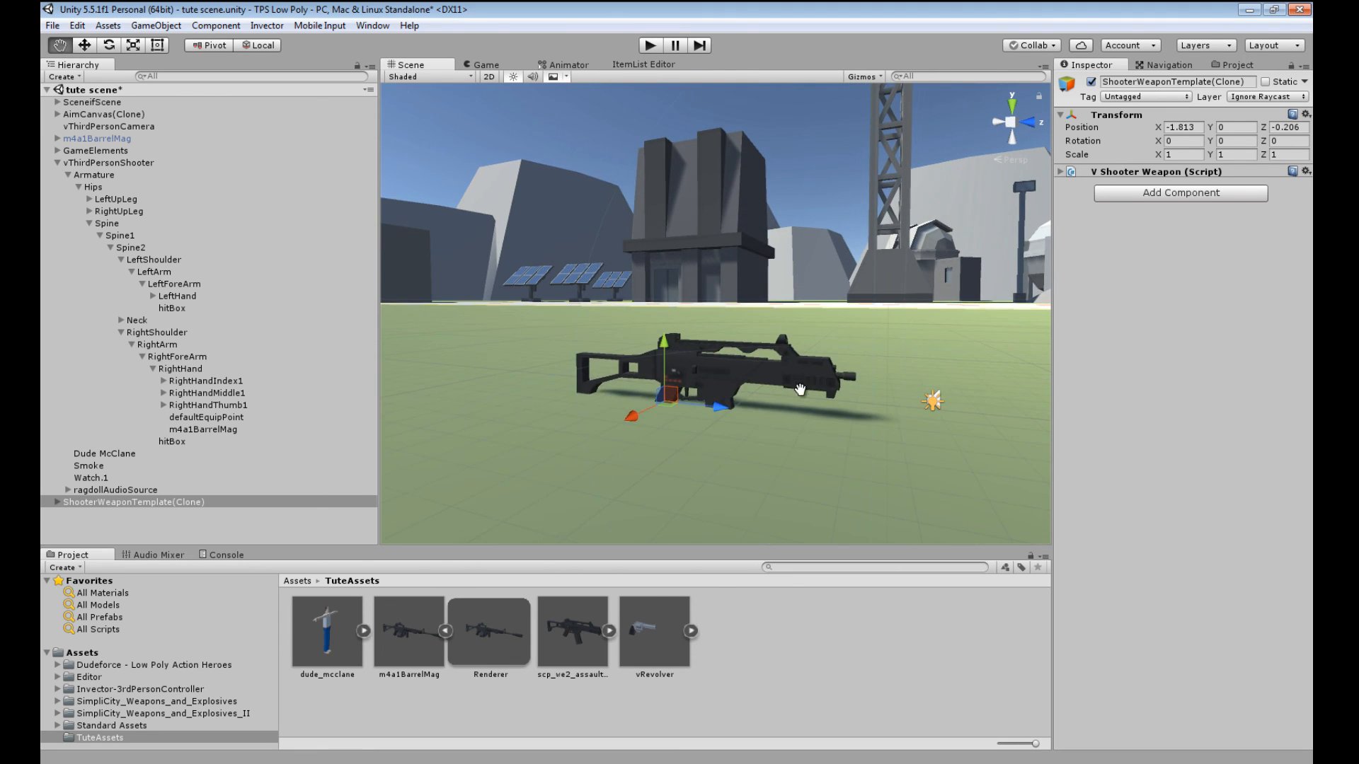
scroll(765, 409, "up", 4)
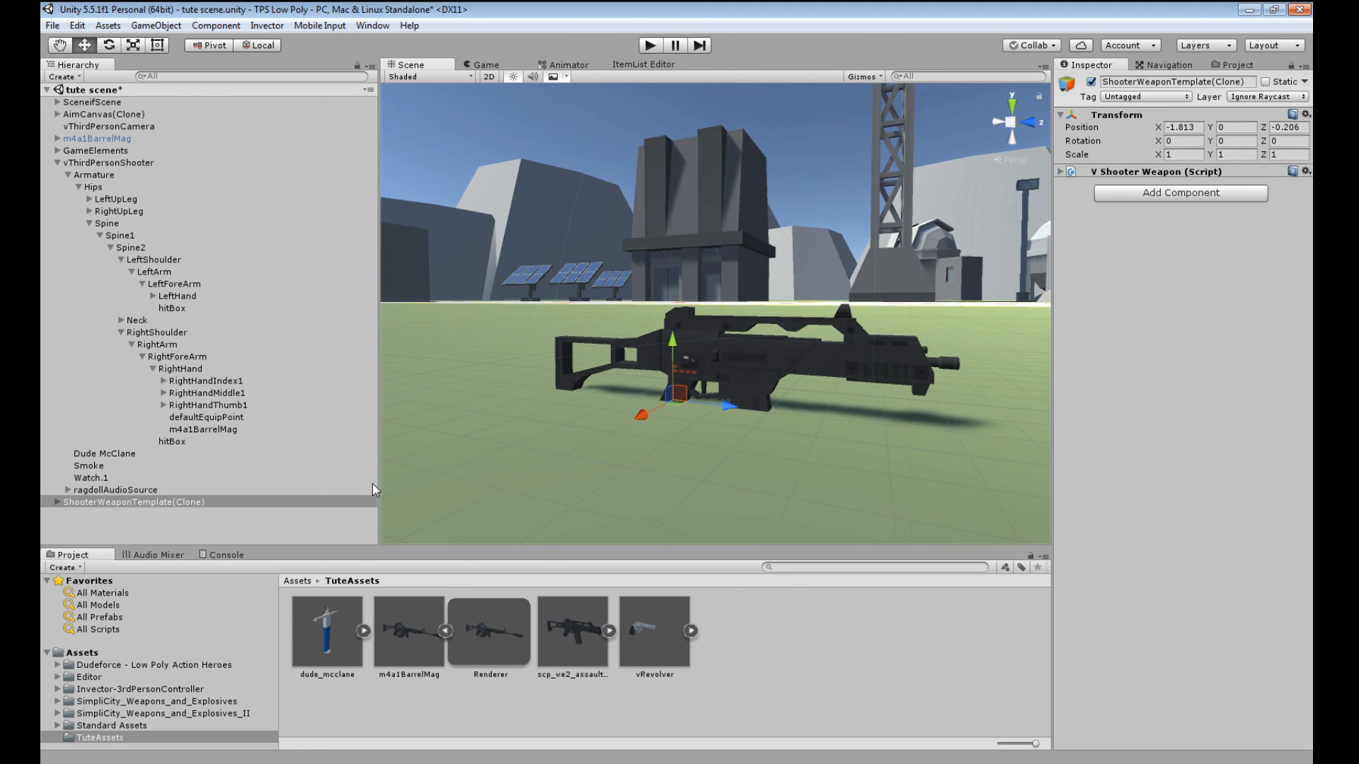
- Rename the ShooterWeaponTemplate(Clone) object as G36_AR
left_click(89, 503)
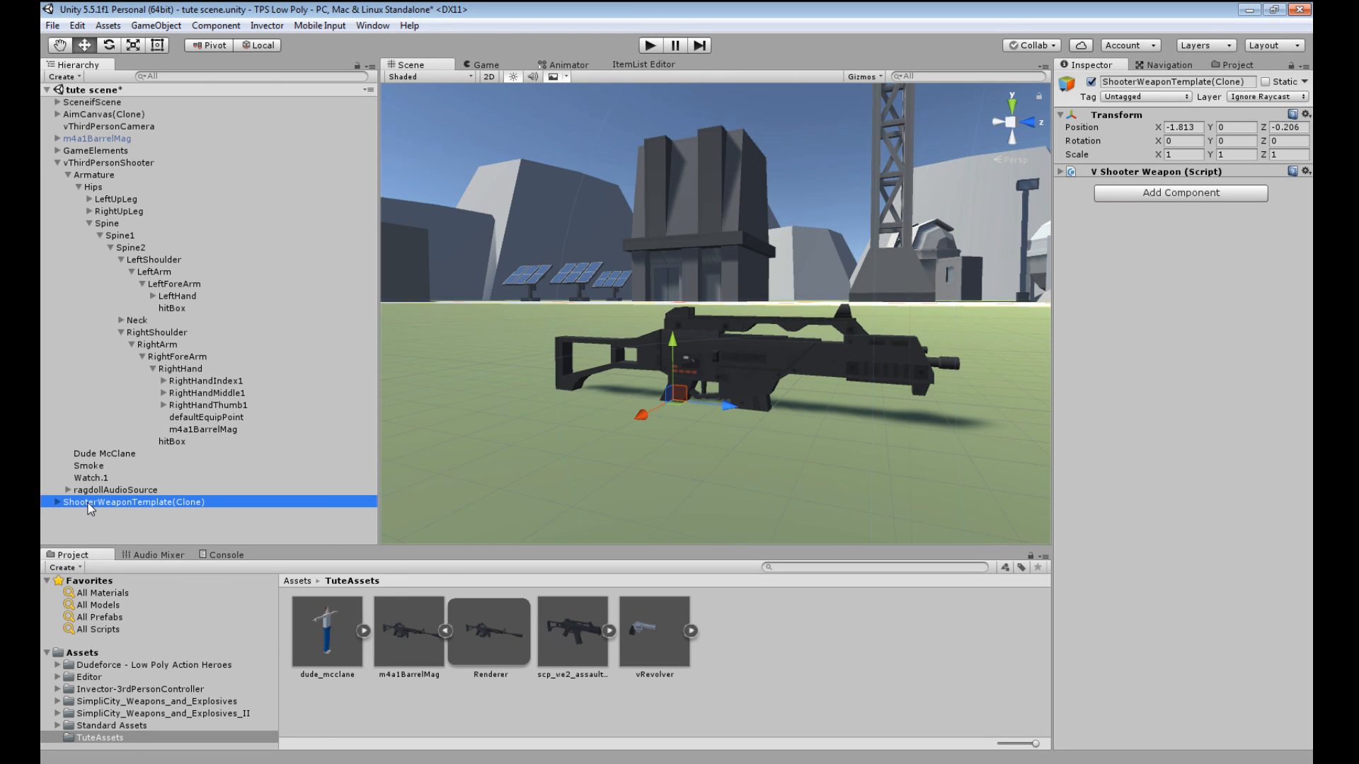
left_click(88, 503)
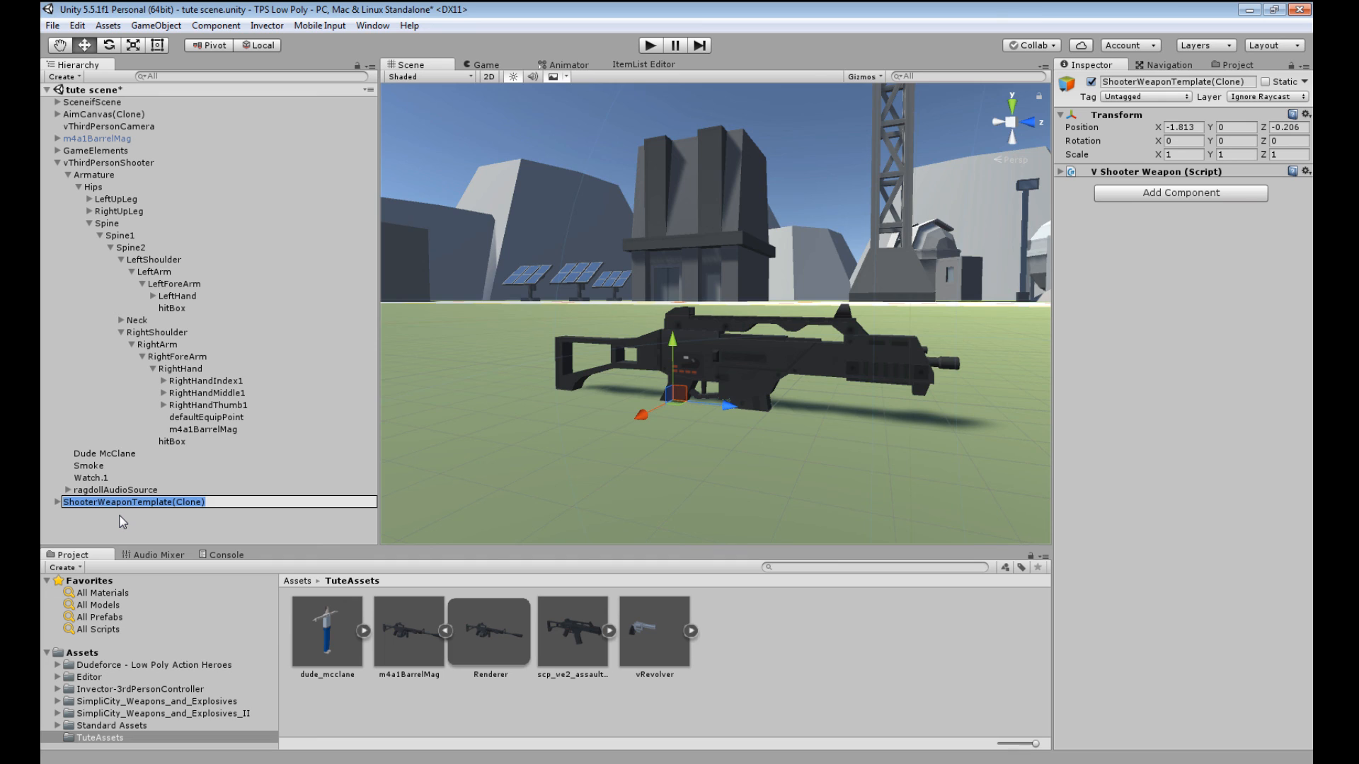
type("G36")
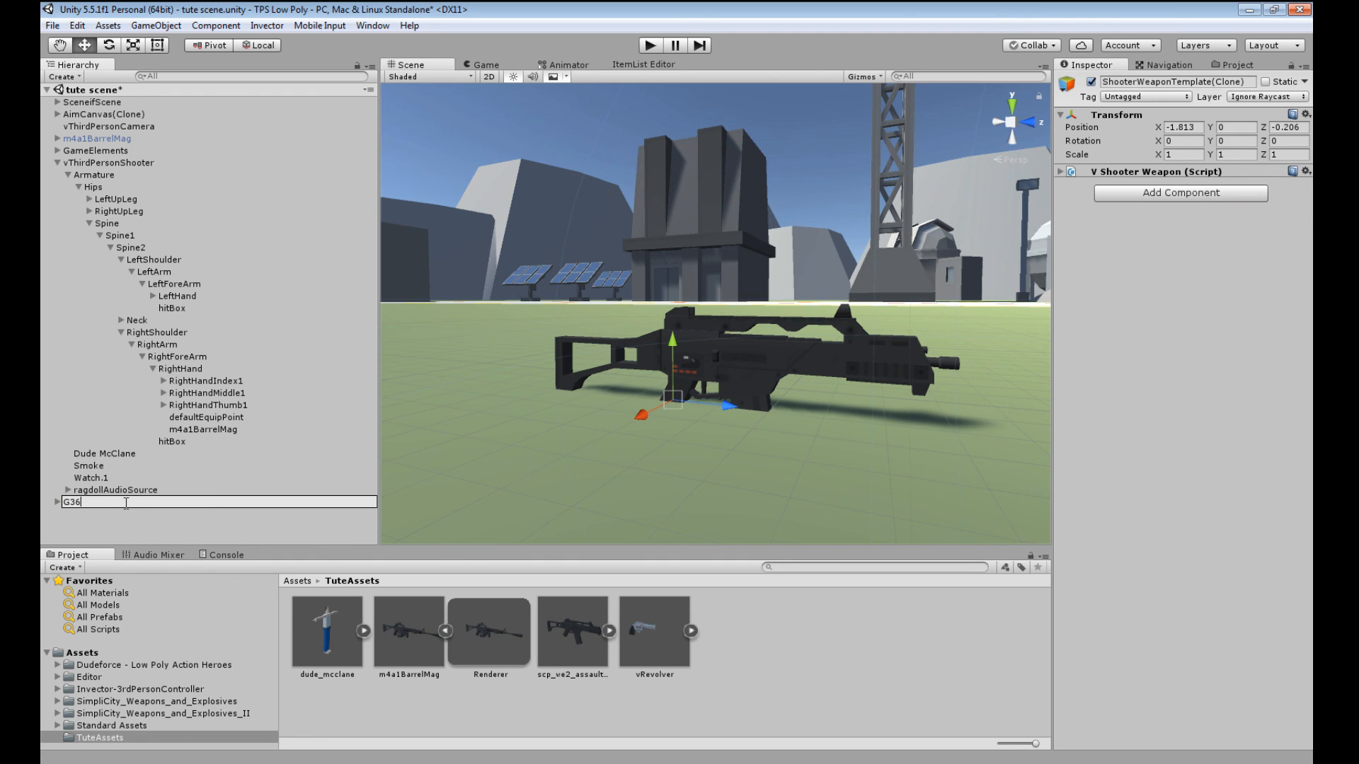
type("_AR")
key("Return")
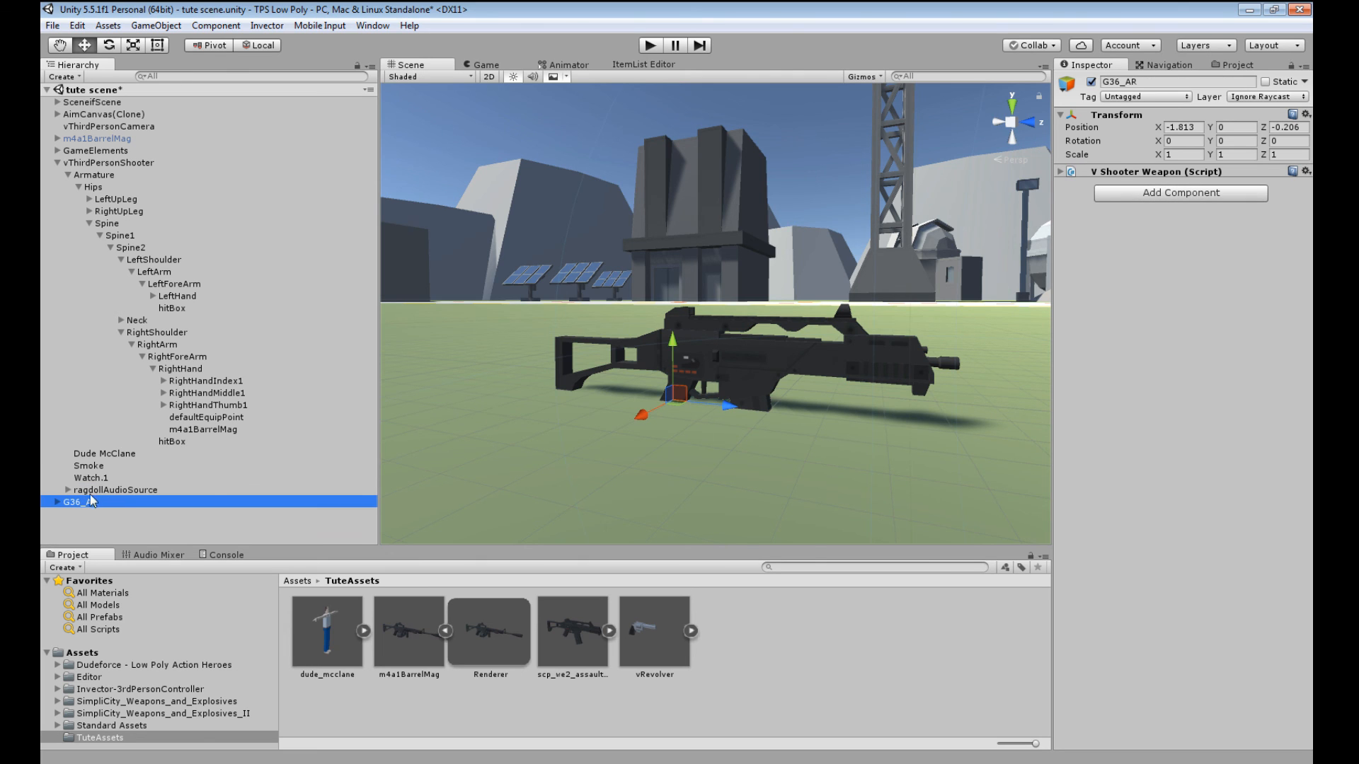
- Expand G36_AR with its child objects and rename the scp_we2_assault_rifle_02_stock(Clone) child as renderer
left_click(57, 502)
left_click(79, 515)
left_click(89, 526)
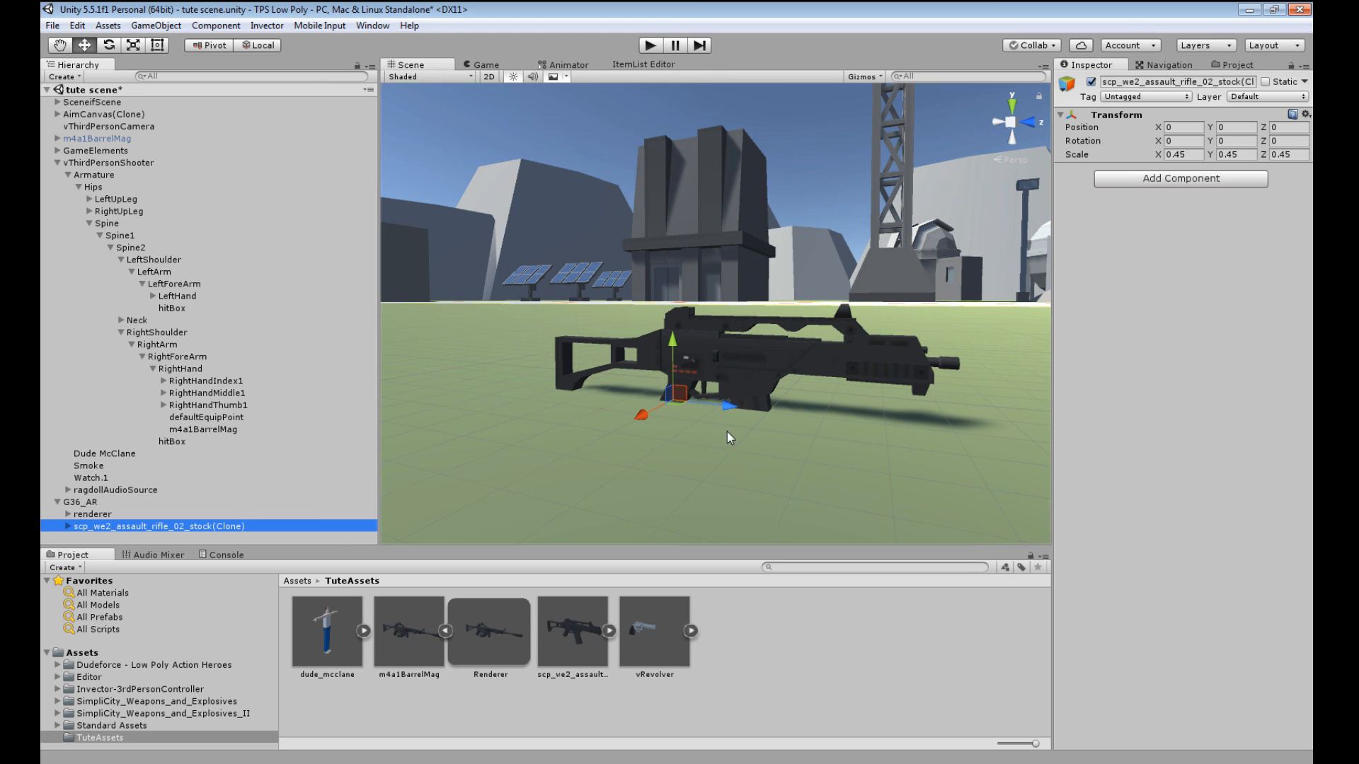
left_click(68, 514)
scroll(224, 494, "down", 3)
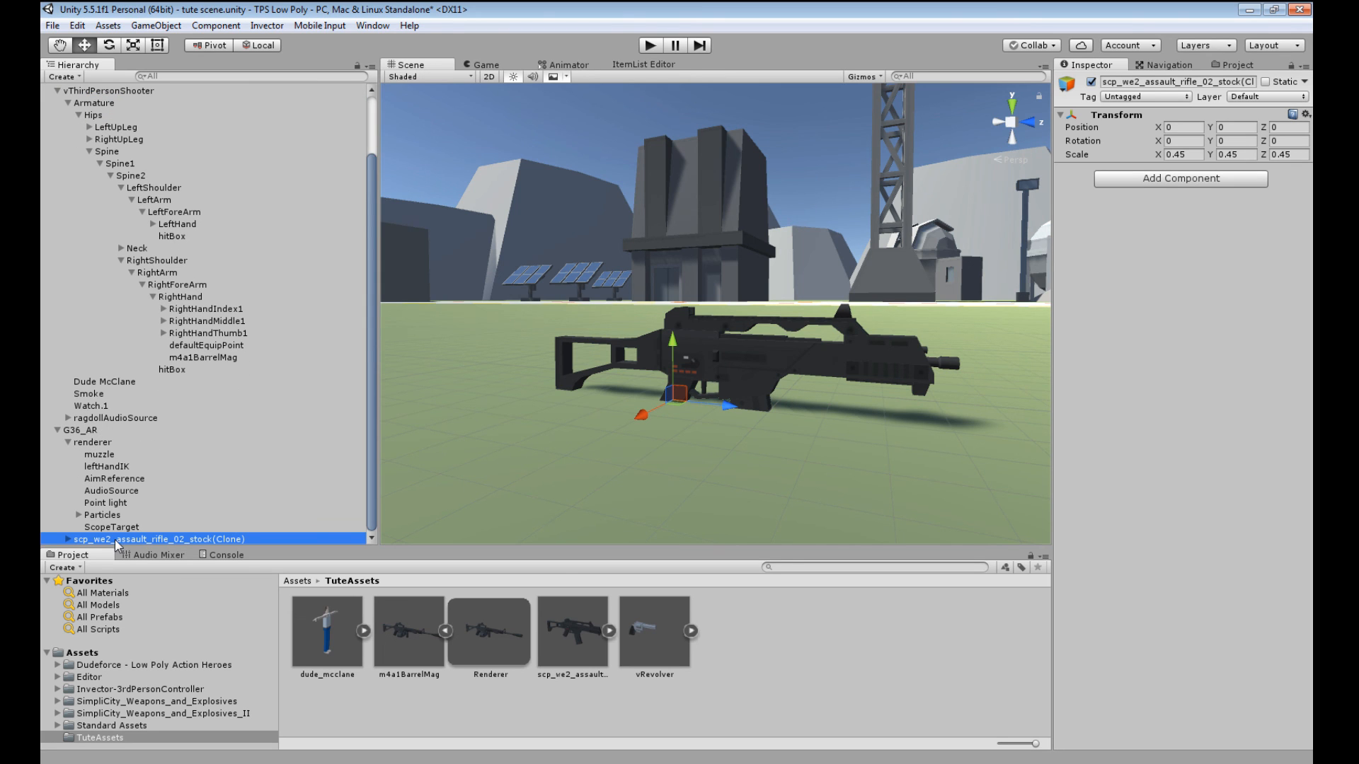
left_click(68, 539)
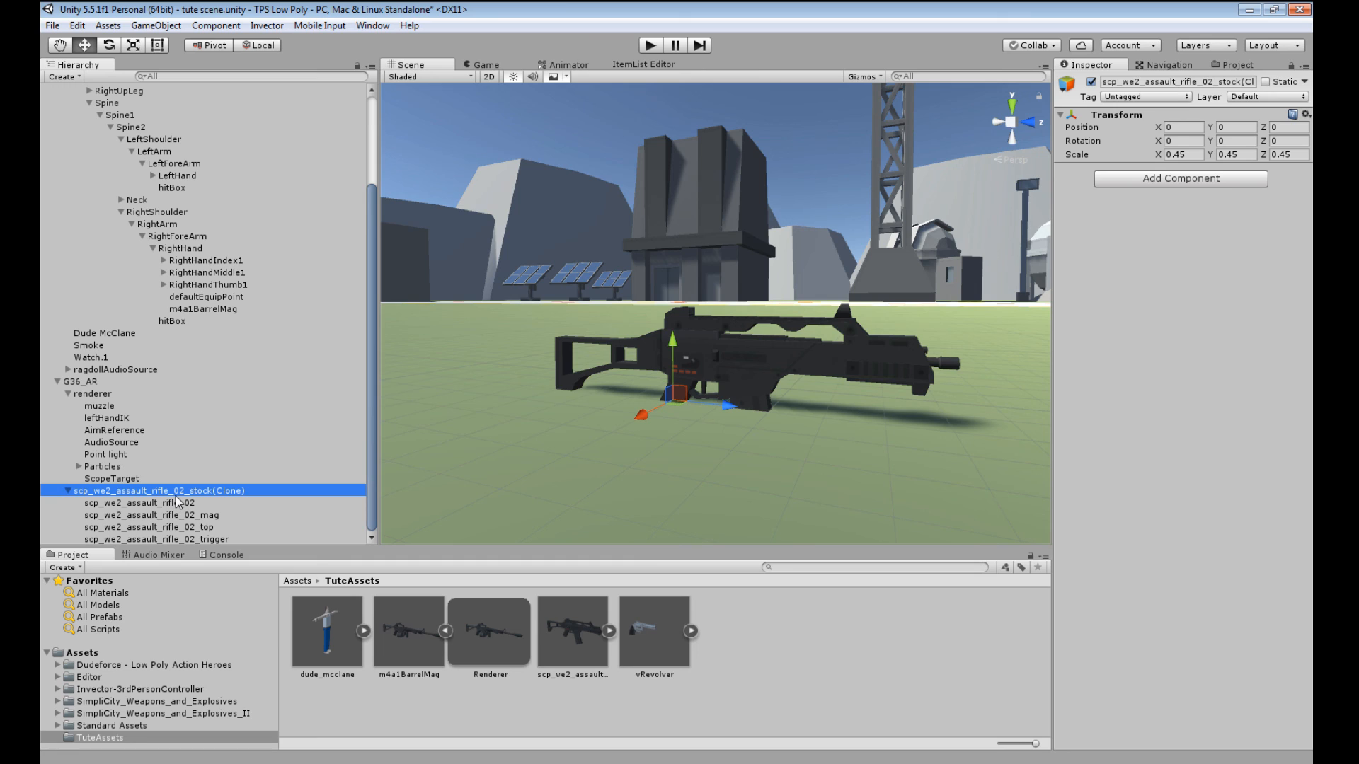
key("F2")
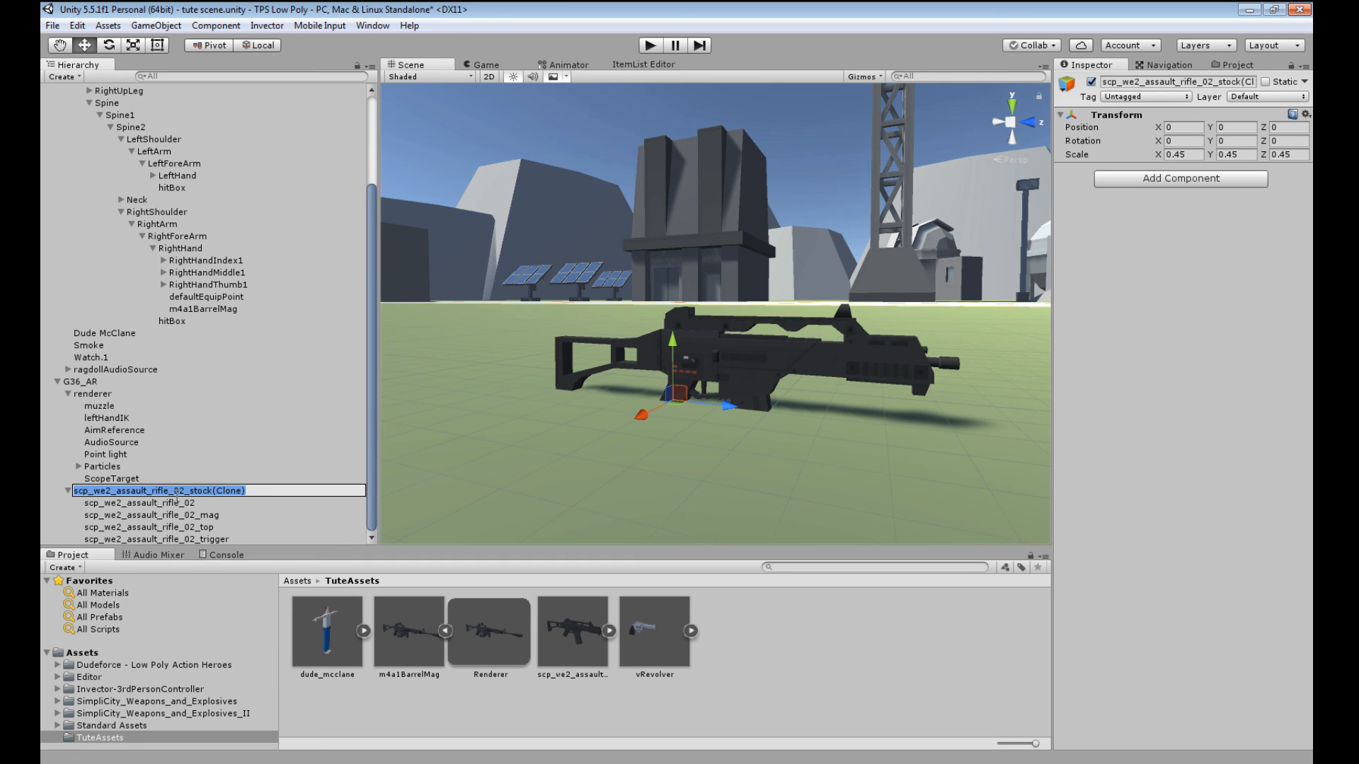
type("Rendere")
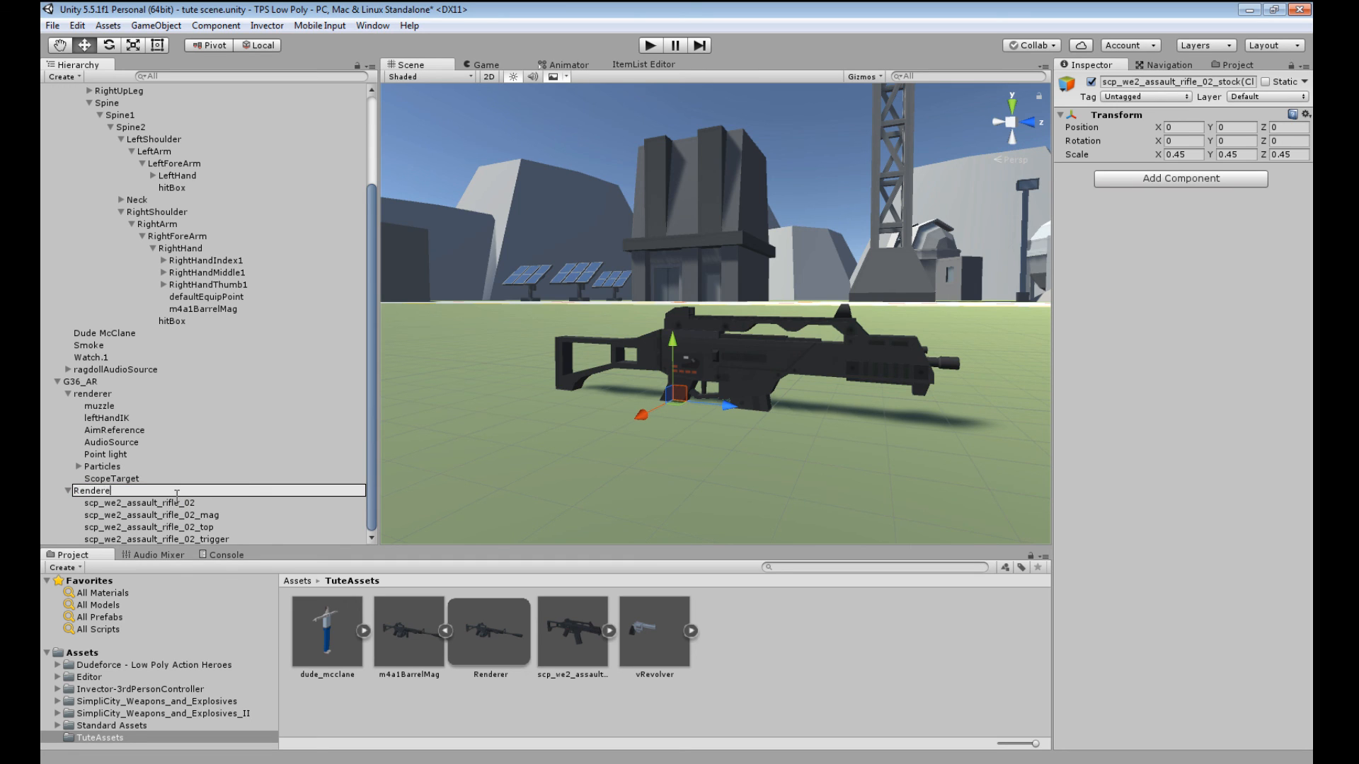
key("BackSpace")
key("BackSpace")
key("BackSpace")
key("BackSpace")
key("BackSpace")
key("BackSpace")
type("renderer")
- Move the template renderer's children, muzzle through ScopeTarget, into the rifle model's renderer and delete the emptied template renderer
left_click(95, 406)
left_click(100, 480, "shift")
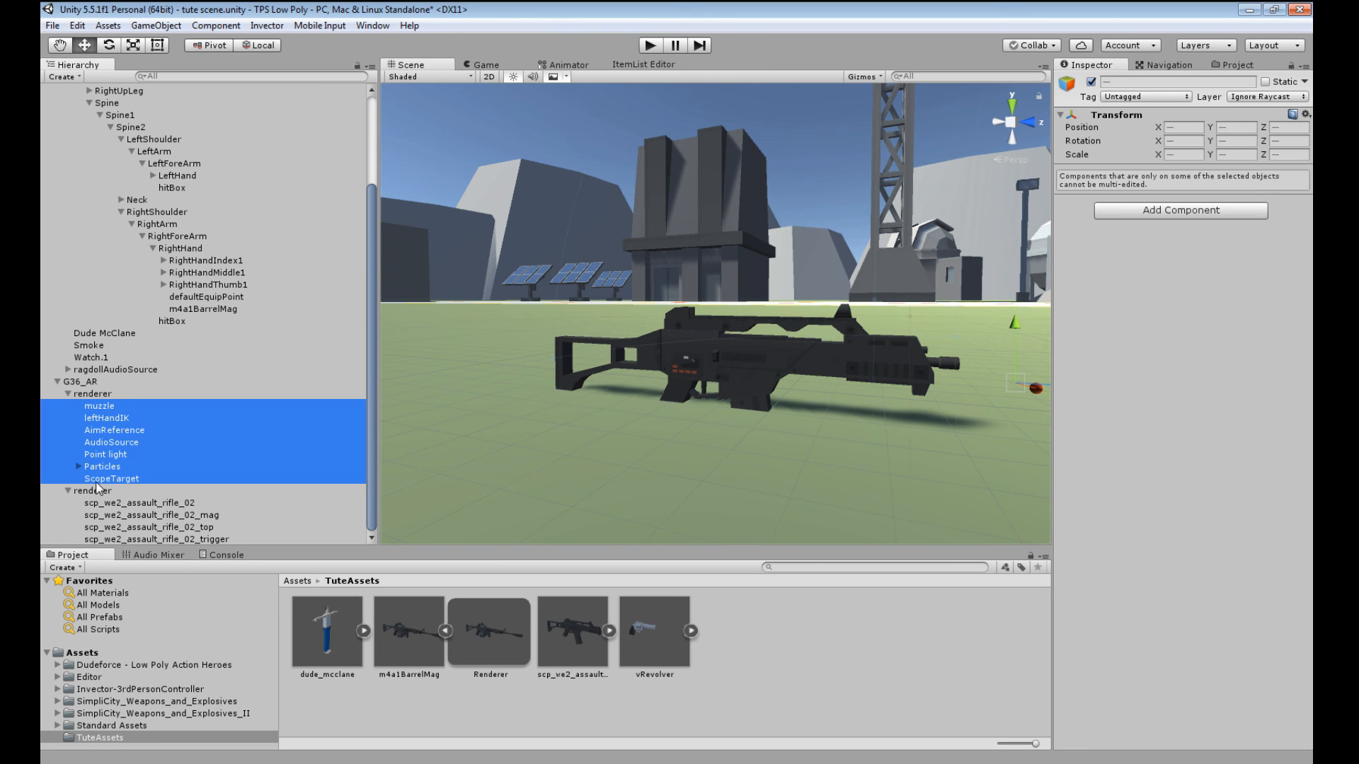
left_click_drag(109, 418, 97, 491)
left_click(98, 396)
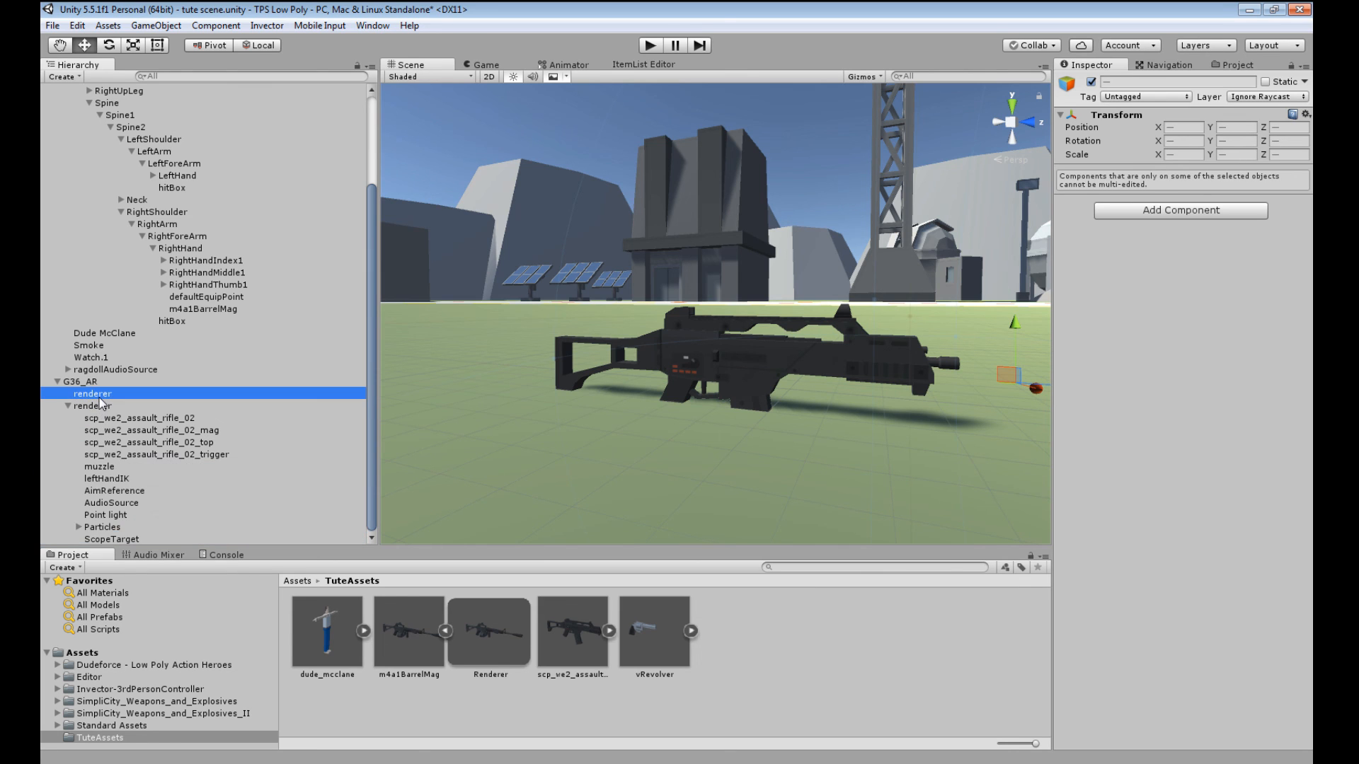
key("Delete")
left_click(97, 408)
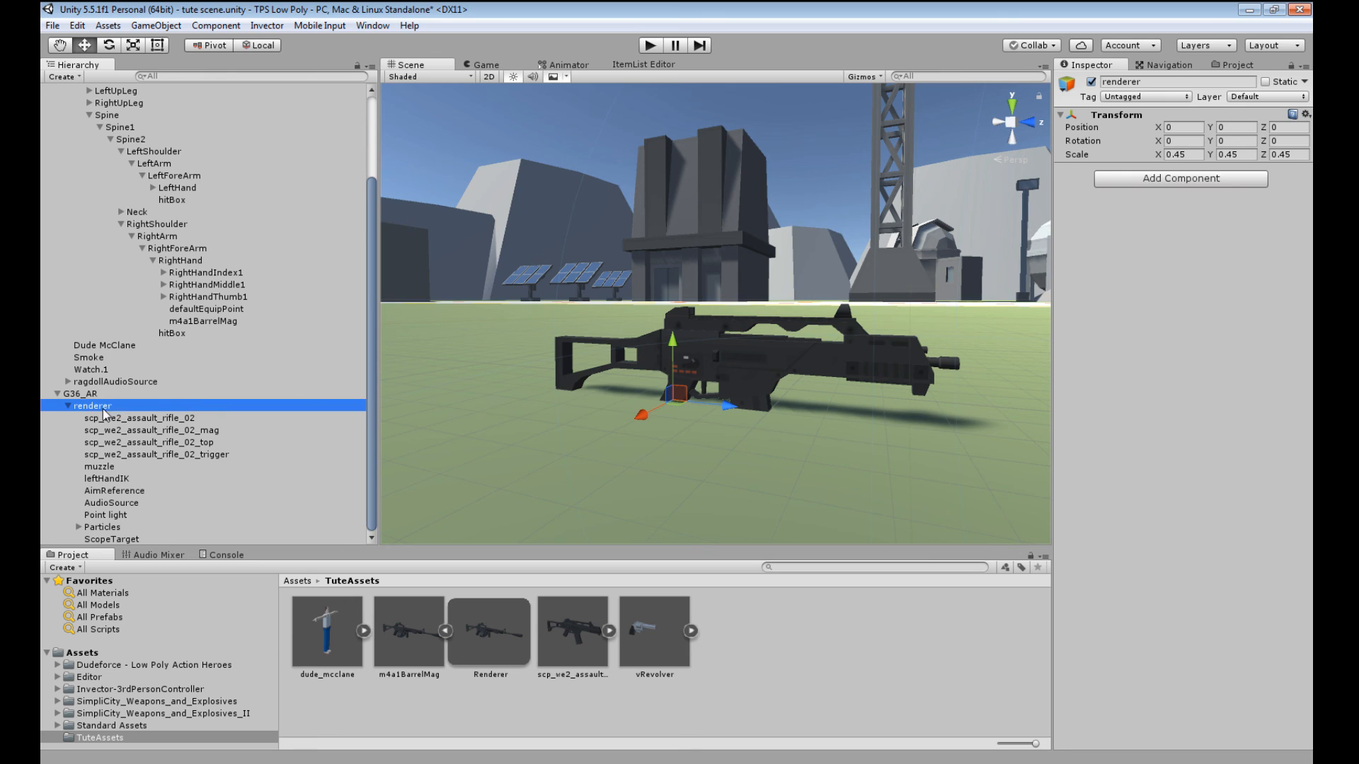
- Set the tag of the G36_AR parent object to Weapon
left_click(88, 394)
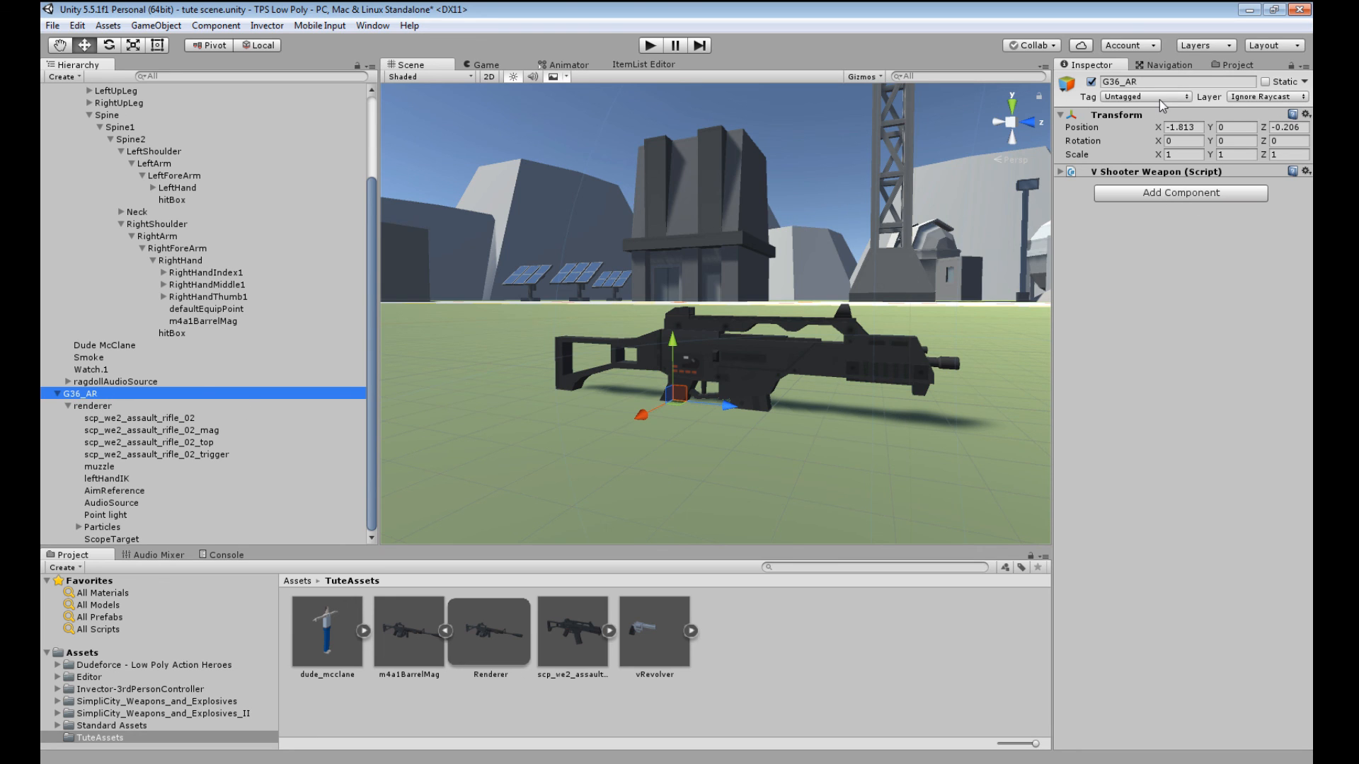
left_click(1184, 97)
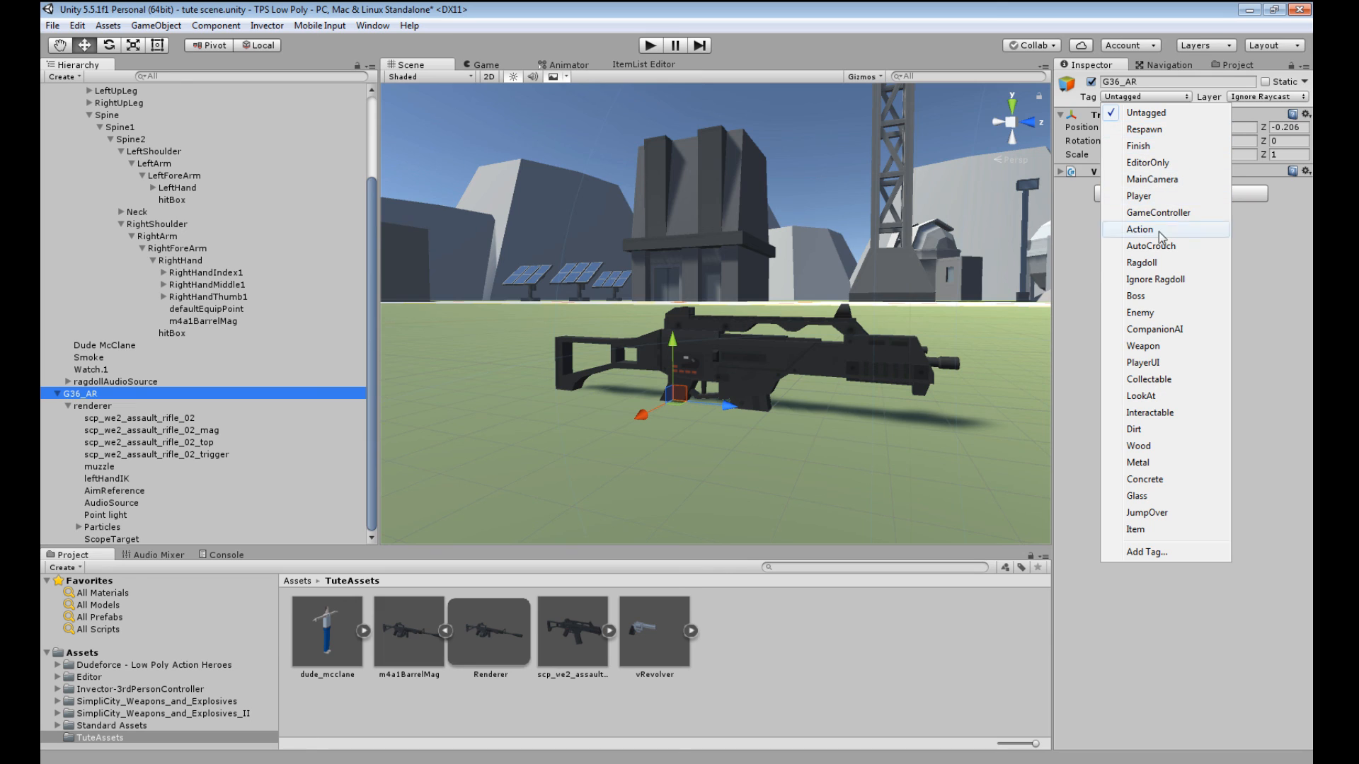
left_click(1154, 347)
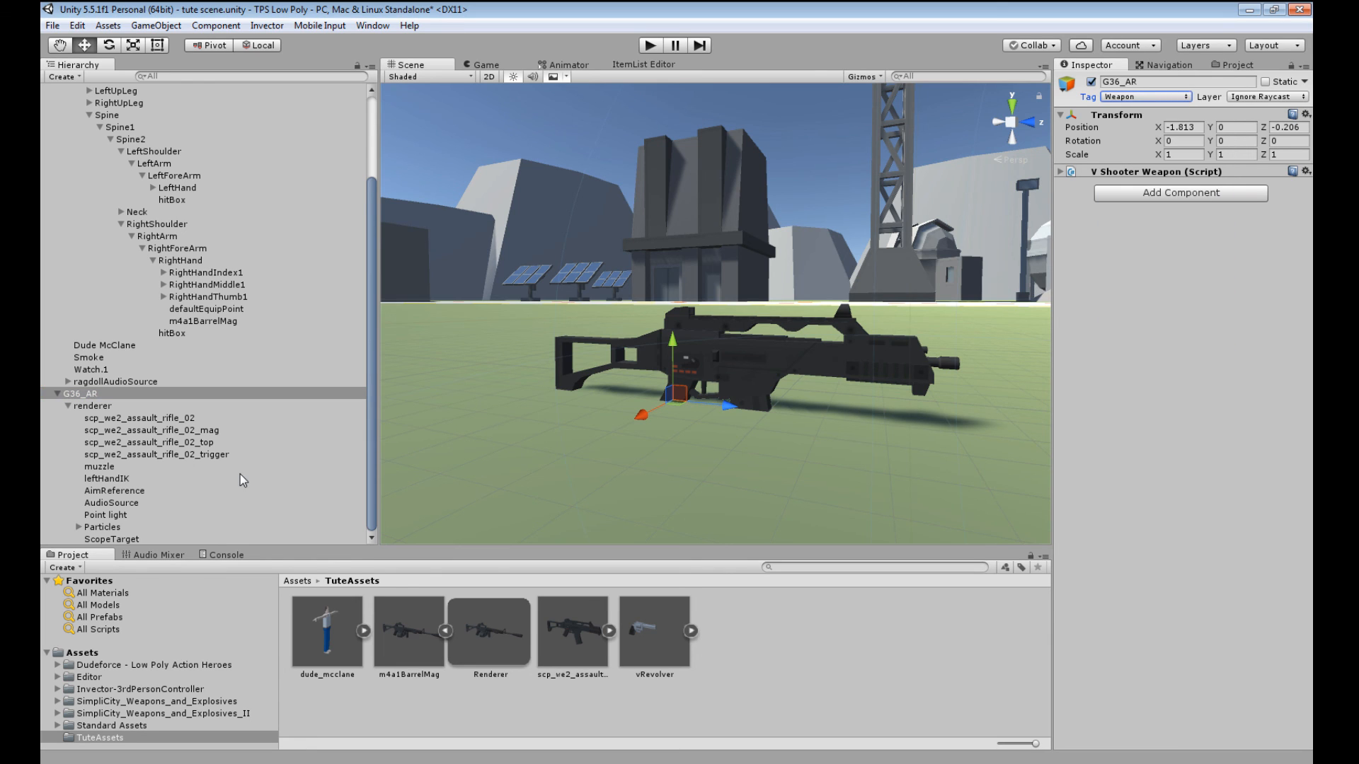
- Set the tag of renderer and all its children through ScopeTarget to Weapon and their layer to Ignore Raycast, including child objects
left_click(95, 407)
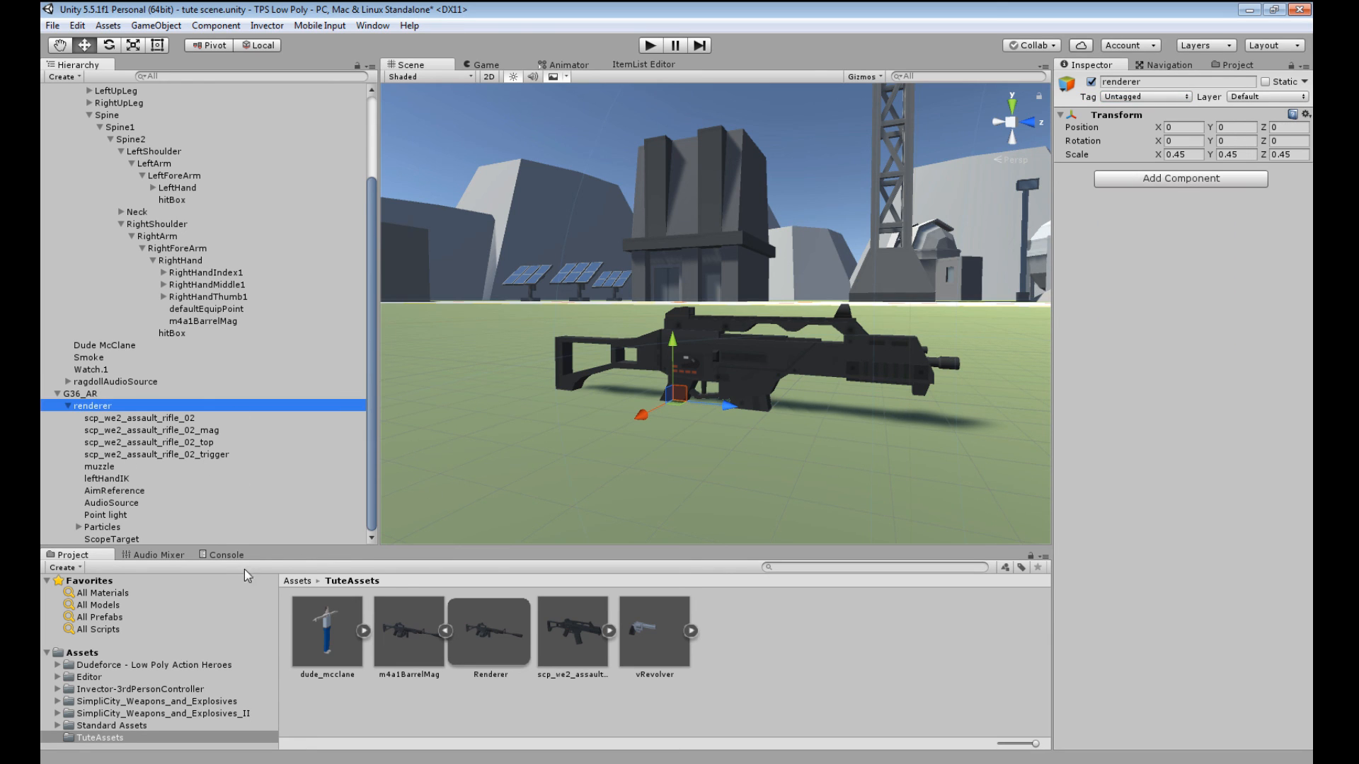
left_click(108, 540, "shift")
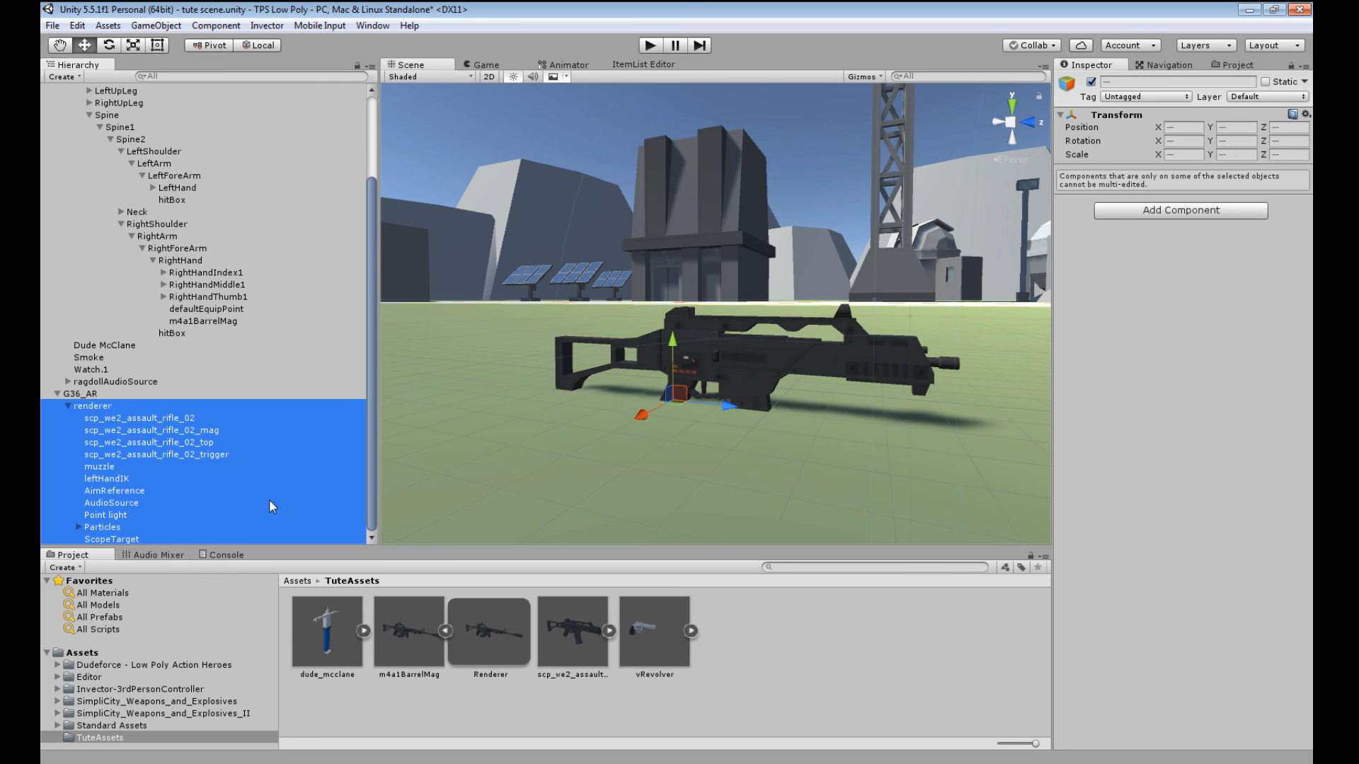
left_click(1141, 97)
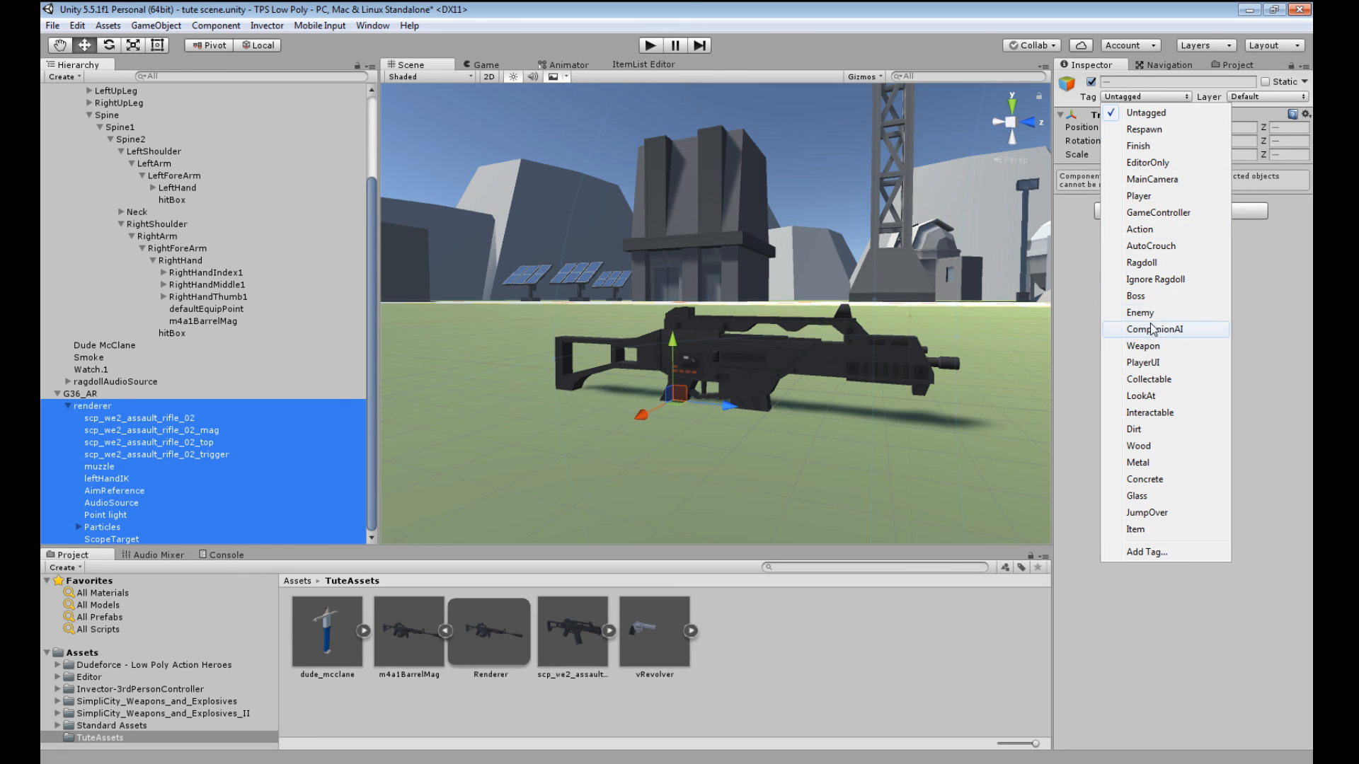
left_click(1162, 346)
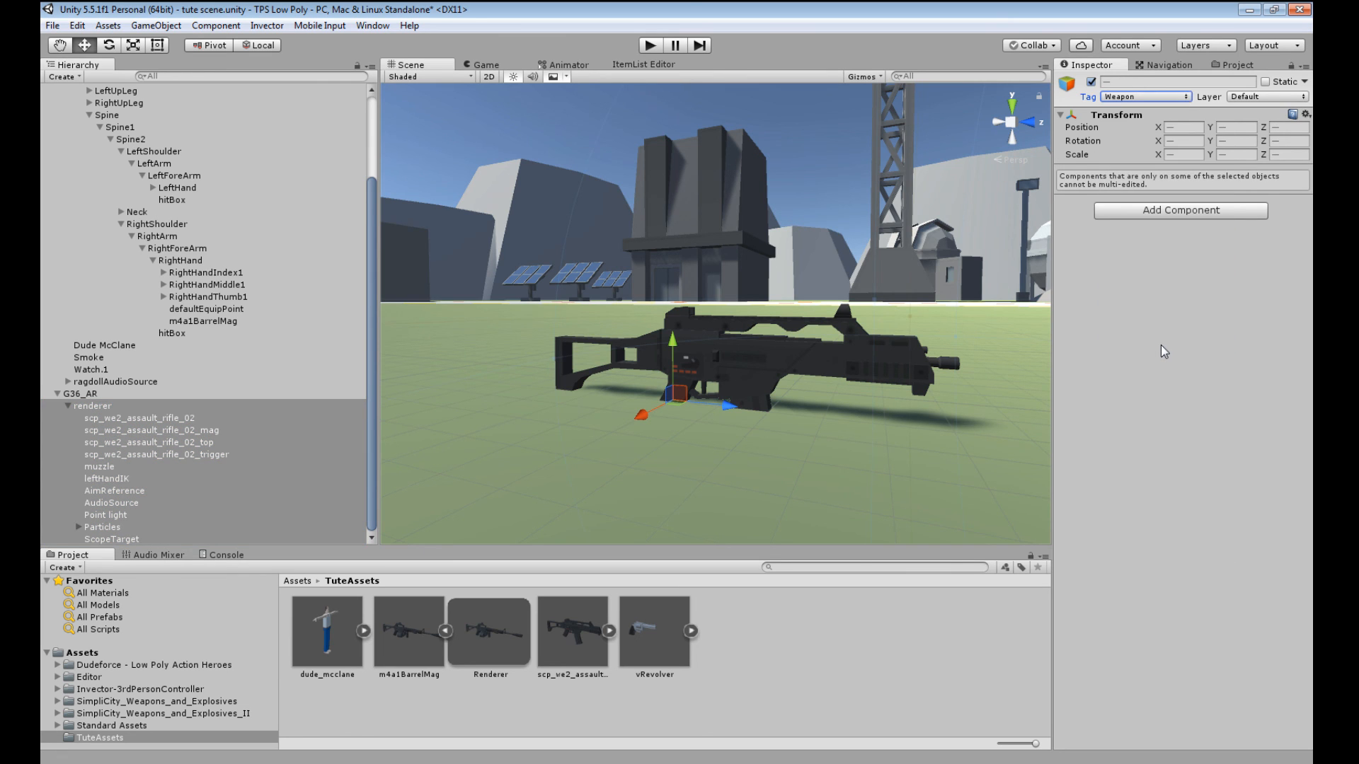
left_click(1272, 97)
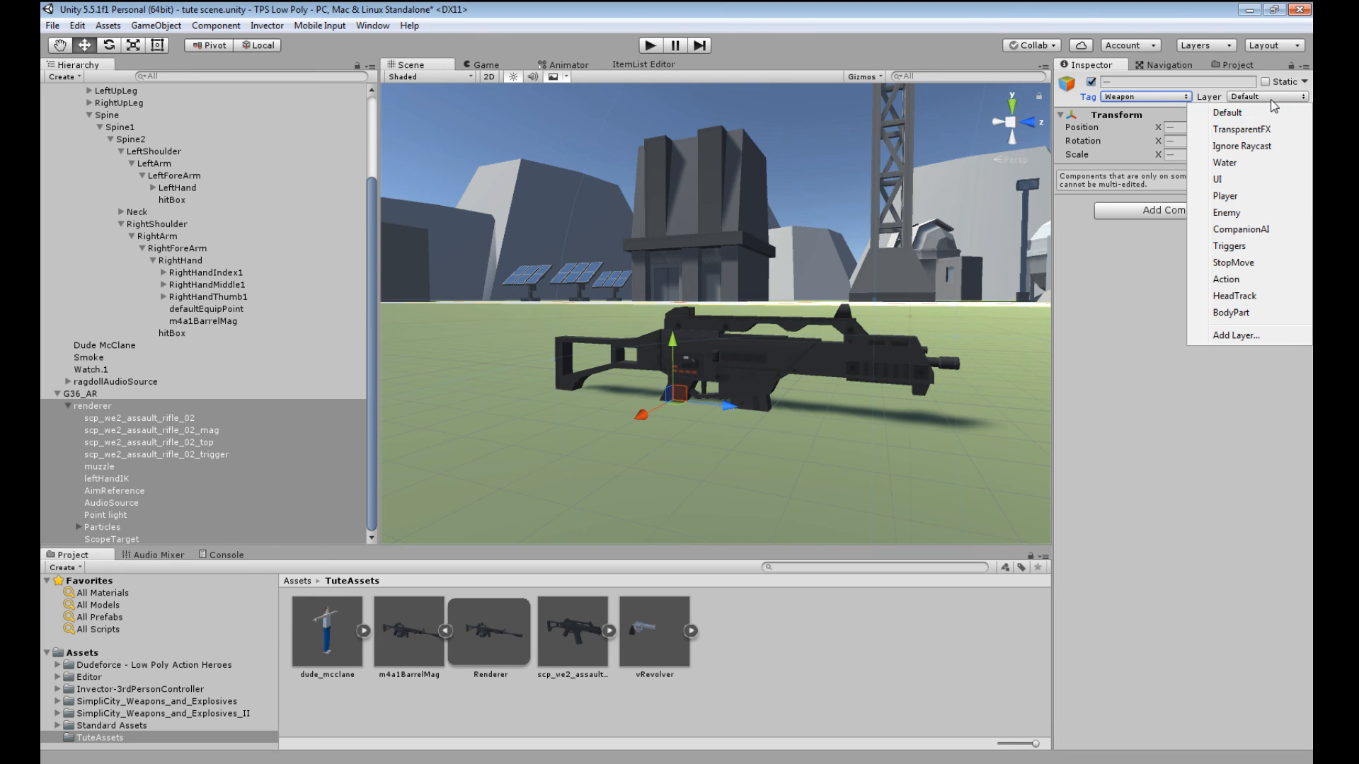
left_click(1250, 147)
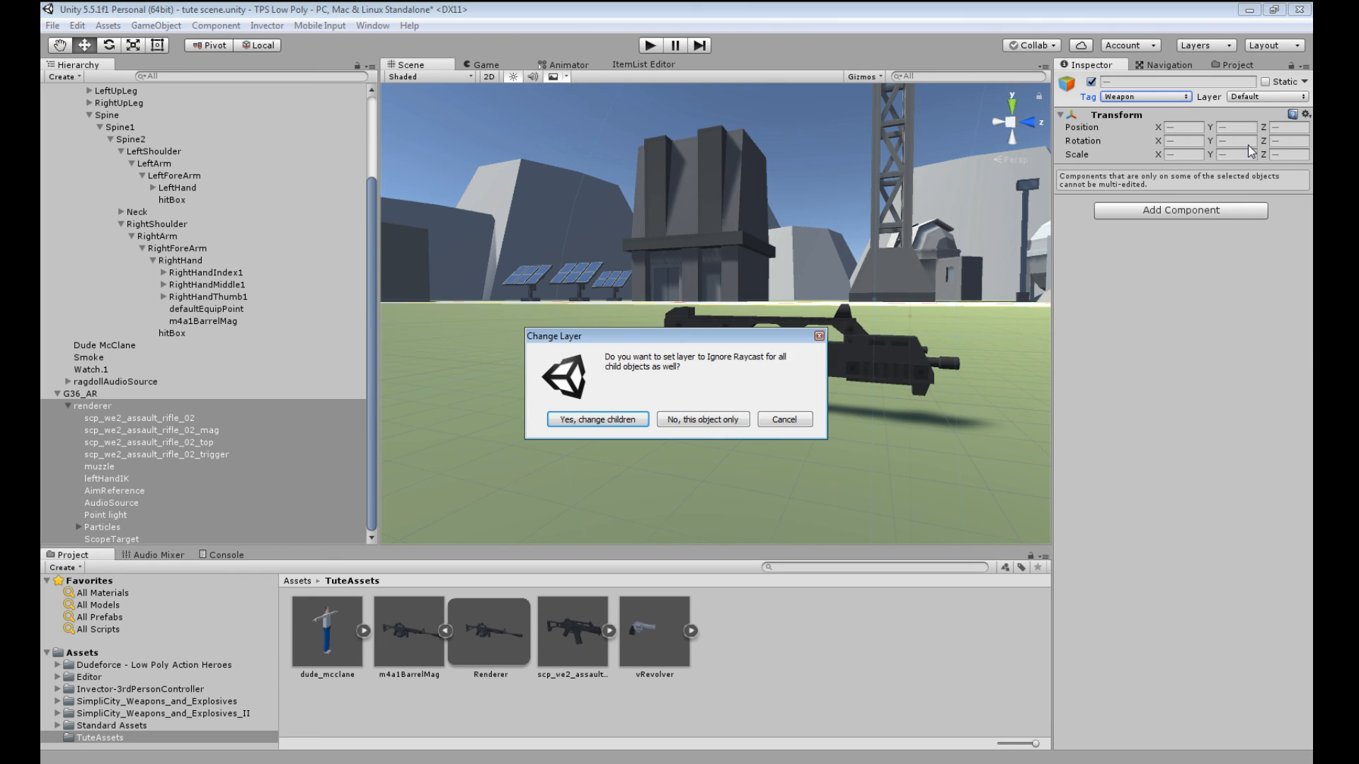
left_click(601, 420)
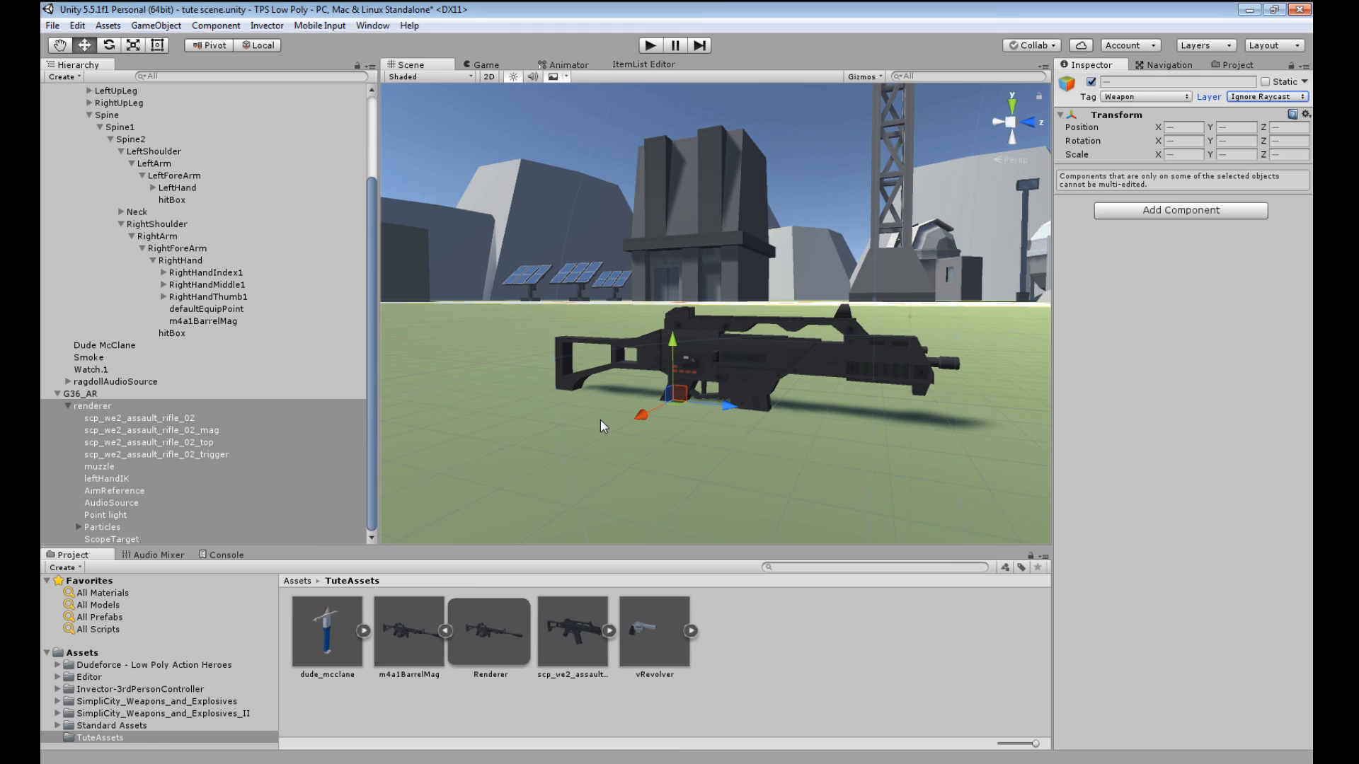
- Check the tag and layer on the rifle's mesh parts and renderer, and examine where leftHandIK sits relative to the rifle
left_click(129, 420)
left_click(130, 432)
left_click(131, 454)
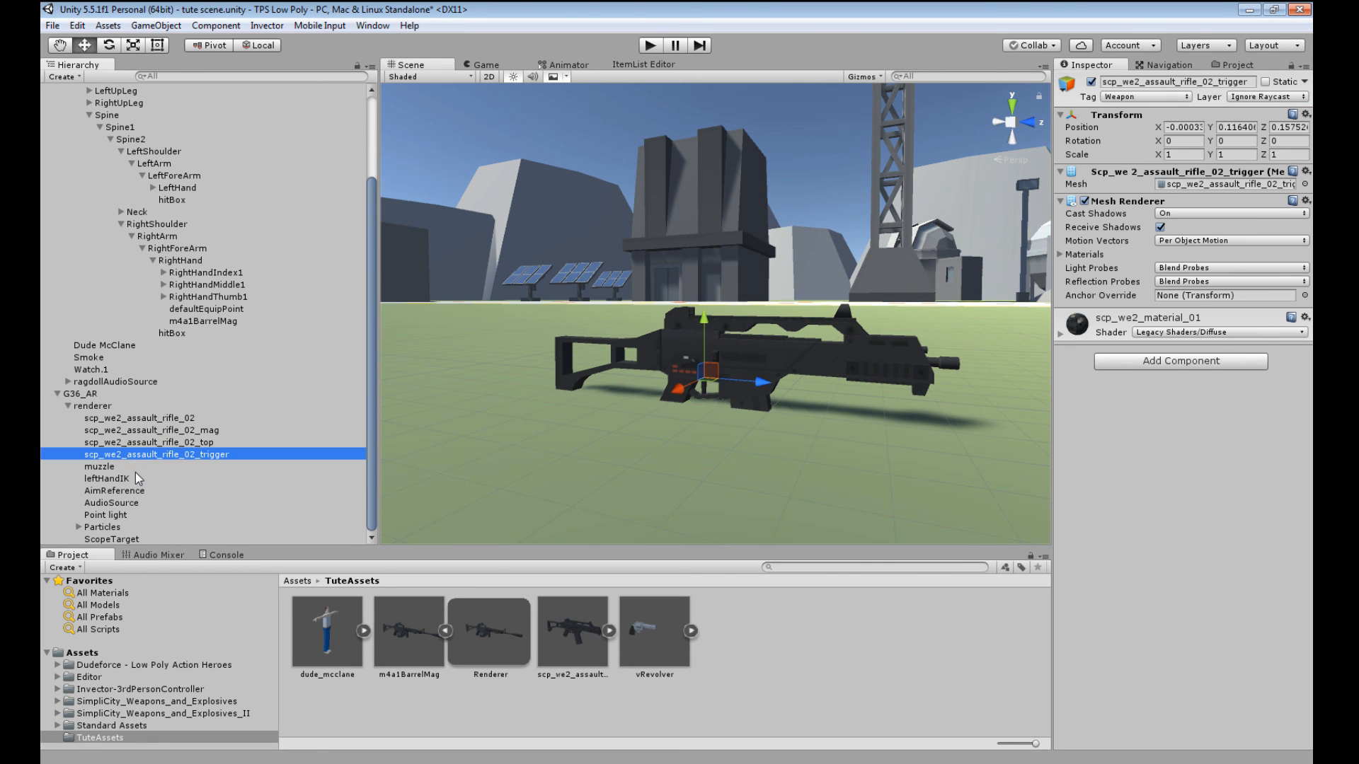
left_click(138, 479)
left_click(94, 407)
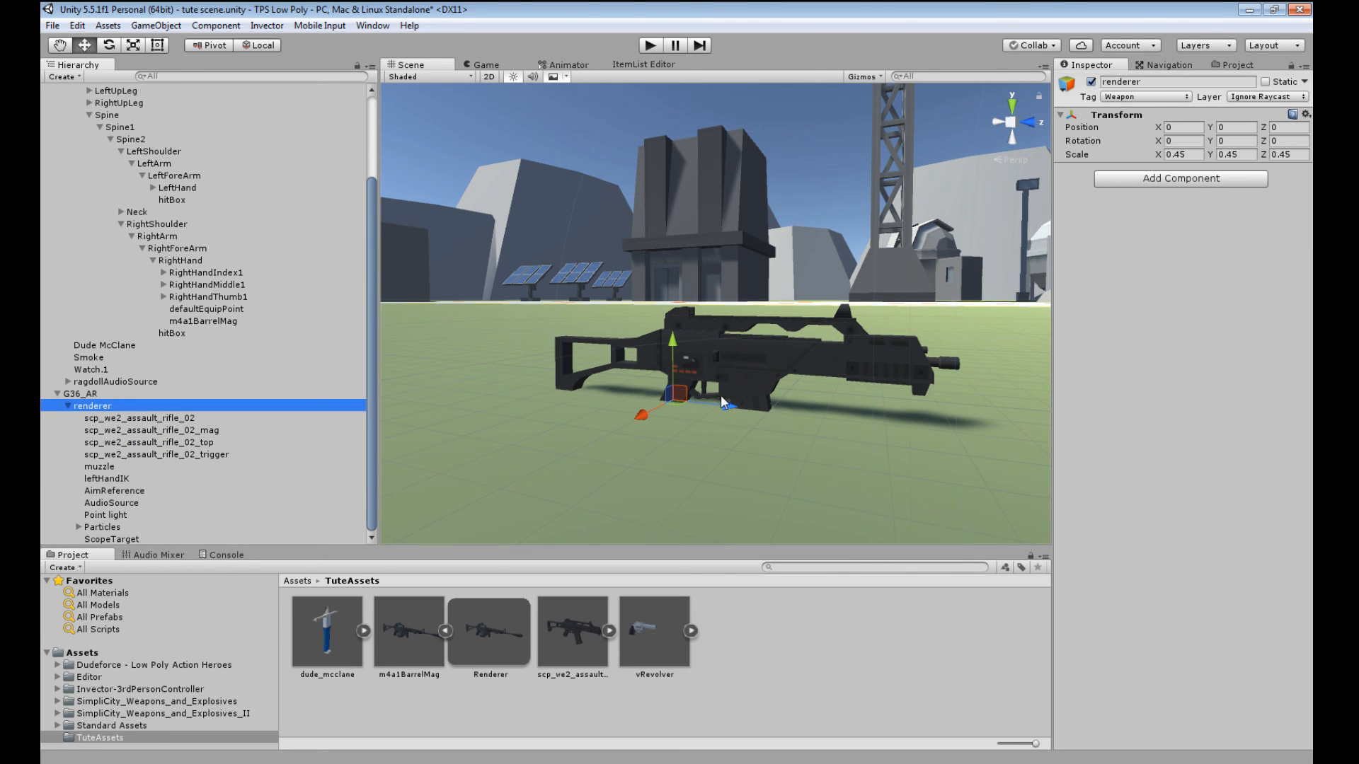
left_click(105, 479)
left_click_drag(621, 485, 880, 469, "alt")
middle_click_drag(626, 454, 665, 457)
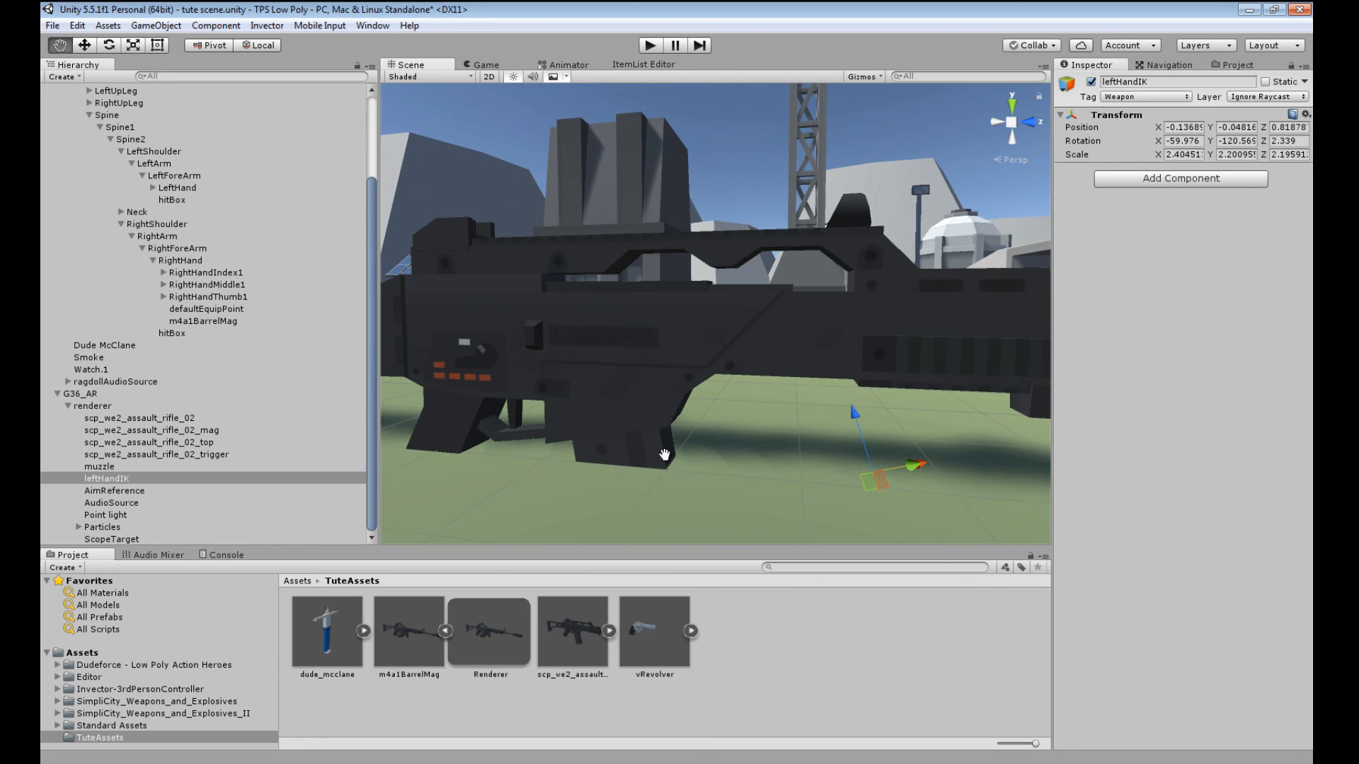
middle_click_drag(855, 482, 840, 487)
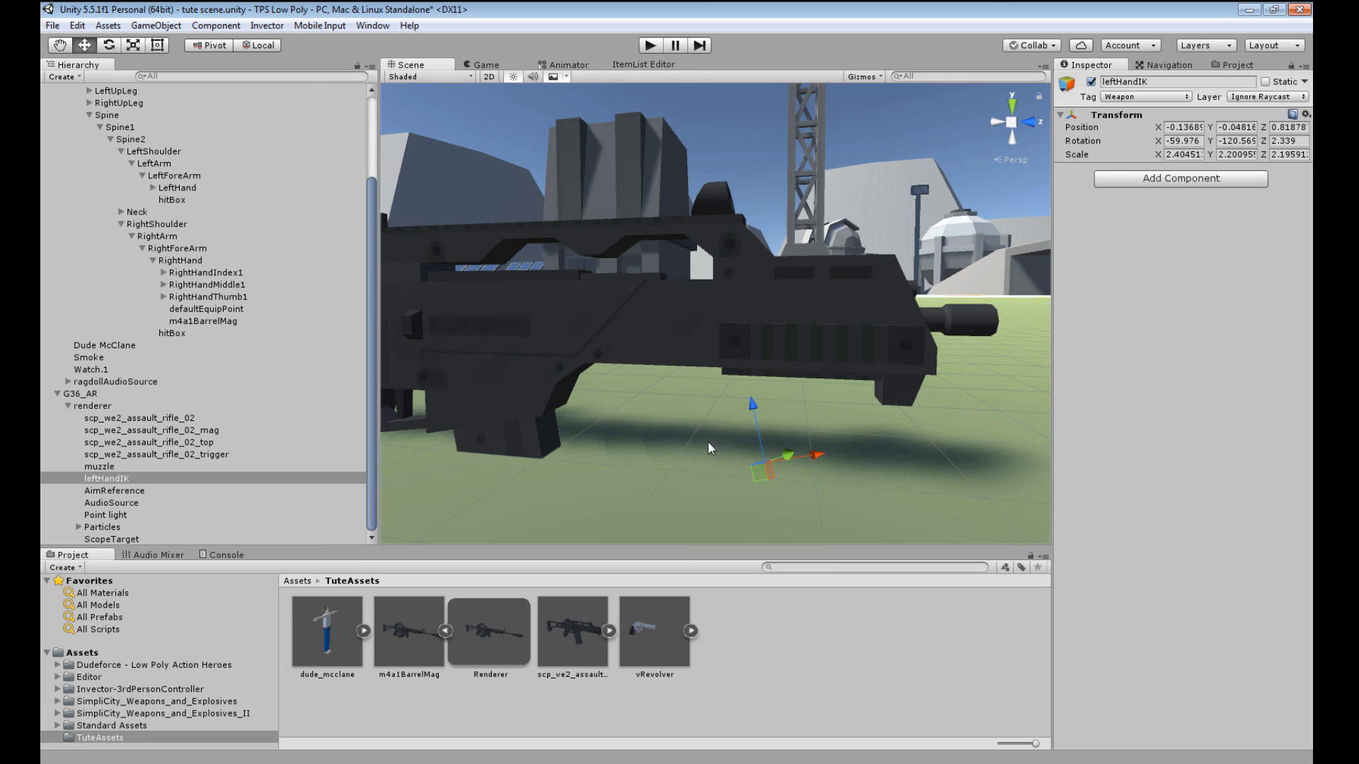
- Move AudioSource back toward the rifle's muzzle and centre it sideways on the barrel, at about X -0.013, Y 0.158, Z 1.116
left_click(111, 502)
key("f")
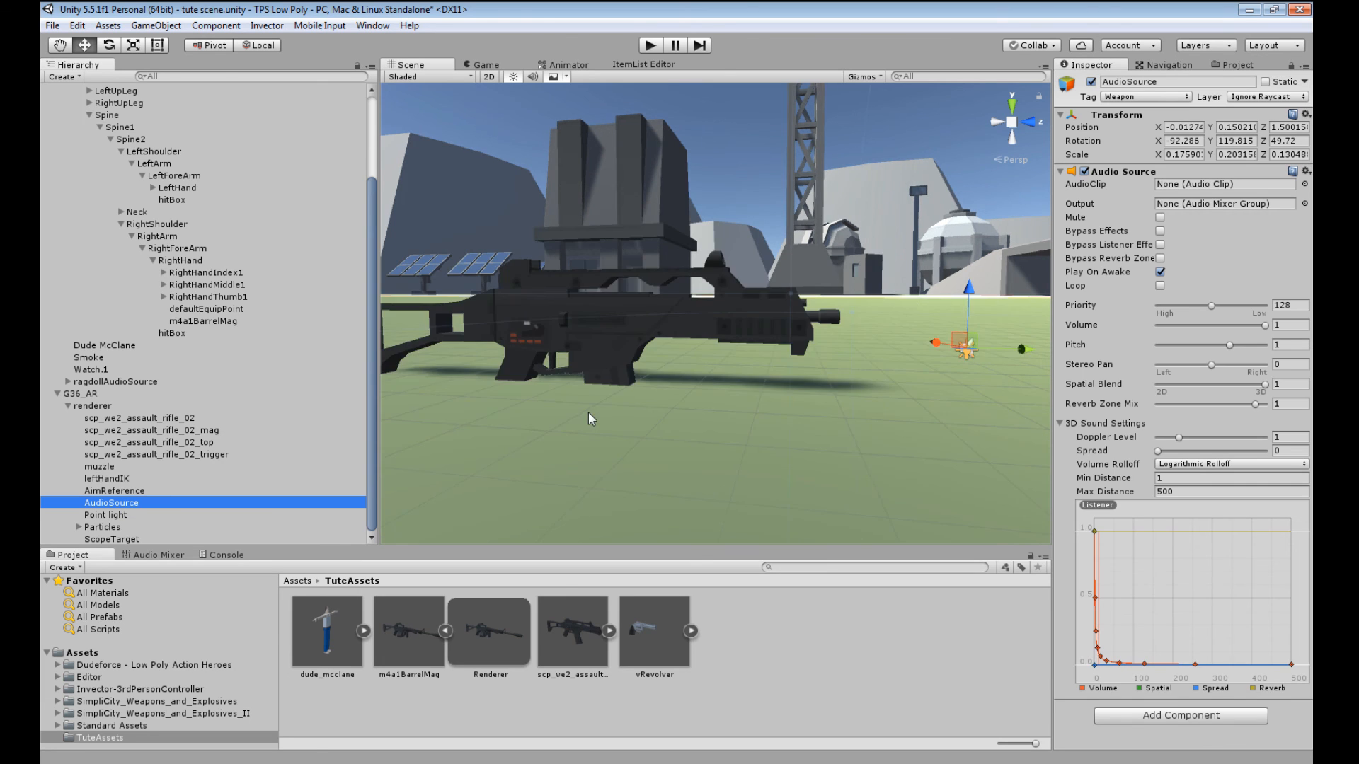
left_click_drag(911, 378, 826, 385)
left_click_drag(826, 385, 649, 394, "alt")
middle_click_drag(650, 395, 654, 397)
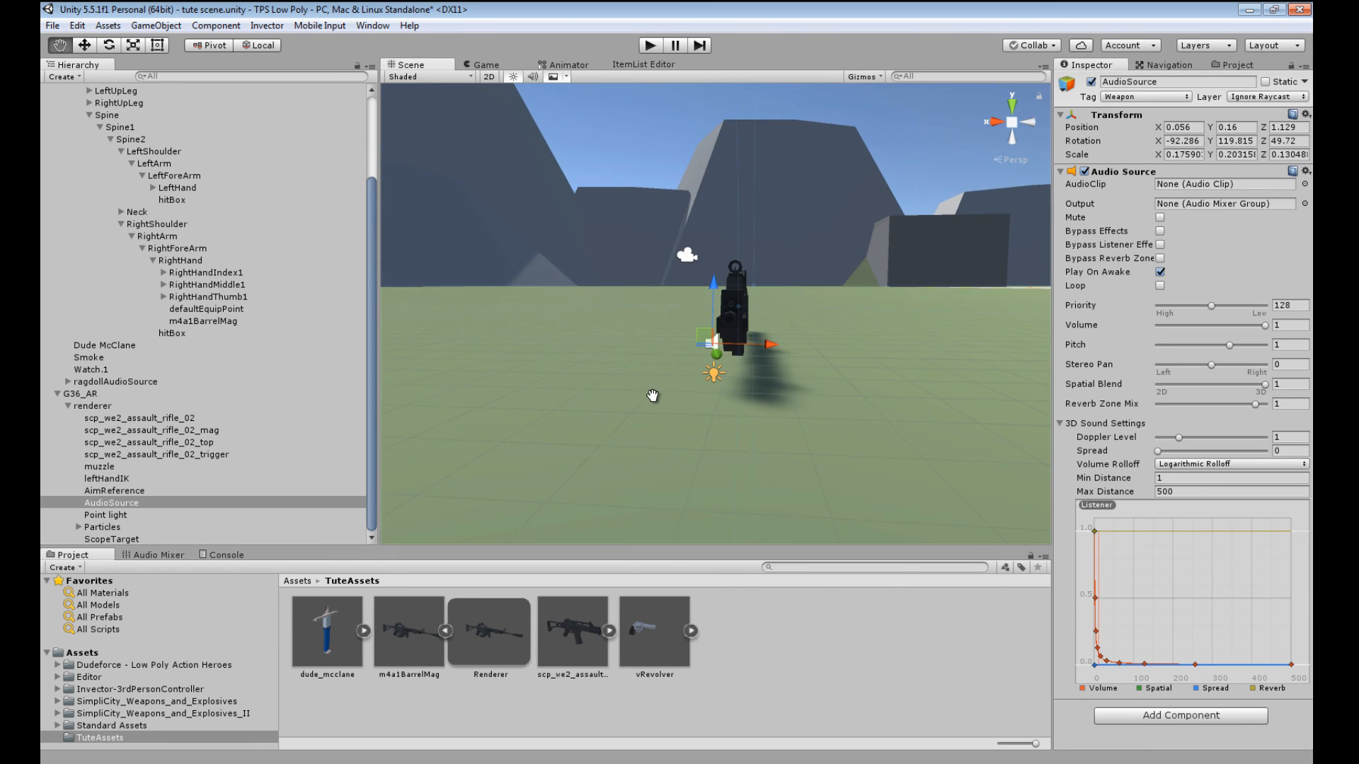
left_click_drag(762, 343, 783, 340)
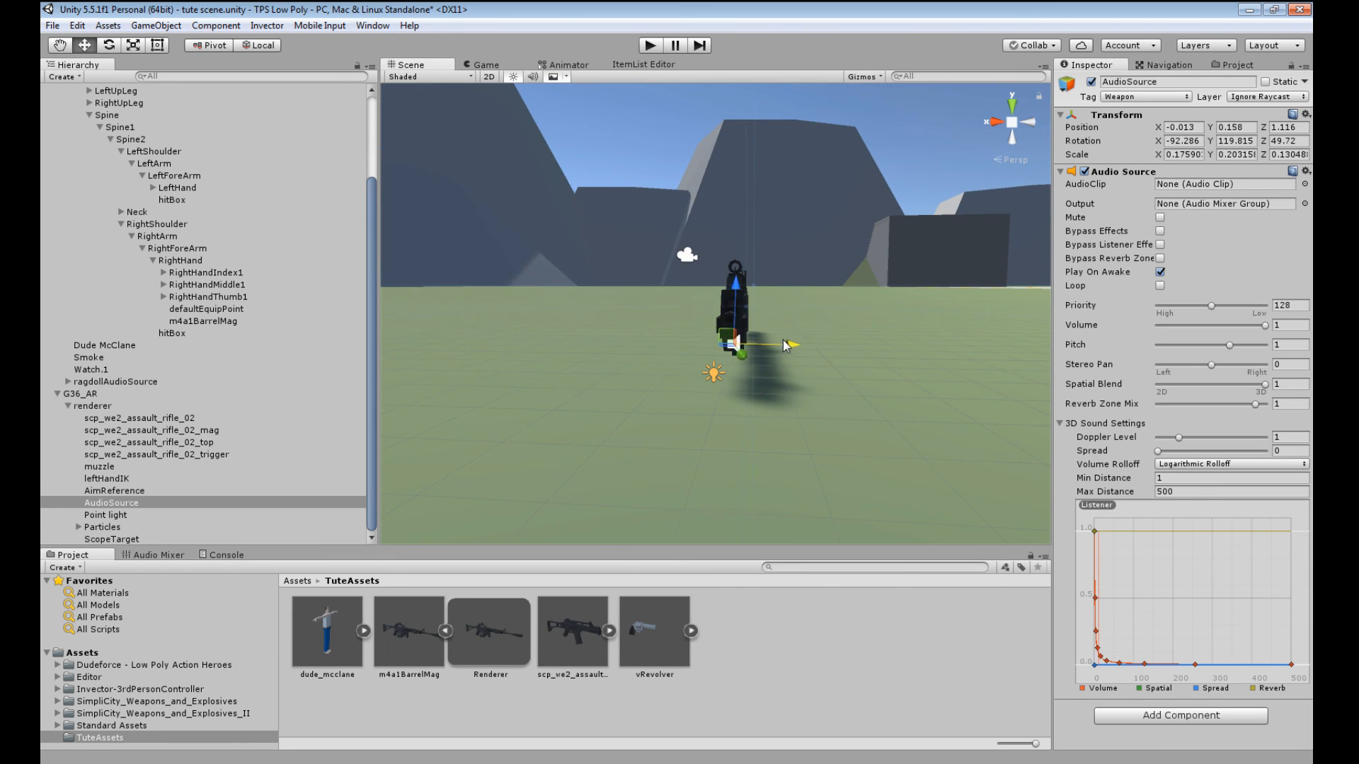
- Move the muzzle object onto the tip of the G36_AR barrel, at about X 0, Y 0.233, Z 1.142
left_click_drag(516, 372, 366, 431, "alt")
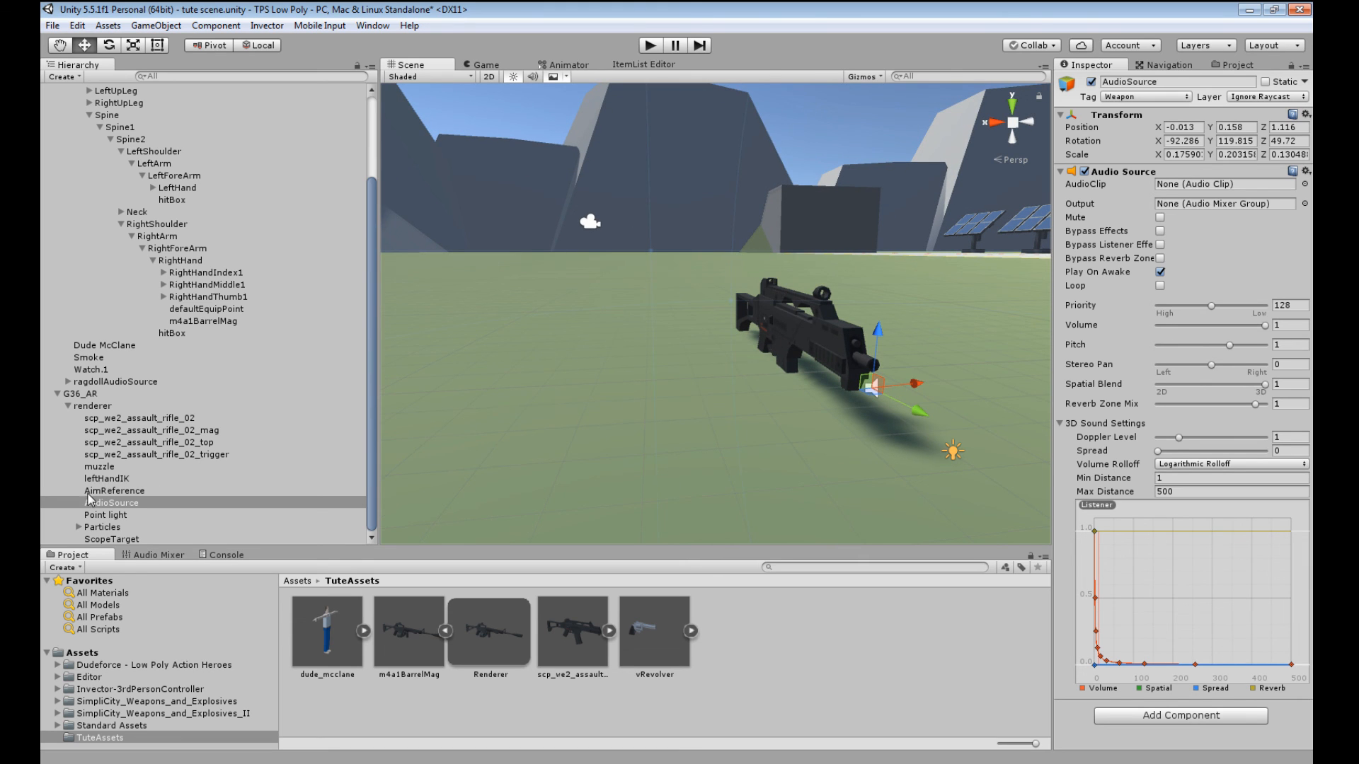
left_click(105, 469)
left_click_drag(856, 448, 542, 423, "alt")
middle_click_drag(542, 423, 710, 429)
scroll(712, 439, "up", 5)
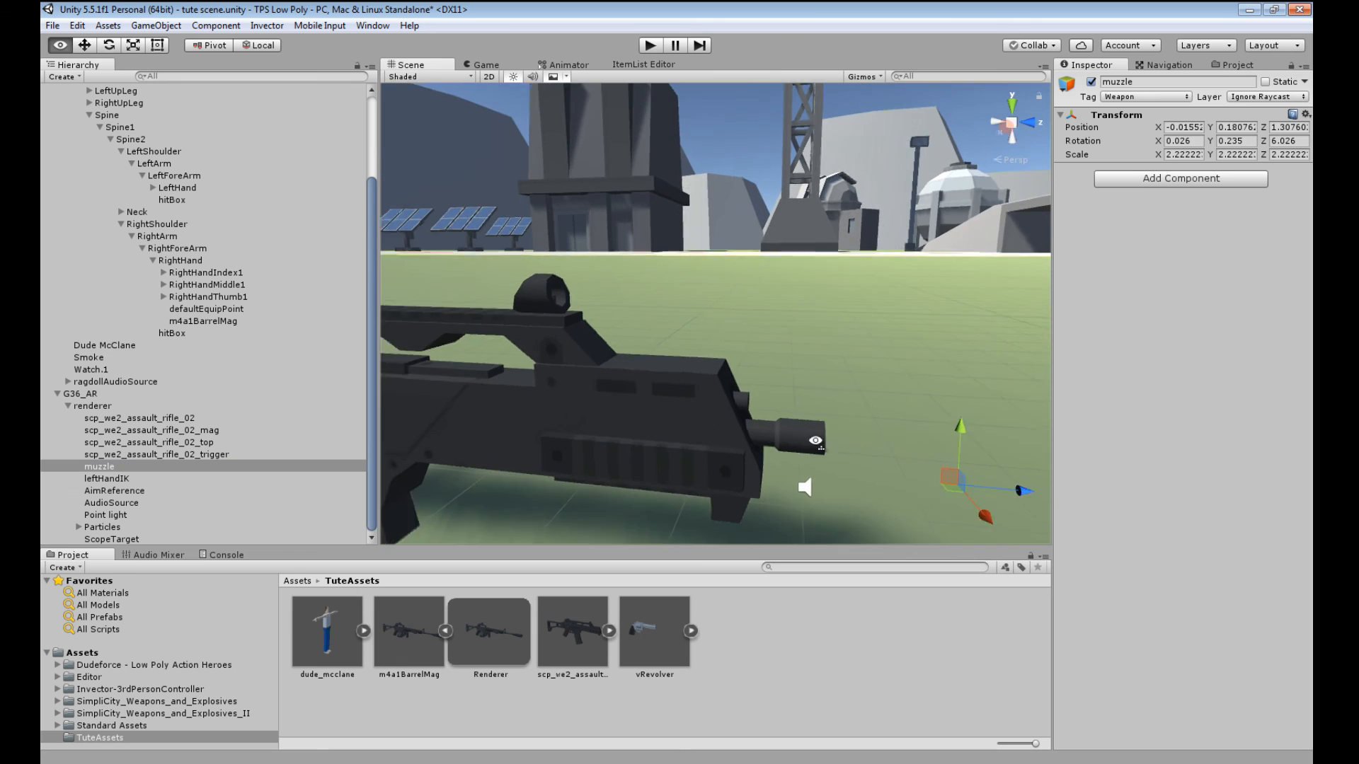
left_click_drag(712, 440, 862, 405, "alt")
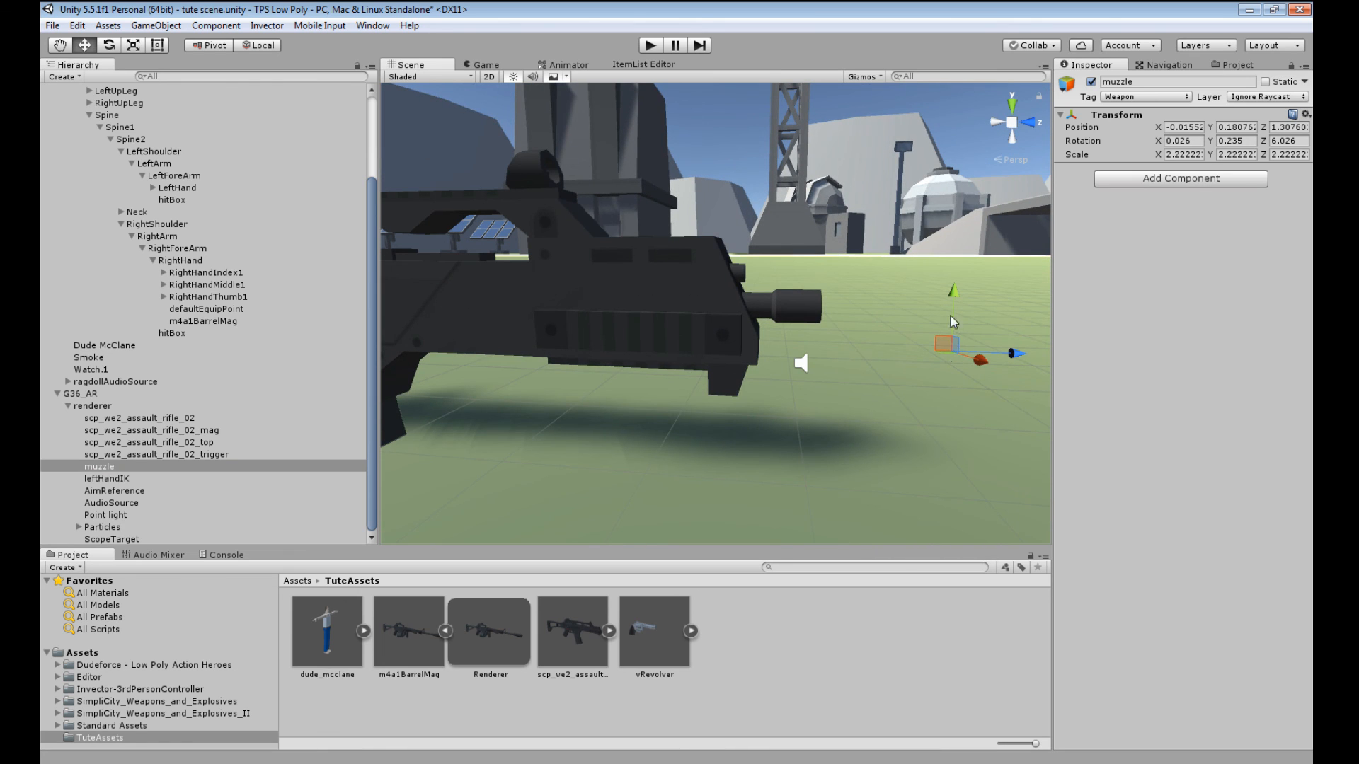
left_click_drag(941, 342, 658, 276)
left_click_drag(689, 331, 752, 375, "alt")
left_click_drag(793, 315, 790, 315)
left_click_drag(732, 368, 784, 389, "alt")
middle_click_drag(630, 279, 759, 390)
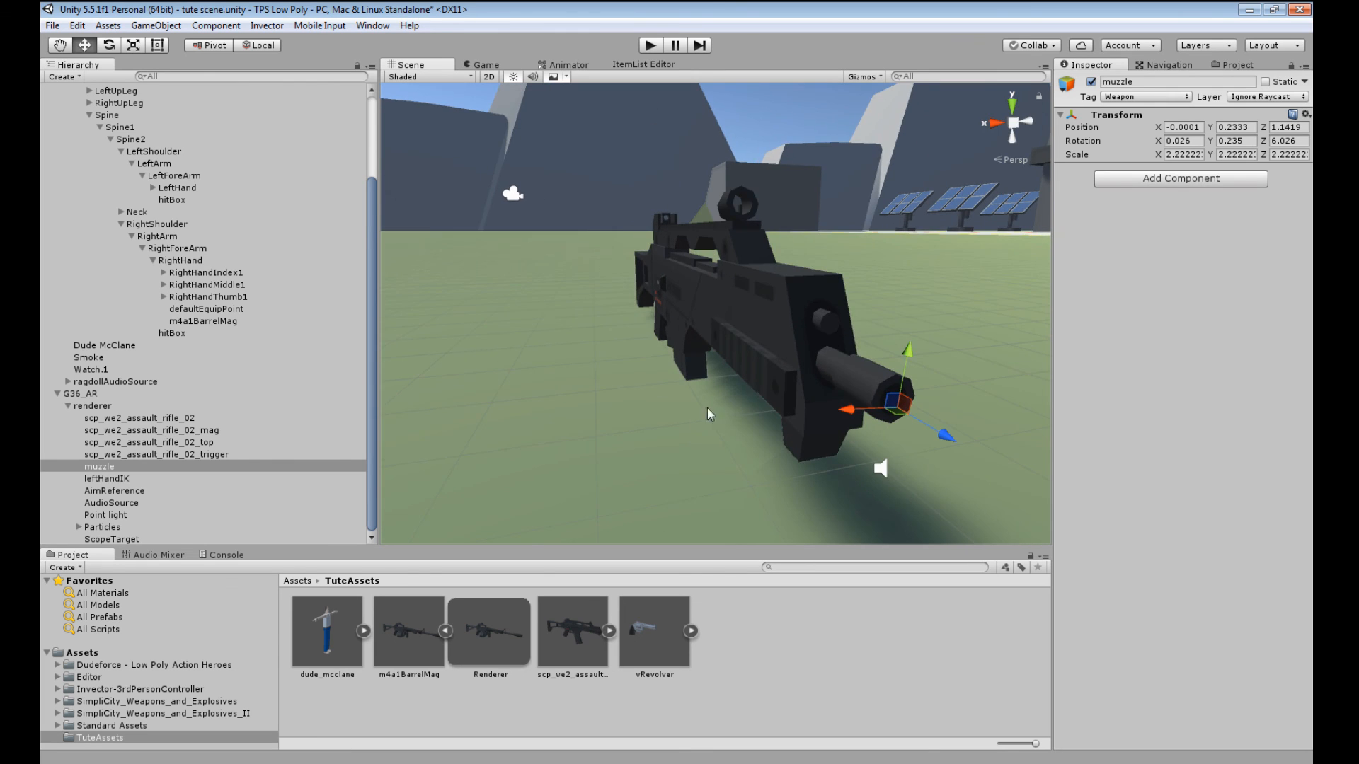
right_click_drag(707, 408, 821, 440)
middle_click_drag(821, 439, 835, 433)
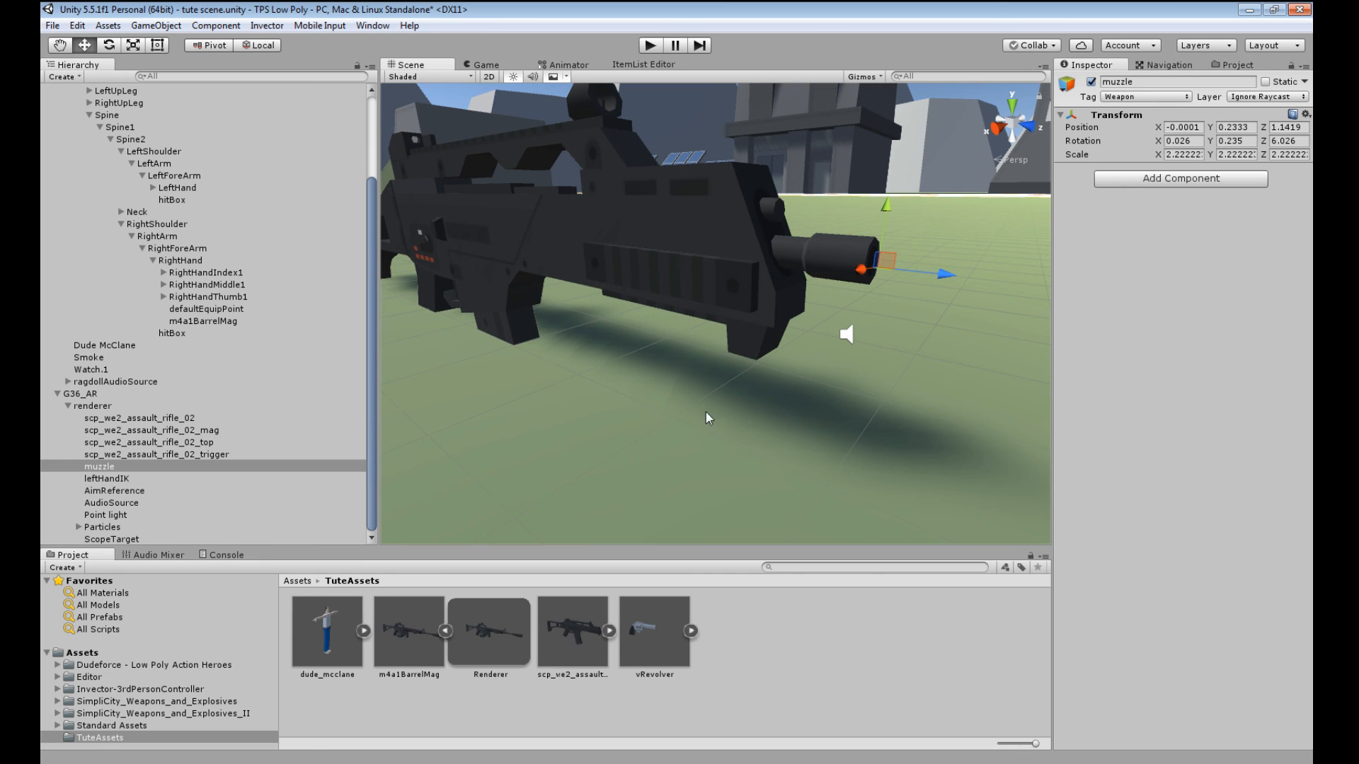
- Check where AimReference sits relative to the rifle's grip and trigger
left_click(114, 491)
middle_click_drag(462, 457, 564, 428)
right_click_drag(565, 429, 683, 482)
mouse_move(683, 482)
middle_mouse_down()
mouse_move(704, 470)
mouse_move(670, 490)
middle_mouse_up()
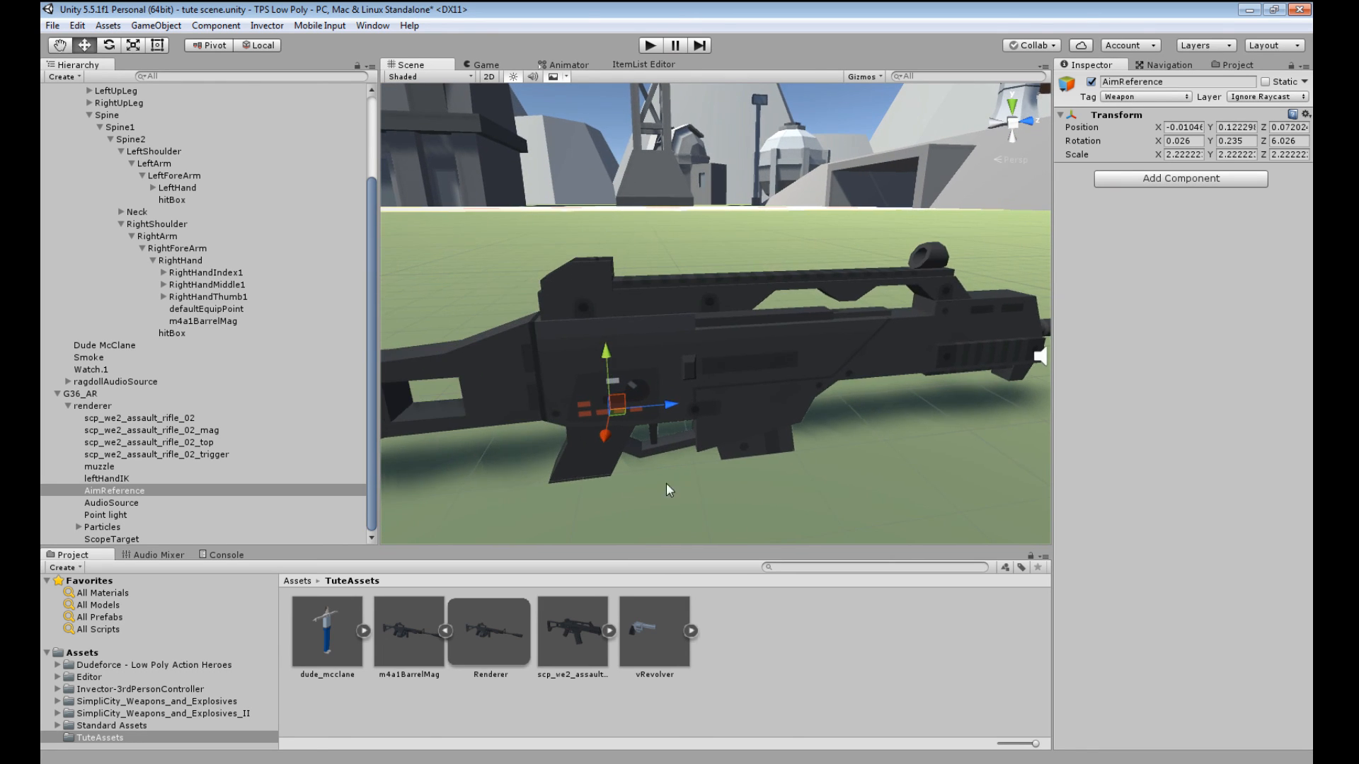
right_click_drag(611, 471, 719, 476)
middle_click_drag(662, 493, 697, 435)
left_click_drag(804, 463, 782, 453, "alt")
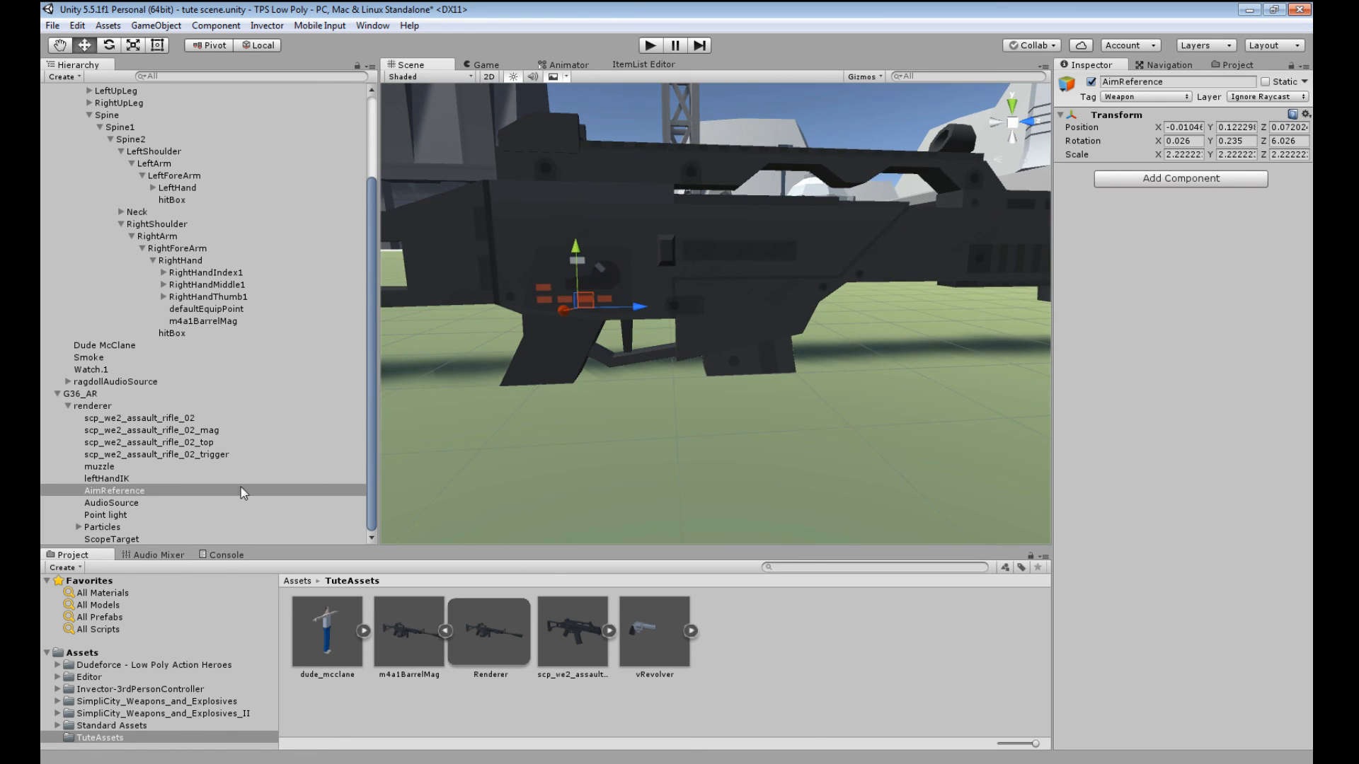
- Move the Point light to just in front of the barrel tip, at about X -0.001, Y 0.233, Z 1.168
left_click(110, 514)
middle_click_drag(707, 394, 626, 422)
left_click_drag(768, 455, 571, 459)
left_click_drag(468, 385, 695, 457)
key("f")
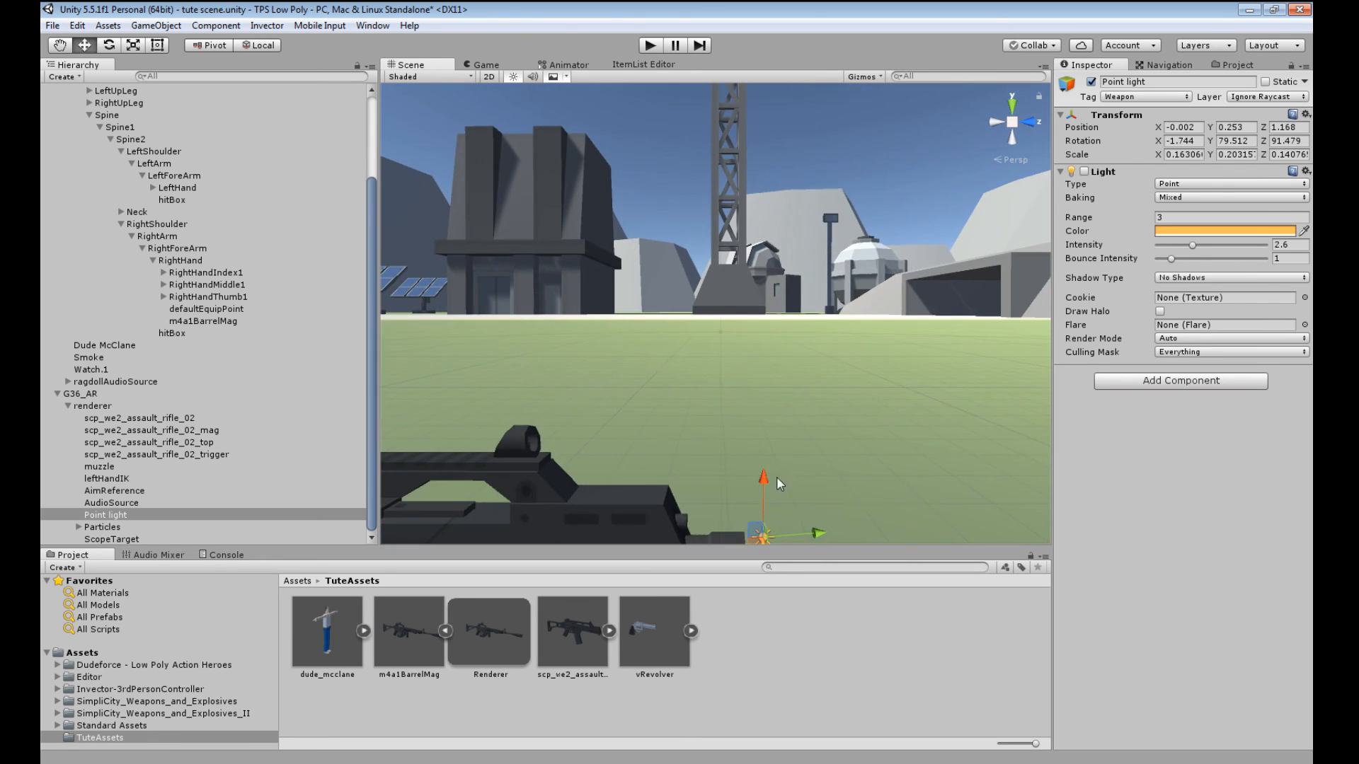
left_click_drag(829, 305, 814, 316)
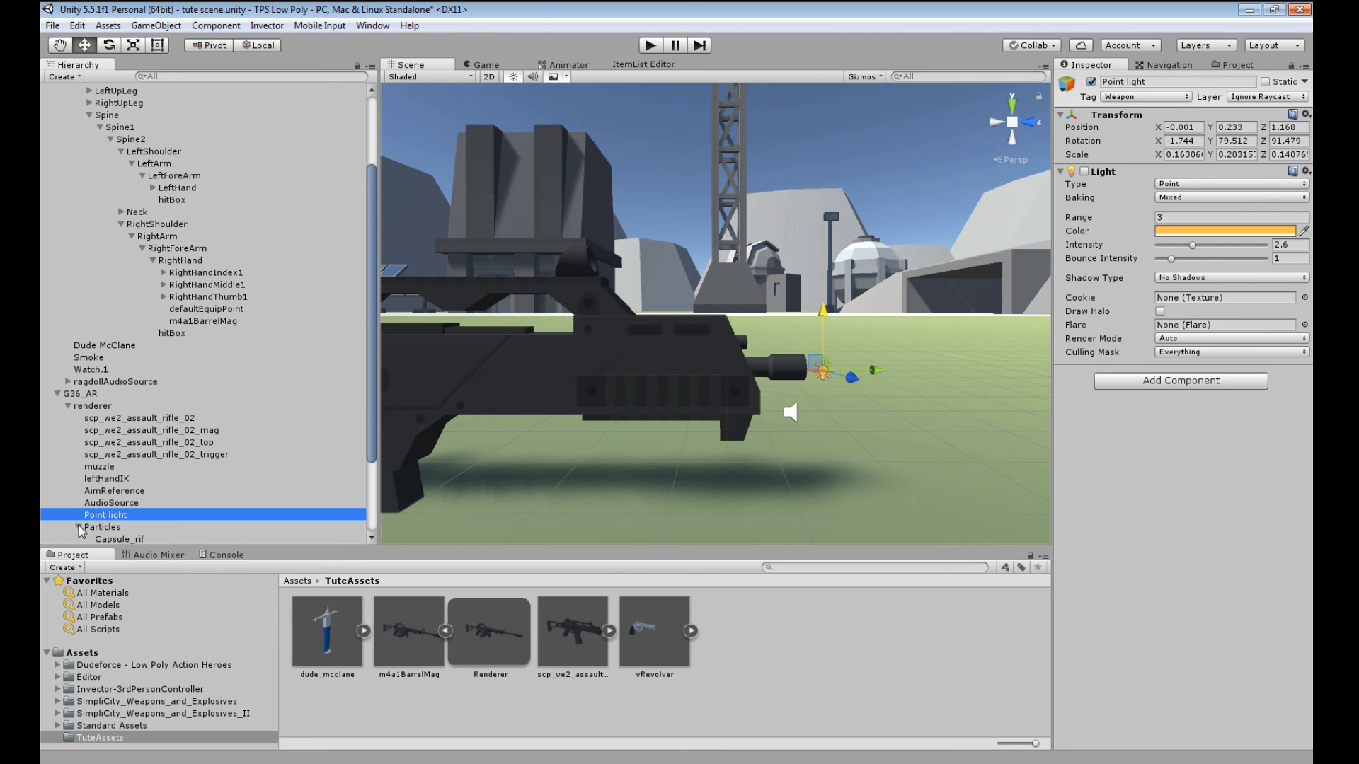
- Expand the Particles group and move Capsule_rif up to the rifle's receiver, at about X 0.053, Y 0.117, Z 0.095
left_click(79, 527)
left_click(106, 527)
key("f")
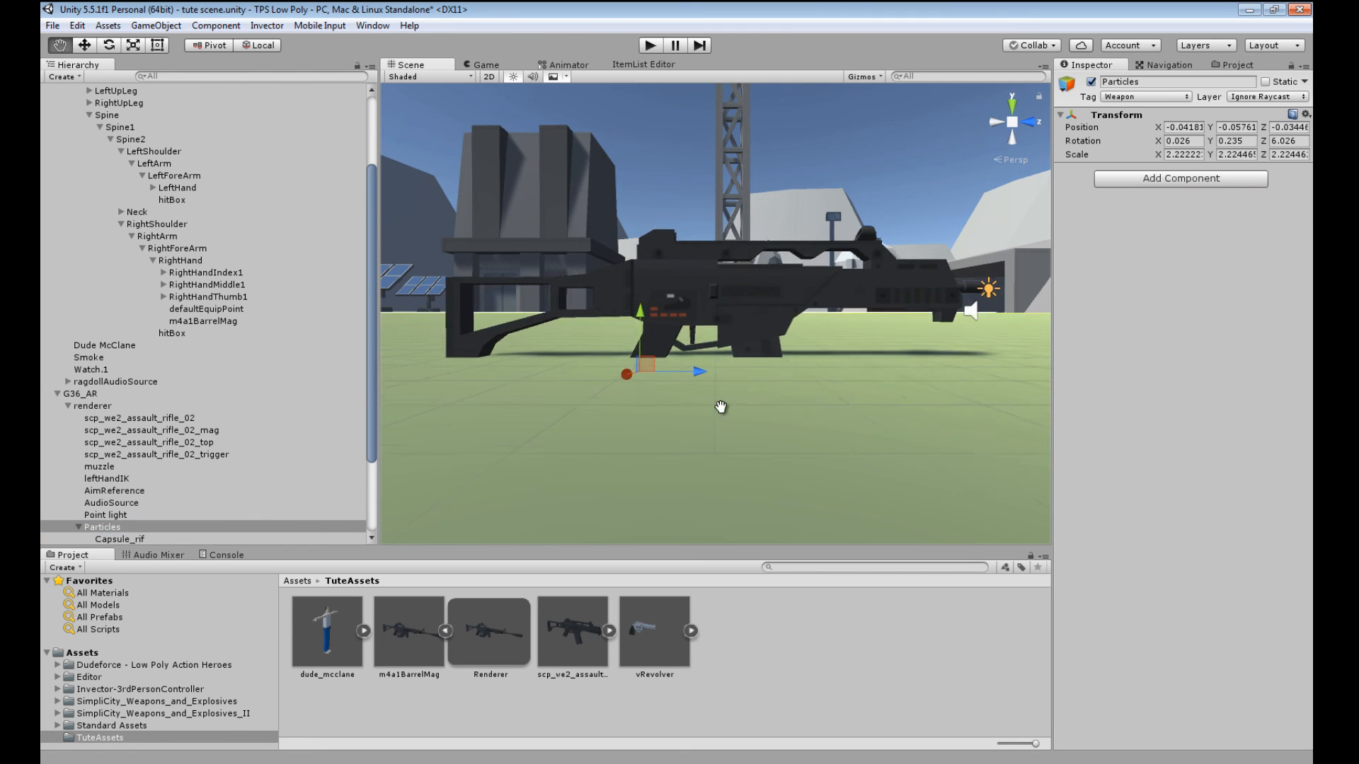
scroll(138, 507, "down", 3)
left_click(119, 430)
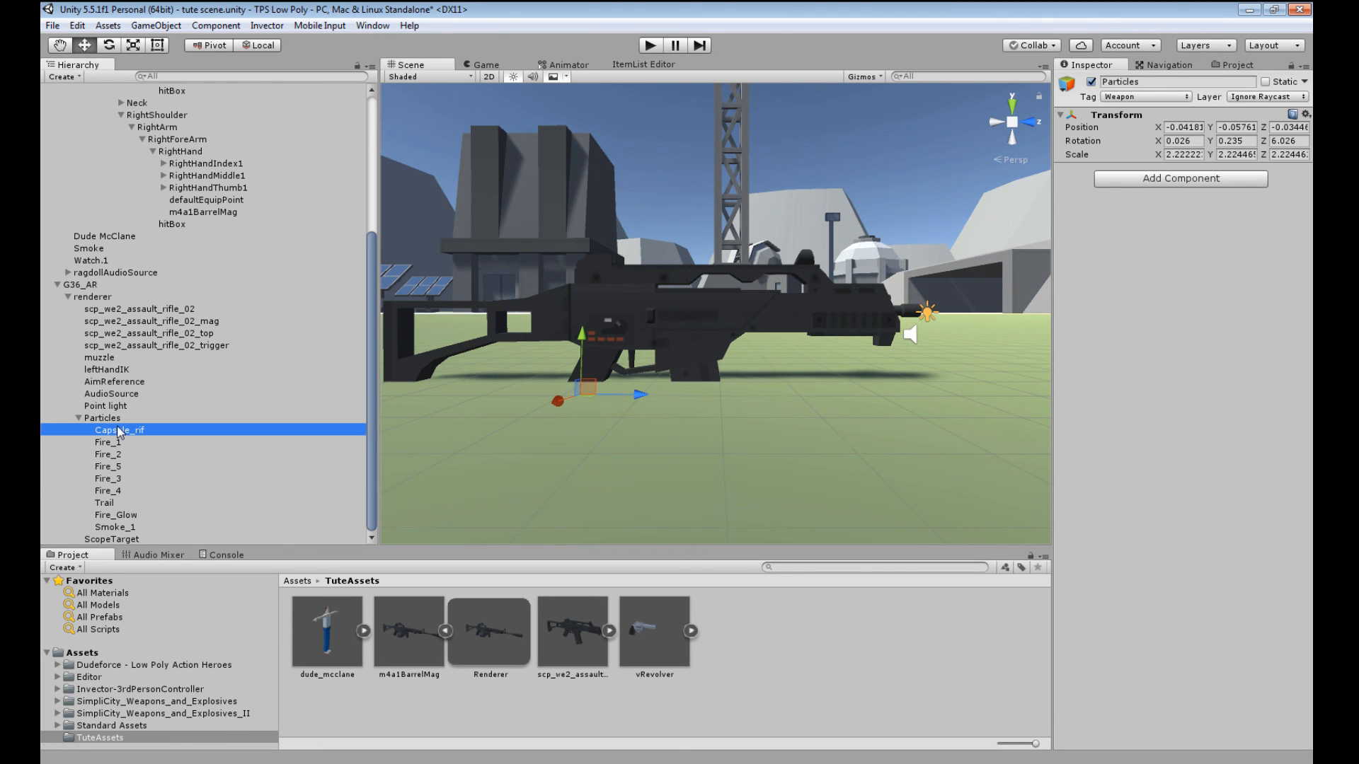
key("f")
middle_click_drag(621, 476, 707, 461)
right_click_drag(707, 460, 779, 491)
middle_click_drag(711, 487, 743, 467)
left_click_drag(743, 408, 814, 409)
middle_click_drag(842, 487, 732, 458)
left_click_drag(481, 303, 474, 270)
right_click_drag(623, 327, 481, 338)
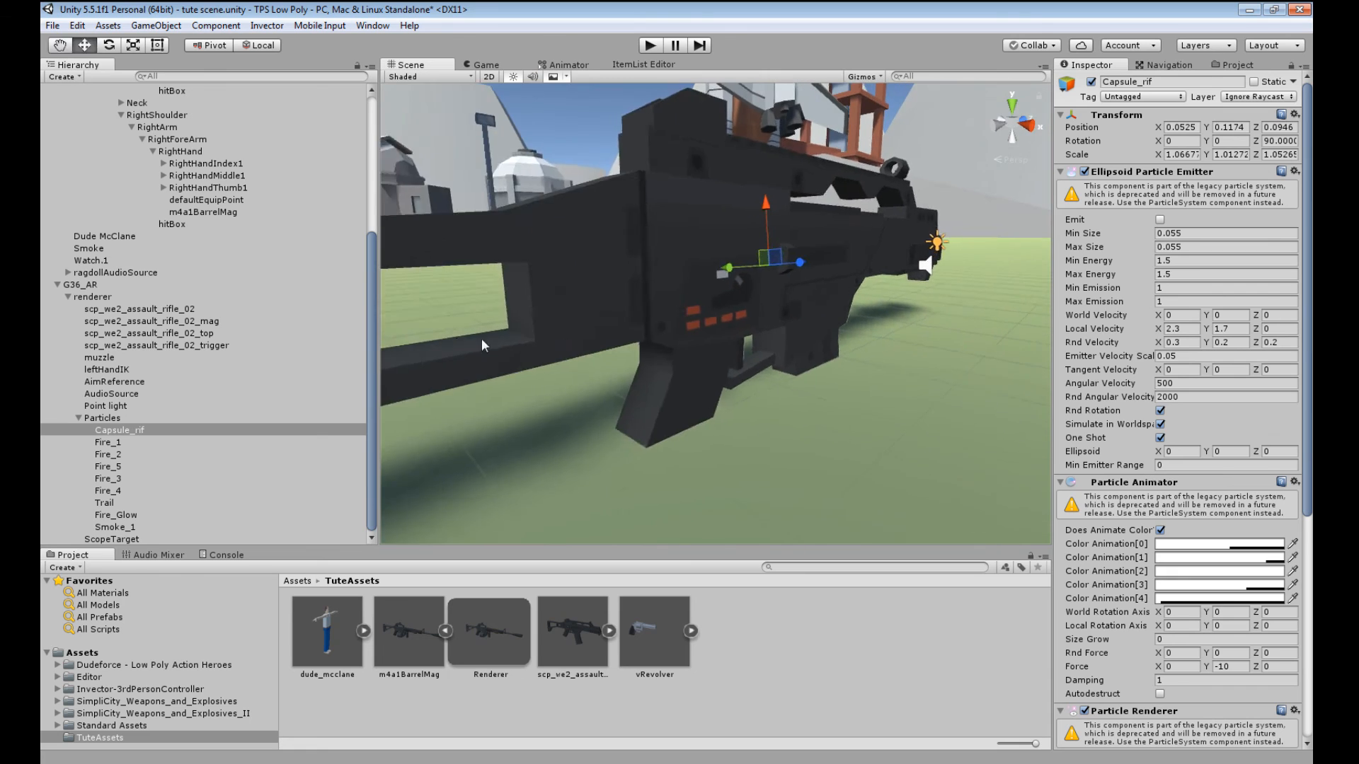
- Shift Capsule_rif forward along the receiver to about Z 0.159
middle_click_drag(764, 305, 639, 346)
scroll(637, 352, "up", 4)
scroll(650, 360, "down", 4)
right_click_drag(659, 364, 552, 375)
middle_click_drag(658, 389, 628, 396)
left_click_drag(554, 420, 599, 419)
right_click_drag(599, 419, 673, 431)
middle_click_drag(596, 443, 634, 440)
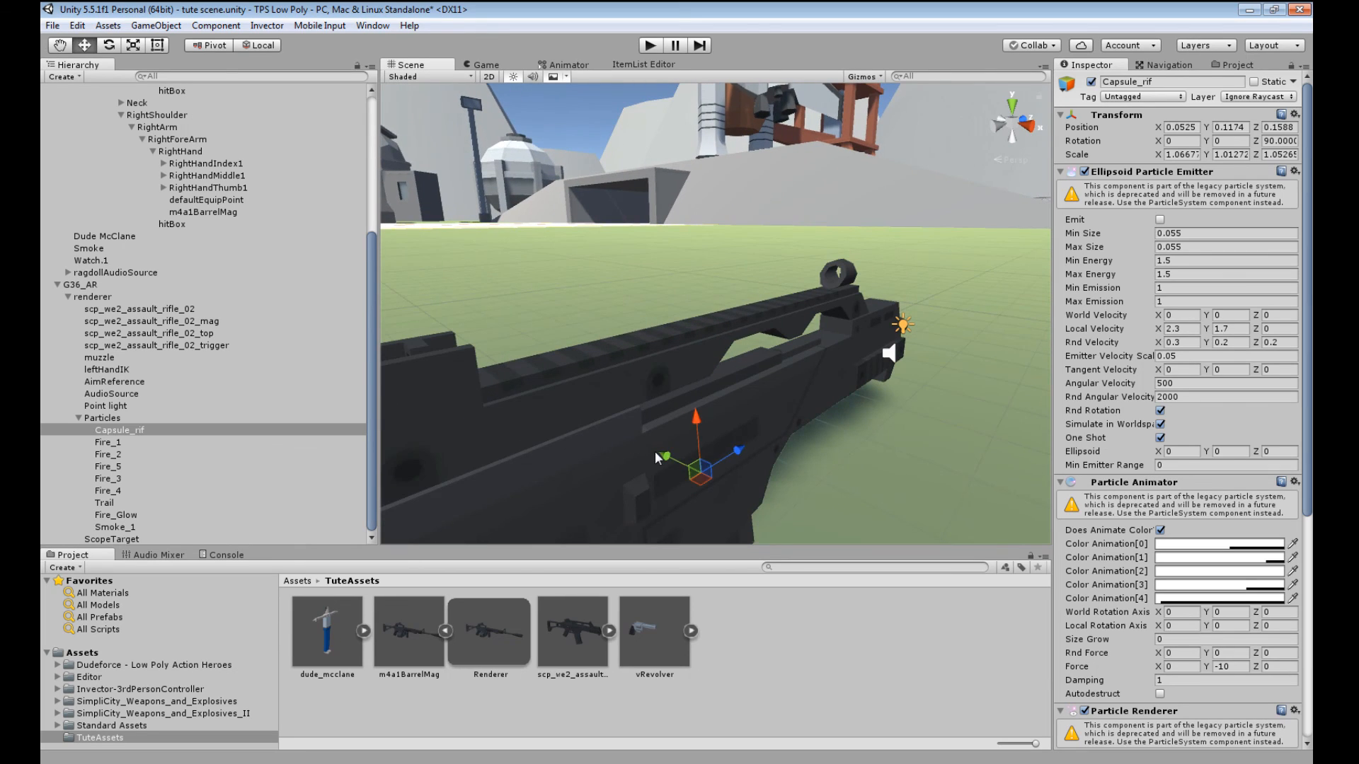
- Shift Capsule_rif sideways out of the receiver to about X 0.066
left_click_drag(660, 454, 678, 465)
right_click_drag(678, 464, 809, 482)
middle_click_drag(814, 496, 880, 482)
left_click_drag(850, 336, 828, 332)
scroll(917, 368, "down", 5)
middle_click_drag(902, 414, 850, 460)
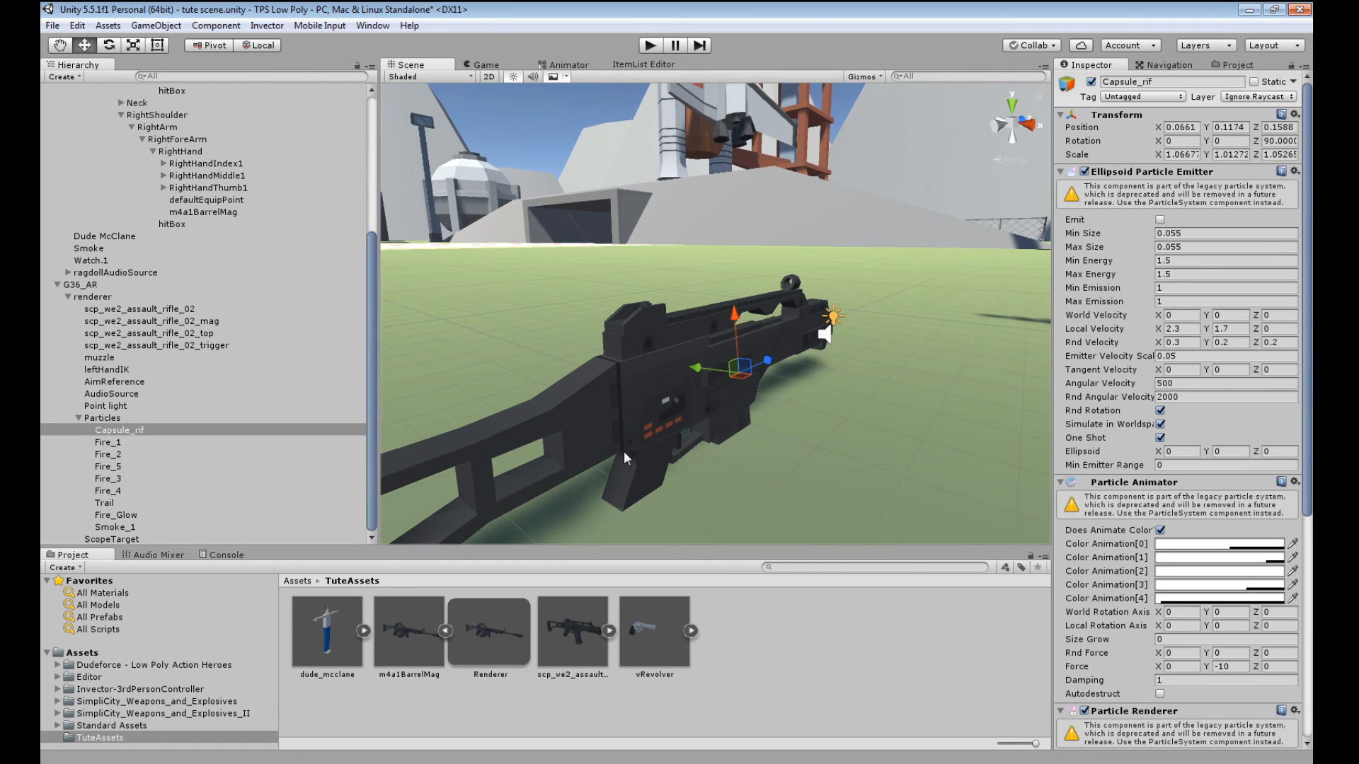
- Select all the emitters from Fire_1 through Fire_4 and move them together back to the barrel tip
left_click(119, 443)
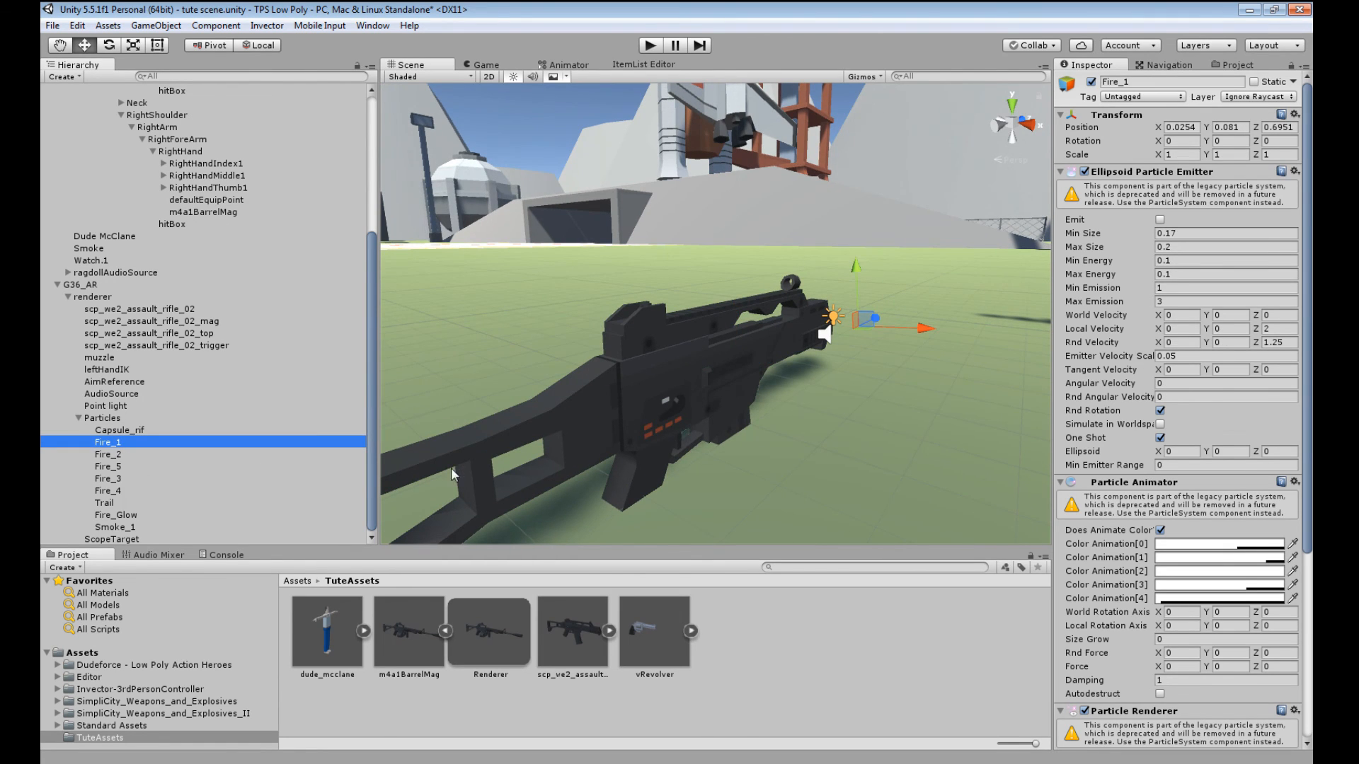
left_click(122, 491, "shift")
scroll(950, 410, "down", 3)
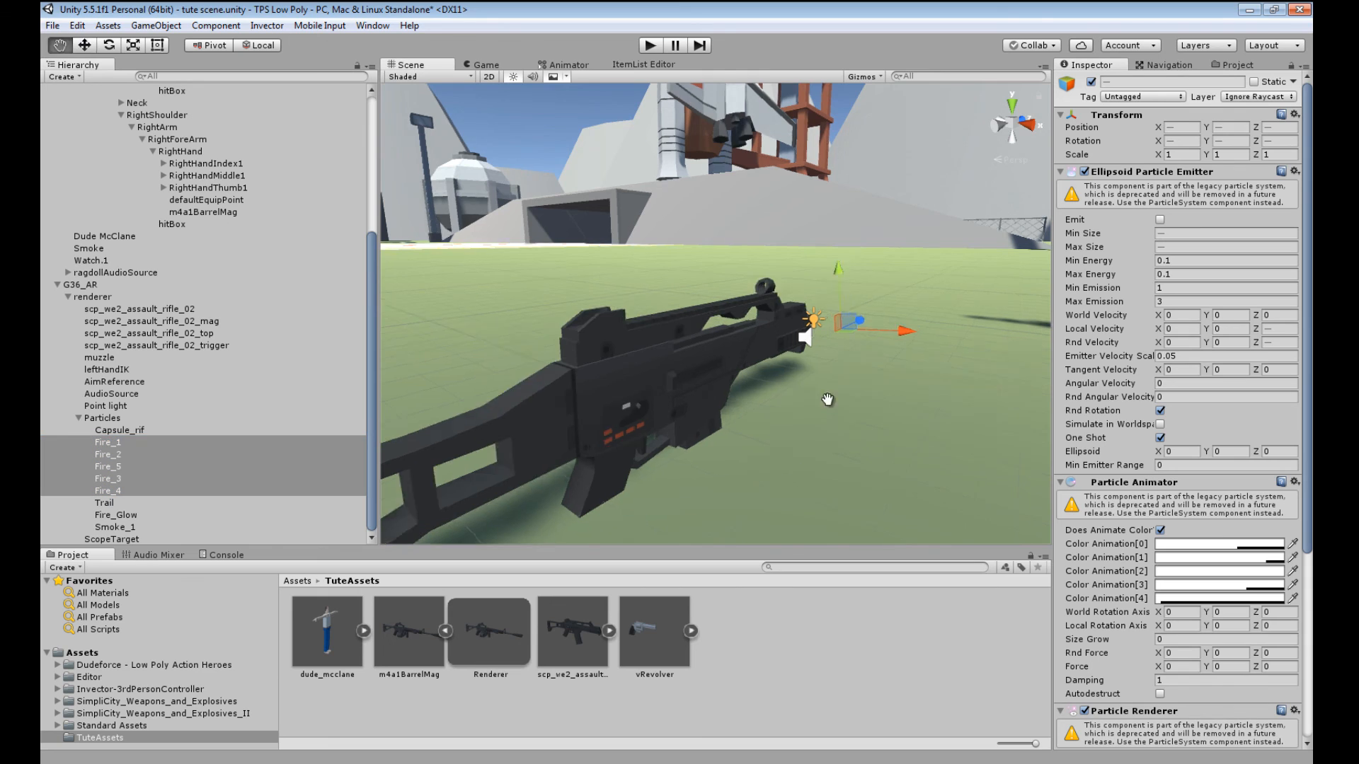
right_click_drag(950, 411, 768, 430)
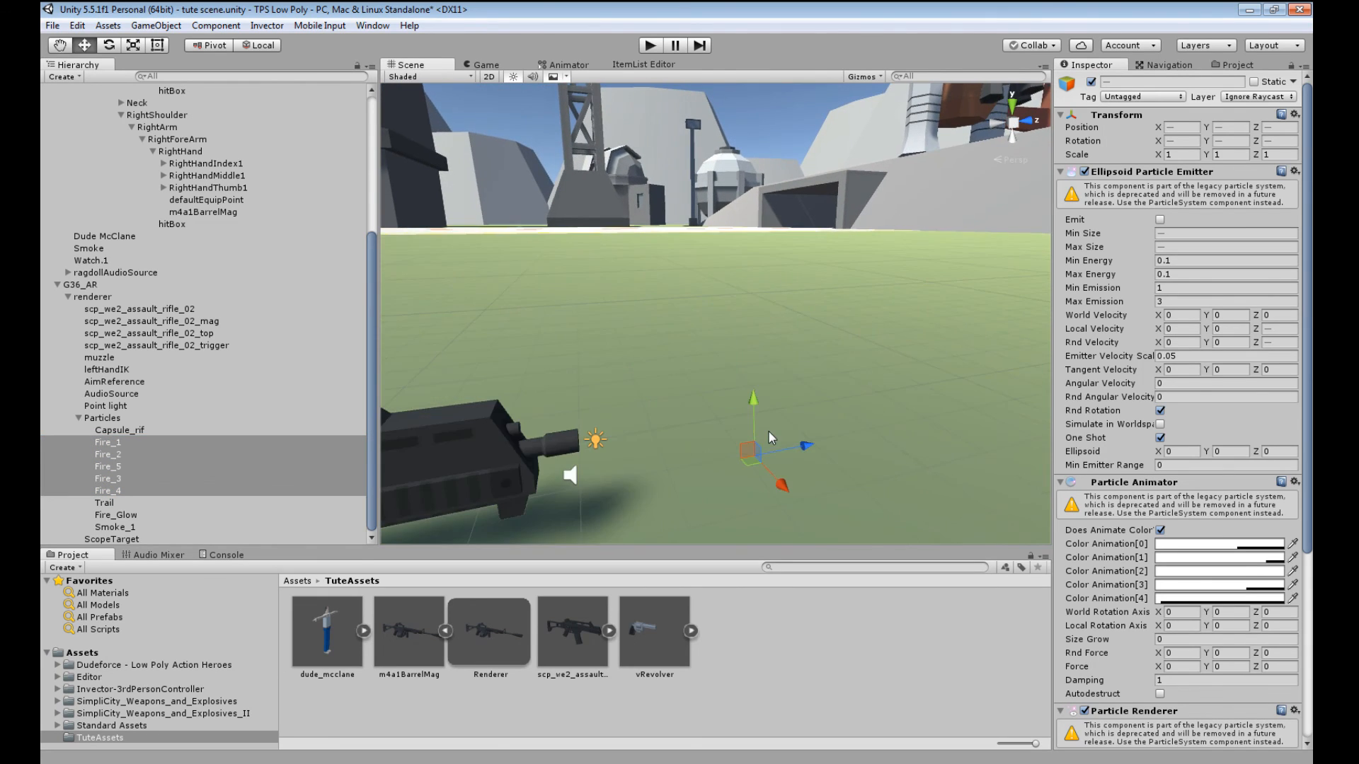
middle_click_drag(681, 443, 680, 430)
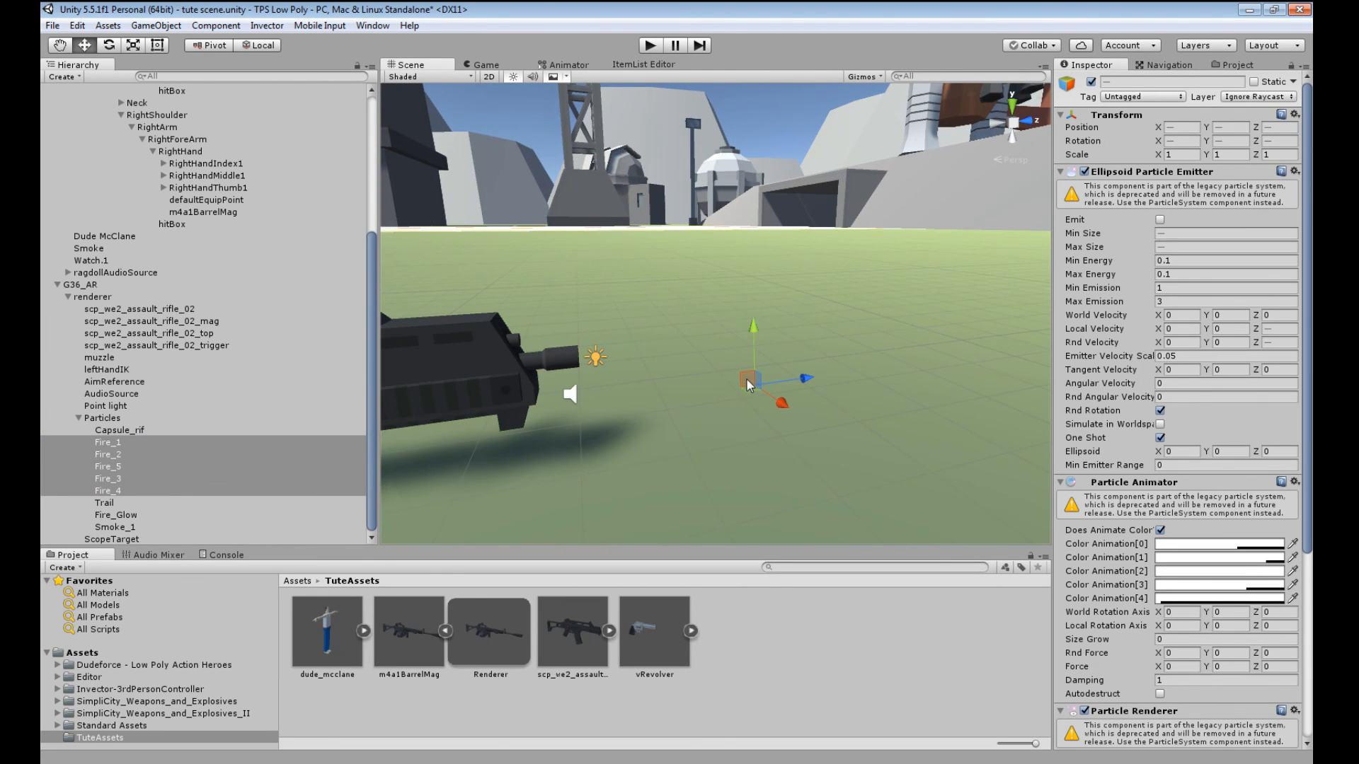
left_click_drag(748, 383, 579, 389)
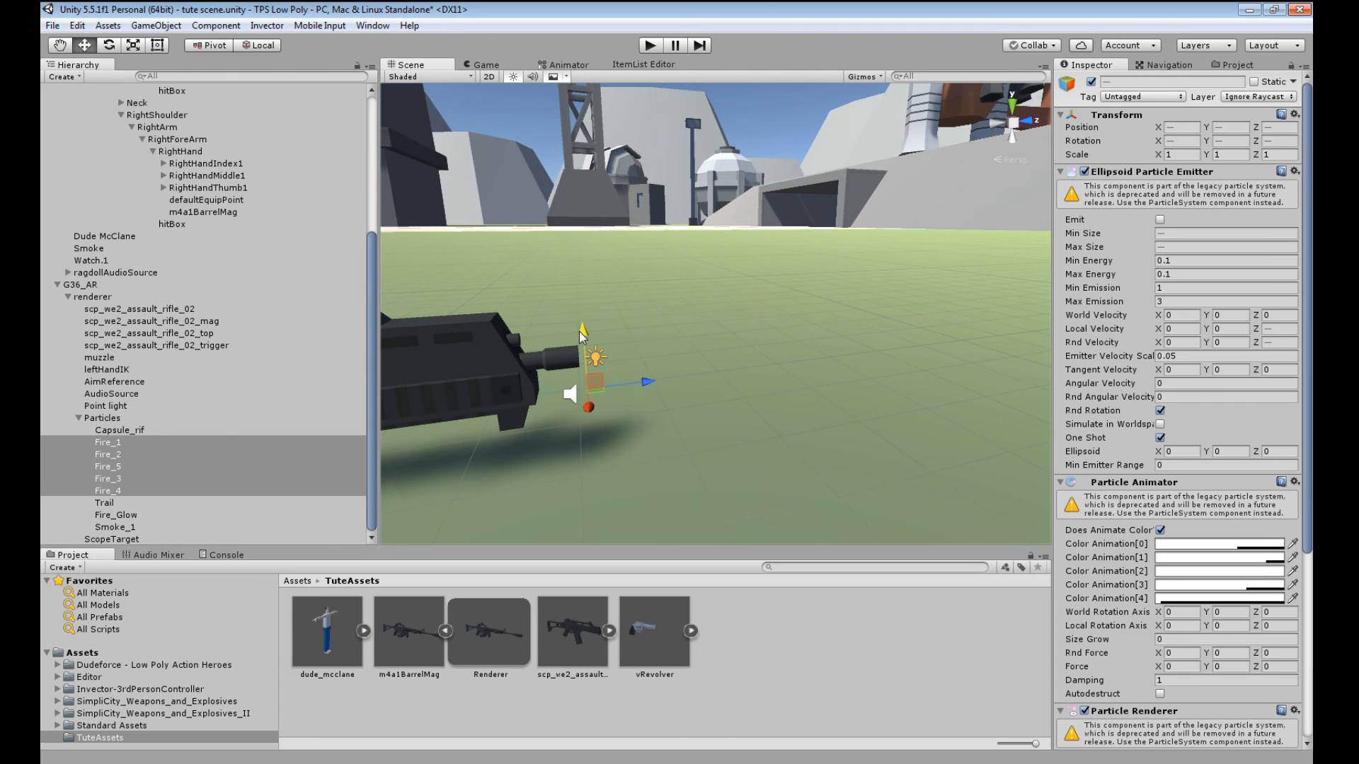
left_click_drag(579, 332, 577, 312)
right_click_drag(658, 402, 698, 418)
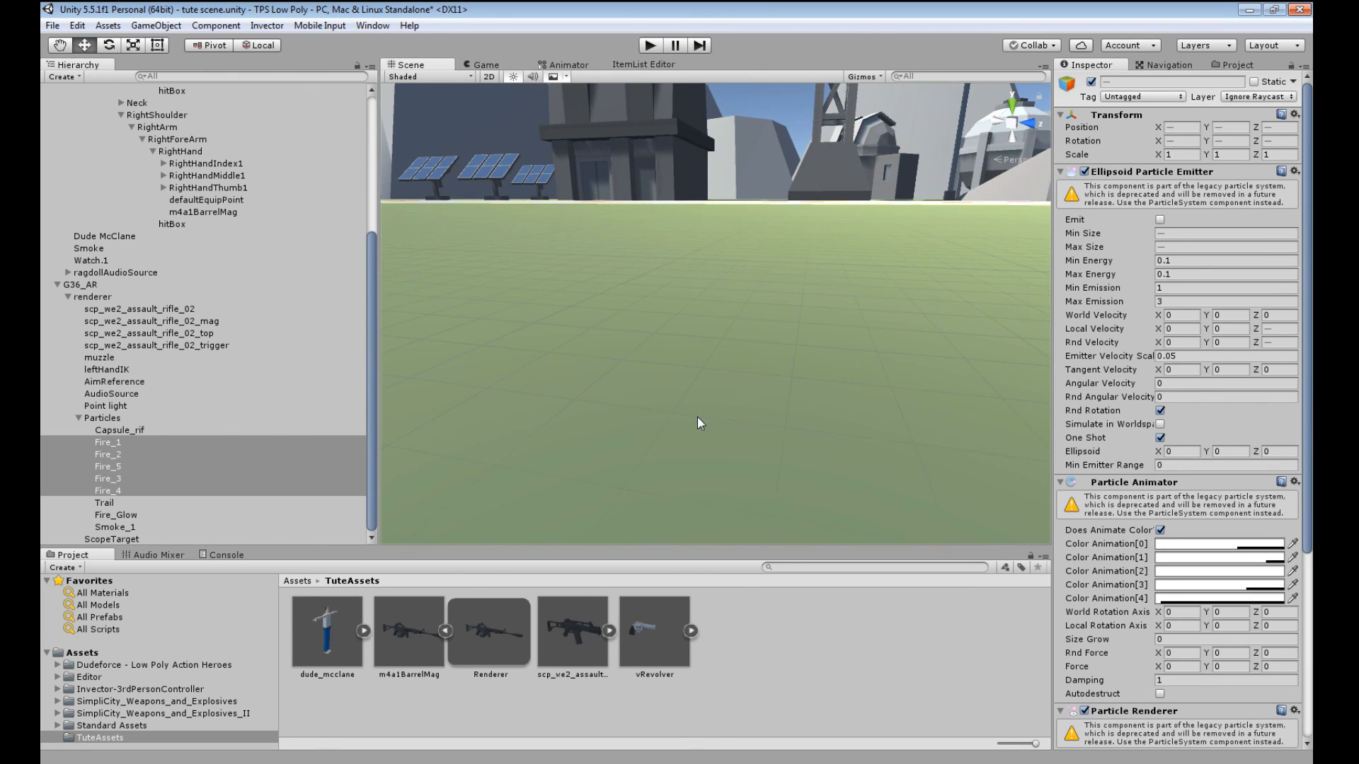
scroll(697, 418, "down", 2)
right_click_drag(751, 465, 579, 406)
mouse_move(578, 406)
middle_mouse_down()
mouse_move(567, 395)
mouse_move(601, 411)
middle_mouse_up()
right_click_drag(602, 410, 725, 424)
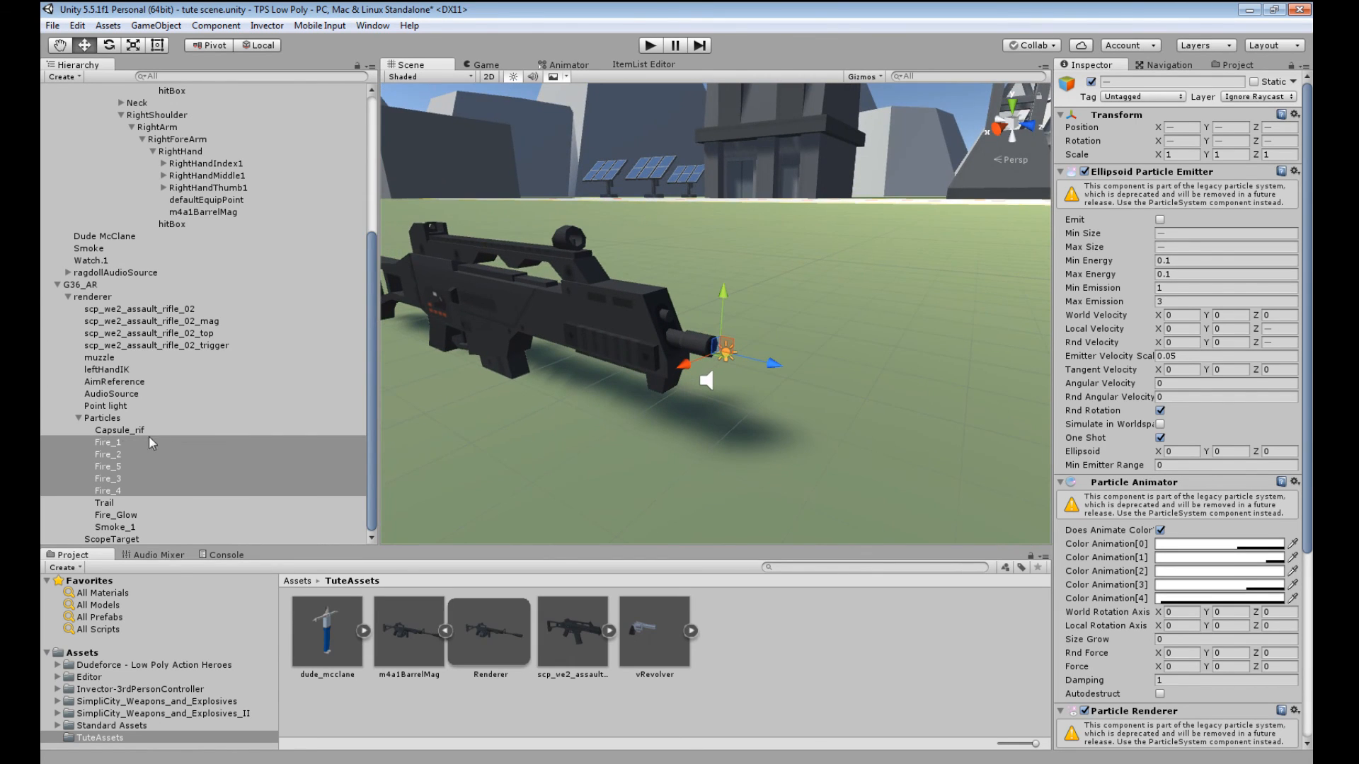
- Compare the individual Fire emitters' positions and move Fire_2 forward to the barrel tip, at about Z 0.525, lowering it slightly
left_click(119, 444)
left_click(119, 455)
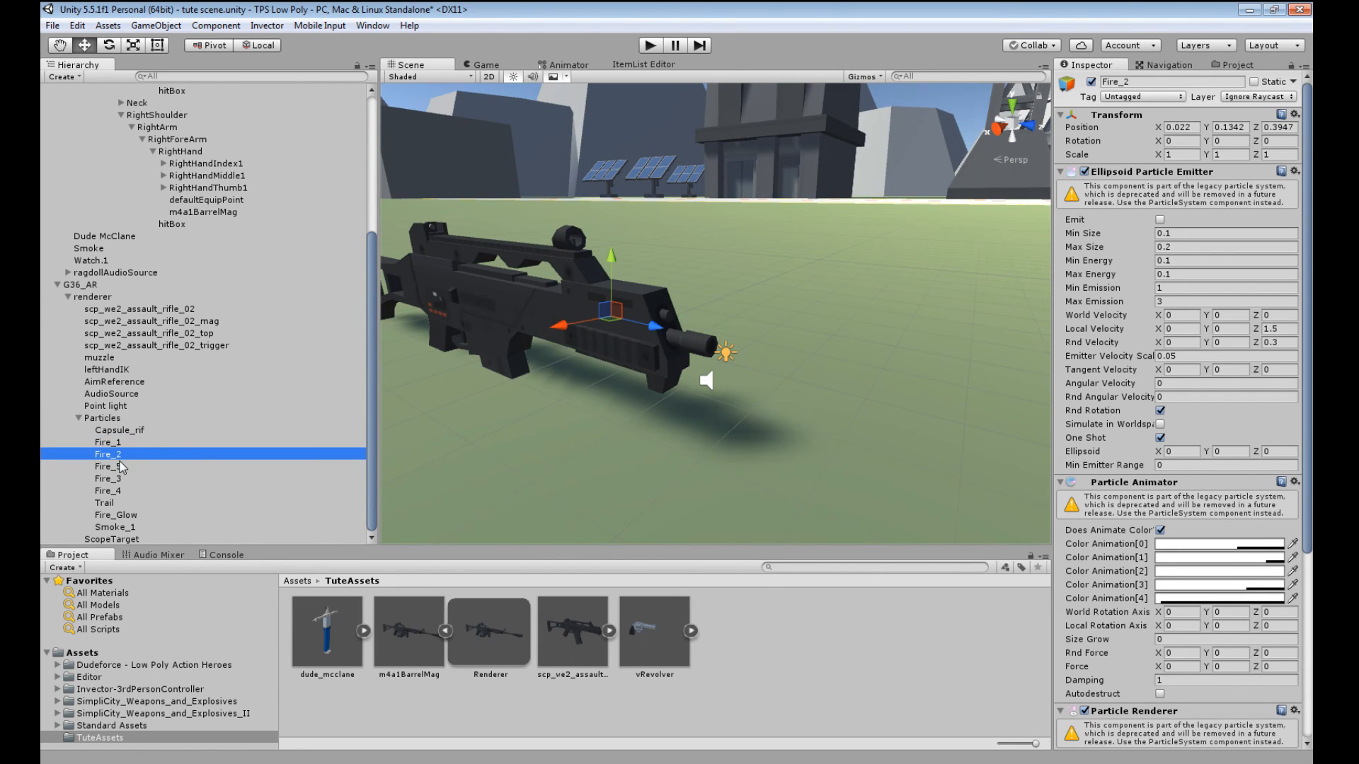
left_click(119, 467)
left_click(118, 479)
left_click(118, 492)
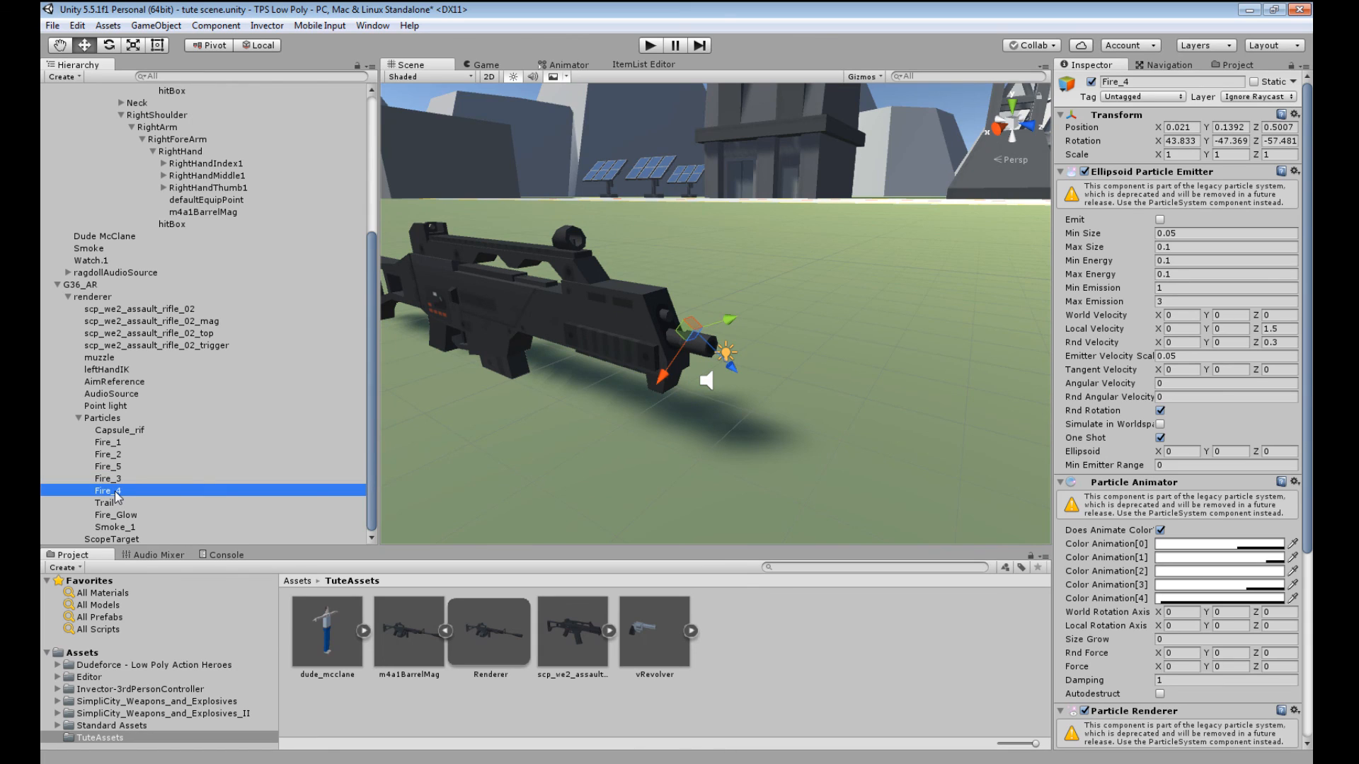
left_click(116, 467)
left_click(119, 455)
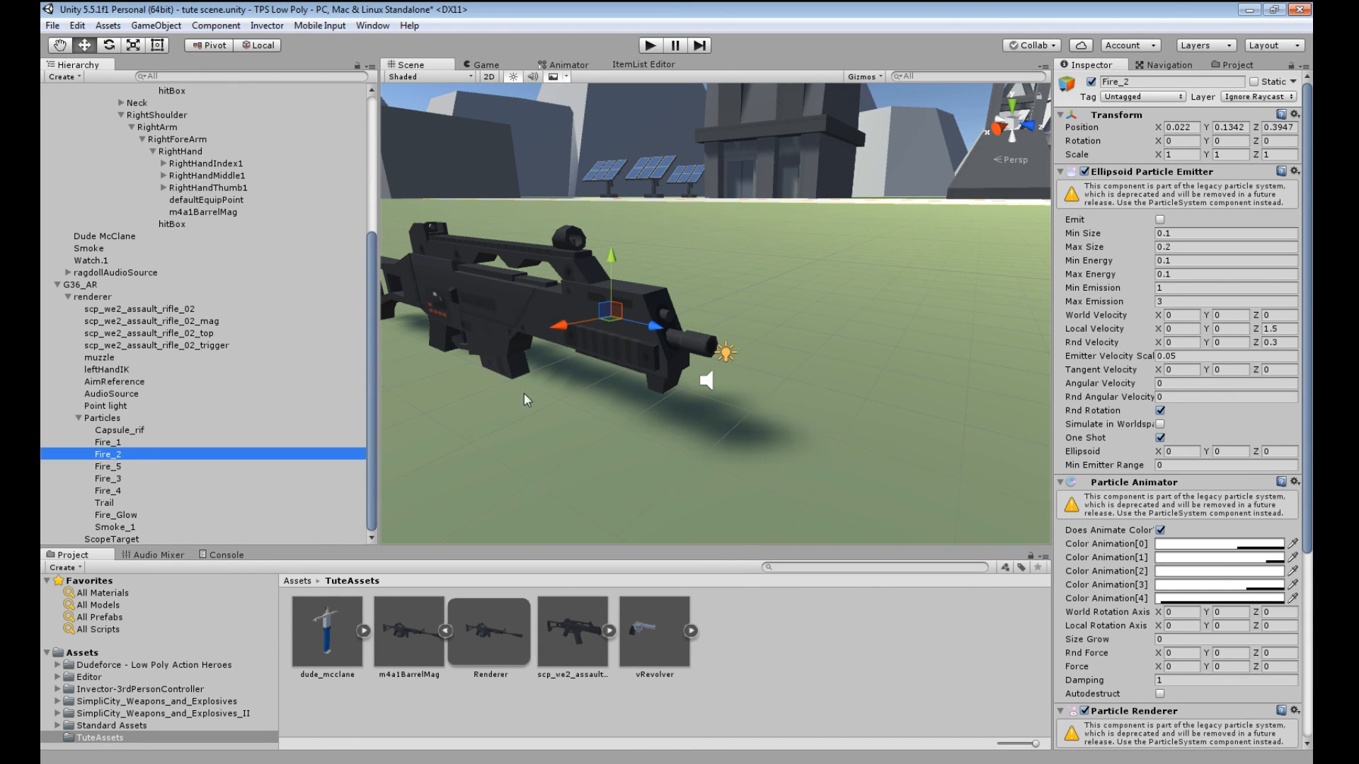
left_click_drag(655, 332, 693, 343)
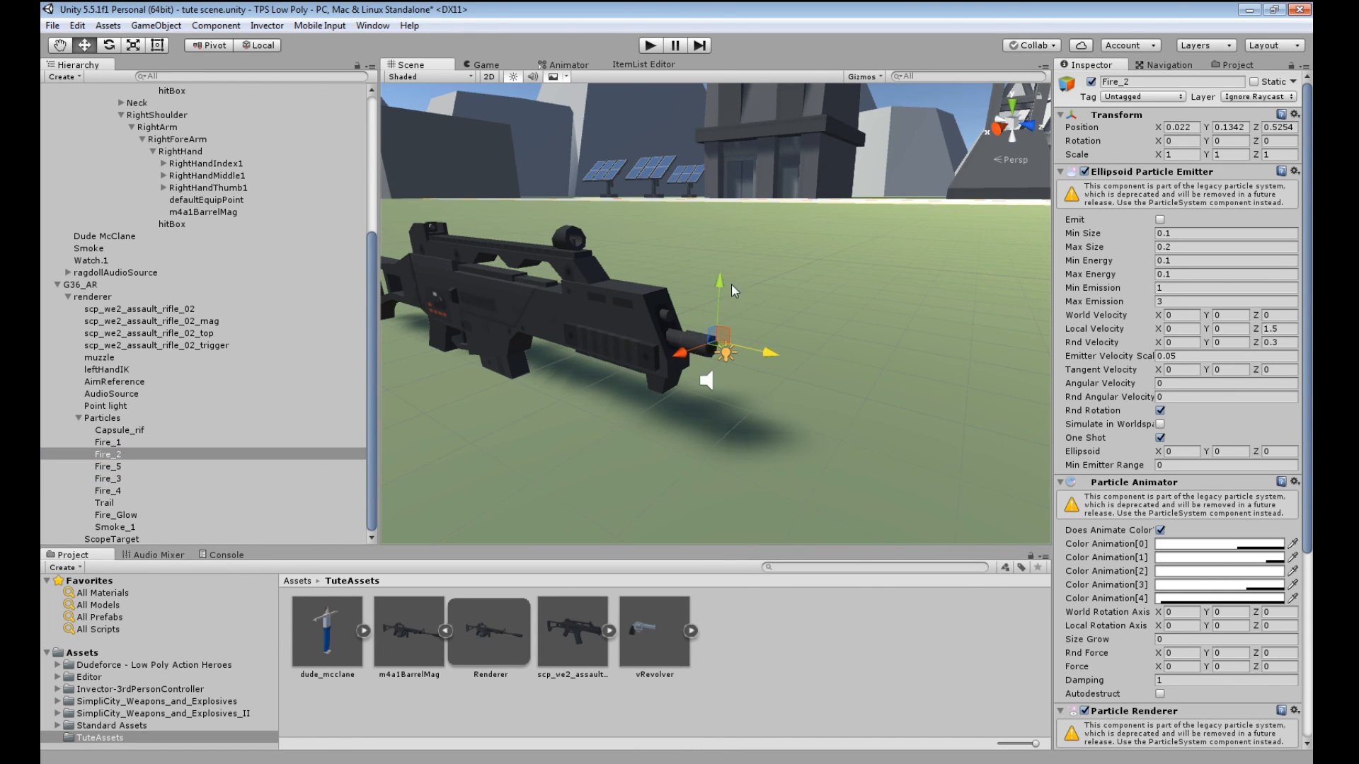
left_click_drag(720, 276, 720, 283)
- Move the Fire_5 emitter forward to the open end of the barrel
right_click_drag(860, 375, 718, 382)
middle_click_drag(718, 383, 686, 369)
left_click(117, 467)
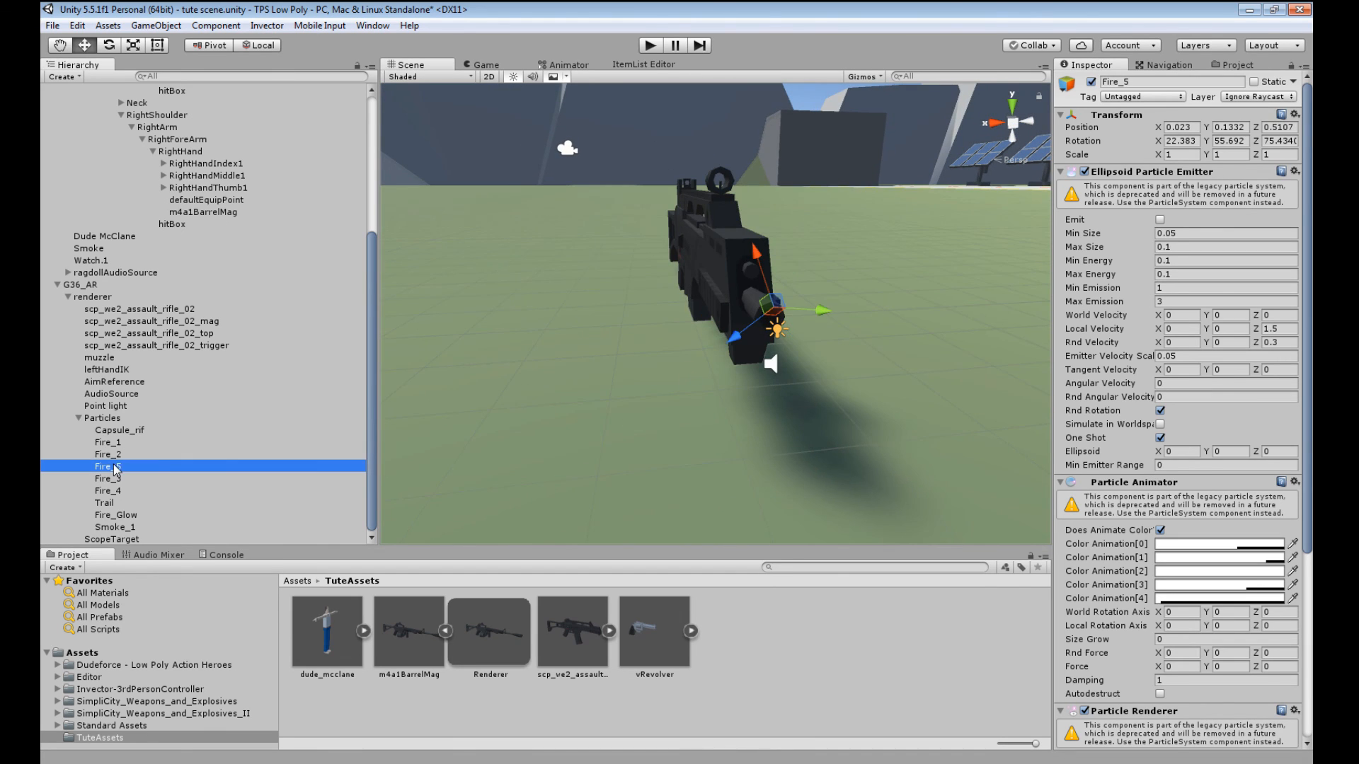
right_click_drag(720, 375, 855, 409)
middle_click_drag(855, 409, 881, 405)
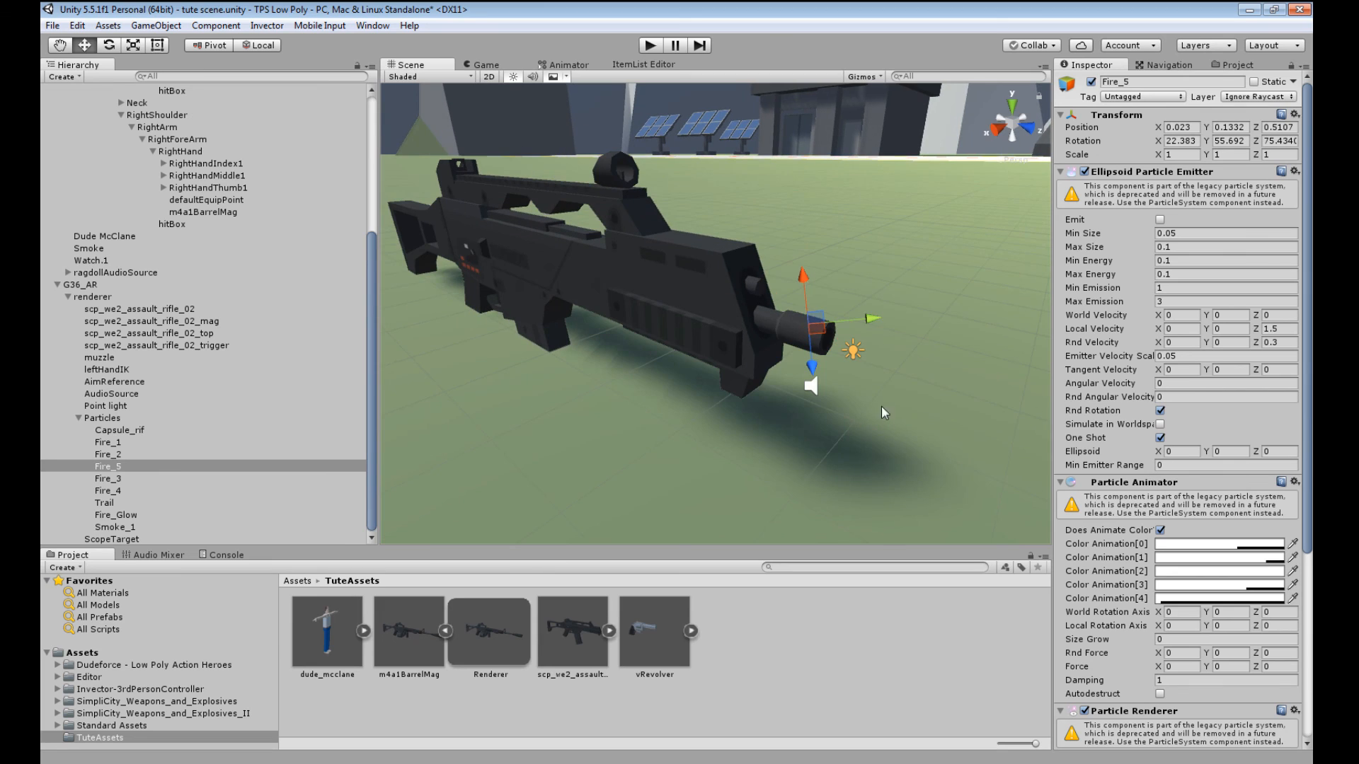
right_click_drag(904, 394, 997, 416)
middle_click_drag(658, 355, 880, 388)
scroll(878, 388, "down", 3)
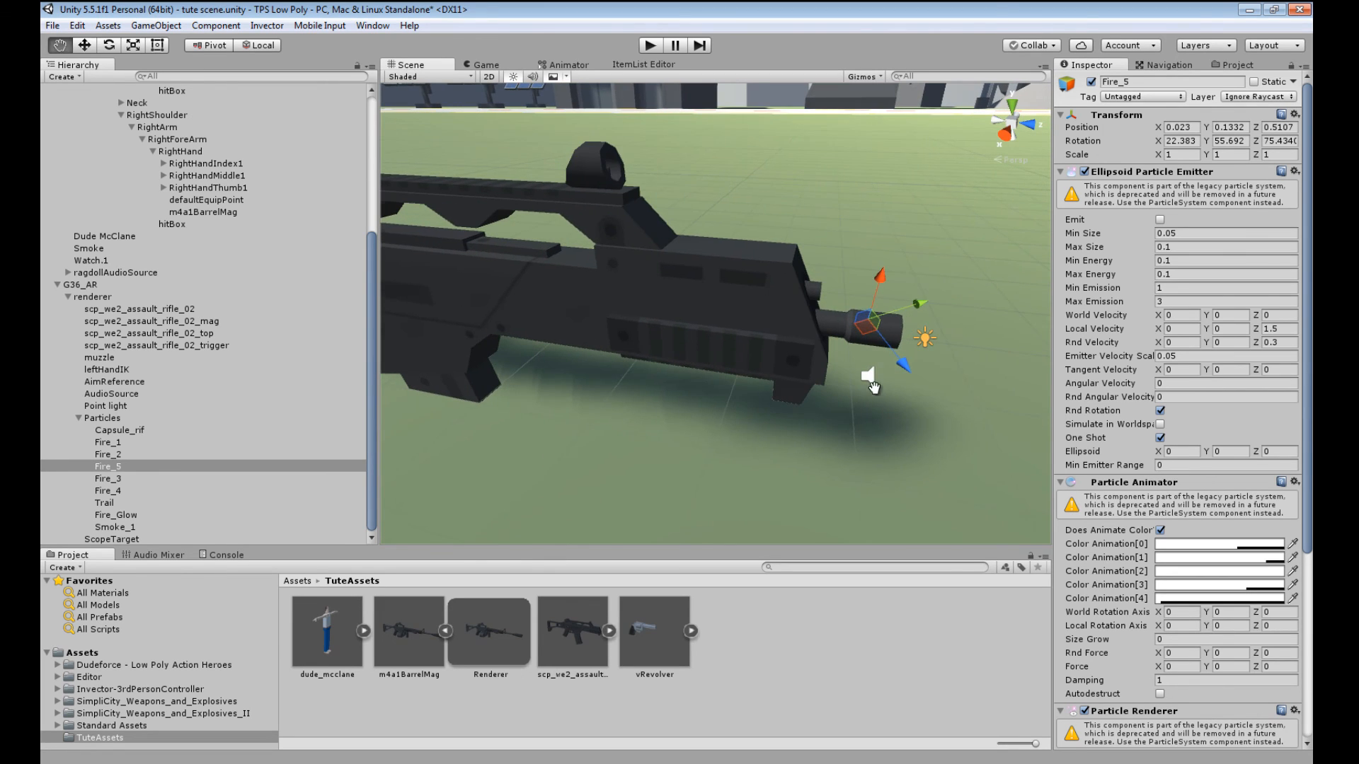
left_click_drag(864, 329, 909, 336)
- Align the Fire_3 emitter with the barrel opening
left_click(109, 479)
right_click_drag(991, 400, 886, 410)
middle_click_drag(886, 410, 859, 405)
right_click_drag(810, 375, 716, 377)
middle_click_drag(716, 378, 694, 374)
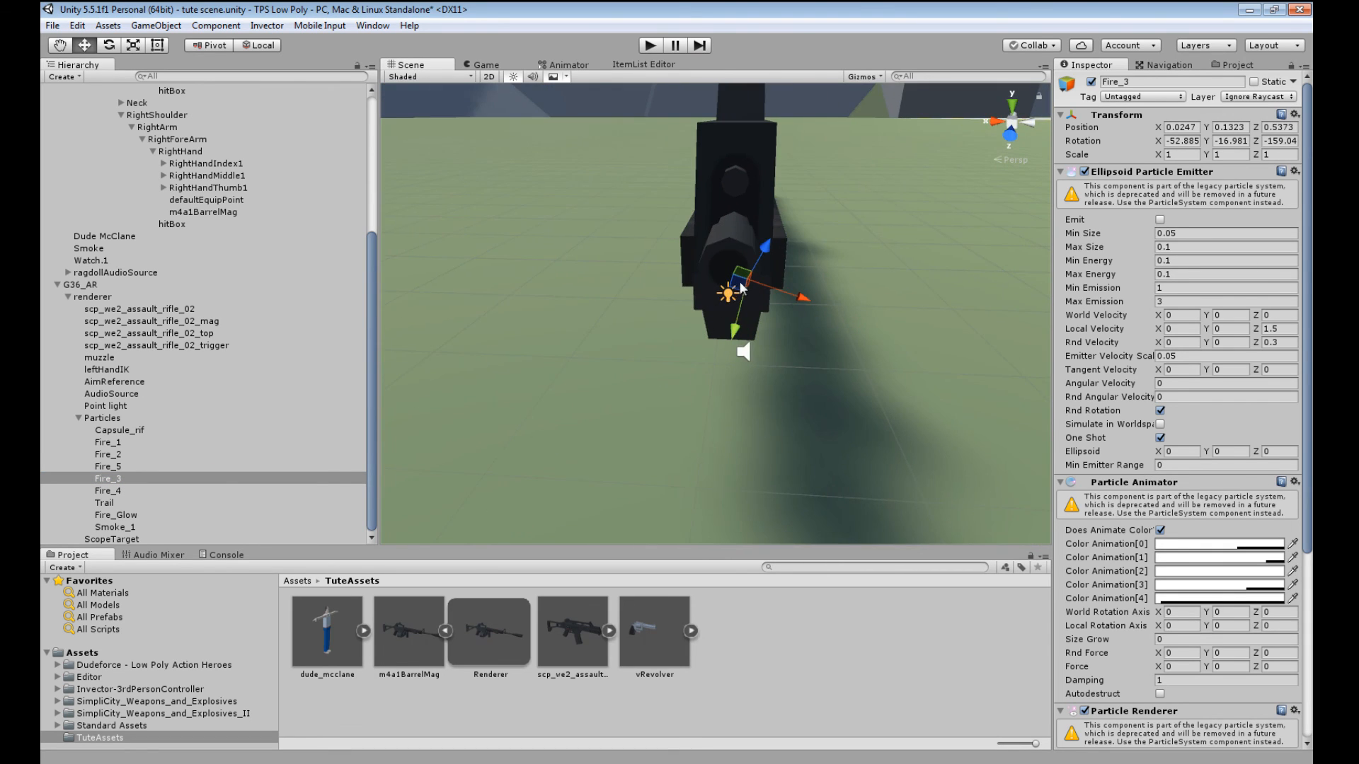
left_click_drag(741, 287, 737, 280)
- Move the Fire_4 emitter to the barrel opening, at about X 0.041, Y 0.130, Z 0.528
left_click(108, 491)
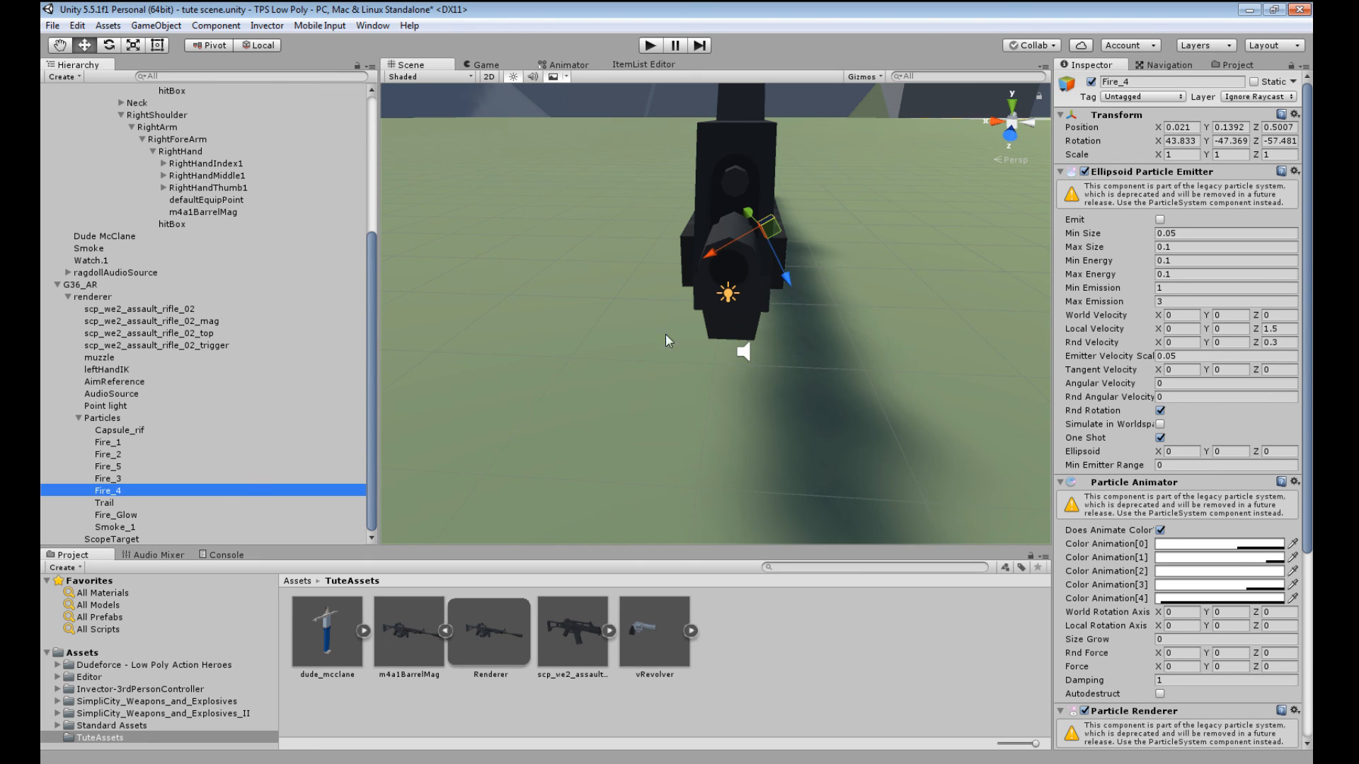
left_click_drag(772, 236, 732, 286)
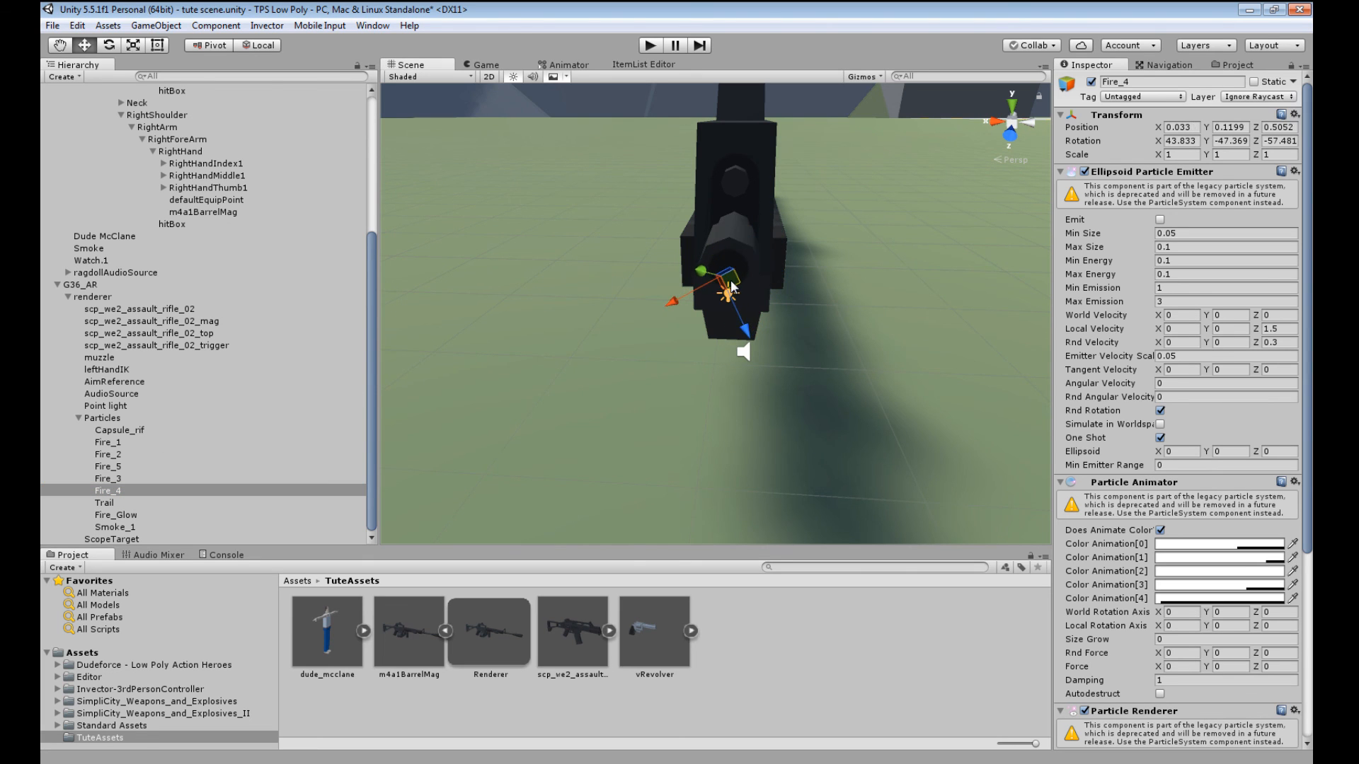
right_click_drag(605, 379, 807, 403)
middle_click_drag(807, 403, 948, 489)
left_click_drag(874, 328, 890, 334)
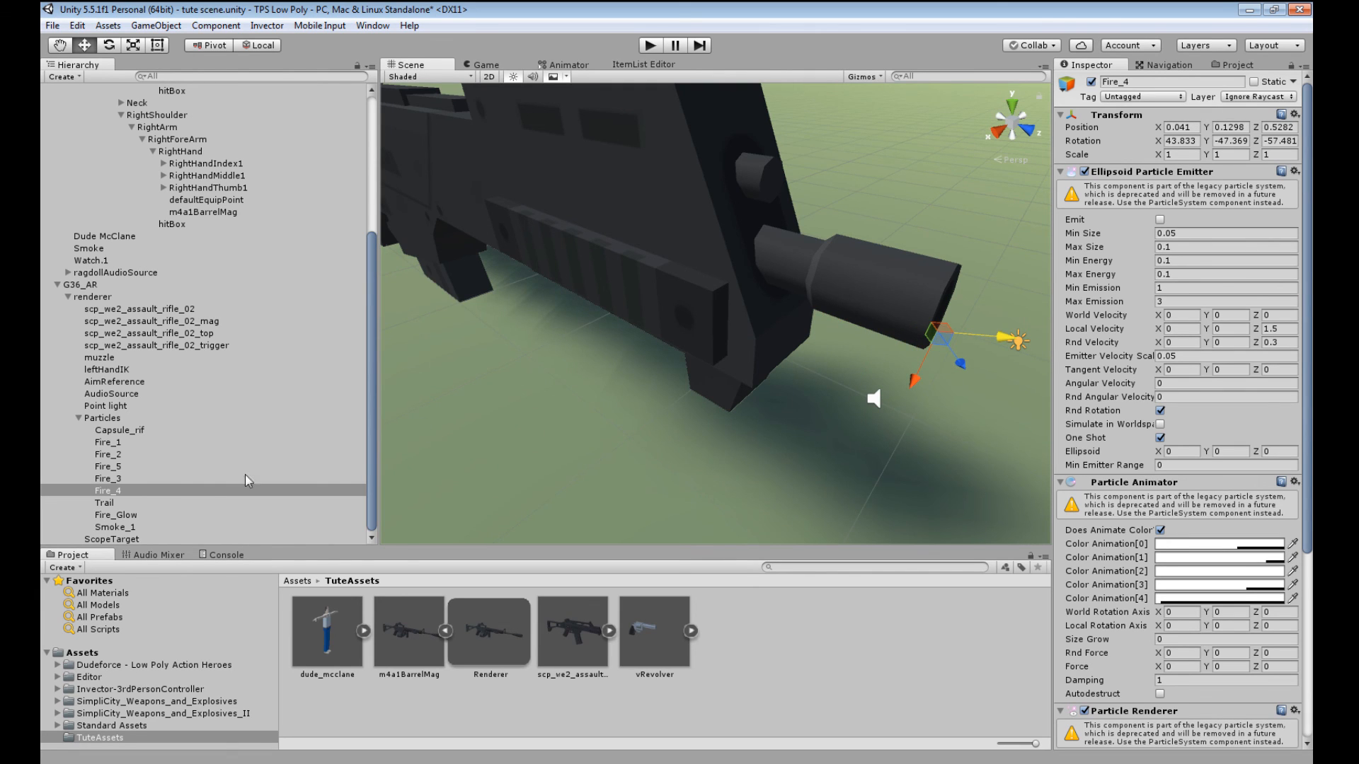
- Move the Fire_Glow emitter back and up to the rifle's barrel tip
left_click(116, 517)
scroll(746, 408, "down", 6)
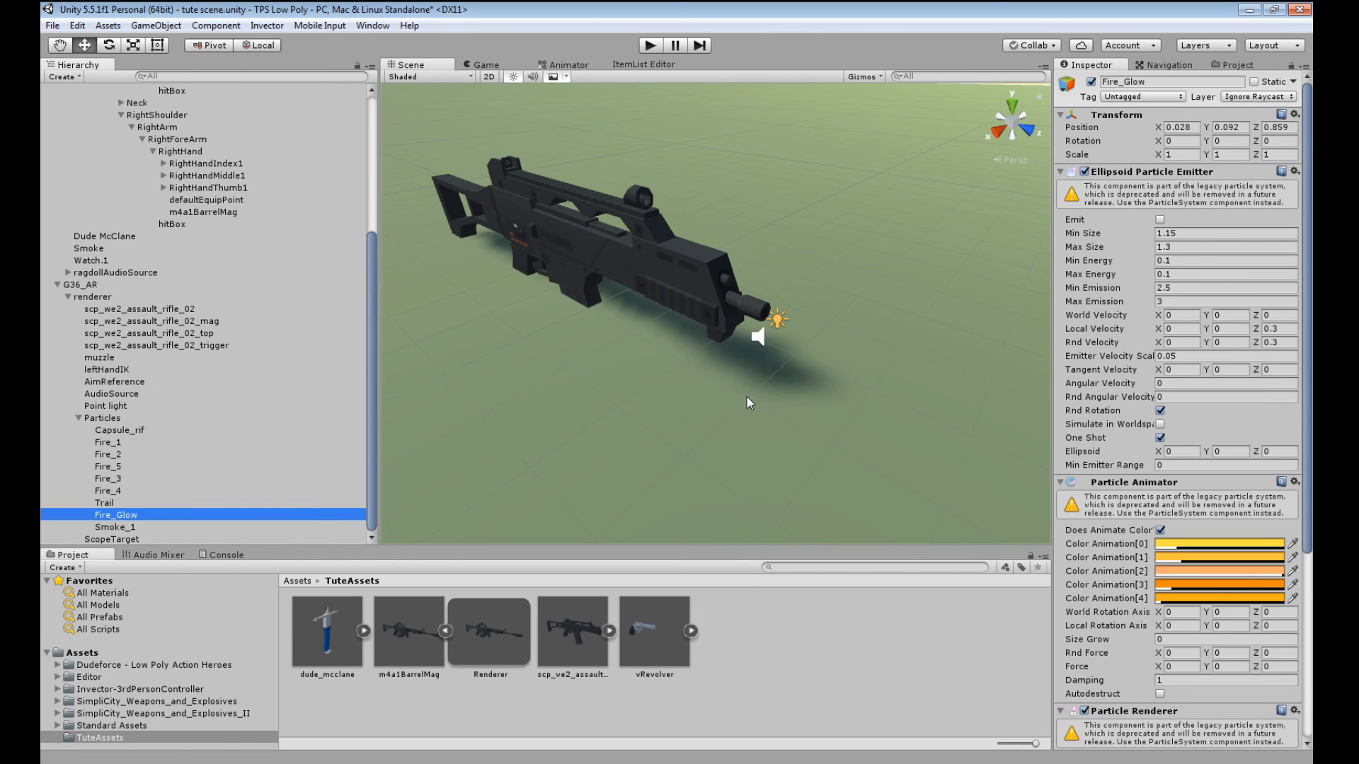
scroll(749, 403, "down", 3)
scroll(747, 398, "up", 3)
left_click_drag(981, 438, 875, 409)
left_click_drag(754, 300, 742, 267)
right_click_drag(668, 395, 471, 388)
middle_click_drag(690, 389, 633, 340)
- Move the Smoke_1 emitter back along the rifle to the barrel tip, to about X 0.024, Y 0.110, Z 0.524
left_click(106, 527)
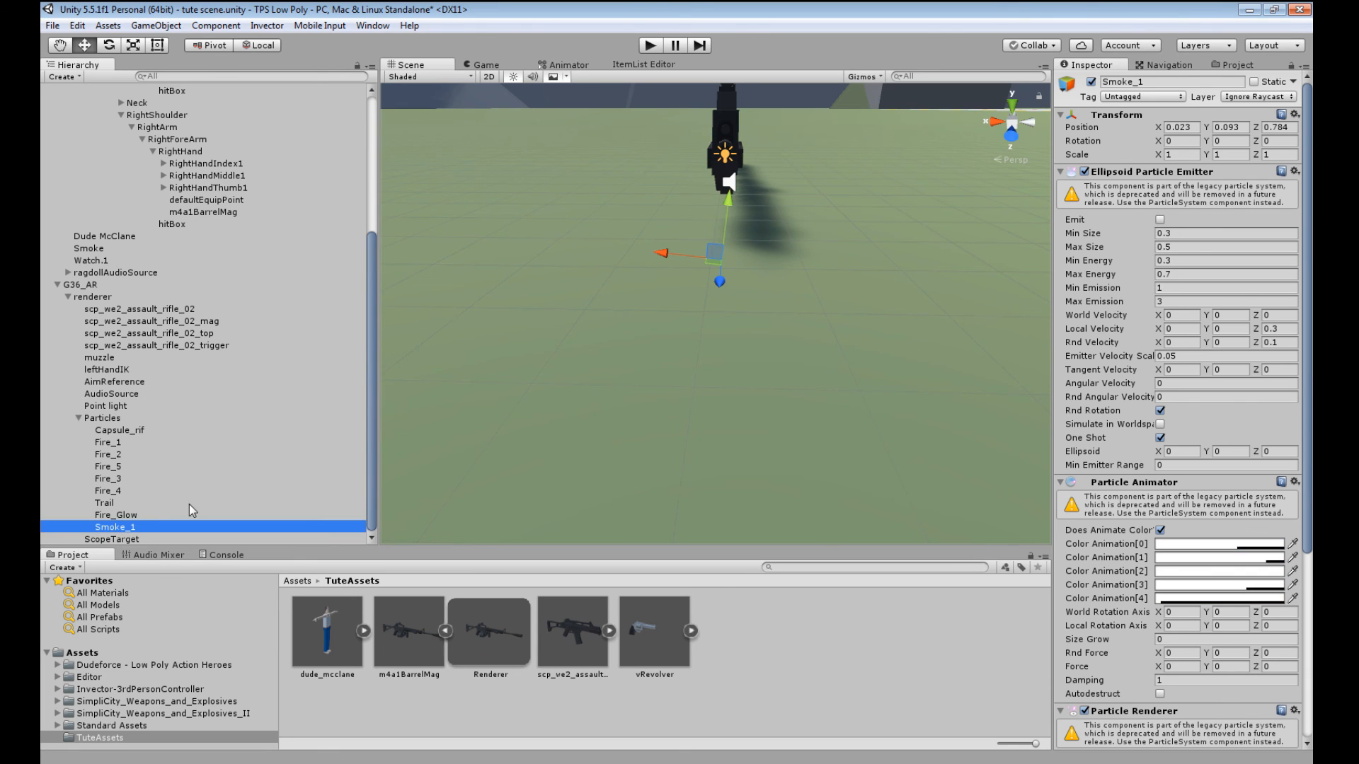
left_click_drag(626, 249, 850, 401, "alt")
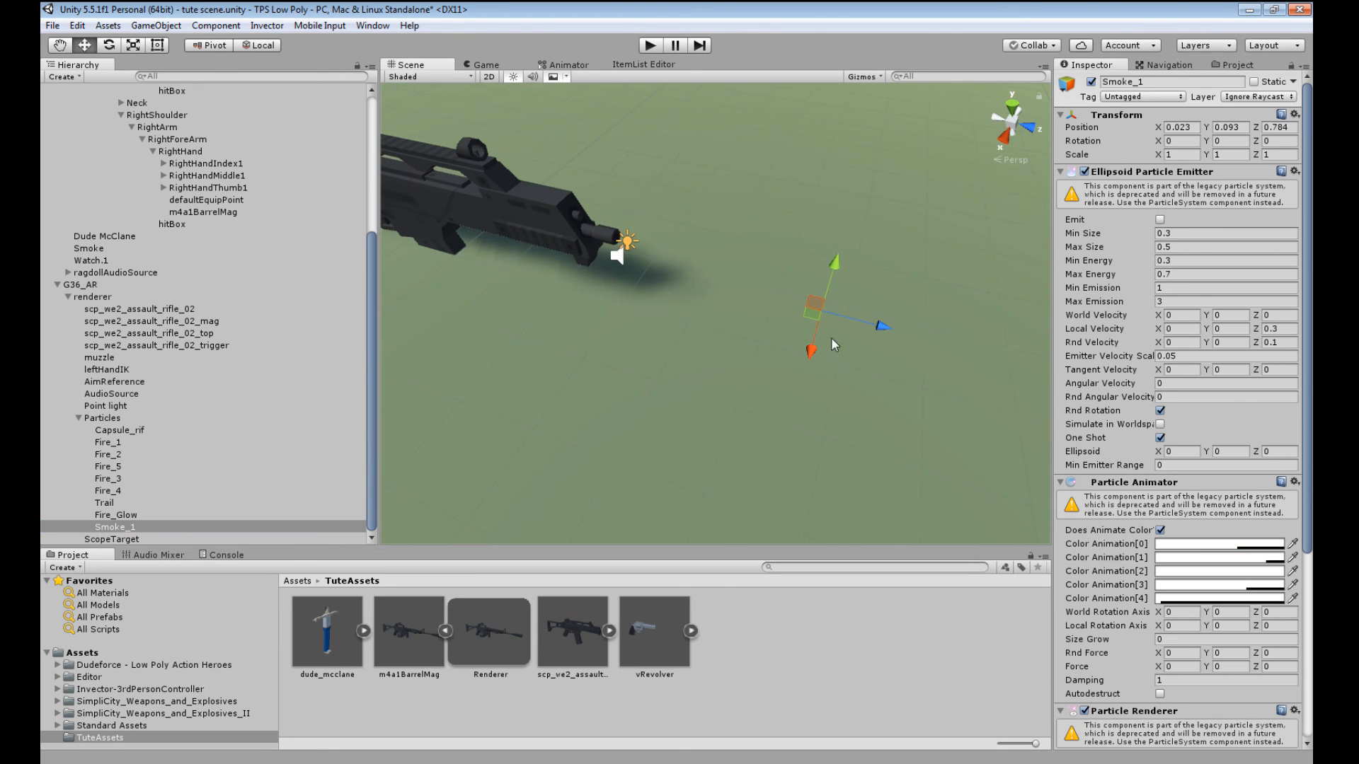
left_click_drag(818, 303, 727, 285)
left_click_drag(630, 250, 655, 300)
scroll(734, 309, "up", 3)
mouse_move(800, 290)
middle_mouse_down()
mouse_move(756, 265)
mouse_move(813, 308)
middle_mouse_up()
left_click_drag(631, 496, 618, 487)
left_click_drag(695, 474, 588, 361, "alt")
middle_click_drag(628, 424, 621, 380)
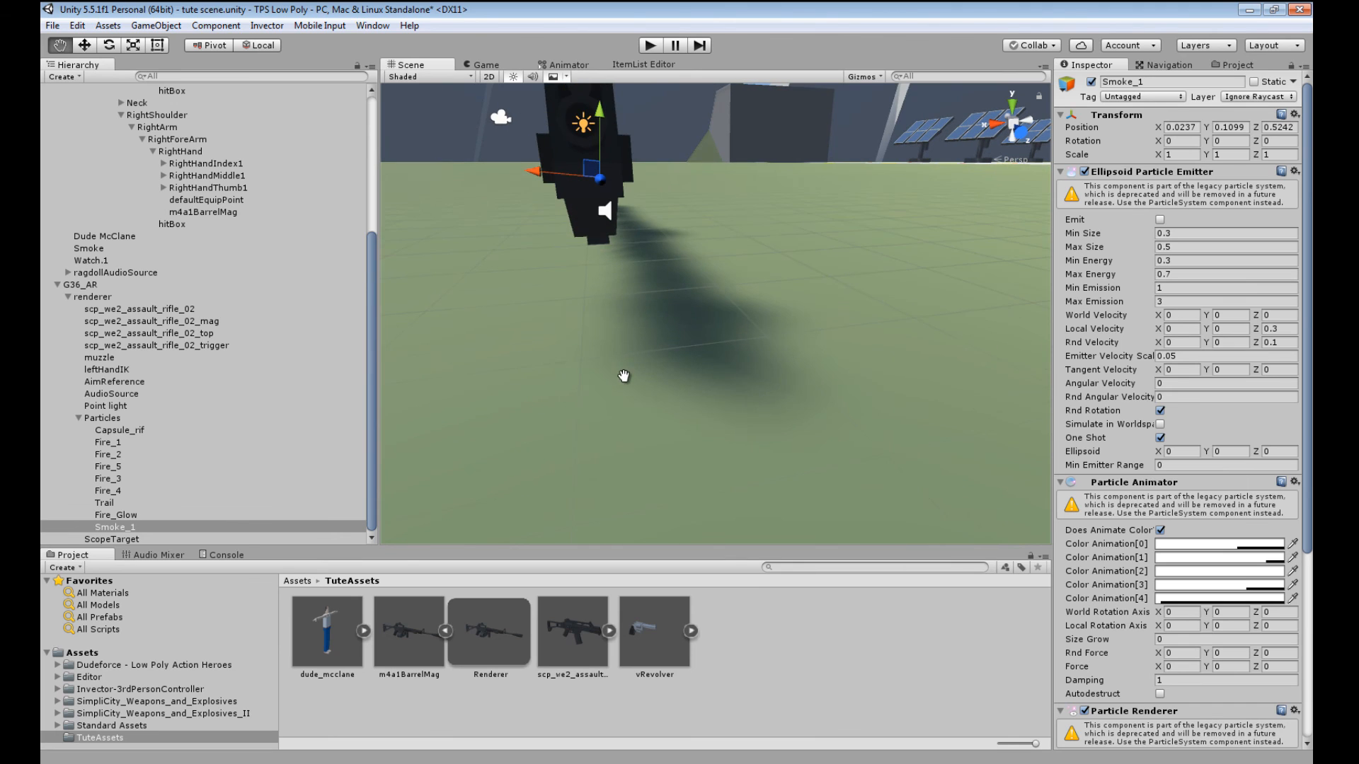
- Raise the Smoke_1 emitter to about Y 0.129 in line with the barrel opening, and collapse the Particles group
left_click_drag(603, 119, 595, 95)
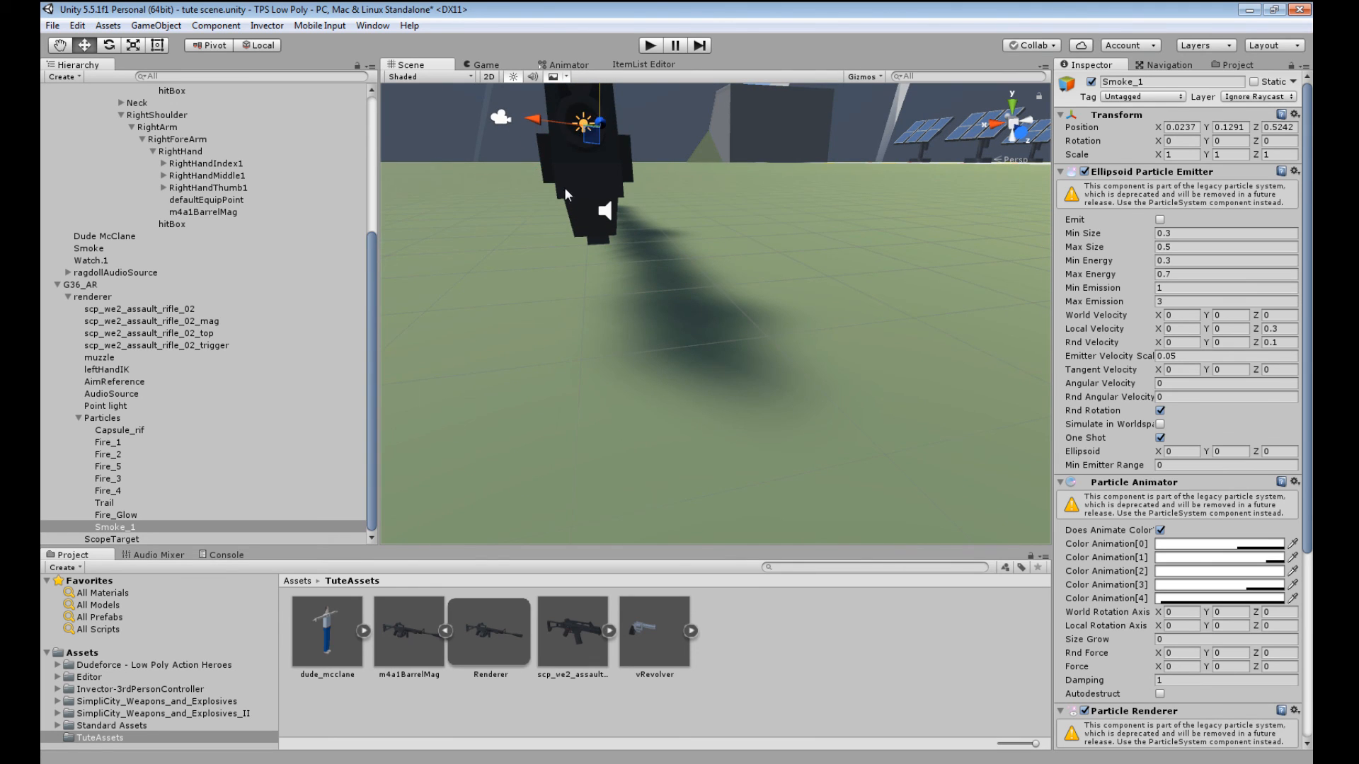
middle_click_drag(563, 186, 580, 214)
left_click_drag(581, 213, 697, 361, "alt")
middle_click_drag(697, 361, 699, 346)
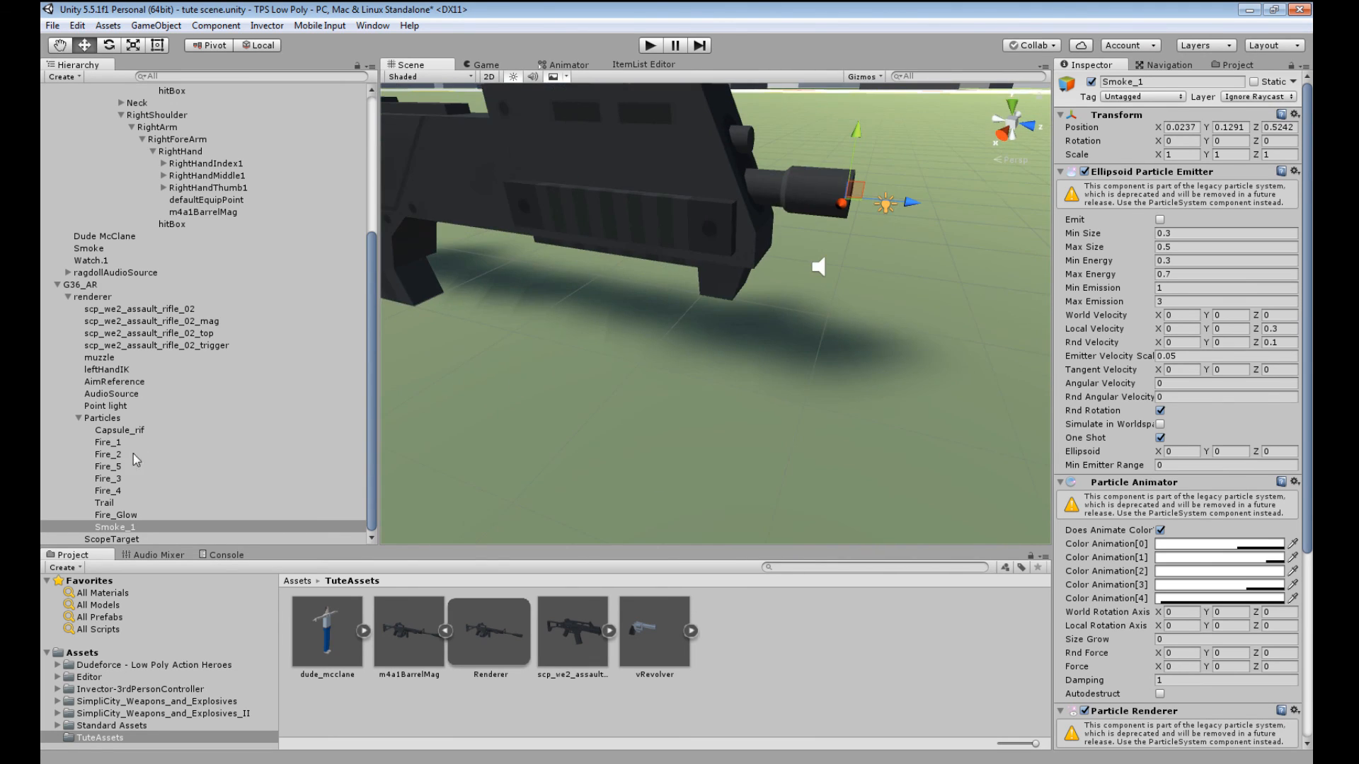
left_click(79, 418)
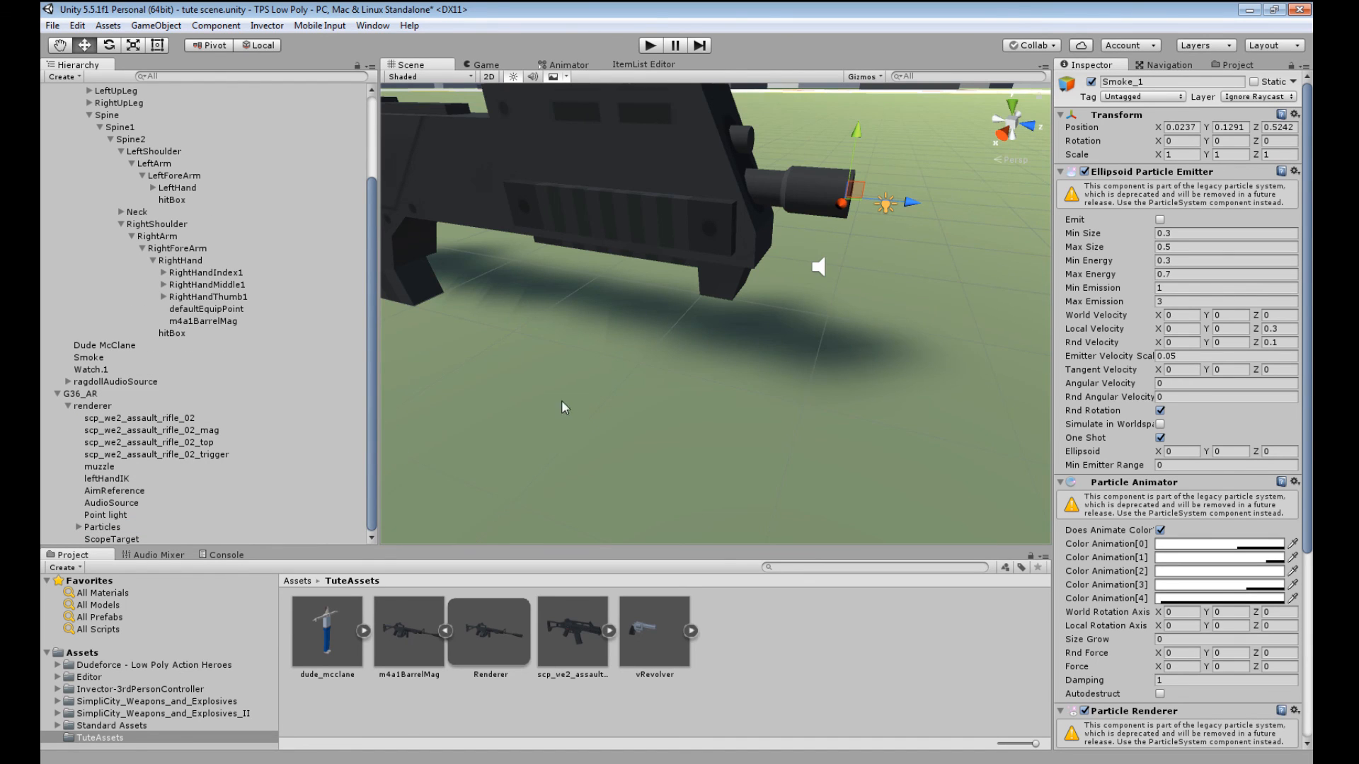
- Reset the rotation of the rifle's ScopeTarget object
middle_click_drag(562, 401, 593, 409)
scroll(592, 409, "down", 6)
left_click_drag(484, 427, 568, 398, "alt")
middle_click_drag(568, 398, 590, 401)
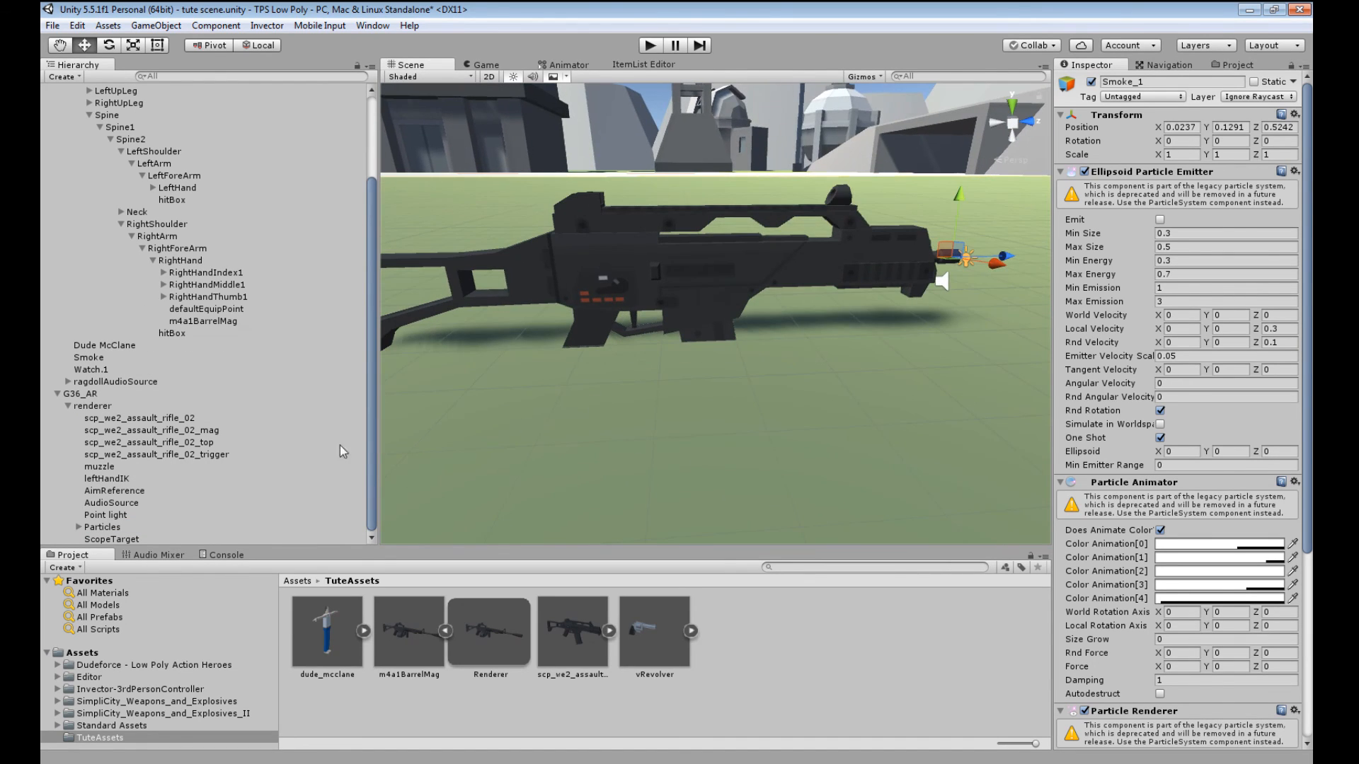
left_click(110, 540)
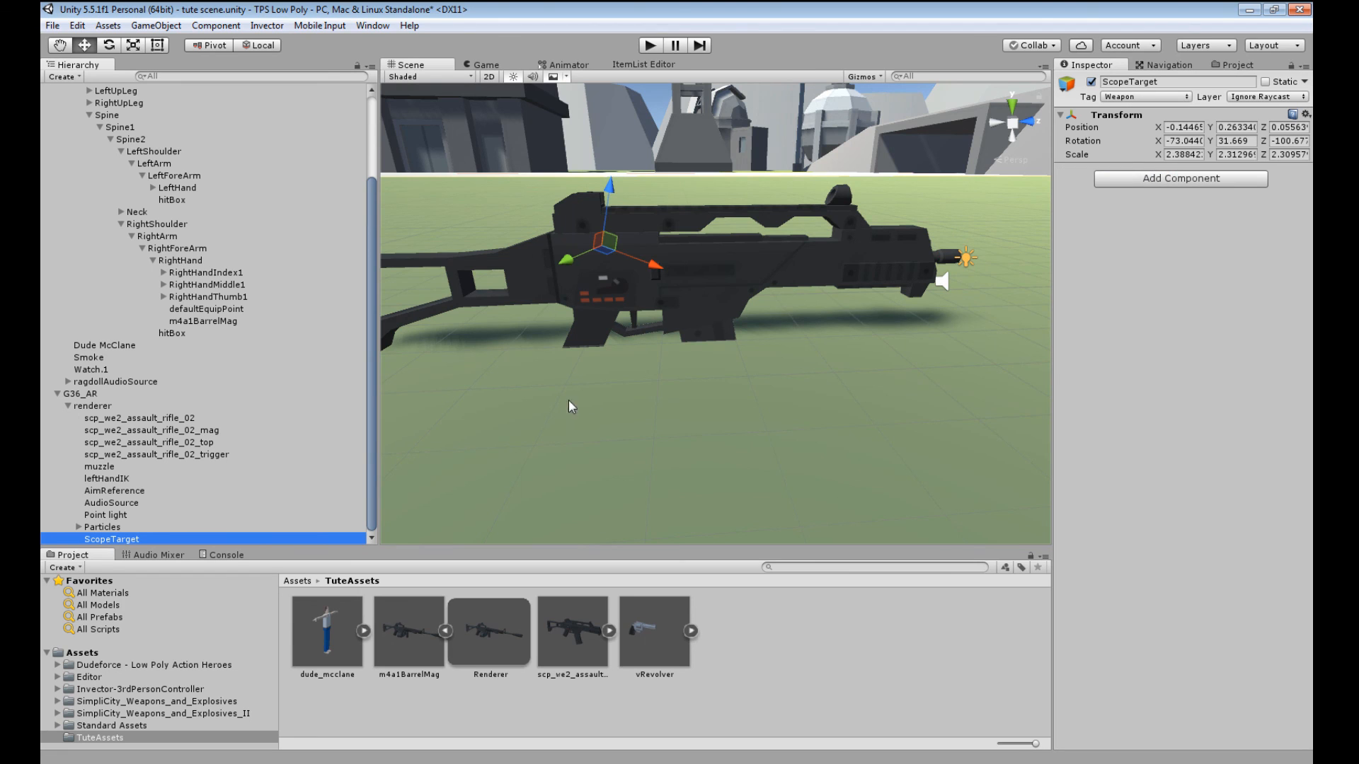
middle_click_drag(612, 254, 655, 275)
right_click_drag(629, 362, 643, 409)
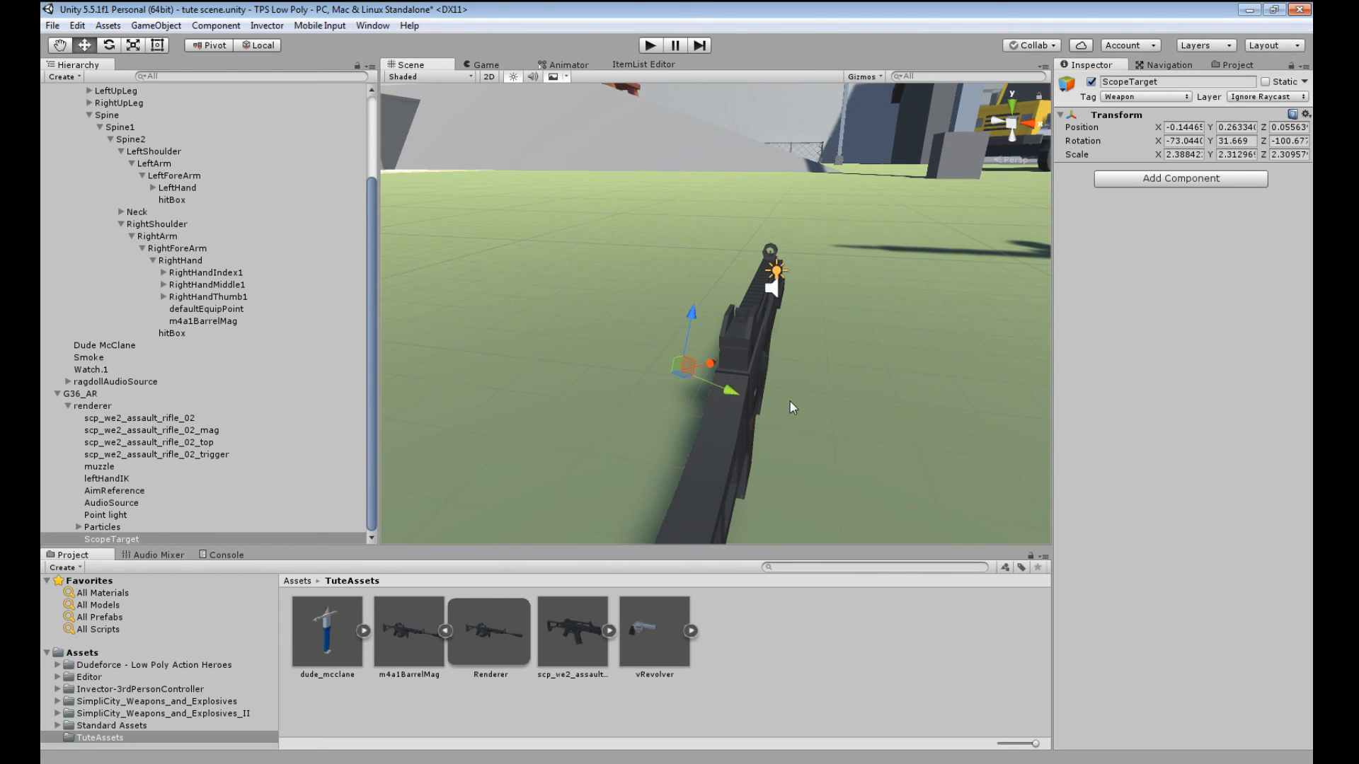
mouse_move(784, 411)
middle_mouse_down()
mouse_move(810, 391)
mouse_move(804, 402)
middle_mouse_up()
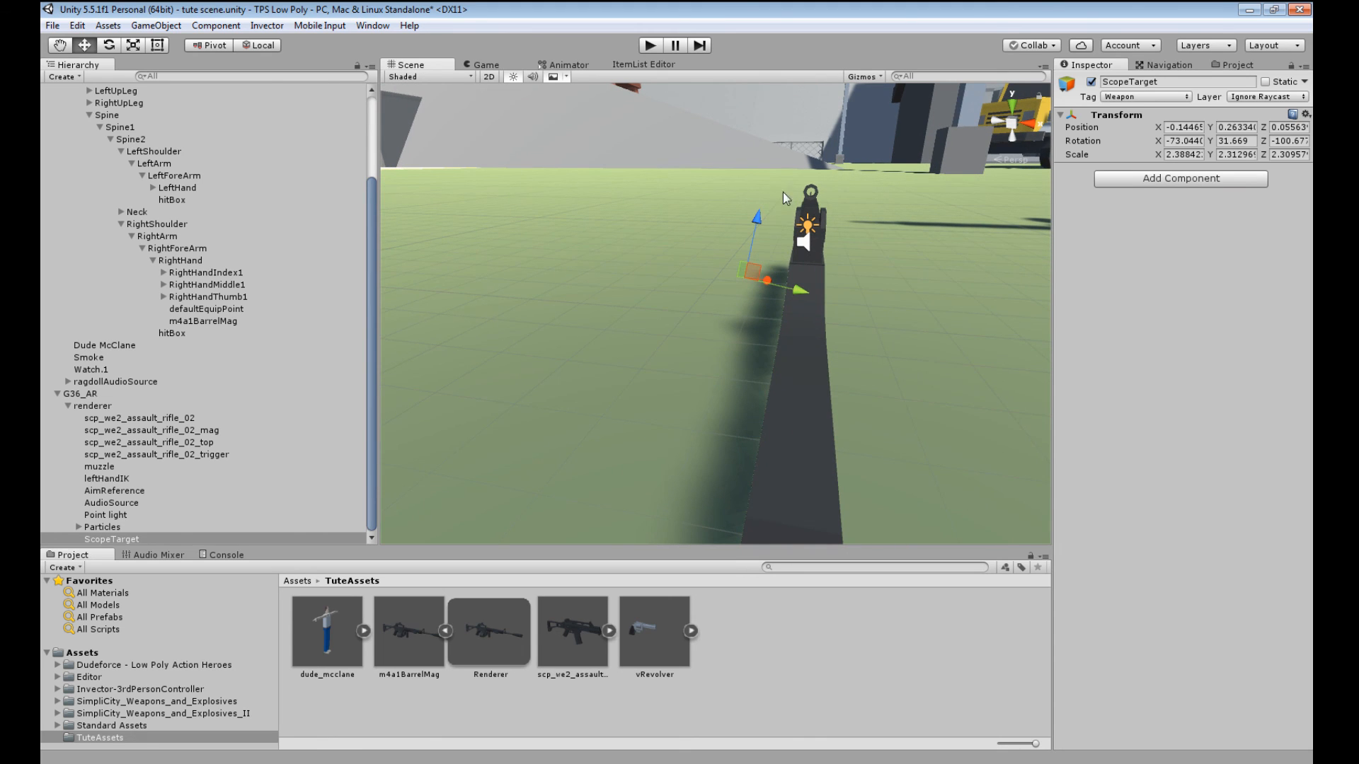
middle_click_drag(830, 249, 875, 296)
scroll(896, 308, "up", 2)
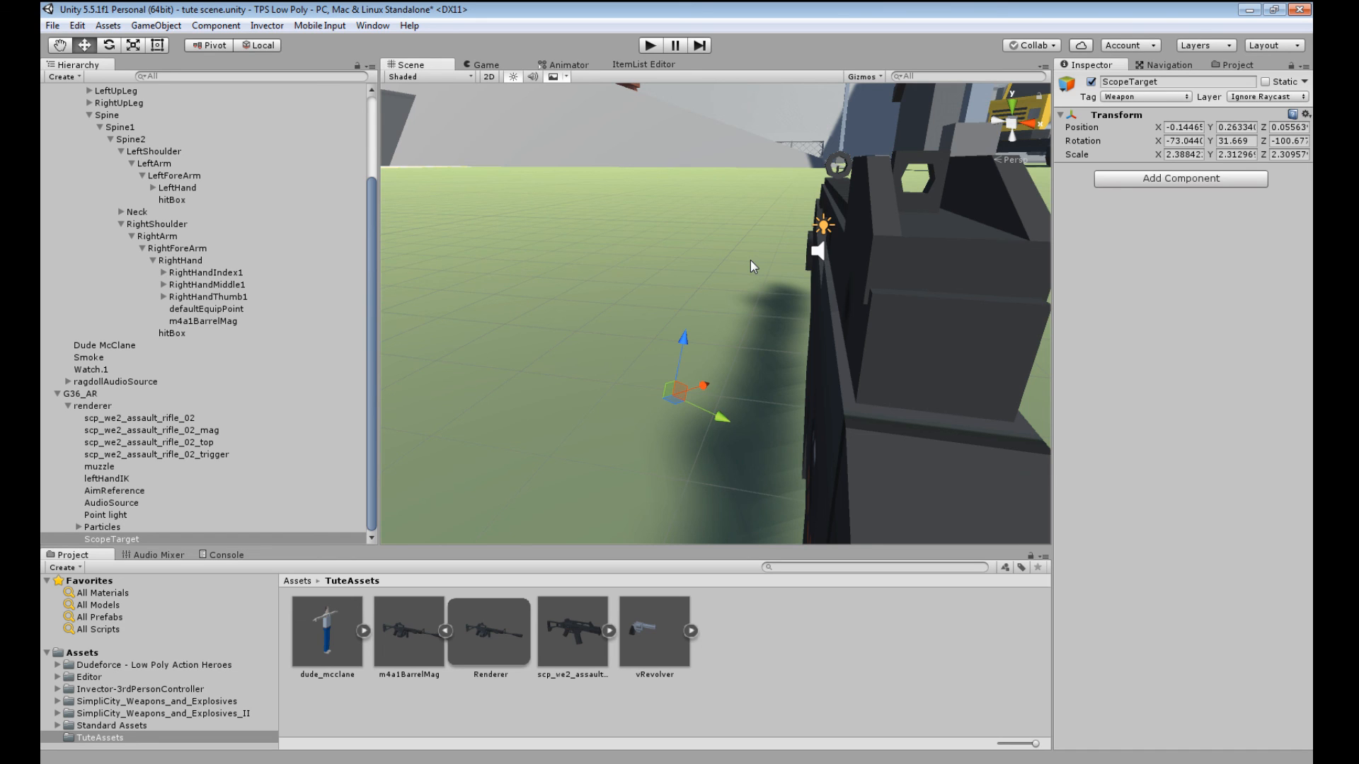
mouse_move(750, 266)
middle_mouse_down()
mouse_move(722, 265)
mouse_move(755, 266)
middle_mouse_up()
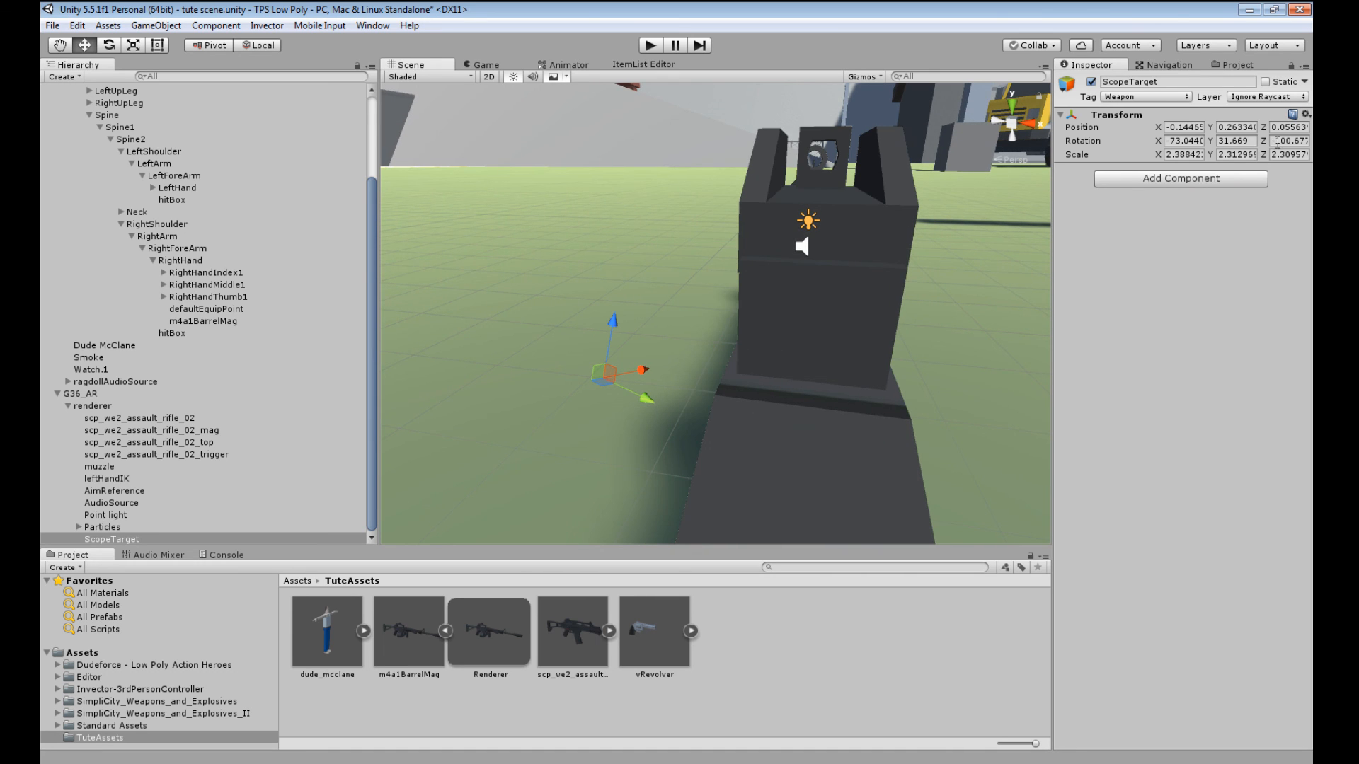
left_click(1305, 114)
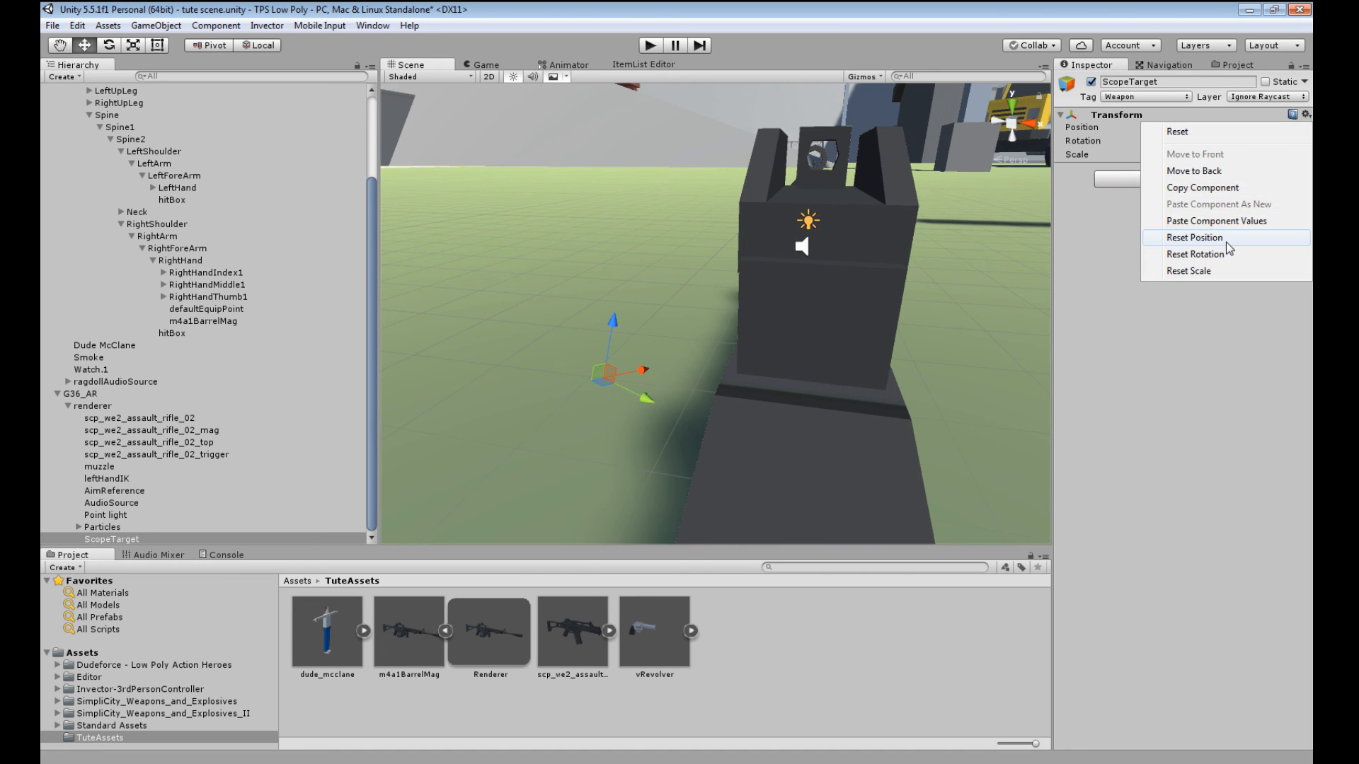
left_click(1215, 255)
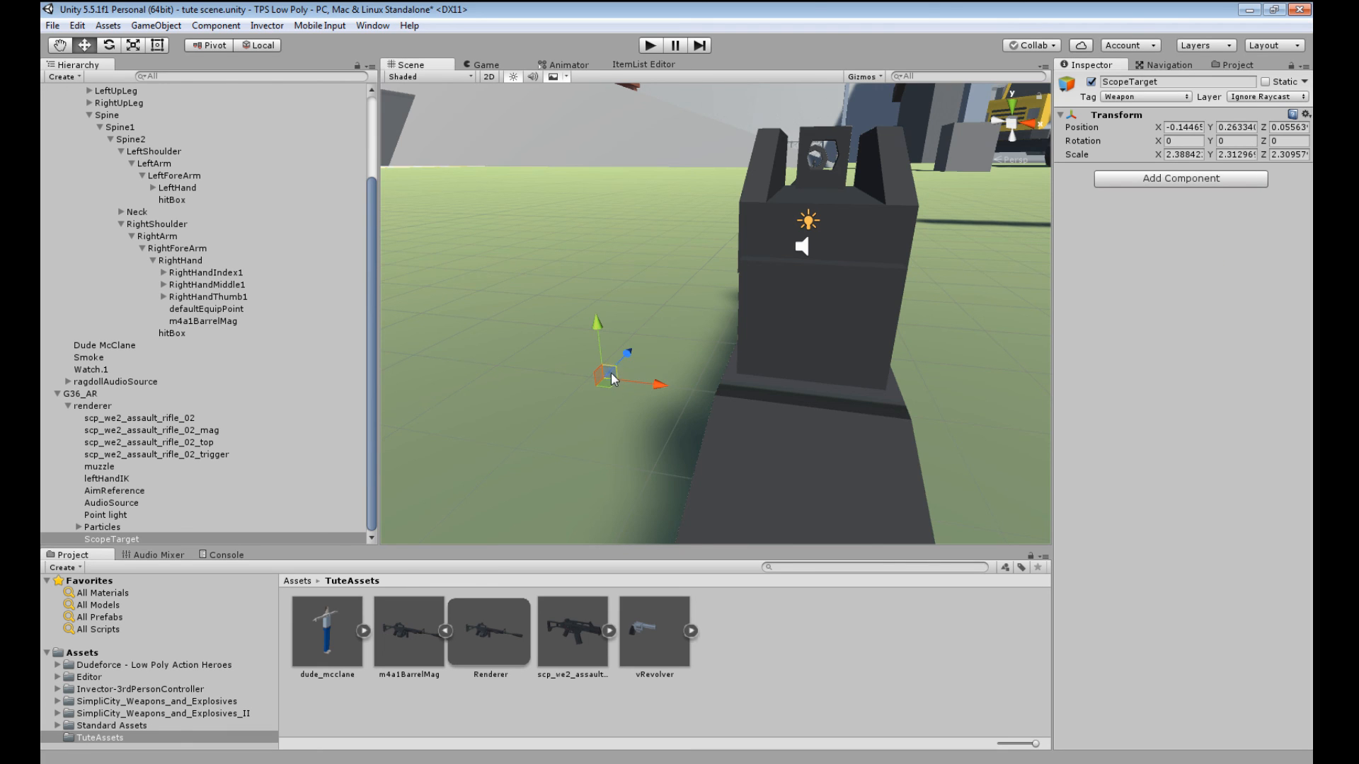
- Move ScopeTarget onto the rifle's rear sight, at about X -0.002, Y 0.409, Z 0.021
left_click_drag(610, 372, 839, 166)
middle_click_drag(927, 149, 819, 273)
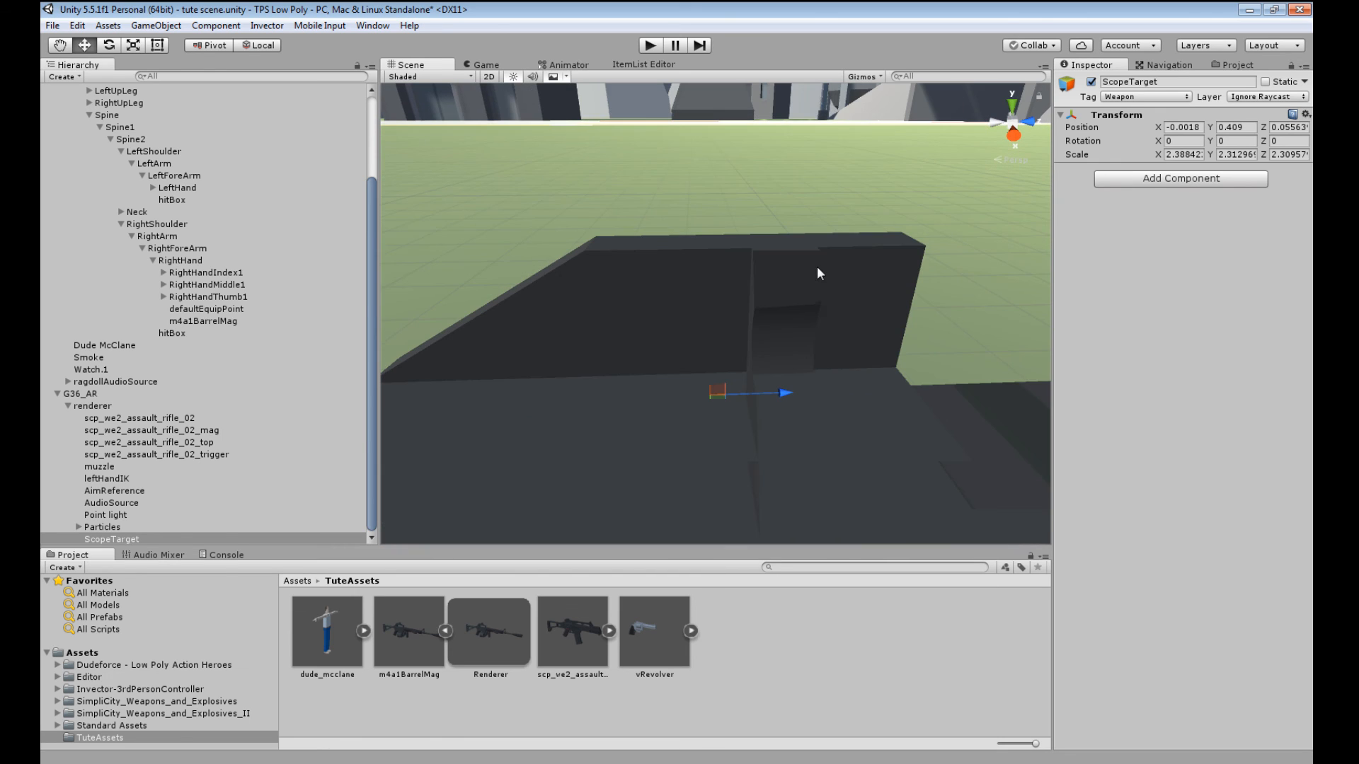
left_click_drag(779, 387, 674, 406)
- Examine how ScopeTarget lines up with the rear and front sights, looking along the rifle from behind the stock
right_click_drag(674, 406, 709, 412)
middle_click_drag(710, 412, 726, 416)
scroll(728, 415, "down", 5)
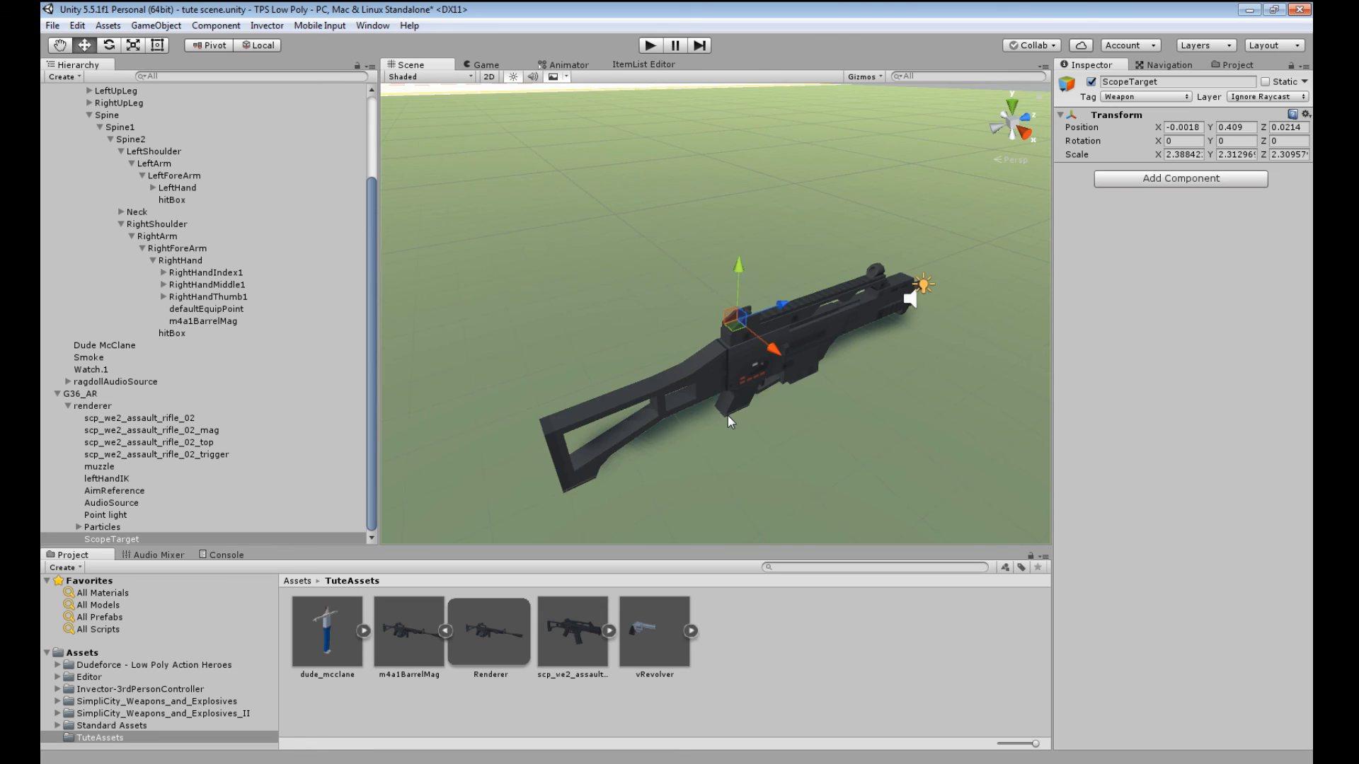
right_click_drag(728, 415, 905, 394)
middle_click_drag(905, 394, 954, 354)
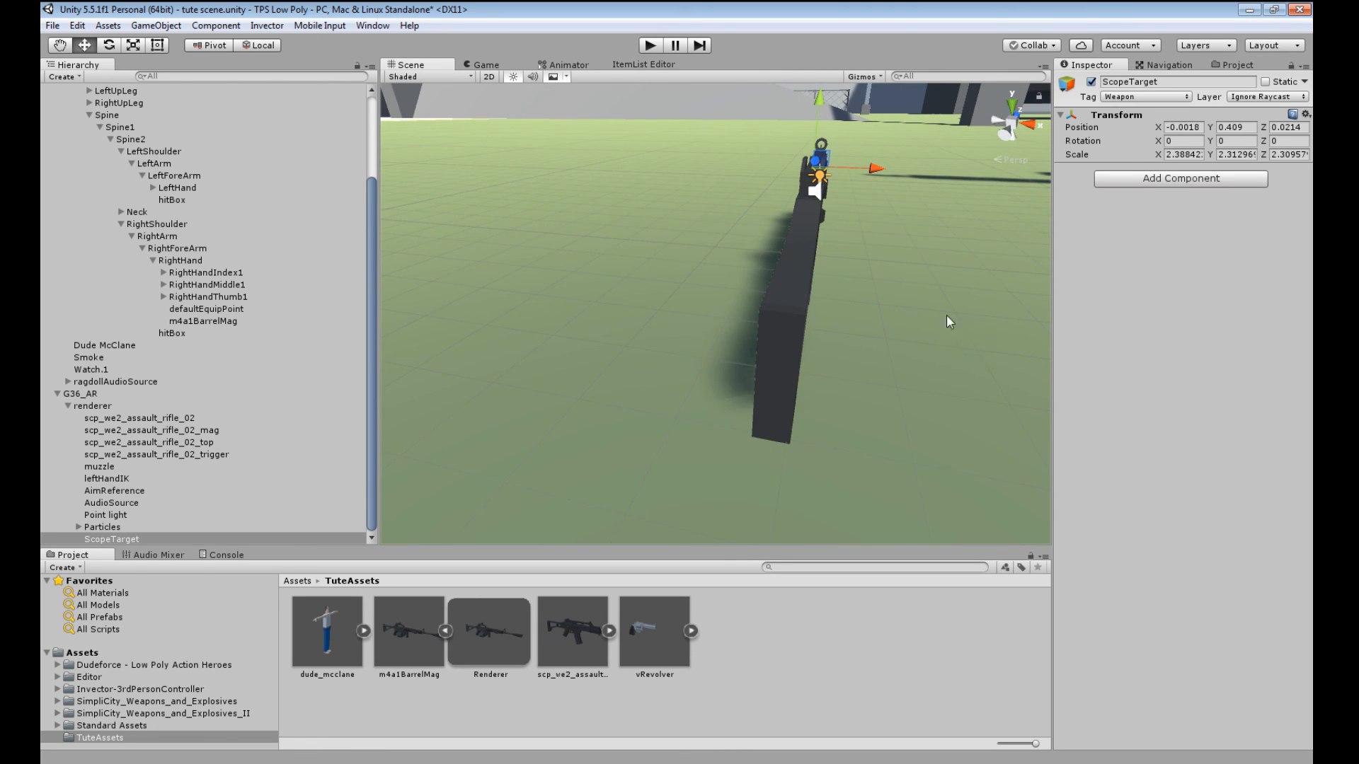
right_click_drag(867, 369, 841, 277)
key("d")
key("w")
middle_click_drag(840, 278, 843, 279)
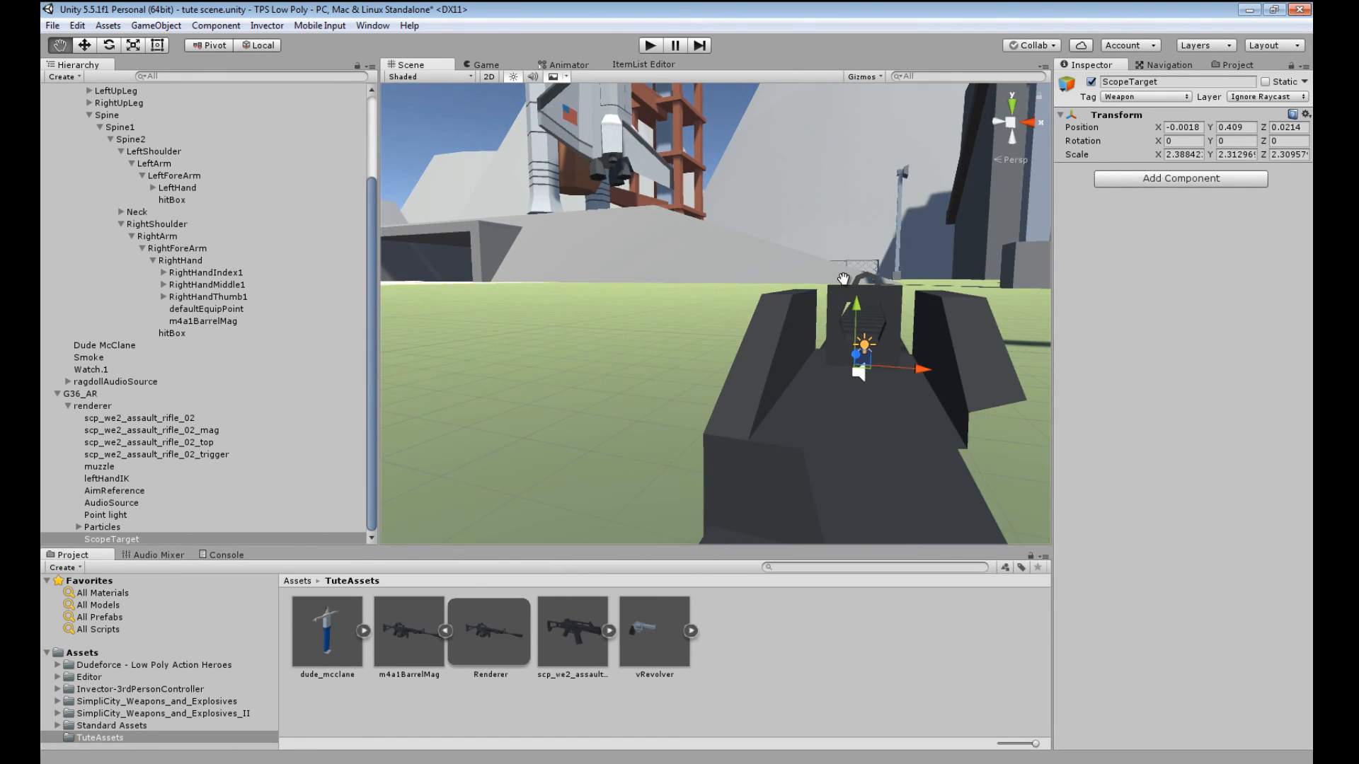
scroll(843, 279, "up", 3)
key("w")
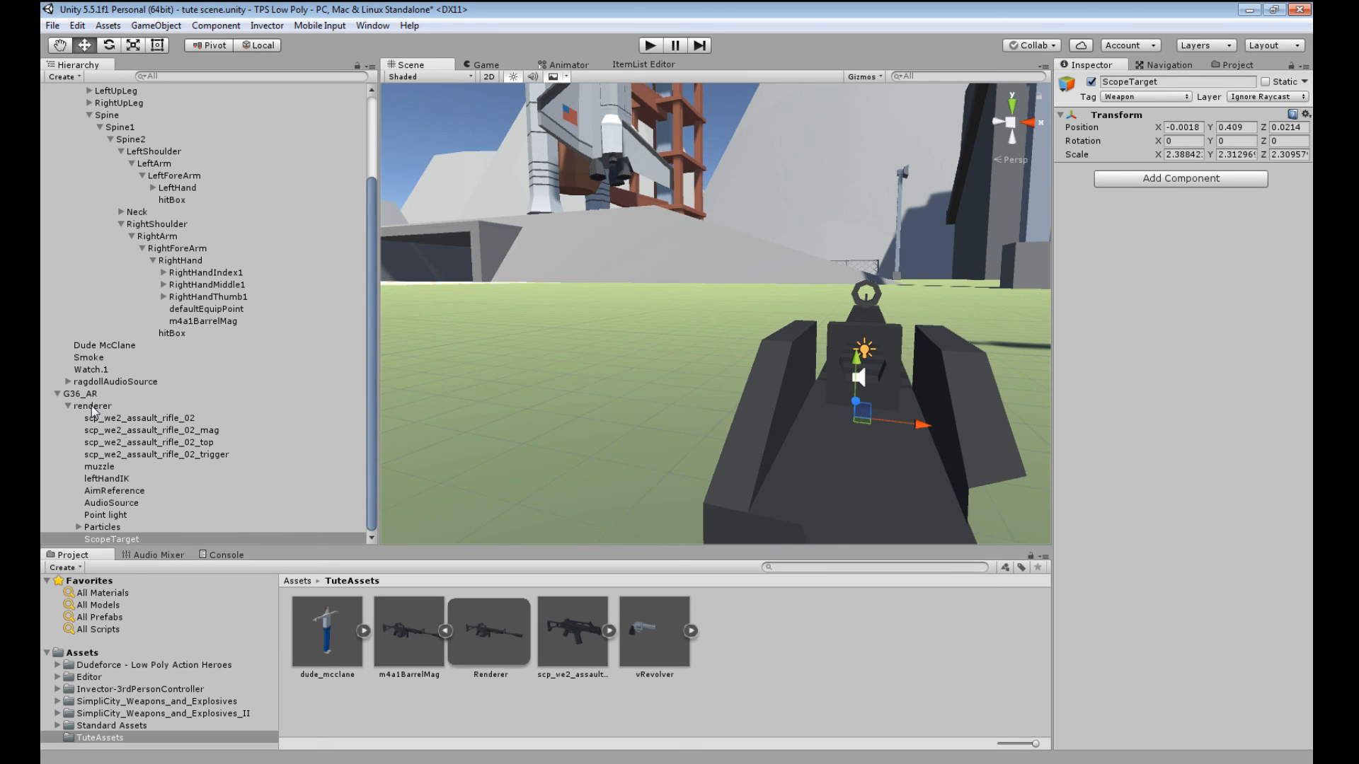
key("d")
right_click_drag(770, 387, 770, 388)
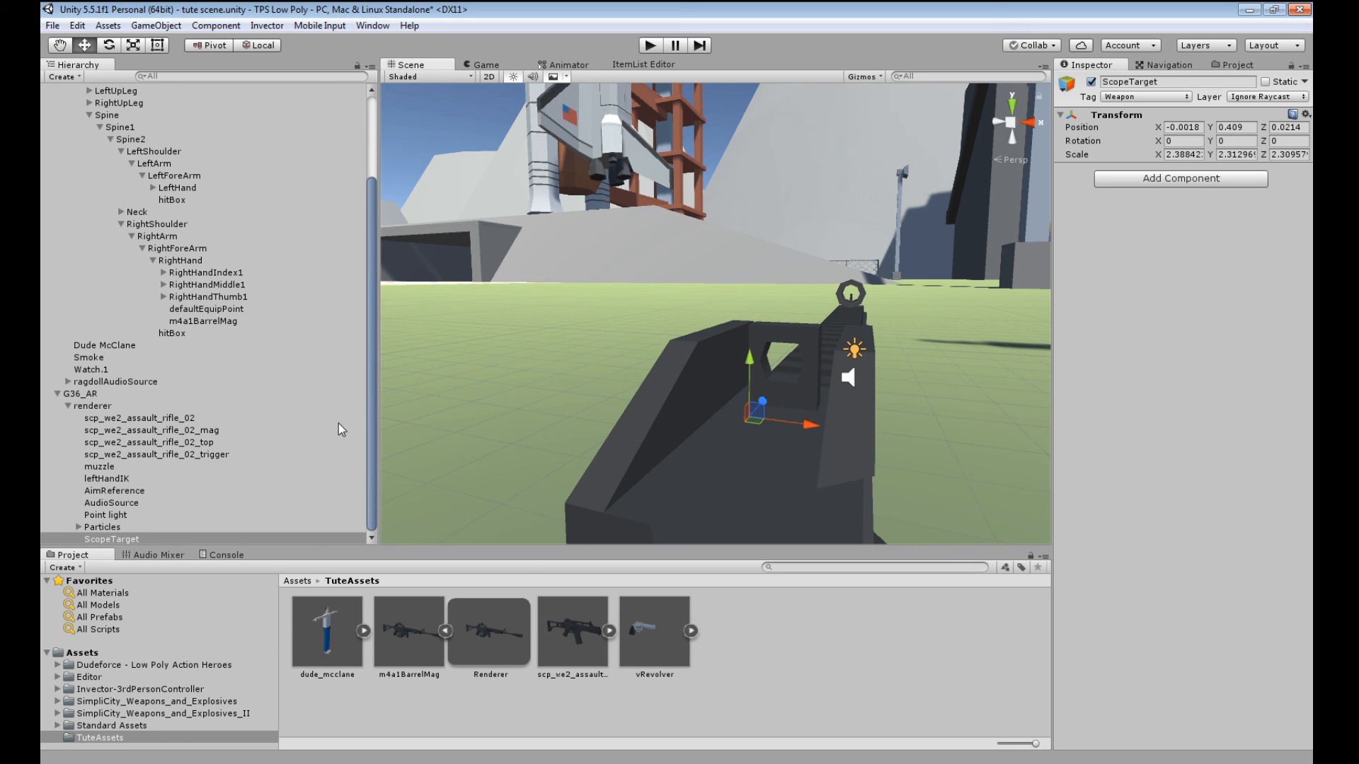
- Make G36_AR an automatic weapon in its Shooter Weapon settings, with a shoot frequency of 0.25
left_click(90, 393)
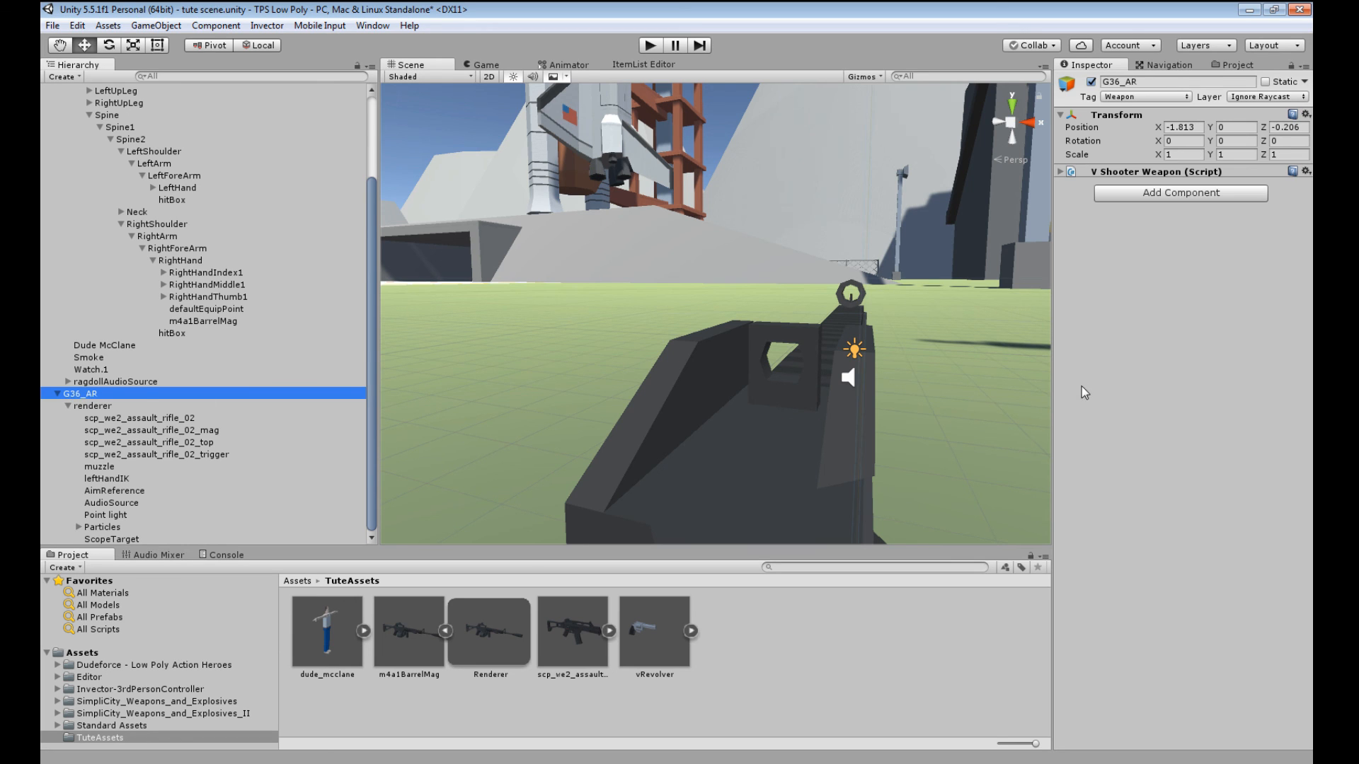
left_click(1062, 172)
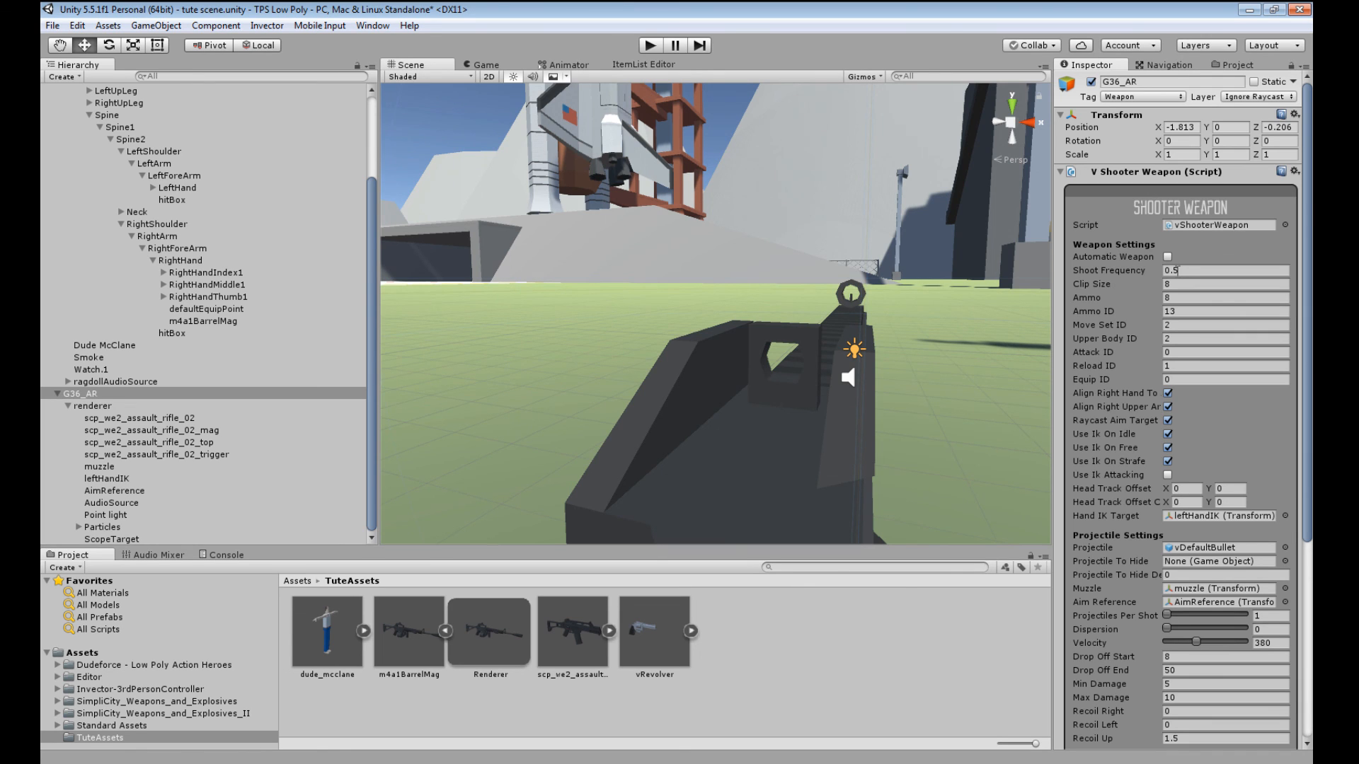
left_click(1168, 258)
left_click_drag(1180, 270, 1174, 273)
type("2")
- Set the G36_AR's clip size and ammo both to 30
left_click(1188, 284)
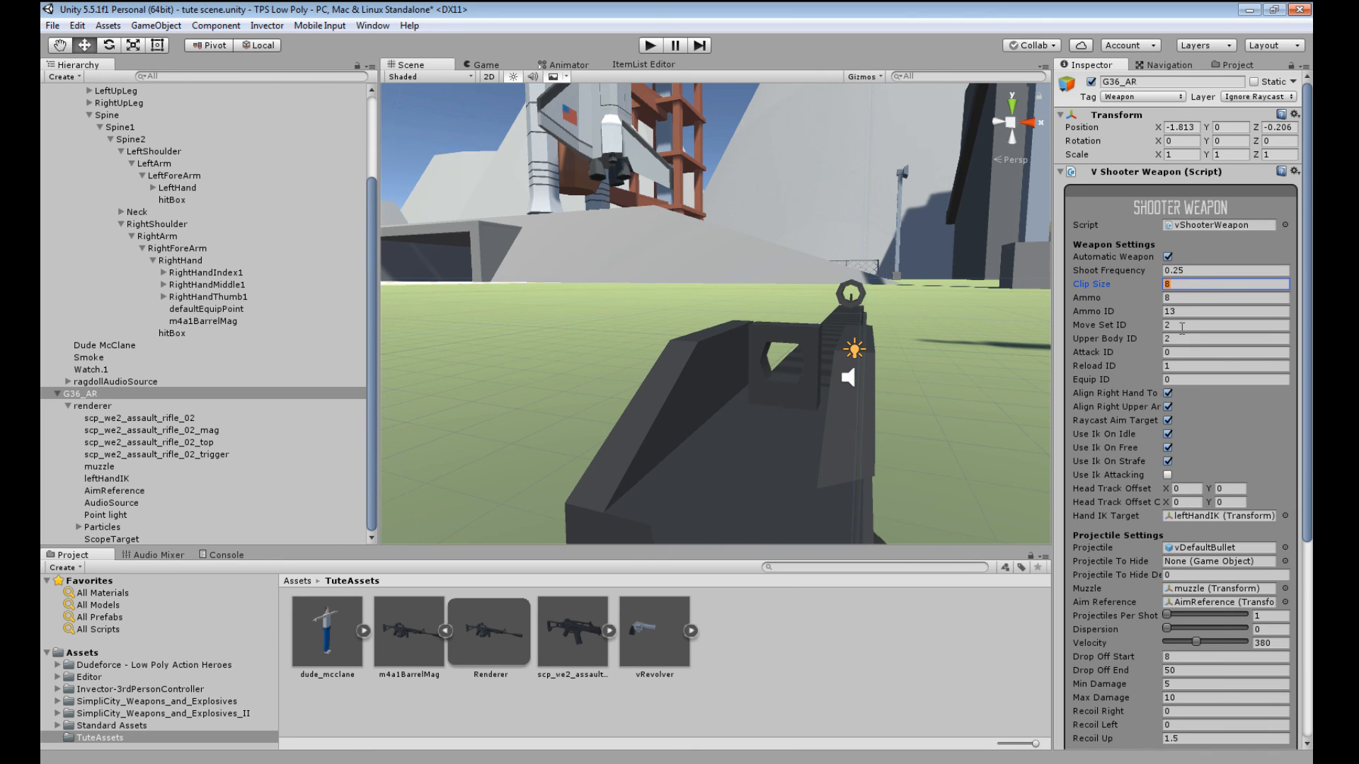
type("30")
left_click(1187, 298)
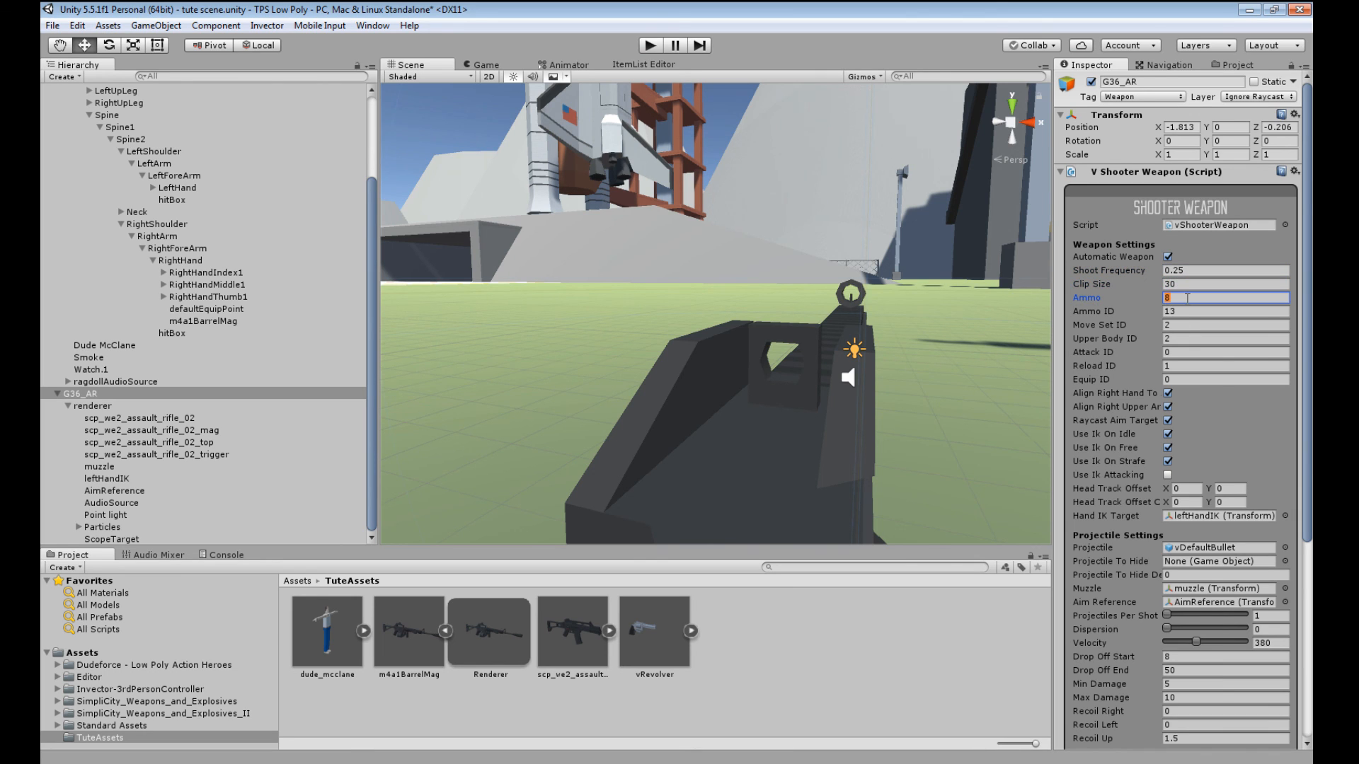
type("30")
- Compare the G36_AR's ammo, move set, upper body and reload IDs with those of m4a1BarrelMag
left_click(1191, 311)
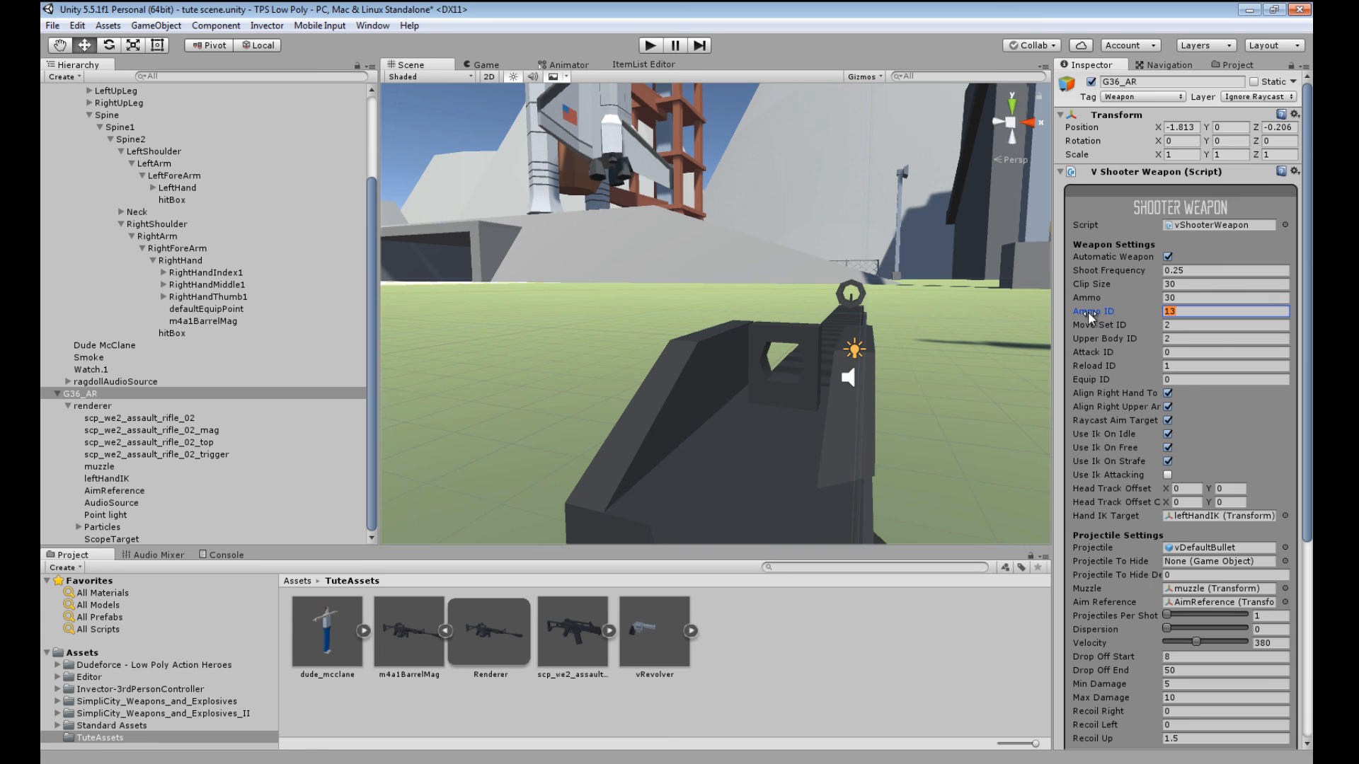
mouse_move(1088, 313)
key("Tab")
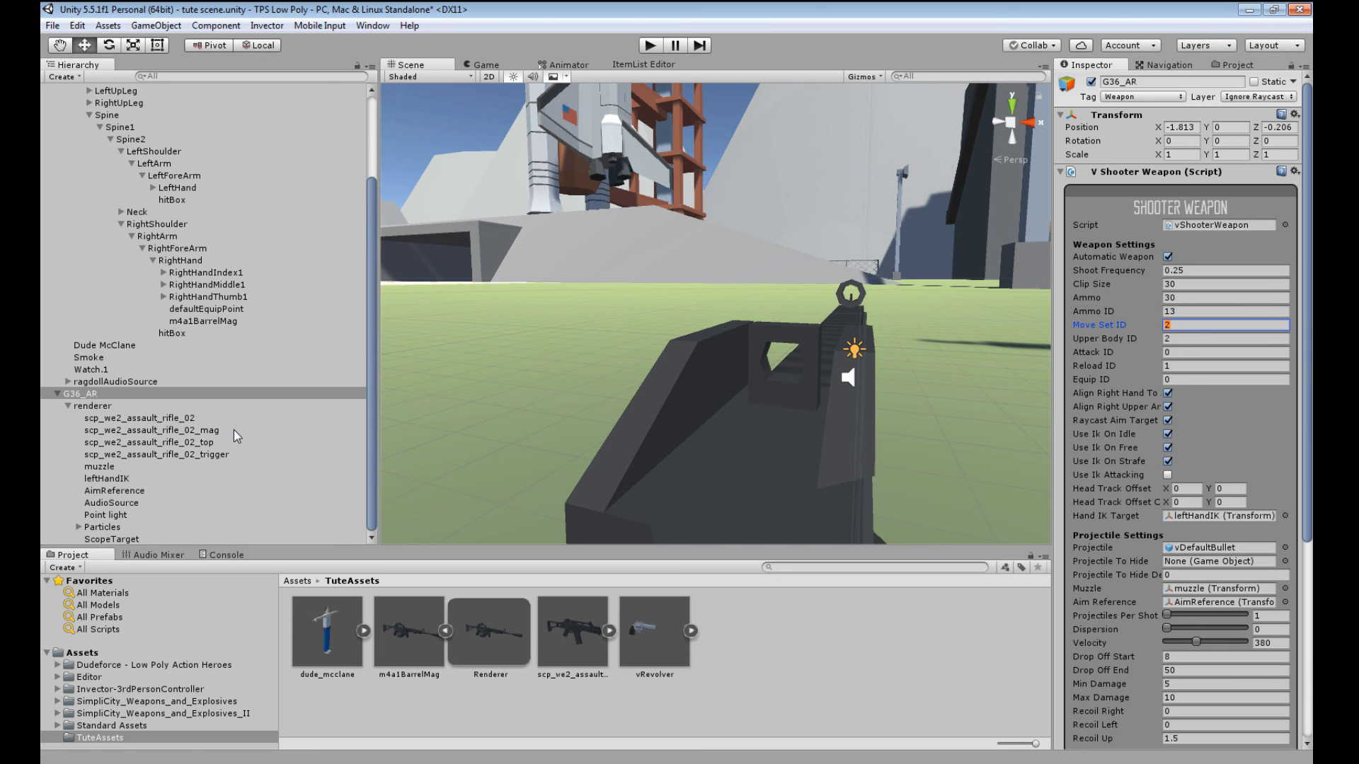
scroll(240, 418, "up", 3)
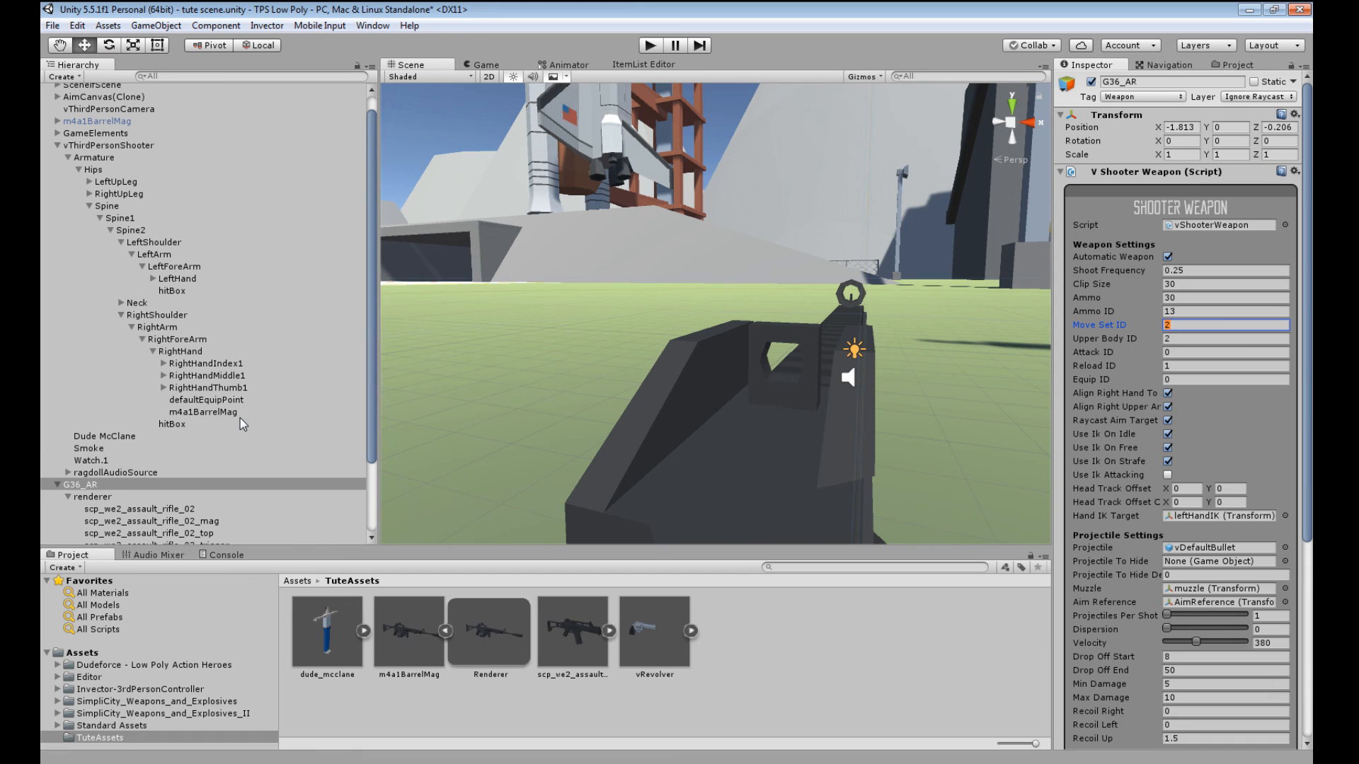
left_click(106, 122)
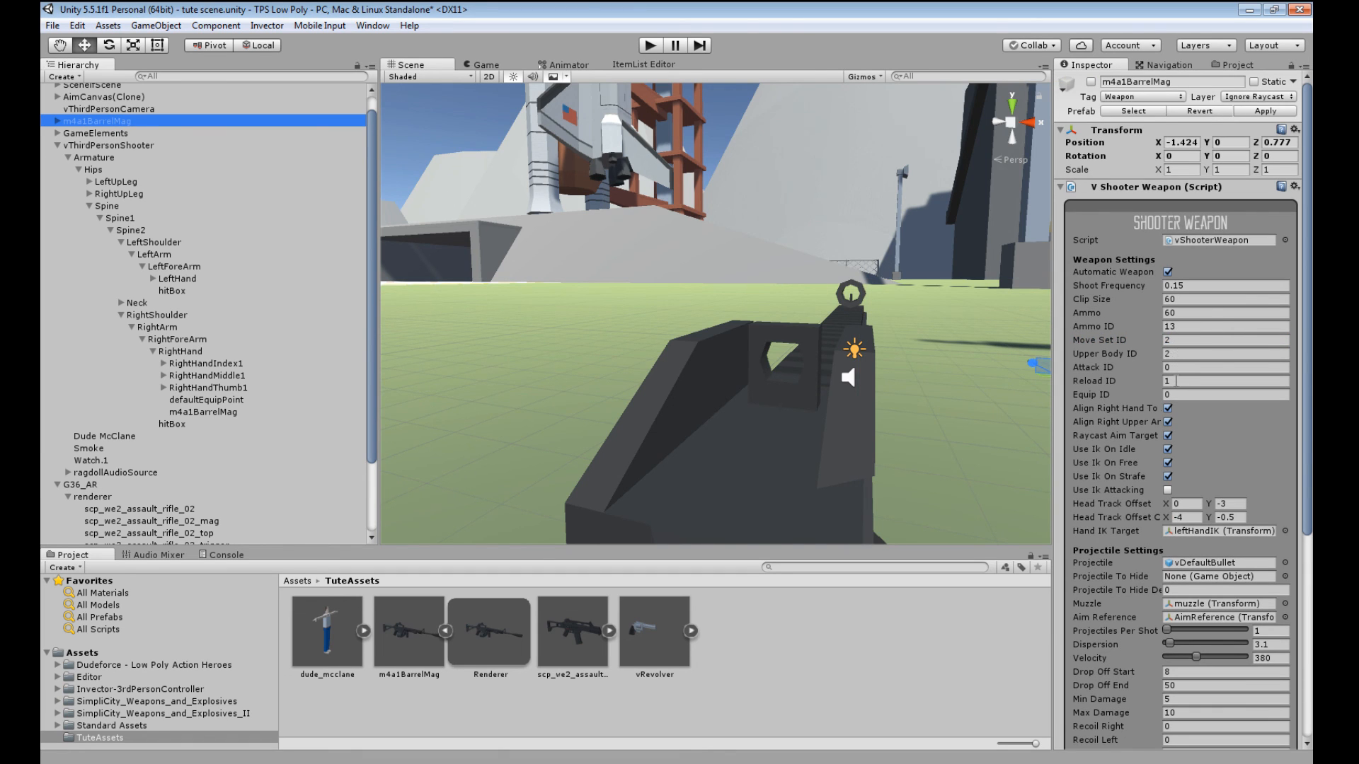
scroll(136, 491, "down", 2)
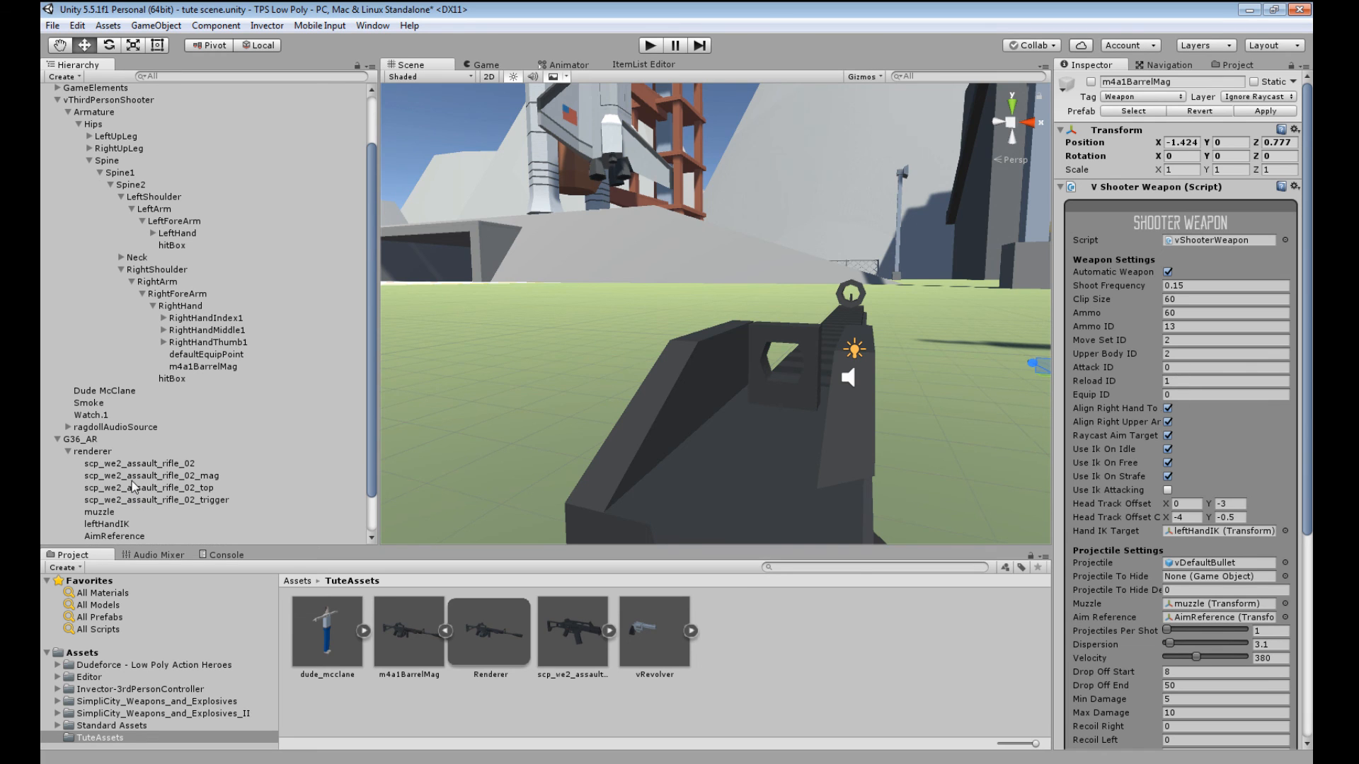
left_click(85, 439)
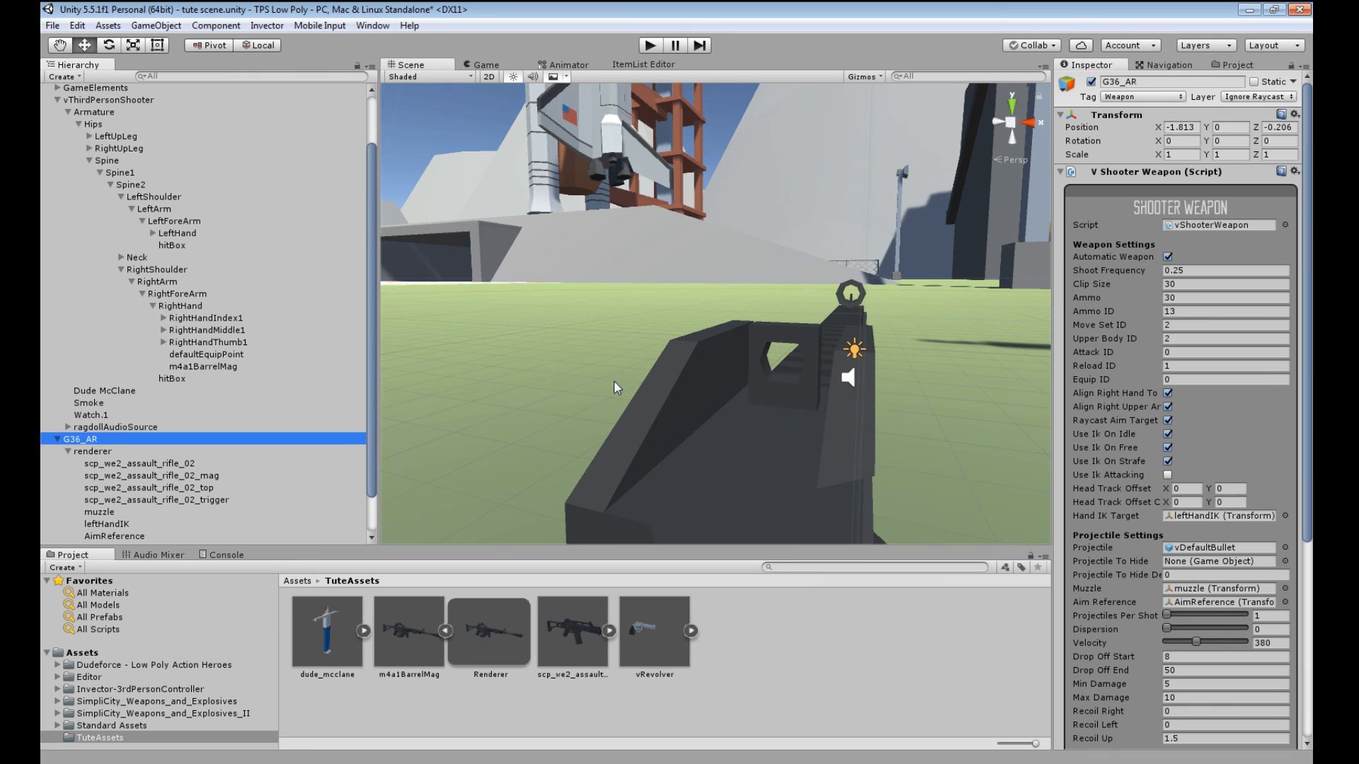
- Match G36_AR's head track offsets to m4a1BarrelMag: Head Track Offset Y -3, and the second offset X -4, Y -0.5
scroll(155, 226, "up", 2)
left_click(106, 121)
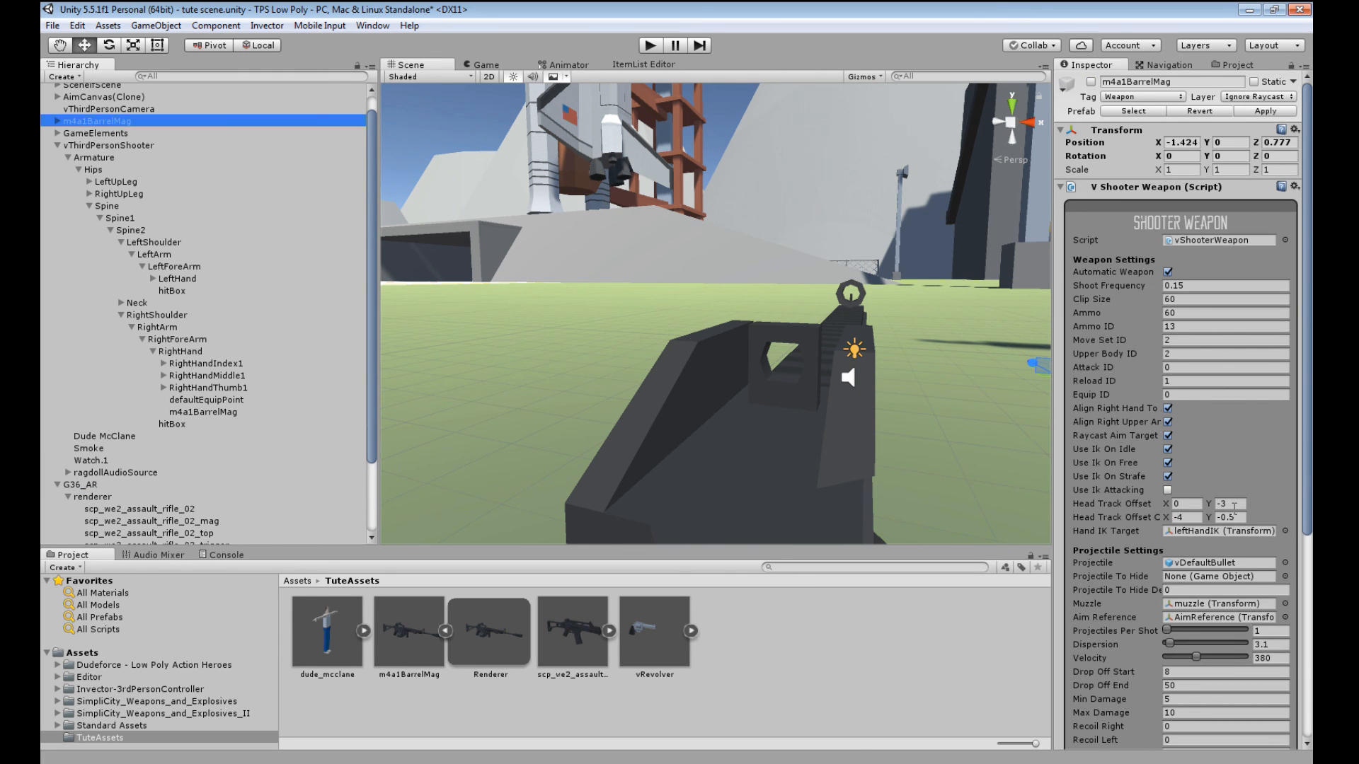
scroll(202, 481, "down", 2)
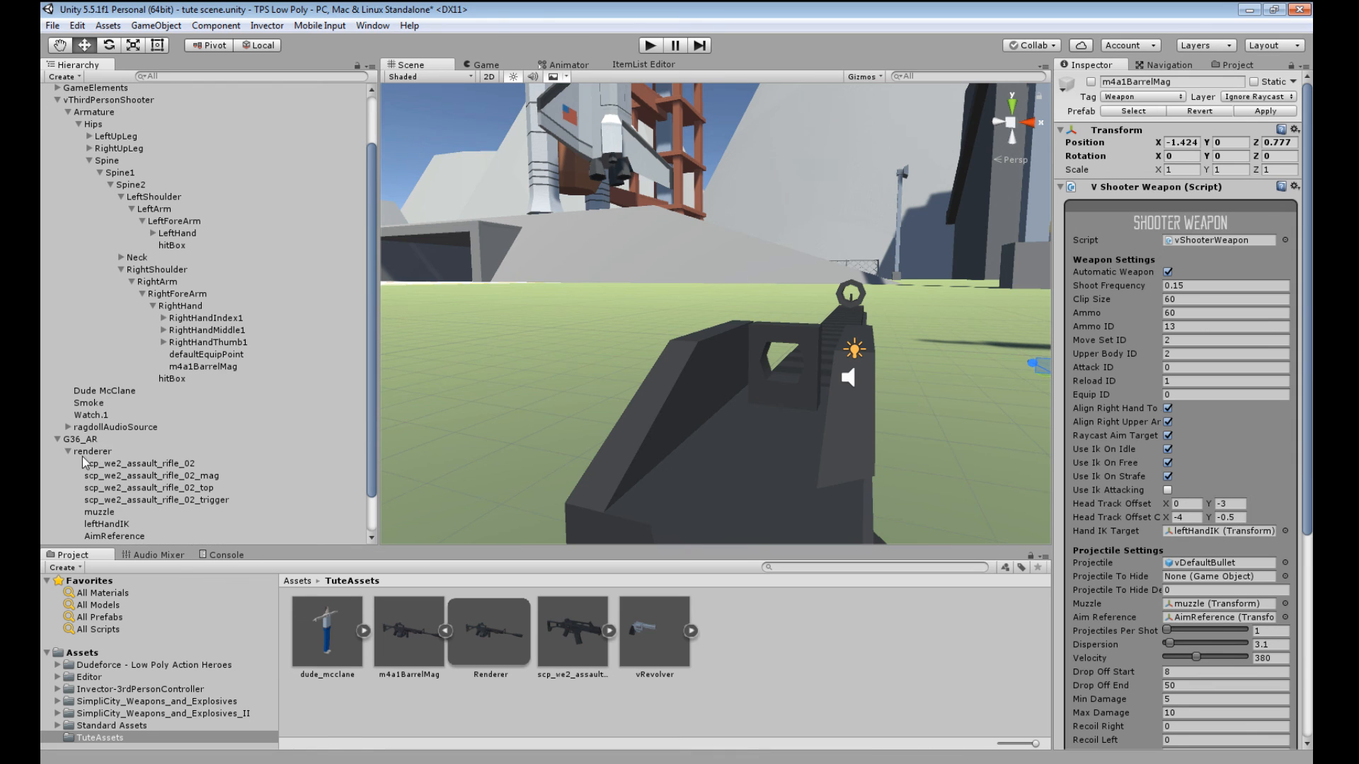
left_click(91, 439)
left_click(1232, 489)
type("-")
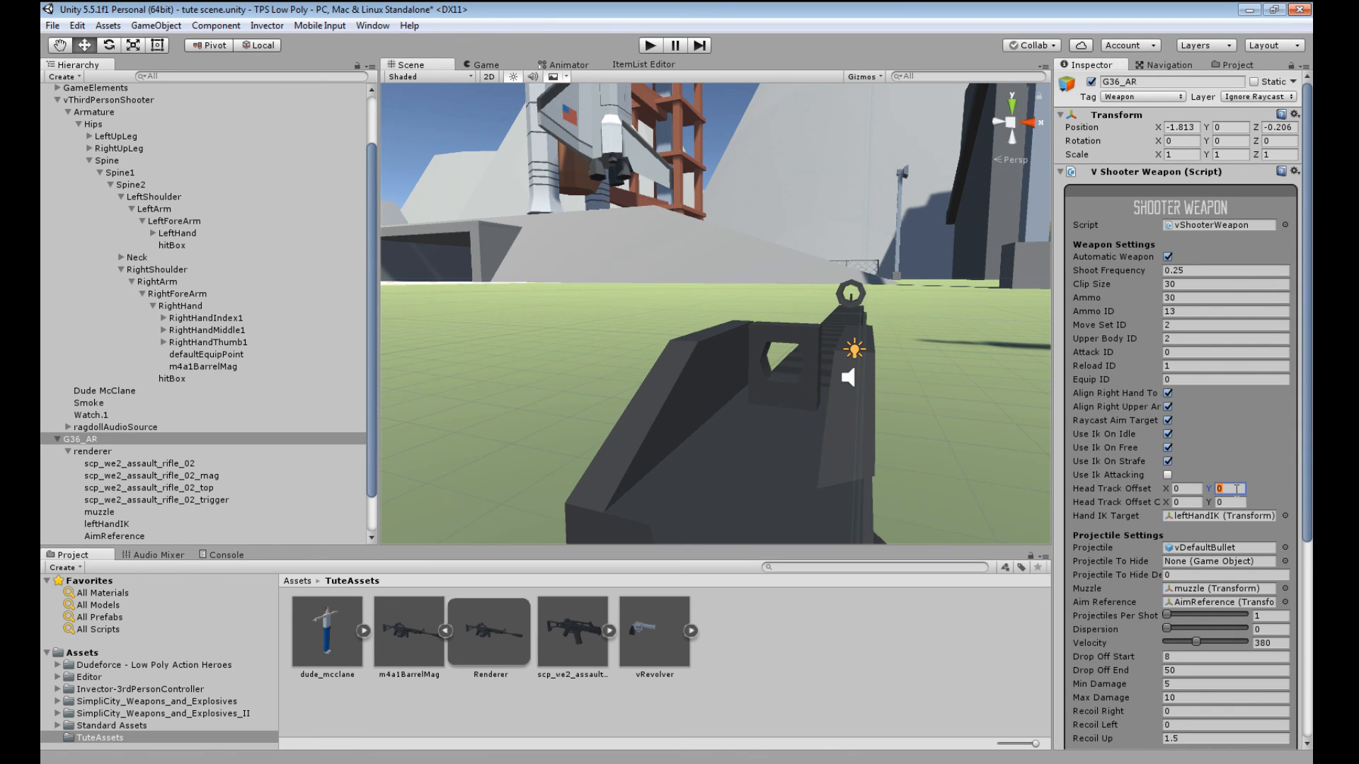
type("3")
left_click(1198, 500)
type("-4")
left_click(1236, 504)
key("BackSpace")
type("-.5")
left_click(1244, 446)
- Check which object the G36_AR's Hand IK Target refers to and review its projectile settings
scroll(1256, 462, "down", 2)
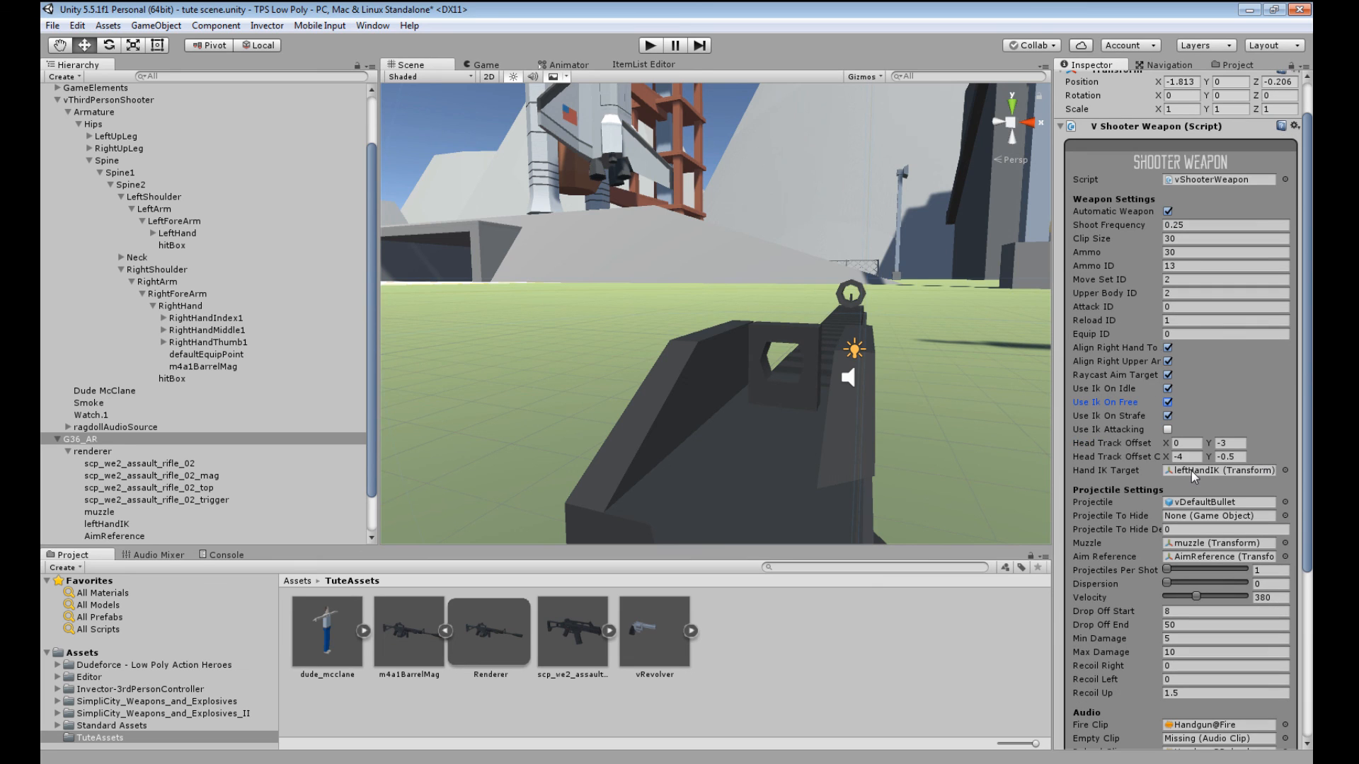
scroll(227, 474, "down", 2)
left_click(107, 479)
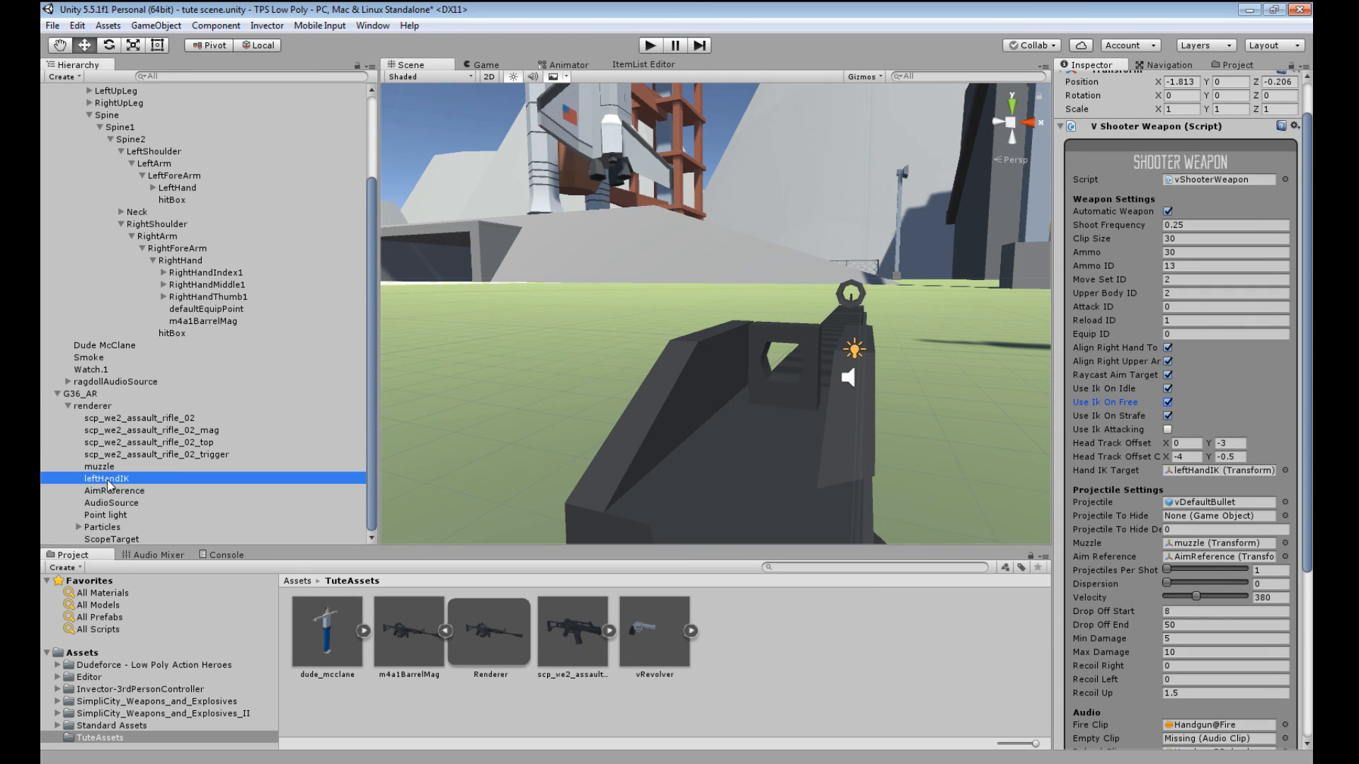
left_click(82, 394)
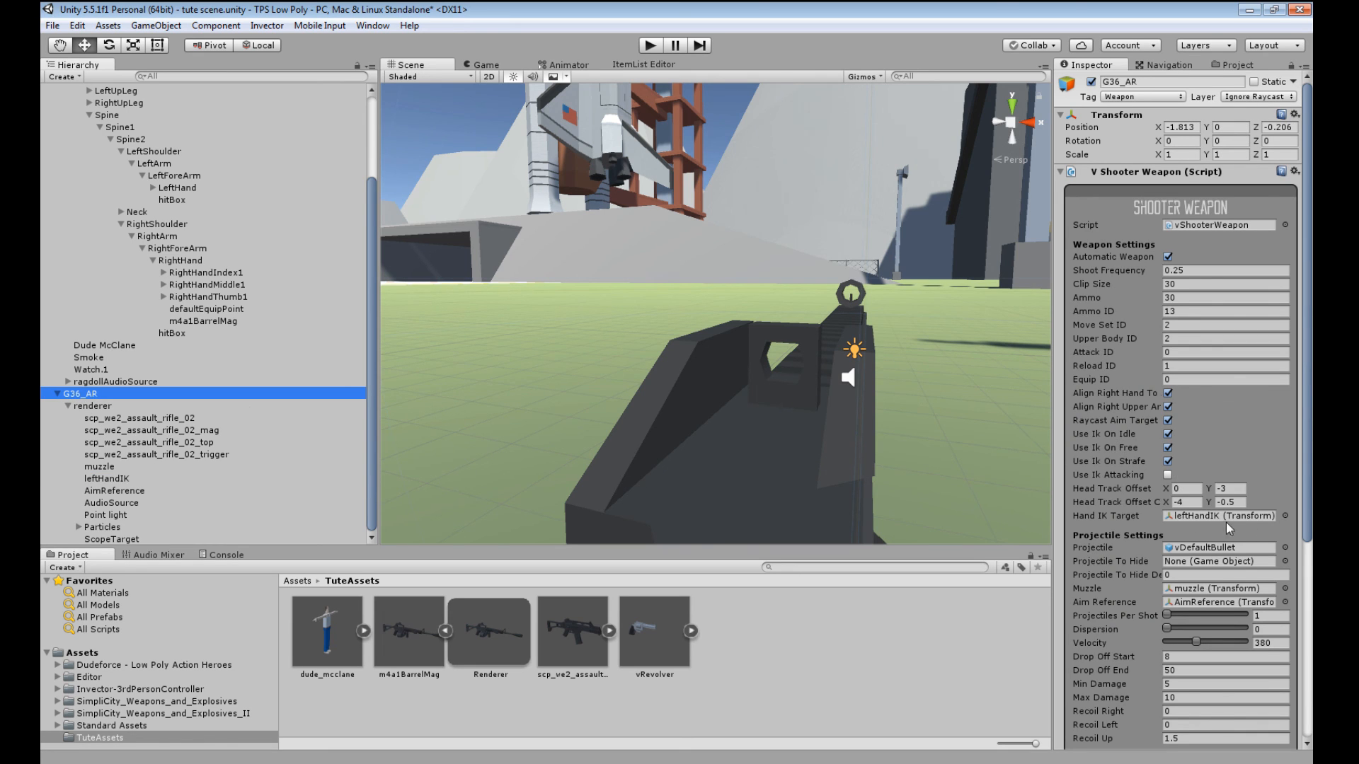
scroll(1186, 563, "down", 2)
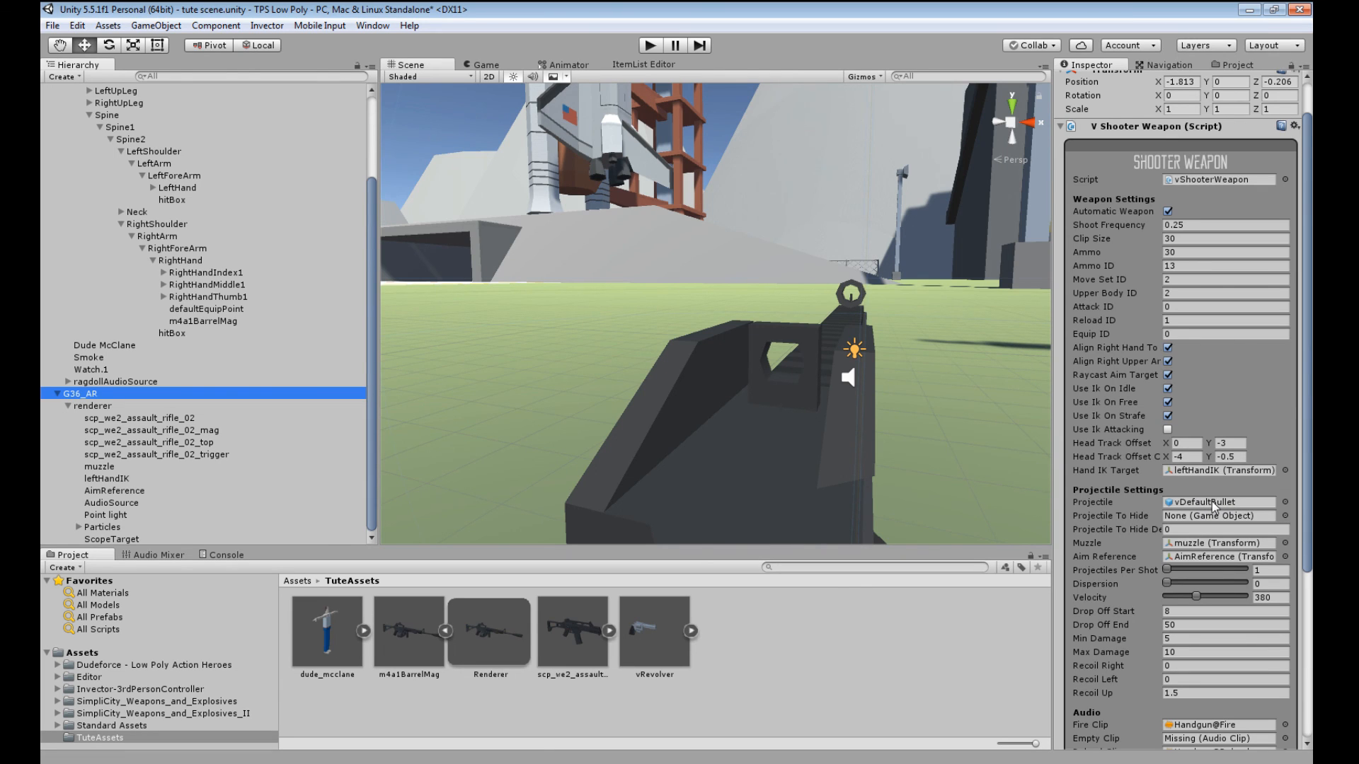
middle_click_drag(928, 423, 919, 411)
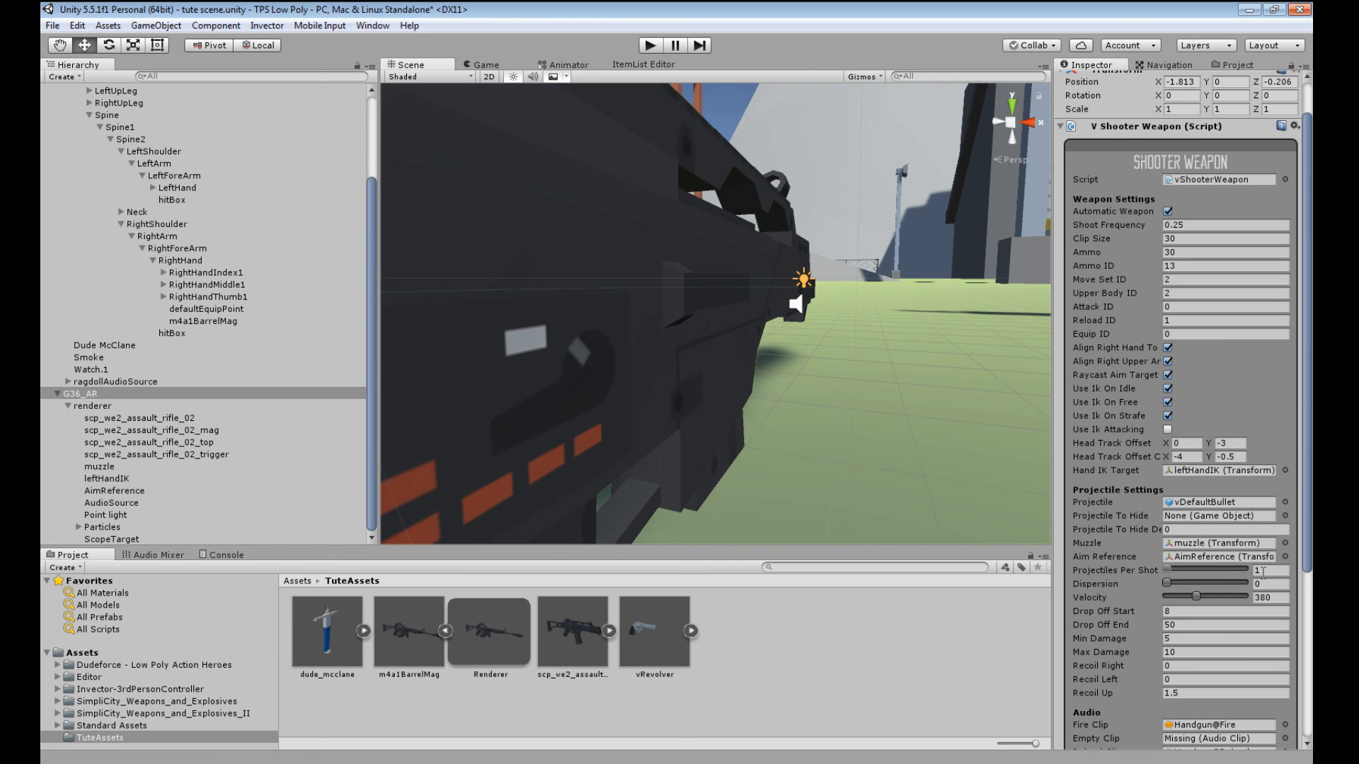
left_click_drag(986, 483, 867, 425, "alt")
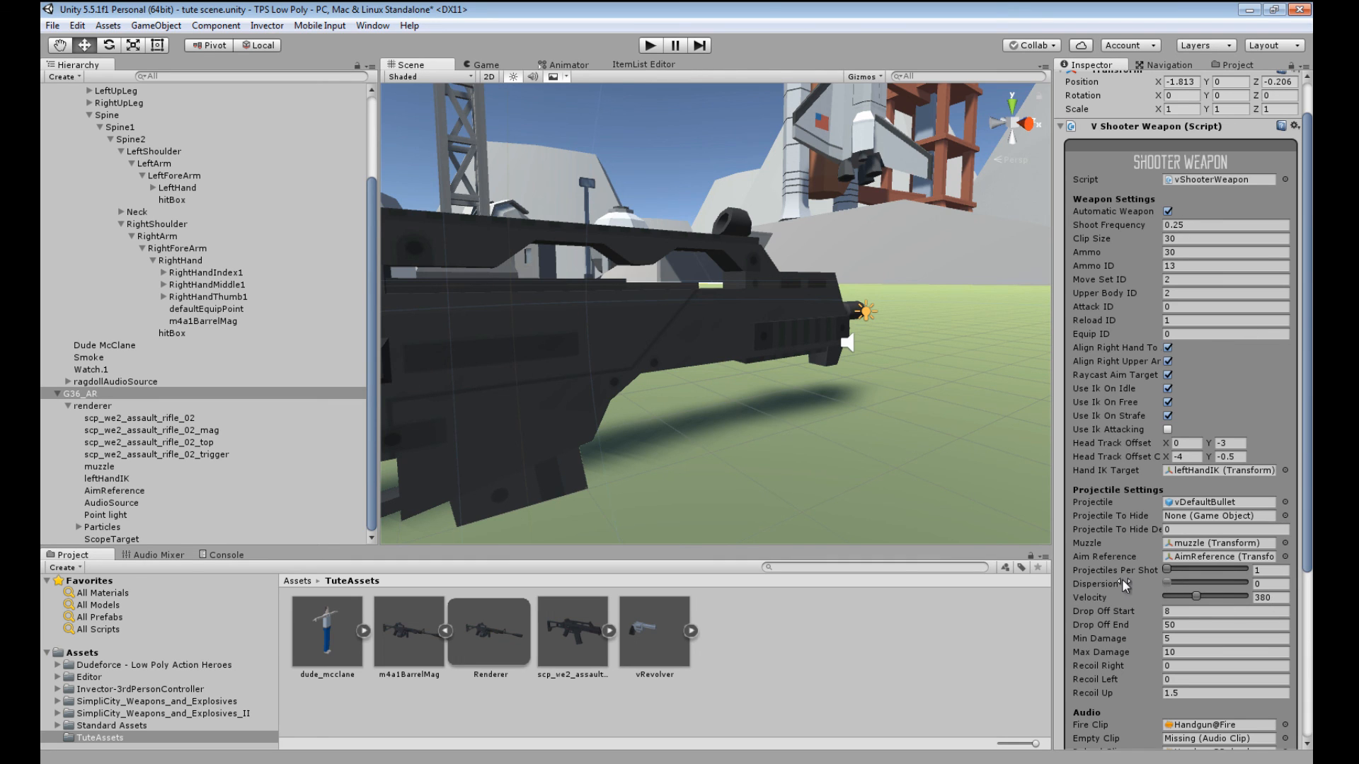
- Set the G36_AR's projectile dispersion to 0.9
mouse_move(1099, 580)
left_click(1167, 584)
left_click_drag(1168, 583, 1169, 583)
- Set the G36_AR's Recoil Right to 0.1 and Recoil Left to 0.3
scroll(1169, 613, "down", 3)
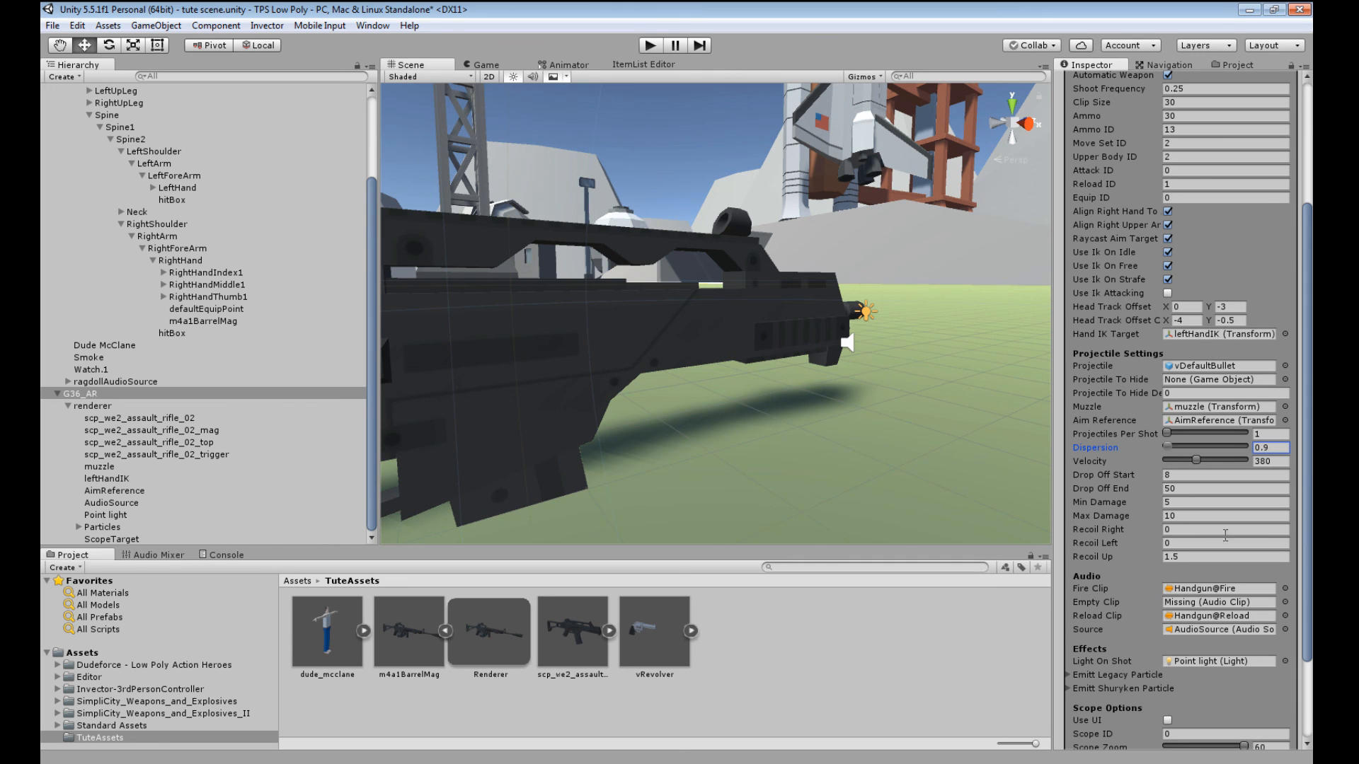
left_click(1173, 530)
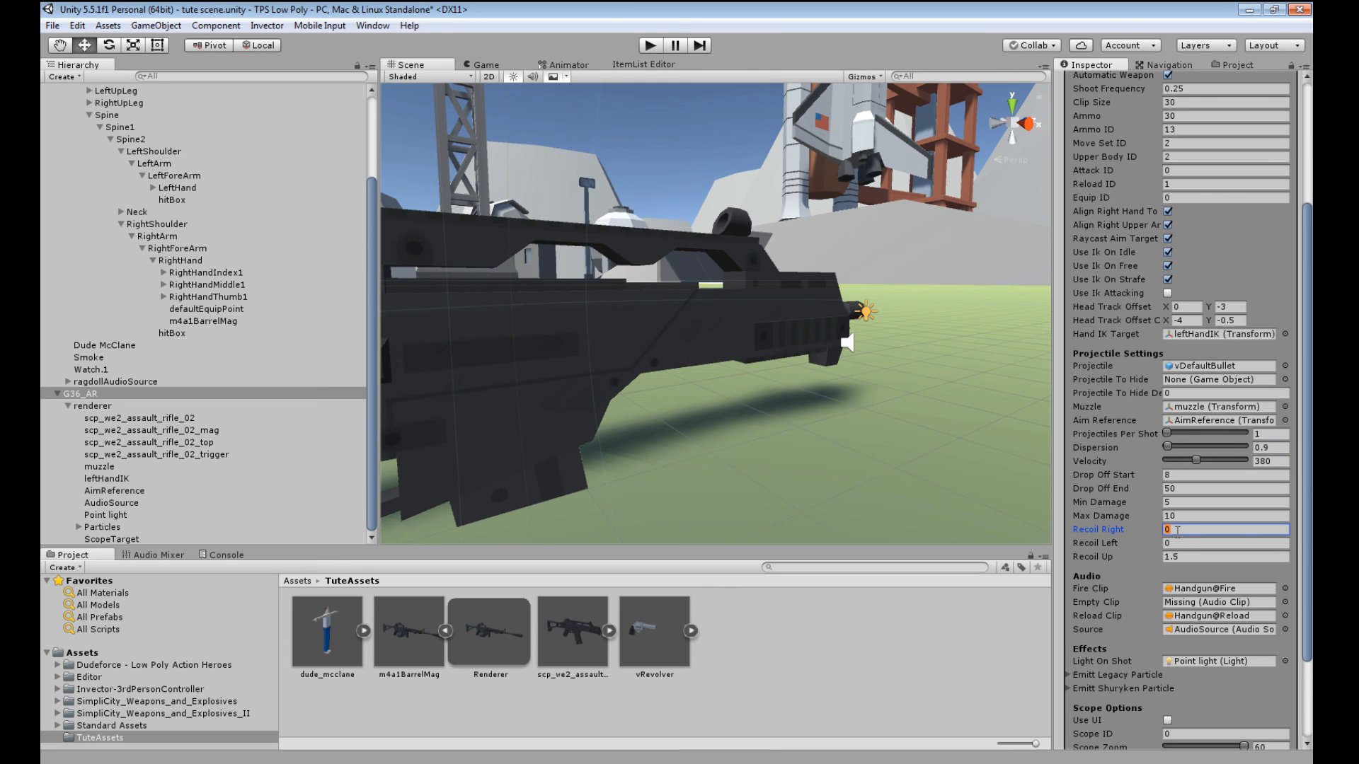
type("0.1")
left_click(1179, 544)
type(".1")
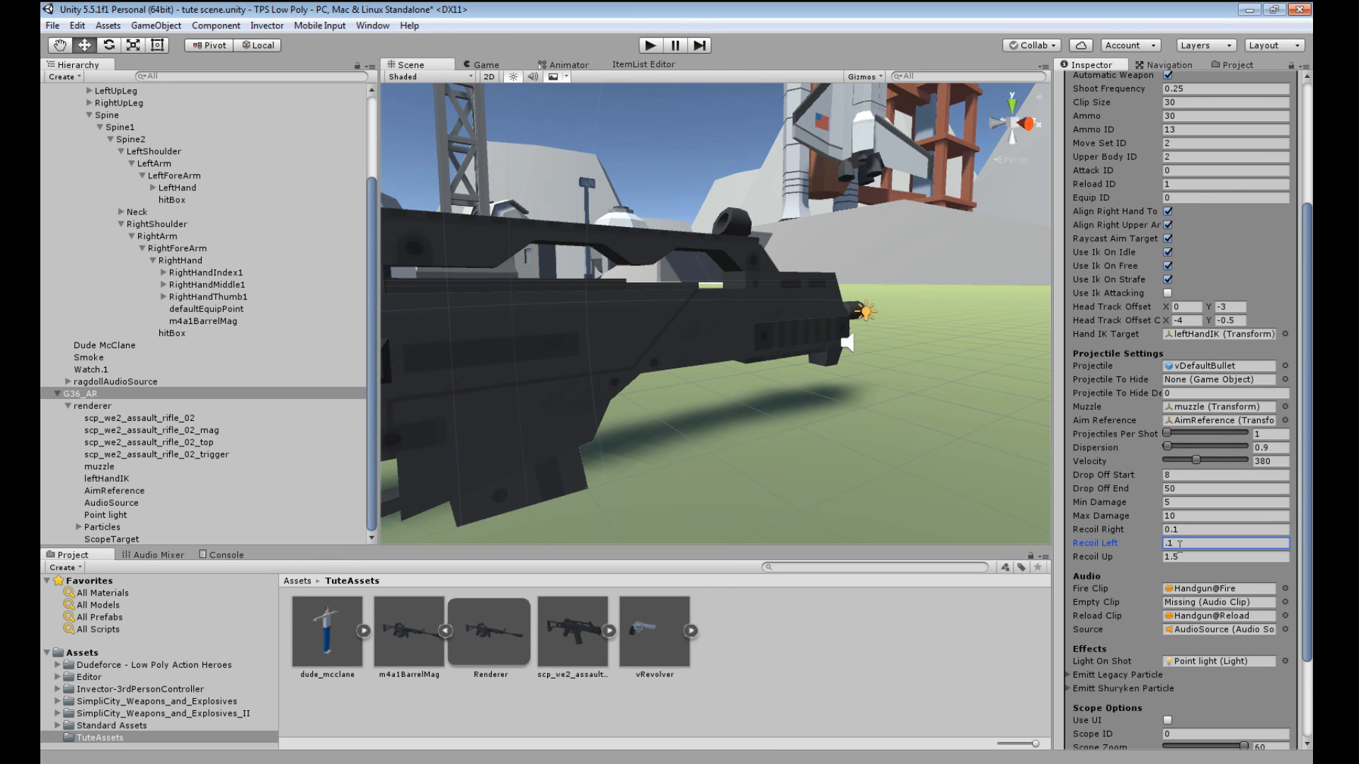
left_click_drag(1177, 544, 1170, 544)
- Assign the G36_AR's audio clips: Rifle@Fire for firing, Rifle@EmptyClip for empty and Rifle@Reload for reloading
scroll(1203, 584, "down", 2)
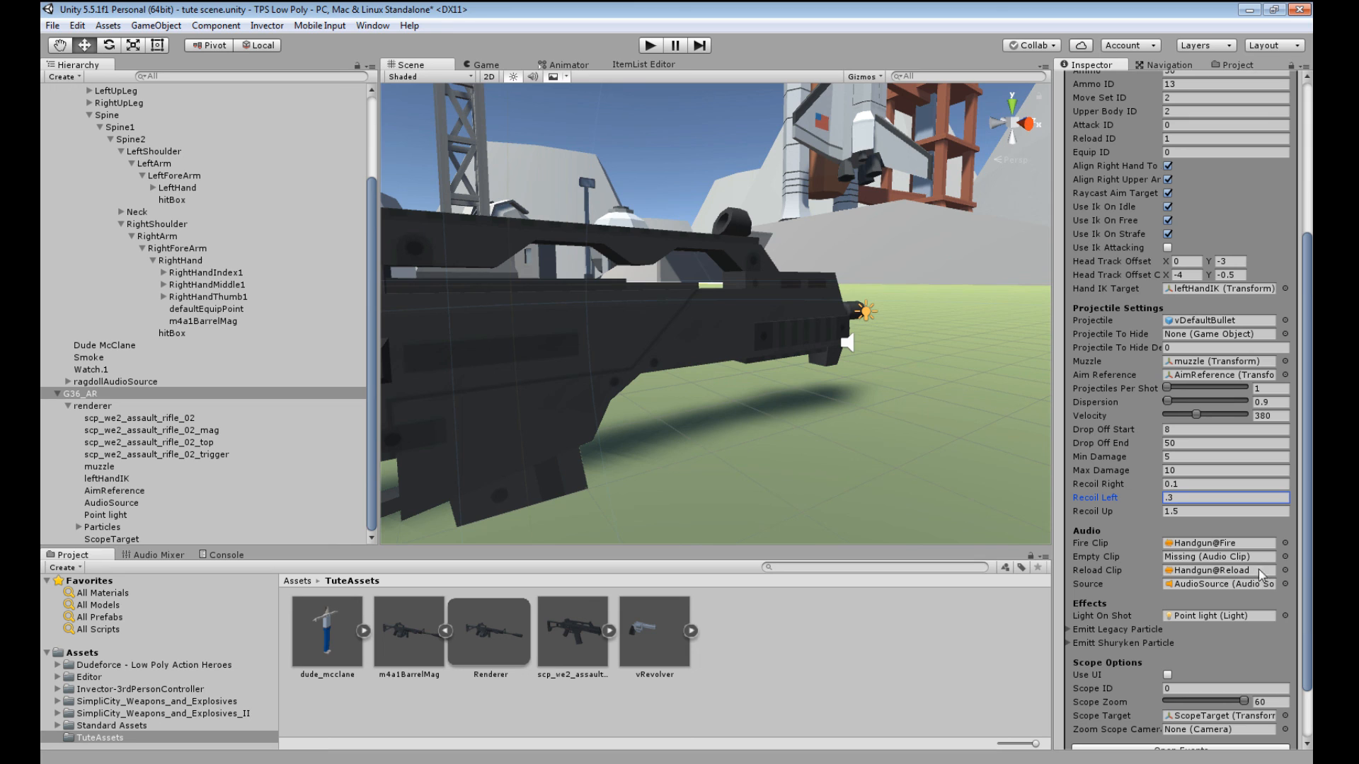
left_click(1284, 543)
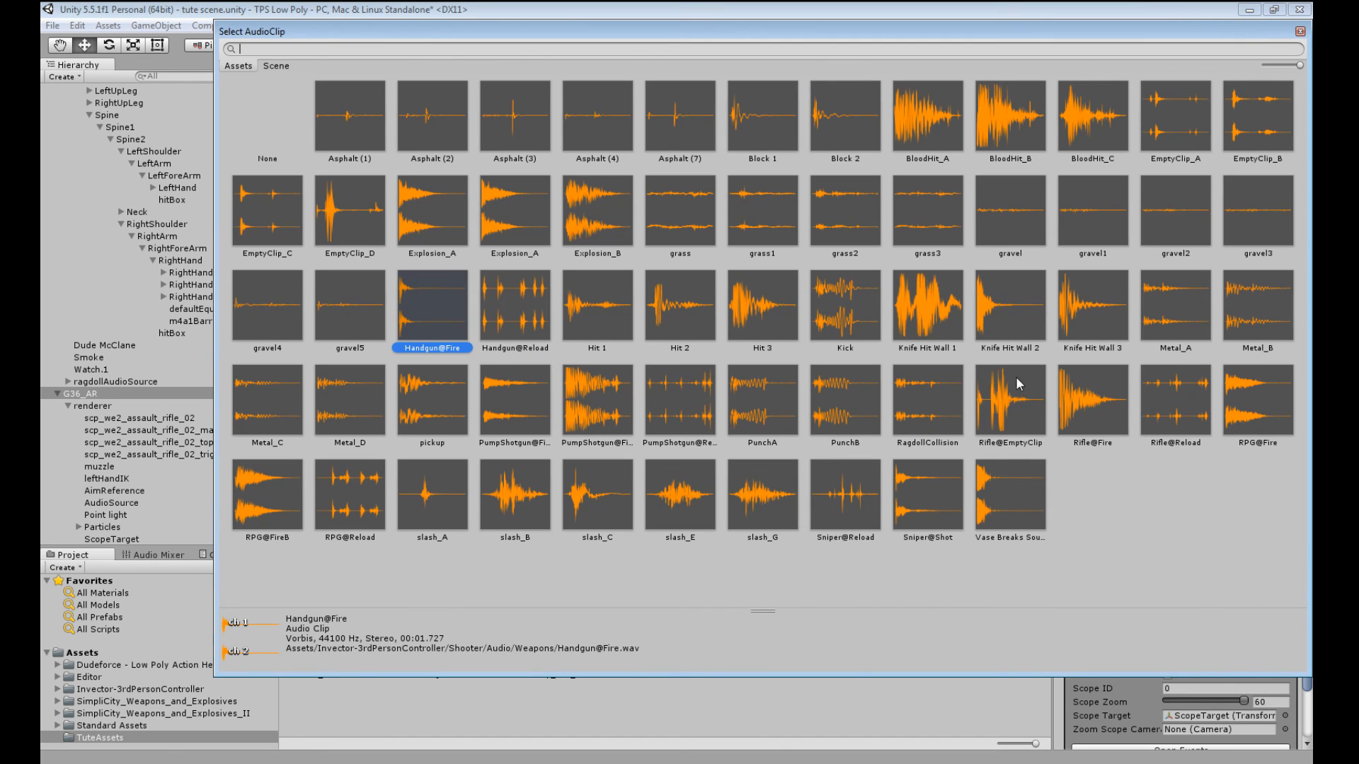
double_click(1087, 410)
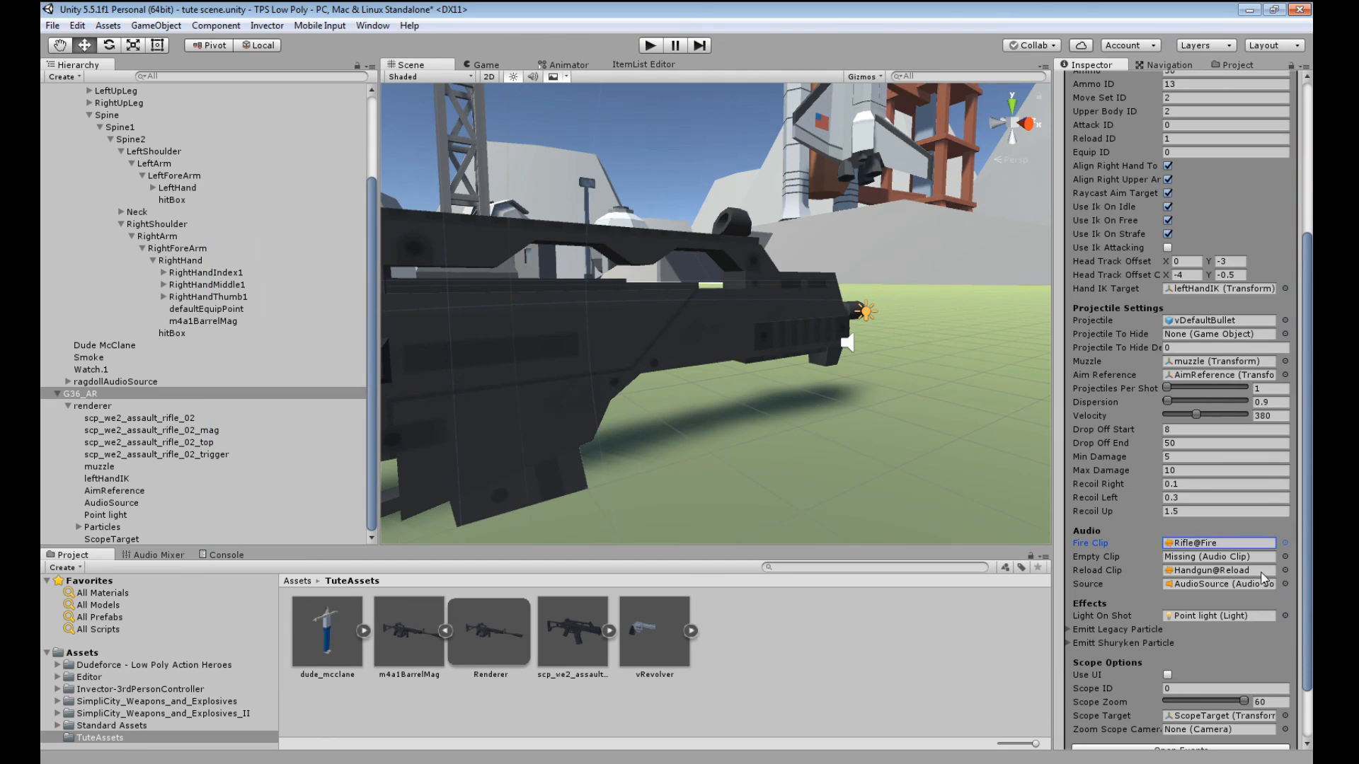
left_click(1285, 556)
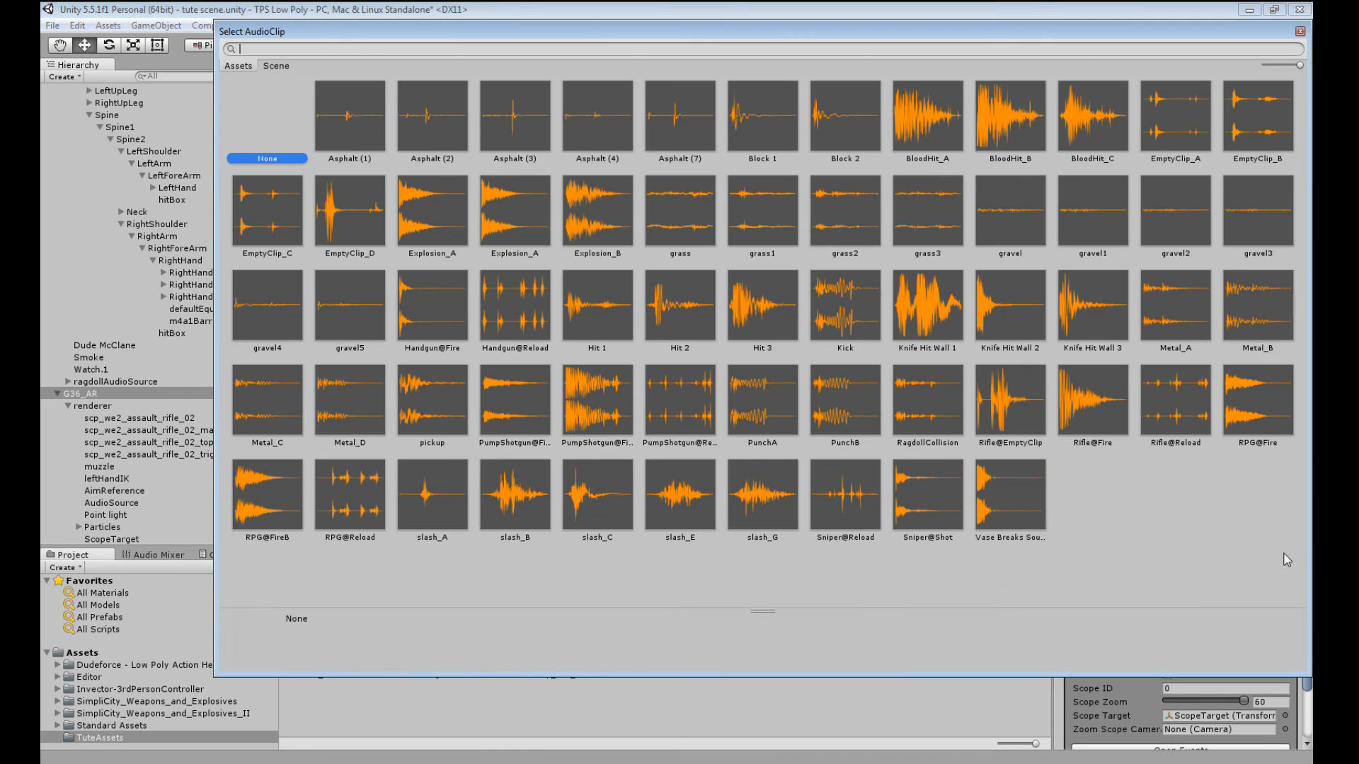
double_click(1026, 422)
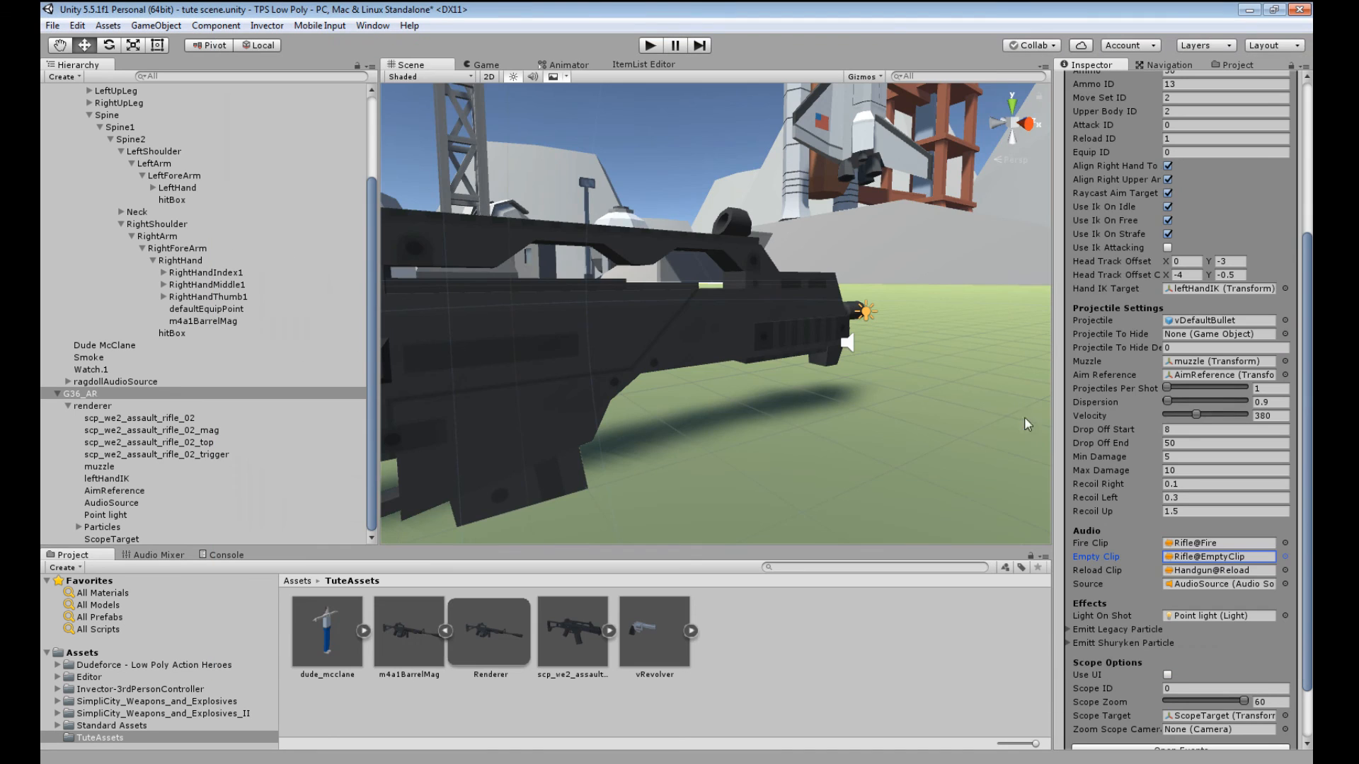
left_click(1284, 569)
double_click(1152, 409)
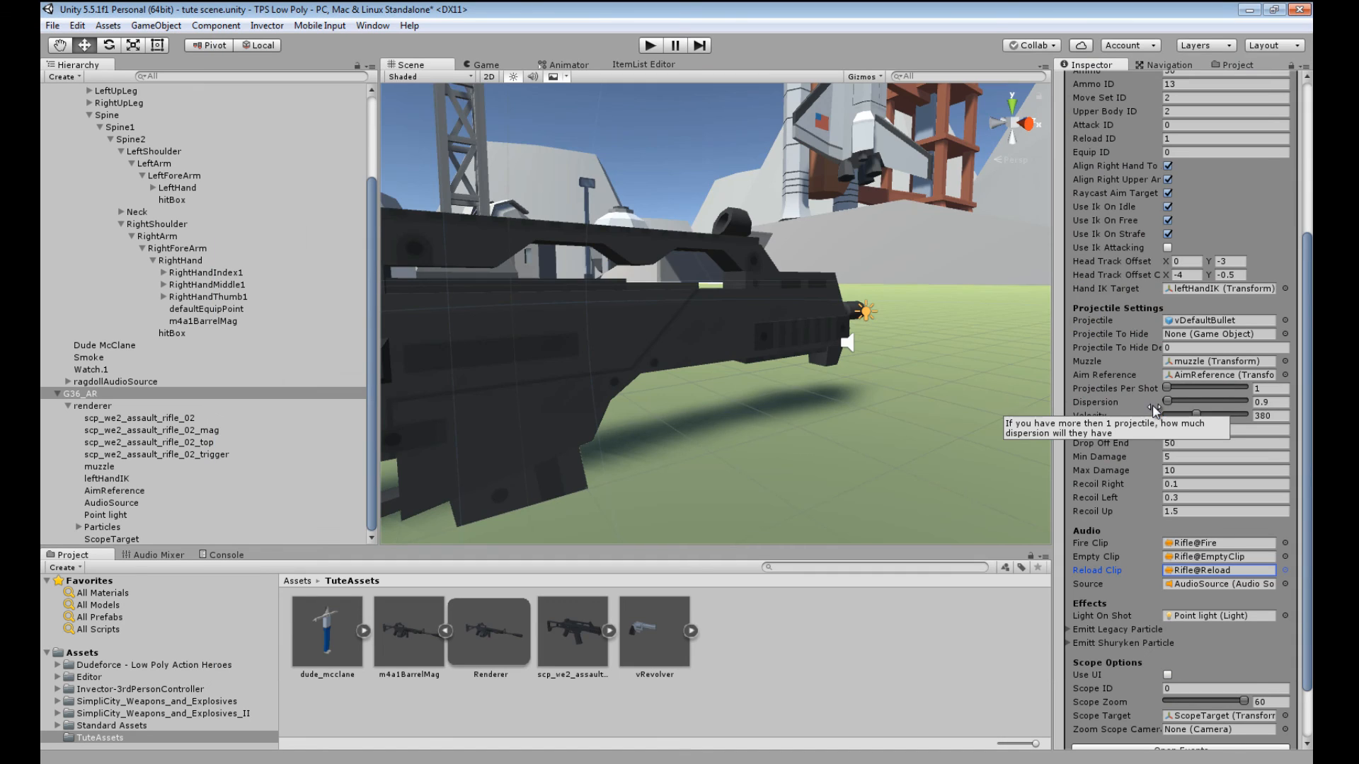
- Review the legacy and Shuryken particle lists in the G36_AR's effects settings
scroll(1213, 609, "down", 3)
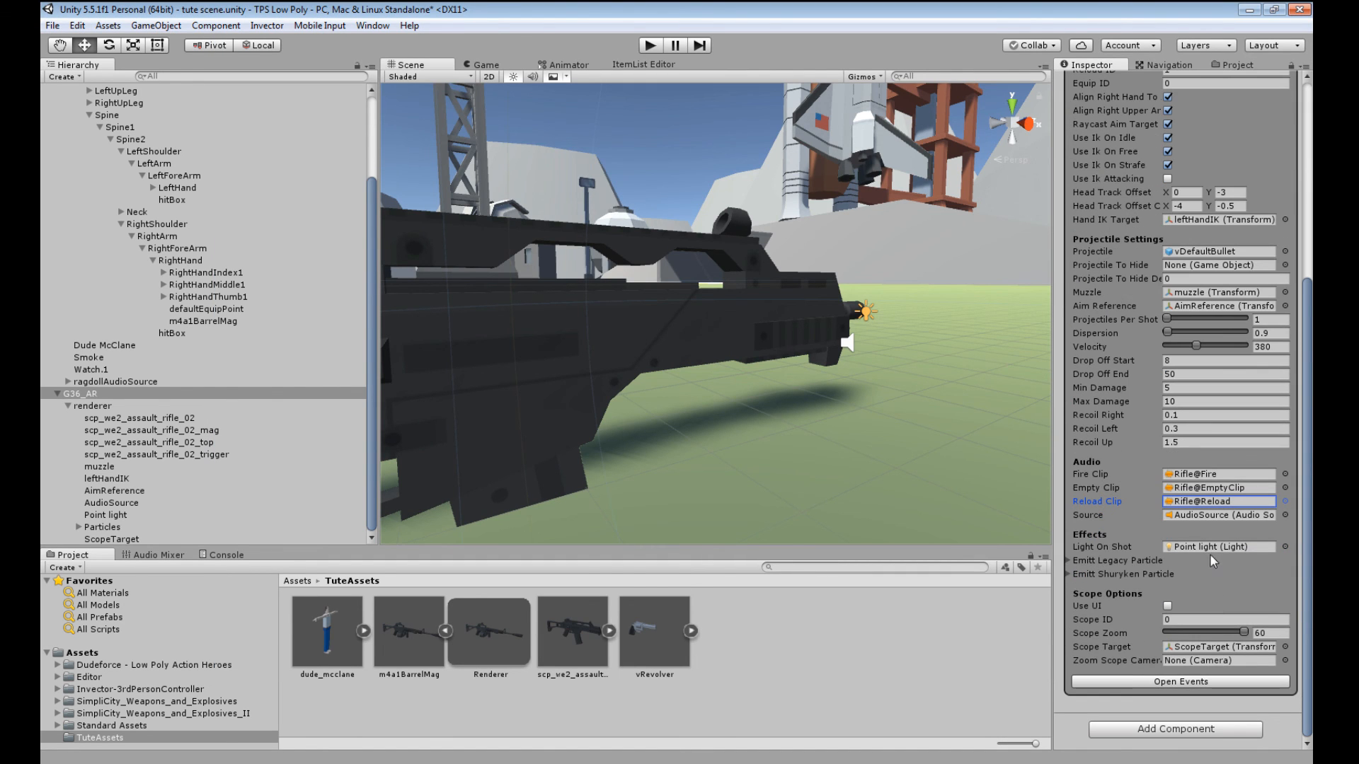
left_click(1067, 560)
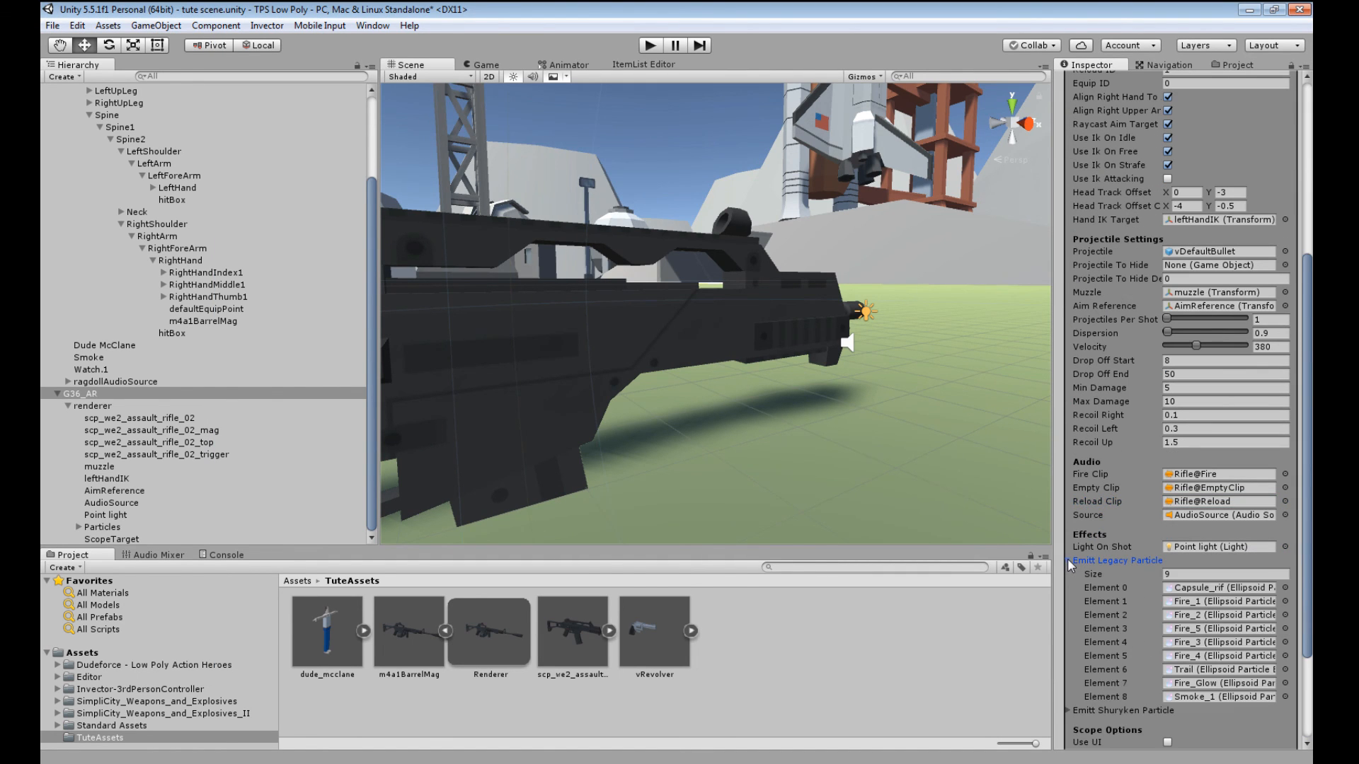
left_click(1067, 560)
left_click(1068, 573)
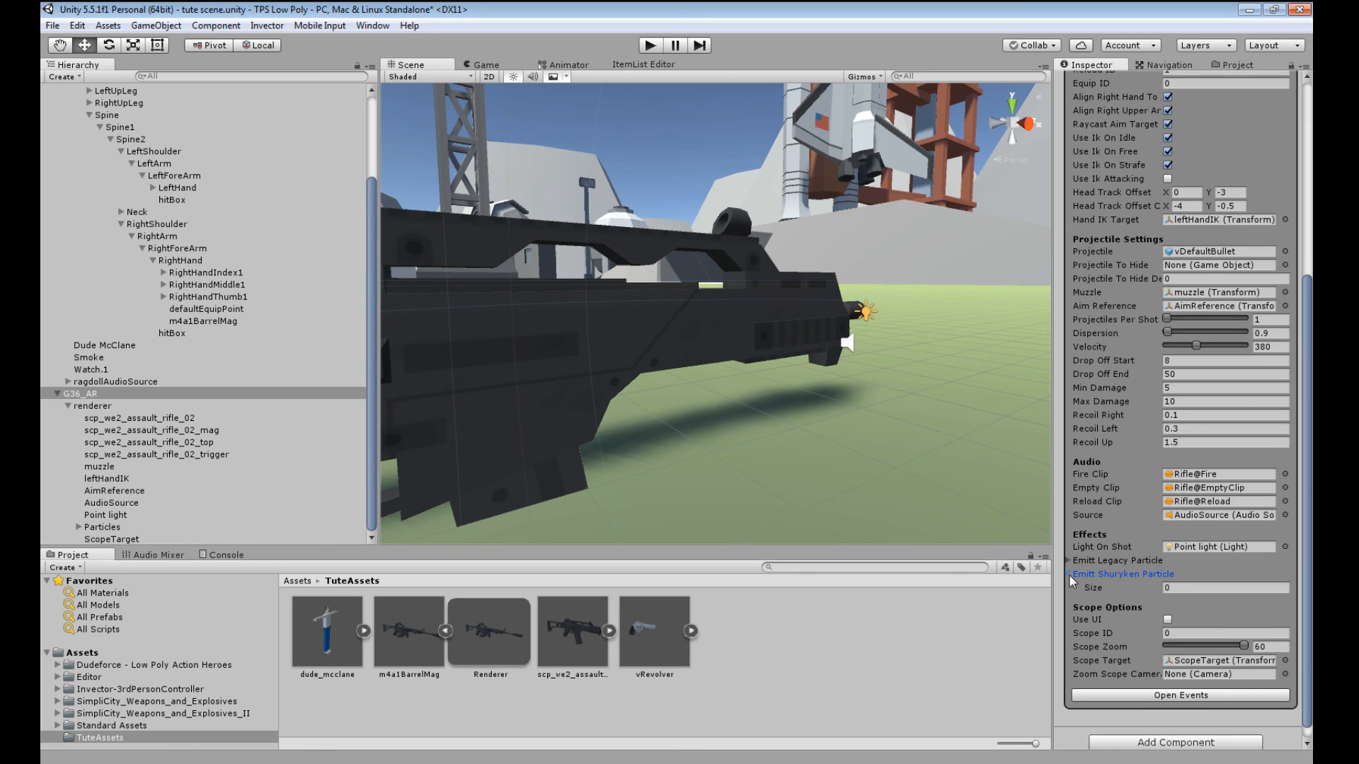
left_click(1068, 574)
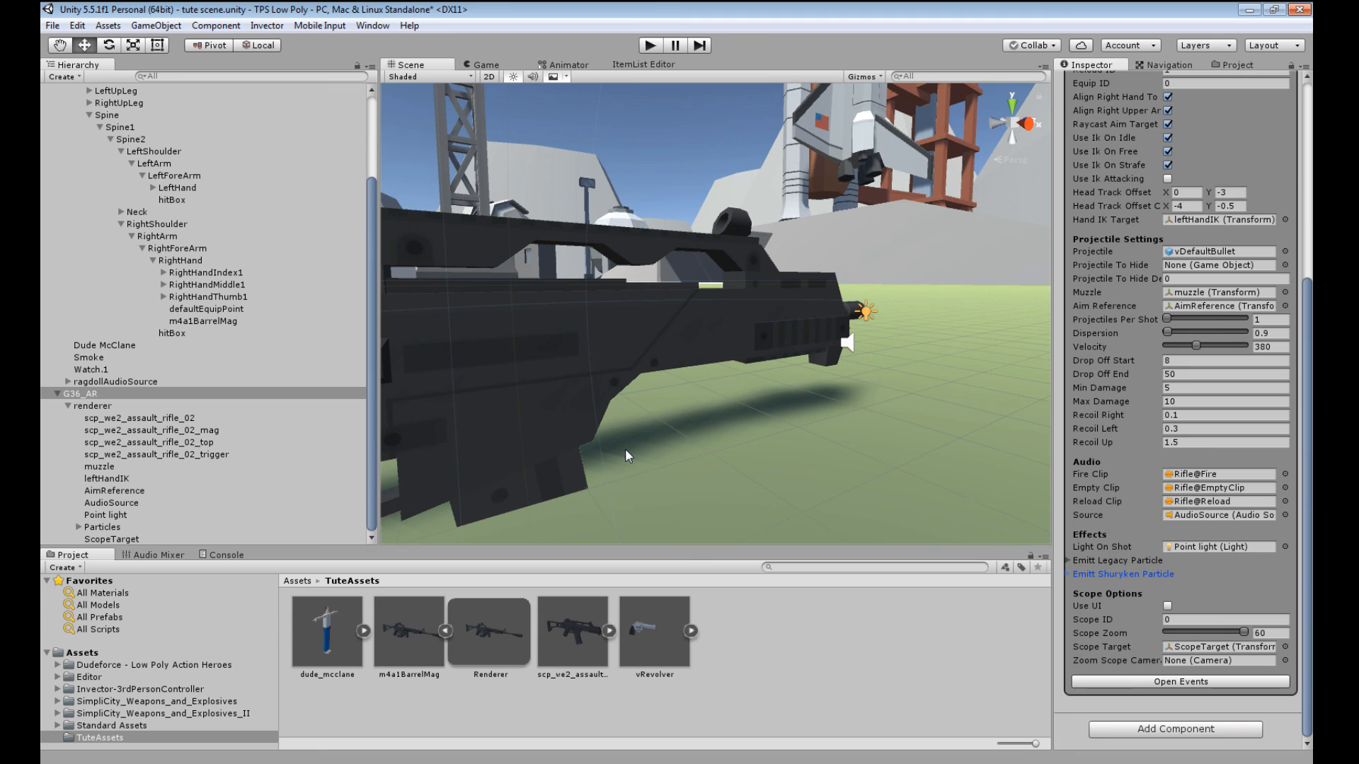
- Set the G36_AR's Scope Zoom to 45
middle_click_drag(728, 364, 792, 414)
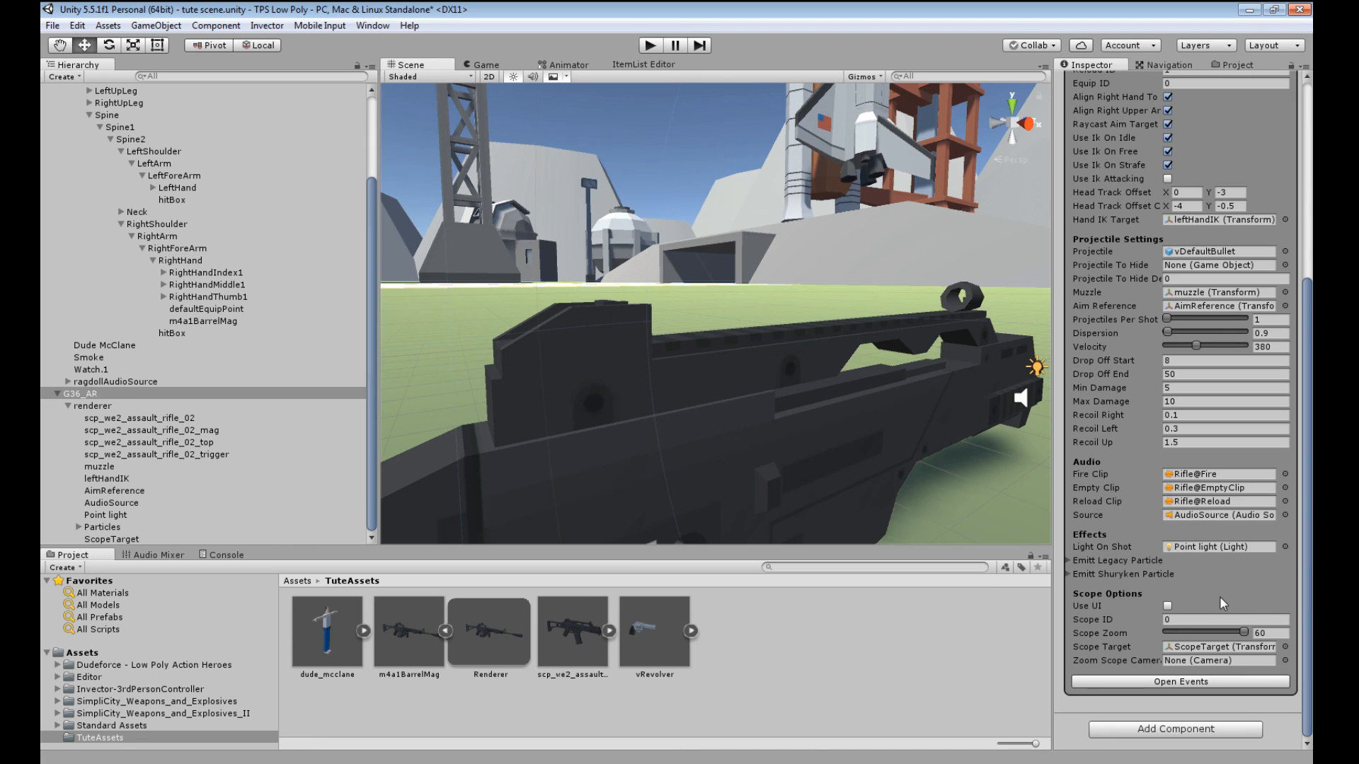
left_click(1243, 634)
left_click(1261, 634)
type("45")
- Check the ScopeTarget object's placement on the rifle and review the G36_AR's Shooter Weapon settings once more
mouse_move(1086, 651)
left_click(120, 542)
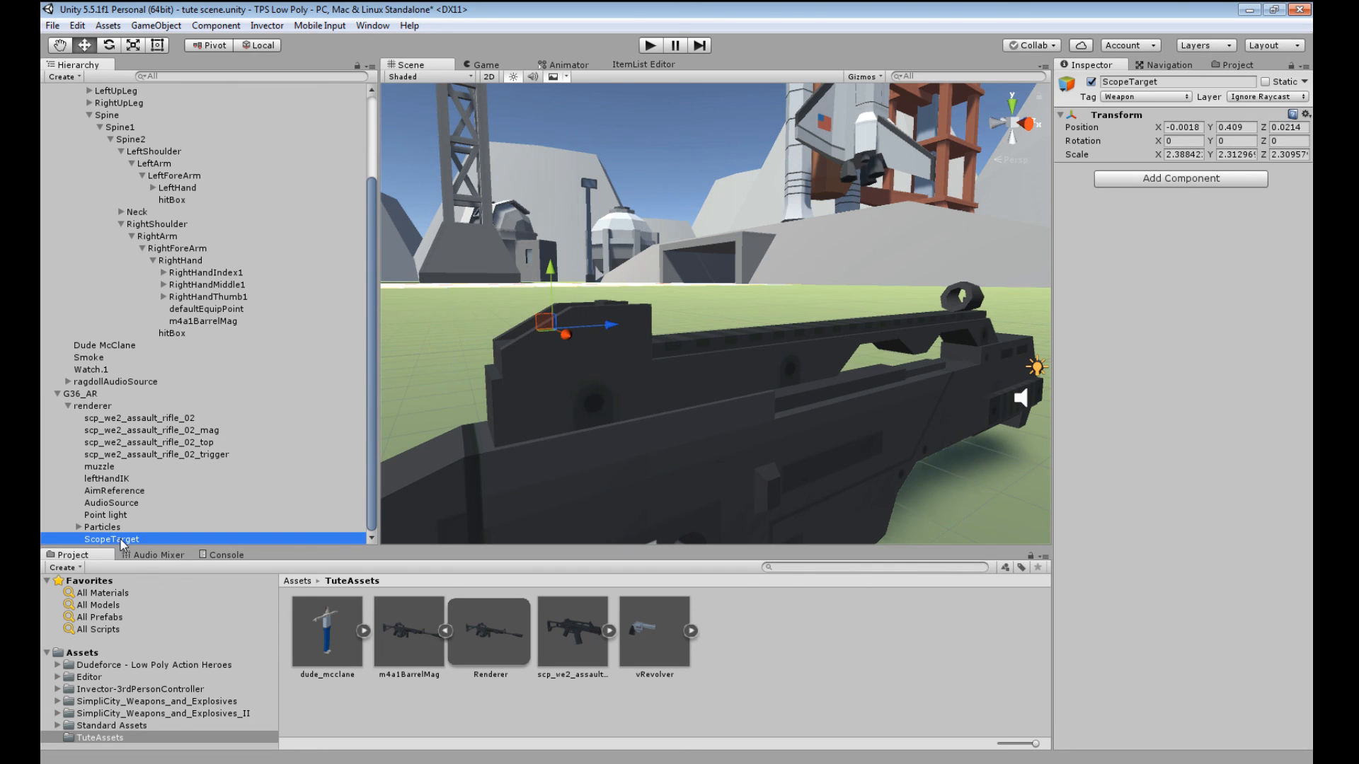
left_click(85, 394)
scroll(1236, 558, "down", 10)
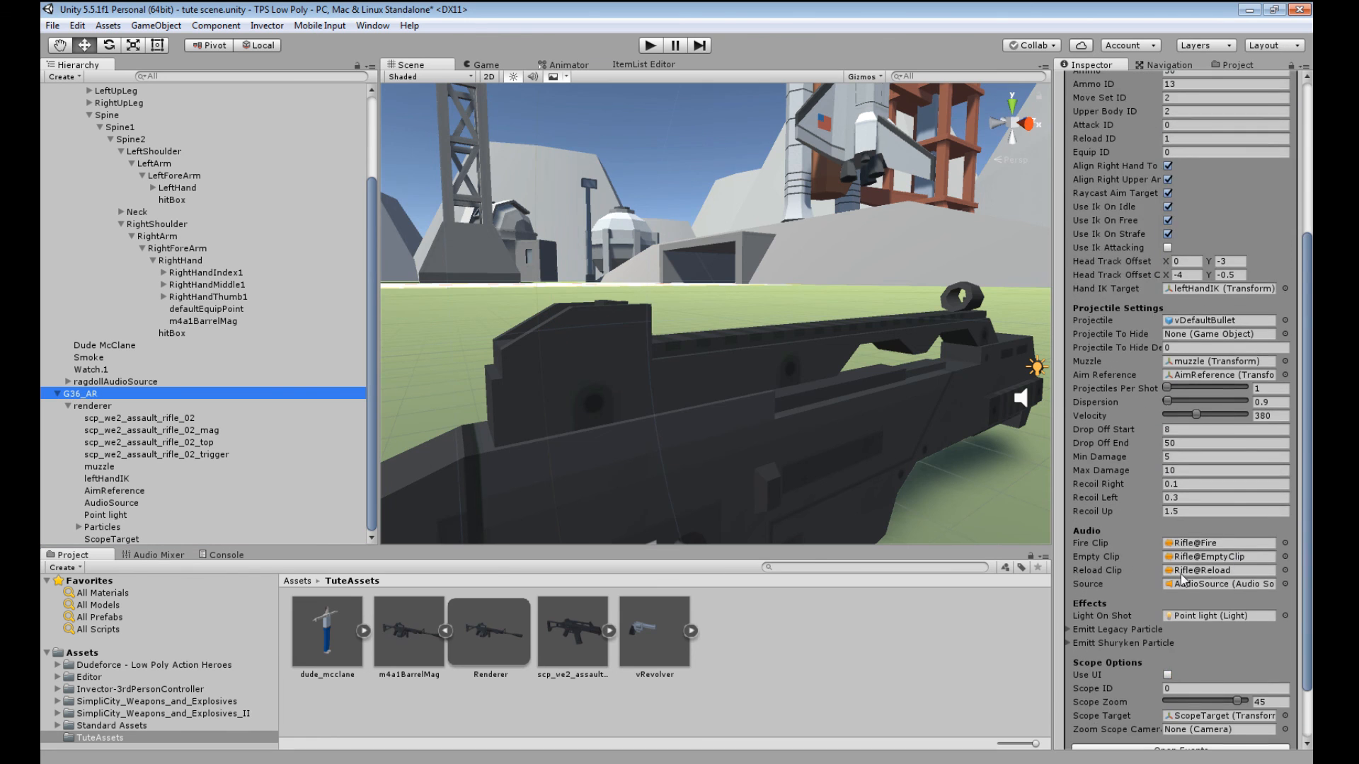
scroll(1180, 579, "down", 2)
scroll(1153, 593, "up", 12)
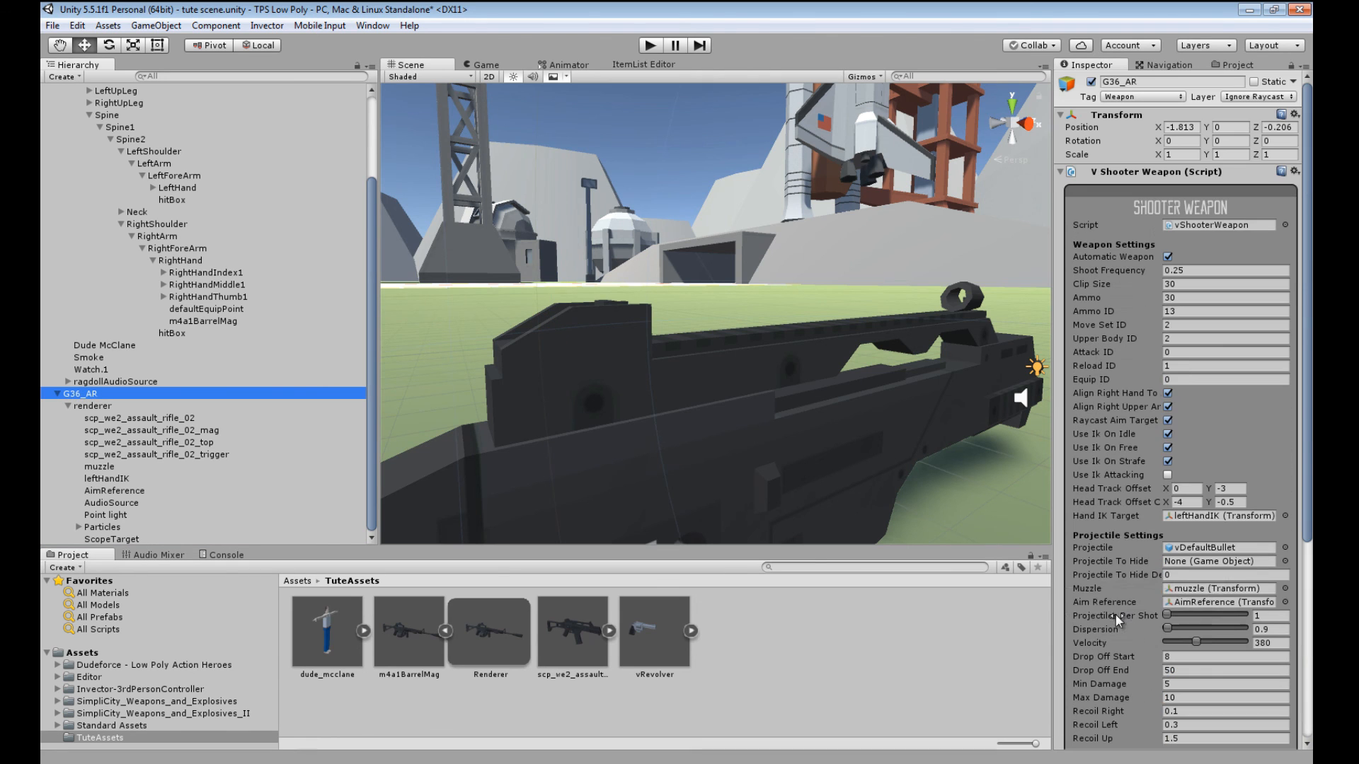
- Save the finished G36_AR as a prefab in the TuteAssets folder and inspect its preview
left_click(1063, 171)
key("f")
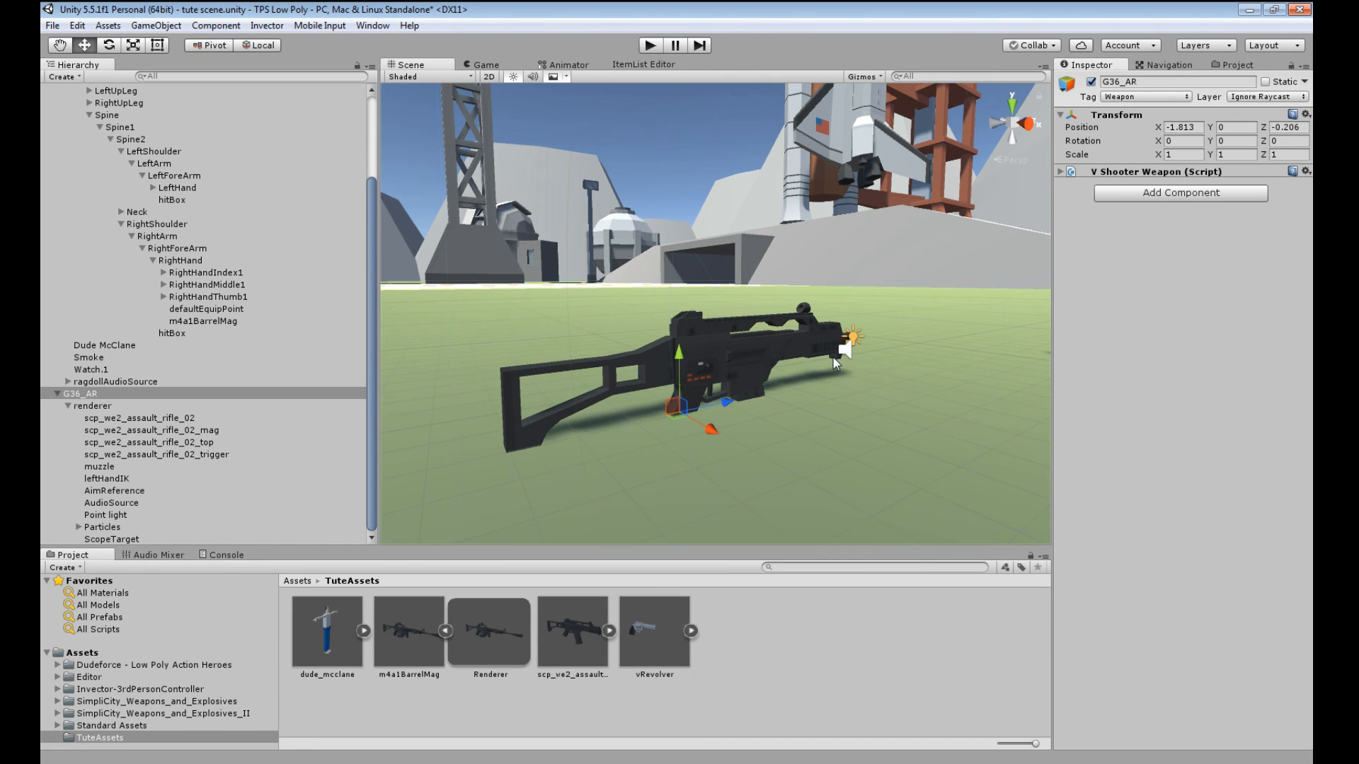
left_click(69, 395)
left_click_drag(73, 393, 789, 643)
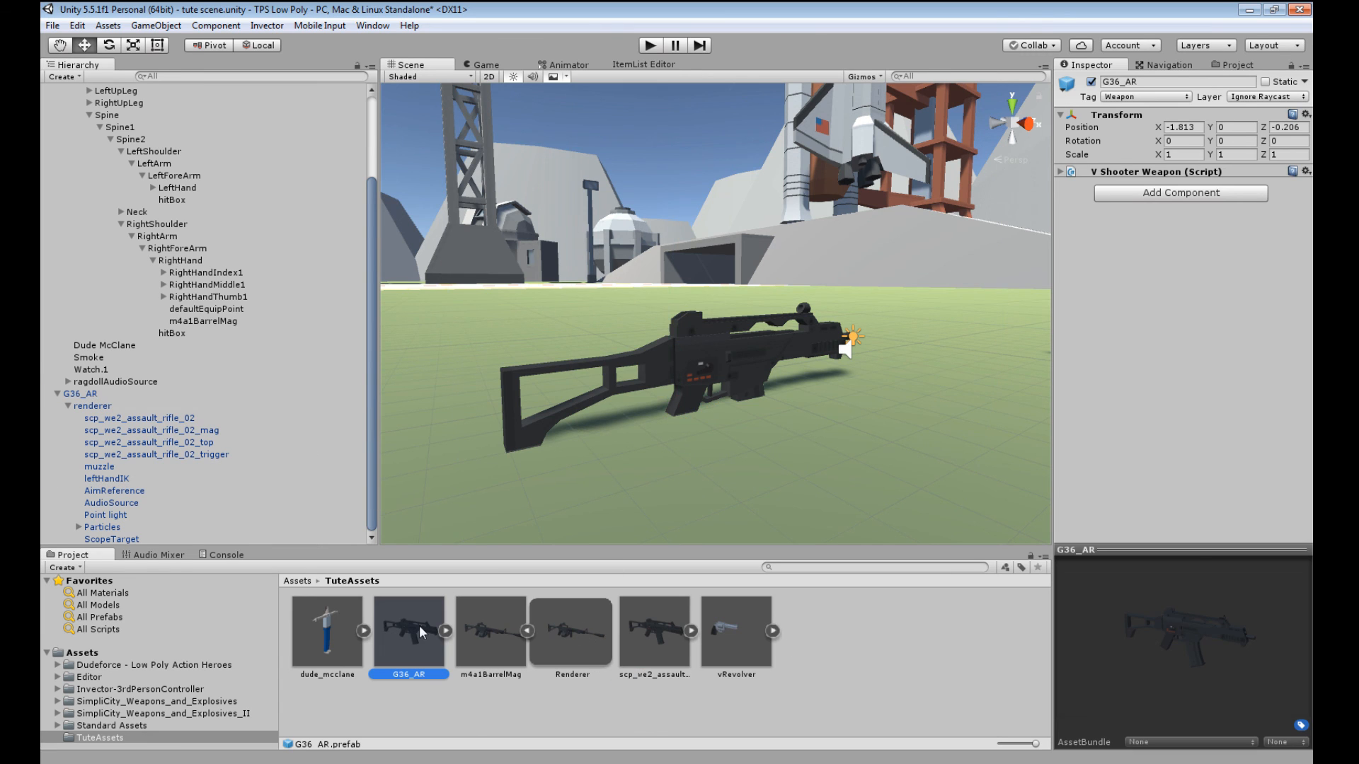
left_click_drag(1168, 635, 1218, 639)
- Open the item list from the Item Manager of vThirdPersonShooter
scroll(124, 382, "up", 3)
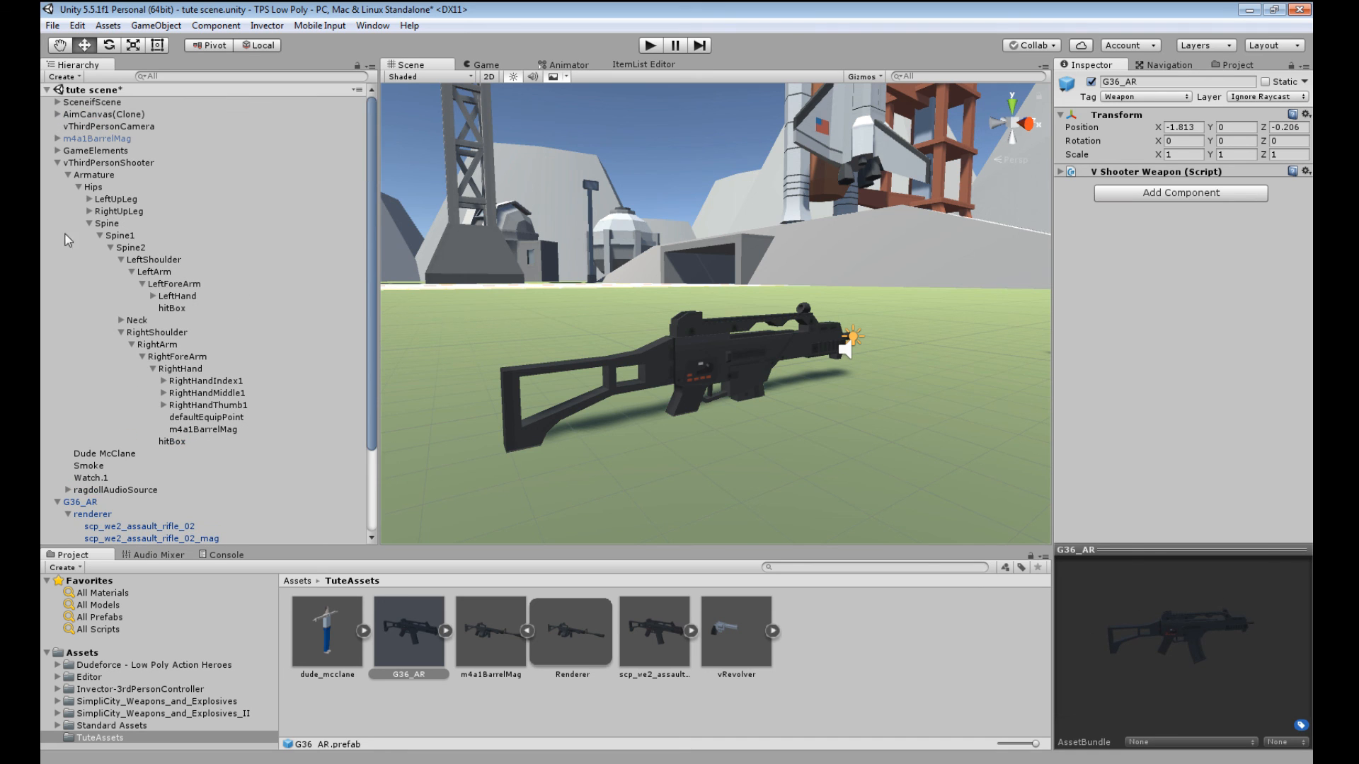
left_click(56, 503)
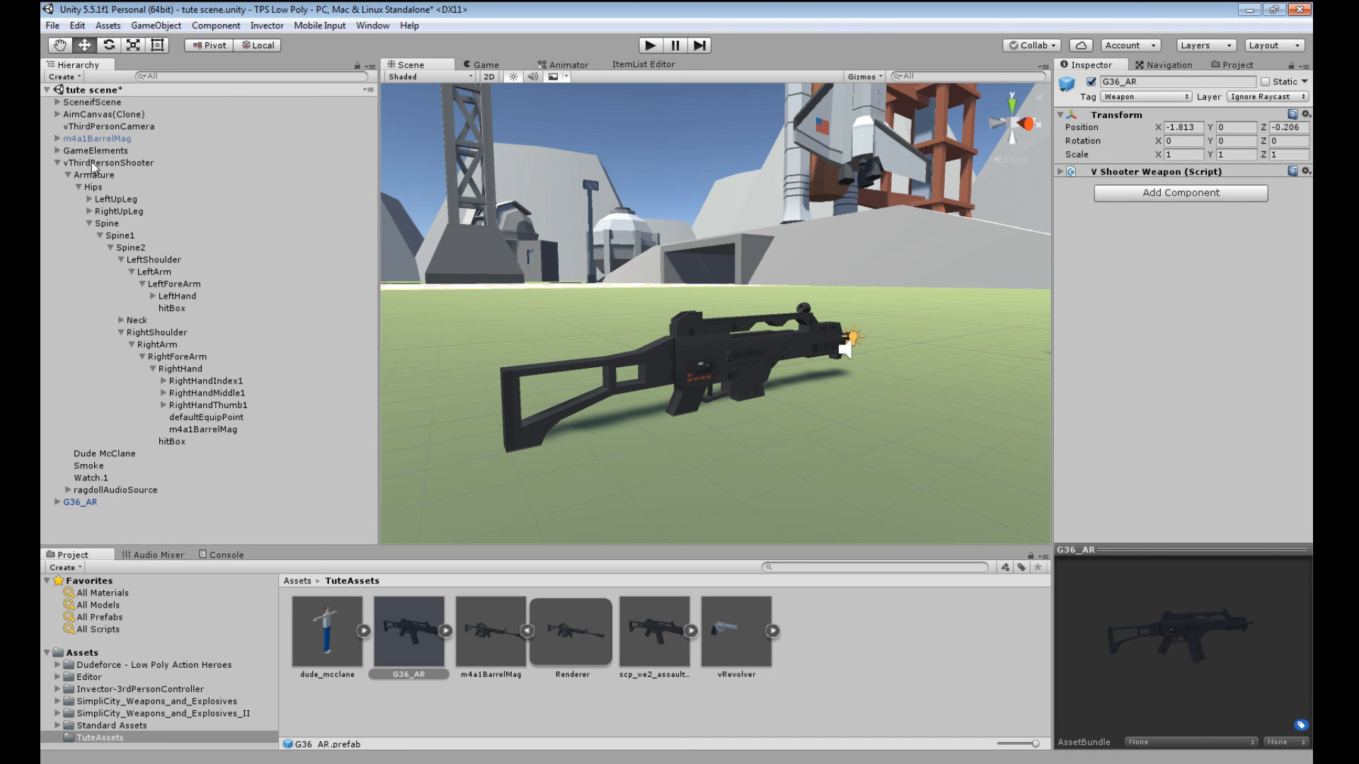
left_click(93, 164)
left_click(1061, 344)
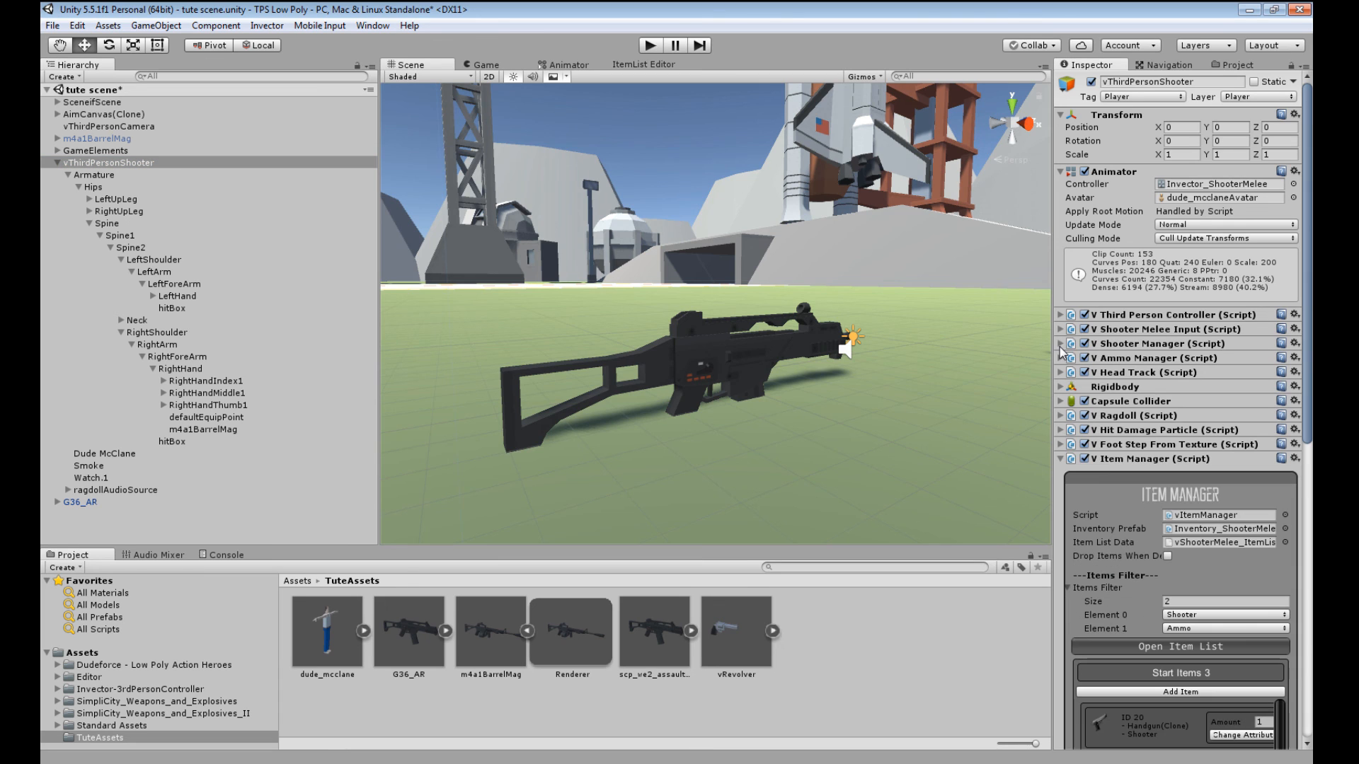
scroll(1126, 491, "down", 5)
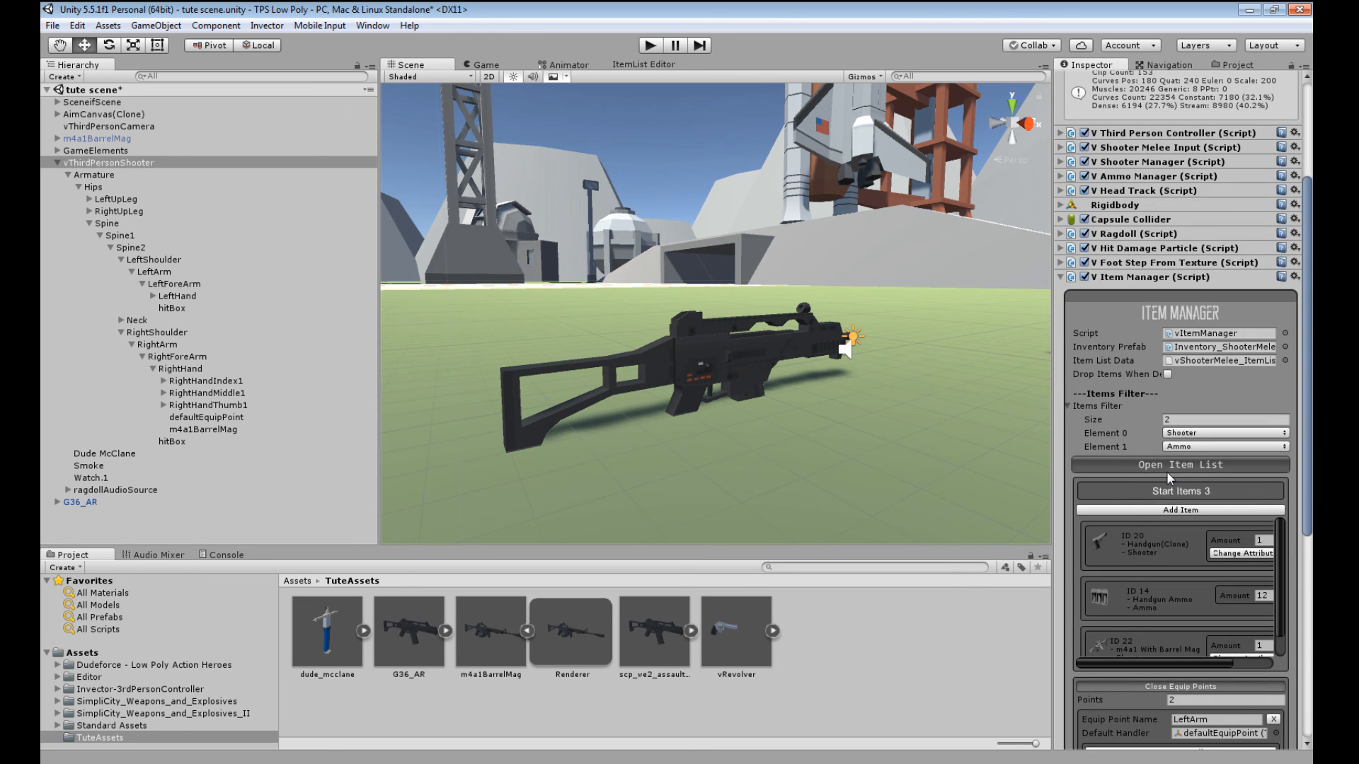
left_click(1175, 467)
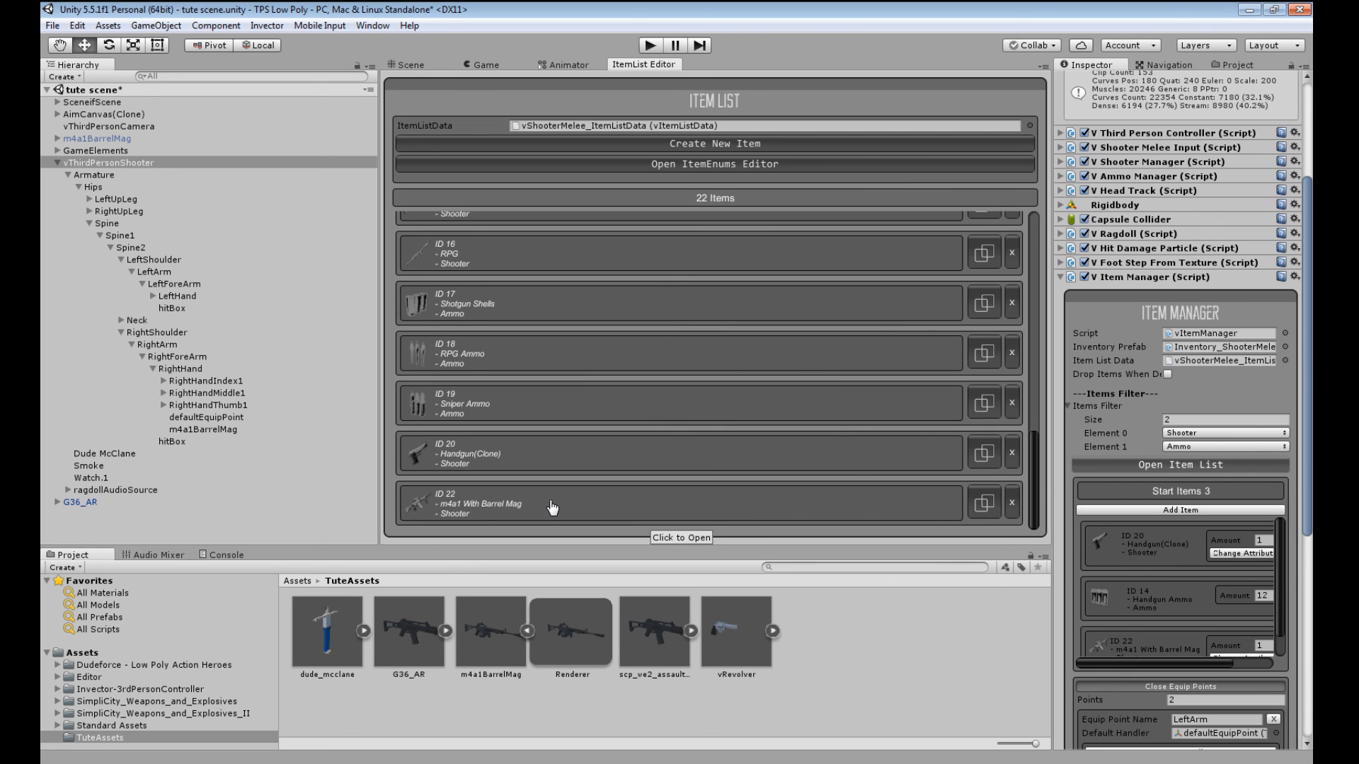
- Duplicate the Assault Rifle item (ID 11) in the item list and locate its copy
left_click(553, 507)
left_click(520, 330)
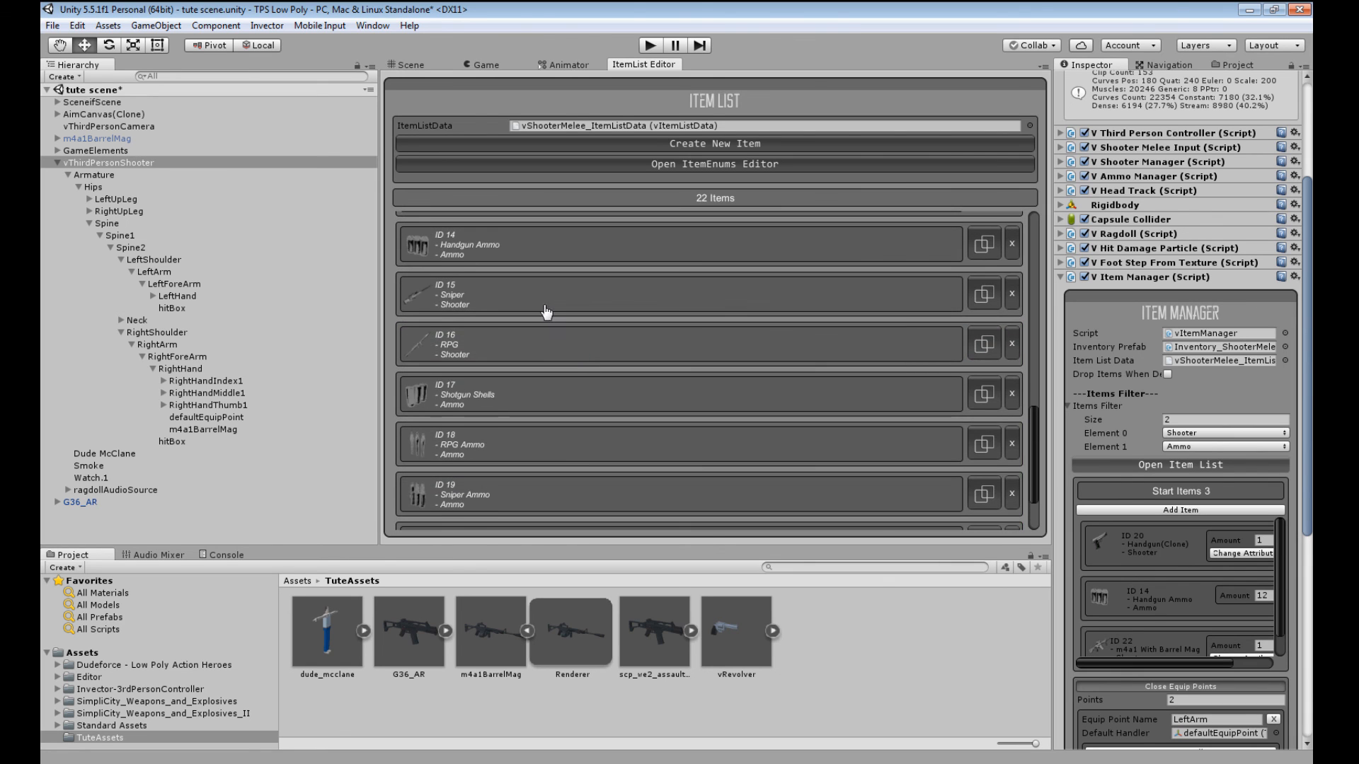
scroll(545, 308, "up", 5)
left_click(564, 283)
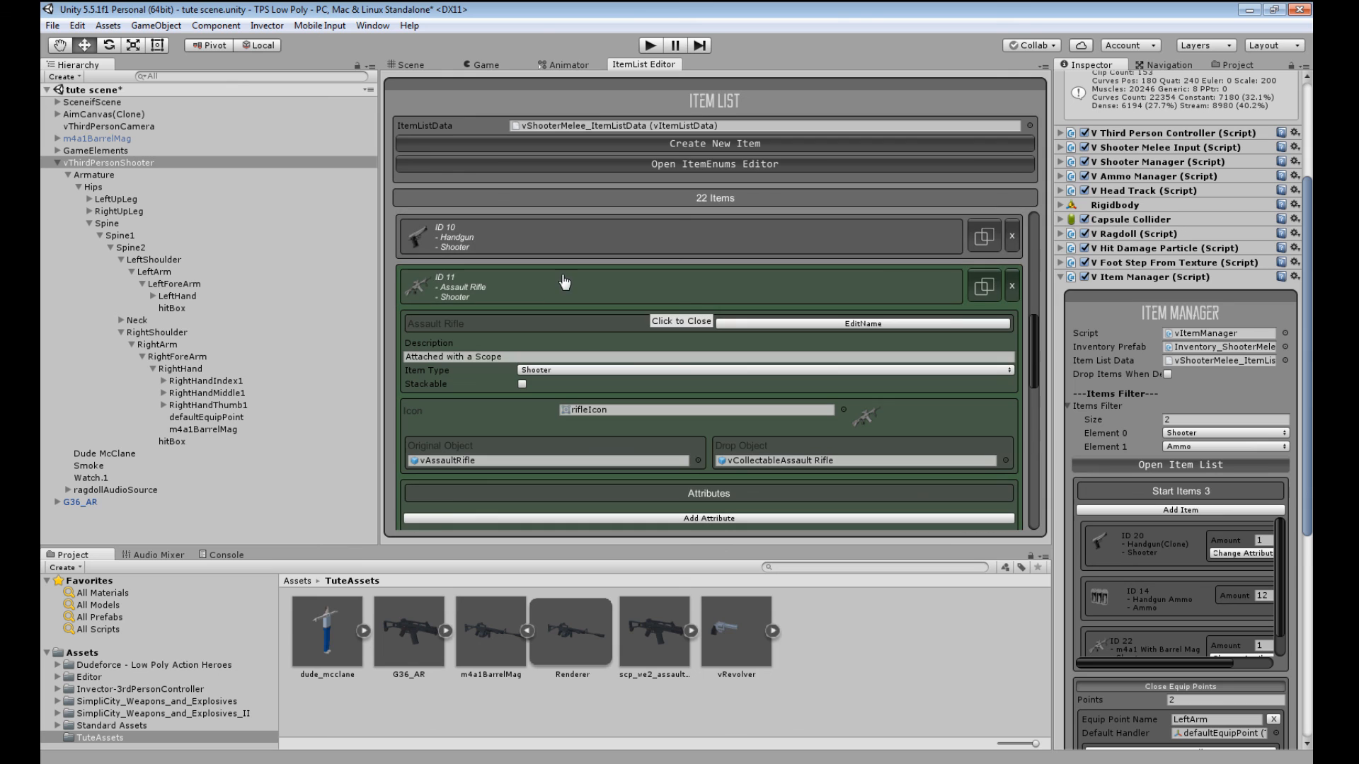
left_click(983, 287)
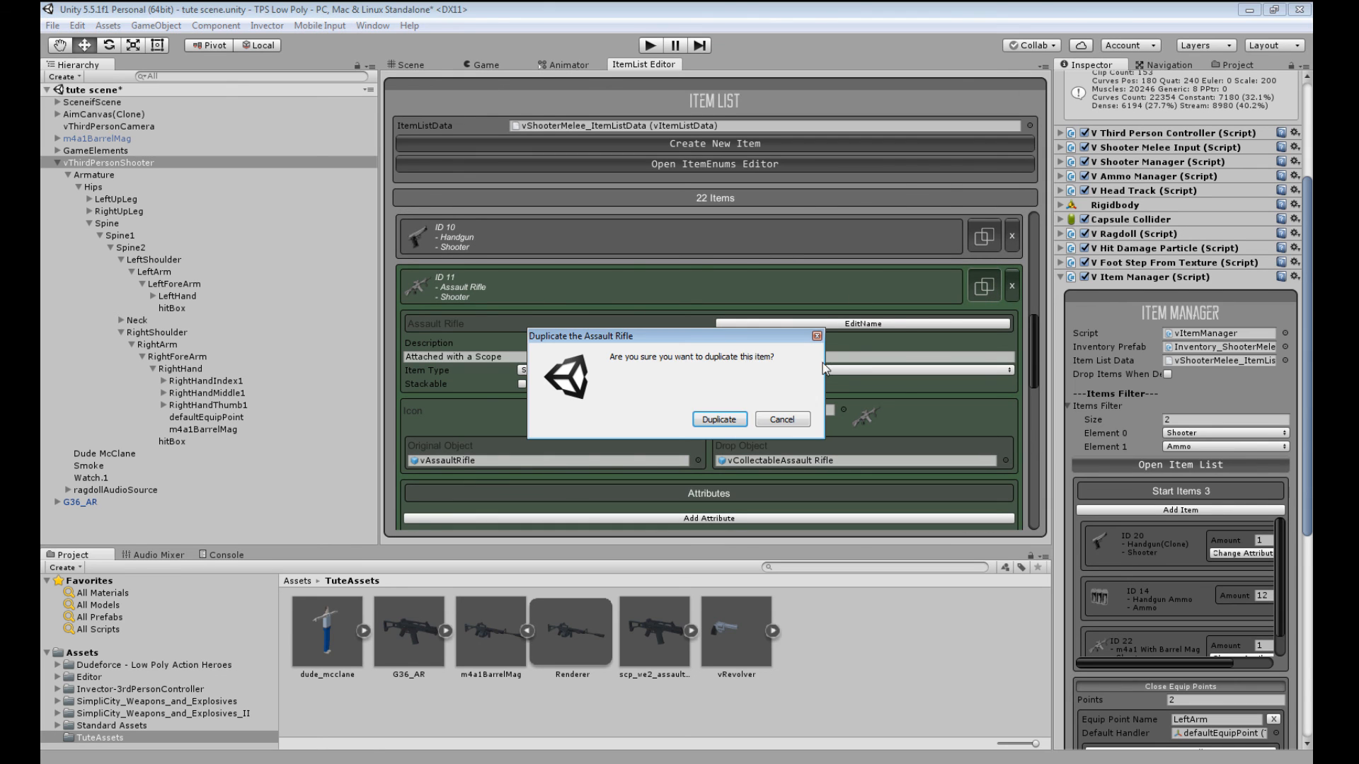
left_click(718, 421)
left_click(645, 287)
scroll(699, 382, "down", 5)
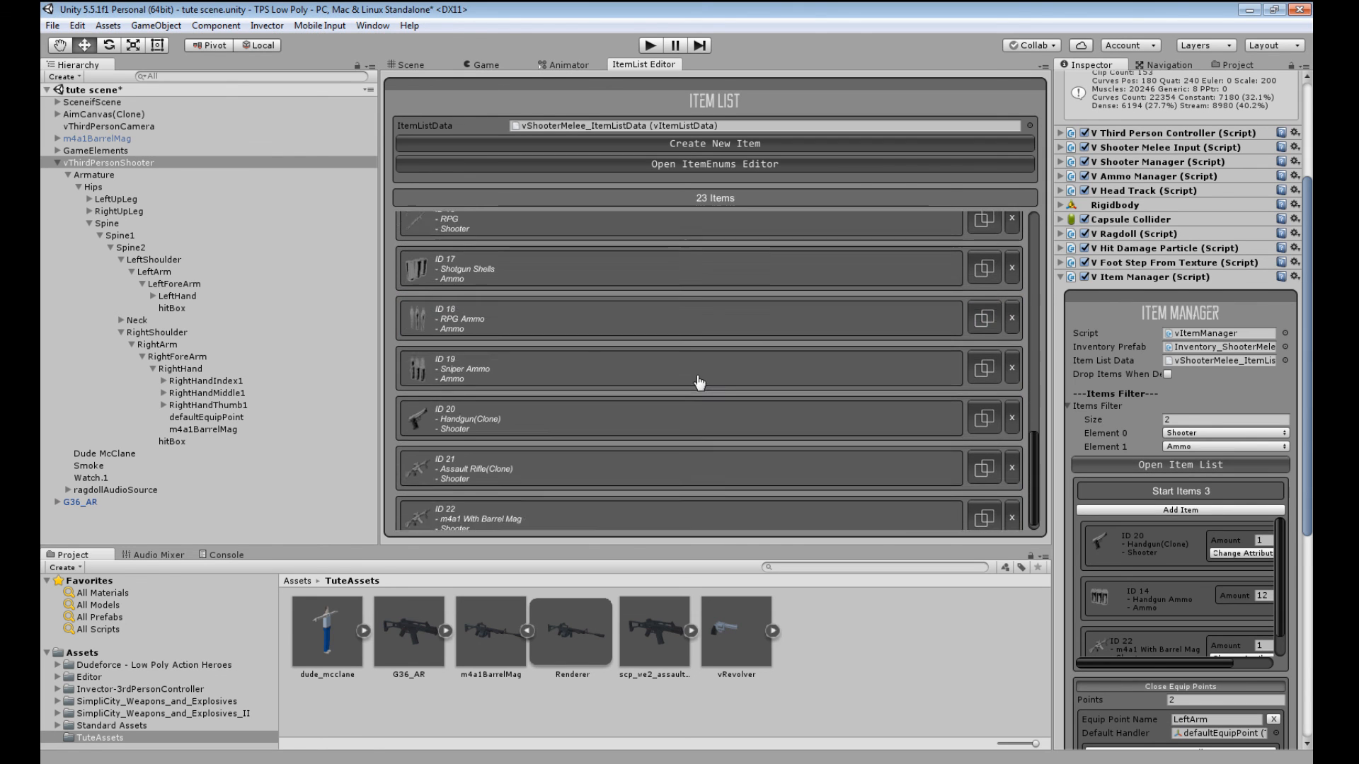
scroll(699, 382, "down", 1)
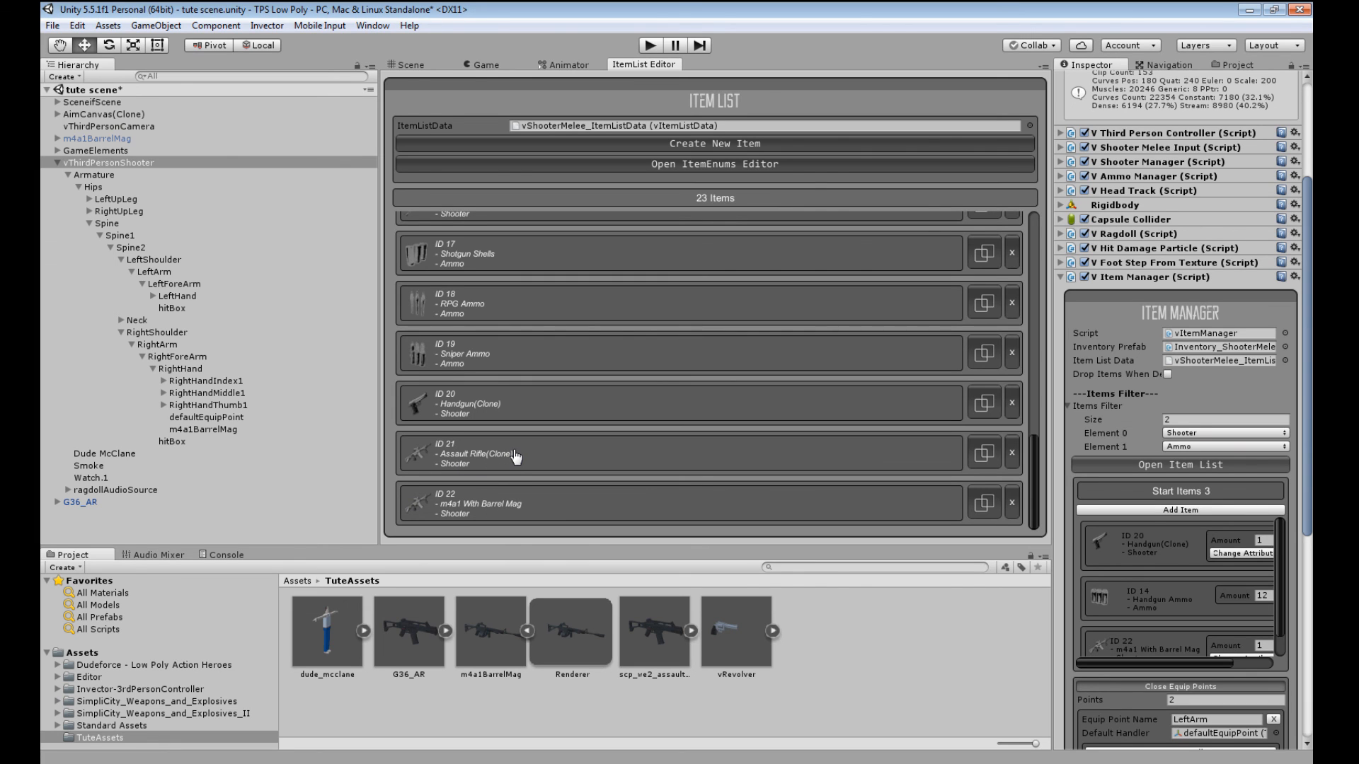
- Rename the cloned Assault Rifle item (ID 21) as G36
left_click(516, 456)
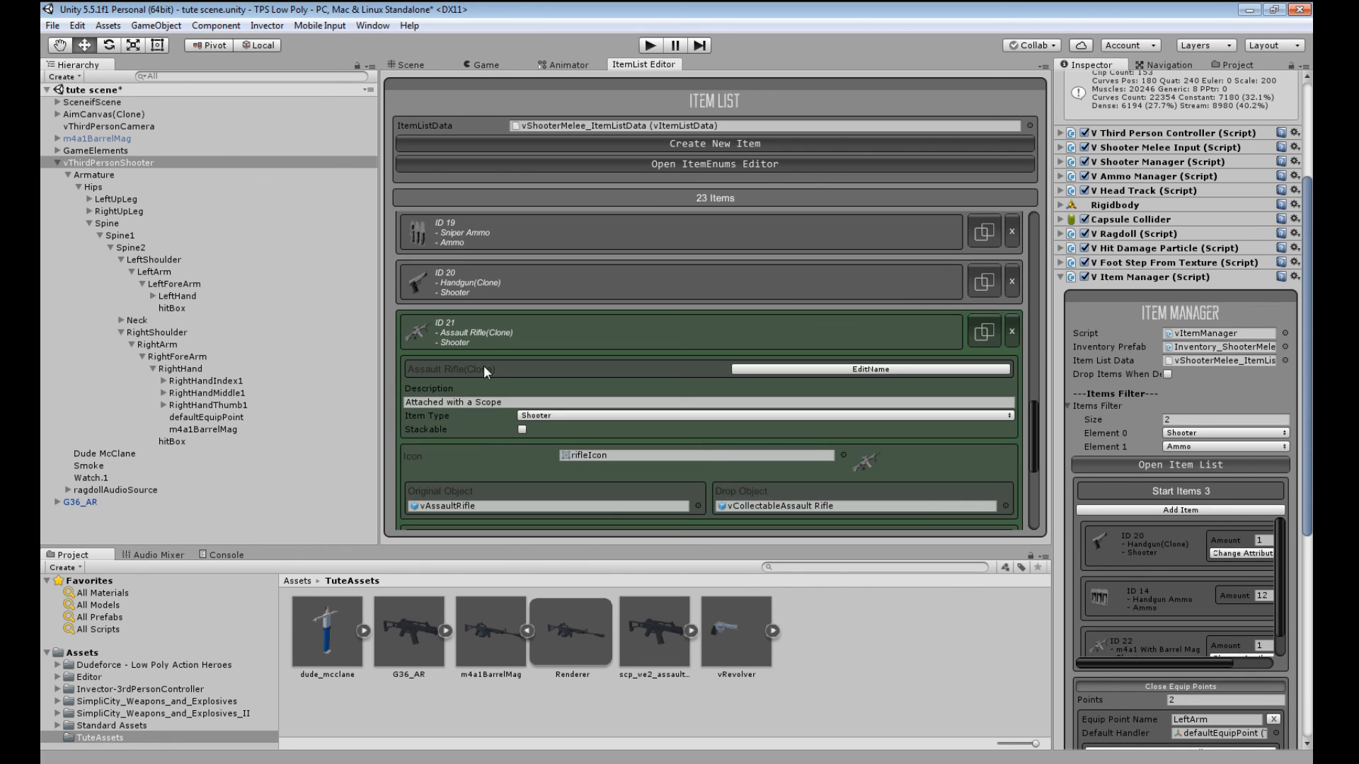
scroll(488, 372, "down", 1)
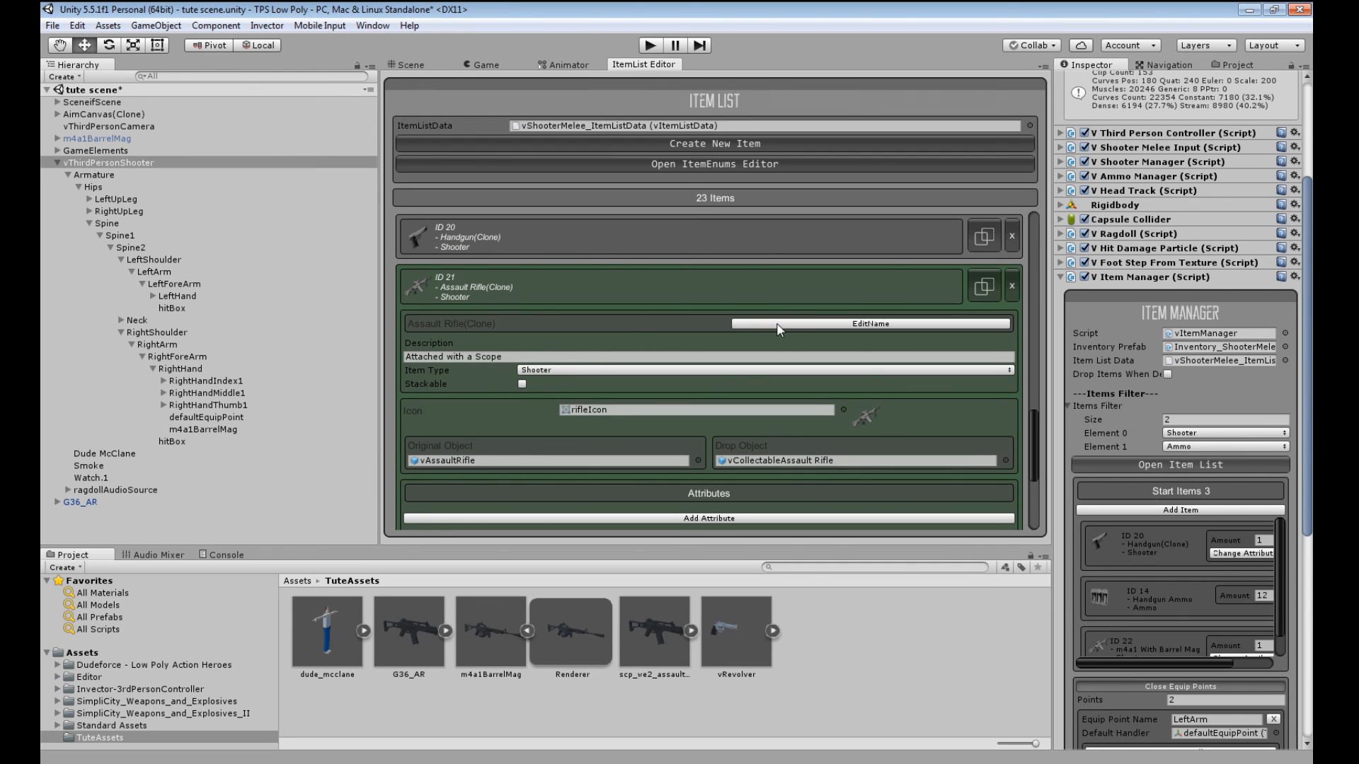
left_click(778, 327)
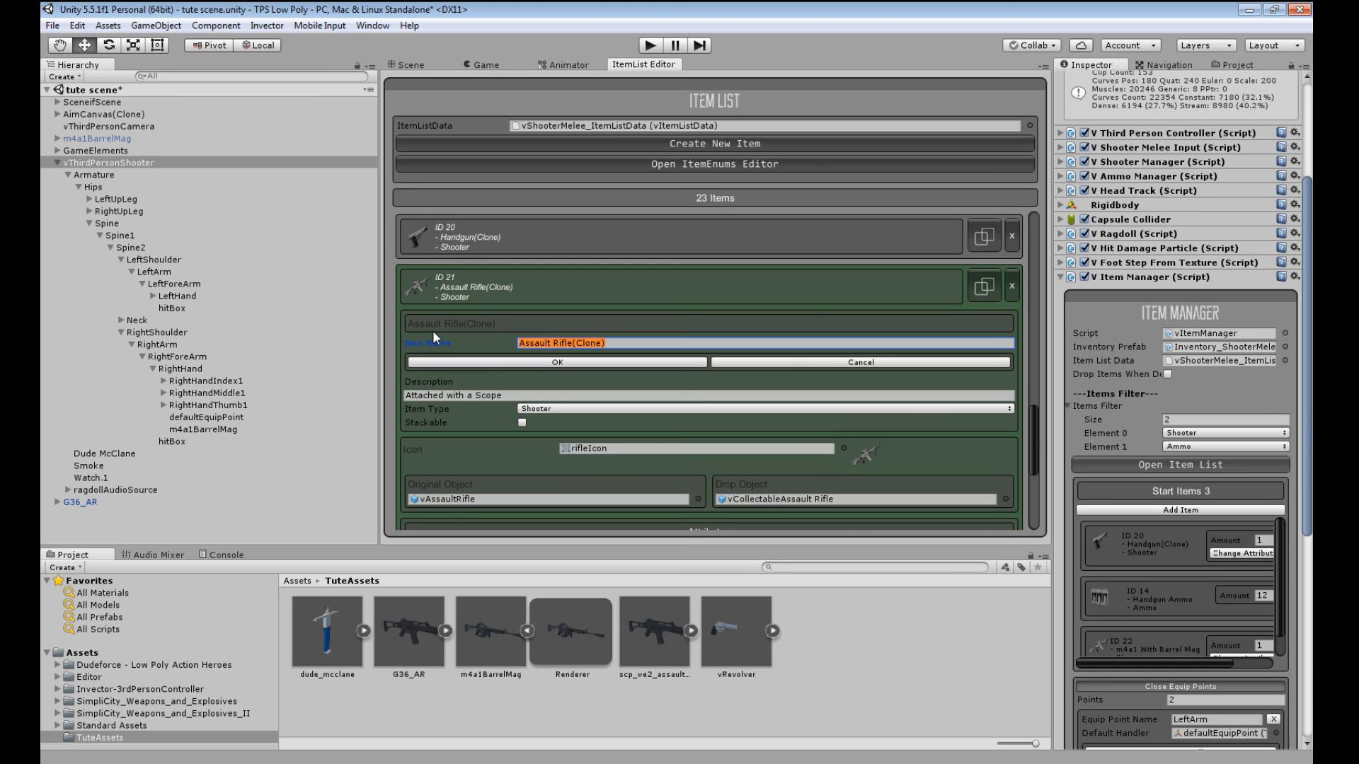
type("G")
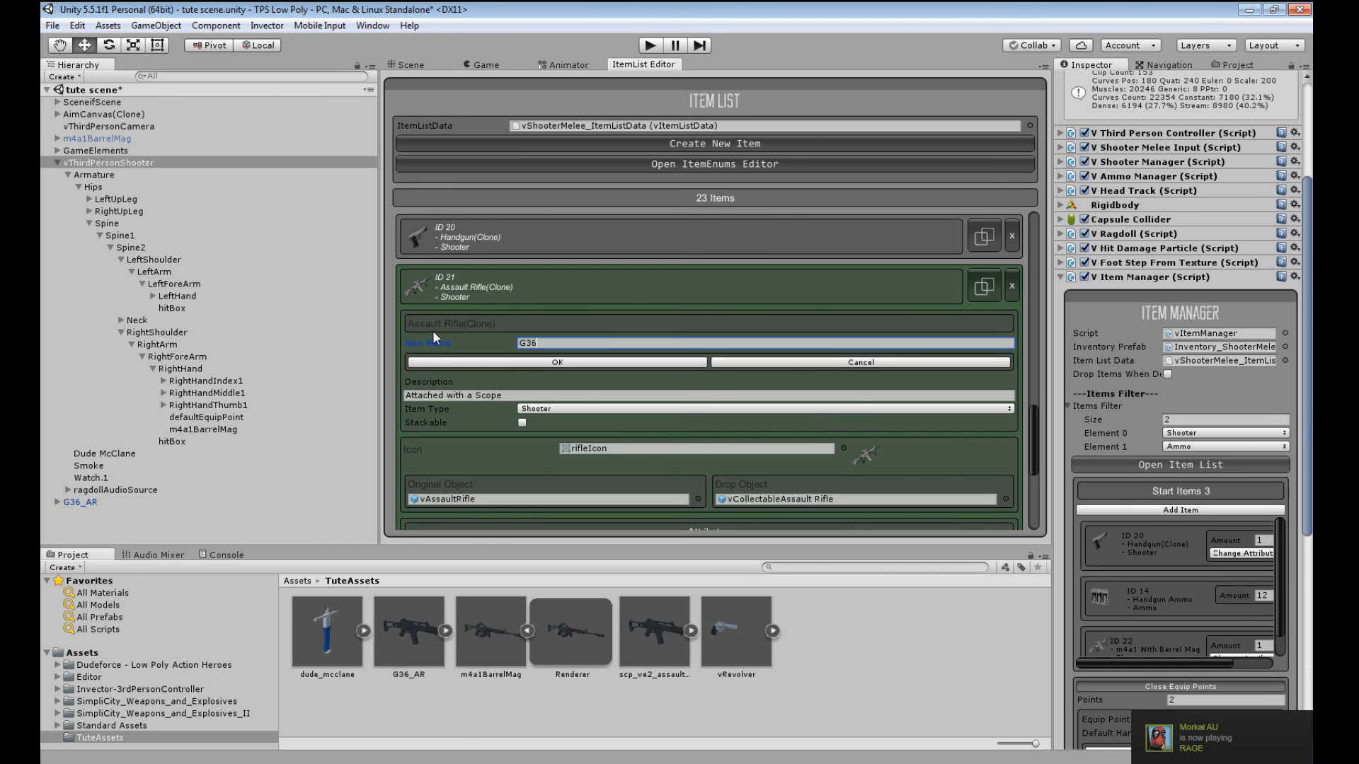
type("36")
left_click(498, 362)
- Change the G36 item's description to "Attached with a Iron Sights"
left_click(532, 357)
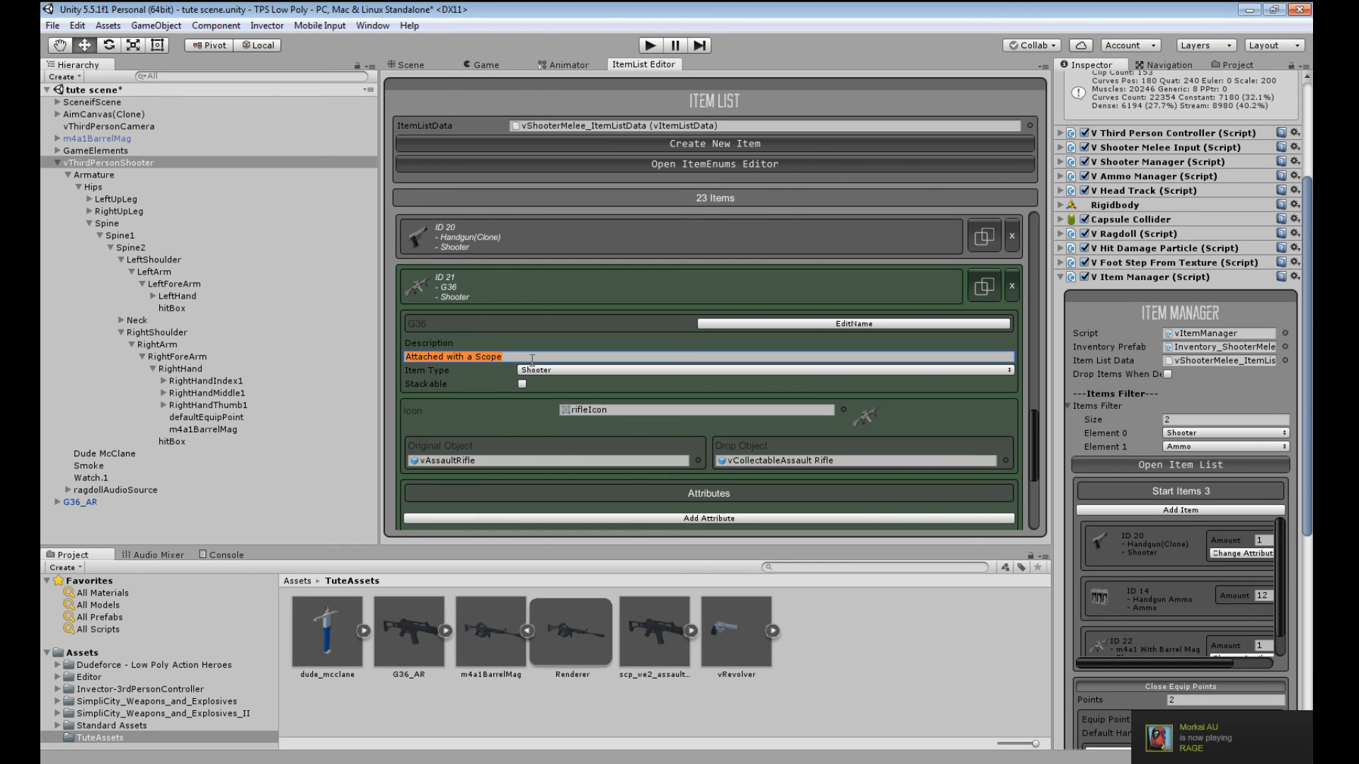
left_click_drag(527, 358, 479, 363)
key("BackSpace")
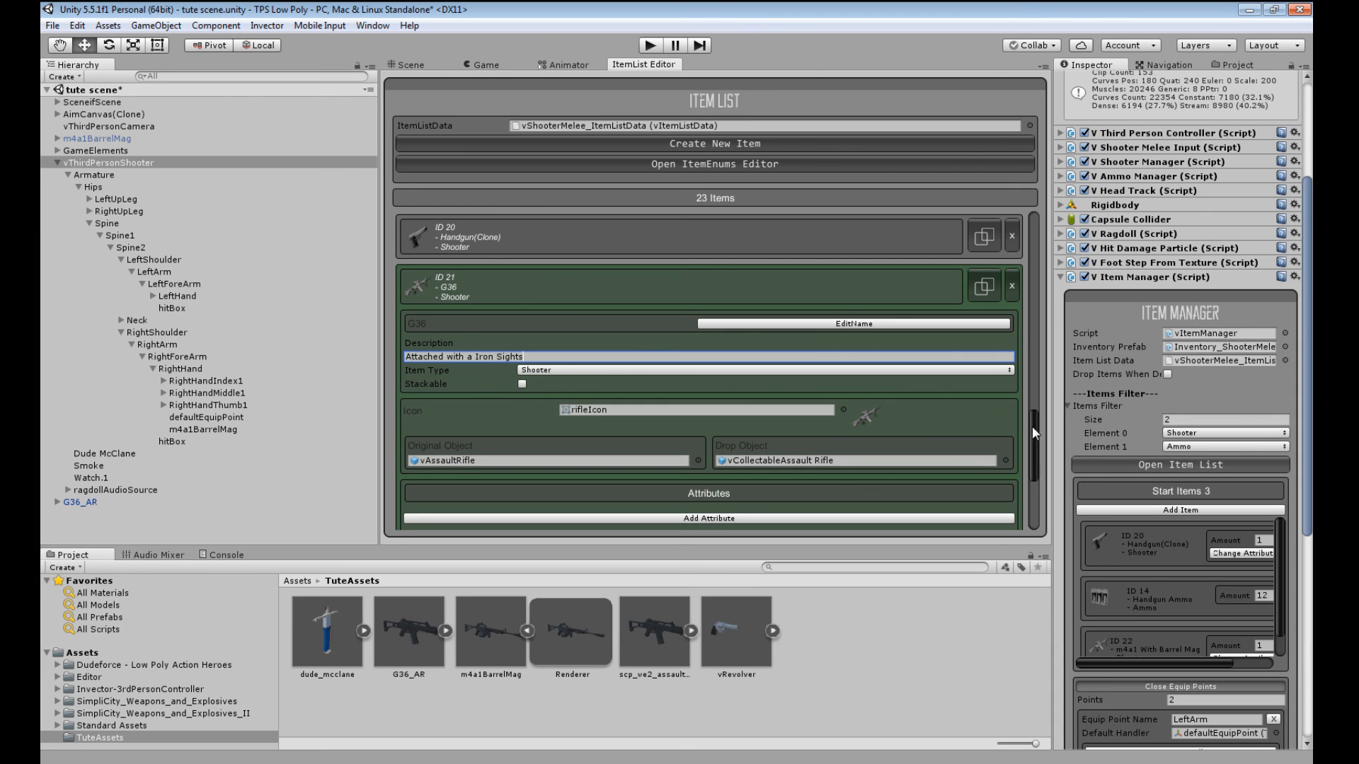
- Assign the G36_AR prefab as the item's Original Object and set its AmmoCount to 30
left_click_drag(1037, 434, 1035, 462)
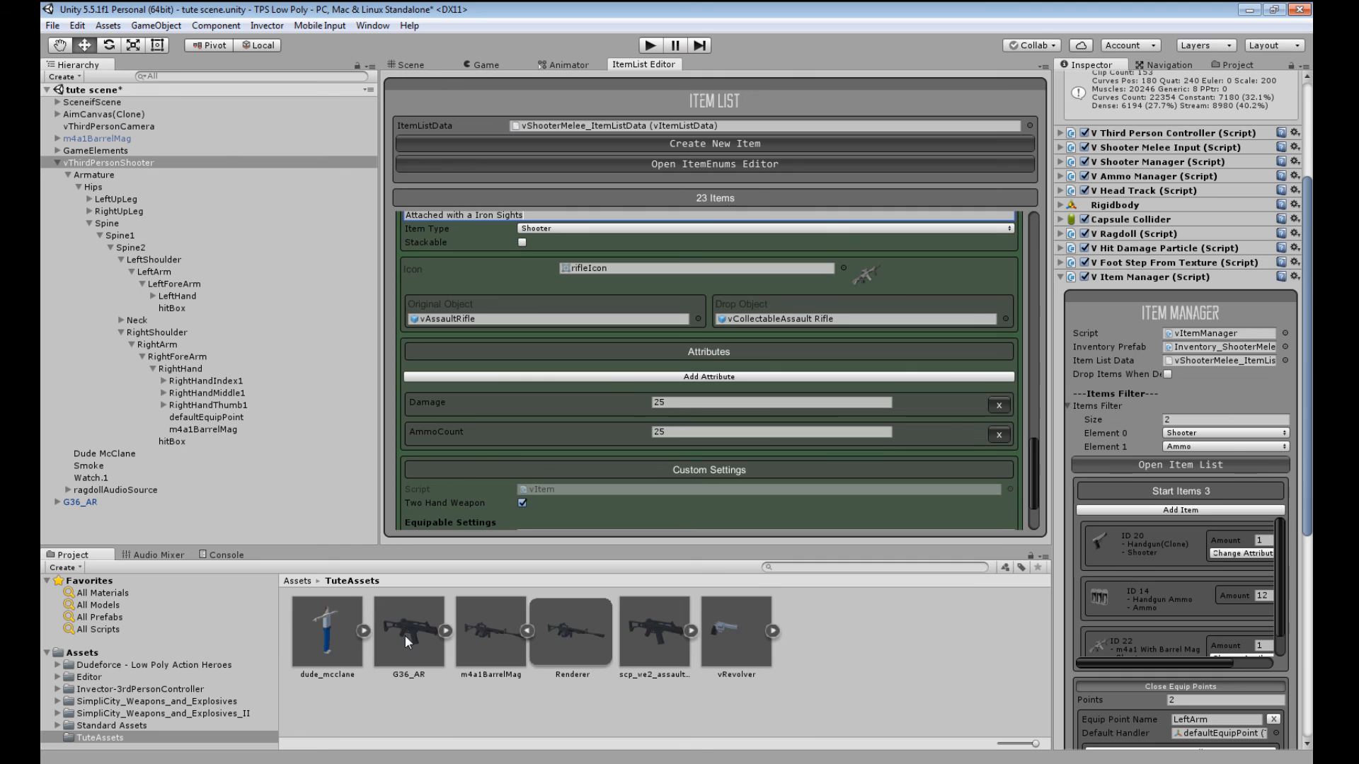
left_click_drag(405, 641, 462, 312)
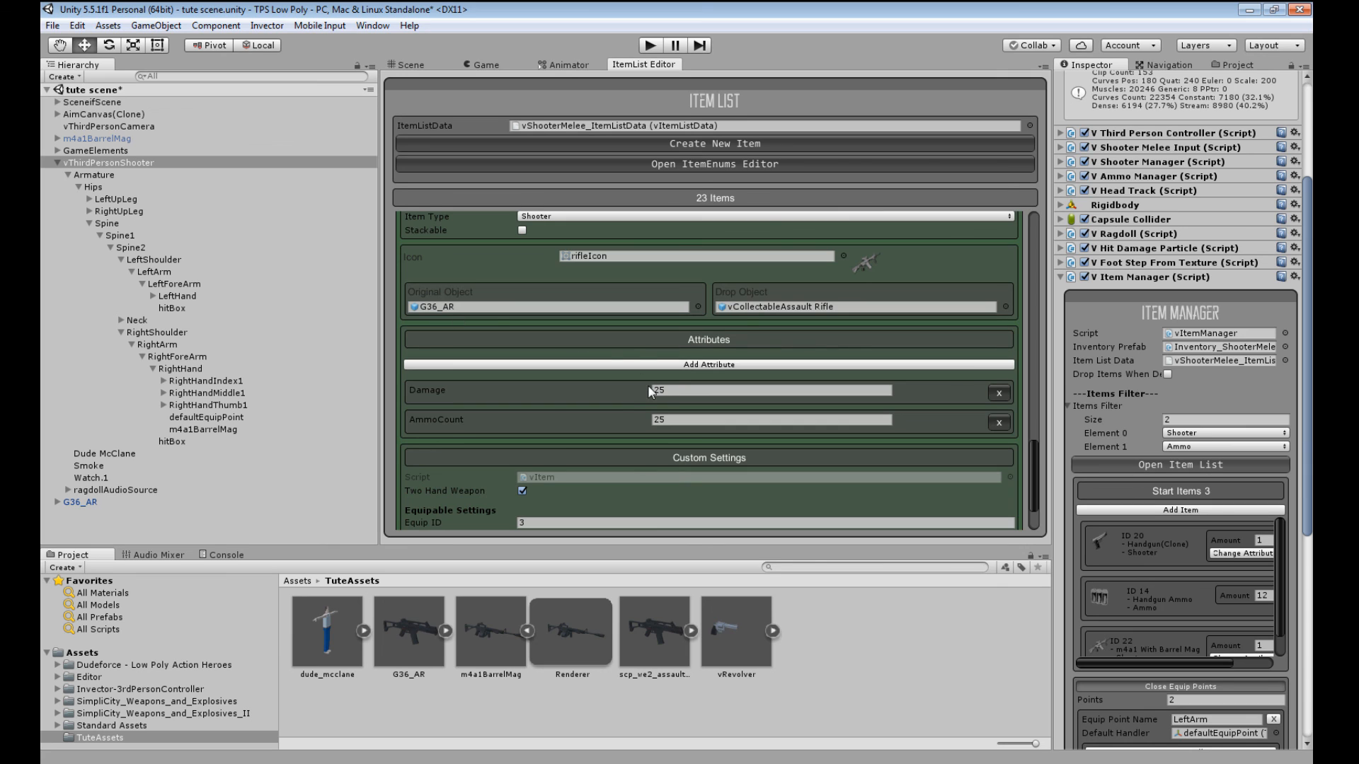
left_click(669, 420)
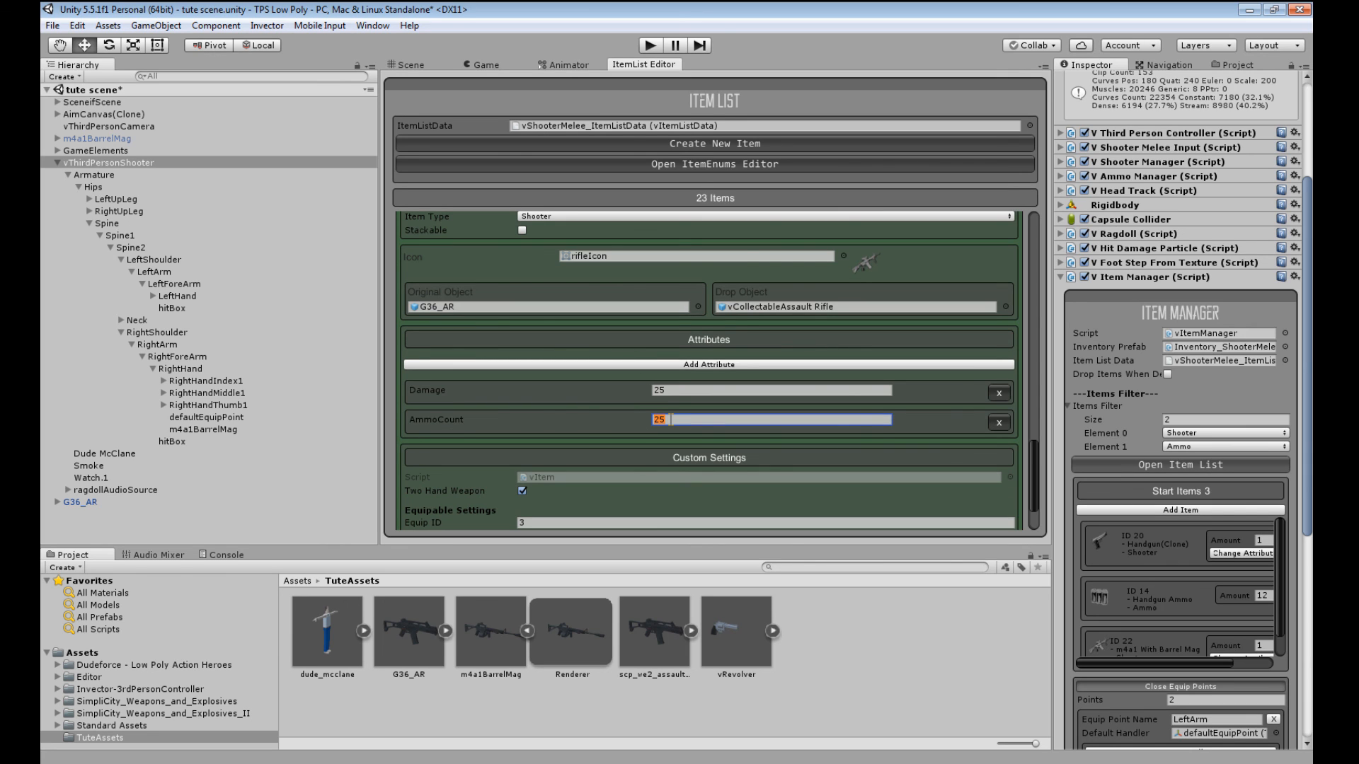
type("30")
- Set the G36 item's Custom Equip Point to G36_AR and collapse the item
scroll(768, 416, "down", 3)
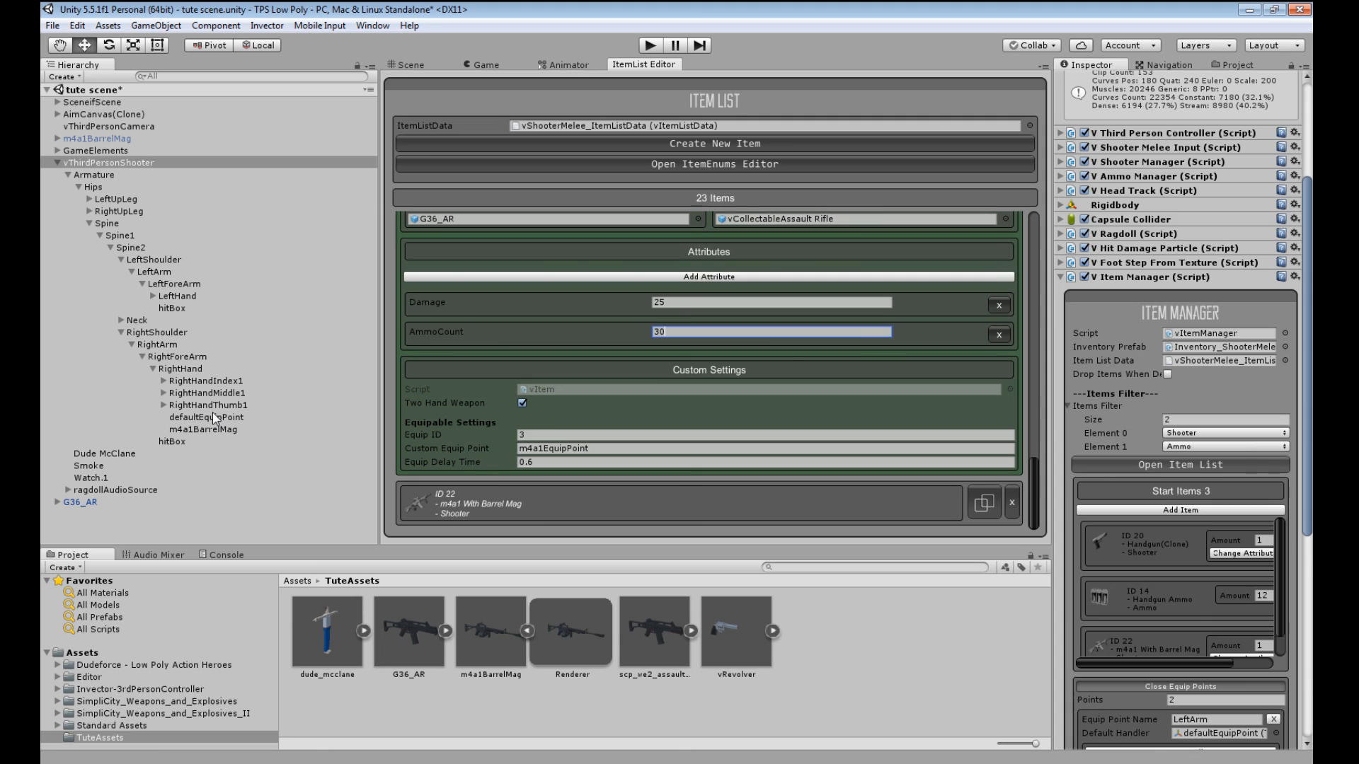
left_click(570, 448)
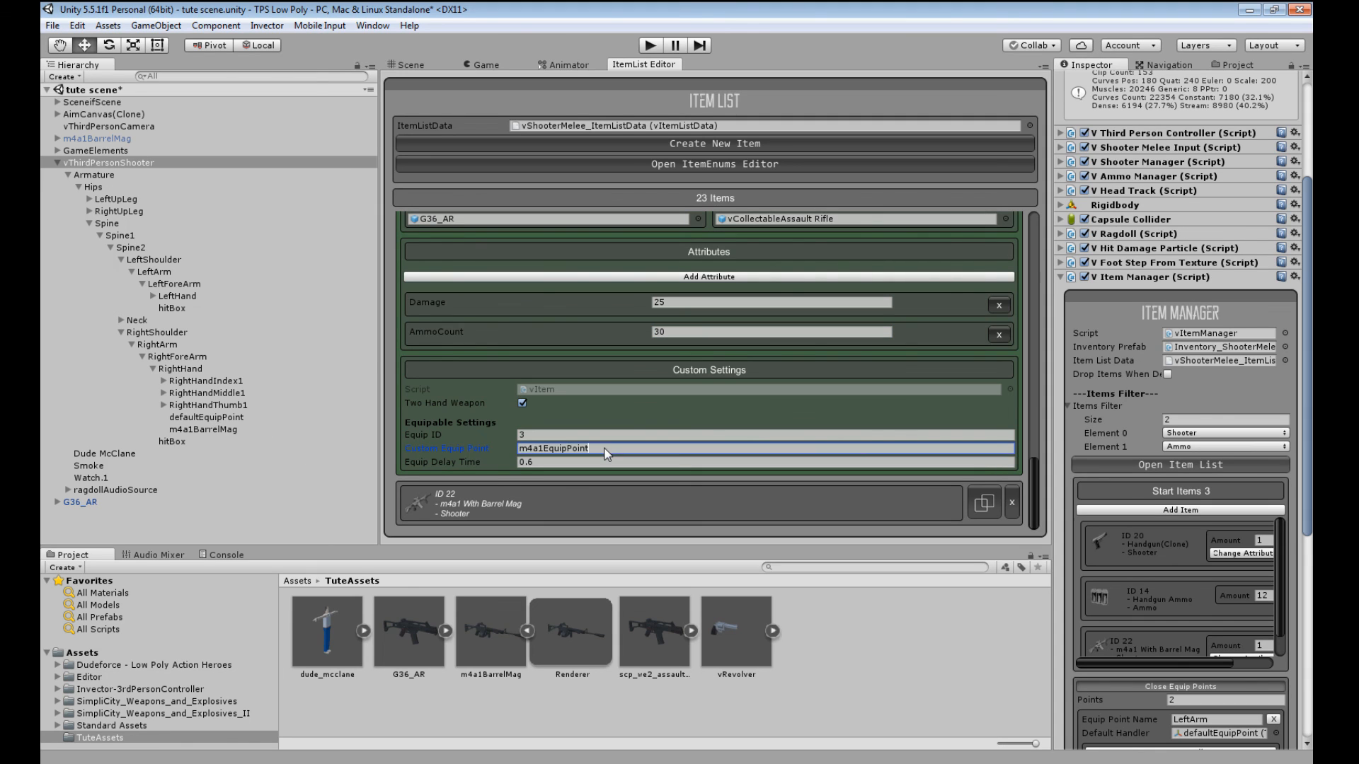
left_click_drag(544, 450, 590, 450)
type("BarrelMag")
double_click(560, 448)
type("G36_AR")
scroll(467, 283, "up", 5)
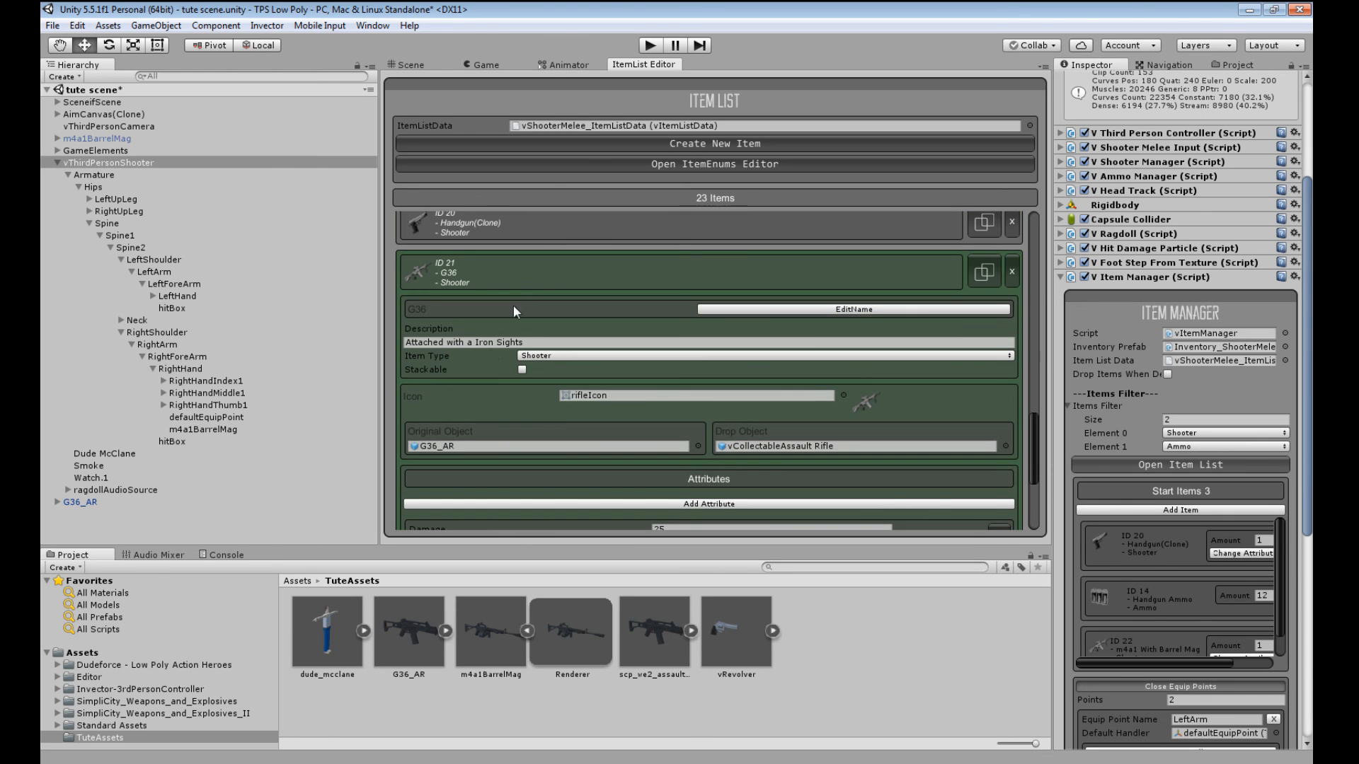
left_click(566, 278)
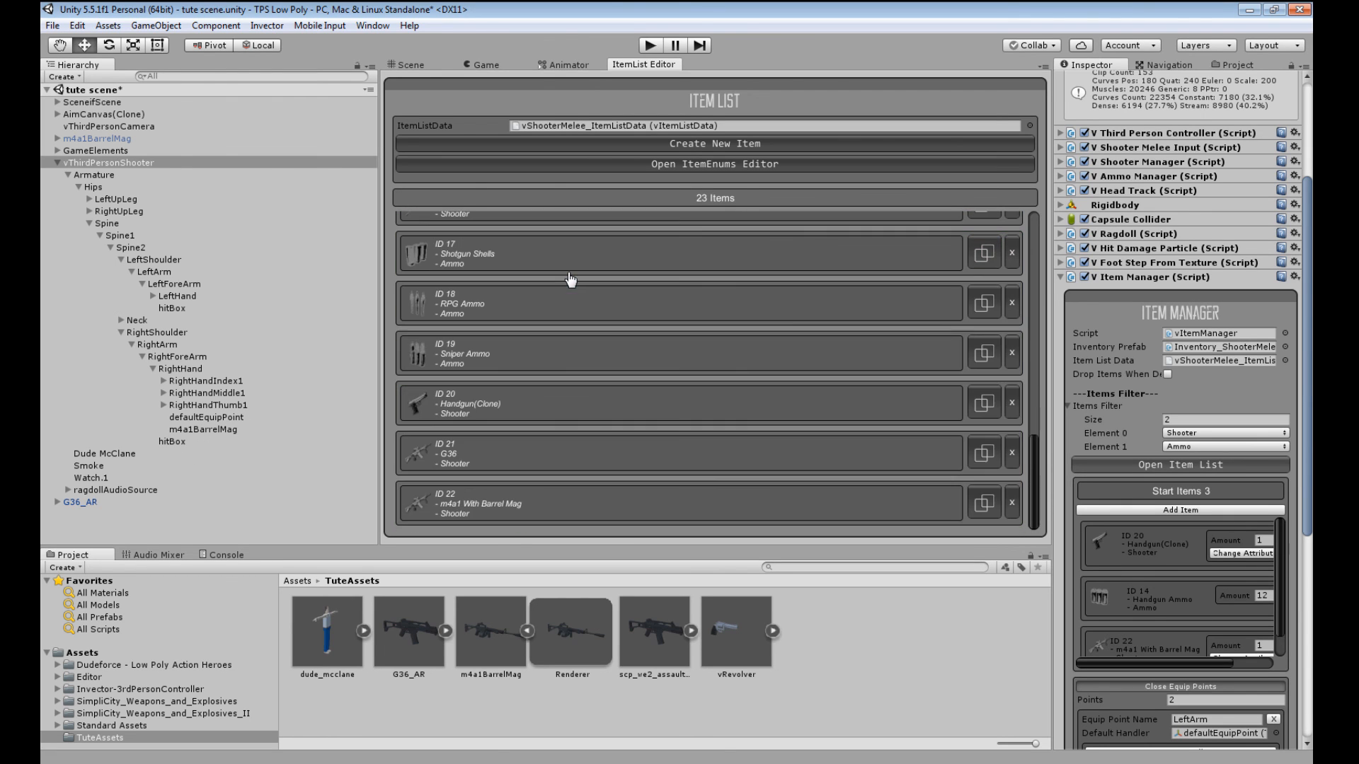
- Create a custom handler named G36_AR for the RightArm equip point in vThirdPersonShooter's Item Manager
left_click(411, 65)
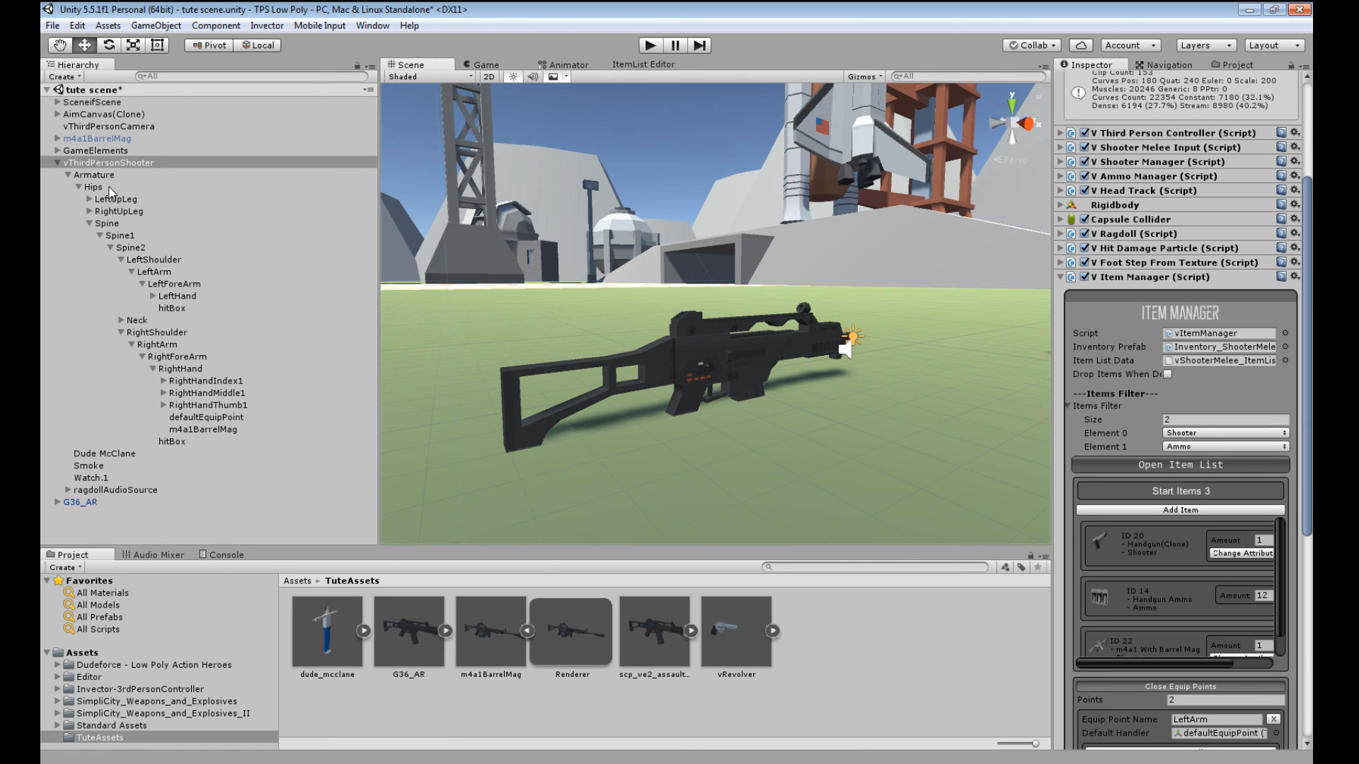
scroll(1246, 580, "down", 6)
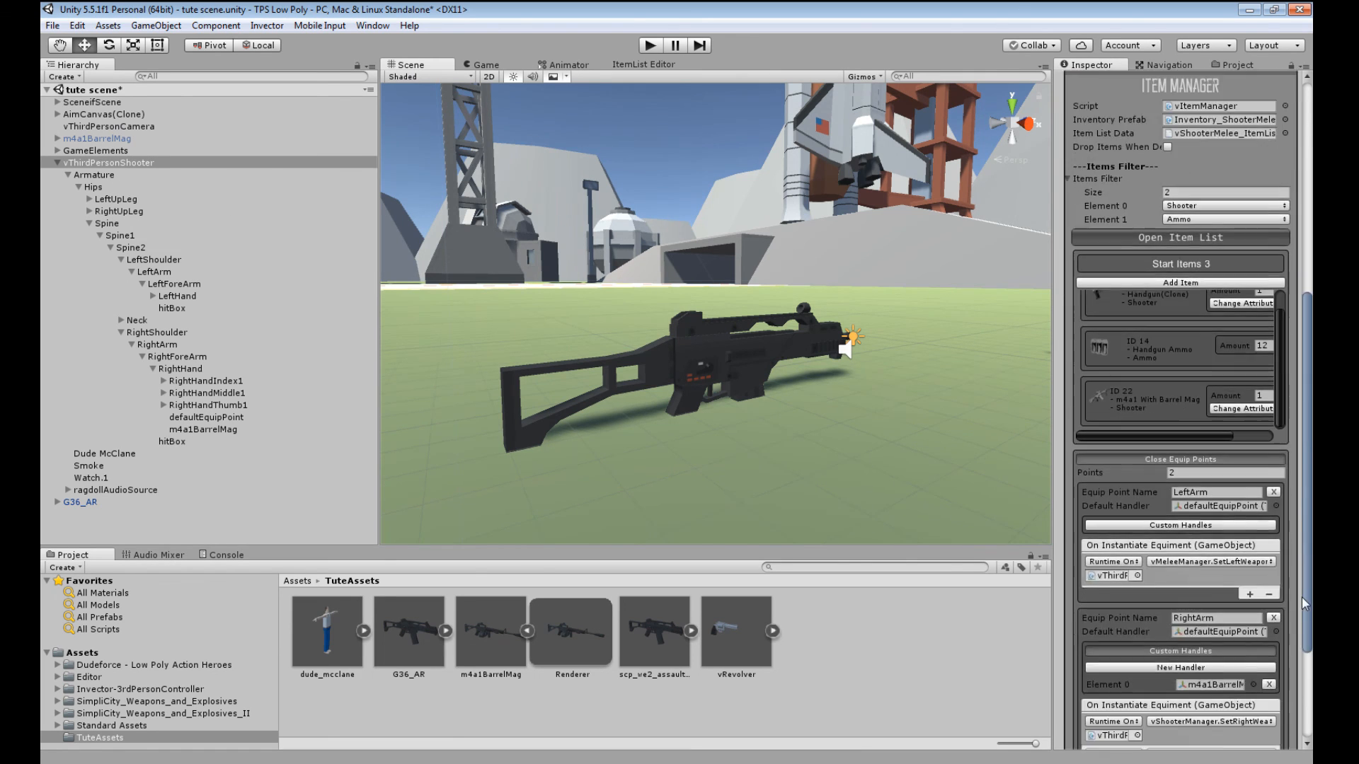
scroll(1255, 626, "down", 1)
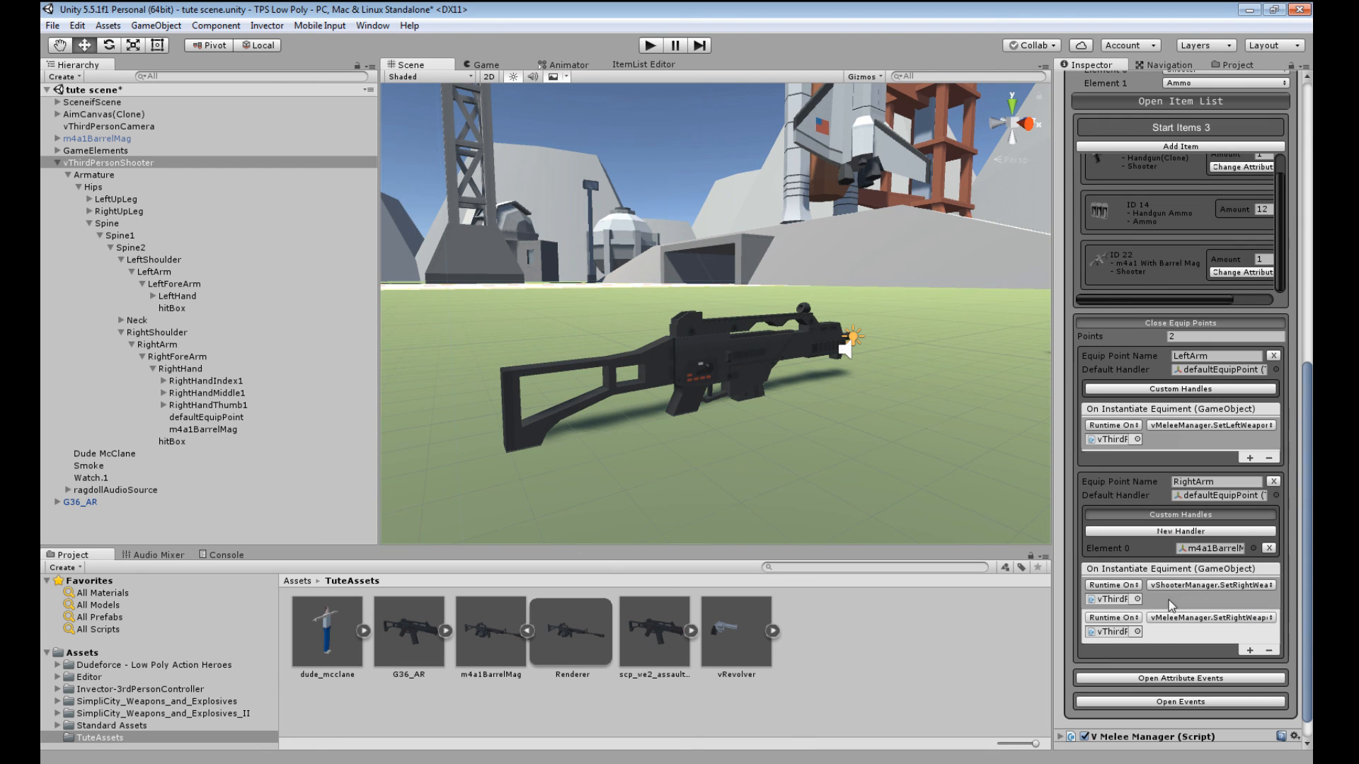
left_click(1194, 532)
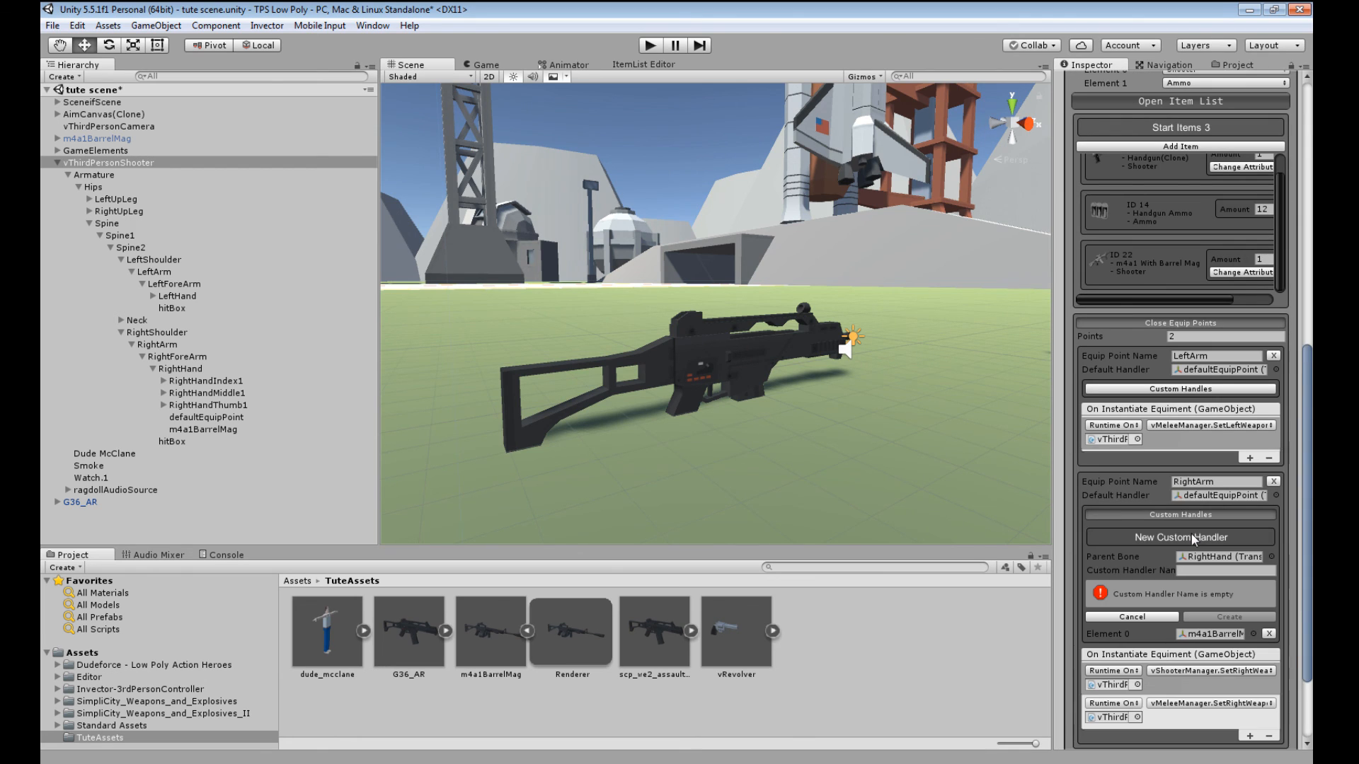
left_click(1201, 571)
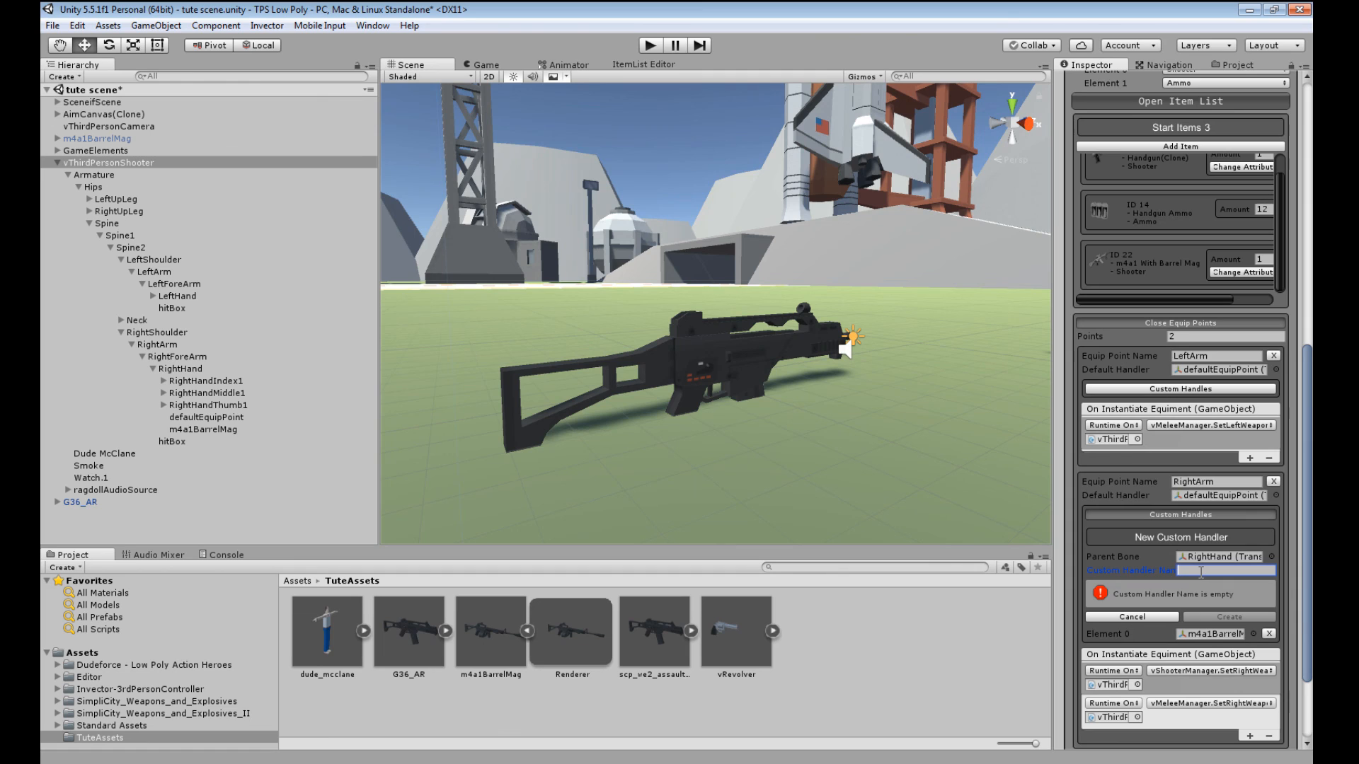
type("G36_AR")
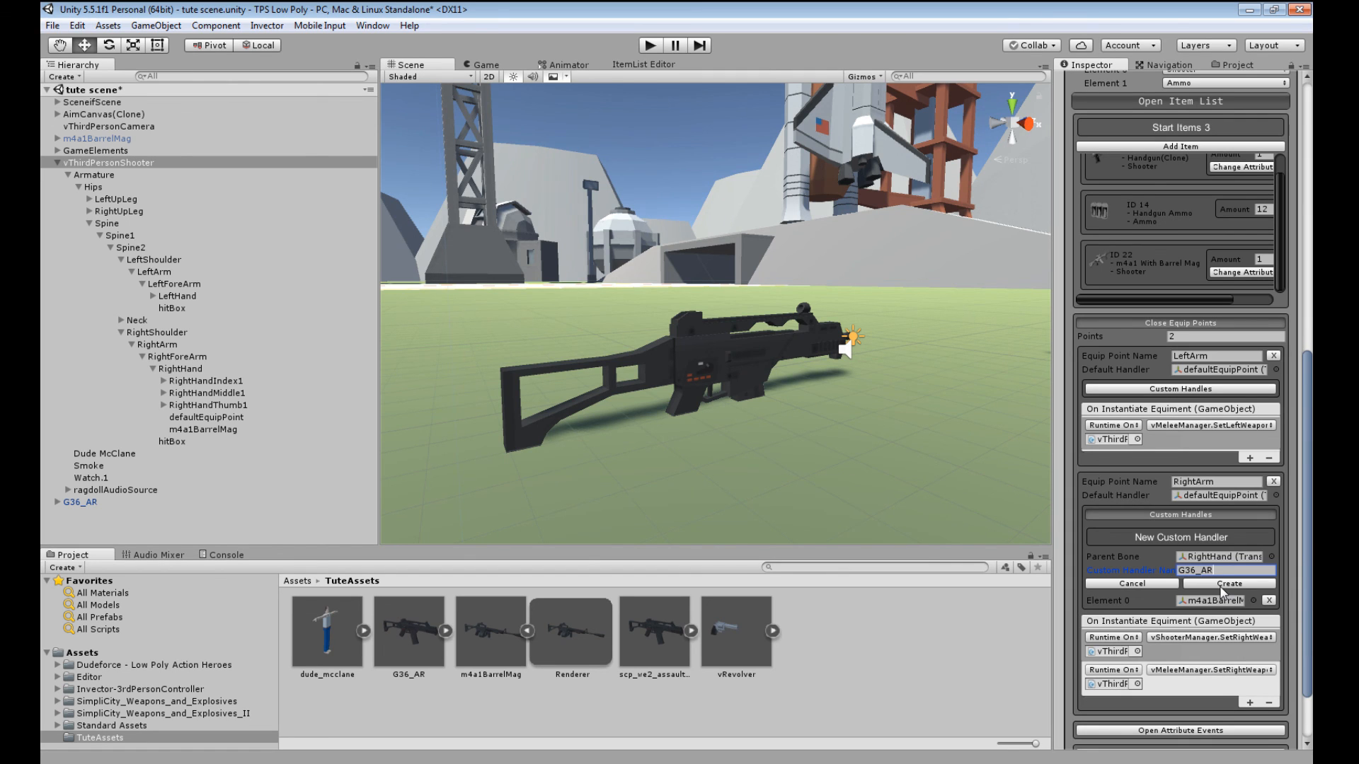
left_click(1221, 586)
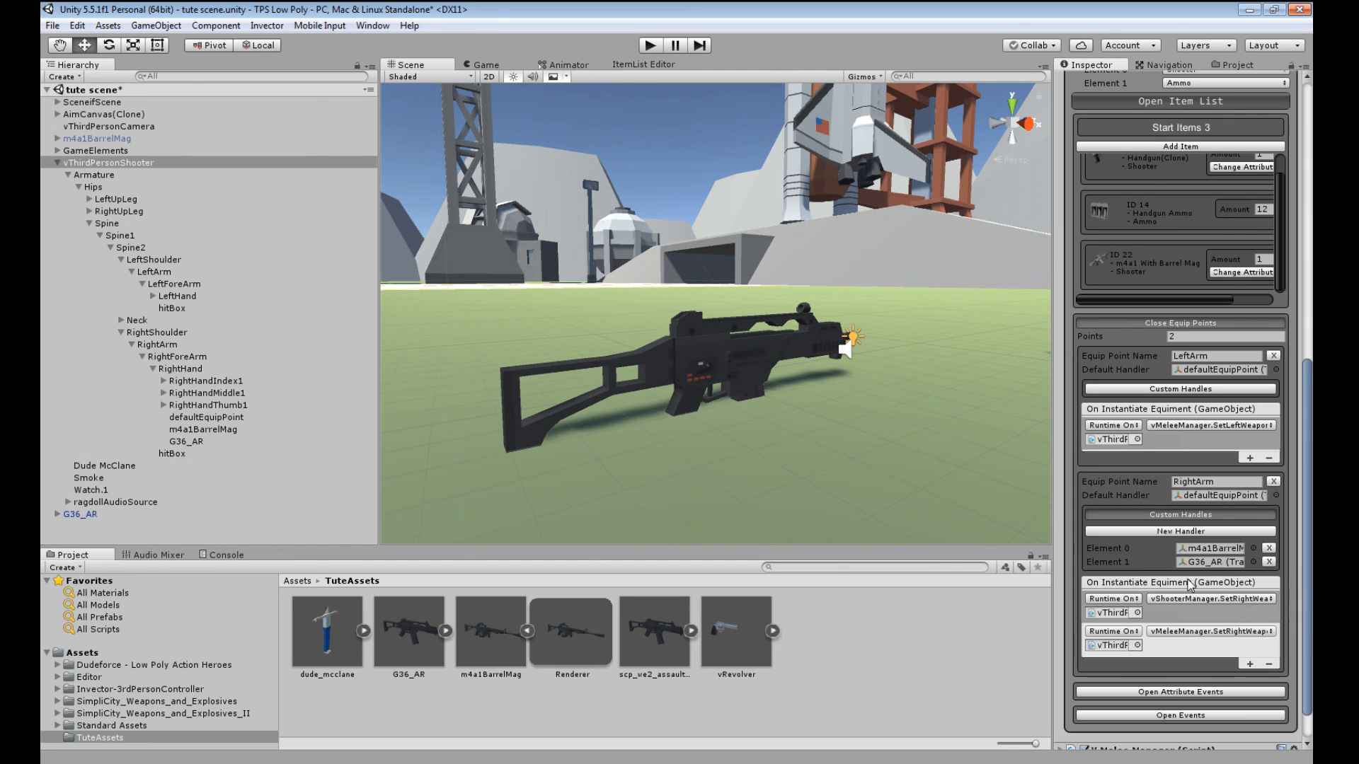
- Copy the m4a1BarrelMag handler's Transform values onto the new G36_AR handler under RightHand
left_click(200, 430)
left_click(1306, 114)
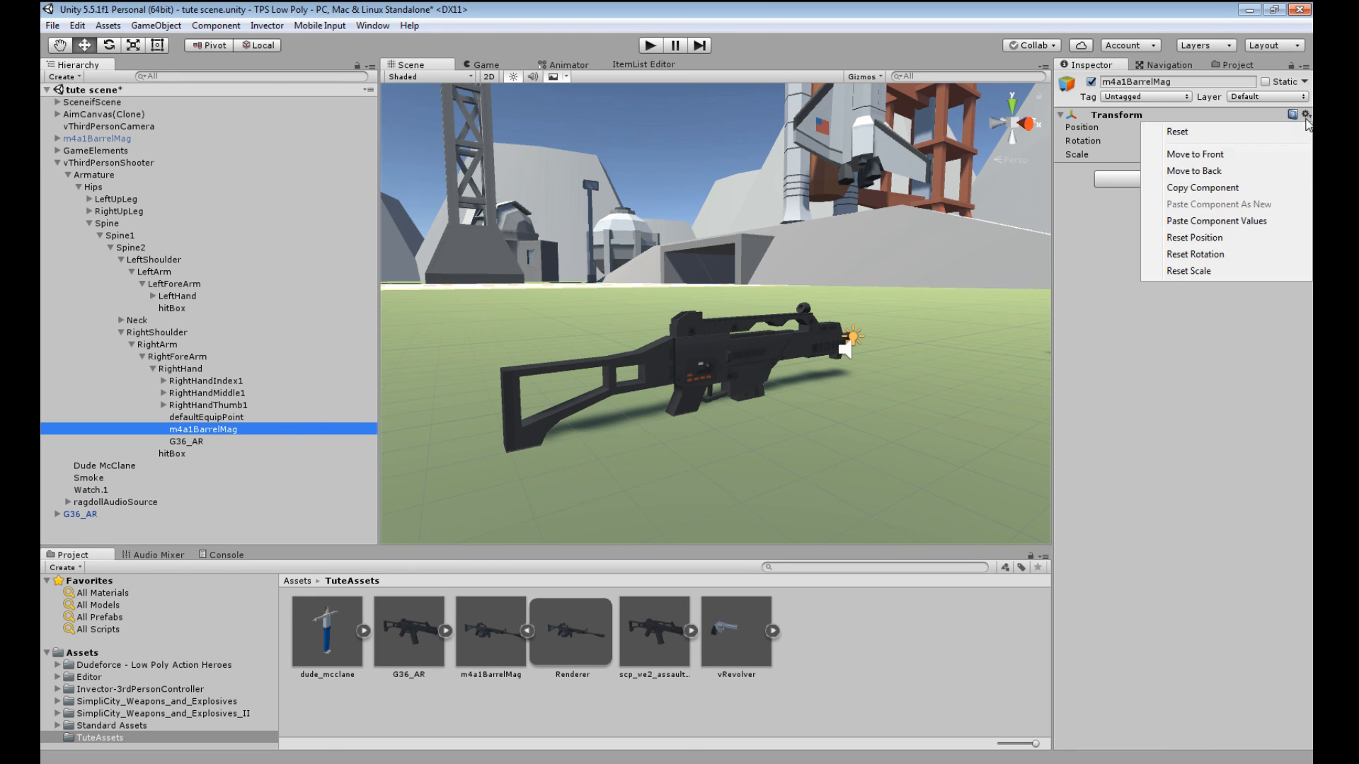
left_click(1189, 192)
left_click(187, 442)
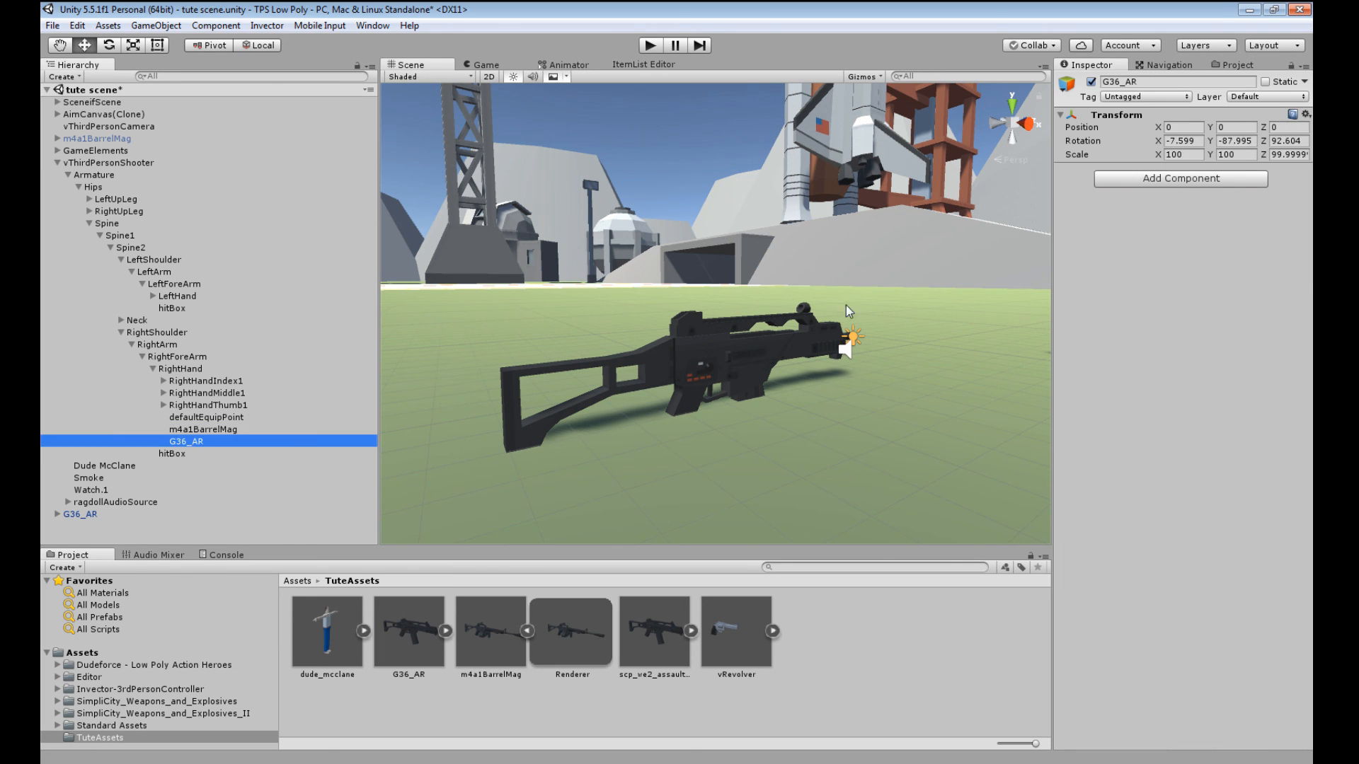
left_click(1304, 116)
left_click(1254, 224)
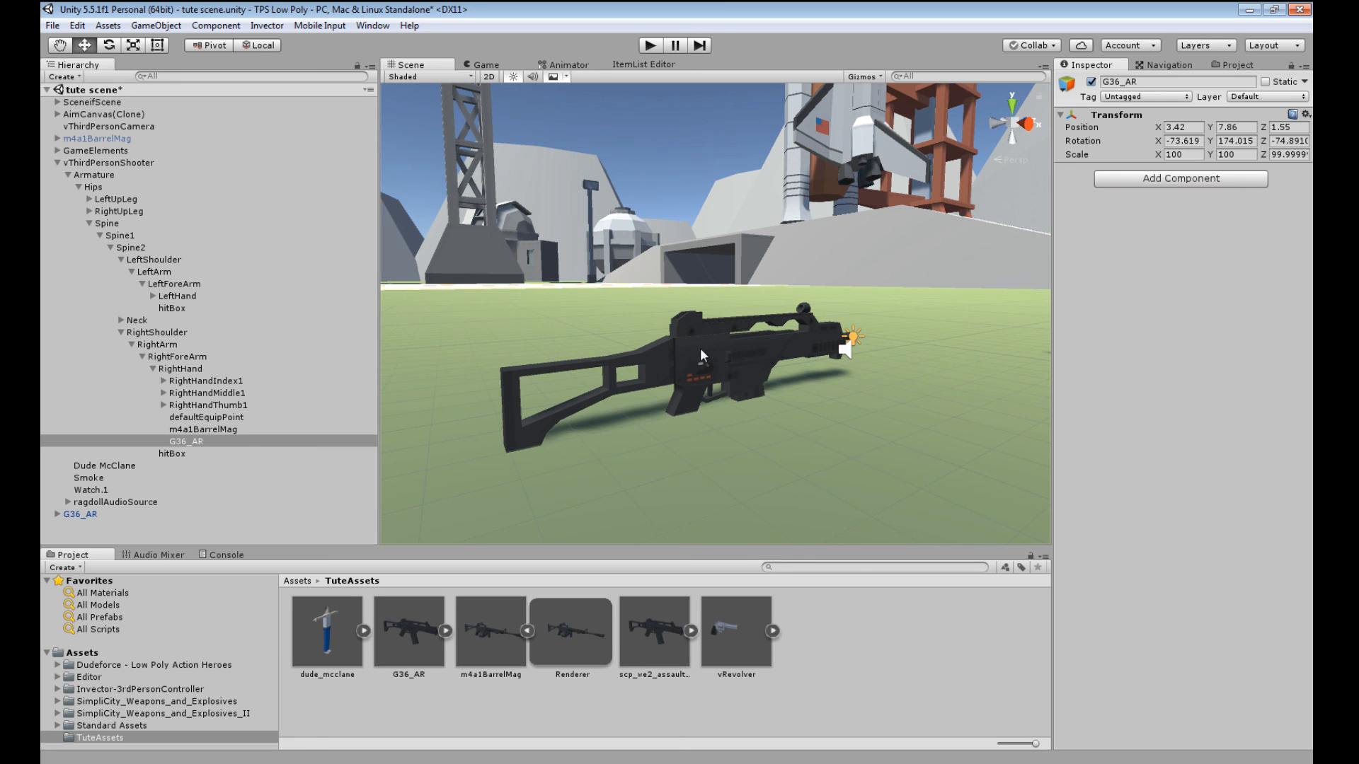
- Add the G36 item to vThirdPersonShooter's start items in the Item Manager
left_click(119, 164)
scroll(1180, 532, "down", 5)
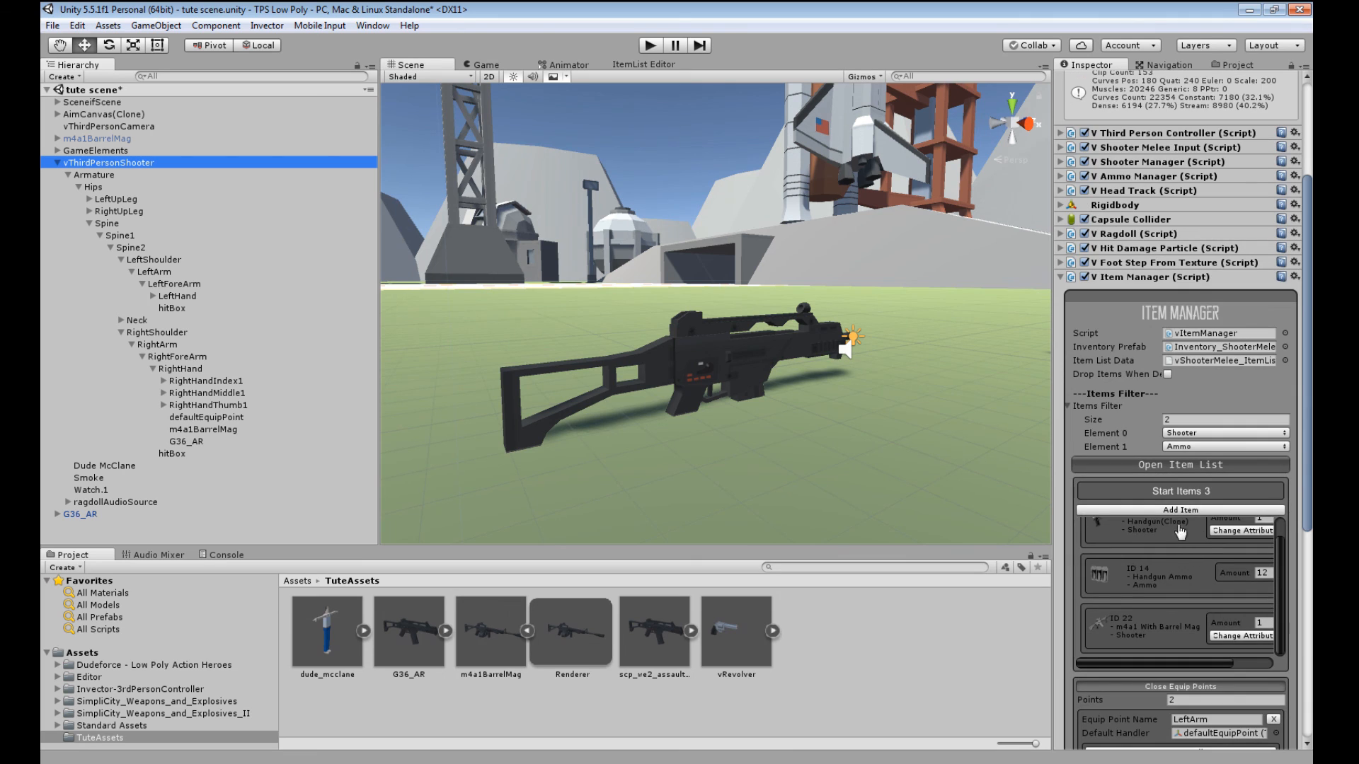
scroll(1193, 512, "up", 1)
left_click(1193, 555)
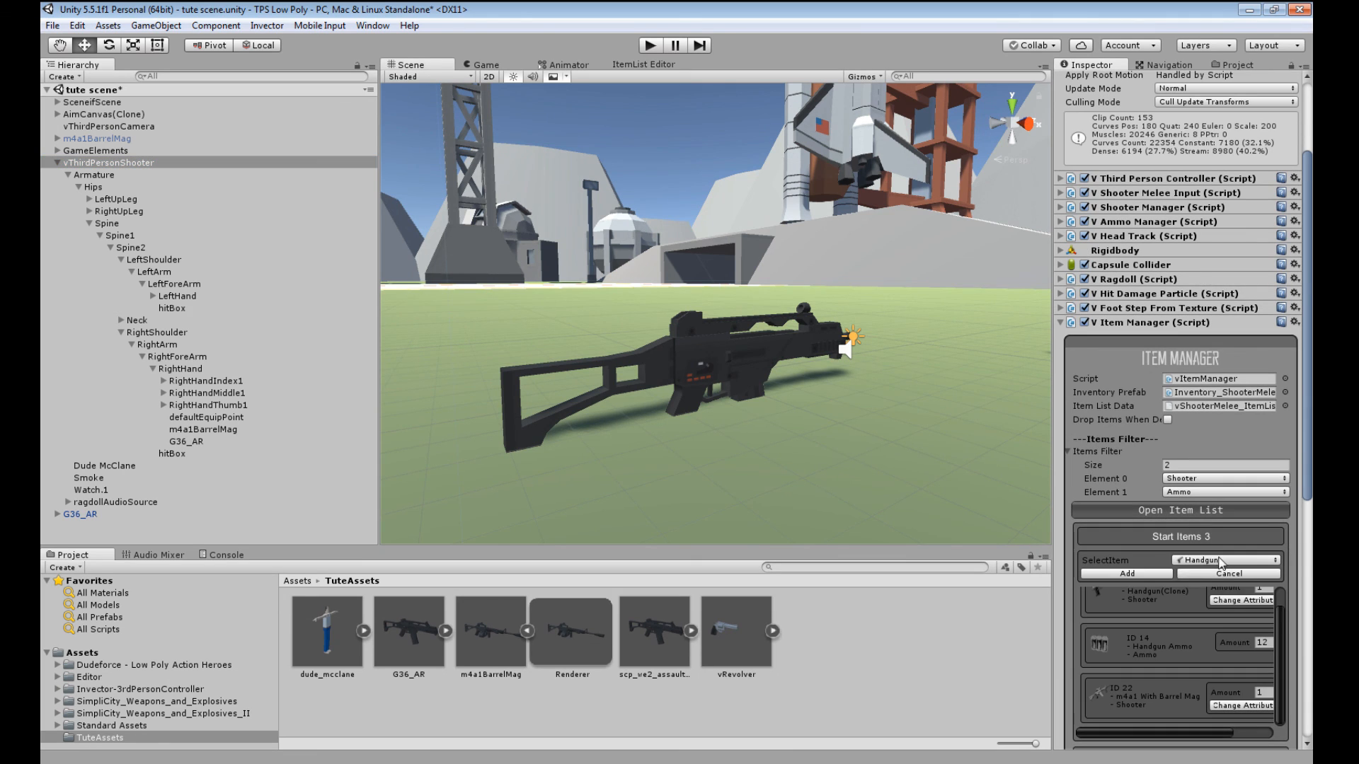
left_click(1217, 560)
left_click(1191, 540)
left_click(1127, 574)
scroll(1191, 635, "down", 2)
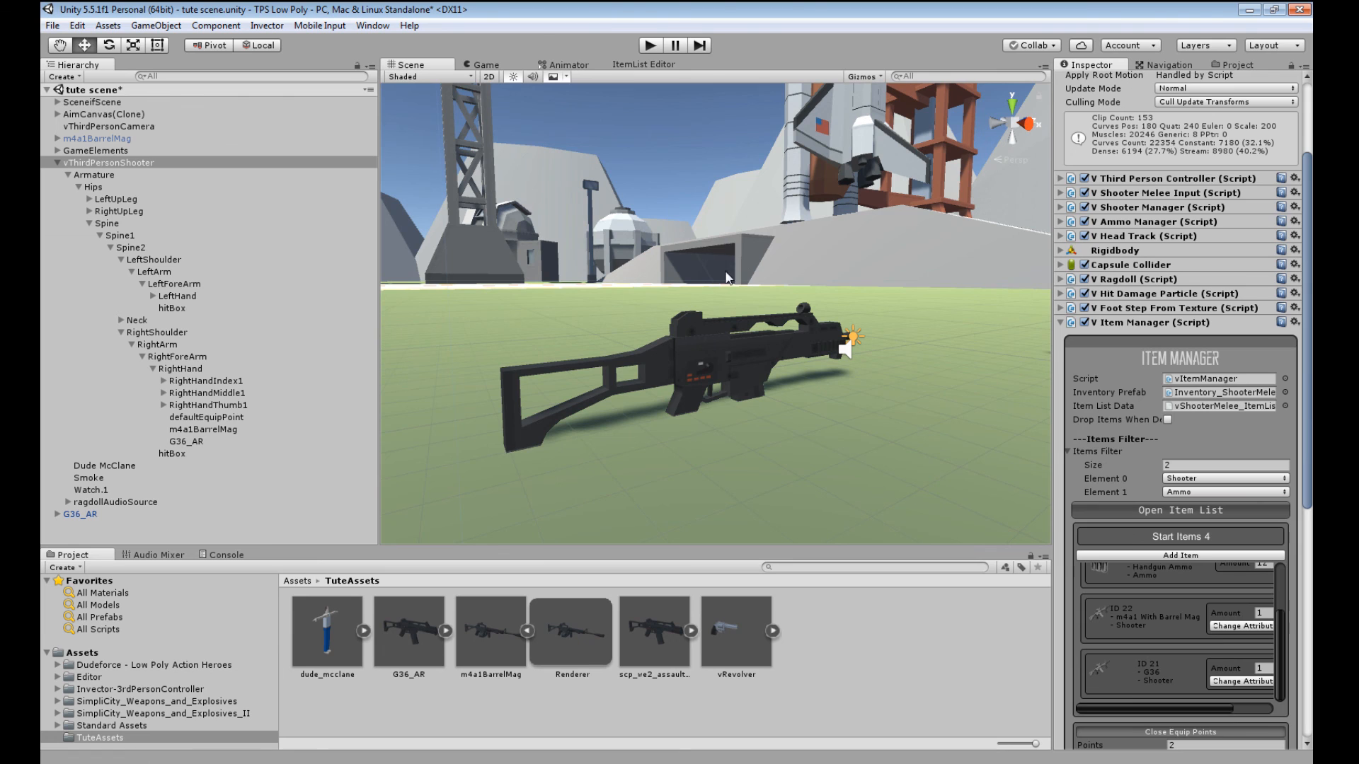
- Run the scene in play mode and widen the central game view
left_click(648, 48)
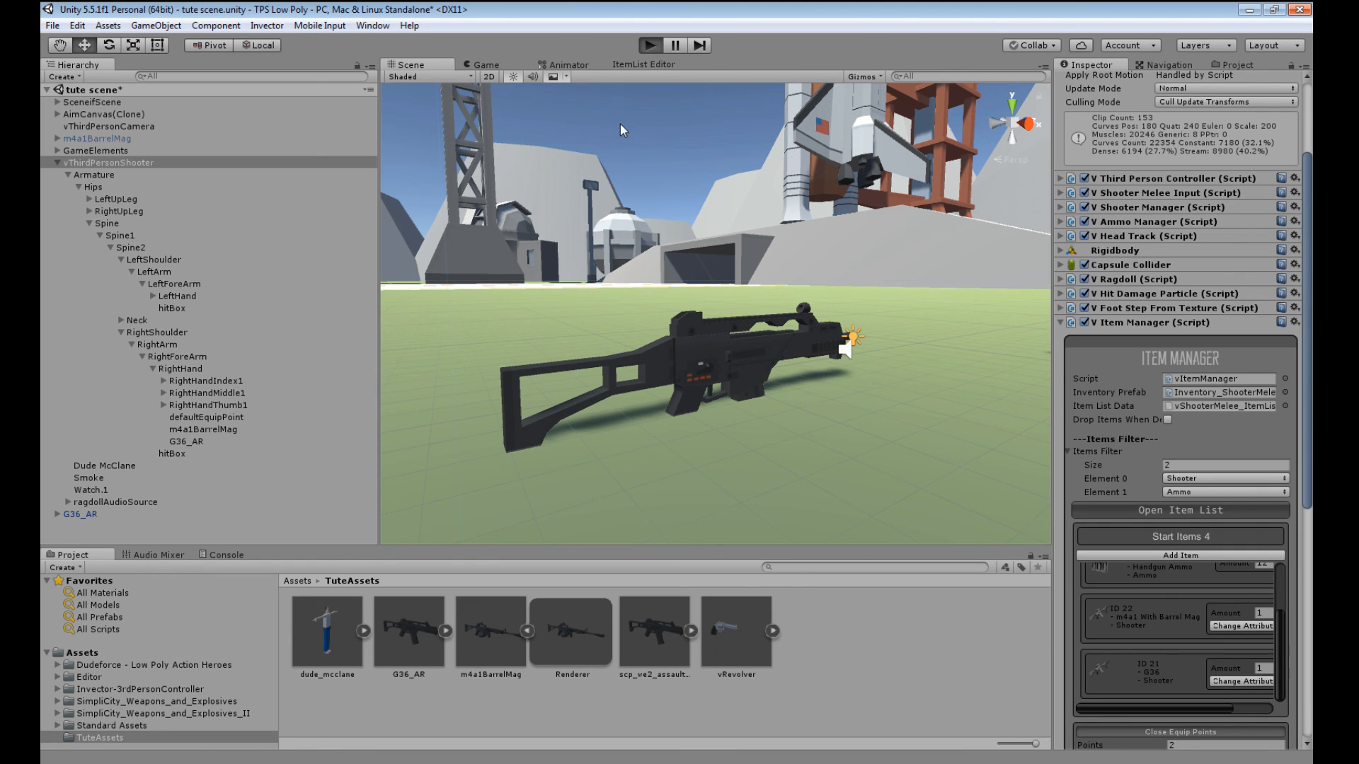
left_click_drag(381, 211, 197, 212)
left_click_drag(1055, 326, 1106, 326)
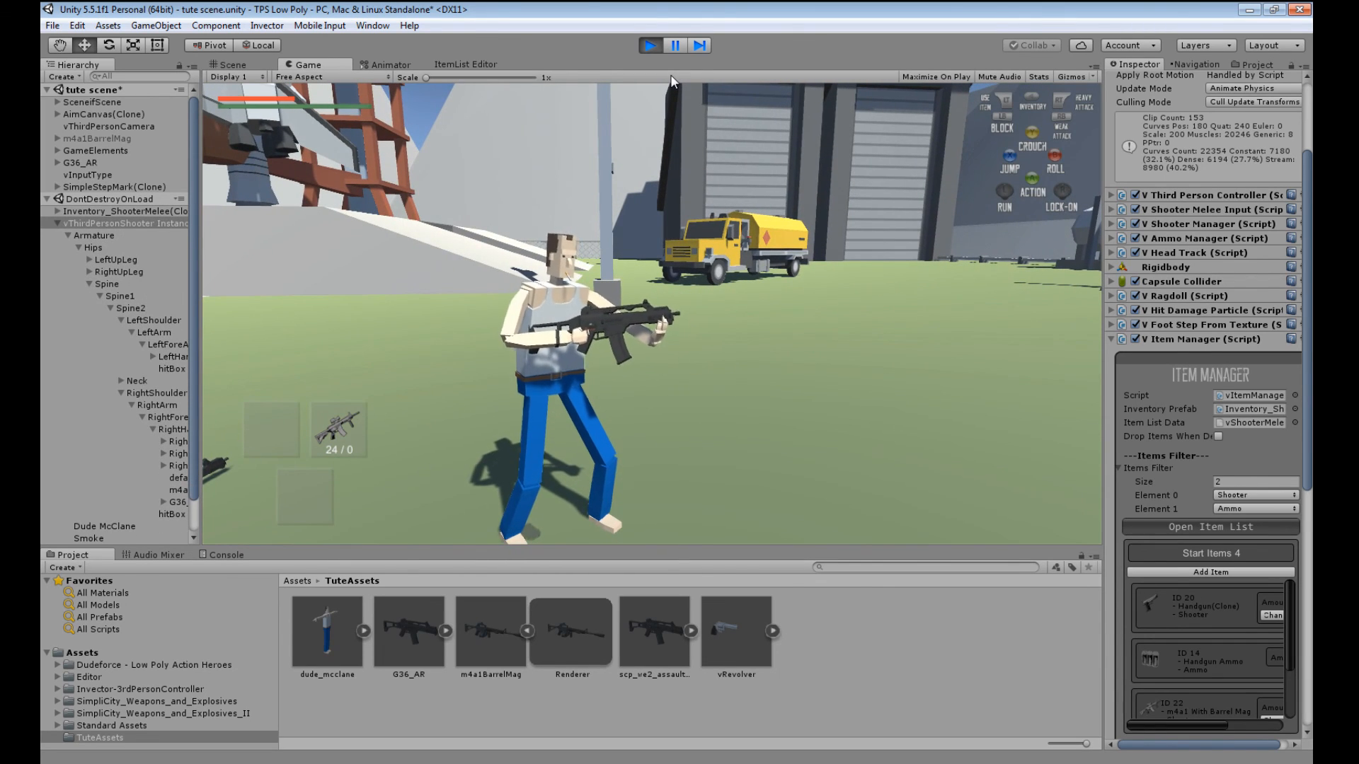
- Lock the camera and the aiming in the running character's Shooter Manager
left_click(1111, 224)
left_click(1234, 551)
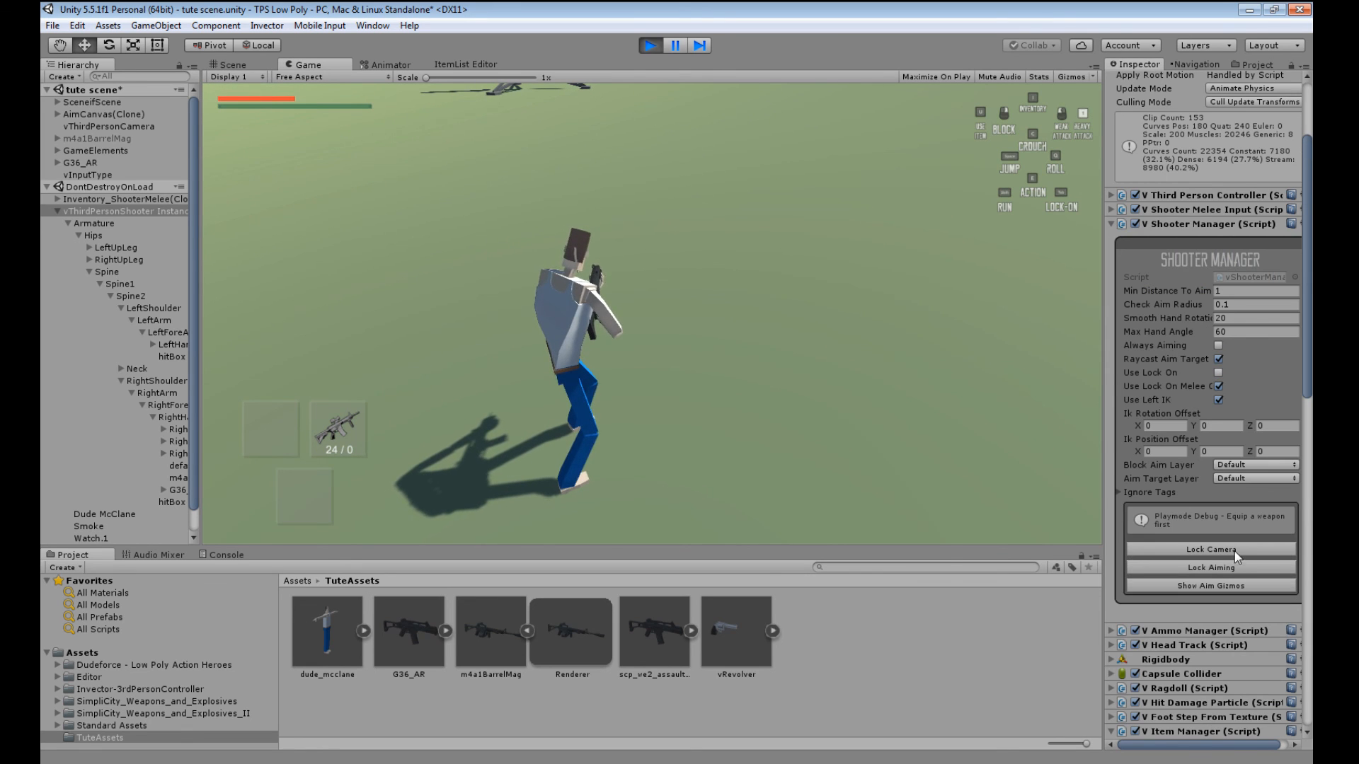
left_click(1229, 566)
- In the Scene view, move the running character's G36_AR handler to position 3.5, 5.2, 3.1 to fit the rifle into the right hand
left_click(241, 65)
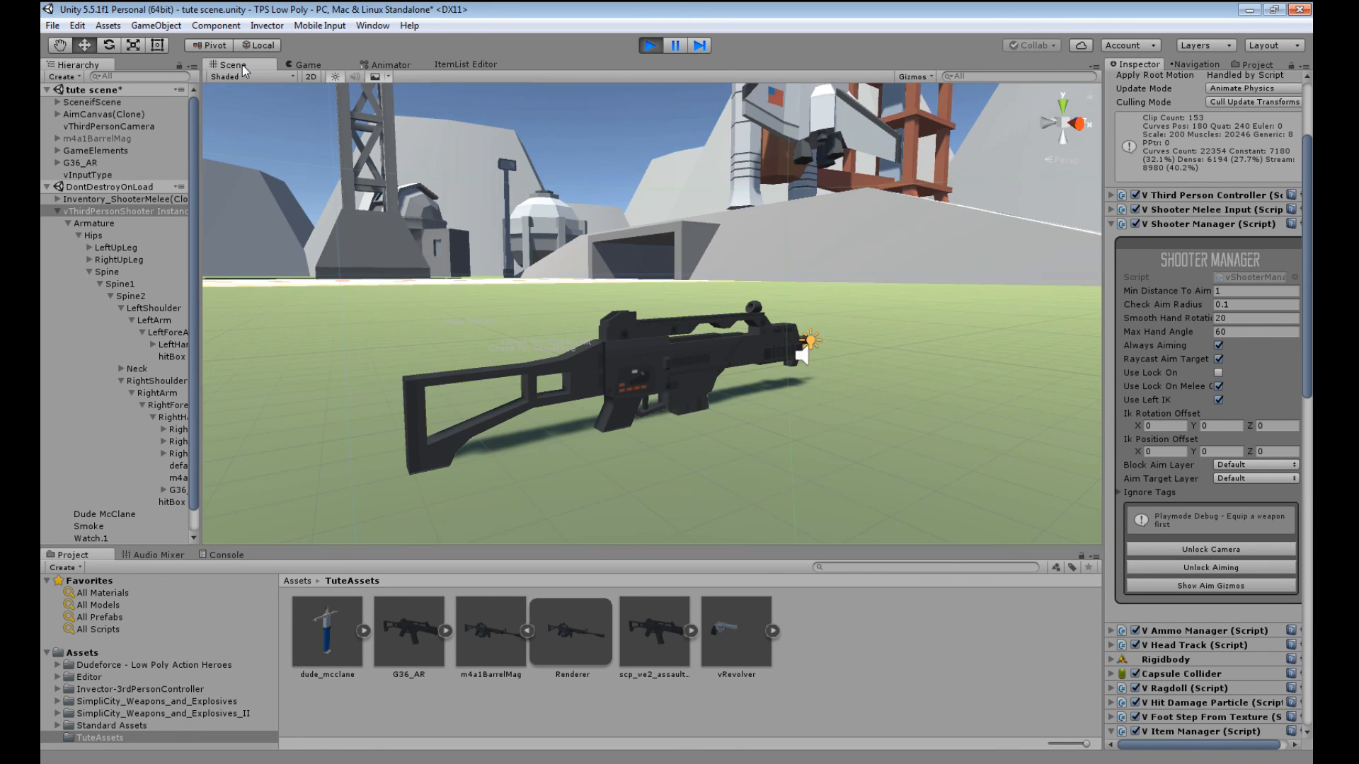
left_click(178, 490)
key("f")
scroll(718, 334, "up", 15)
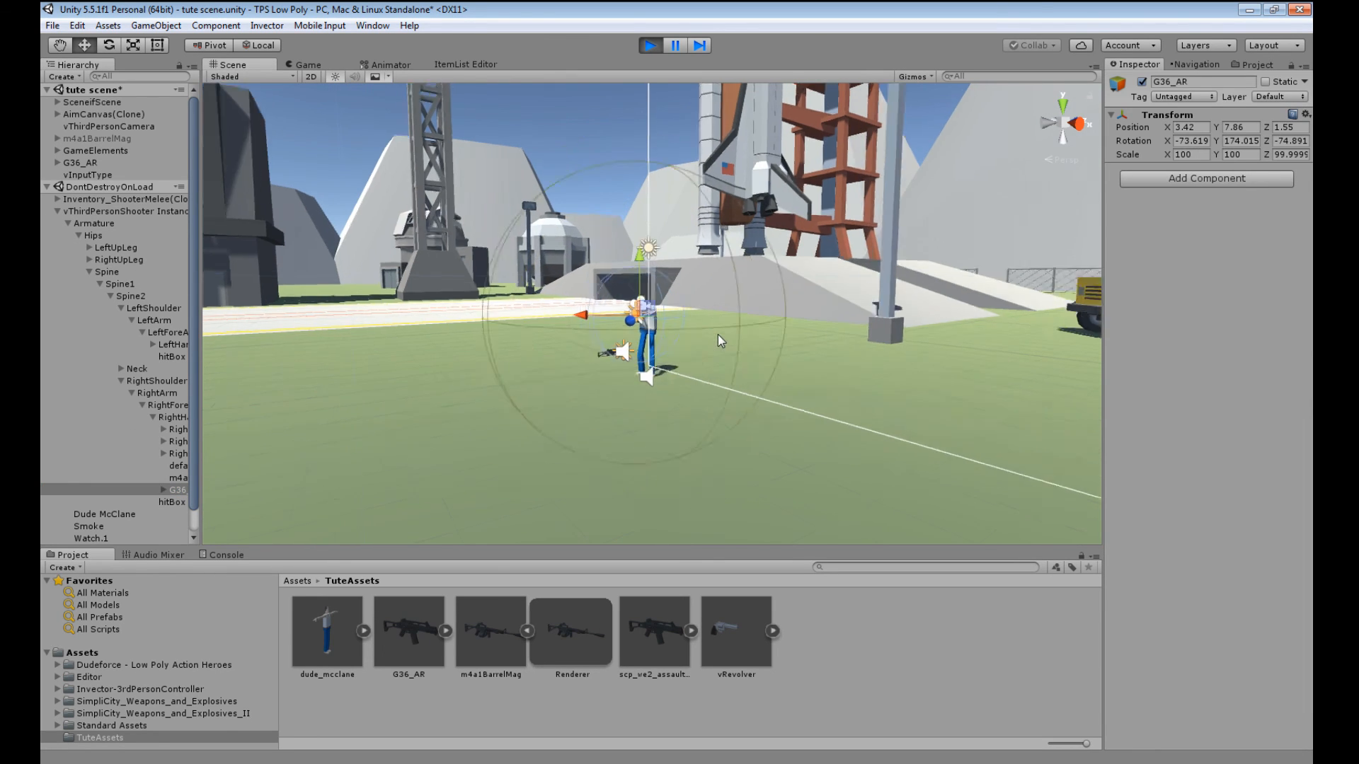
right_click_drag(637, 362, 927, 364)
middle_click_drag(679, 370, 1037, 357)
right_click_drag(701, 375, 906, 375)
middle_click_drag(660, 371, 889, 343)
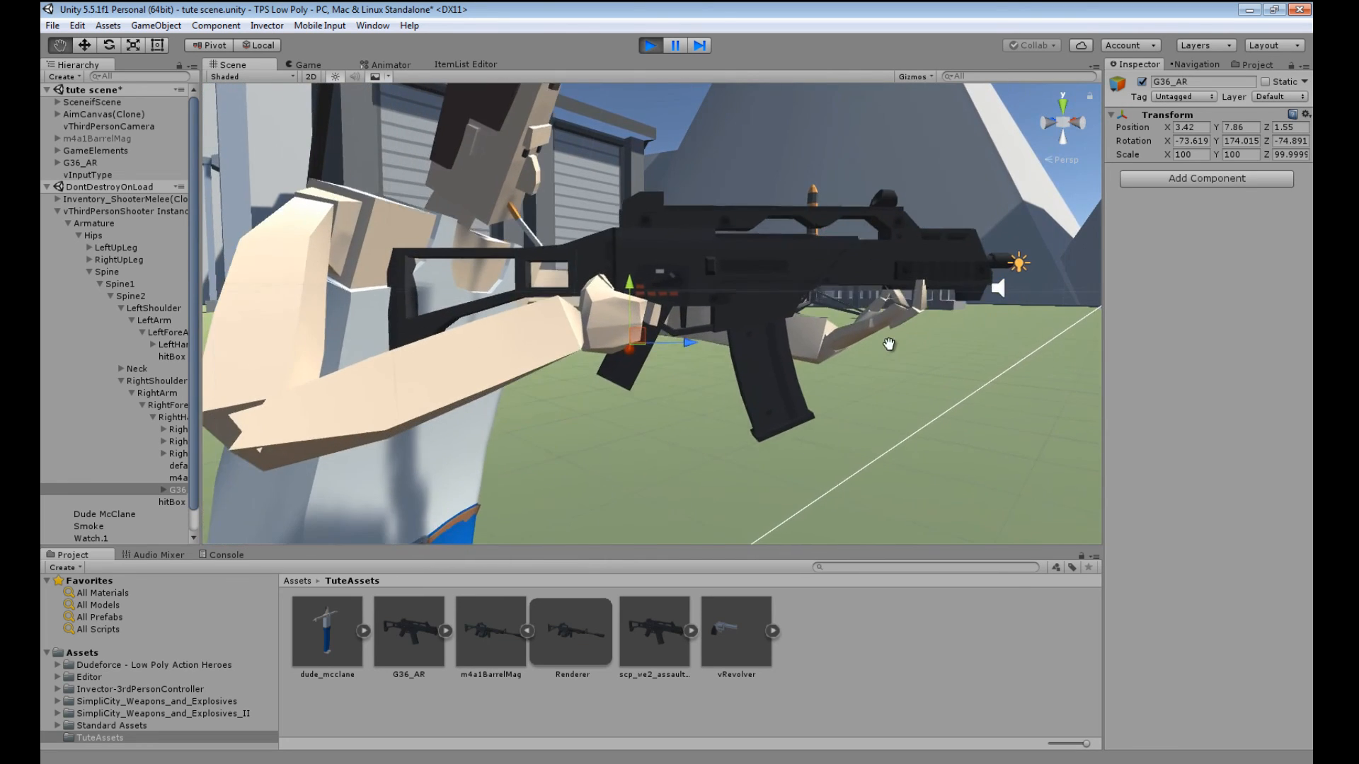
right_click_drag(736, 304, 713, 370)
middle_click_drag(796, 279, 771, 337)
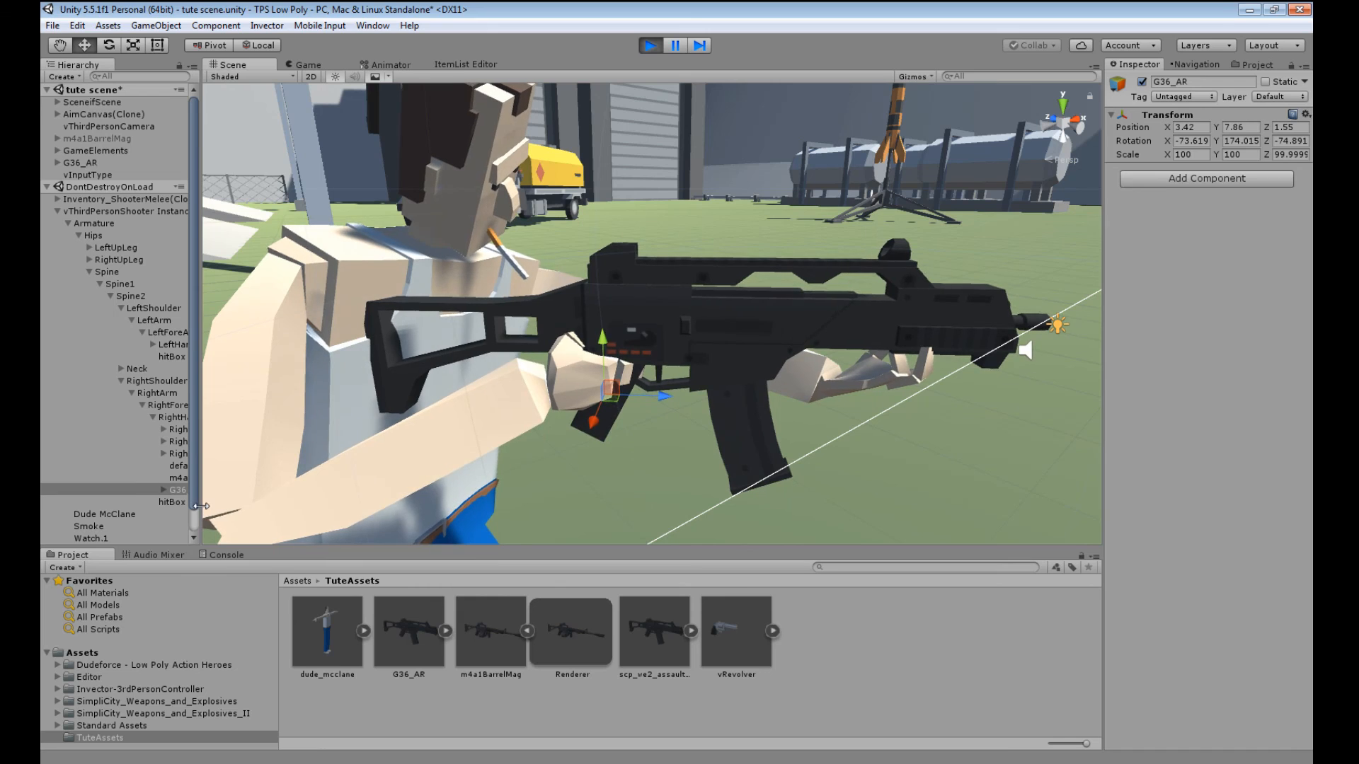
left_click_drag(200, 424, 271, 424)
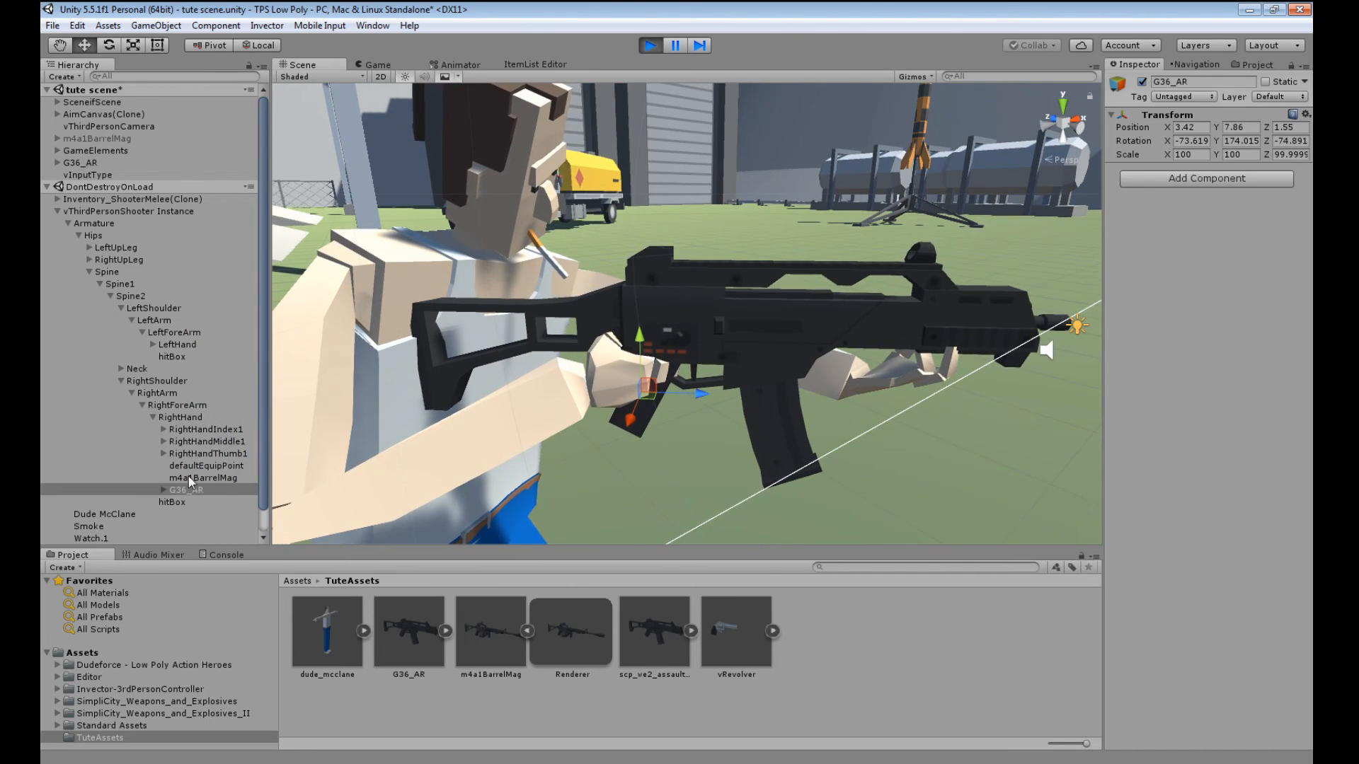
left_click_drag(645, 388, 628, 398)
right_click_drag(625, 395, 538, 405)
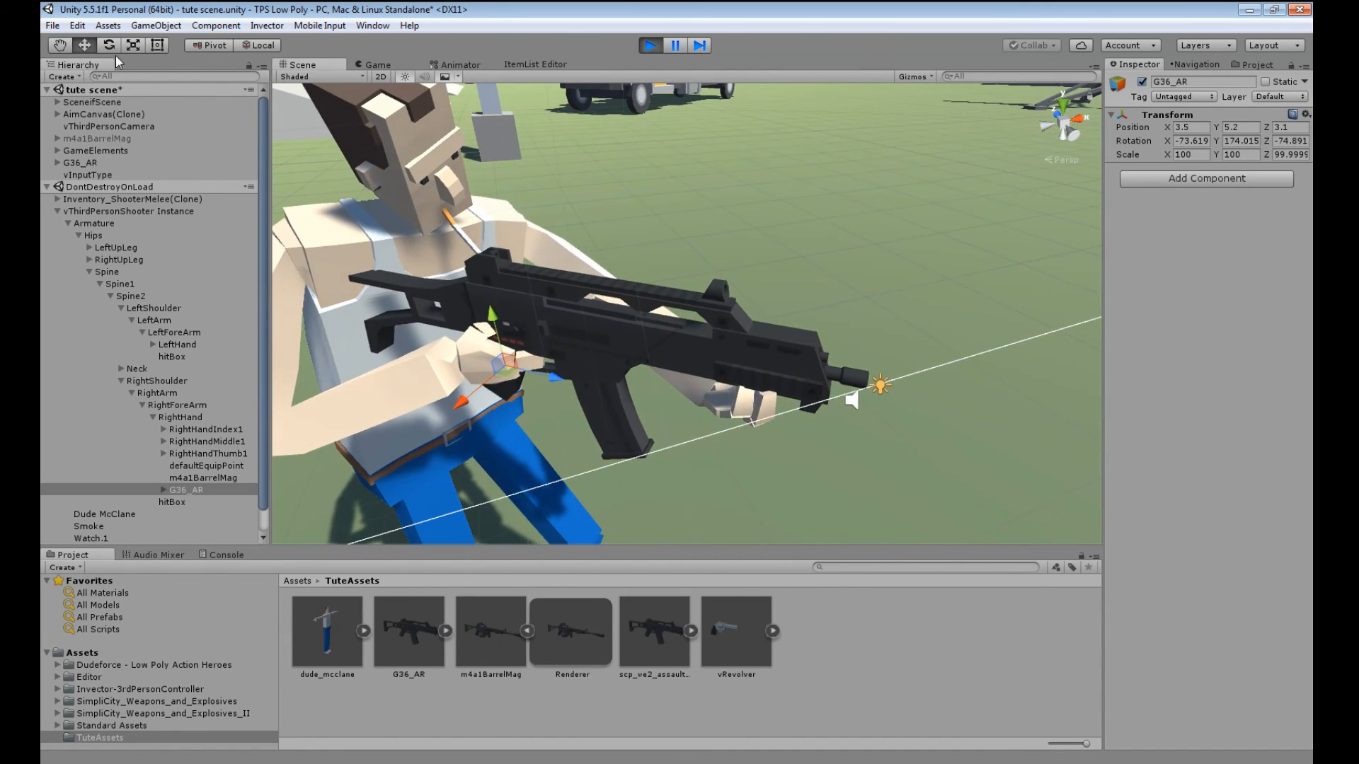
- Rotate the G36_AR handler in the running character's right hand to about -76.9, 170.1, -71.0
key("e")
left_click_drag(527, 405, 517, 401)
left_click_drag(617, 317, 516, 318, "alt")
middle_click_drag(516, 318, 499, 302)
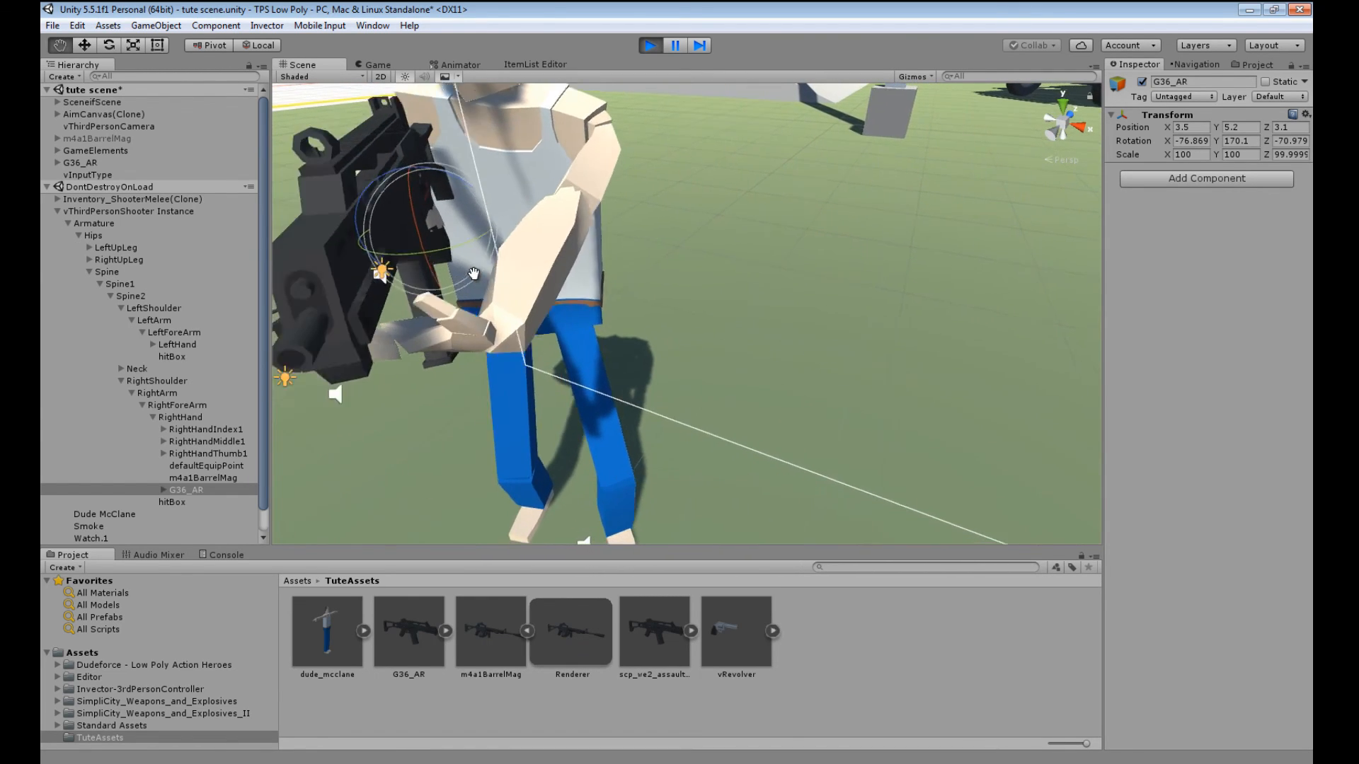
left_click_drag(538, 300, 528, 226, "alt")
middle_click_drag(528, 226, 549, 231)
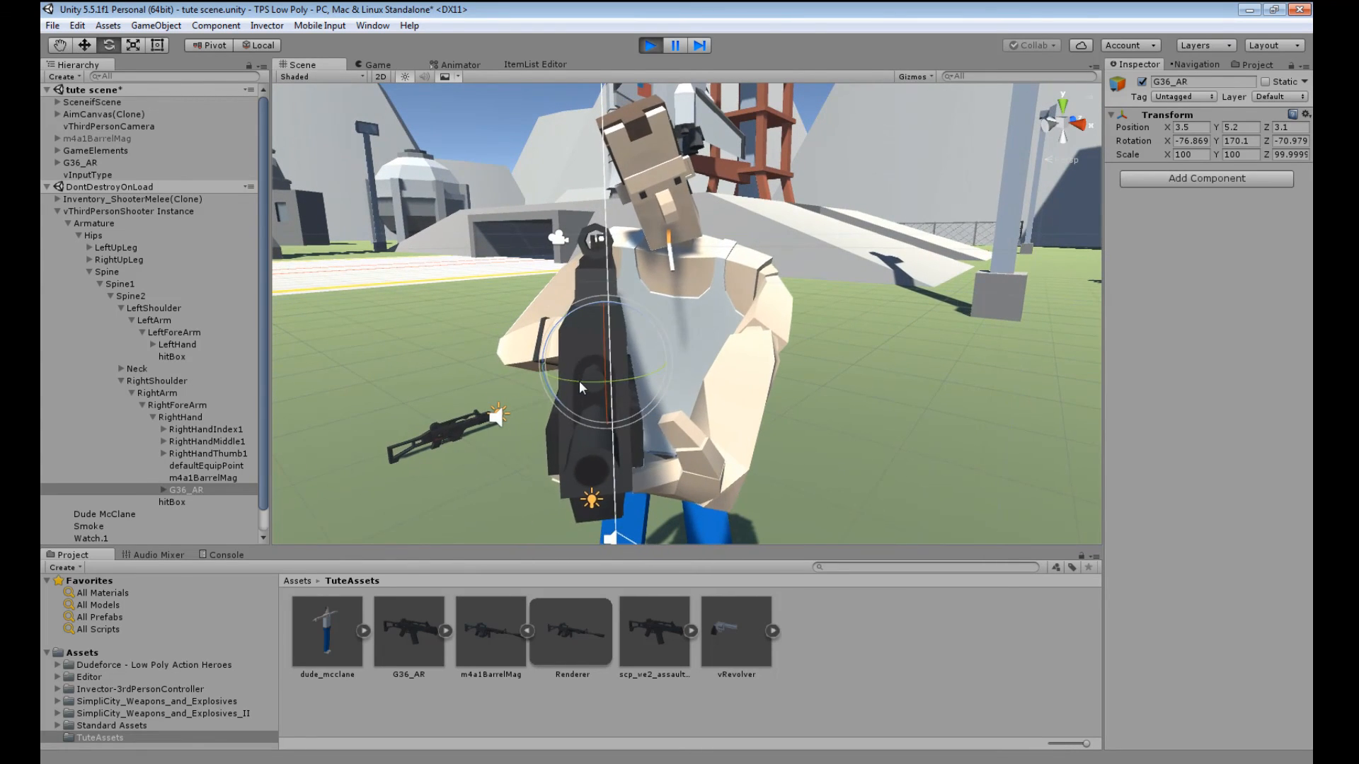
- Turn the G36_AR handler further to a rotation of about -76.9, 179.6, -80.2
left_click_drag(578, 382, 643, 385)
scroll(643, 385, "up", 4)
middle_click_drag(642, 385, 745, 379)
scroll(744, 379, "down", 4)
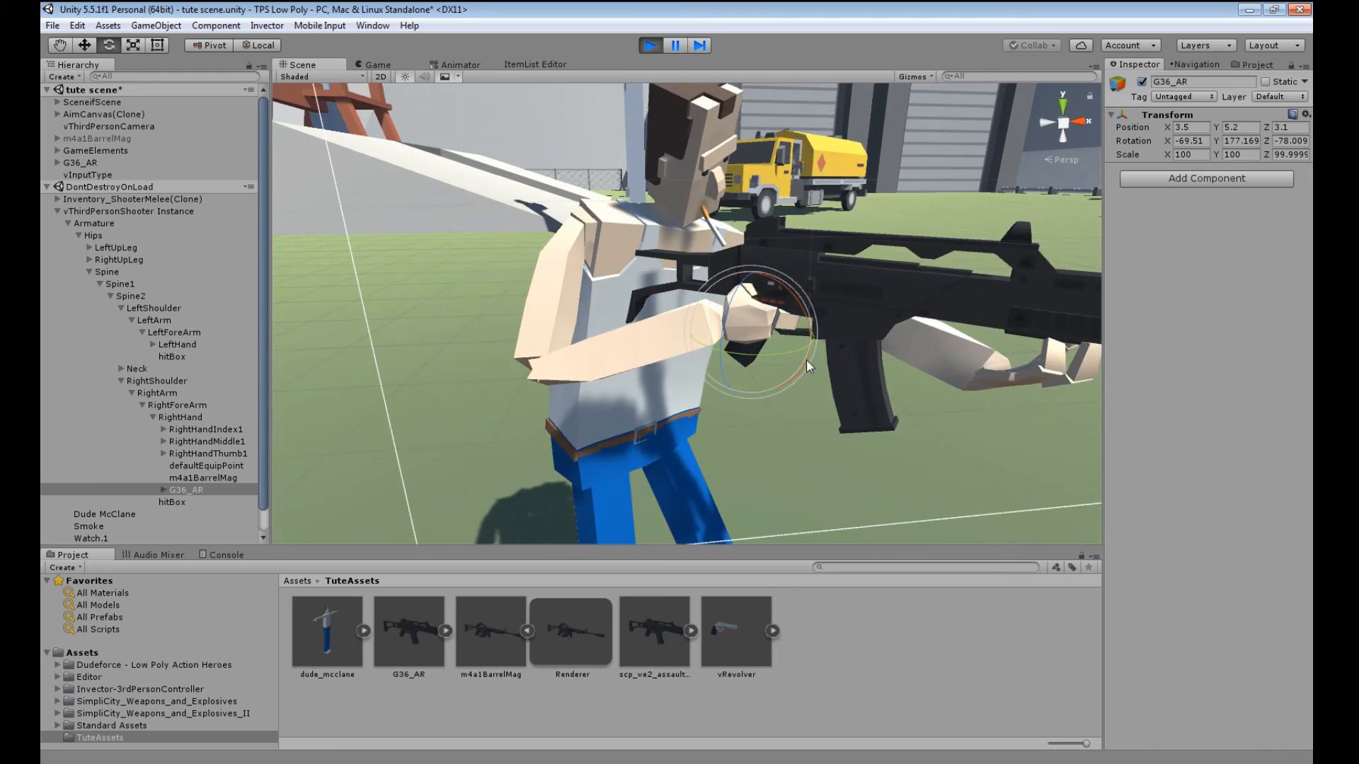
mouse_move(805, 348)
left_mouse_down()
mouse_move(769, 363)
mouse_move(795, 327)
left_mouse_up()
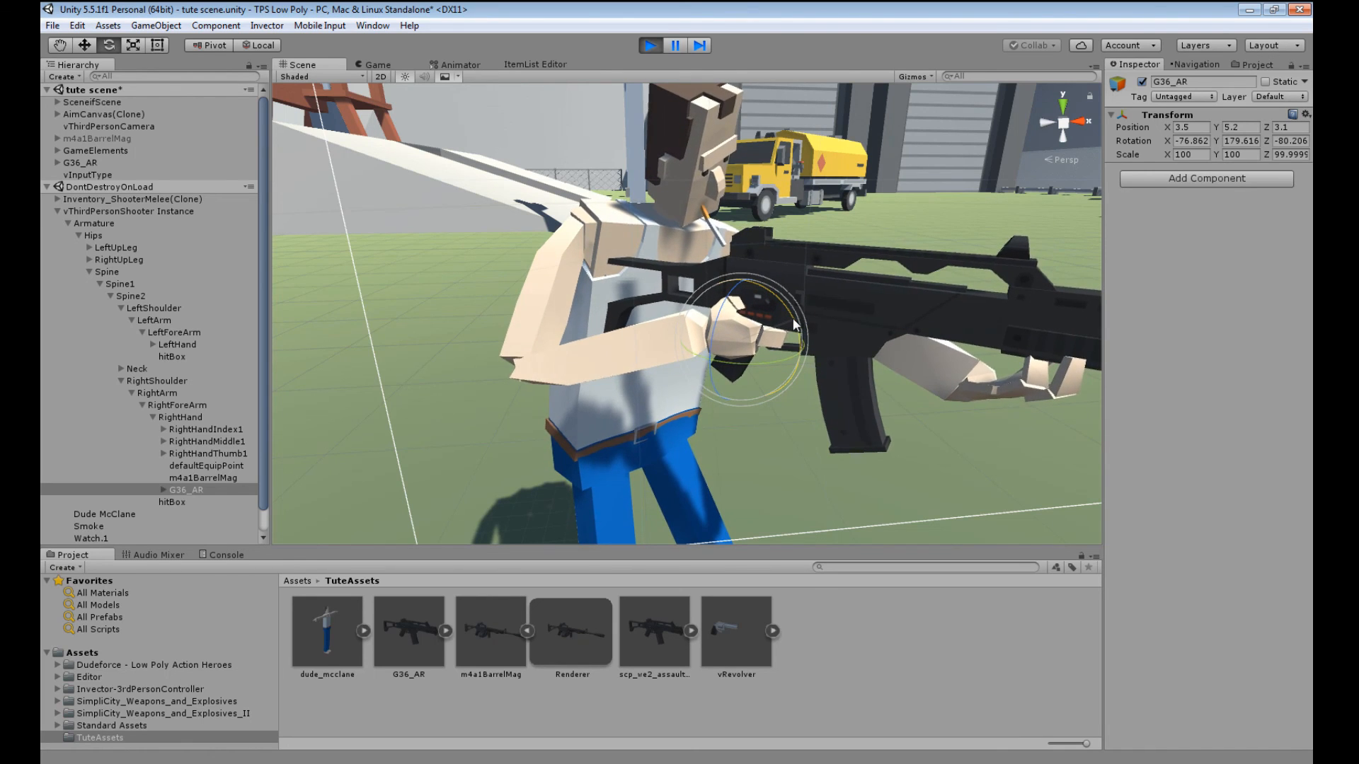
- Refine the G36_AR handler to position 2.8, 5.31, 2.53 and rotation about -74.6, 156.4, -57.0 so the rifle points along the aim
left_click_drag(797, 325, 892, 343, "alt")
right_click_drag(893, 342, 677, 321)
middle_click_drag(676, 322, 717, 348)
left_click_drag(718, 346, 931, 266, "alt")
middle_click_drag(931, 266, 936, 285)
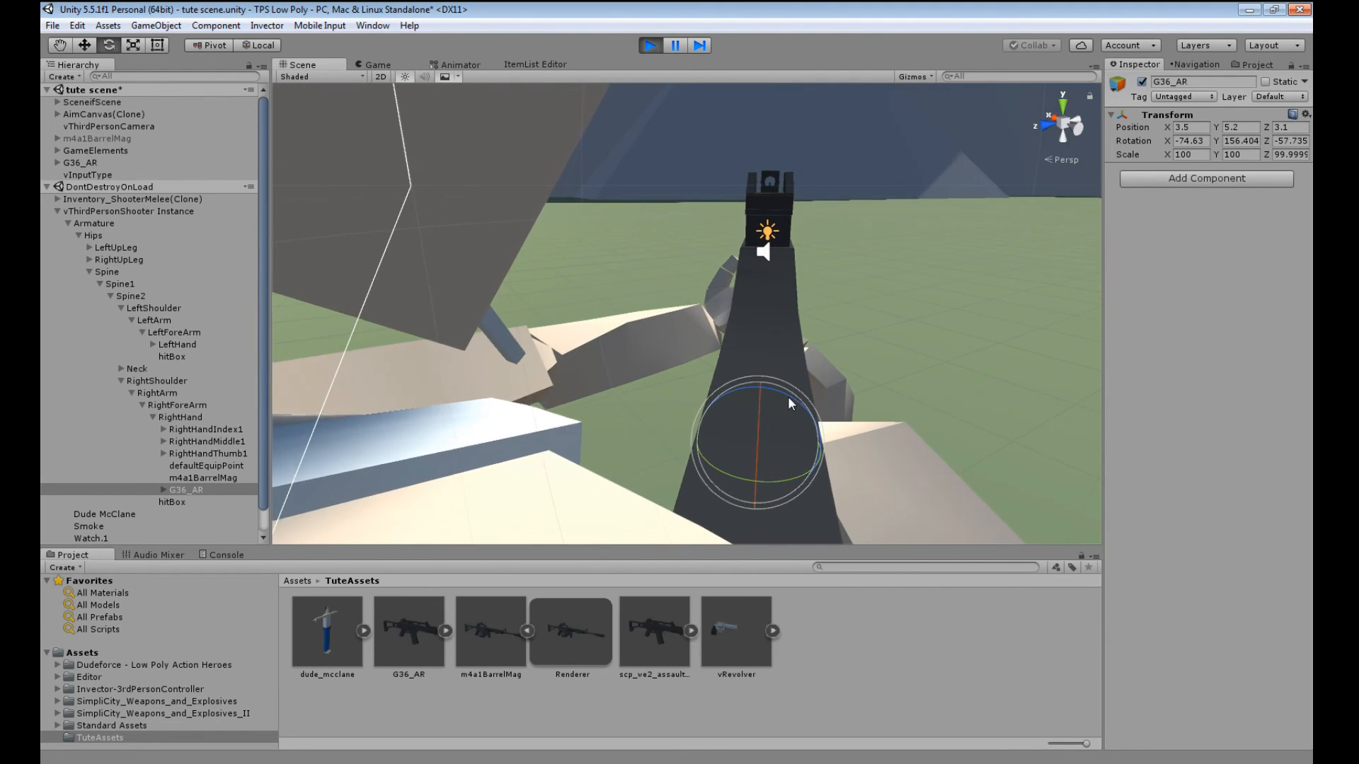
left_click_drag(788, 397, 763, 367, "alt")
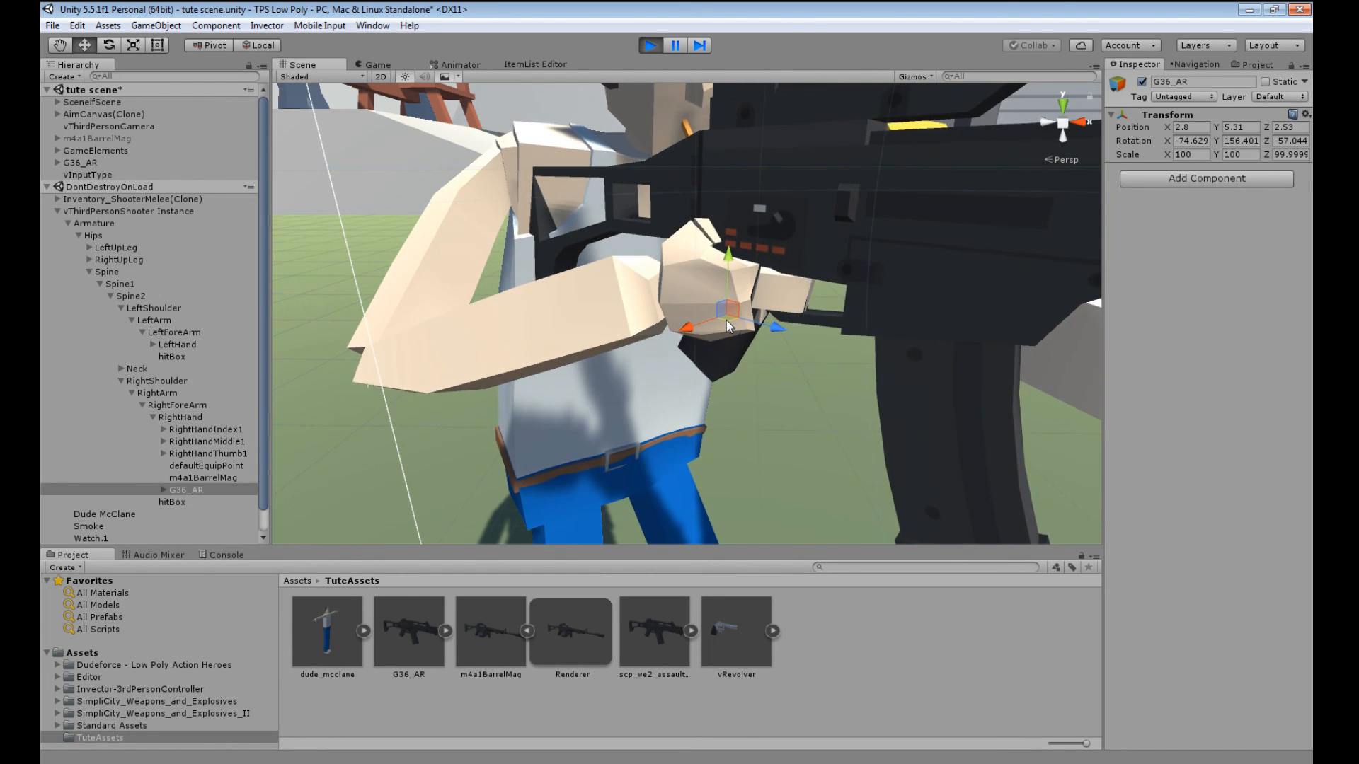
left_click_drag(726, 319, 599, 309, "alt")
scroll(598, 315, "down", 5)
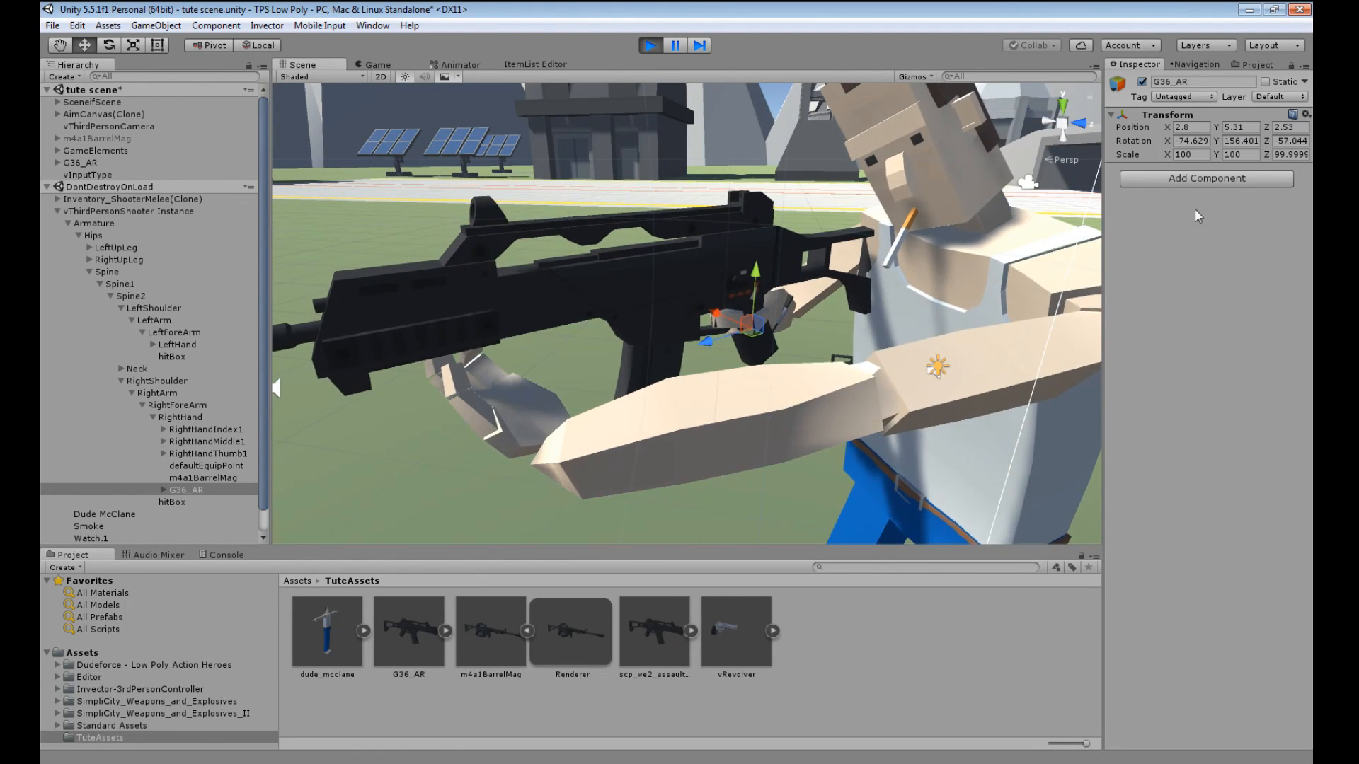
- Copy the running handler's Transform, stop play mode, and paste the values onto vThirdPersonShooter's right-hand G36_AR handler
left_click(1307, 117)
left_click(1236, 191)
left_click(650, 45)
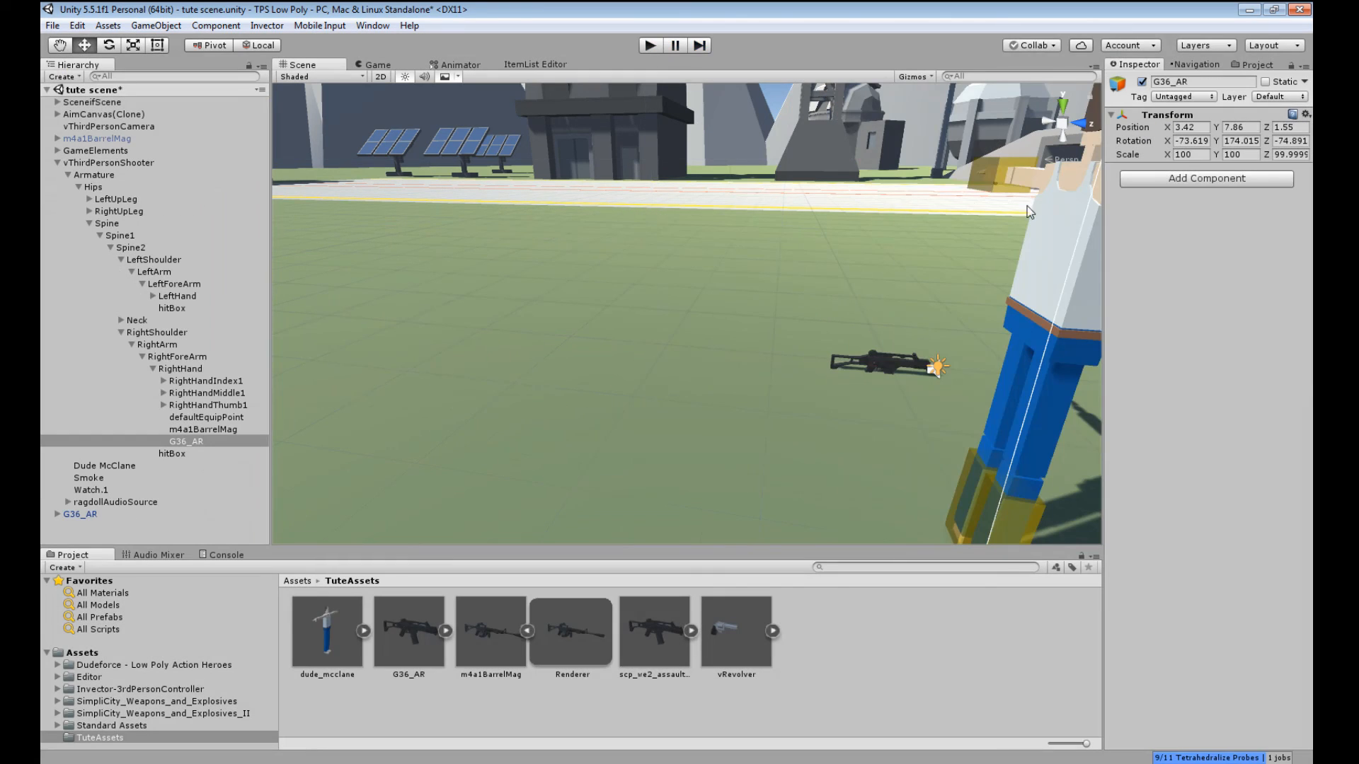
left_click(1306, 116)
left_click(1221, 222)
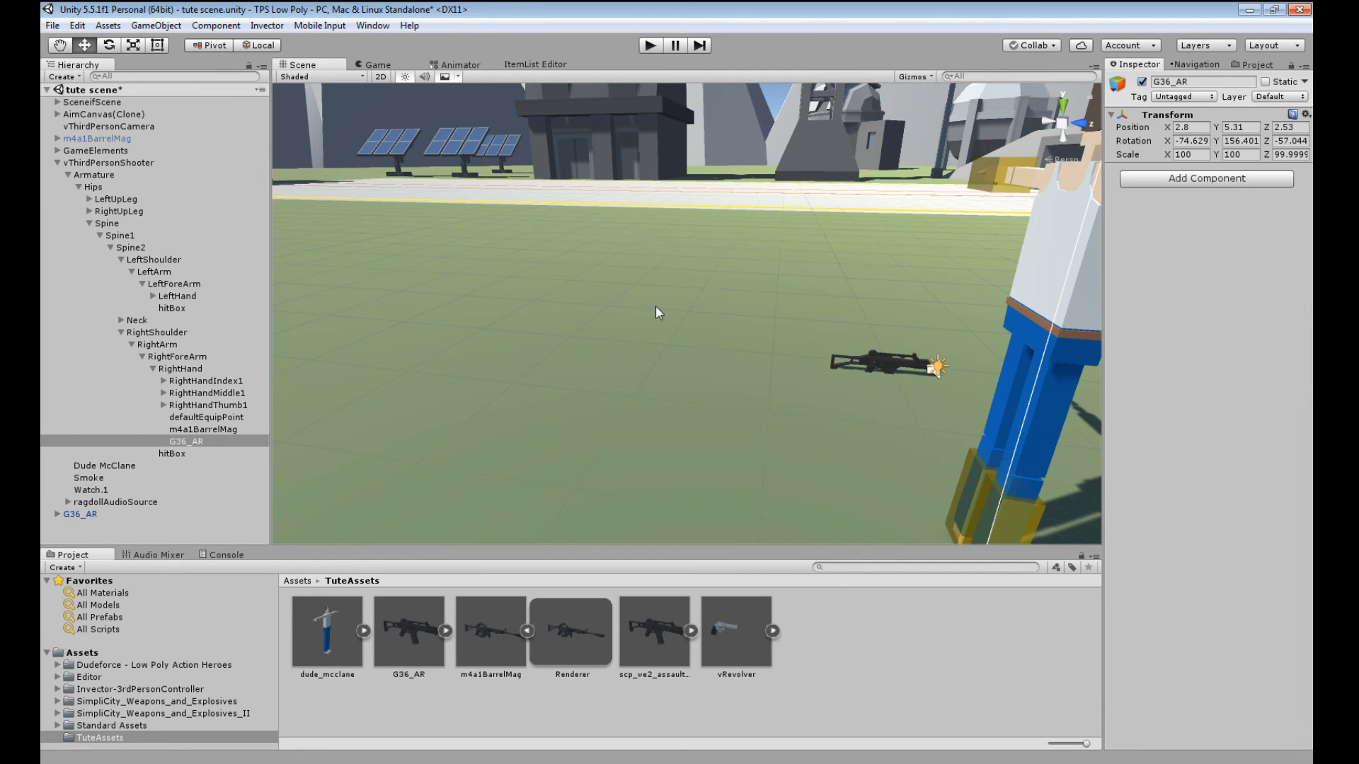
- Run the scene again, equip the third weapon in the Equipments window, and test aiming with it
left_click_drag(796, 355, 831, 346, "alt")
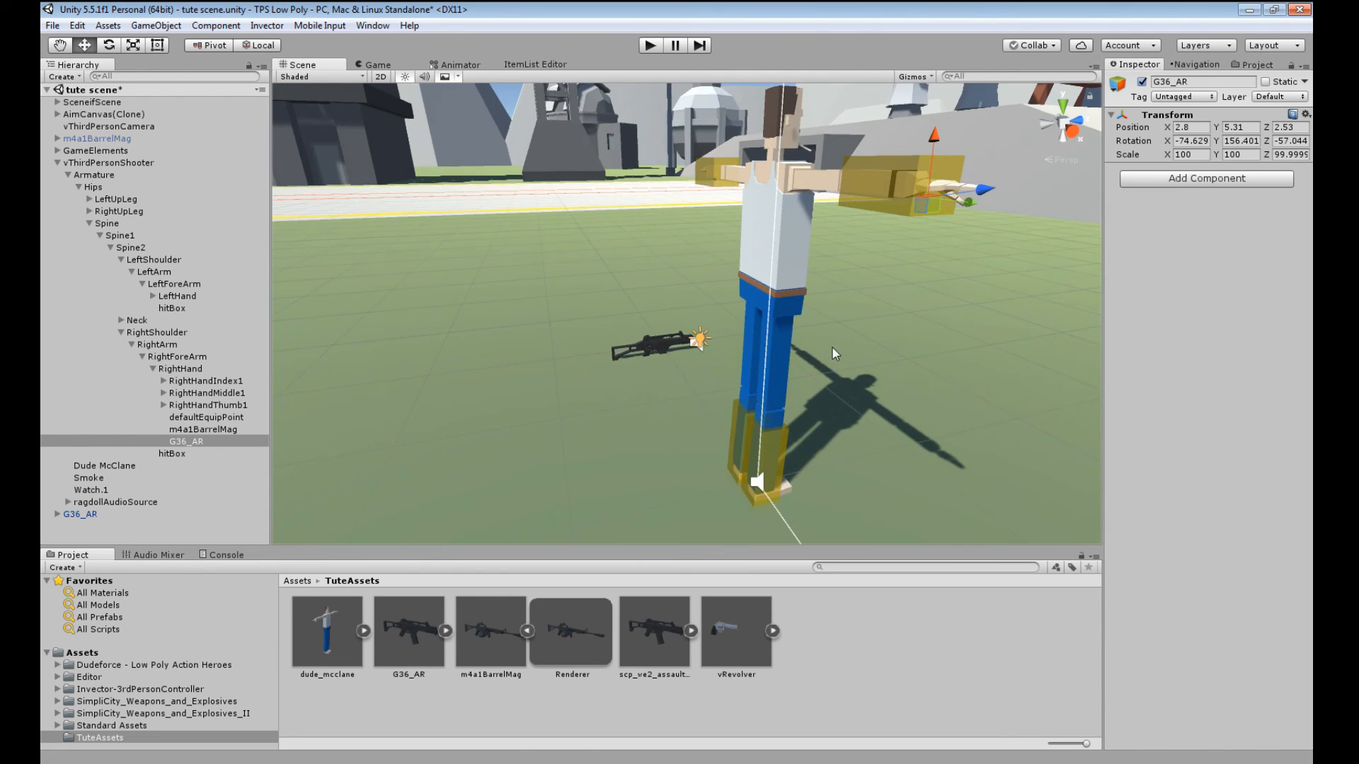
left_click(651, 45)
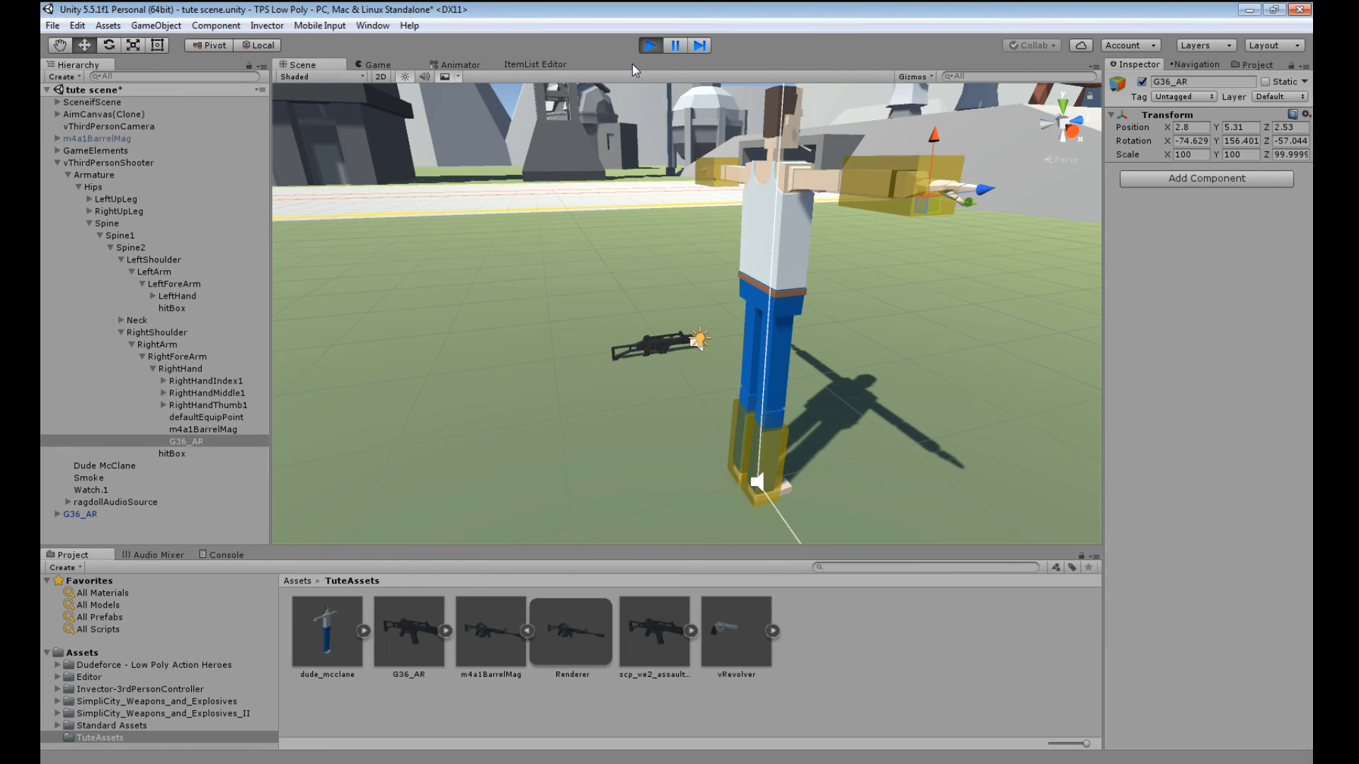
key("Return")
key("Return")
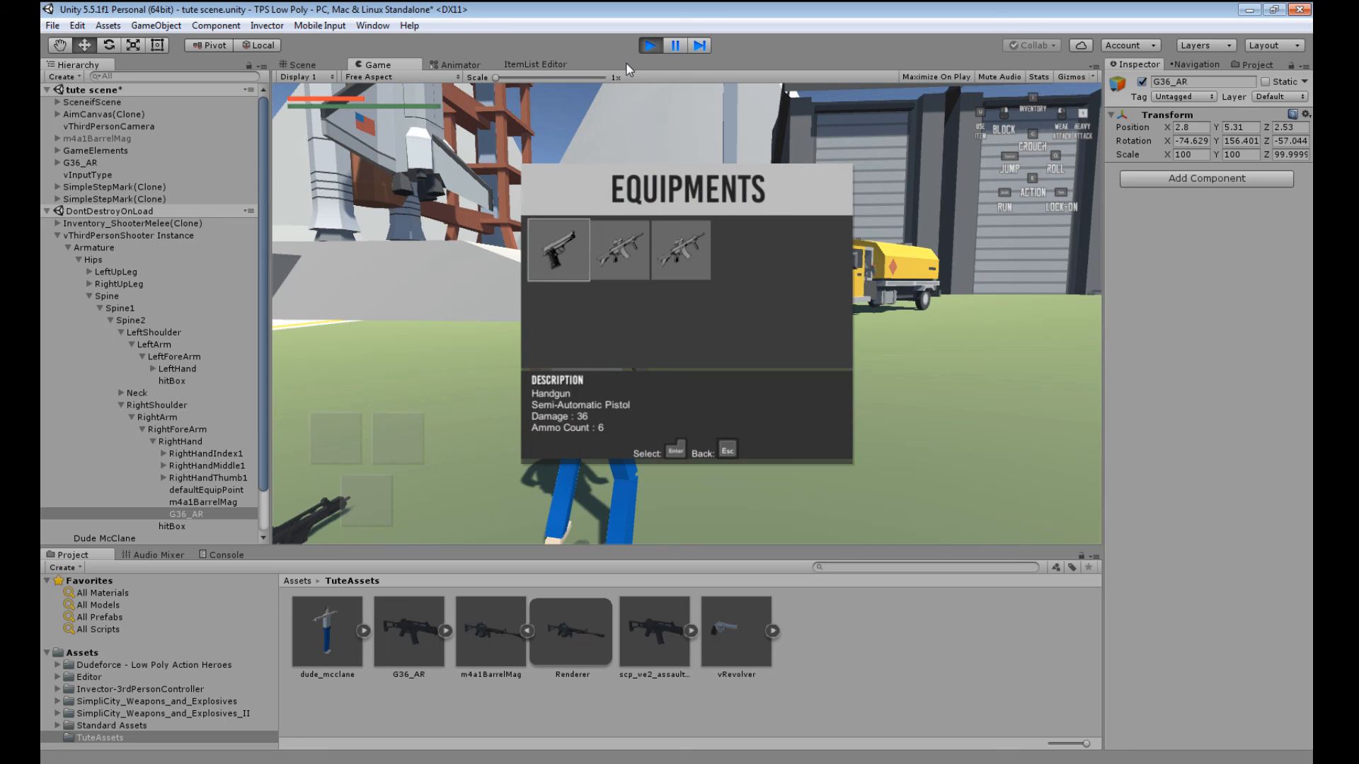
key("Right")
key("Right")
key("Return")
key("Escape")
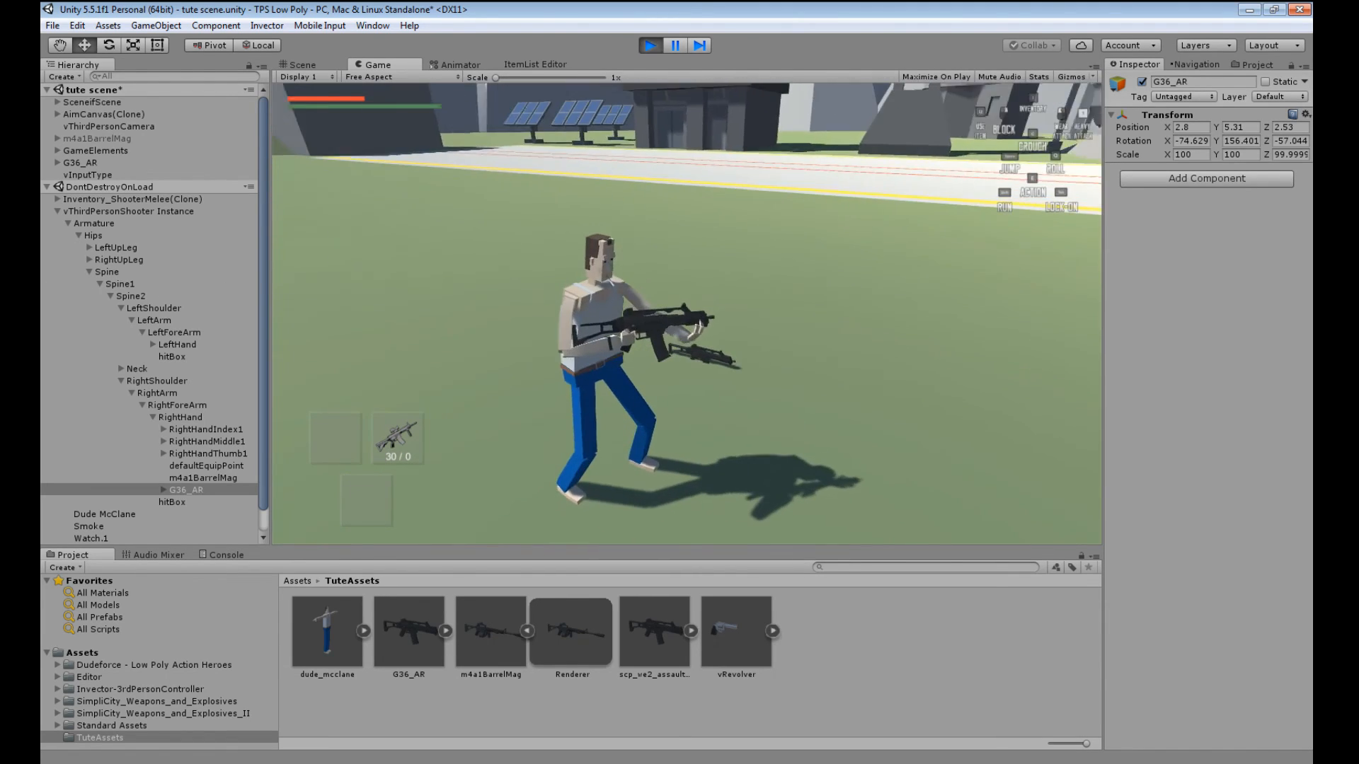
right_click_drag(617, 280, 620, 229)
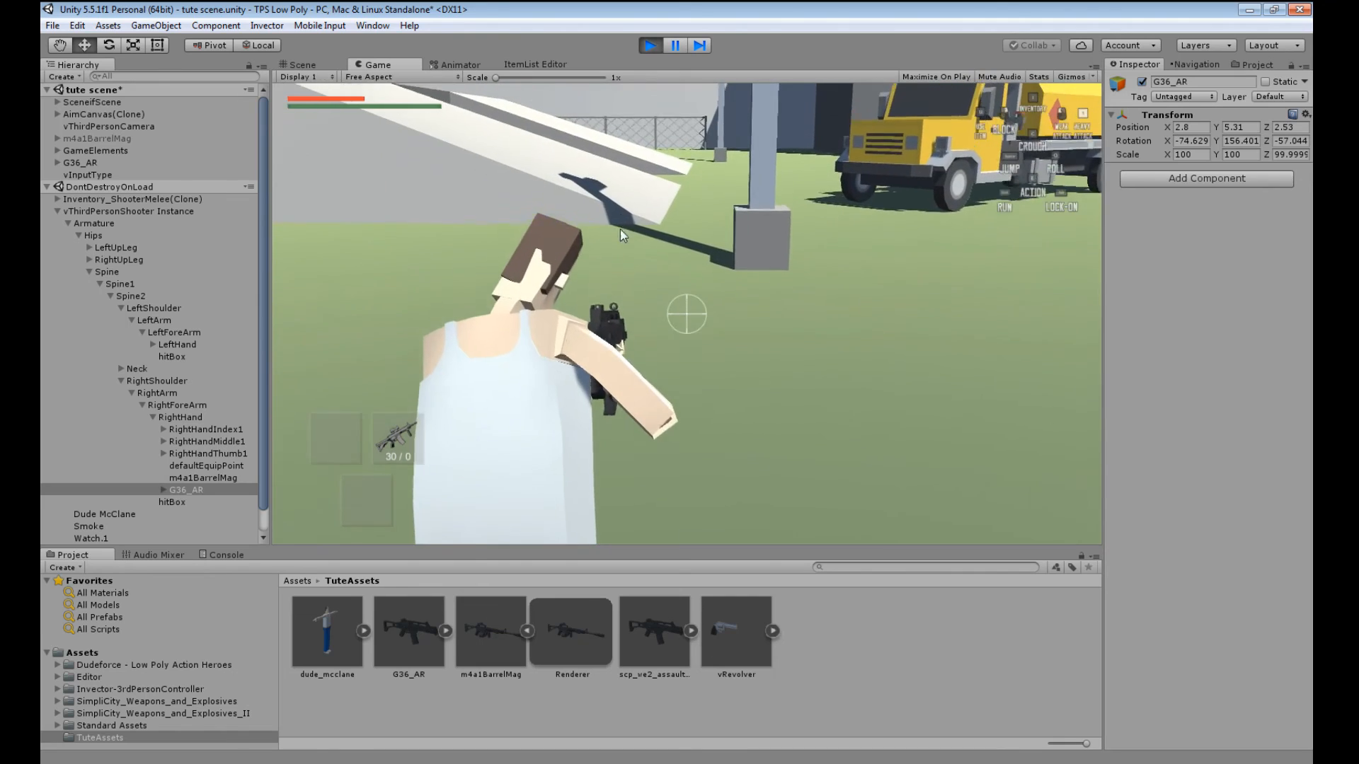
- Lock the camera and the aiming in vThirdPersonShooter Instance's Shooter Manager
left_click(126, 211)
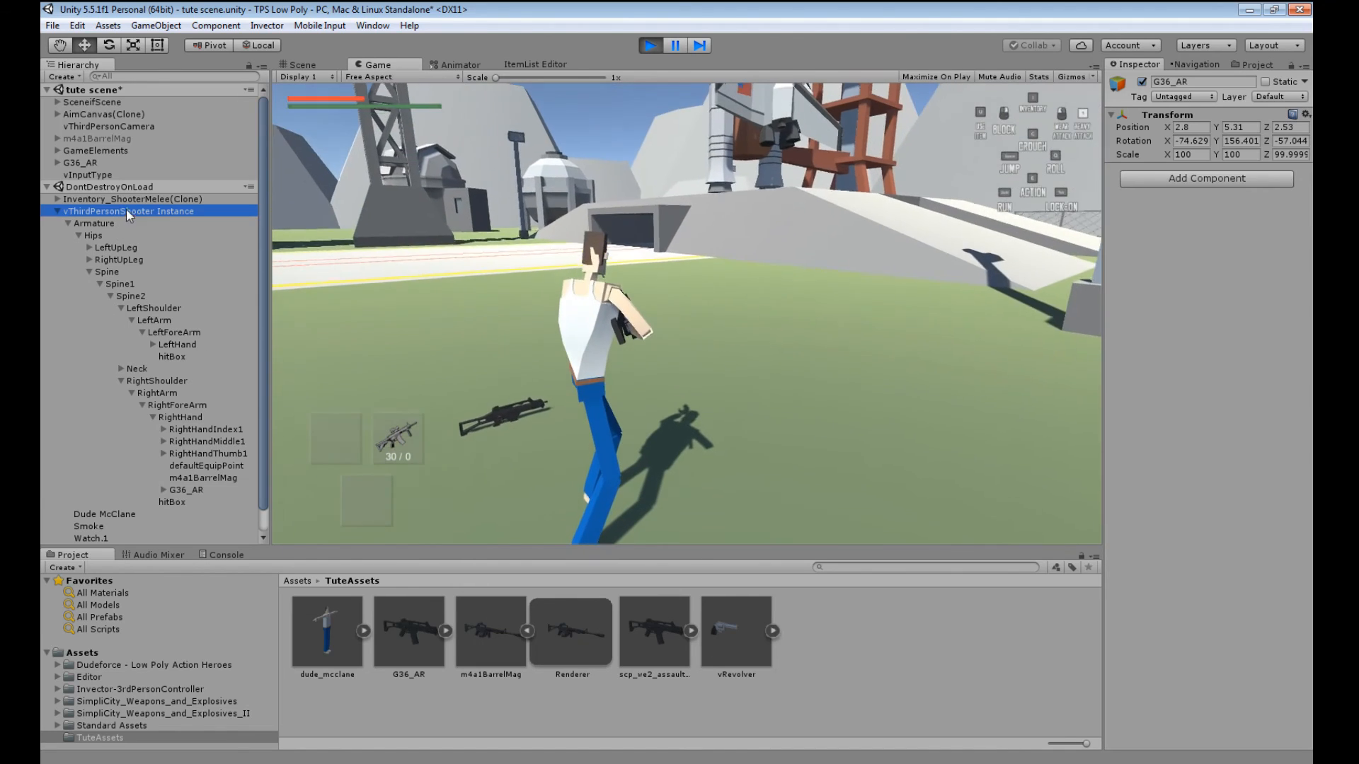
scroll(1204, 495, "down", 5)
left_click(1225, 504)
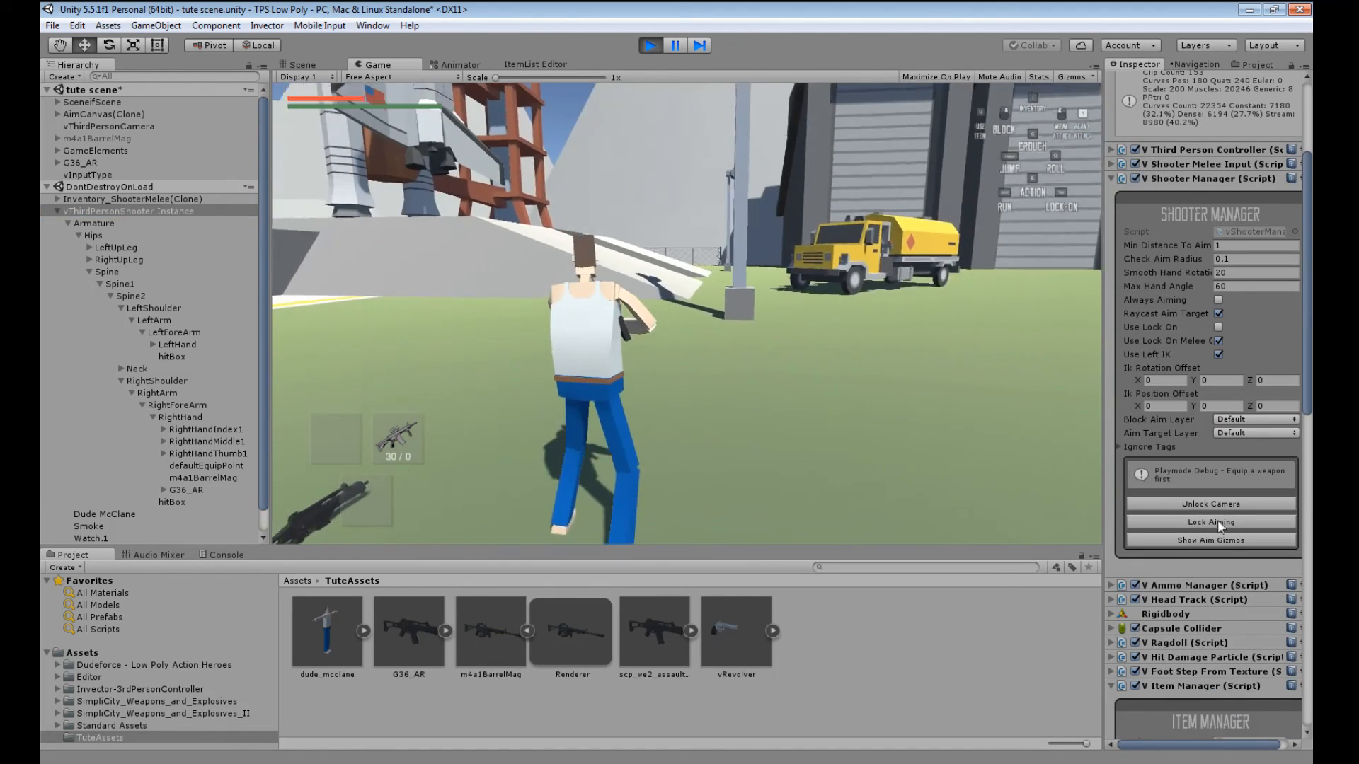
left_click(1216, 523)
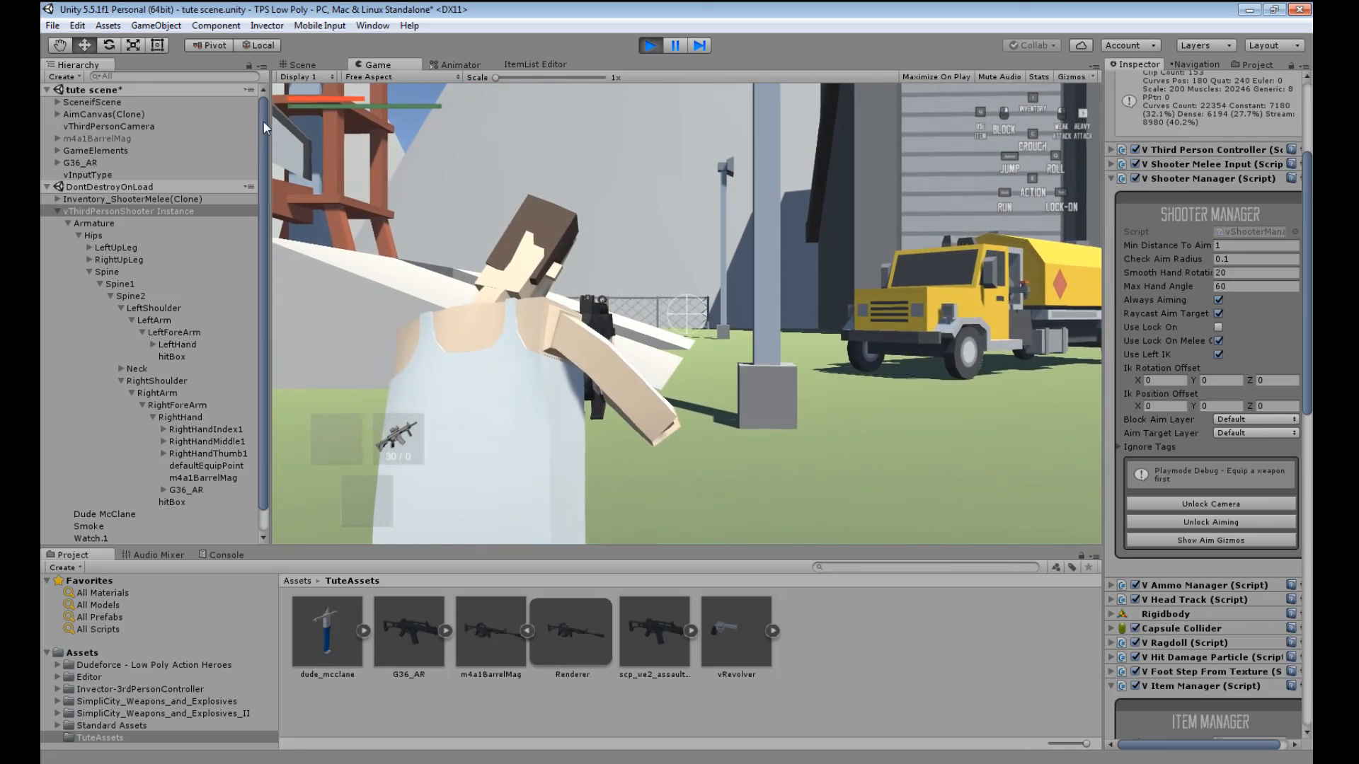
- In the Scene view, rotate the running character's G36_AR handler to about -80.8, 122.3, -23.1
left_click(298, 64)
left_click_drag(834, 286, 734, 273, "alt")
scroll(734, 273, "up", 5)
middle_click_drag(734, 274, 763, 235)
left_click_drag(763, 235, 697, 318, "alt")
middle_click_drag(697, 319, 720, 329)
left_click_drag(720, 330, 681, 349, "alt")
scroll(599, 316, "down", 3)
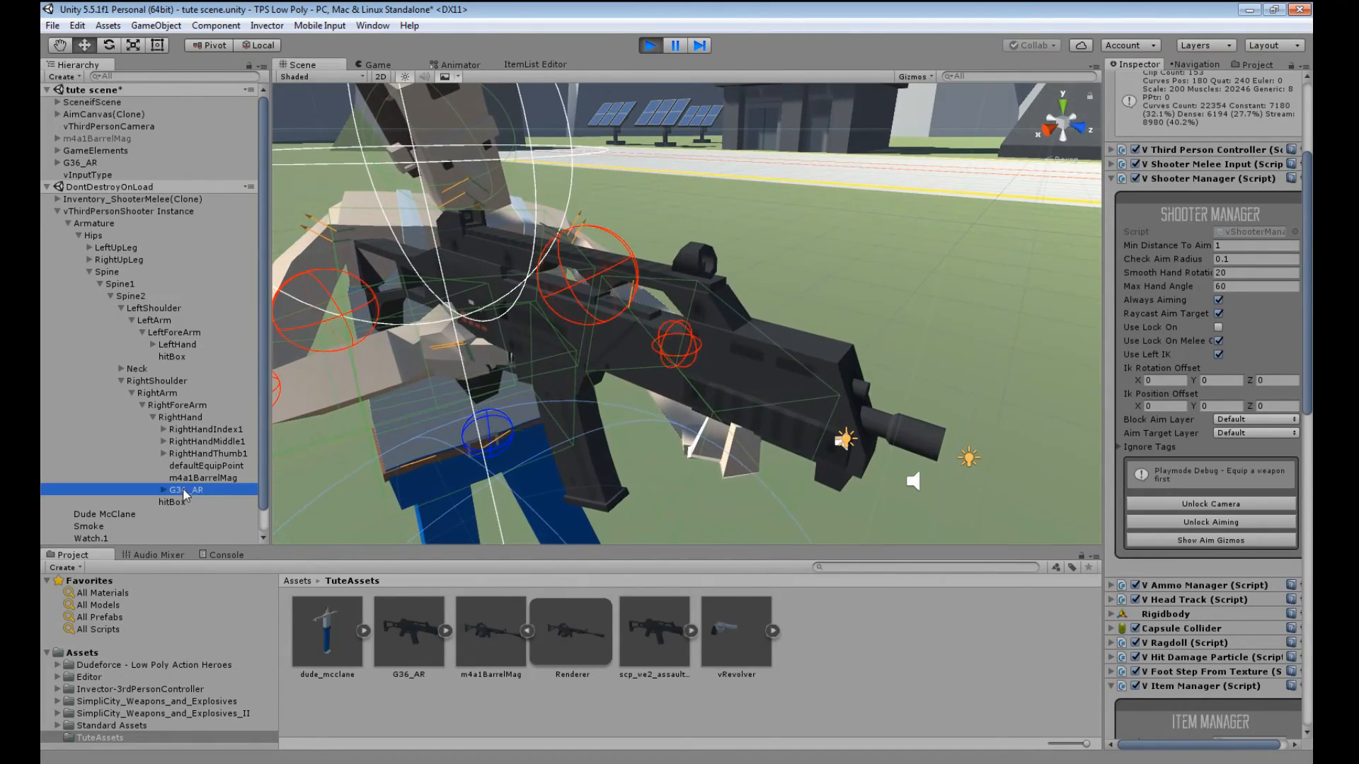
left_click(184, 491)
middle_click_drag(364, 362, 413, 342)
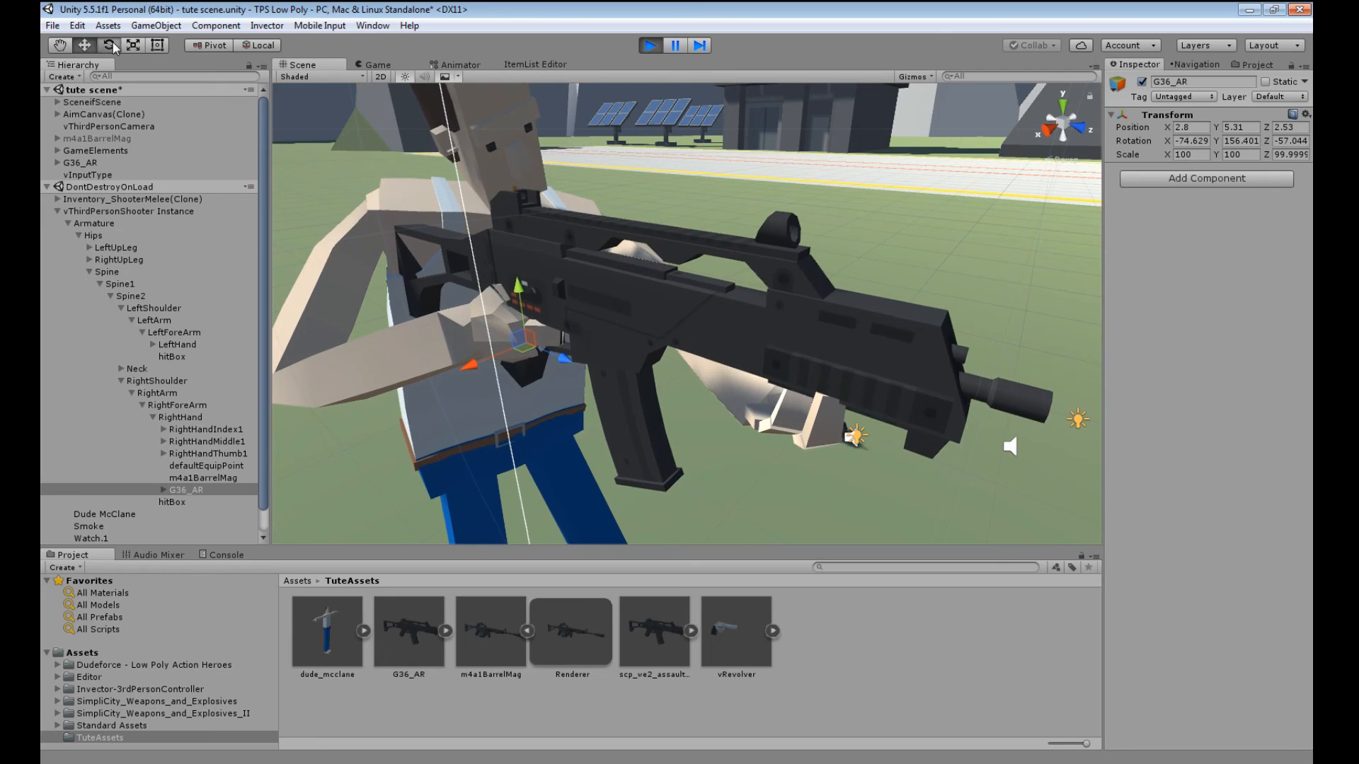
left_click_drag(531, 358, 494, 368)
right_click_drag(494, 369, 572, 354)
middle_click_drag(572, 354, 713, 353)
right_click_drag(714, 354, 623, 365)
middle_click_drag(622, 364, 898, 365)
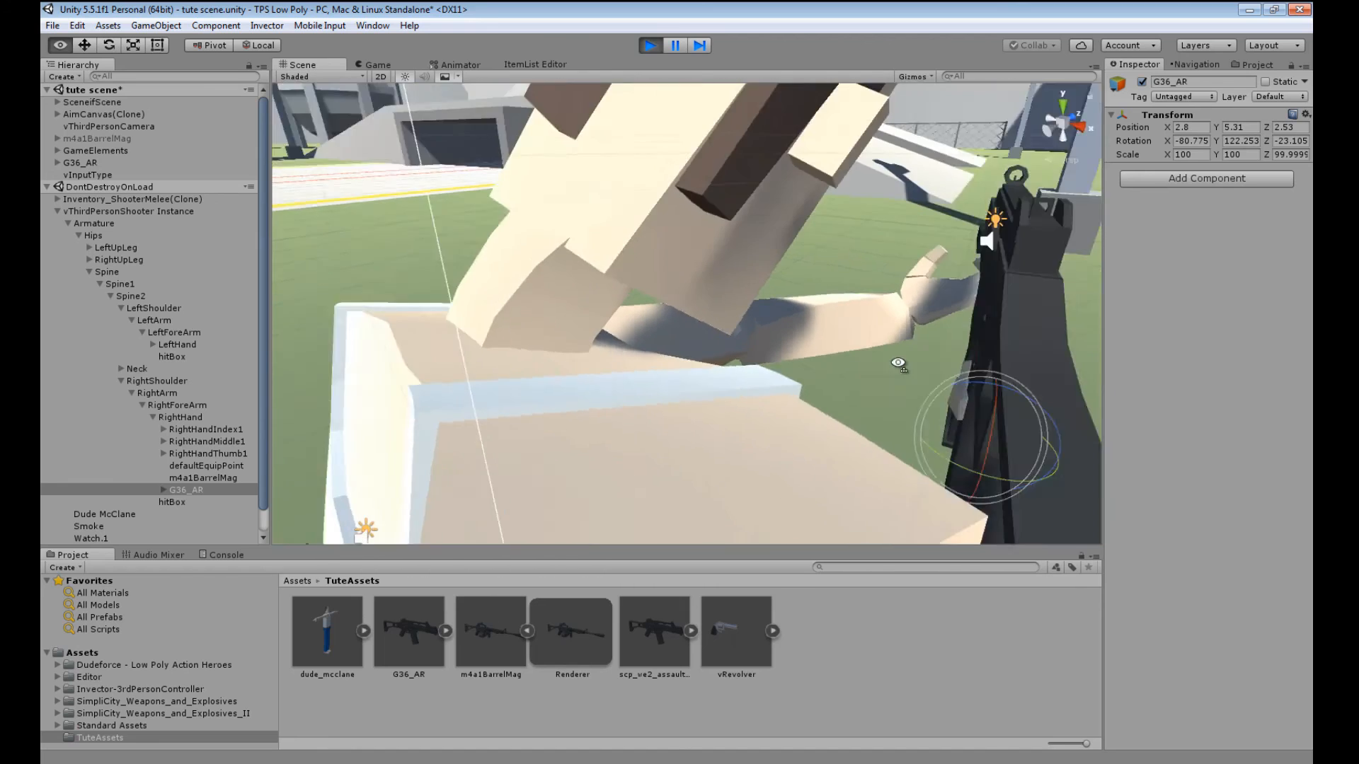
right_click_drag(898, 364, 835, 384)
- Adjust the G36_AR handler's rotation to about -77.6, 145.6, -46.3 to line the rifle up with the aim
scroll(831, 382, "down", 5)
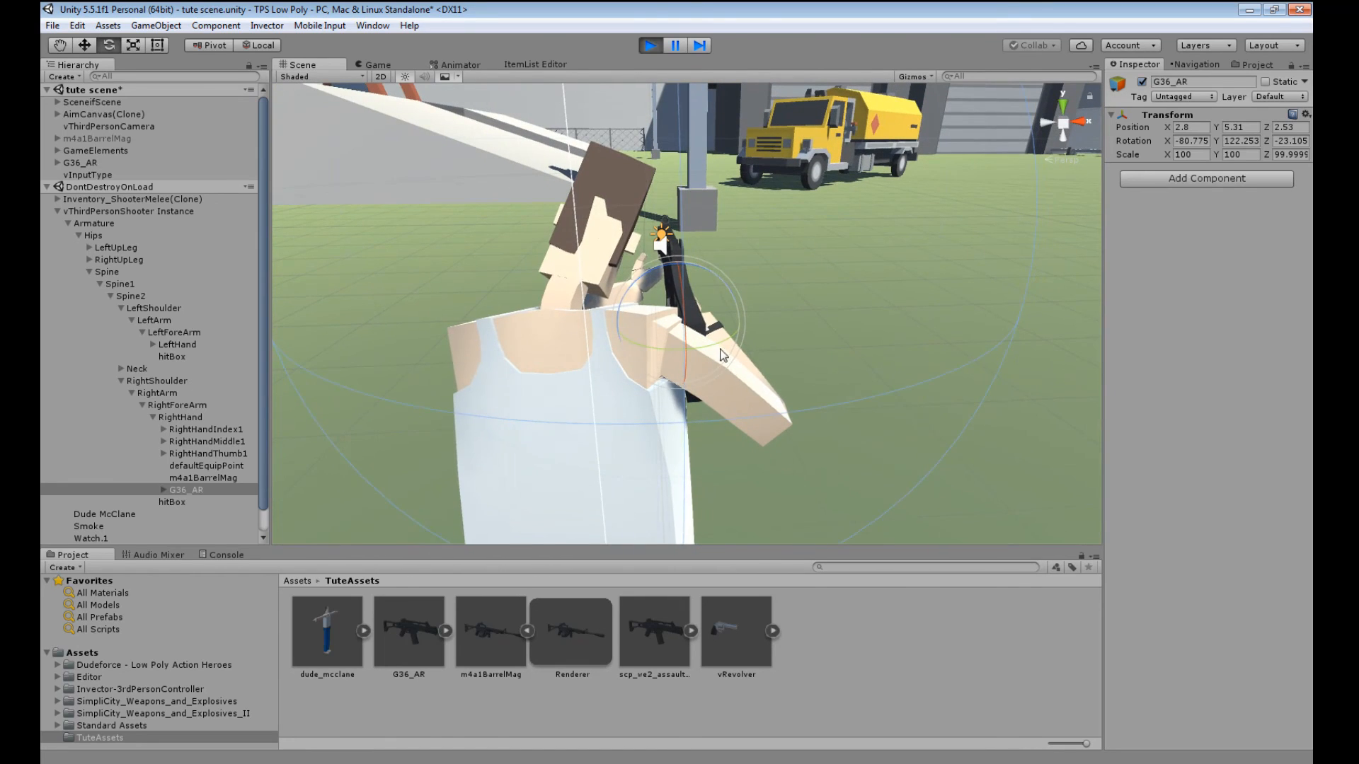
right_click_drag(794, 328, 509, 336)
middle_click_drag(884, 368, 593, 288)
scroll(594, 317, "up", 3)
scroll(594, 304, "down", 5)
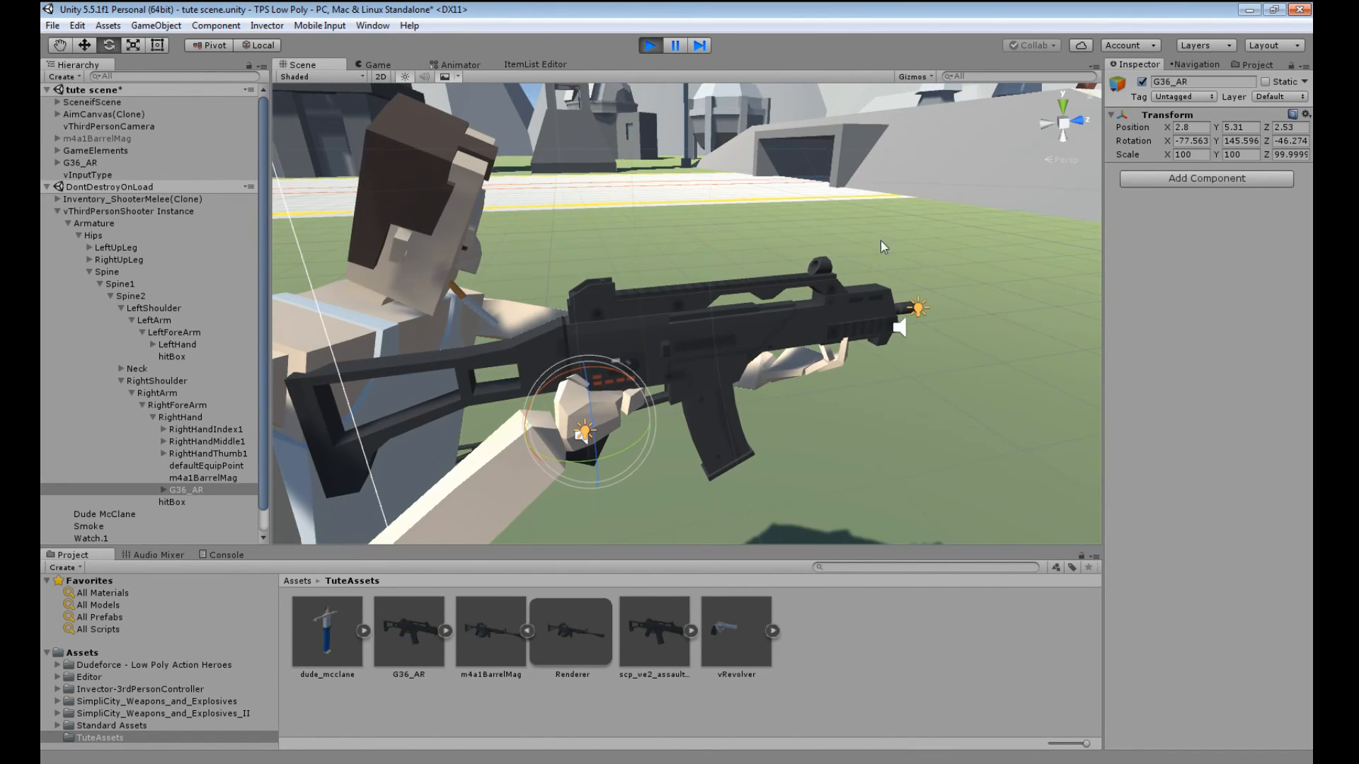
- Copy the G36_AR handler's Transform component and unlock the character's camera and aiming in the Shooter Manager
left_click(1306, 115)
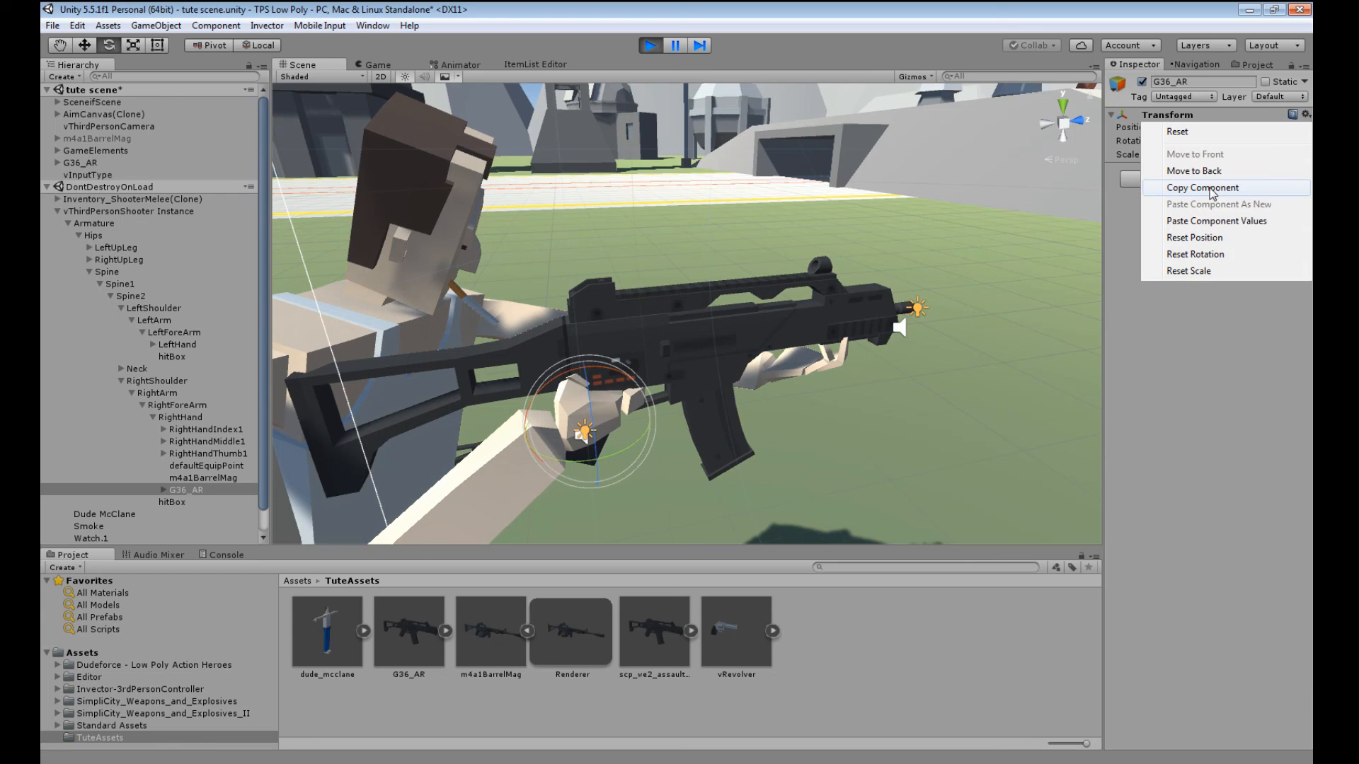
left_click(1215, 190)
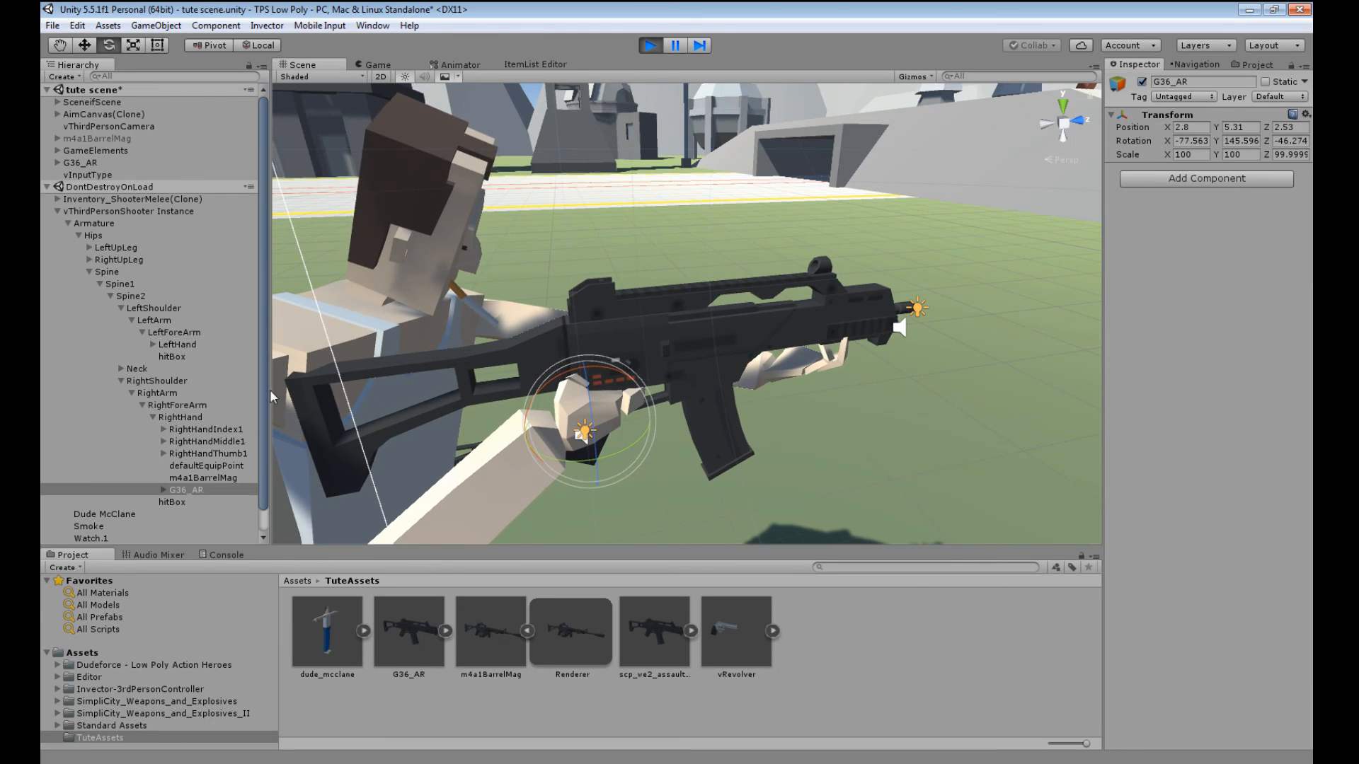
left_click(101, 212)
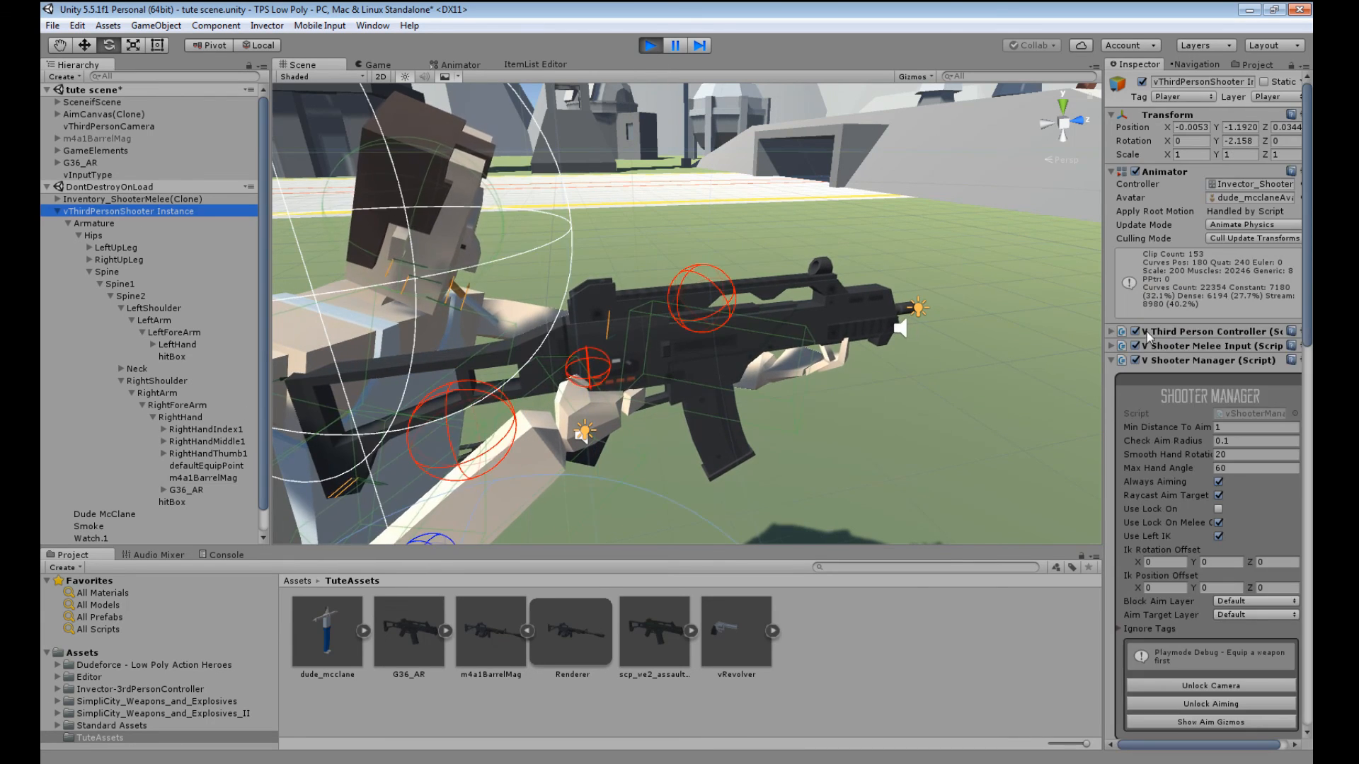
left_click(1208, 705)
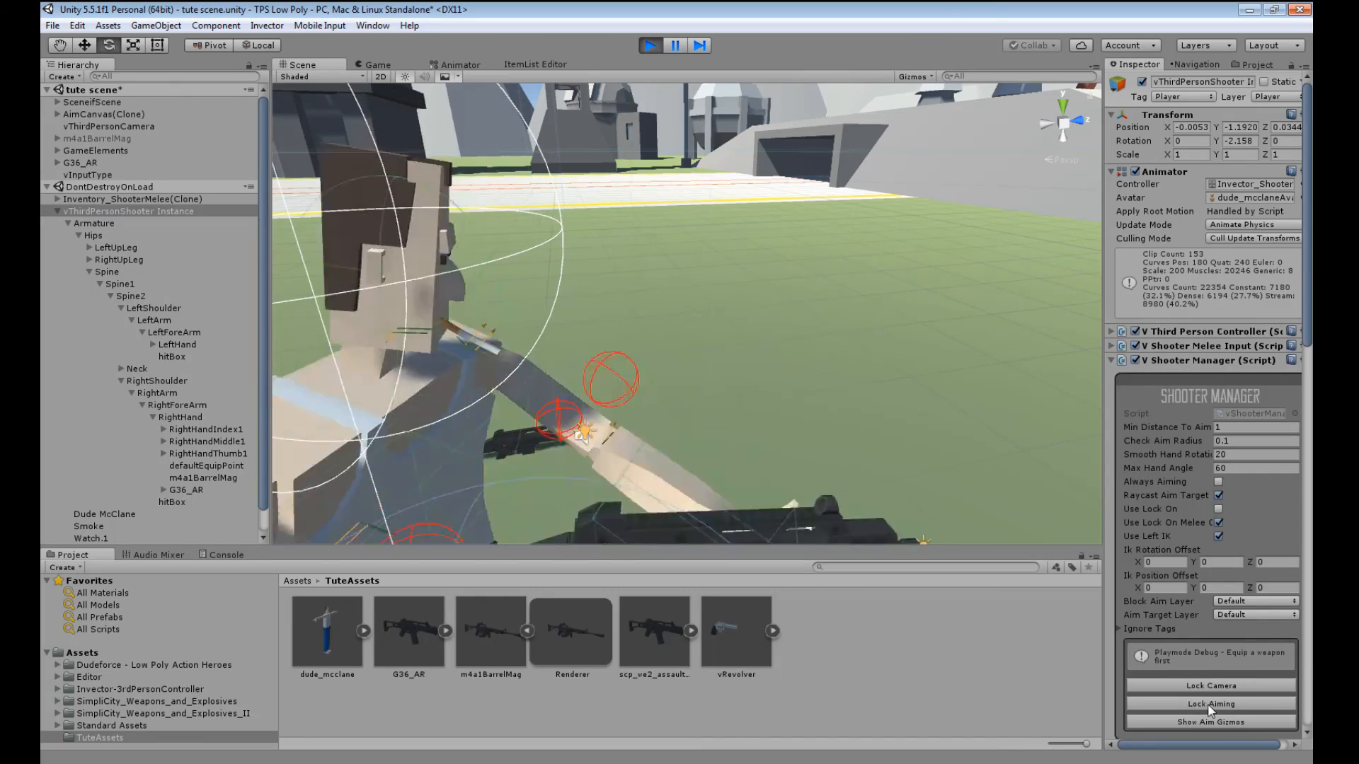
- With aiming unlocked, set the G36_AR handler to position 1.2, 4.4, 2.5 and rotation about -82.4, 47.3, 43.8 to fit the hands
left_click_drag(826, 477, 692, 434, "alt")
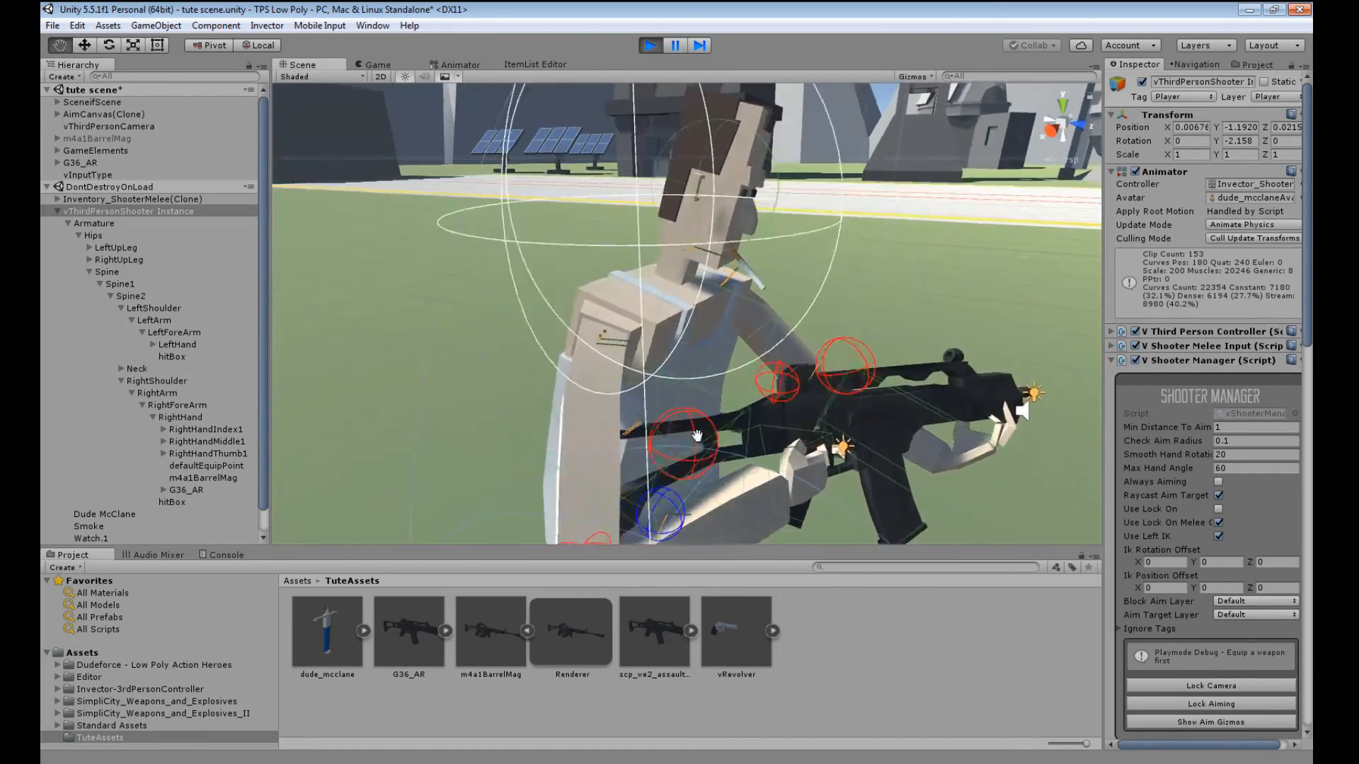
middle_click_drag(692, 433, 599, 393)
left_click_drag(681, 348, 522, 354, "alt")
middle_click_drag(522, 354, 519, 381)
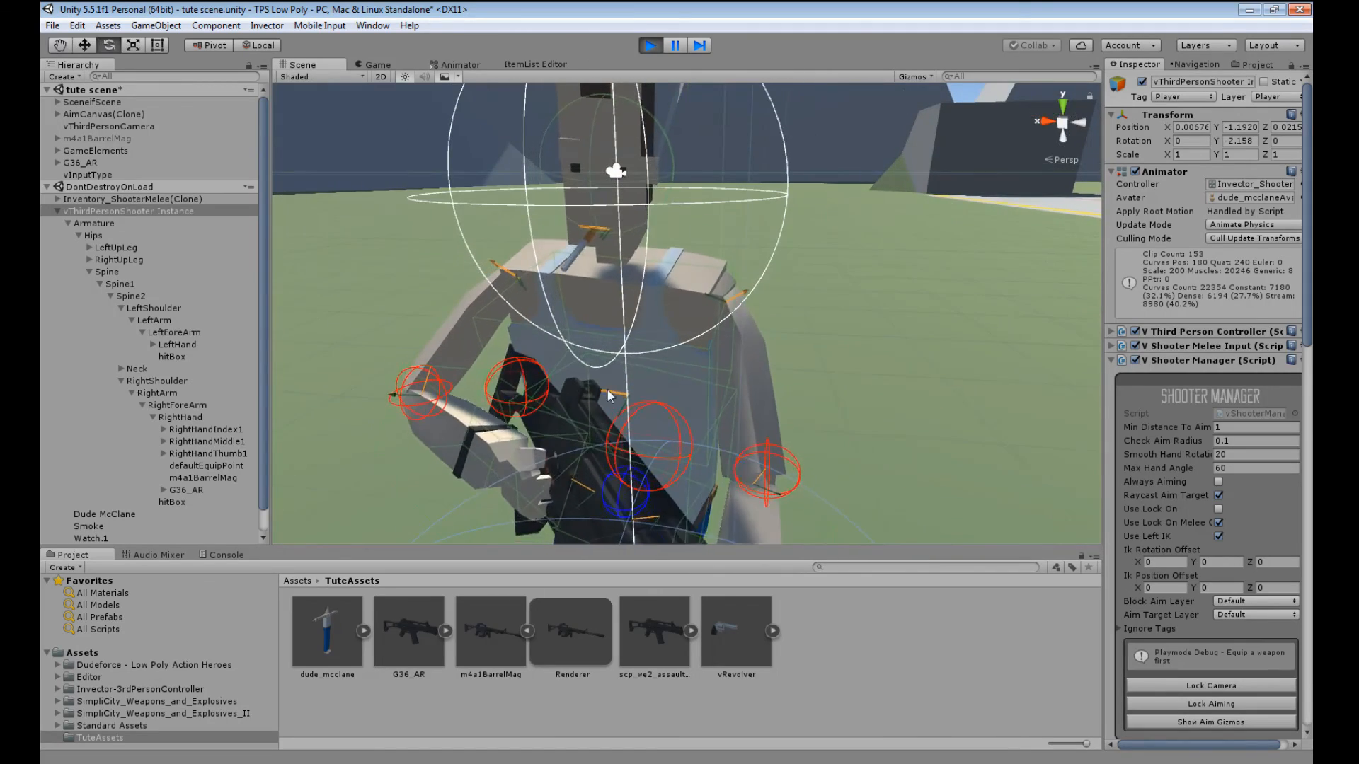
left_click_drag(606, 388, 532, 426, "alt")
left_click(594, 283)
middle_click_drag(637, 313, 563, 279)
left_click_drag(562, 278, 394, 405, "alt")
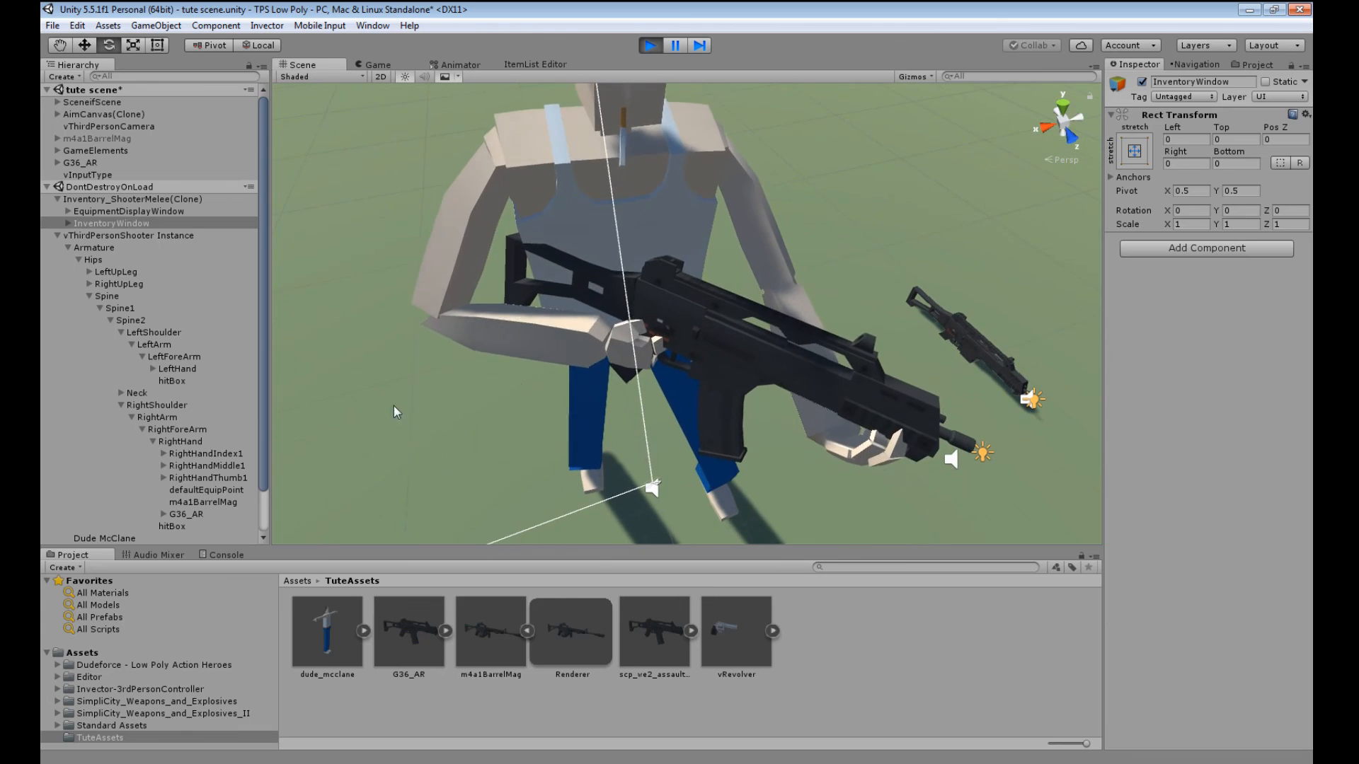
left_click(200, 514)
key("e")
left_click_drag(630, 385, 640, 328)
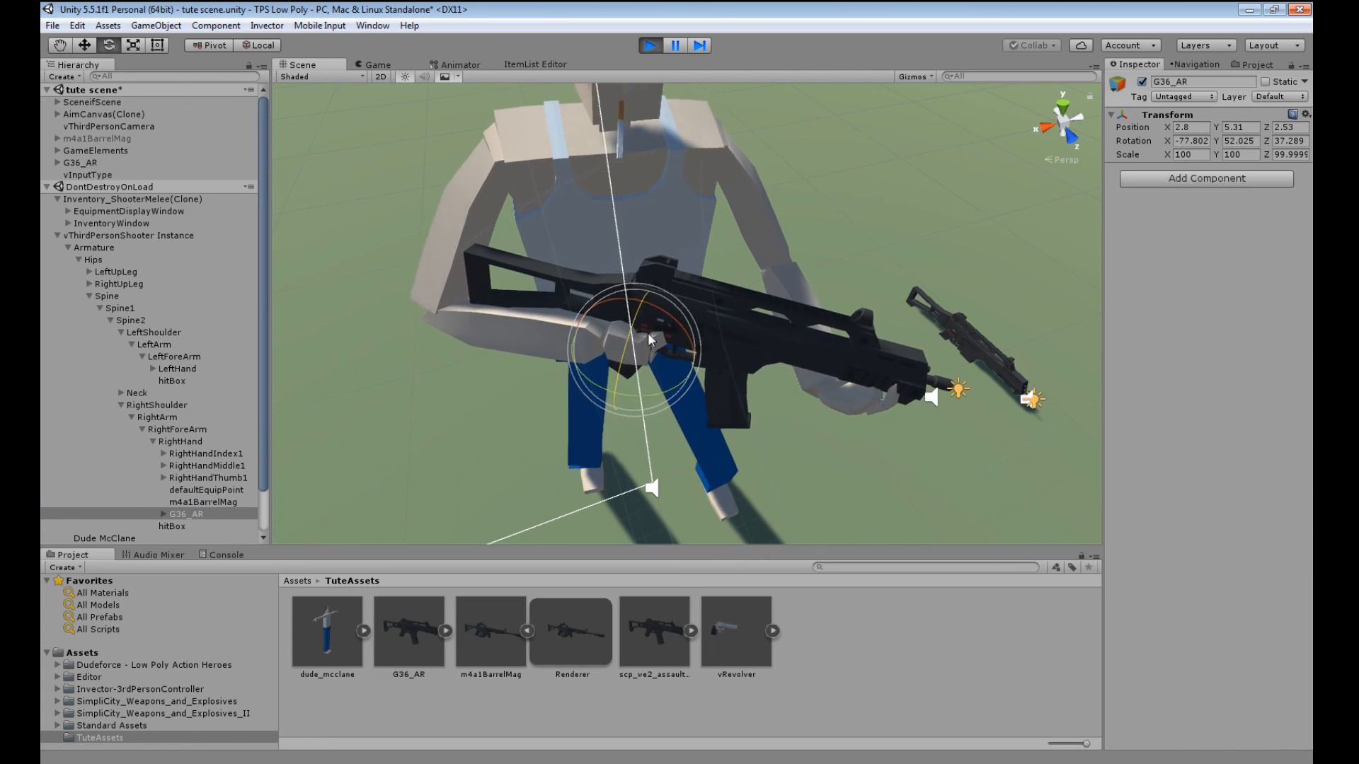
middle_click_drag(687, 345, 790, 282)
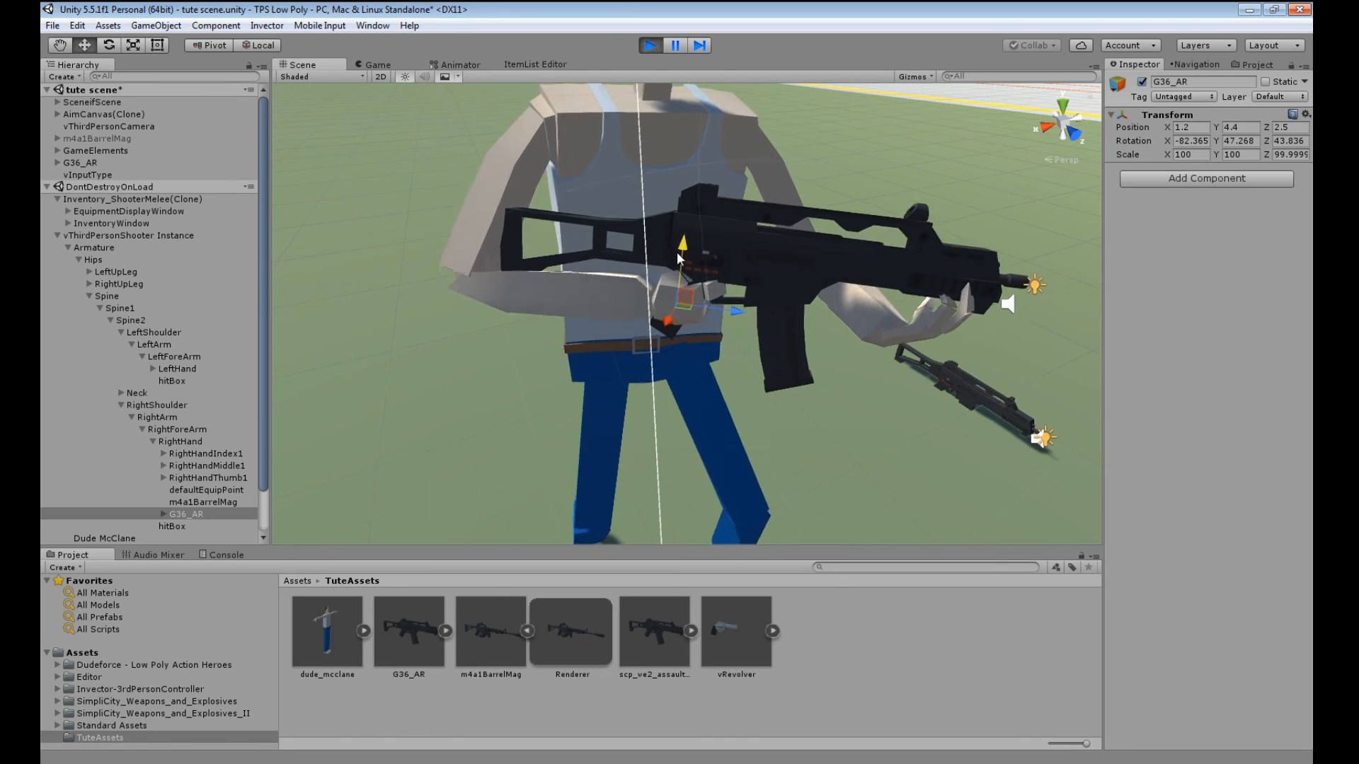
- Lock the camera and aiming again to check the rifle in the aiming pose, and reselect the right-hand G36_AR handler
left_click(137, 236)
scroll(1207, 576, "down", 5)
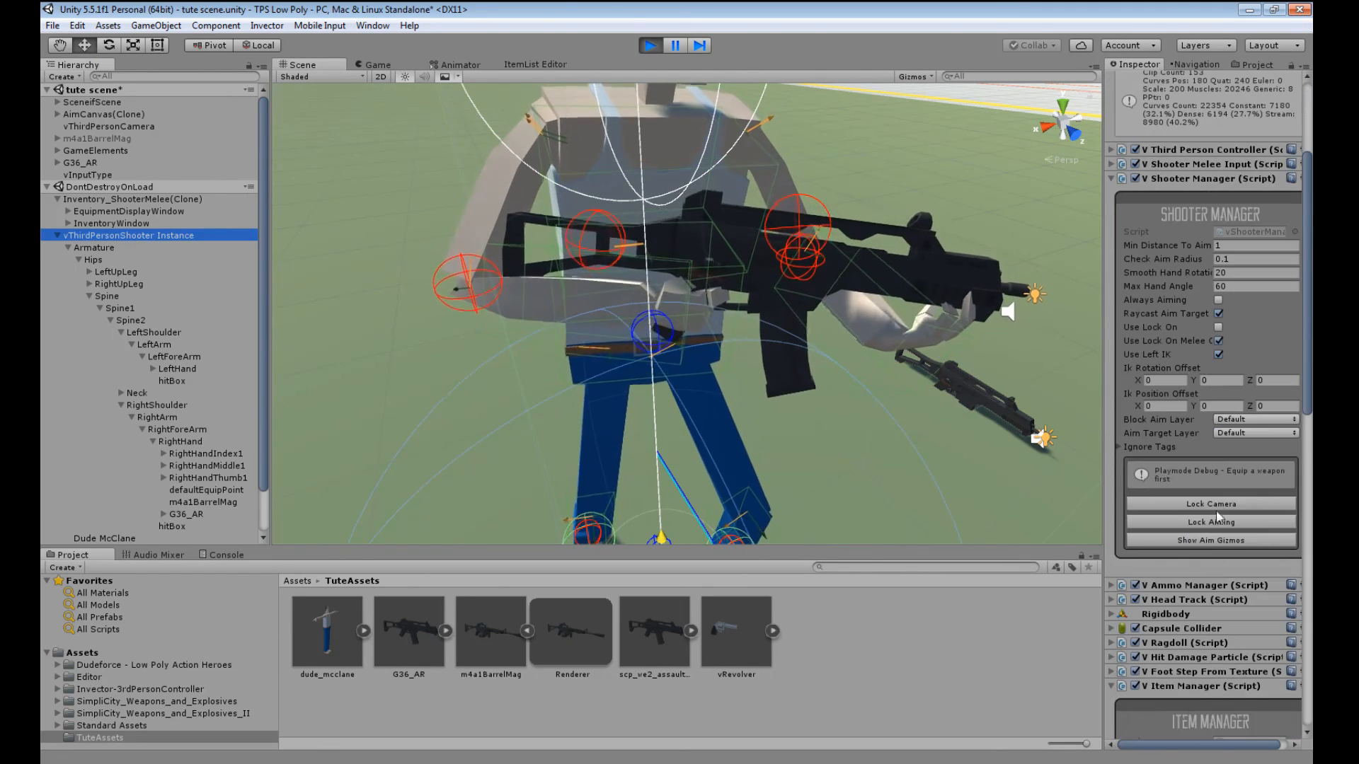
left_click(1211, 522)
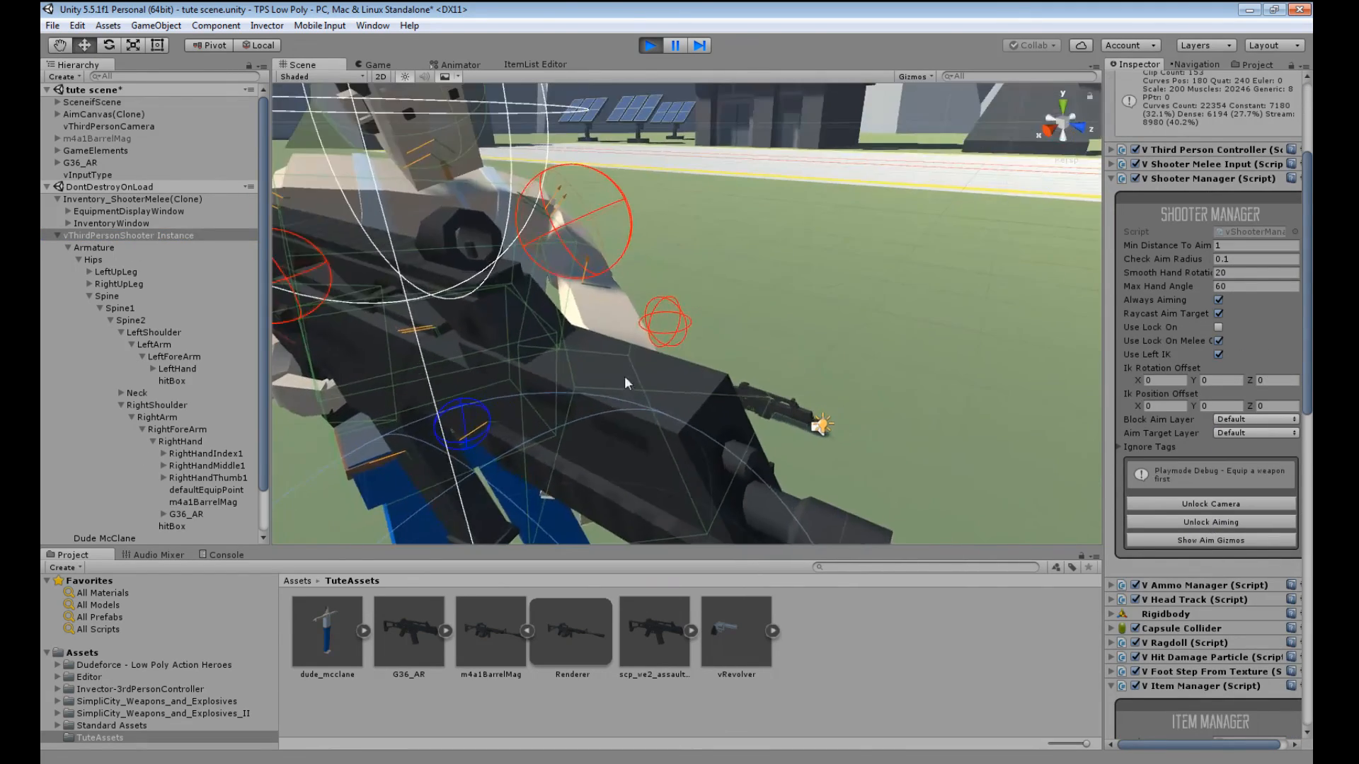
left_click_drag(728, 346, 882, 357, "alt")
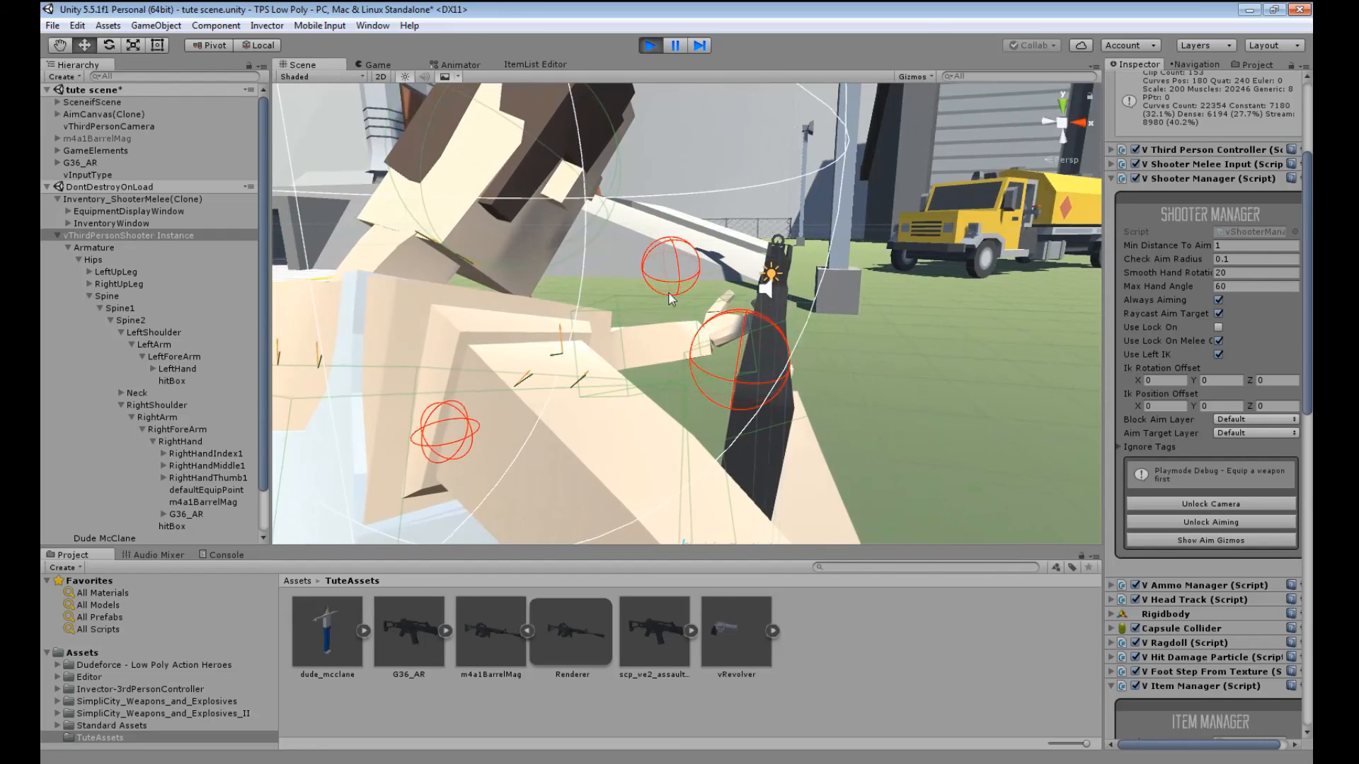
left_click(201, 511)
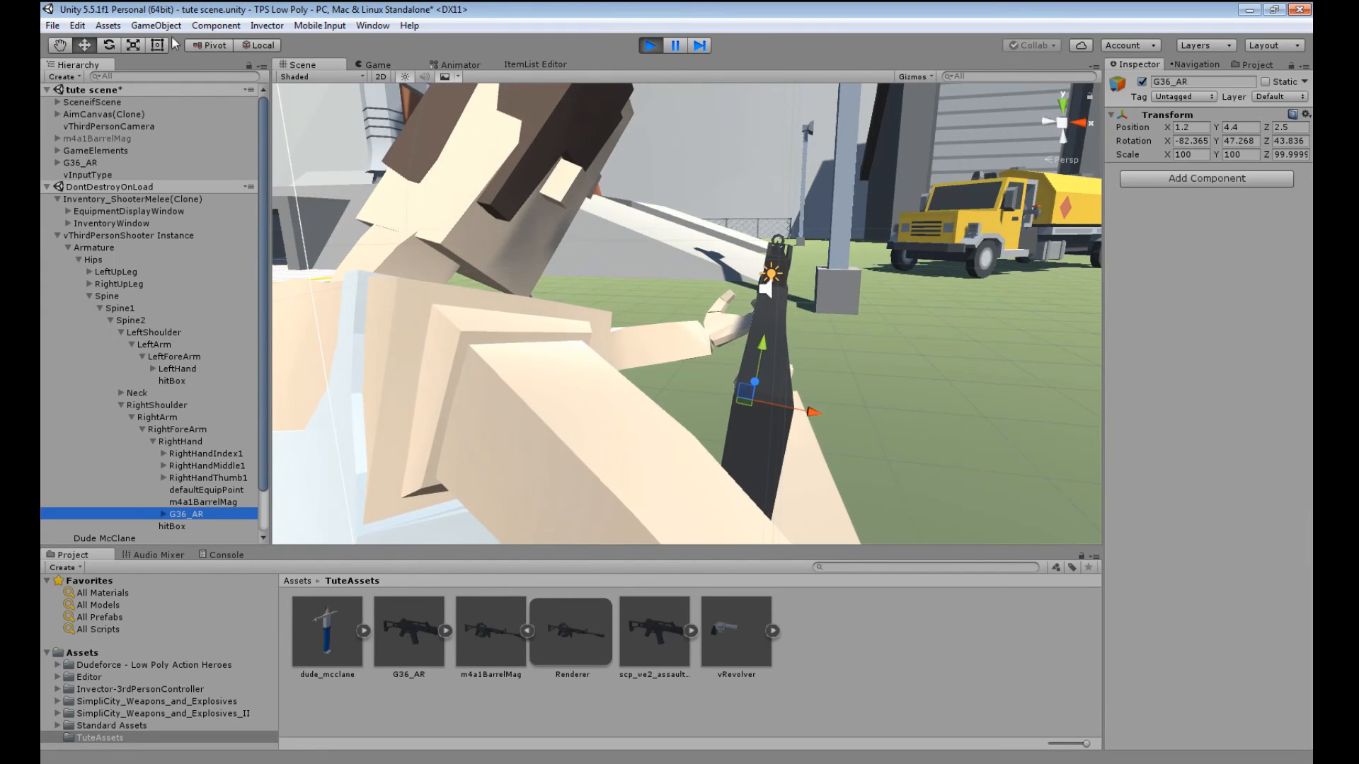
- Rotate the right-hand G36_AR handler to about -79.3, 163.6, -65.0 to align the rifle with the aiming direction
left_click_drag(746, 344, 735, 343)
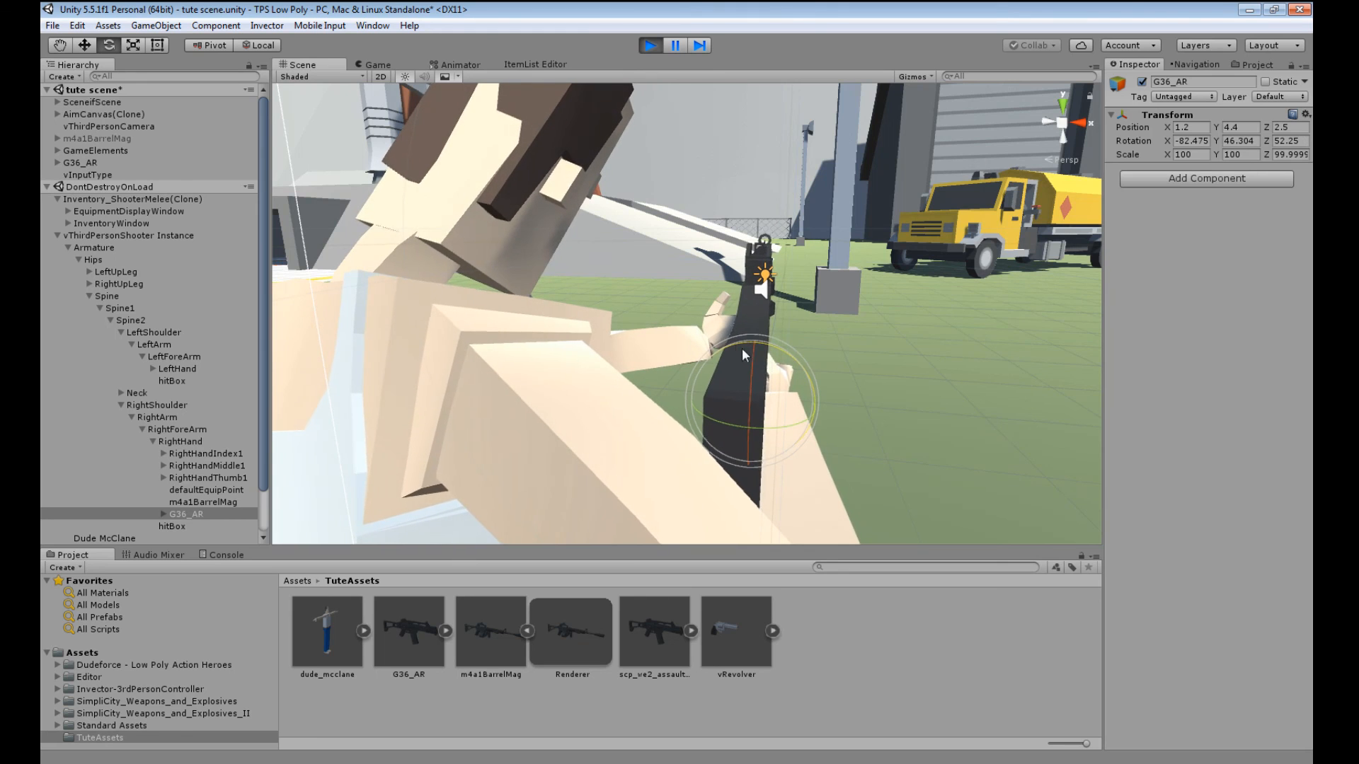
right_click_drag(741, 347, 720, 353)
scroll(728, 352, "down", 3)
mouse_move(728, 351)
middle_mouse_down()
mouse_move(750, 353)
mouse_move(737, 354)
middle_mouse_up()
right_click_drag(738, 354, 672, 358)
middle_click_drag(673, 359, 556, 361)
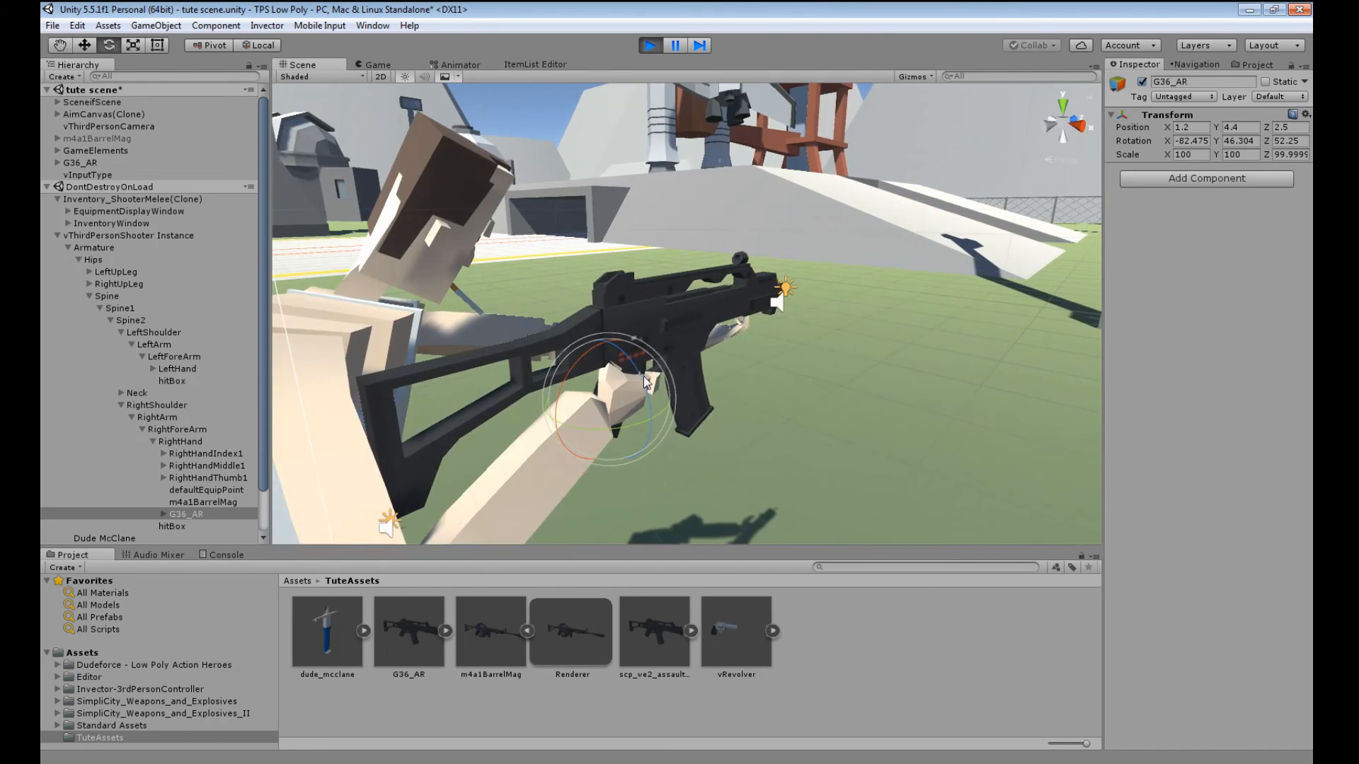
middle_click_drag(786, 365, 697, 453)
right_click_drag(697, 453, 519, 472)
middle_click_drag(864, 485, 589, 419)
left_click_drag(600, 415, 563, 401)
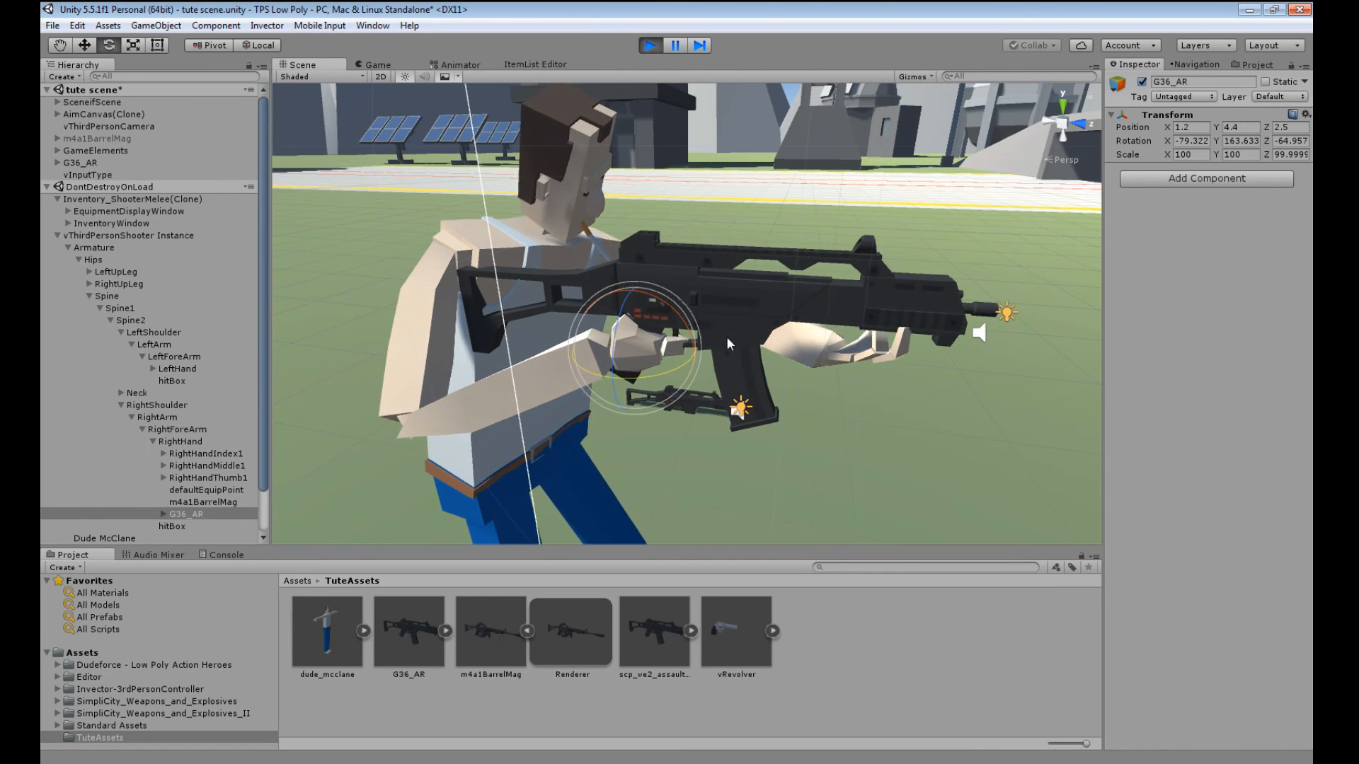
- Fine-tune the G36_AR handler's rotation to about -76.3, 143.3, -45.3 to level the rifle in the aiming pose
right_click_drag(721, 386, 759, 375)
middle_click_drag(759, 376, 787, 335)
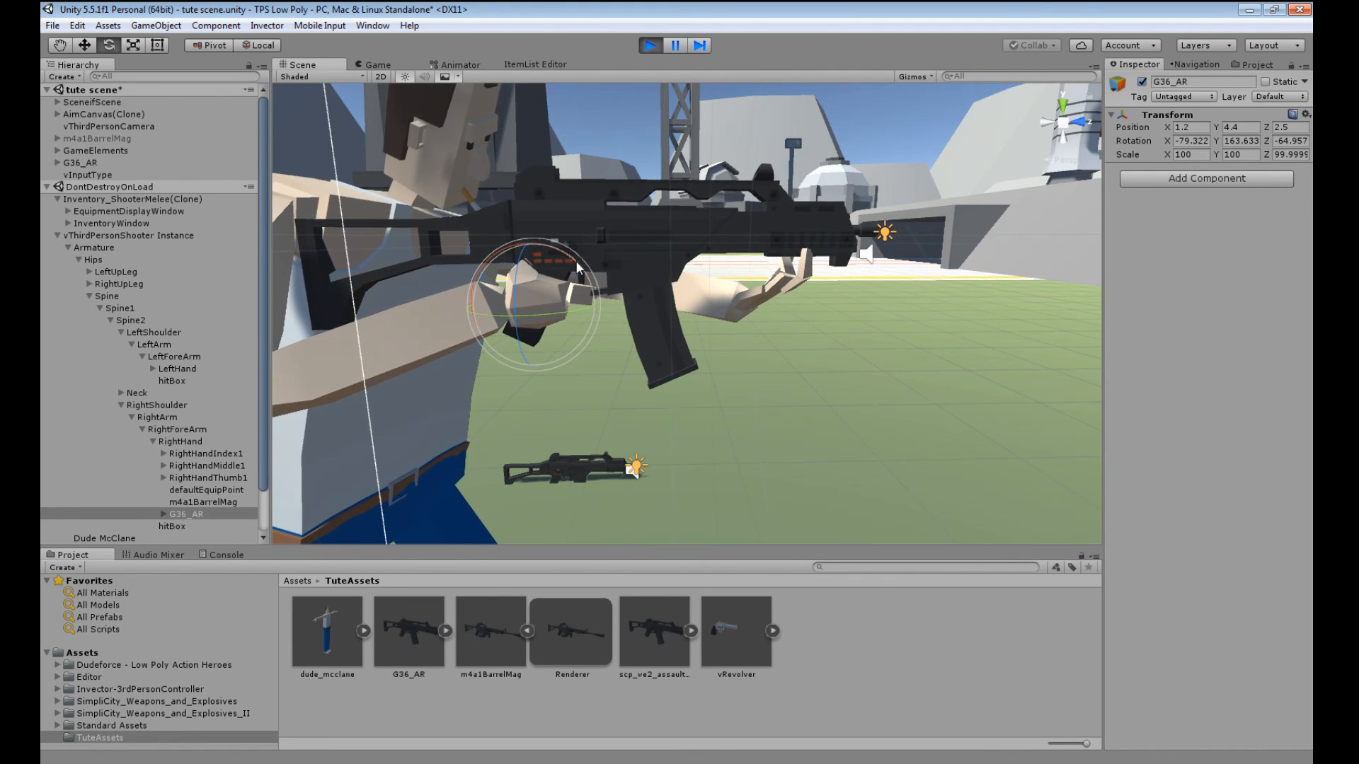
left_click_drag(577, 267, 578, 271)
middle_click_drag(548, 248, 577, 272)
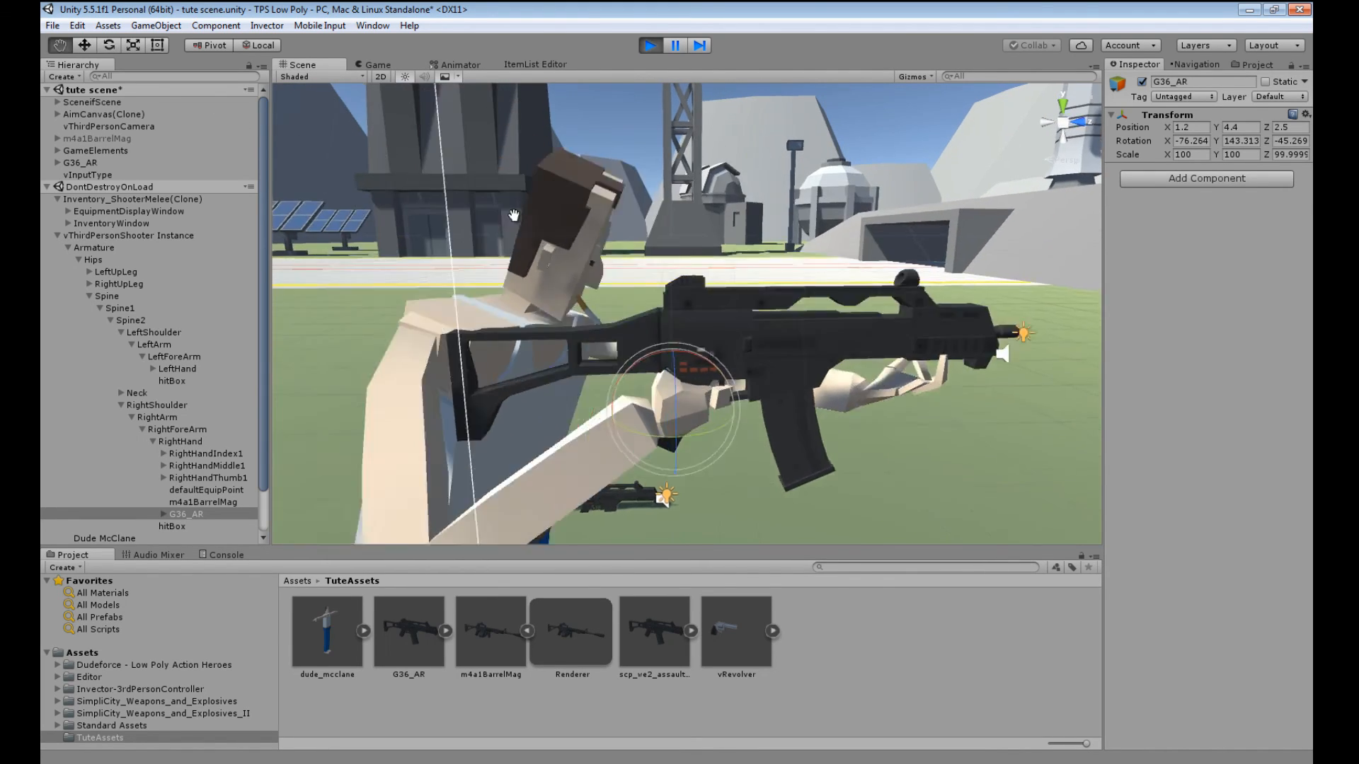
- Move the G36_AR handler to position 1.18, 4.38, 2.38 so the rifle grip fits into the right hand
right_click_drag(576, 271, 655, 310)
mouse_move(656, 310)
middle_mouse_down()
mouse_move(747, 303)
mouse_move(662, 298)
middle_mouse_up()
right_click_drag(800, 302, 595, 286)
left_click(81, 49)
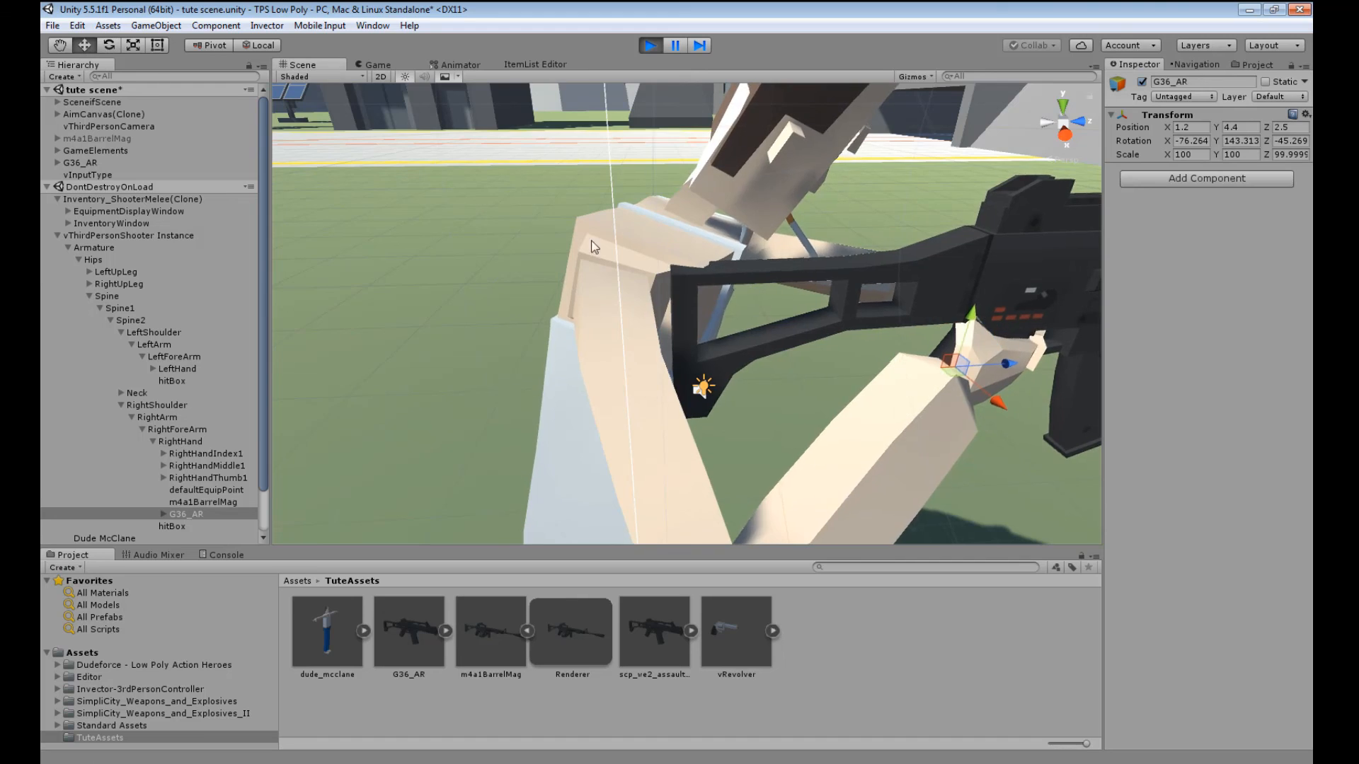
left_click_drag(591, 248, 781, 309, "alt")
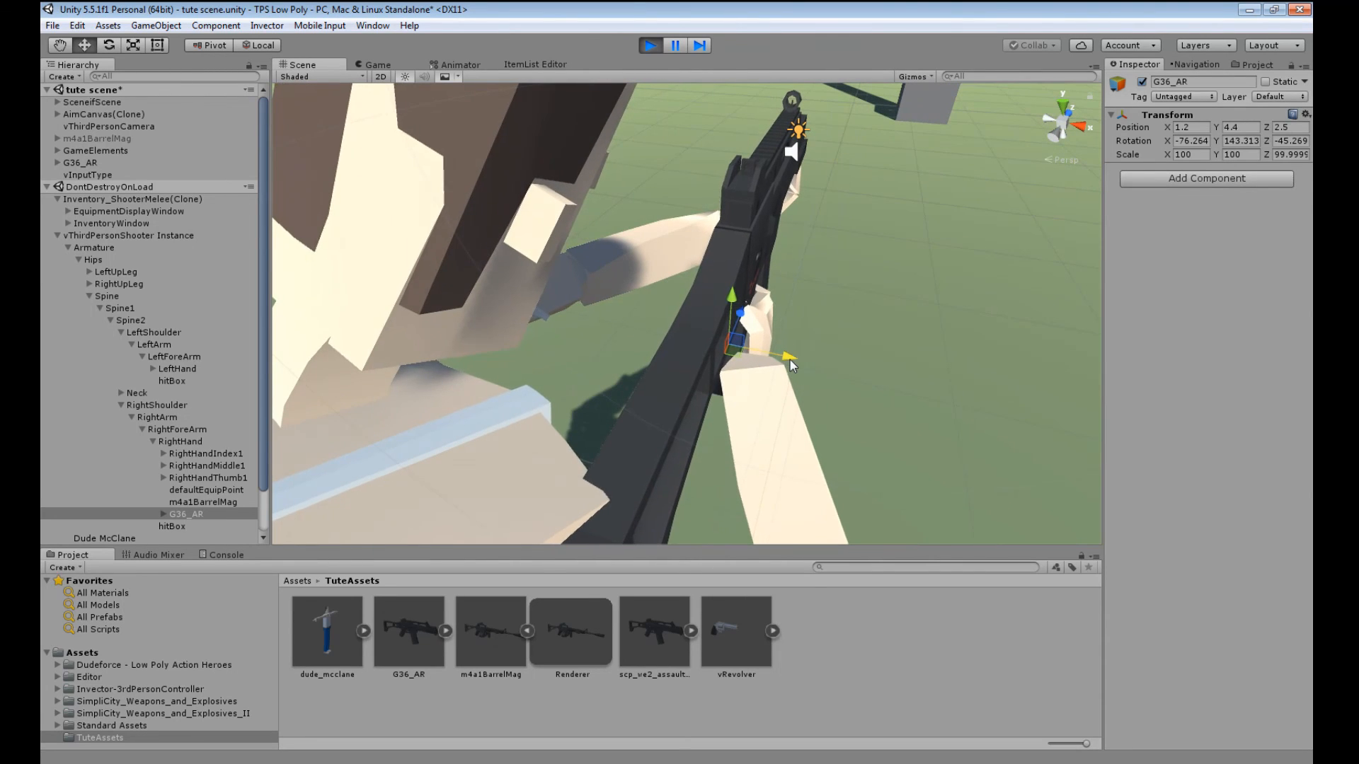
middle_click_drag(791, 359, 748, 308)
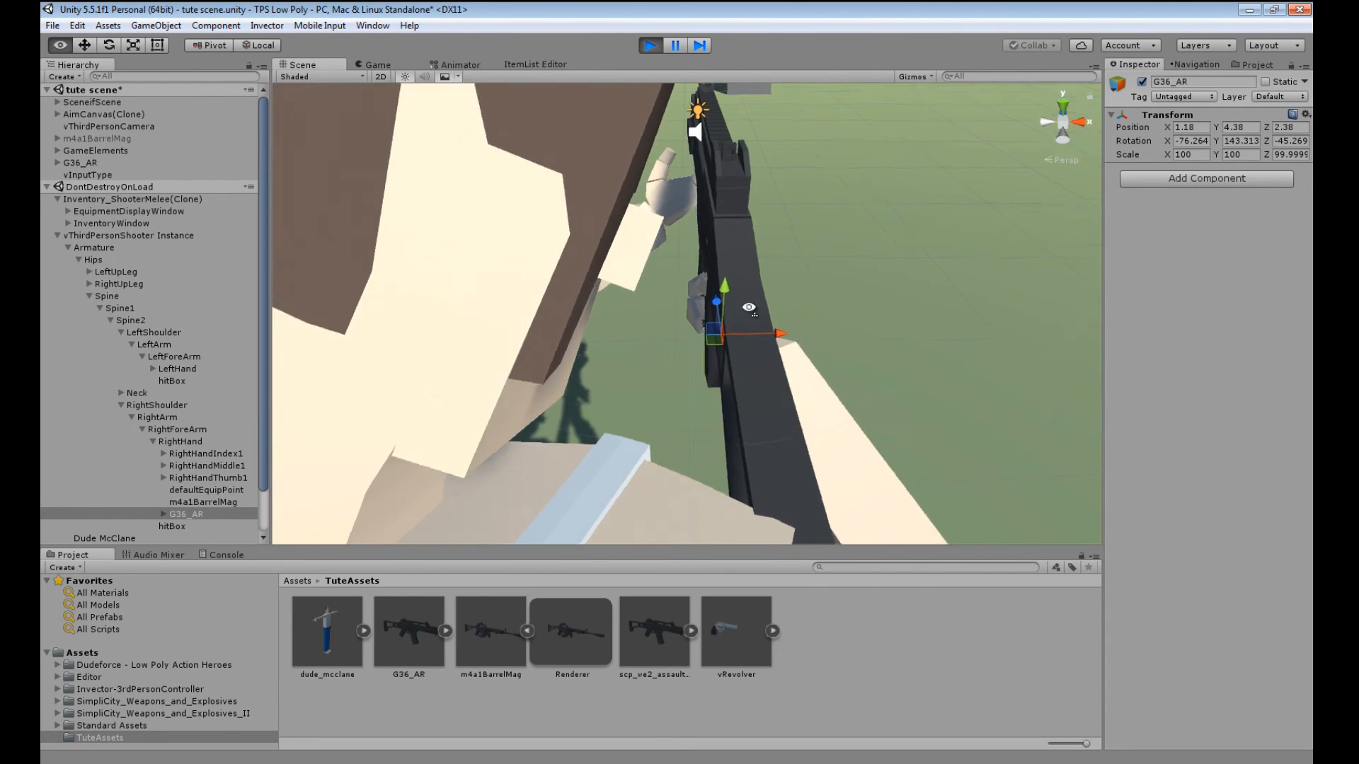
left_click_drag(747, 308, 560, 205, "alt")
middle_click_drag(559, 205, 605, 258)
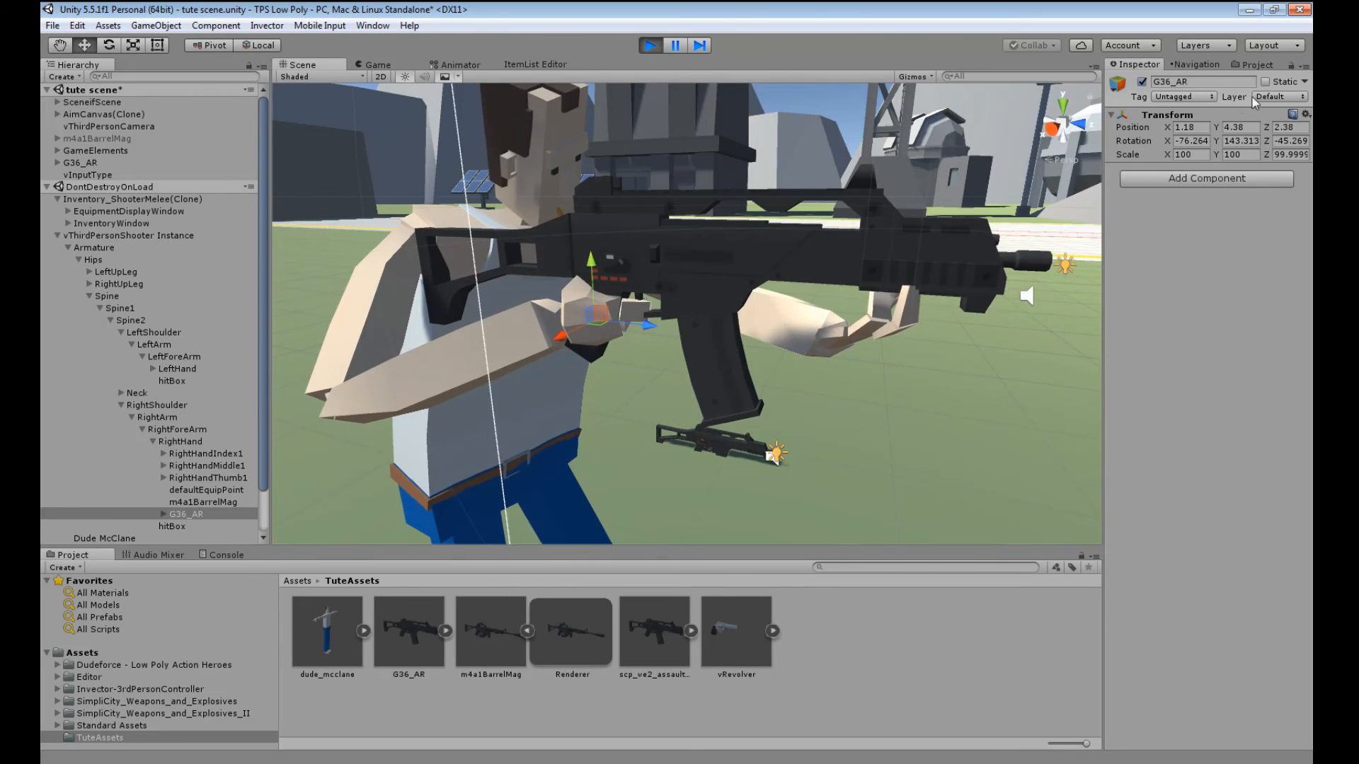
- Copy the G36_AR handler's Transform component, and unlock the character's camera and aiming to inspect the rifle in the idle pose
left_click(1306, 115)
left_click(1191, 189)
left_click(93, 238)
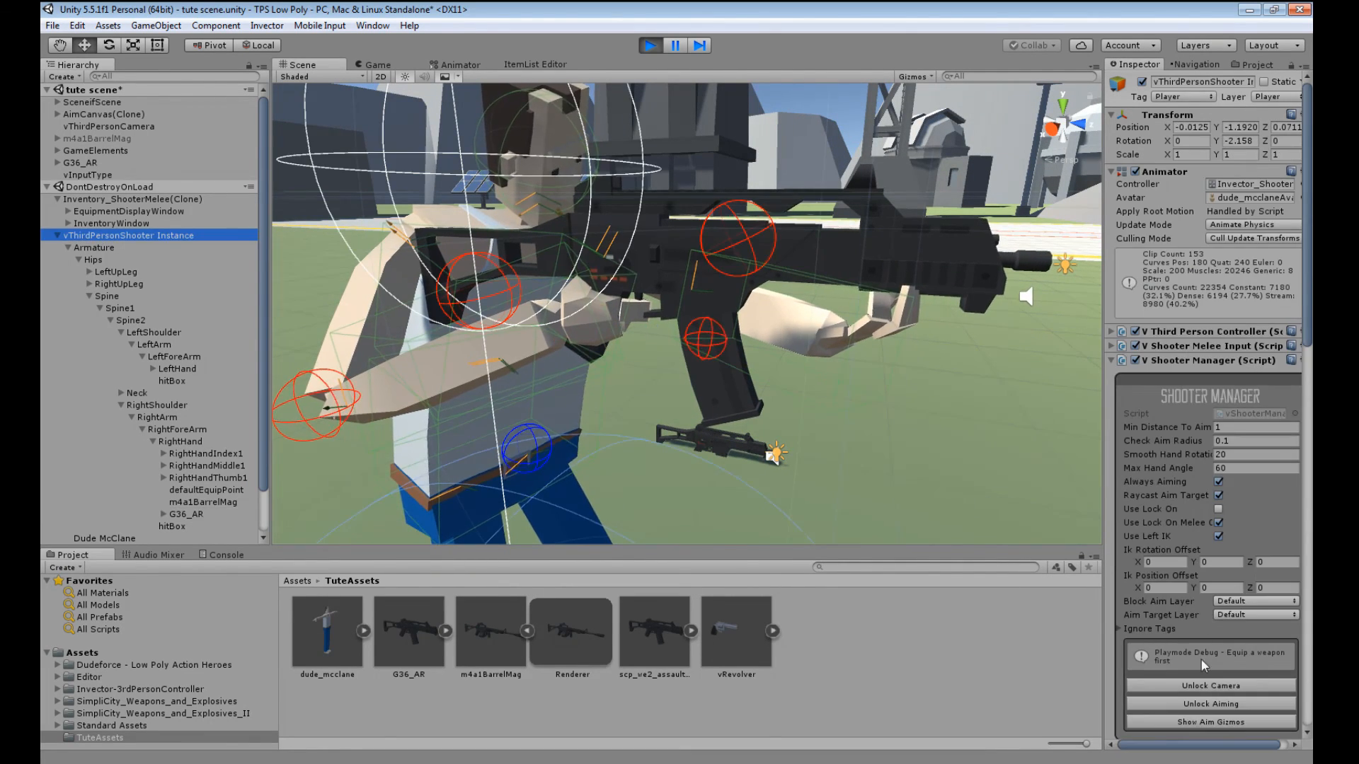
left_click(1200, 704)
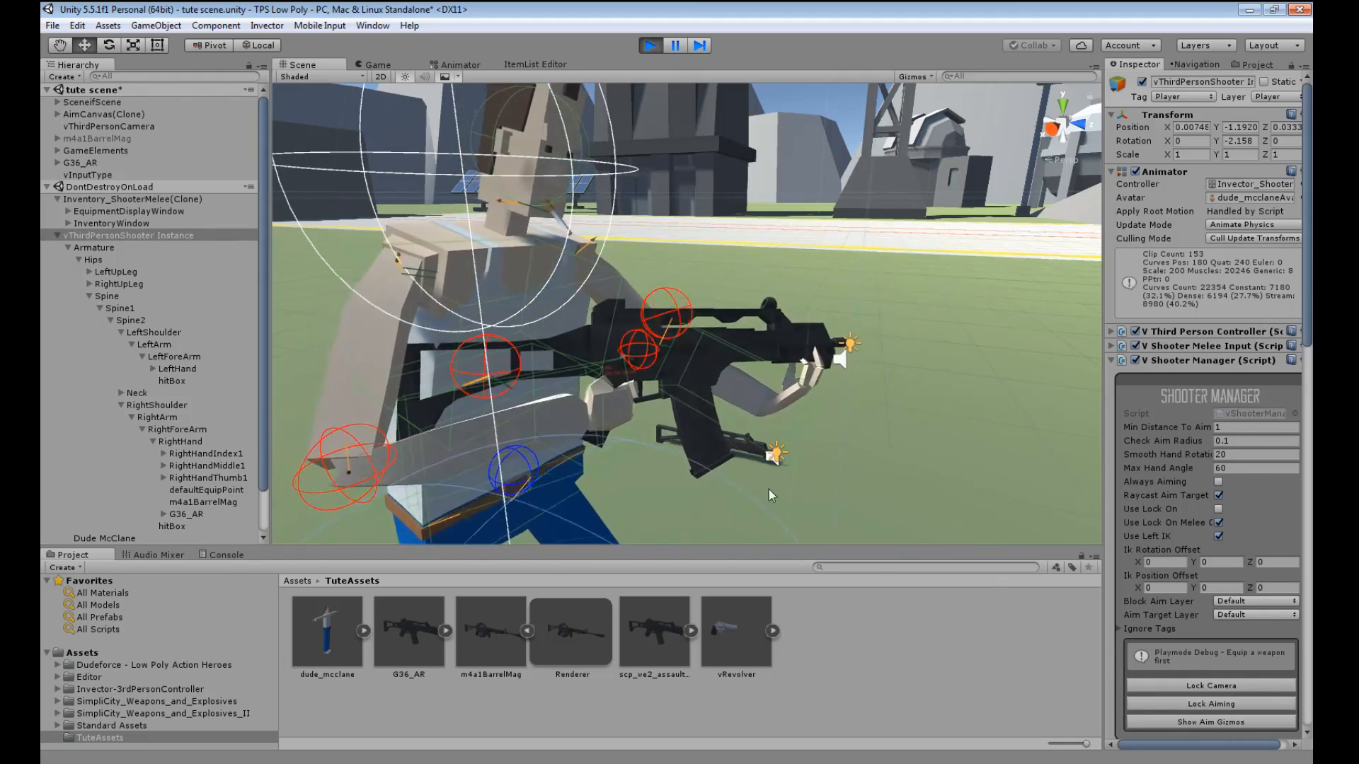
middle_click_drag(768, 490, 694, 399)
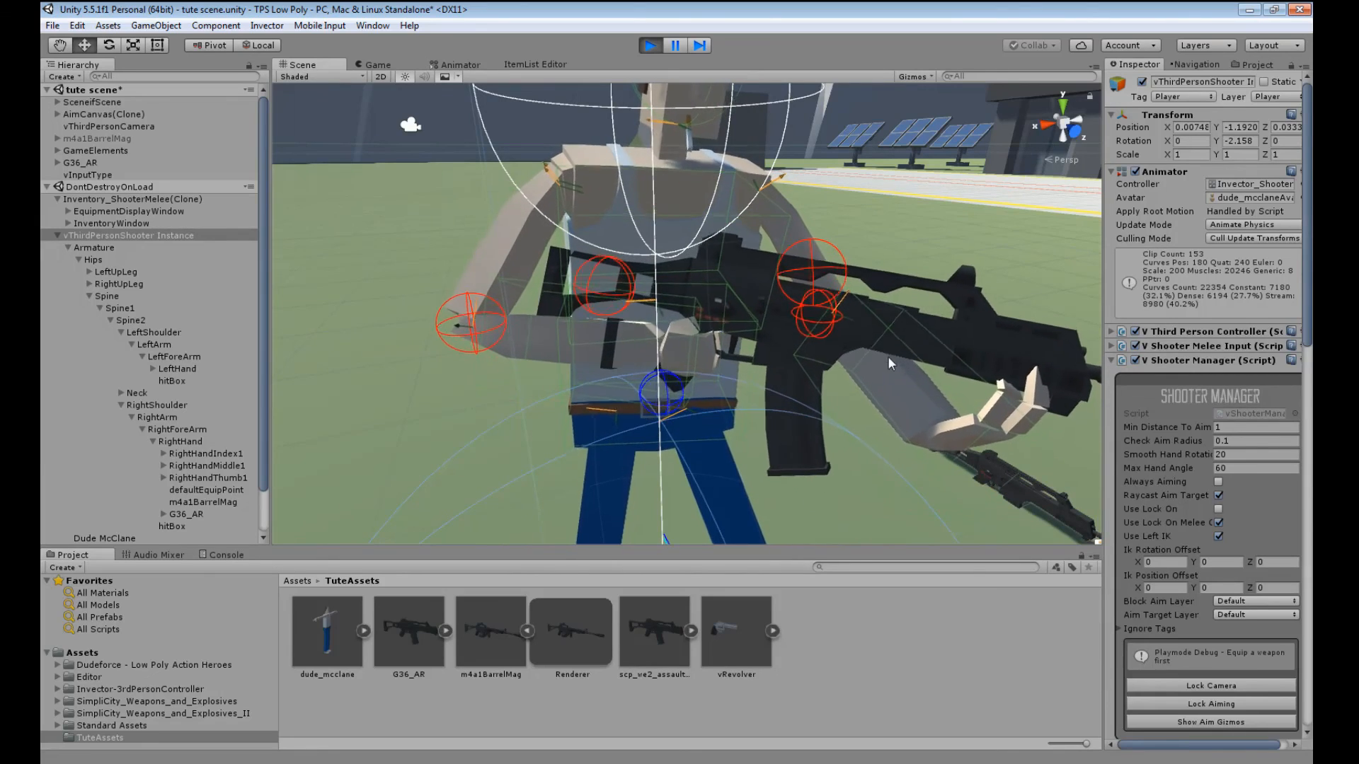
- Rotate the renderer inside the handler's G36_AR(Clone) to about -6.8, -11.5, -9.4 to fit the rifle to the idle hands
left_click(164, 515)
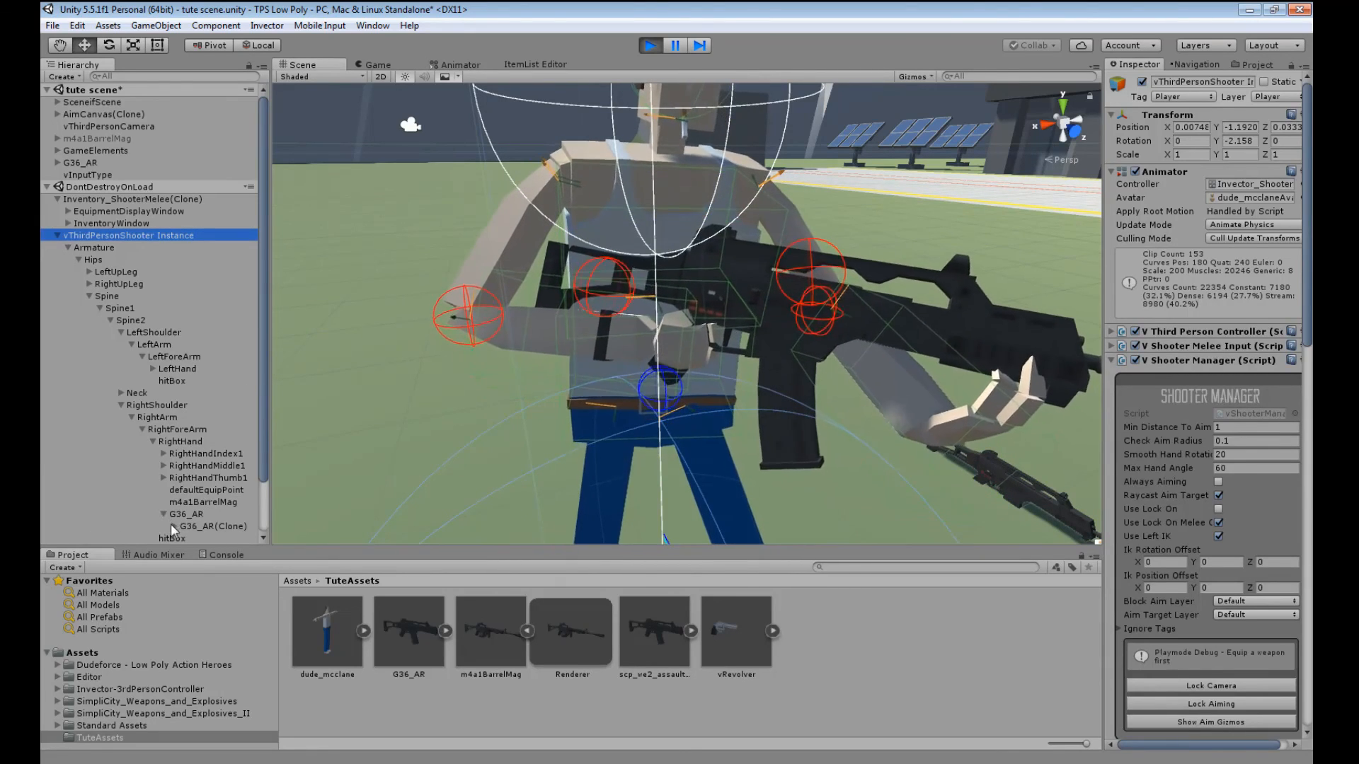
left_click(173, 525)
scroll(224, 523, "down", 2)
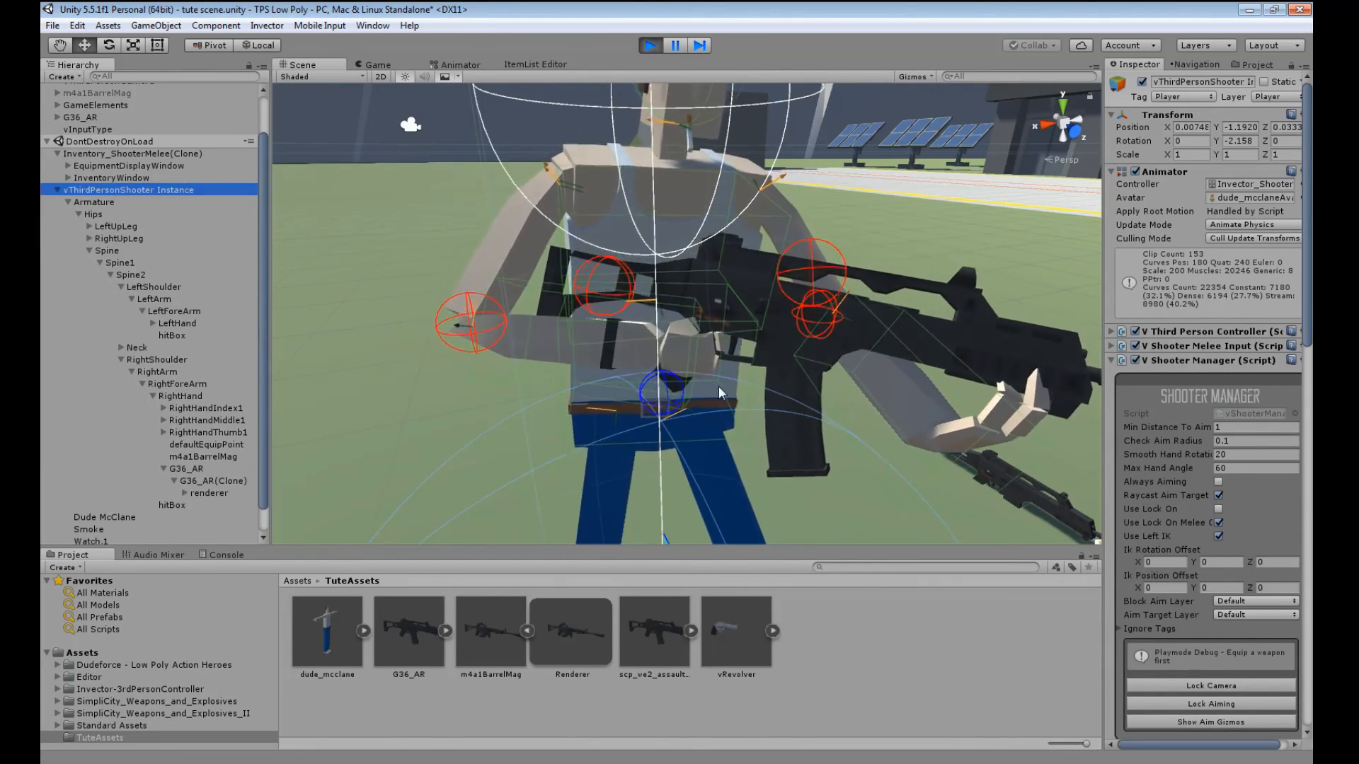
left_click(202, 491)
left_click_drag(699, 353, 693, 350)
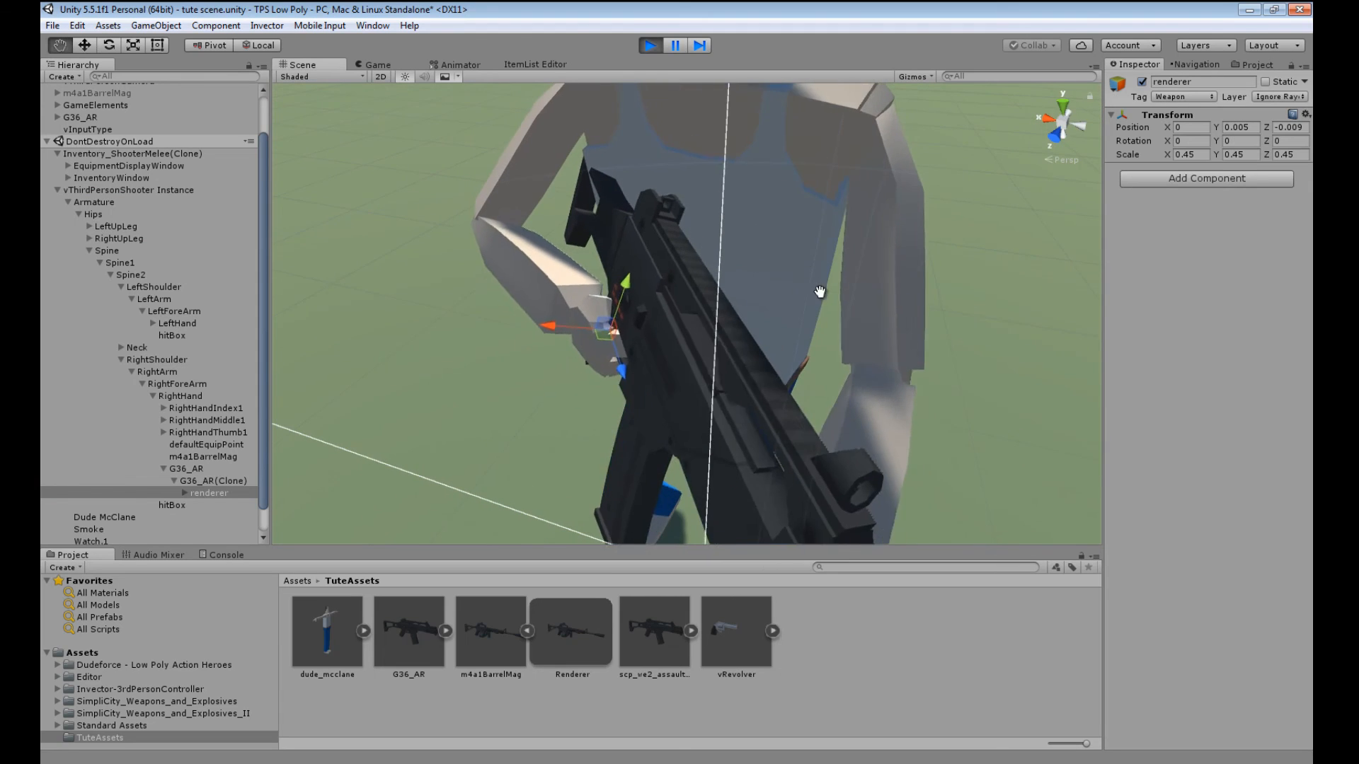
key("e")
left_click_drag(587, 296, 563, 312)
key("ctrl+z")
key("ctrl+z")
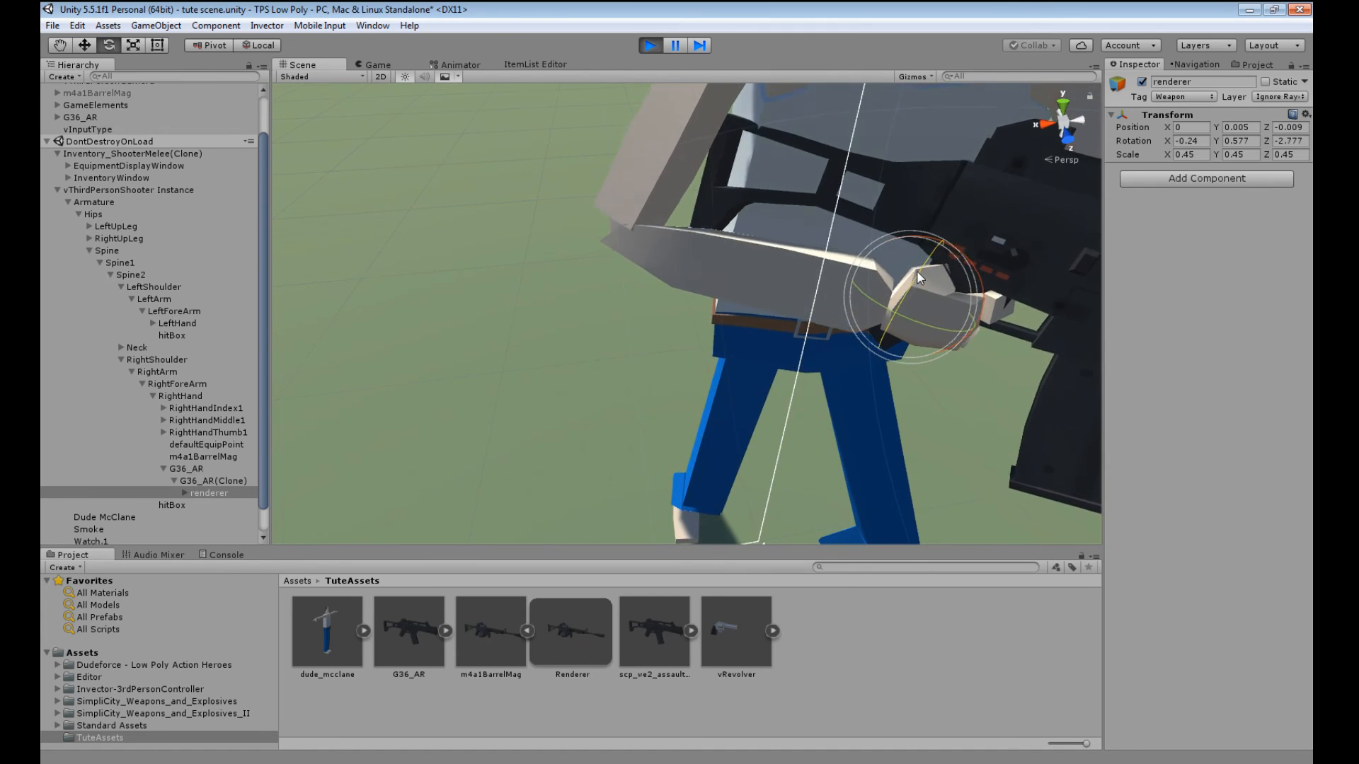
left_click_drag(918, 278, 994, 298)
key("f")
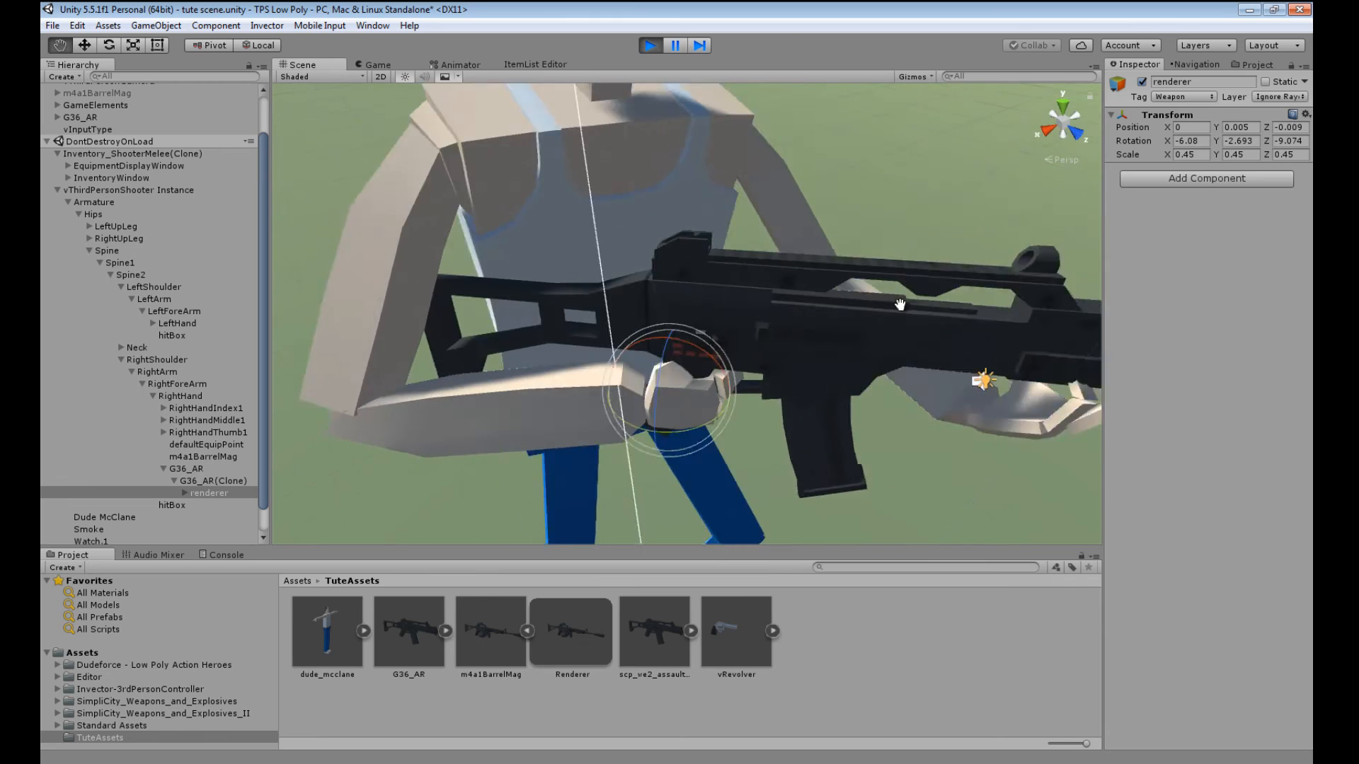
left_click_drag(559, 460, 560, 439)
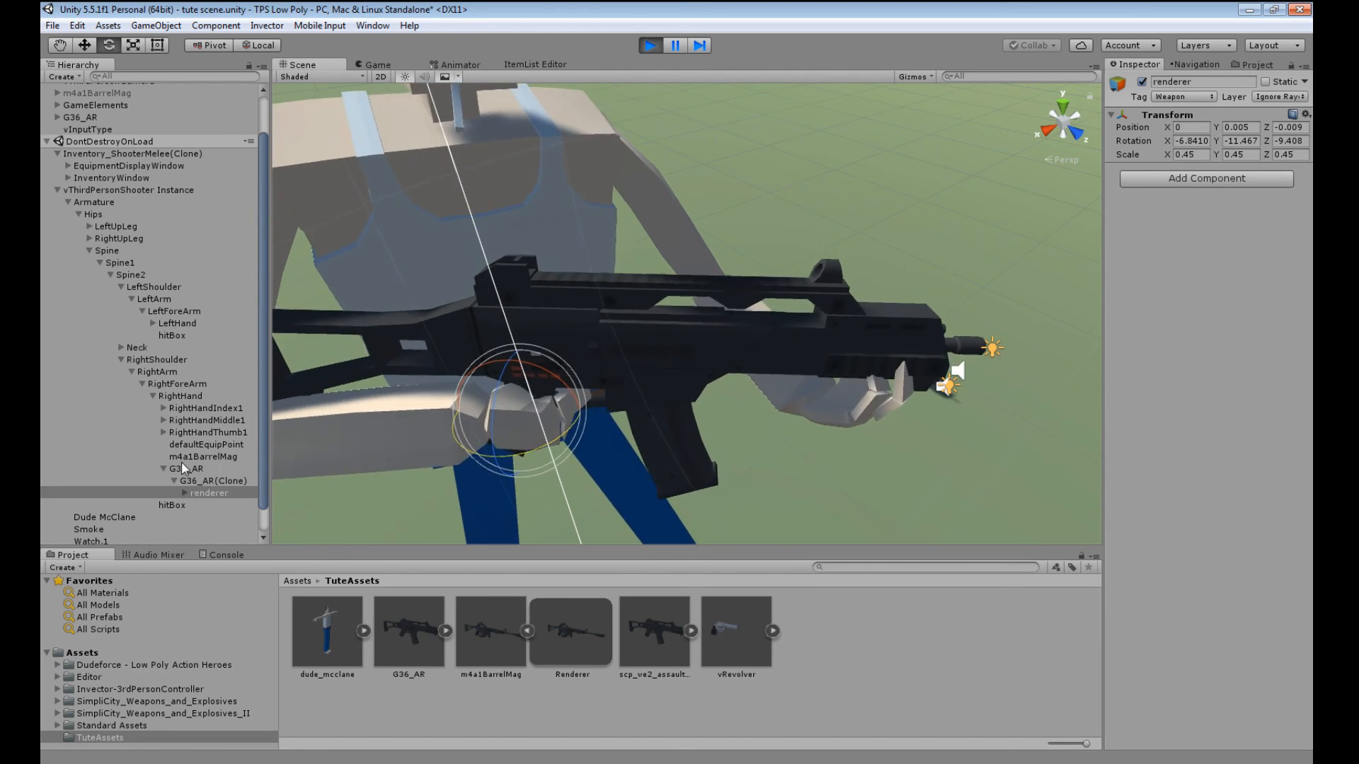
- Lock the character's camera and aiming to check the rotated renderer in the aiming pose, and unlock aiming again
left_click(105, 190)
scroll(1297, 595, "down", 1)
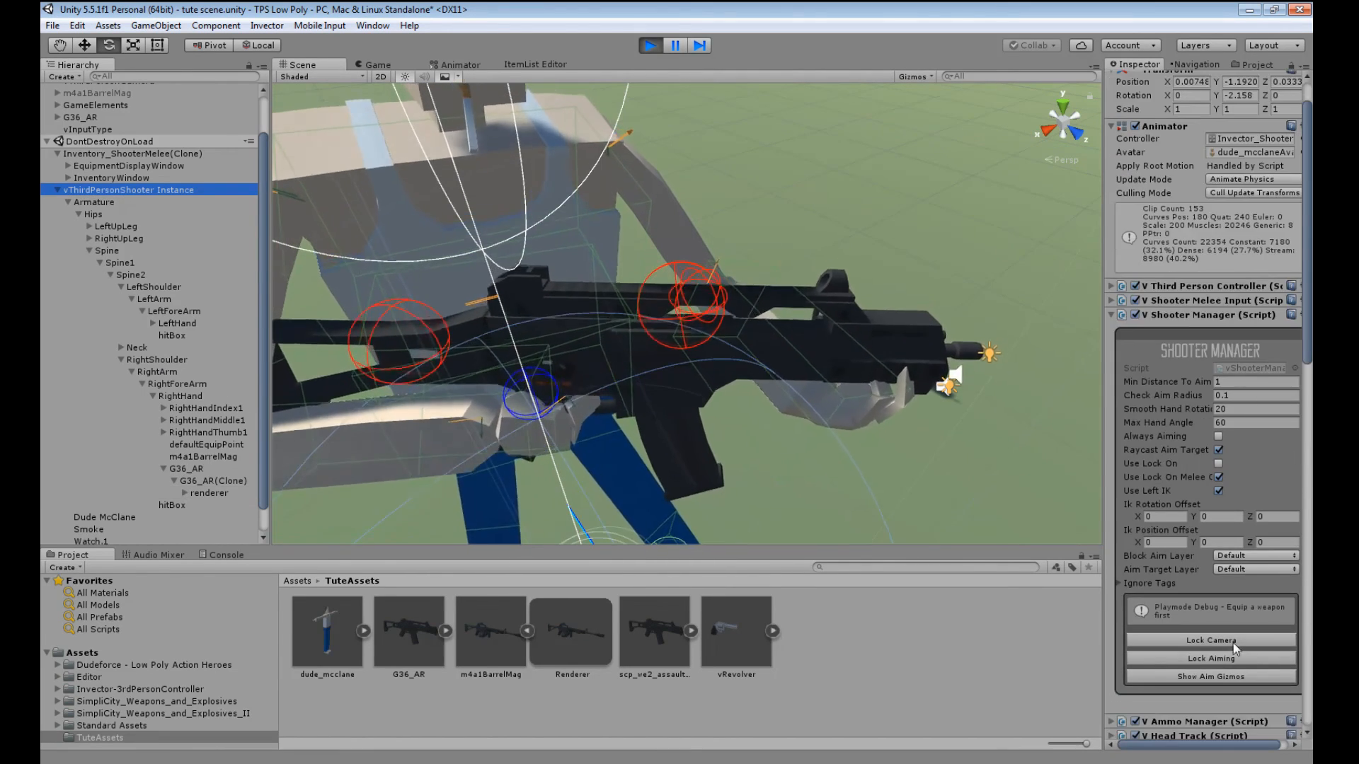
left_click(1233, 642)
left_click(1214, 658)
right_click_drag(489, 378, 842, 389)
key("e")
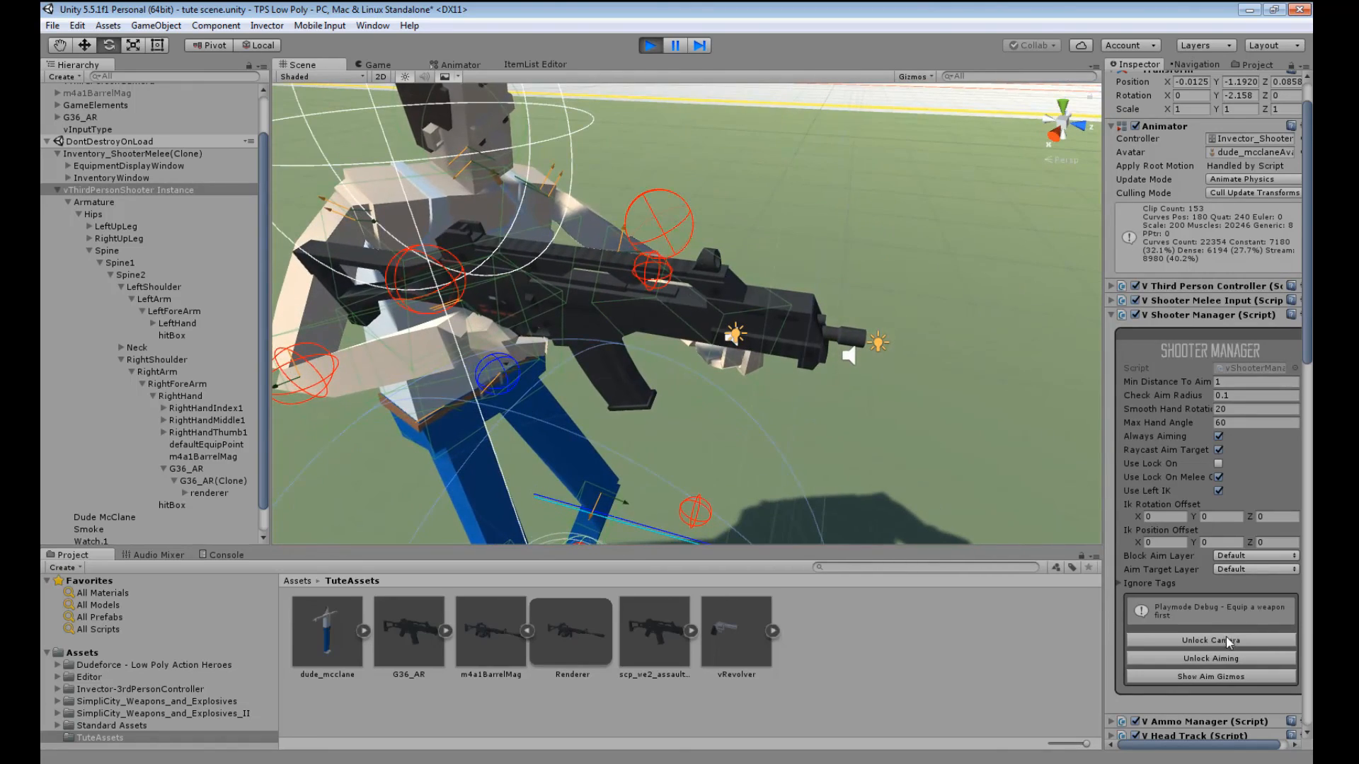
left_click(1206, 656)
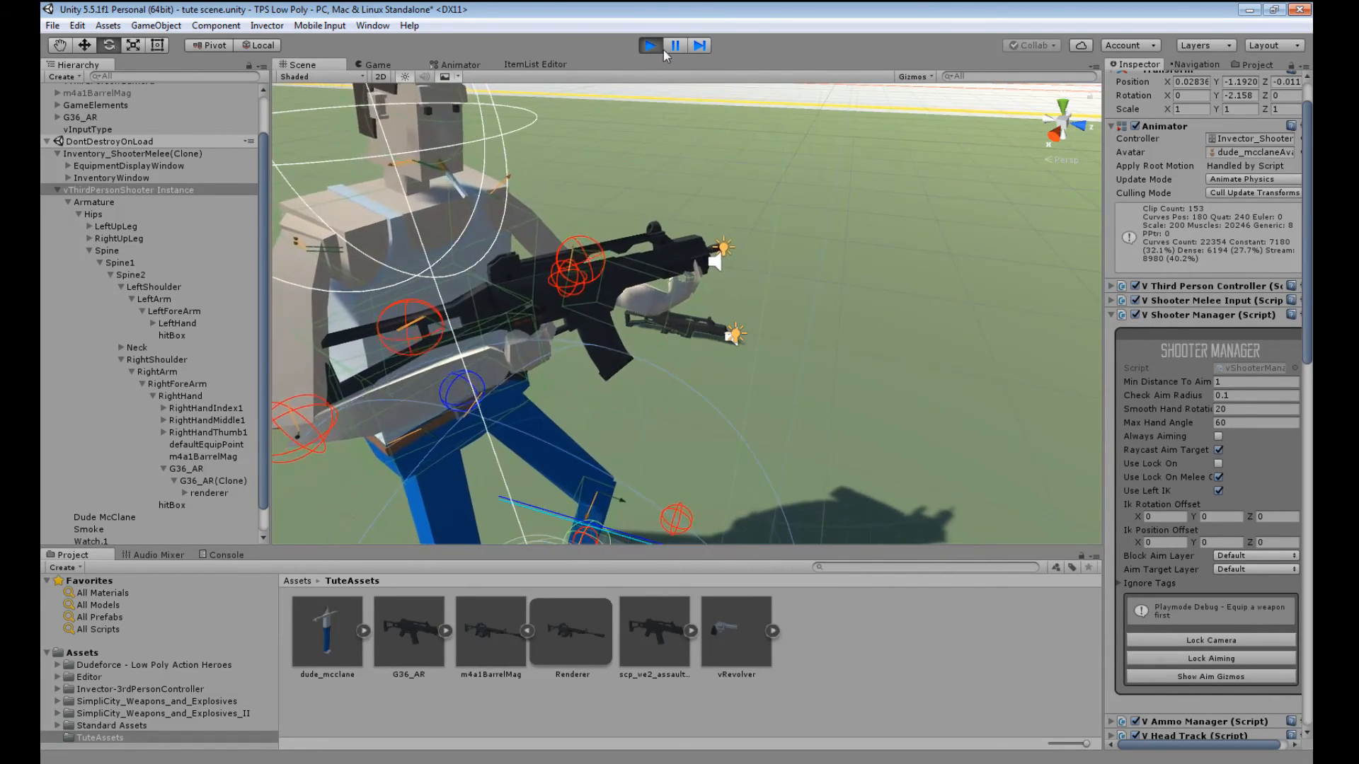
- Stop play mode and paste the copied Transform values onto the G36_AR handler under the character's right hand
left_click(185, 469)
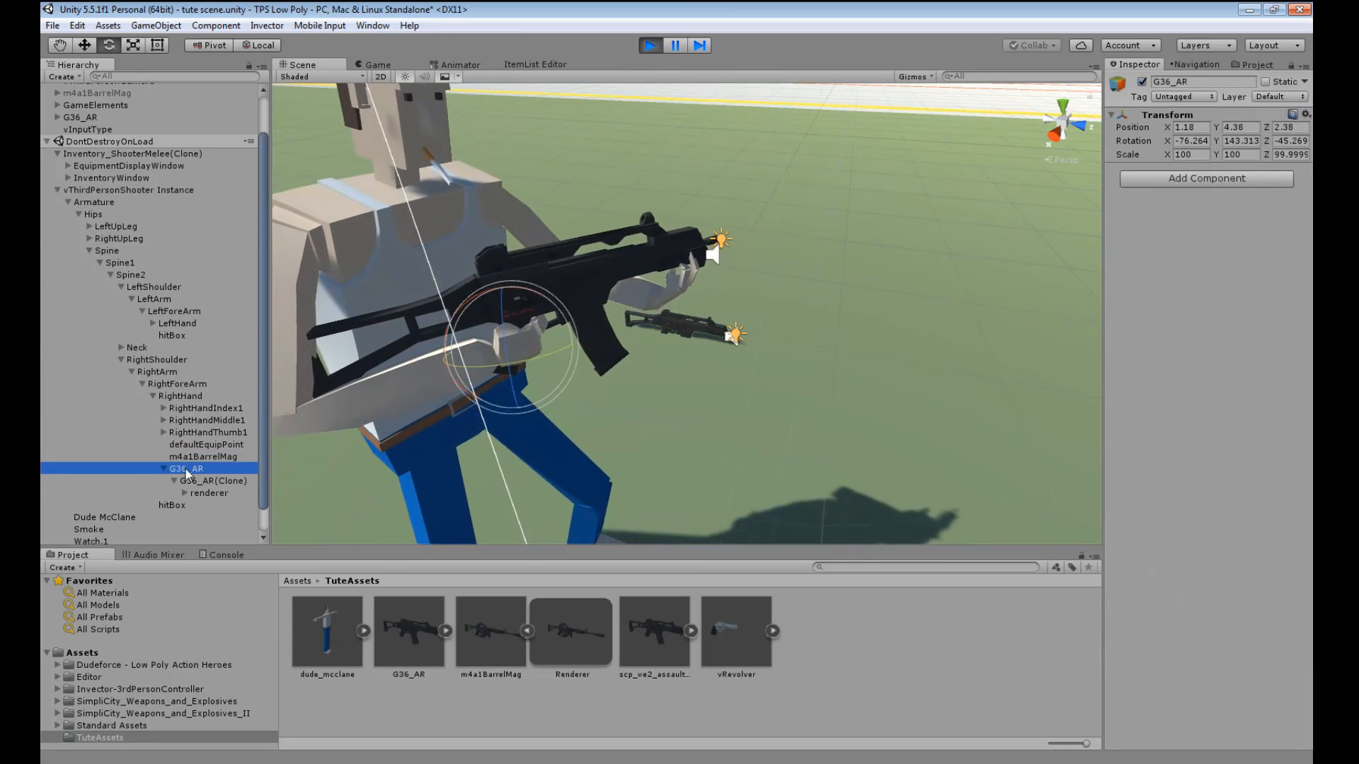
left_click(650, 45)
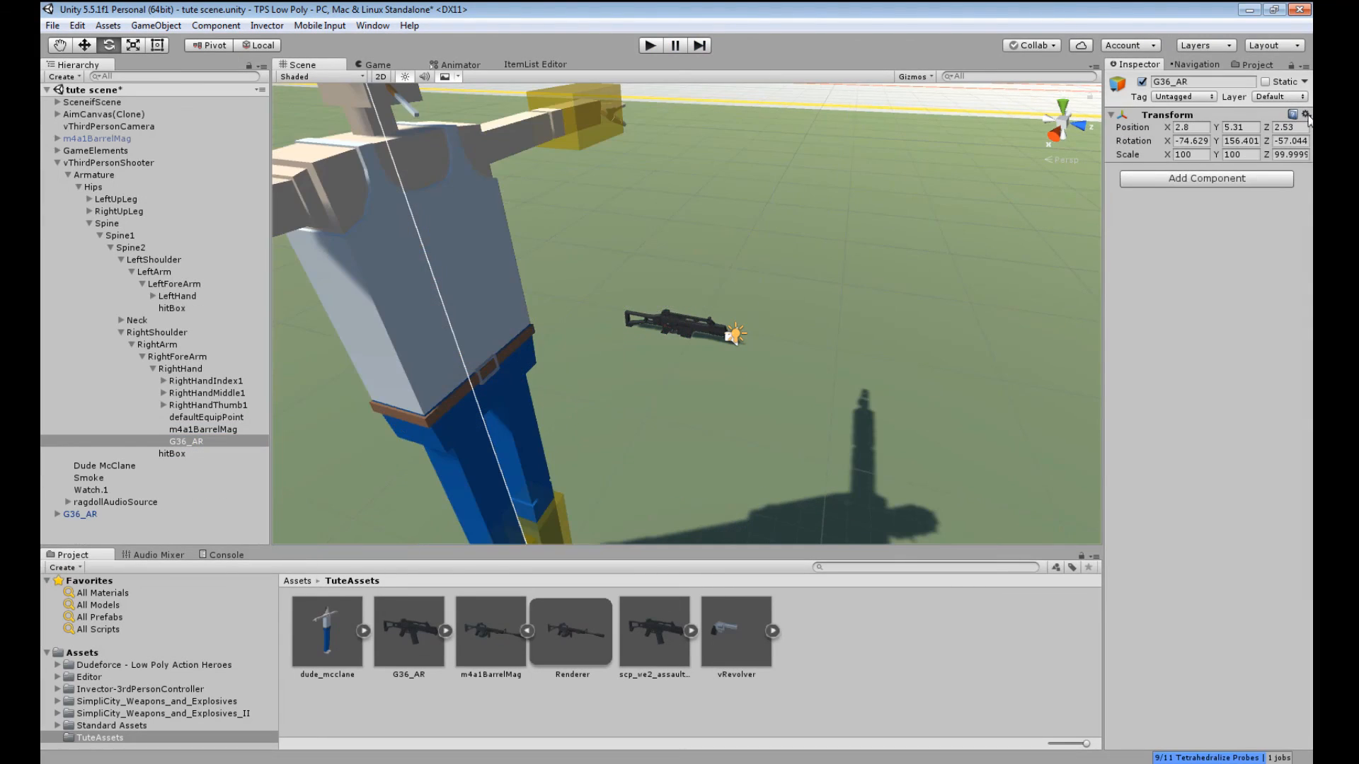
left_click(1305, 114)
left_click(1211, 222)
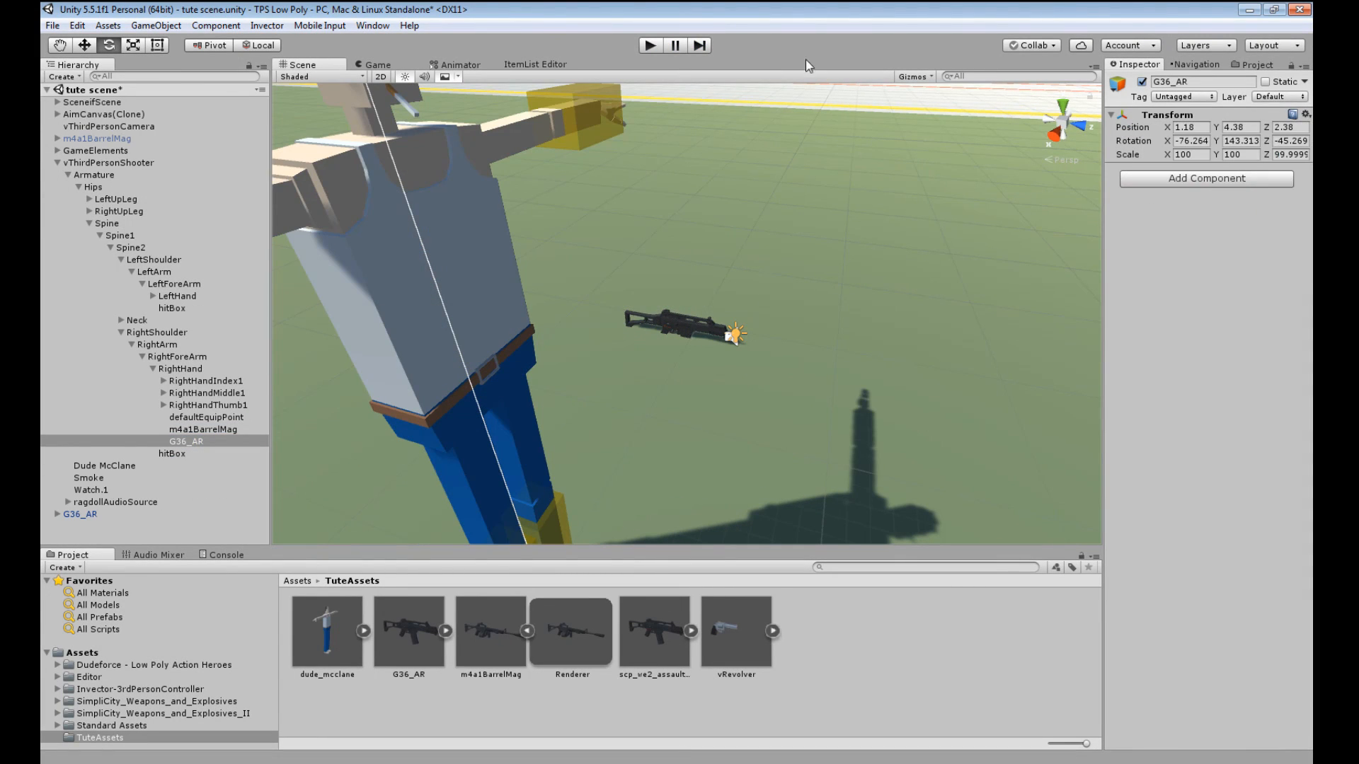
- Start play mode, equip the G36_AR rifle in the weapon slot through the in-game inventory, and close the inventory
left_click(650, 46)
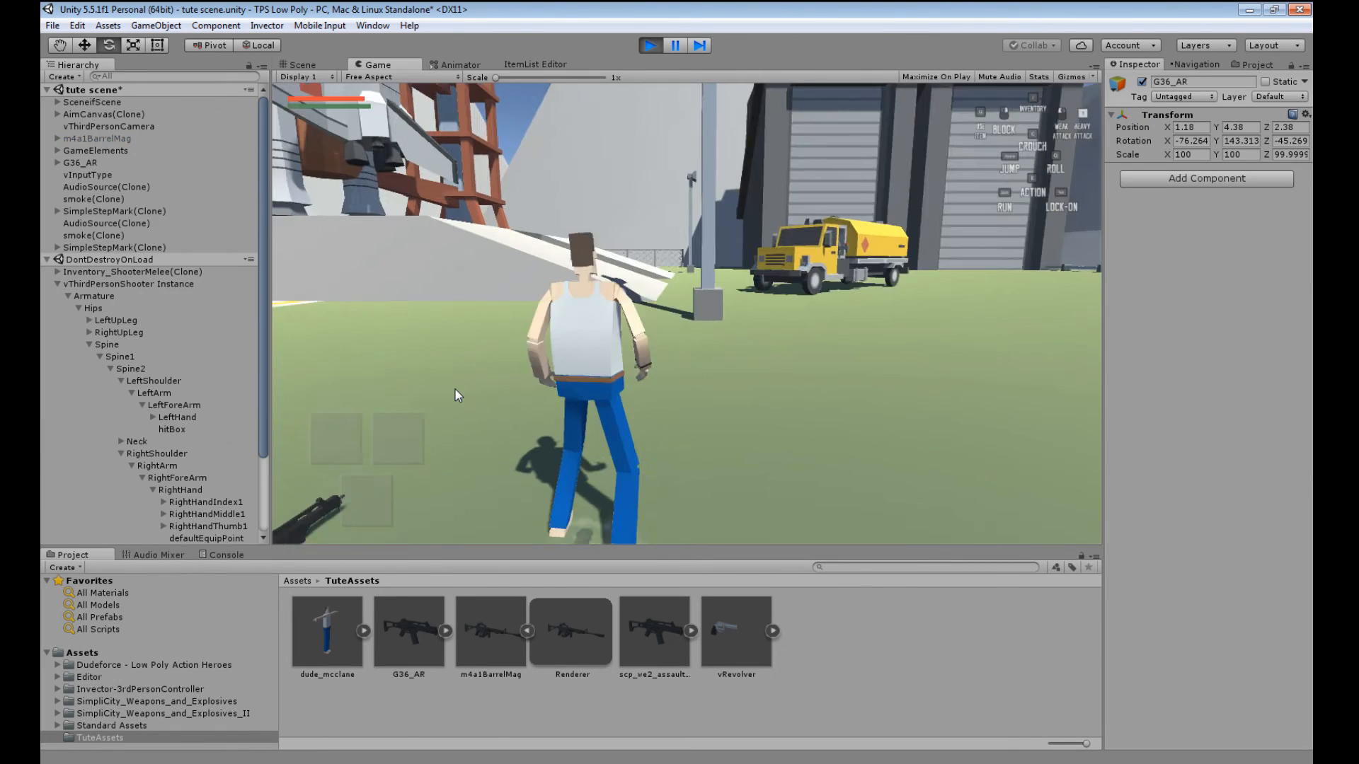
key("i")
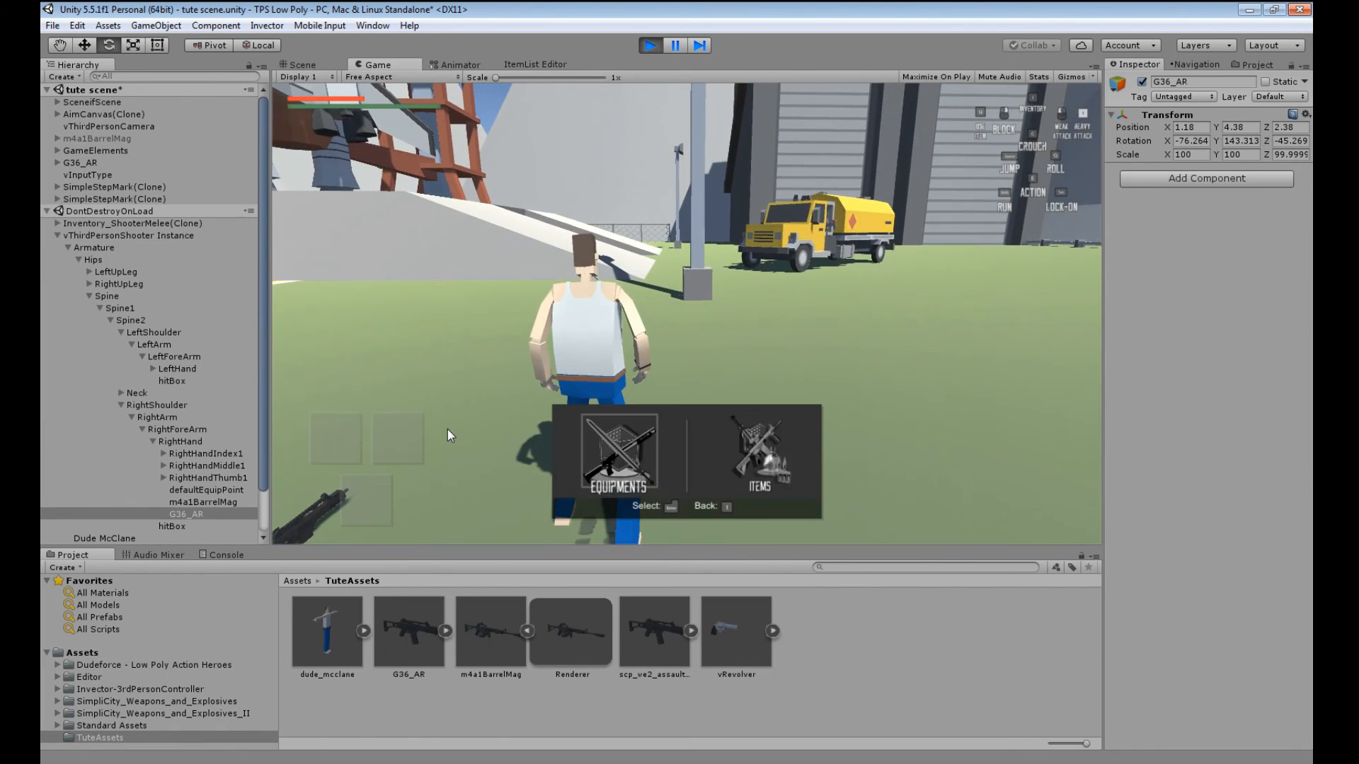
key("Return")
key("Return")
key("Right")
key("Return")
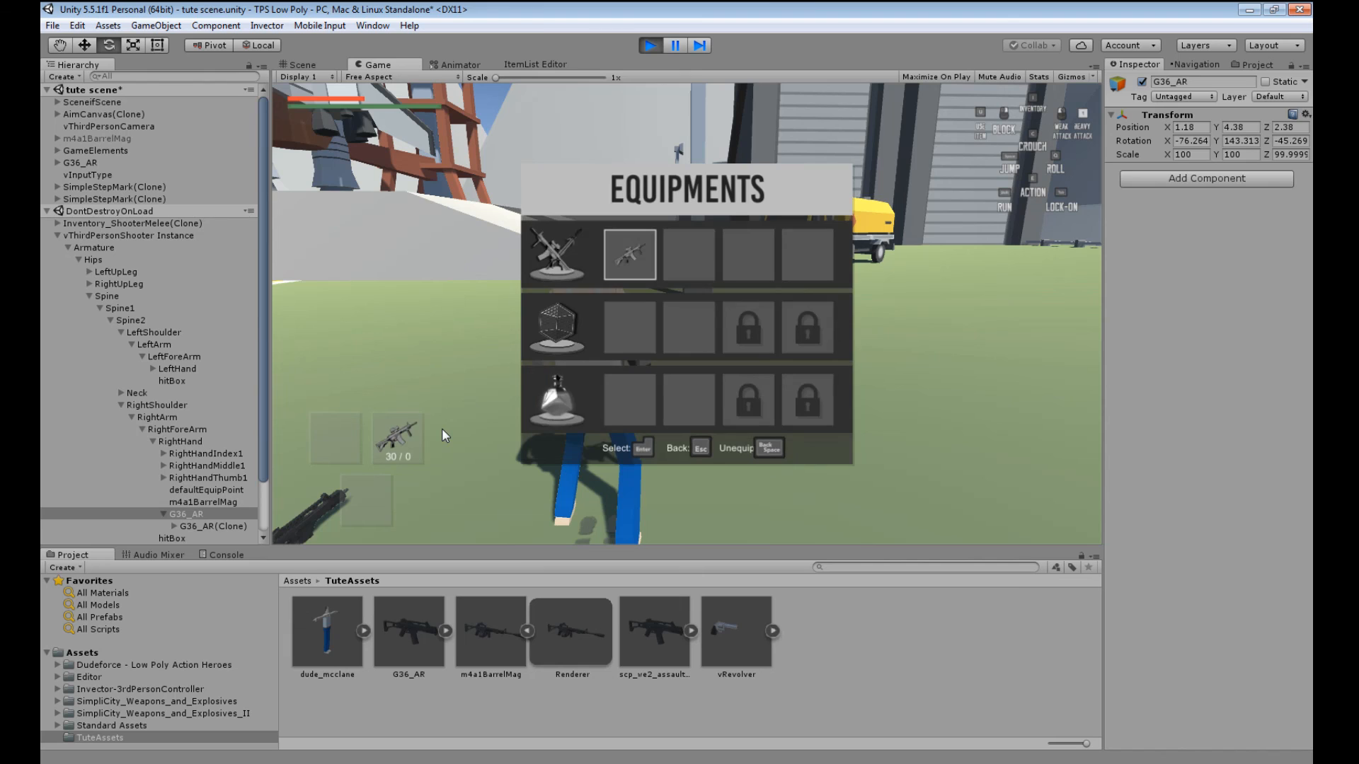
left_click(627, 256)
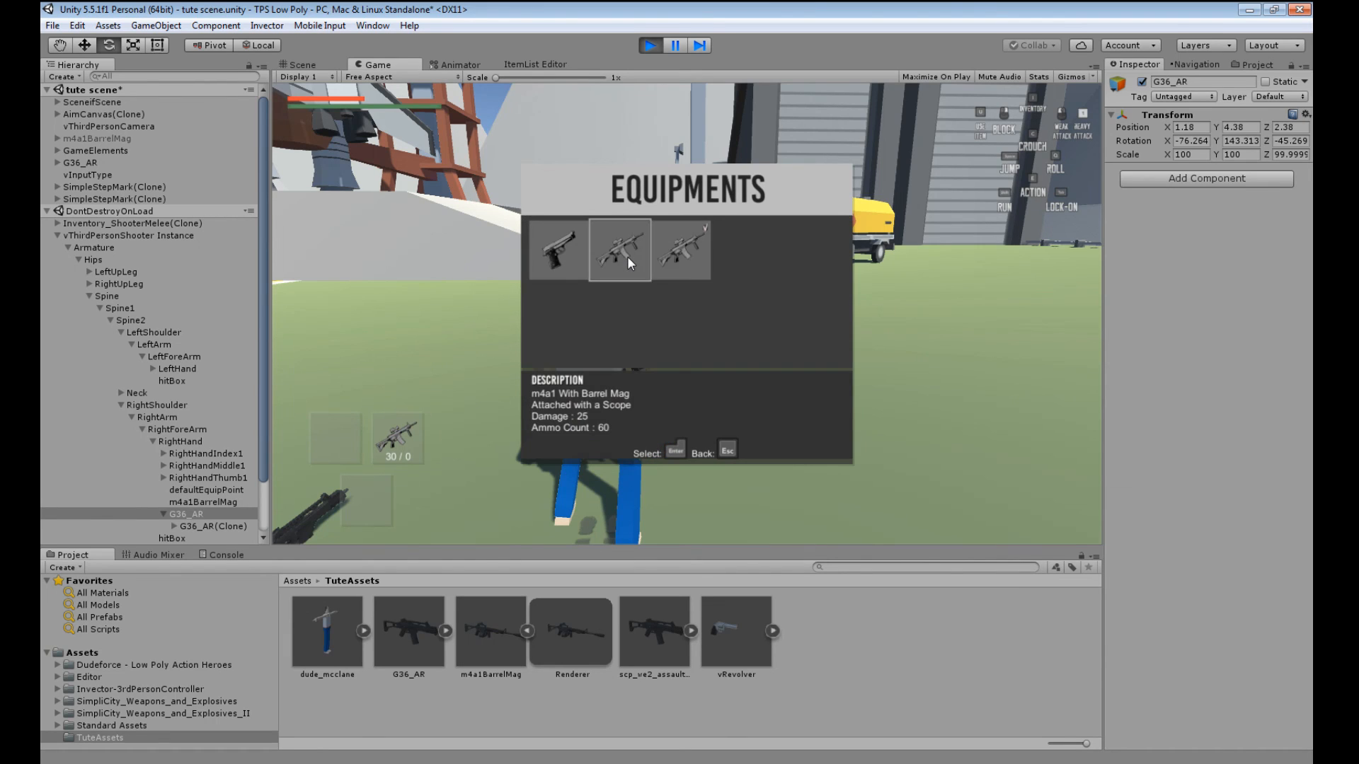
left_click(626, 260)
key("Escape")
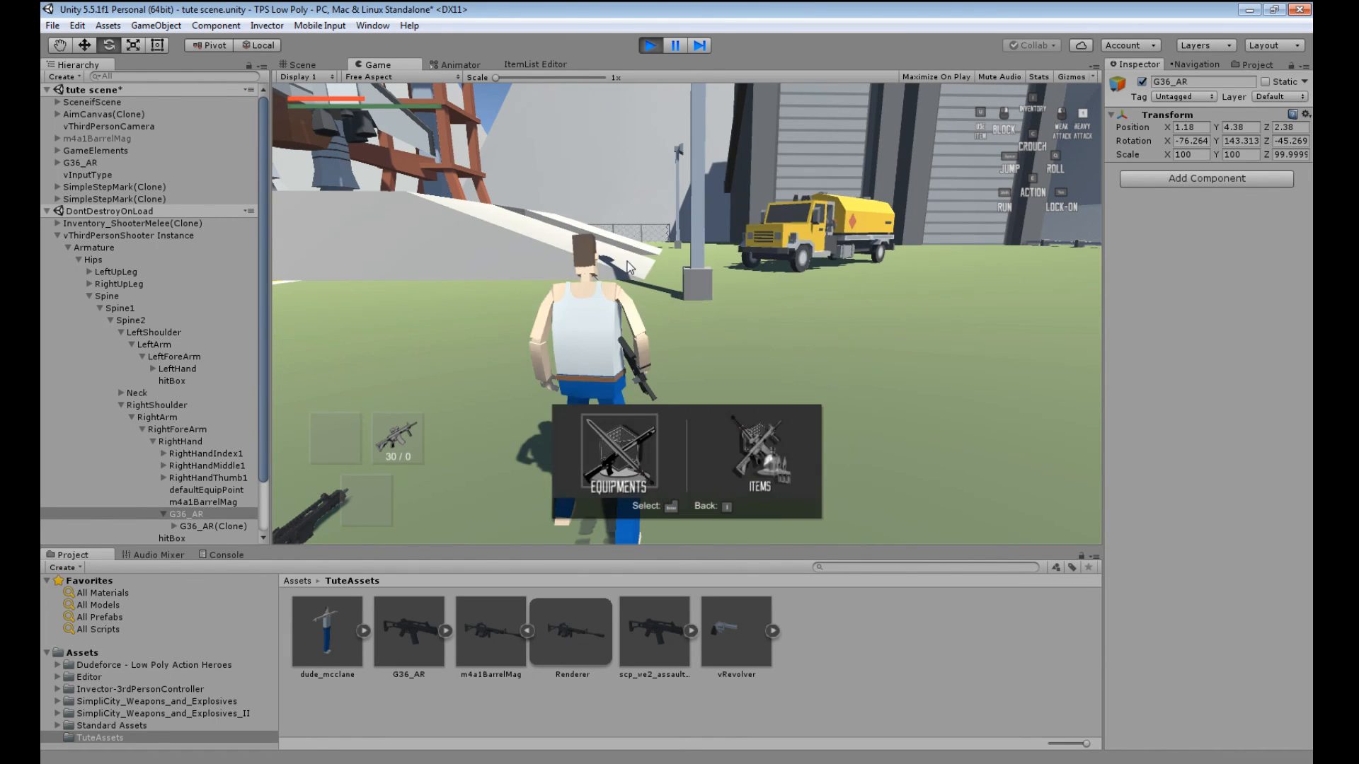
key("Escape")
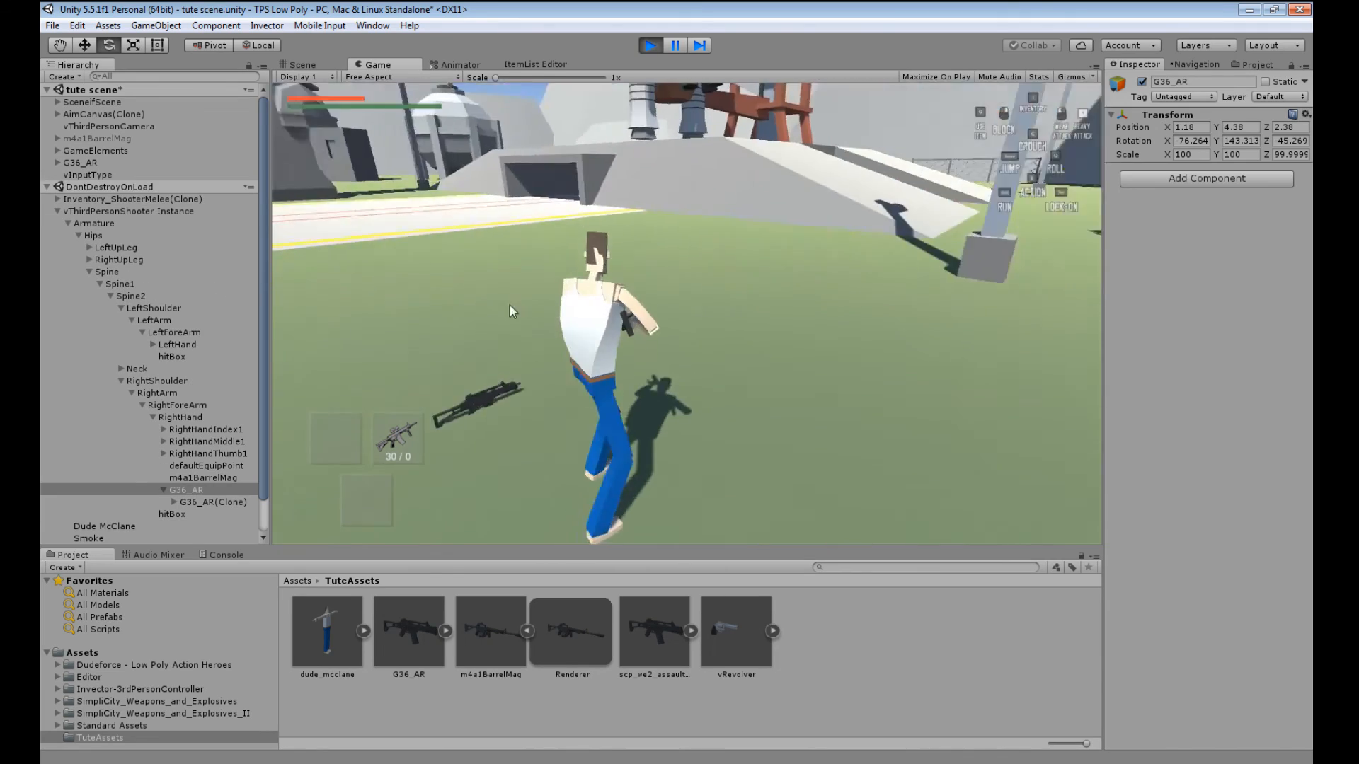
- Aim the equipped rifle towards the yellow truck and fire several shots to test the weapon
right_click_drag(513, 310, 559, 256)
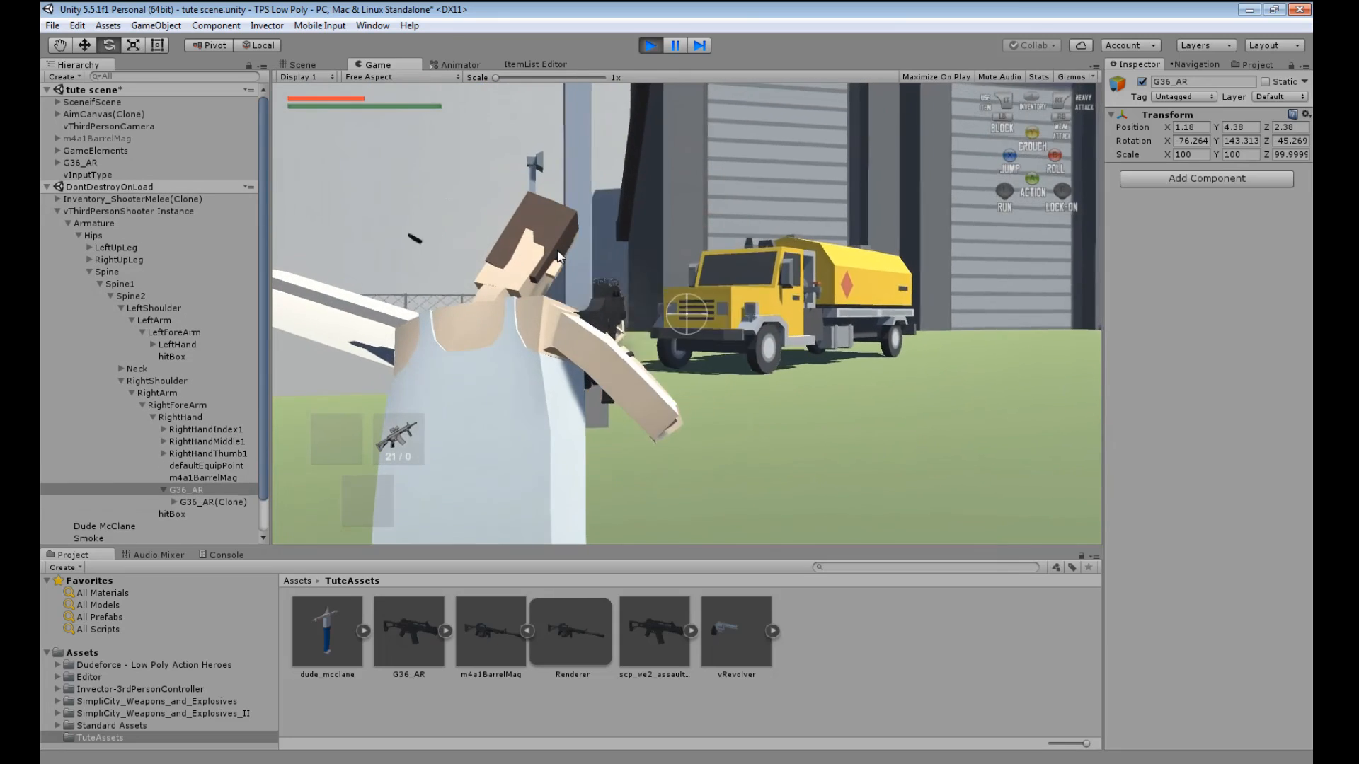
left_click(557, 256)
left_click(557, 256)
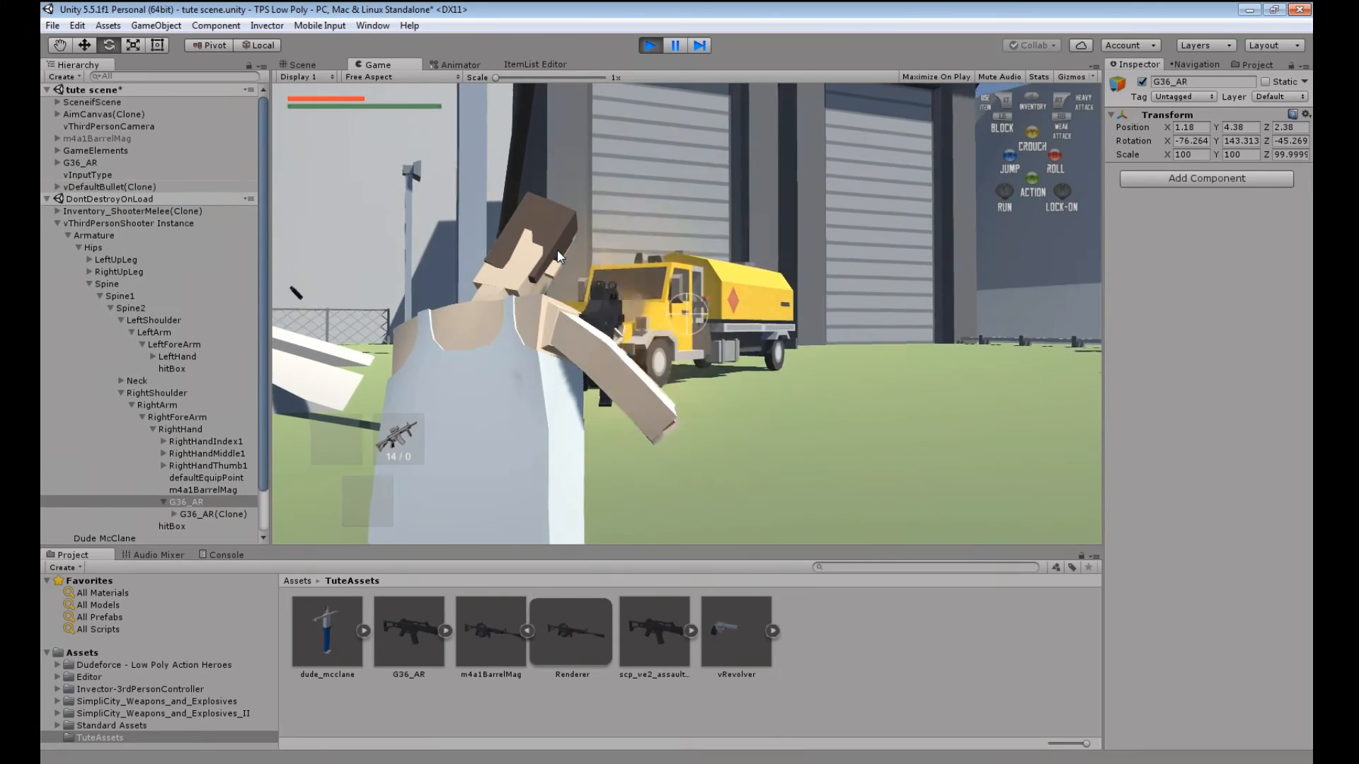
left_click(557, 256)
left_click(557, 256)
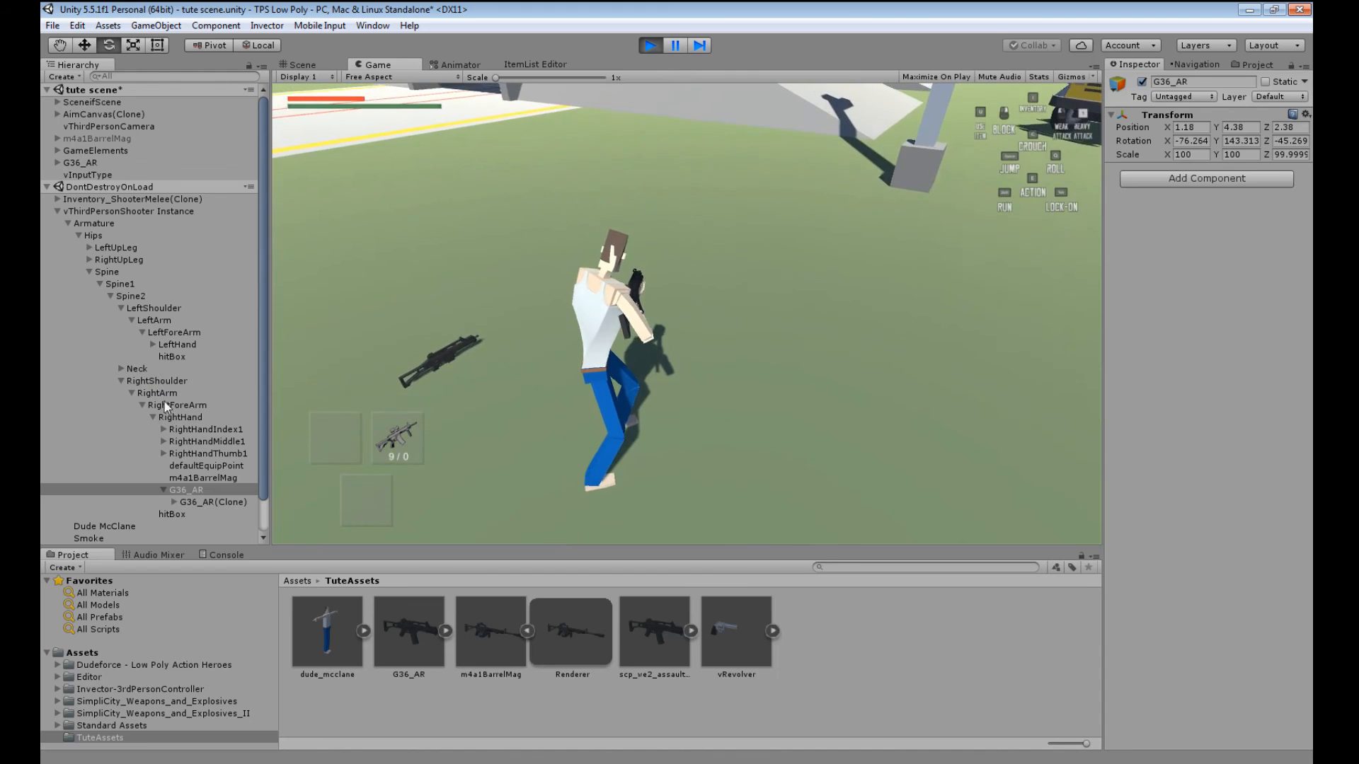
- Select the vThirdPersonShooter instance and lock its camera and aiming in the Shooter Manager
left_click(134, 212)
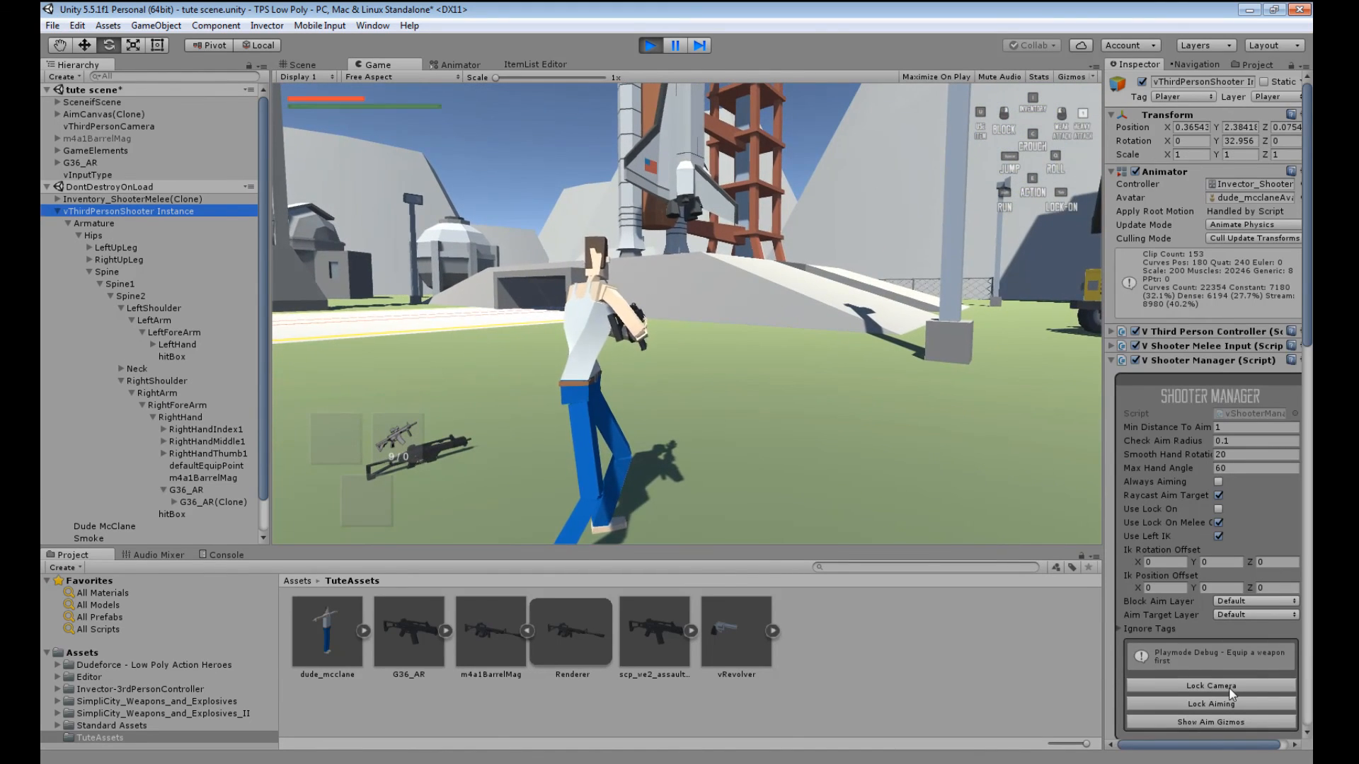
left_click(1230, 688)
left_click(1210, 704)
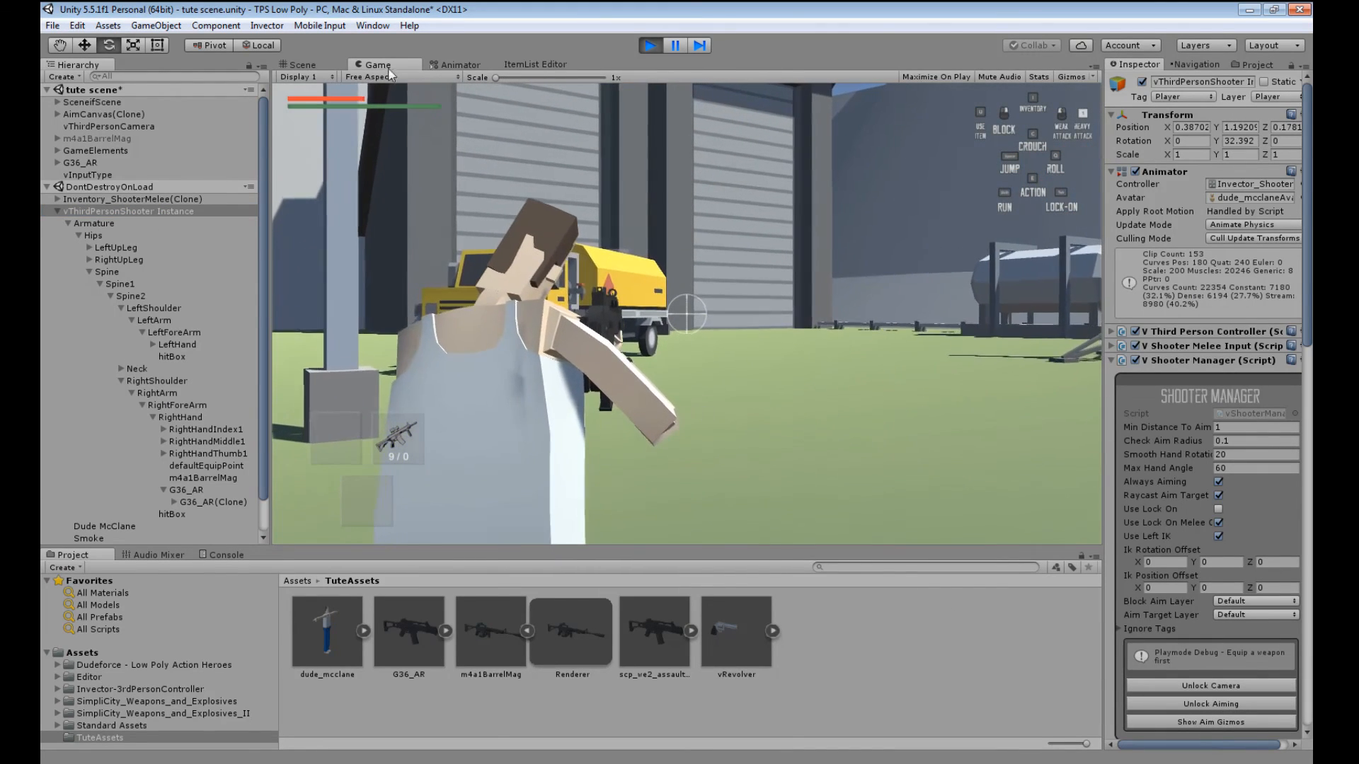
- Bring the aiming character into the Scene view and select leftHandIK inside the renderer of the equipped G36_AR(Clone)
left_click(305, 66)
middle_click_drag(647, 393, 681, 352)
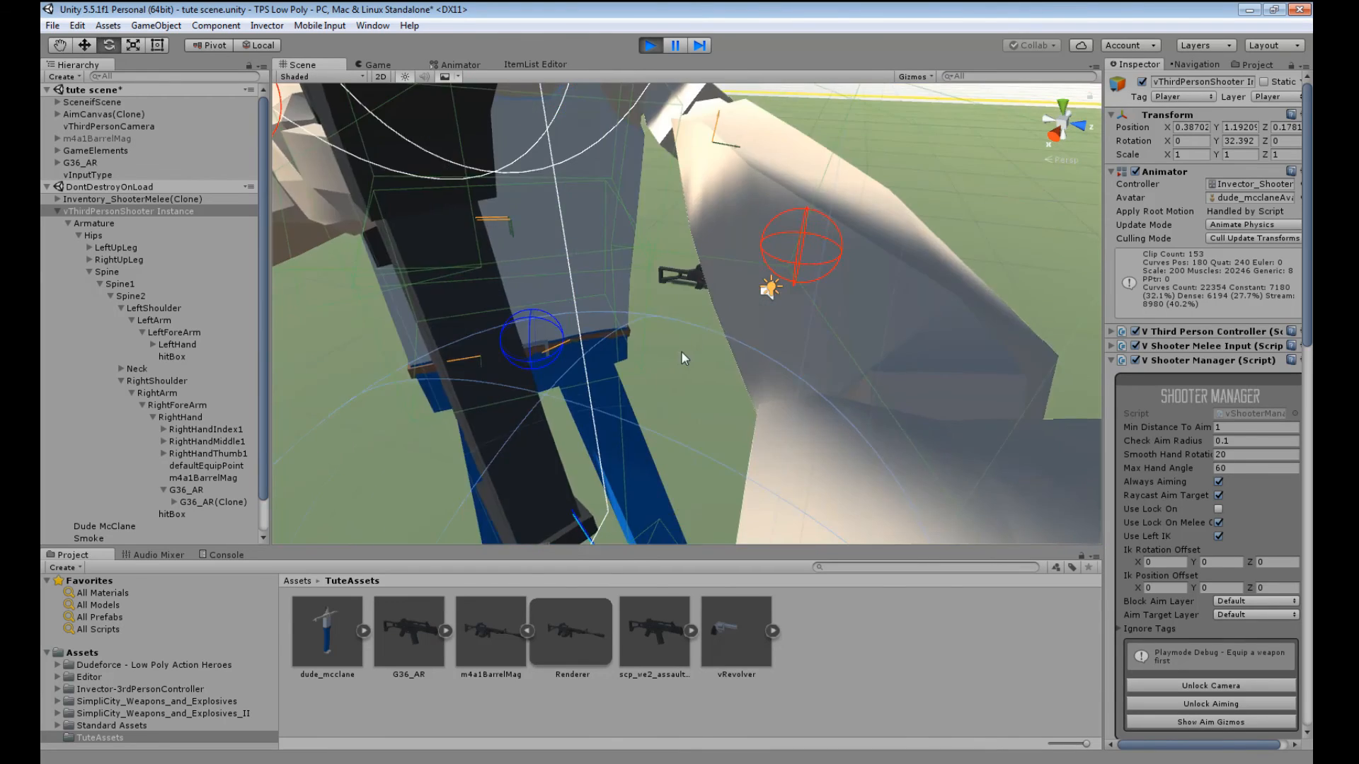
scroll(681, 352, "down", 5)
left_click_drag(681, 352, 771, 333, "alt")
scroll(743, 329, "up", 3)
middle_click_drag(736, 318, 708, 335)
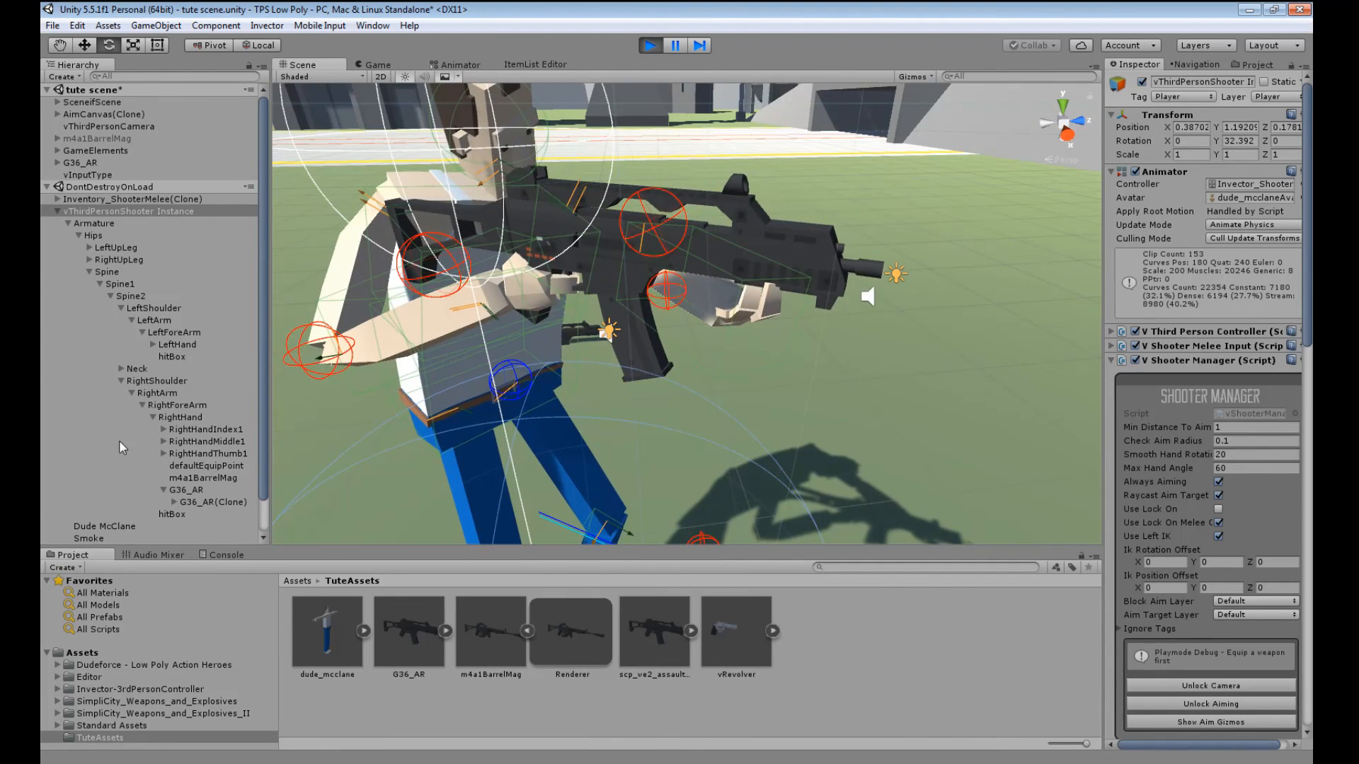
left_click(181, 504)
left_click(173, 502)
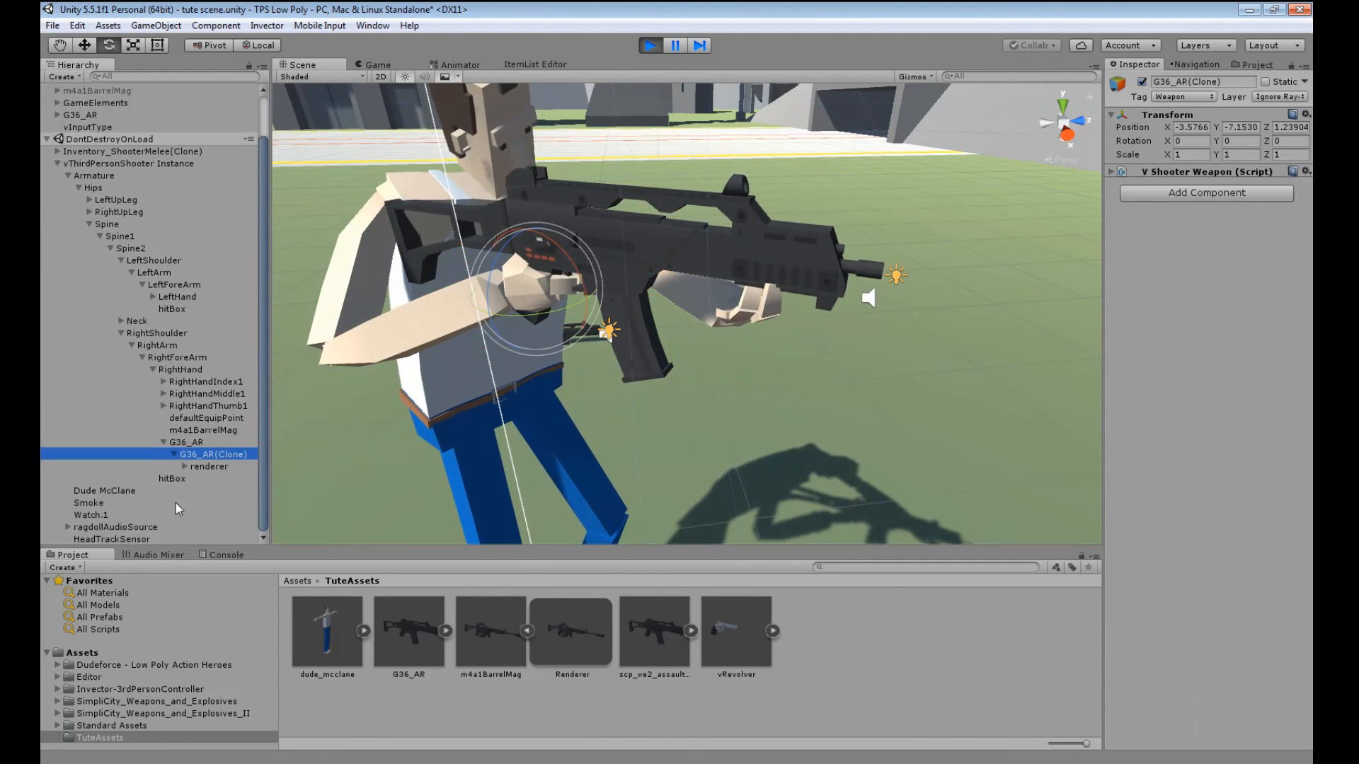
left_click(185, 467)
scroll(192, 475, "down", 3)
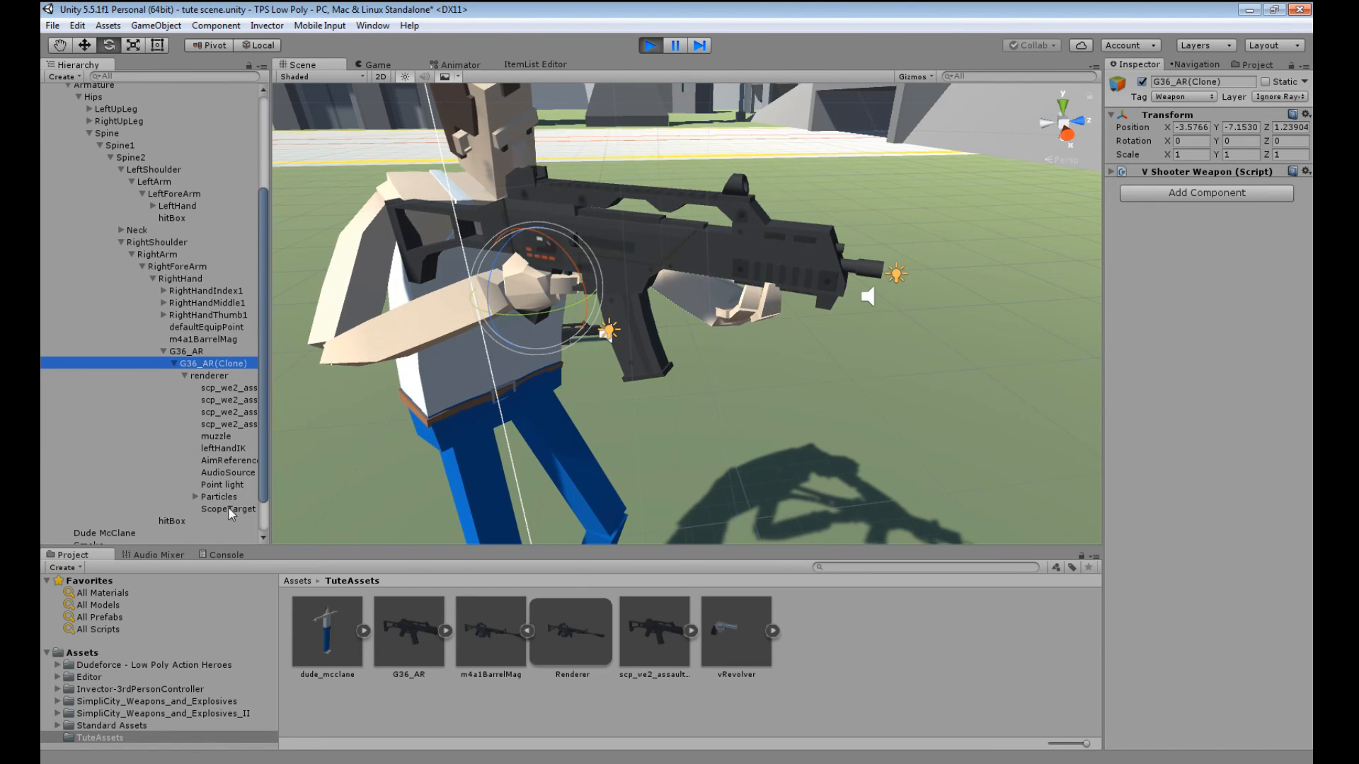
left_click(214, 448)
- Rotate leftHandIK to about -69.99, -121.93, 13.53 and raise it towards the rifle's handguard at about -0.174, 0.123, 0.705
right_click_drag(765, 301, 644, 313)
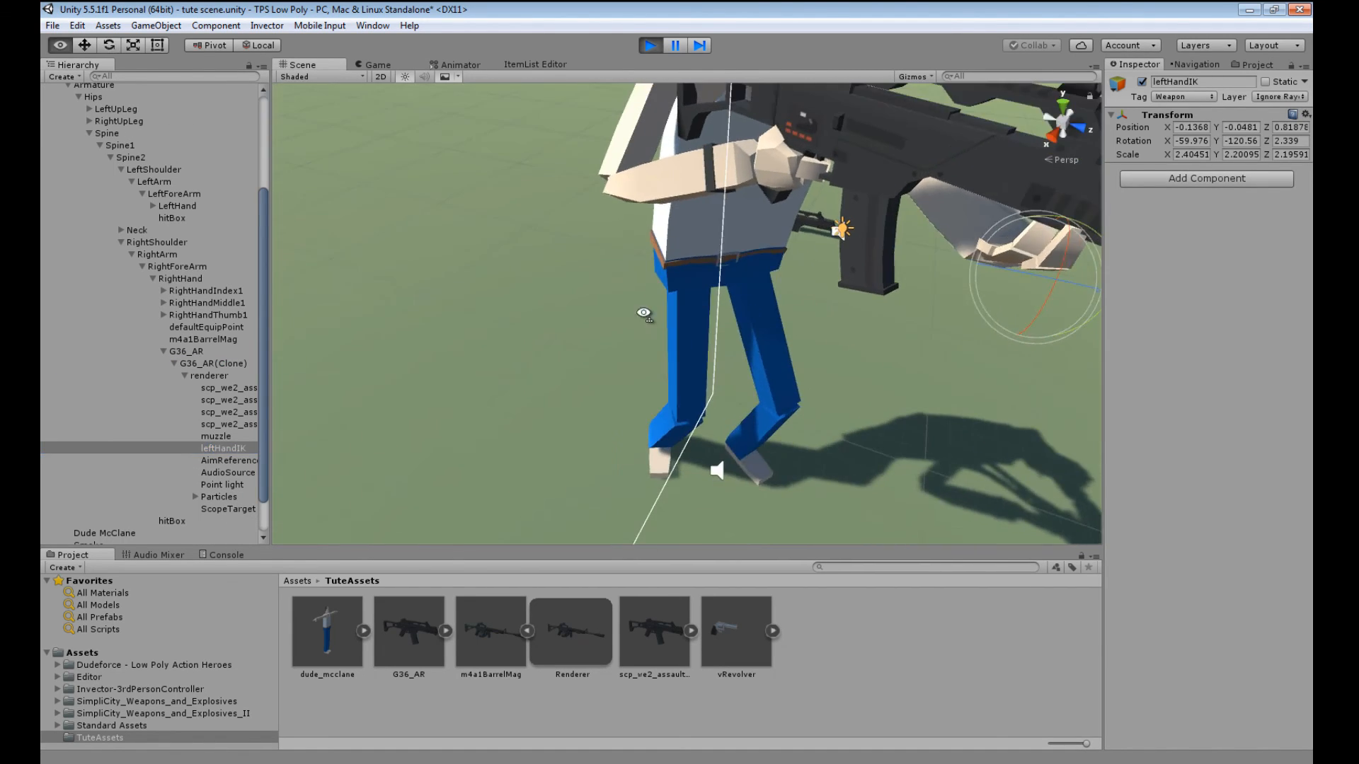
middle_click_drag(813, 270, 750, 291)
right_click_drag(749, 291, 631, 322)
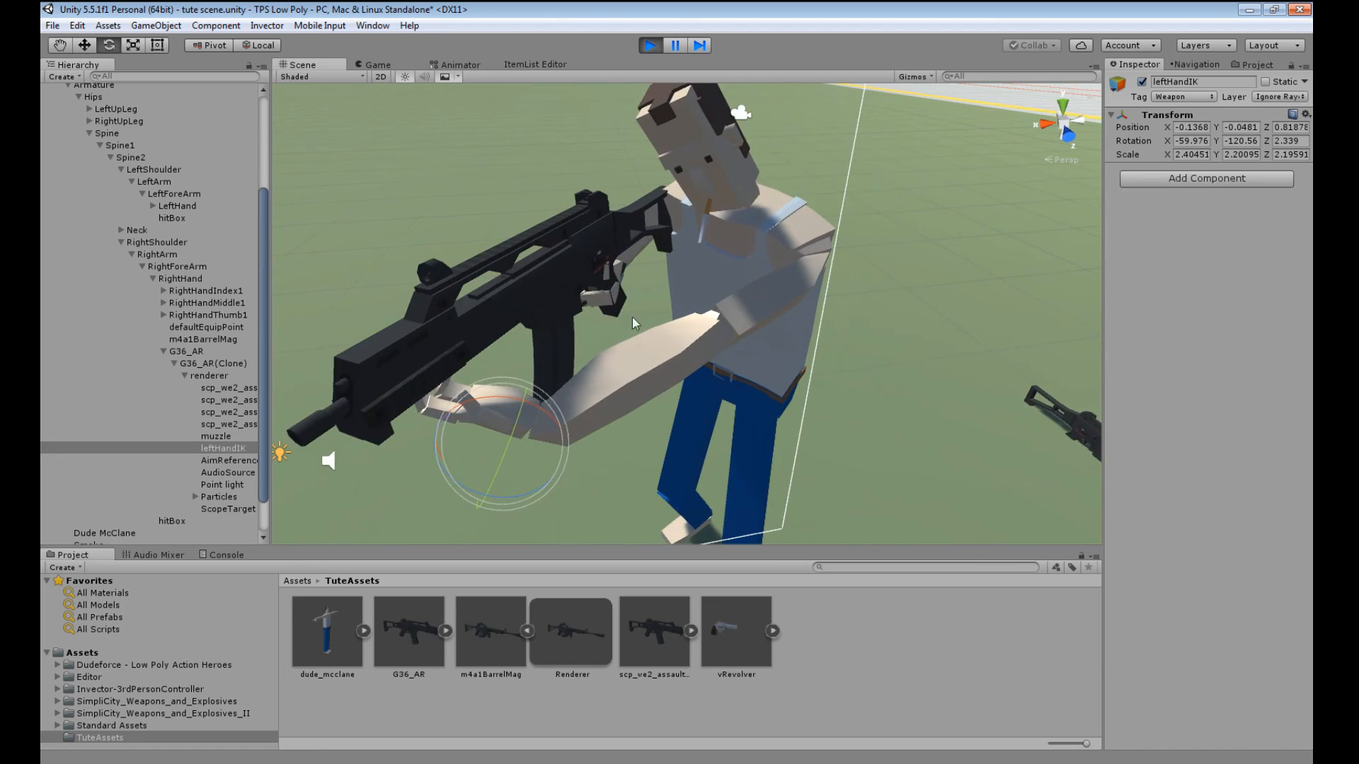
left_click_drag(519, 410, 452, 489)
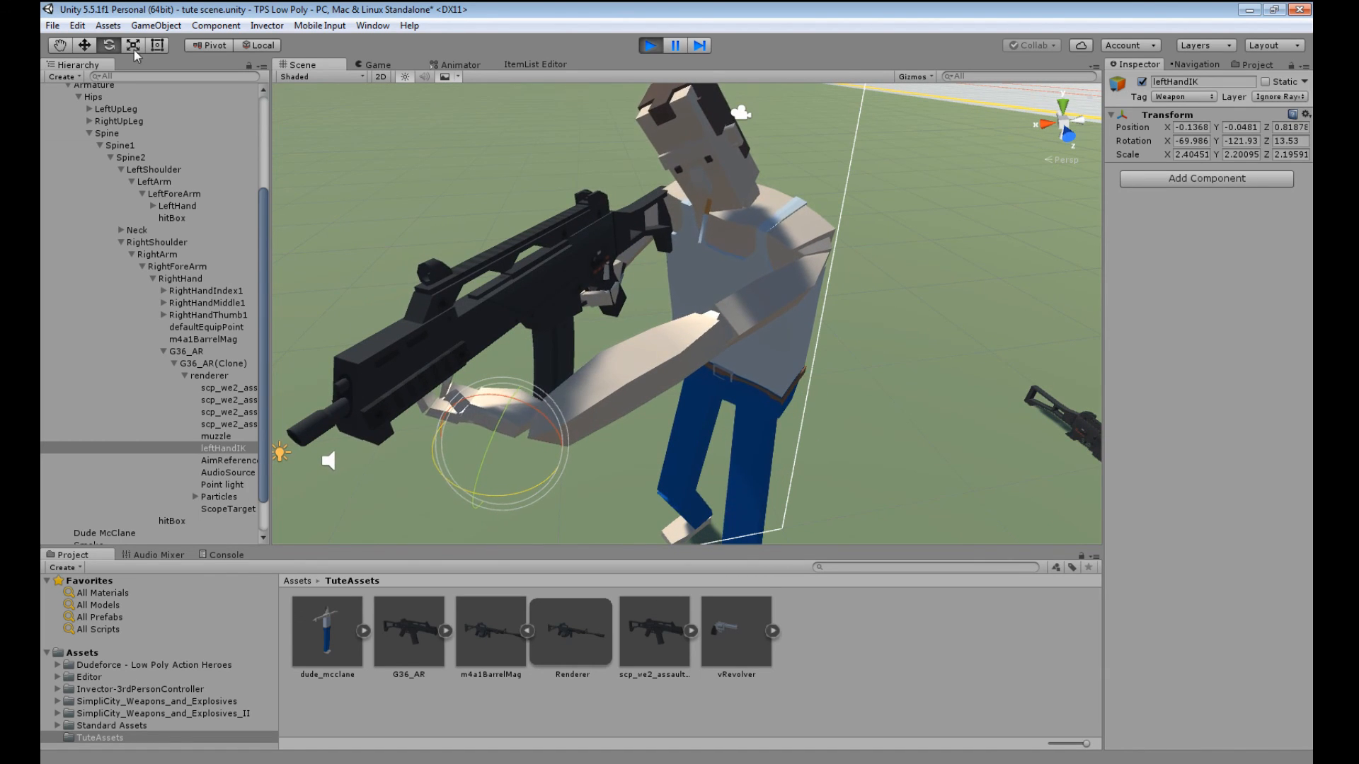
left_click_drag(507, 454, 523, 353)
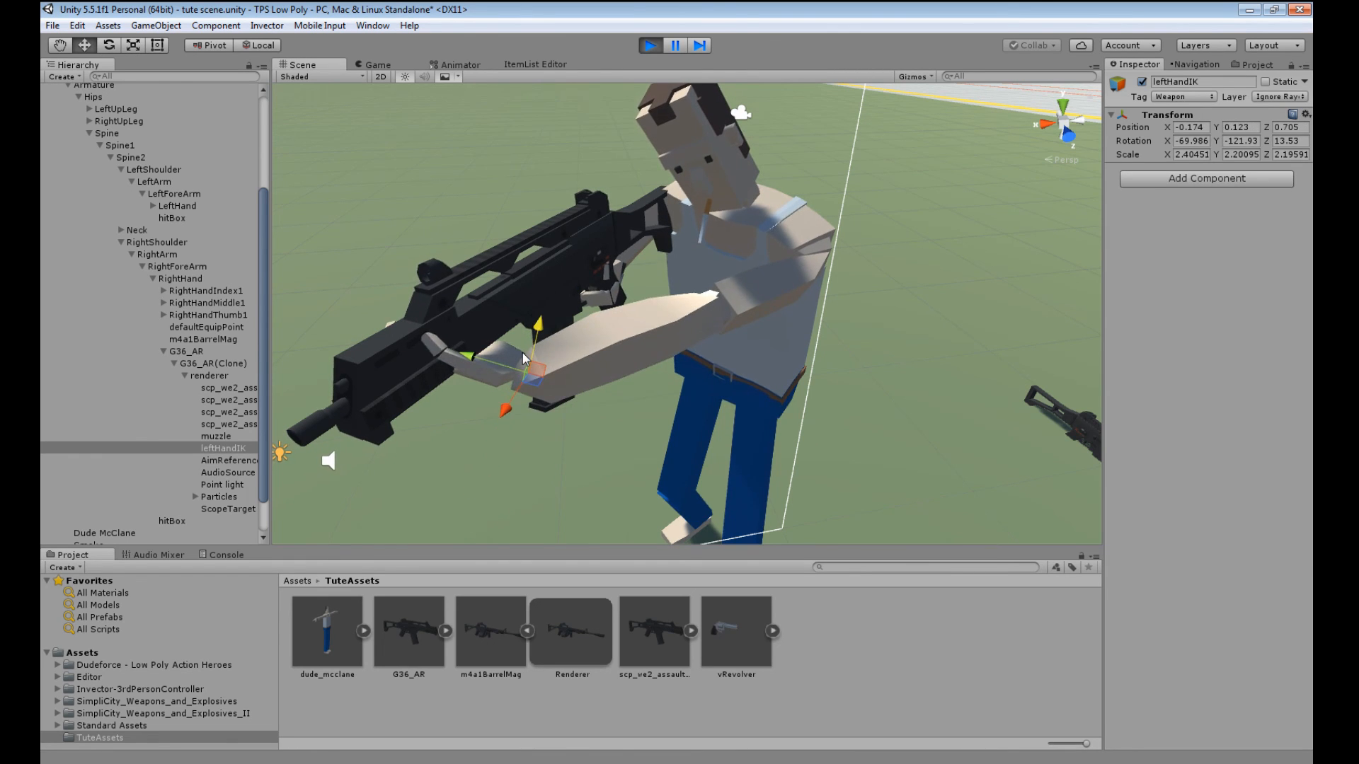
- Shift leftHandIK along the rifle to about -0.143, 0.114, 0.619, checking the left hand's grip from several angles
left_click_drag(436, 410, 641, 391, "alt")
right_click_drag(641, 391, 753, 386)
middle_click_drag(754, 387, 892, 375)
right_click_drag(892, 375, 946, 303)
middle_click_drag(928, 396, 930, 326)
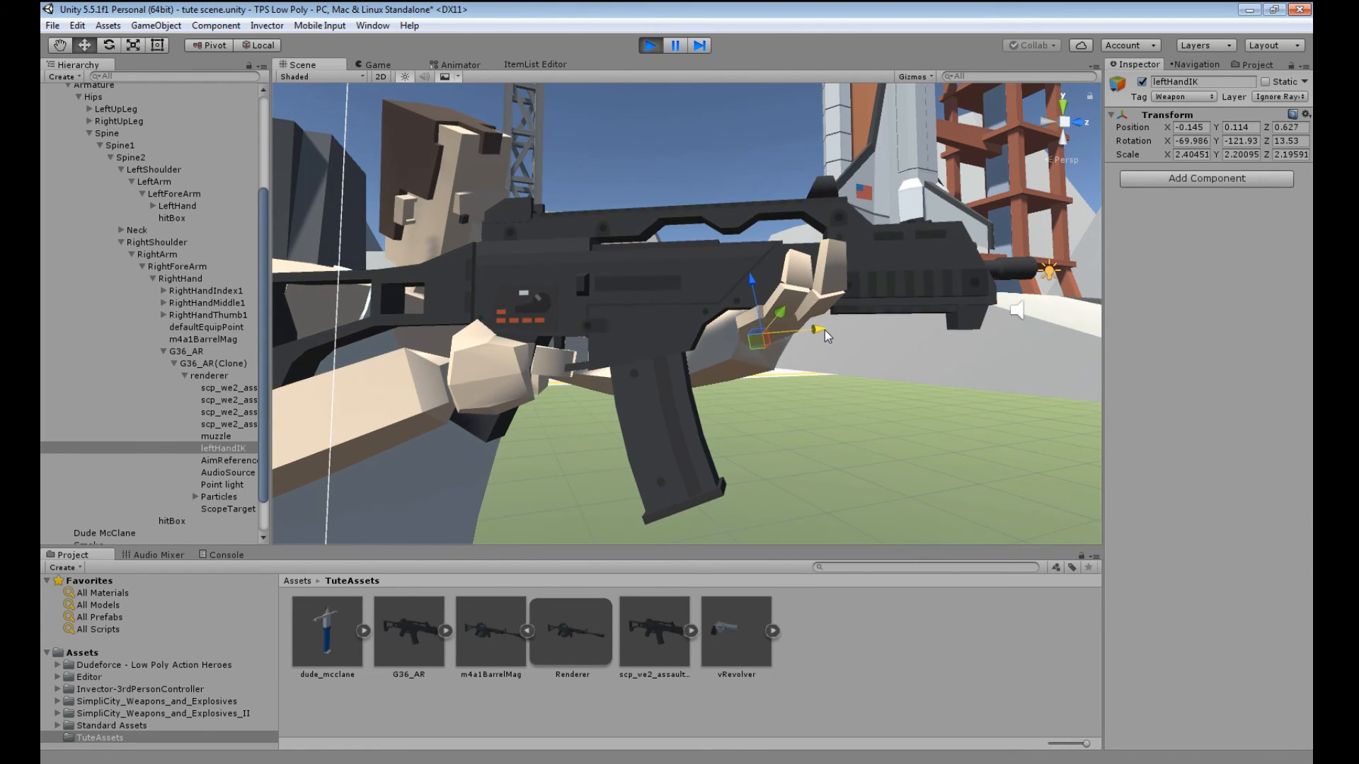
left_click_drag(825, 330, 824, 331)
middle_click_drag(877, 327, 925, 309)
left_click_drag(1033, 304, 927, 298, "alt")
middle_click_drag(928, 297, 807, 322)
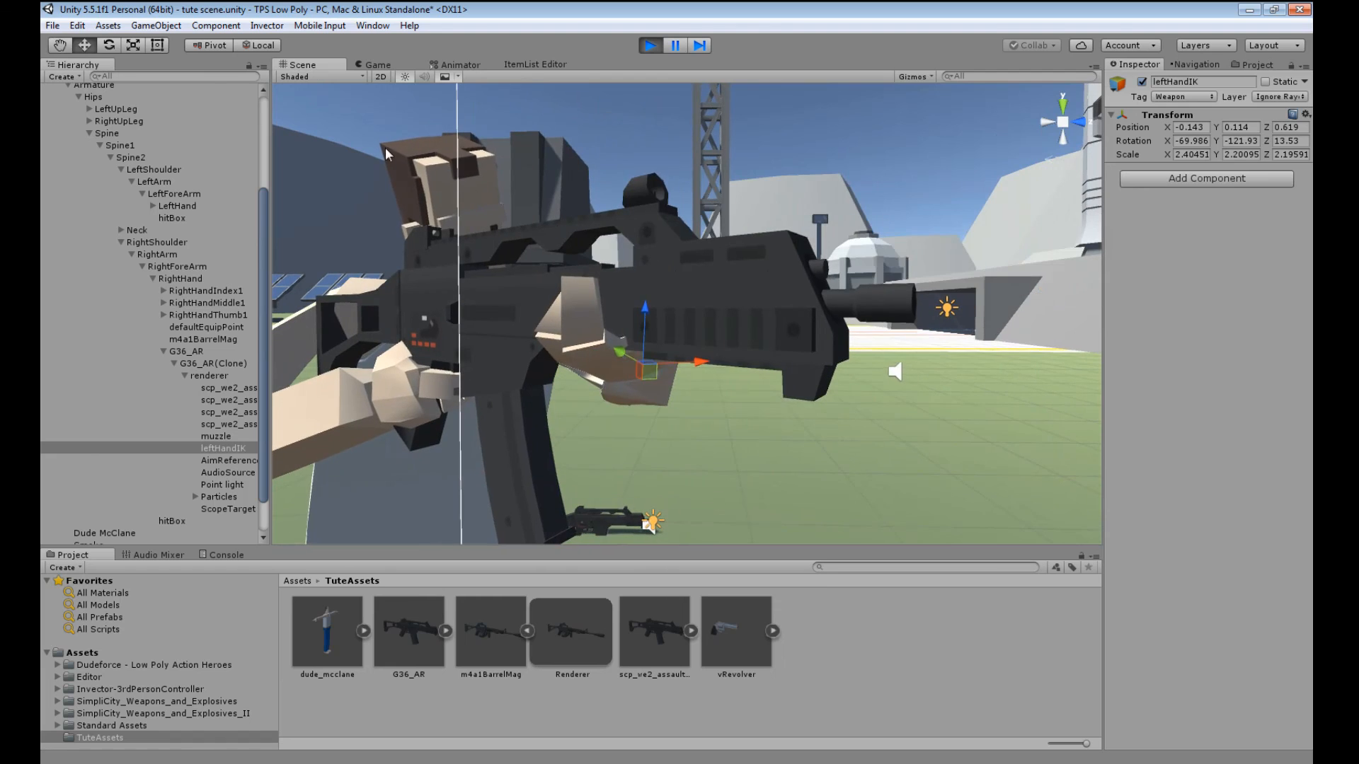
- Refine leftHandIK's rotation to about -65.02, -118.41, 13.87 and its position to about -0.175, 0.076, 0.614
left_click_drag(650, 351, 614, 380)
right_click_drag(614, 380, 534, 404)
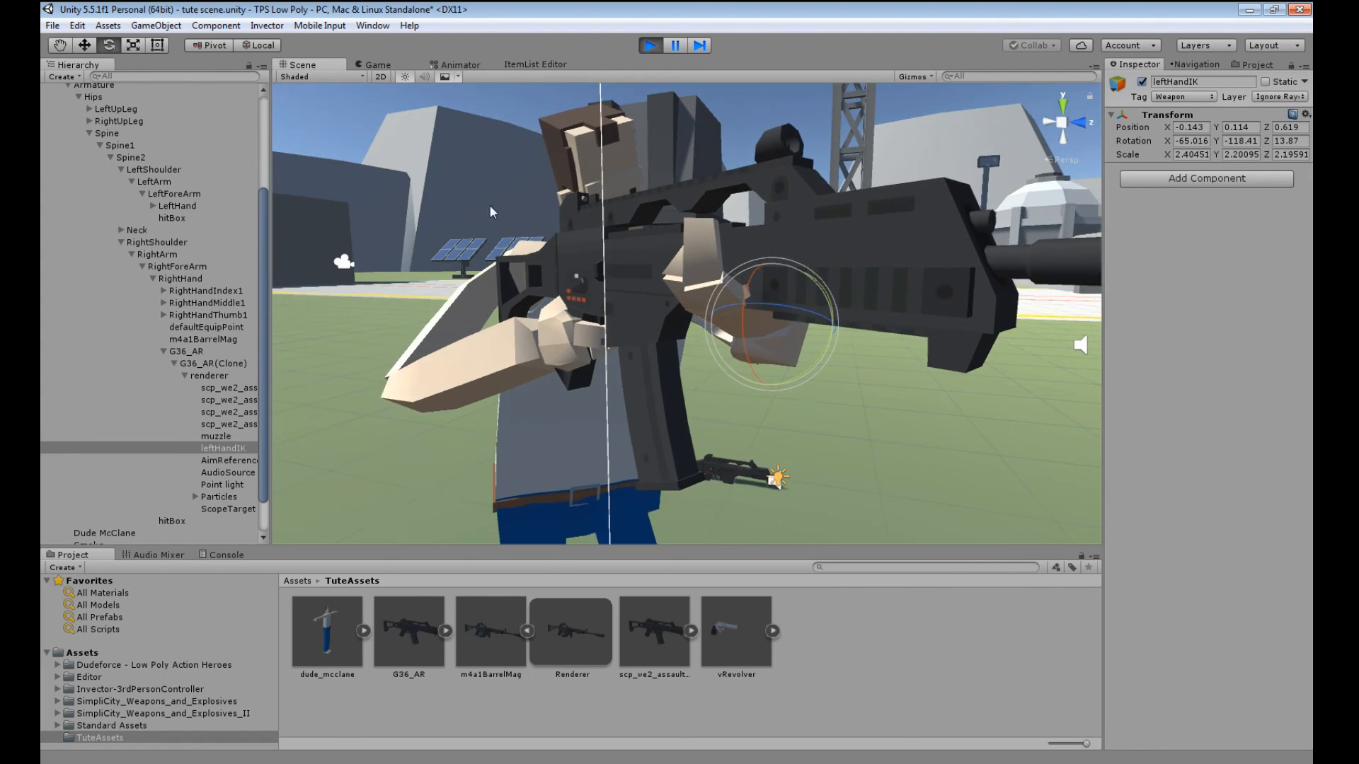
left_click_drag(778, 271, 754, 297)
middle_click_drag(754, 297, 713, 325)
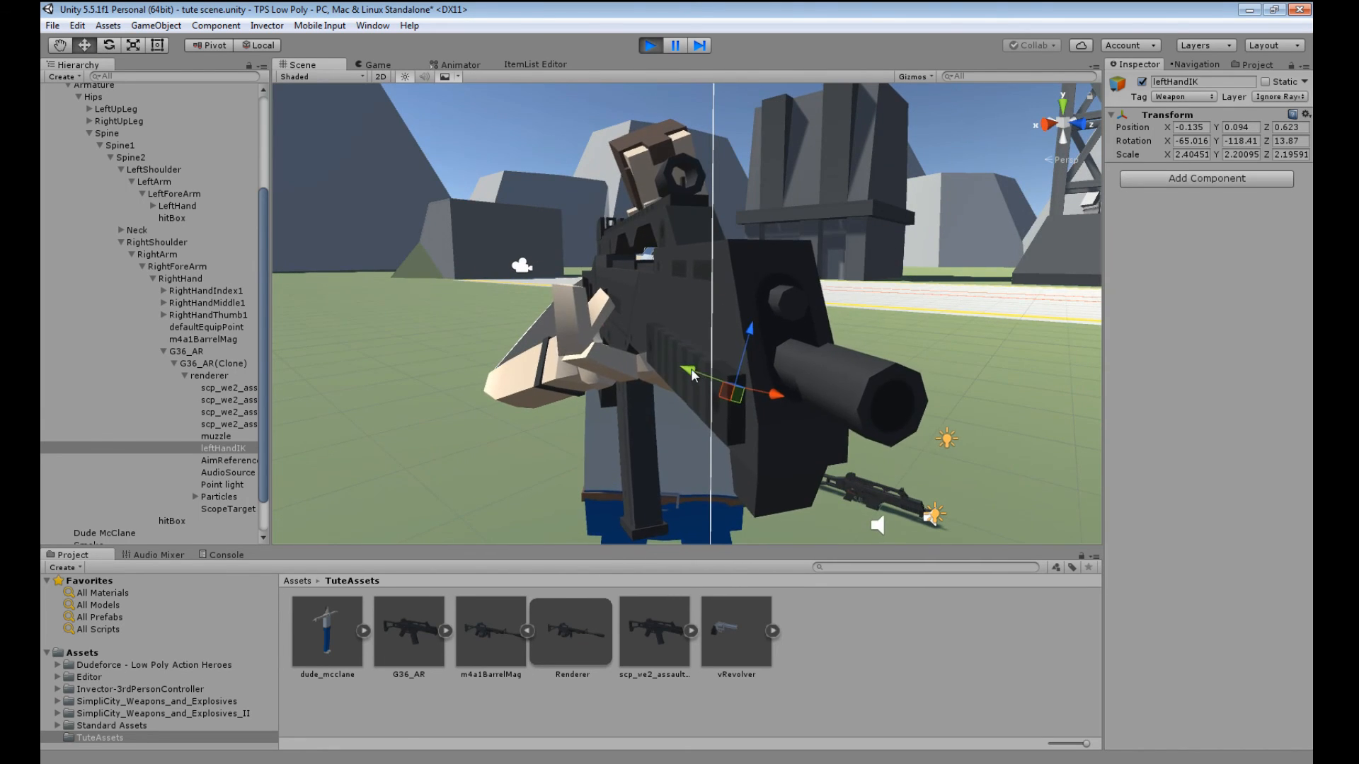
right_click_drag(839, 322, 729, 312)
middle_click_drag(828, 320, 751, 318)
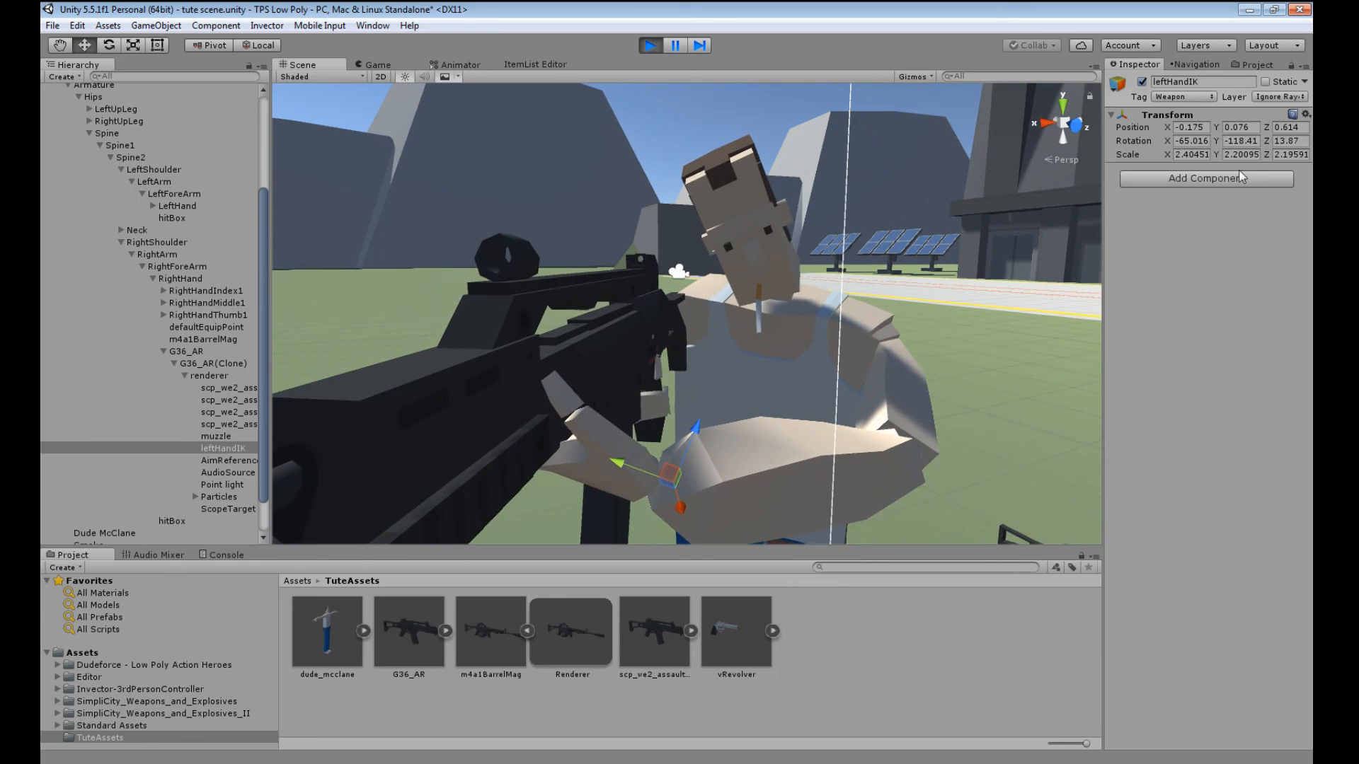
- Copy leftHandIK's Transform component and stop play mode
left_click(1306, 114)
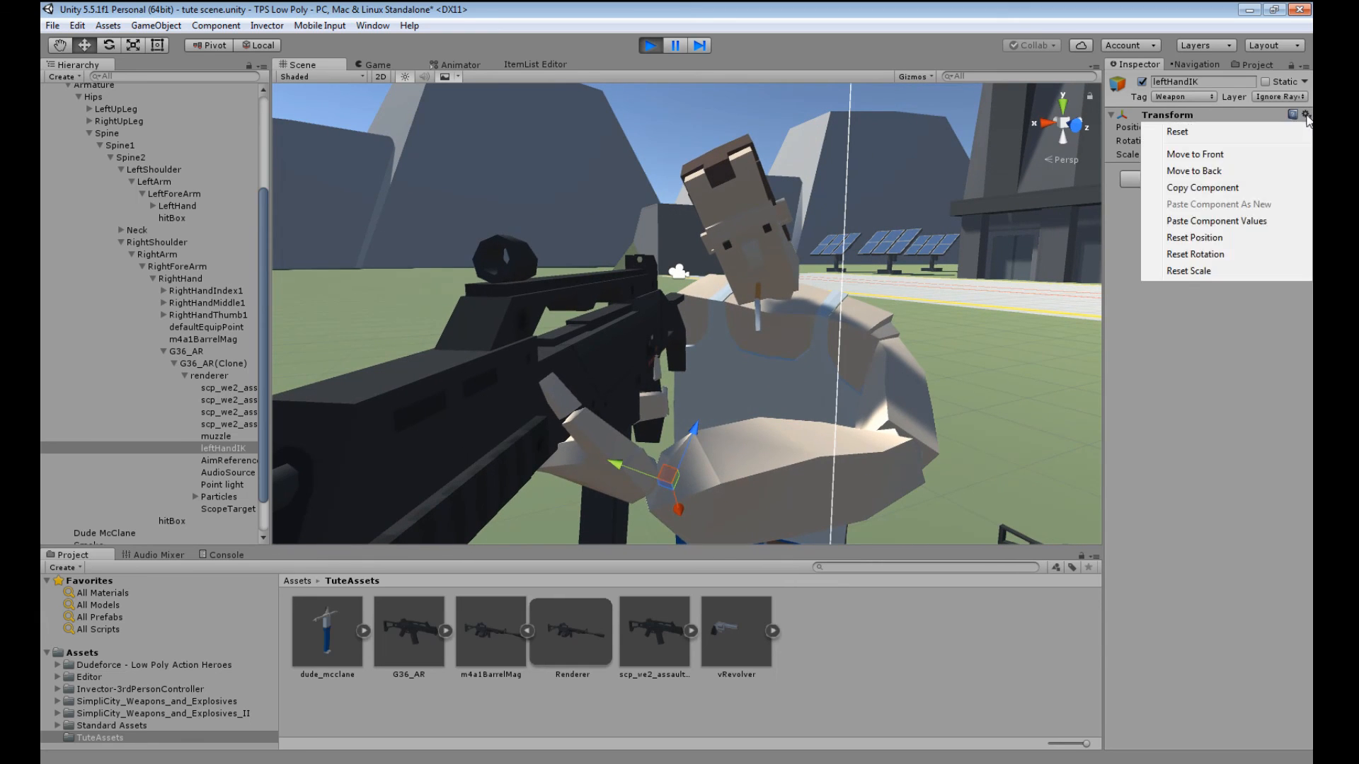
left_click(1228, 193)
left_click(646, 44)
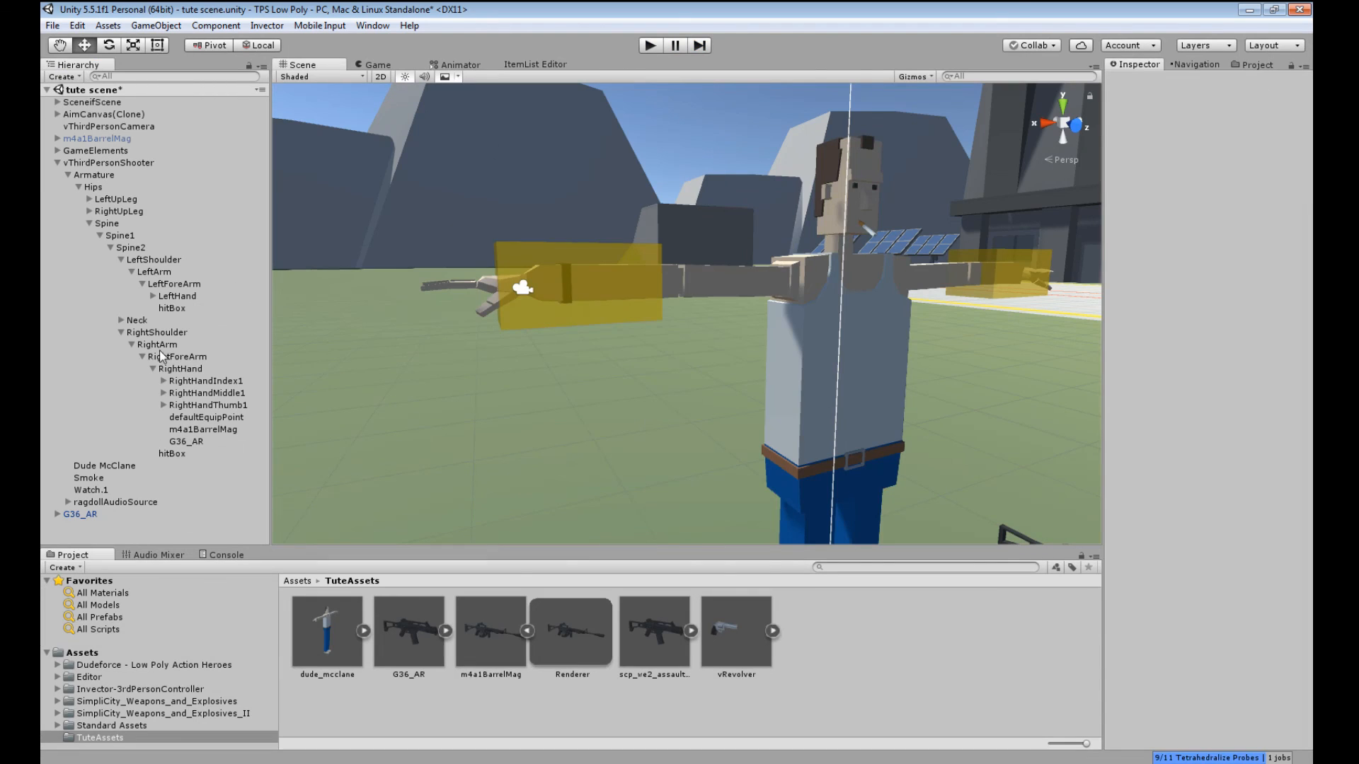
- Paste the copied Transform values onto leftHandIK in the scene's G36_AR rifle and apply the change to the G36_AR prefab
left_click(57, 515)
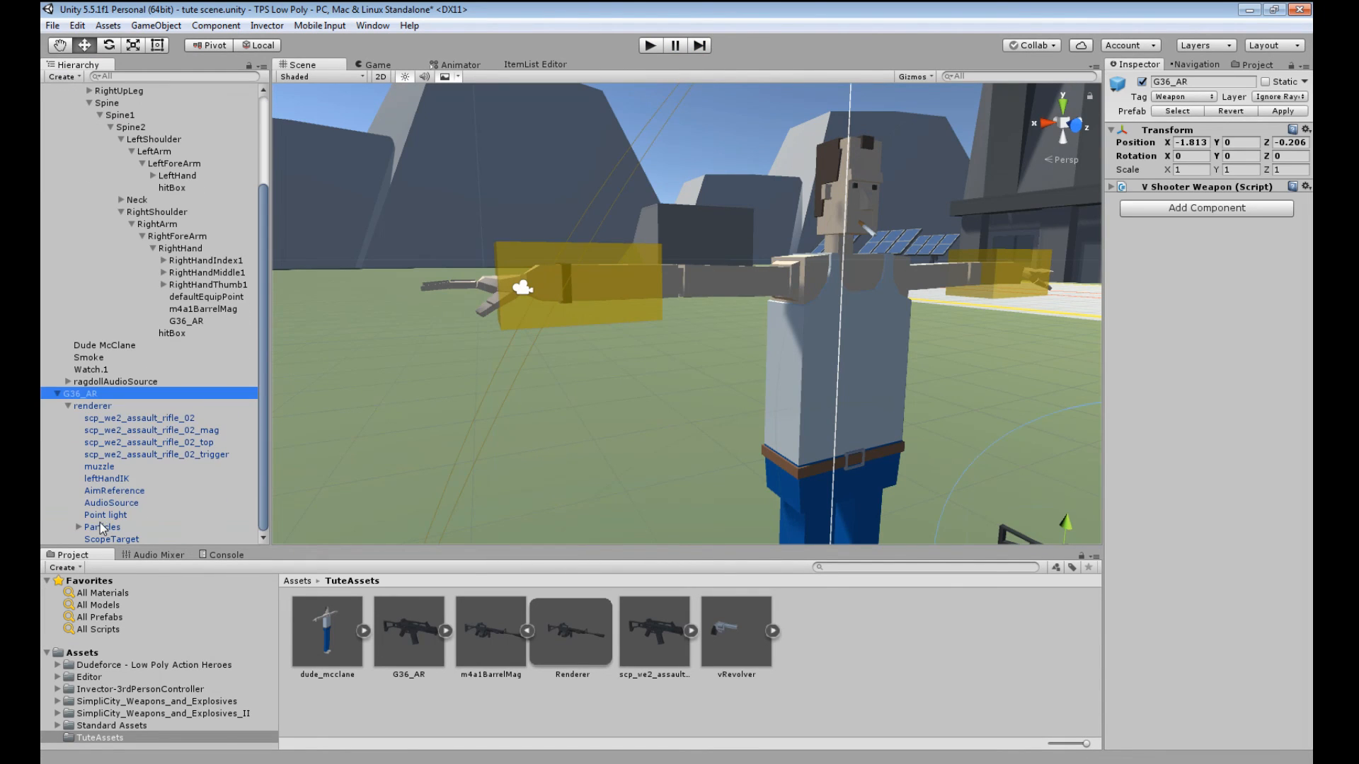
left_click(106, 480)
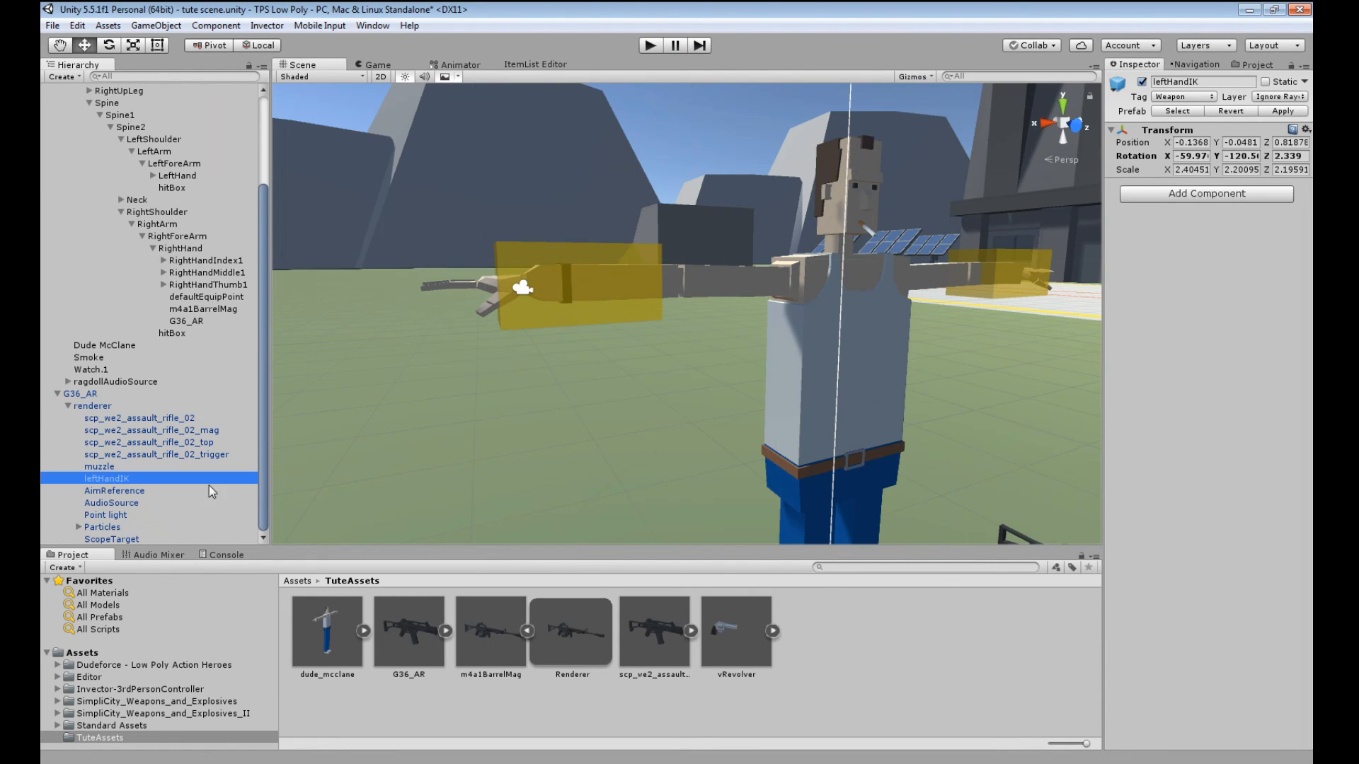
left_click(1306, 131)
left_click(1199, 254)
key("f")
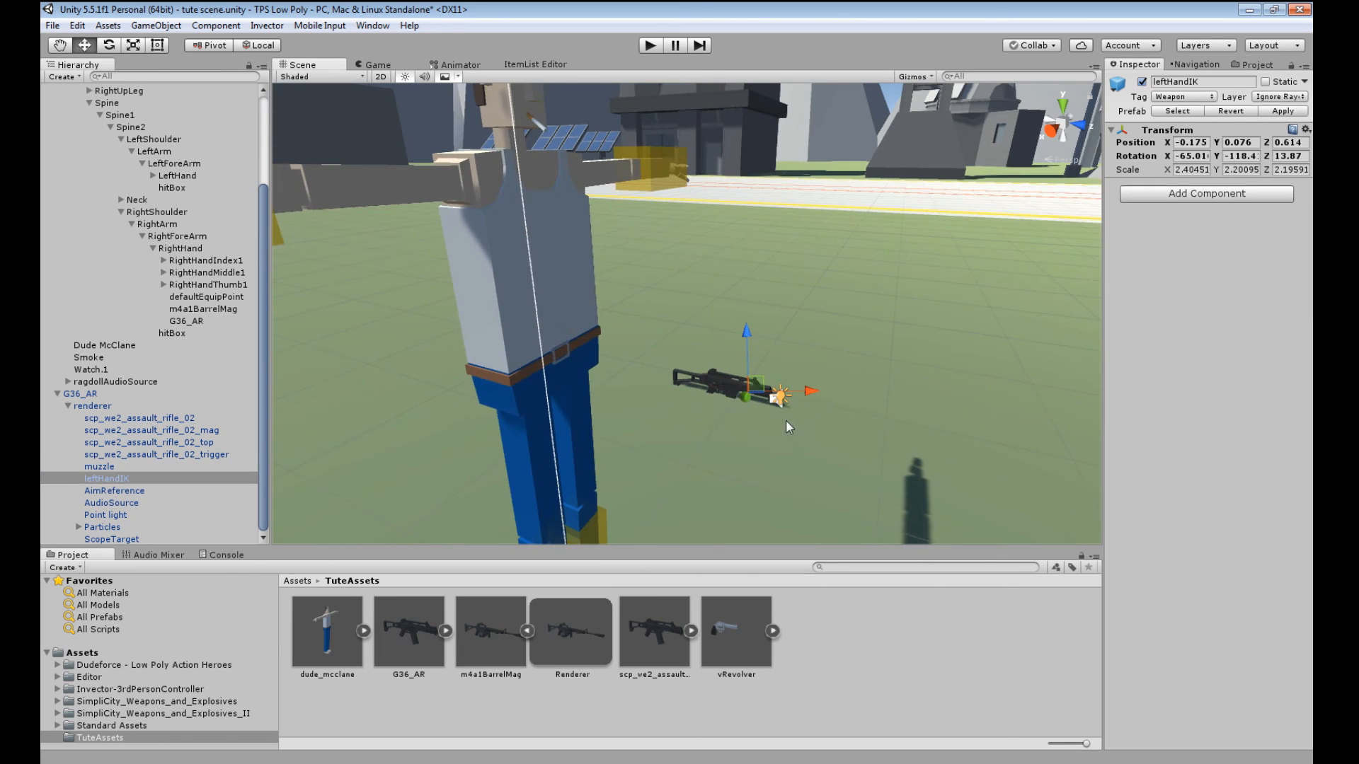
left_click(88, 395)
left_click(1278, 112)
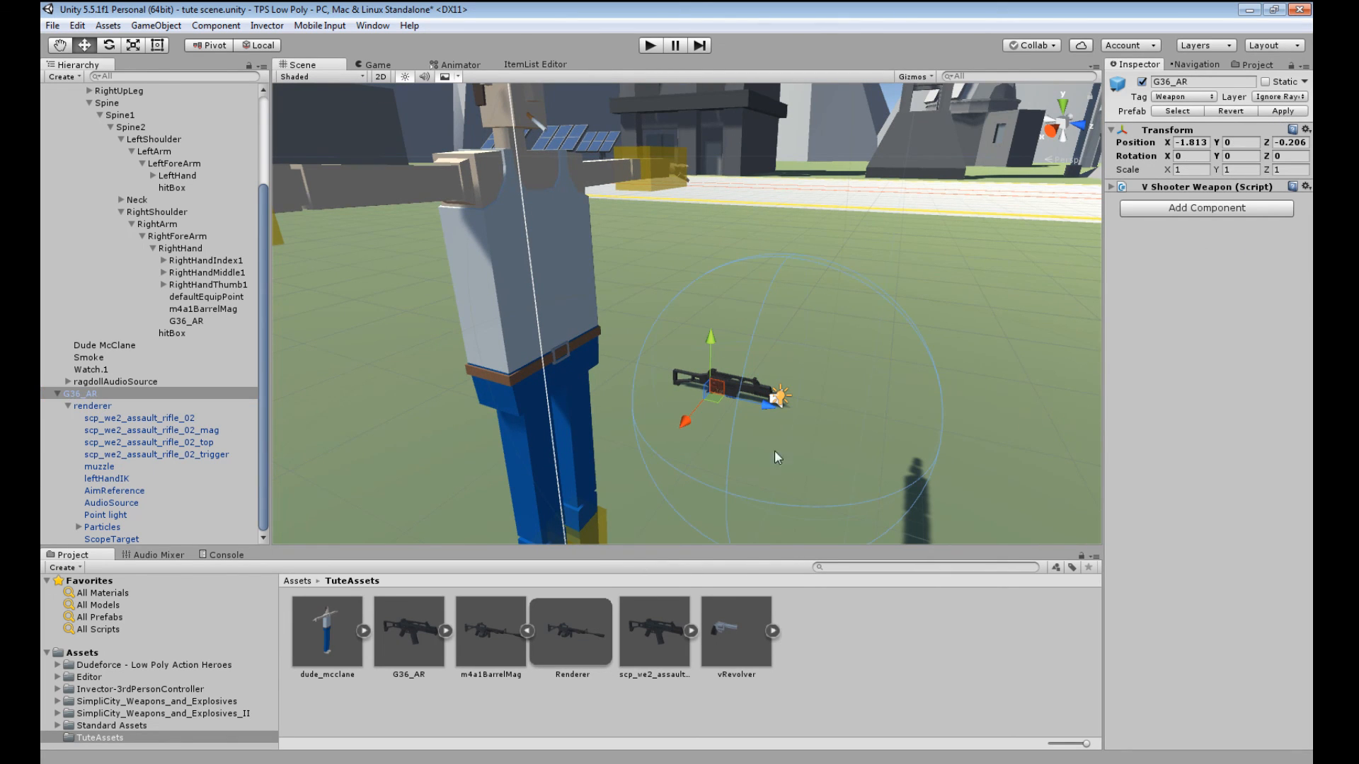
- Start play mode and, with the rifle equipped, lock the vThirdPersonShooter instance's camera and aiming in the Shooter Manager
left_click(650, 47)
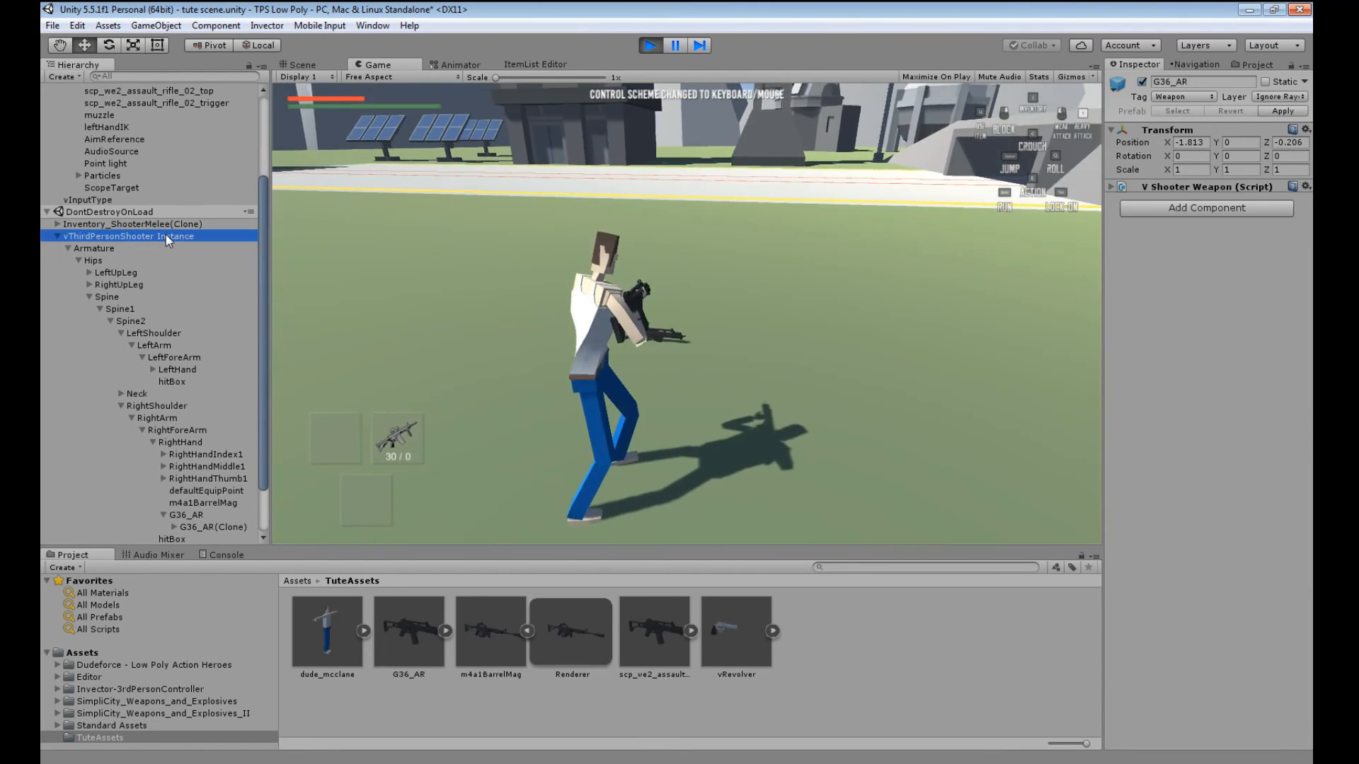
left_click(166, 236)
scroll(1226, 558, "down", 3)
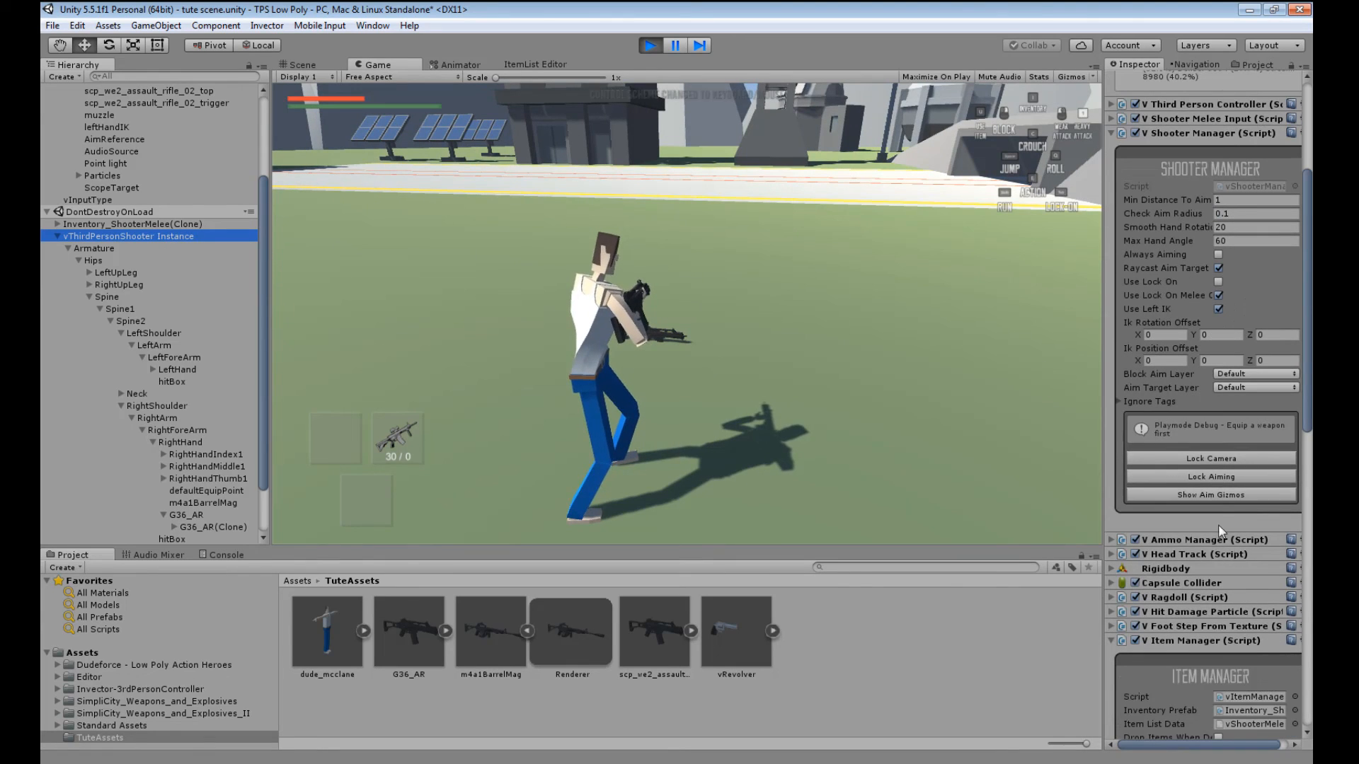
left_click(1212, 458)
left_click(1203, 476)
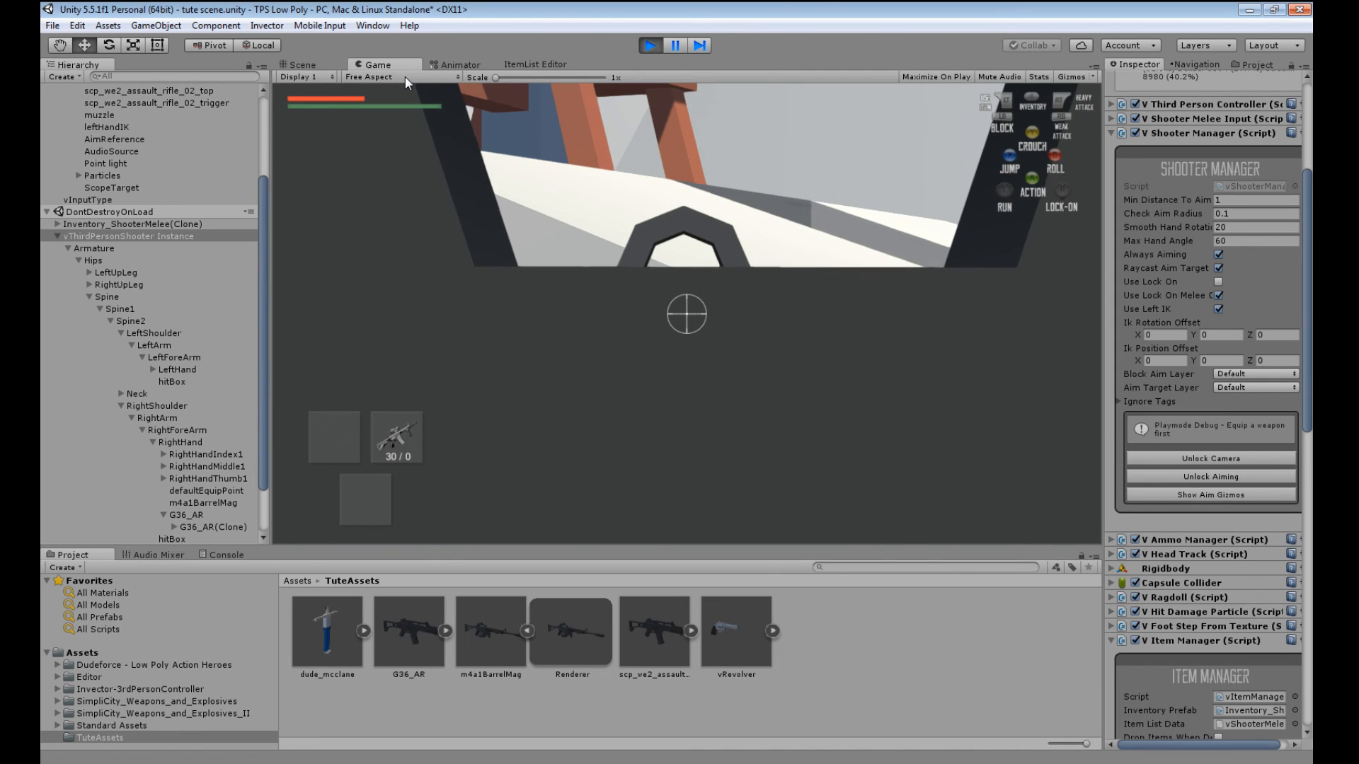
- Dock the Game view beneath the Scene view and enlarge it so both views show together
left_click(300, 65)
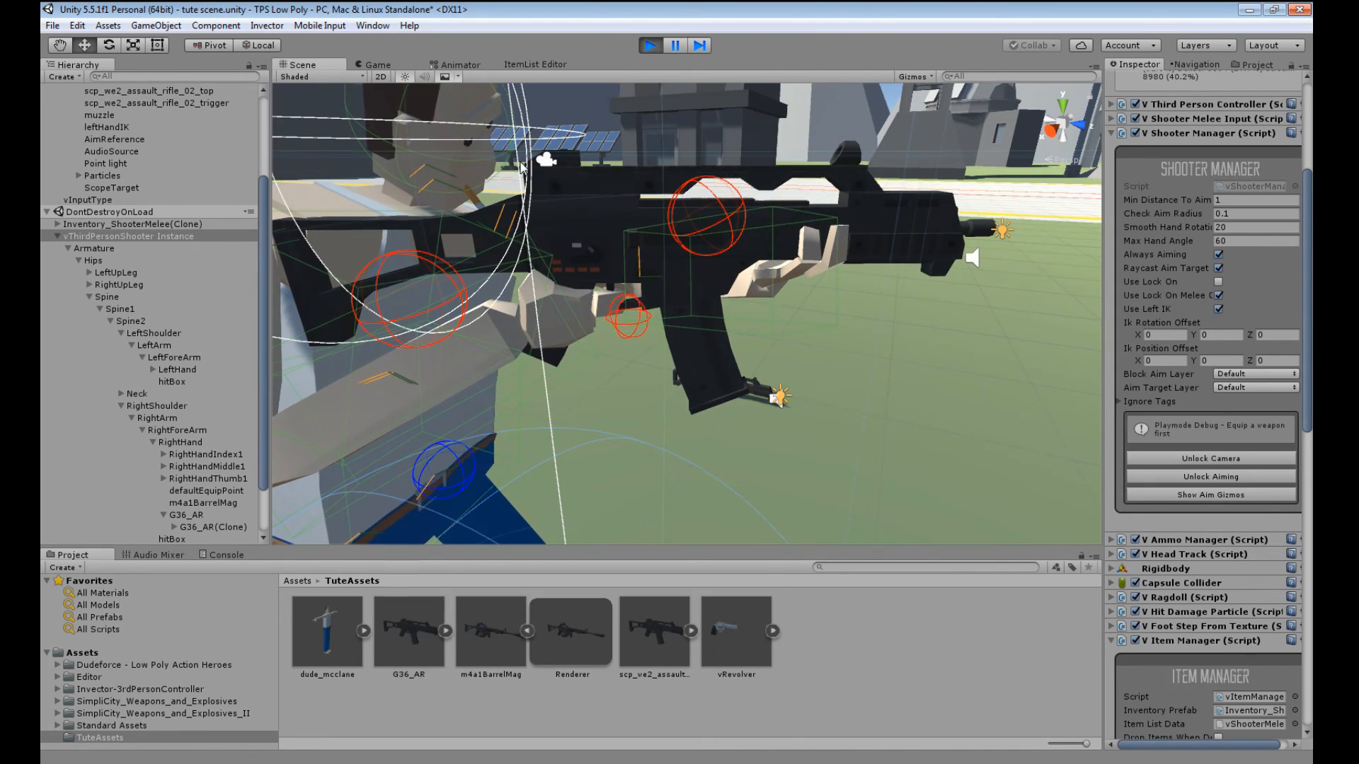
double_click(376, 65)
left_click_drag(884, 197, 754, 439)
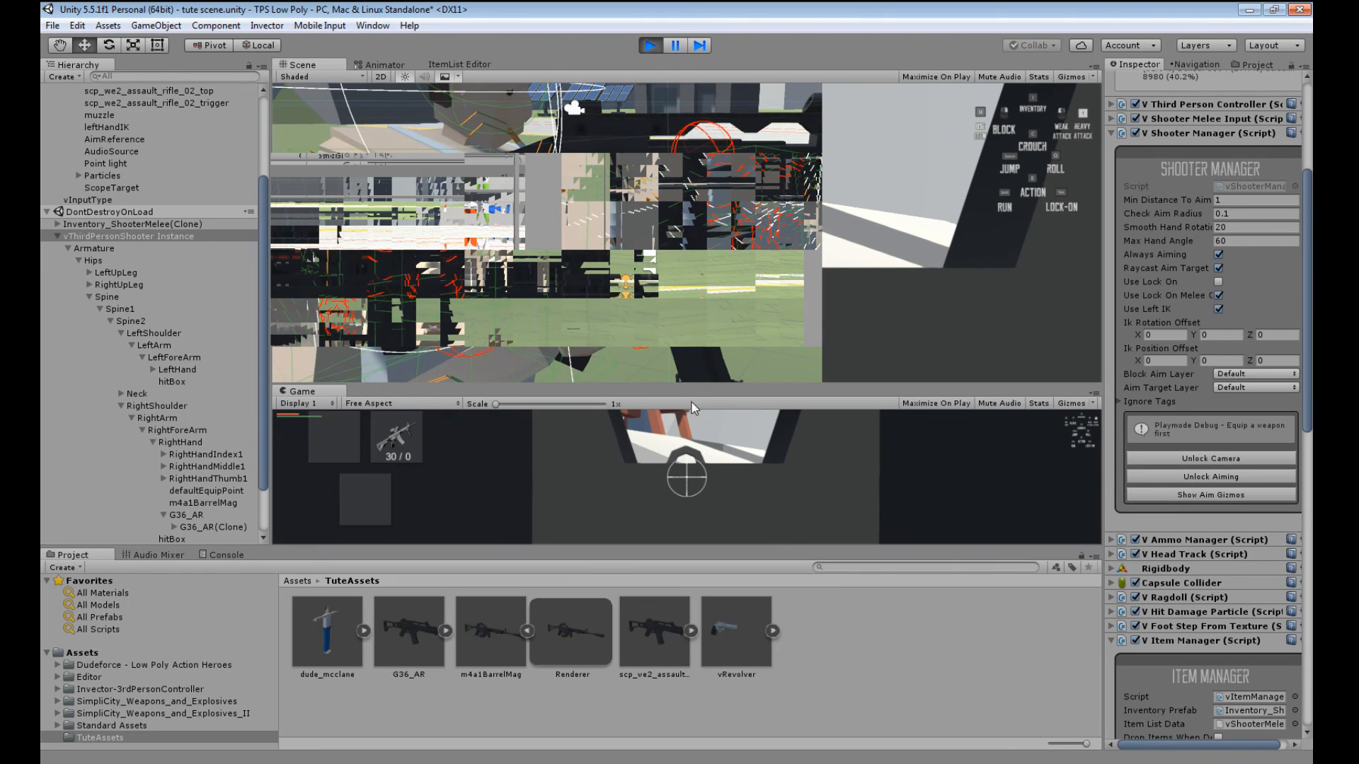
left_click_drag(701, 385, 679, 257)
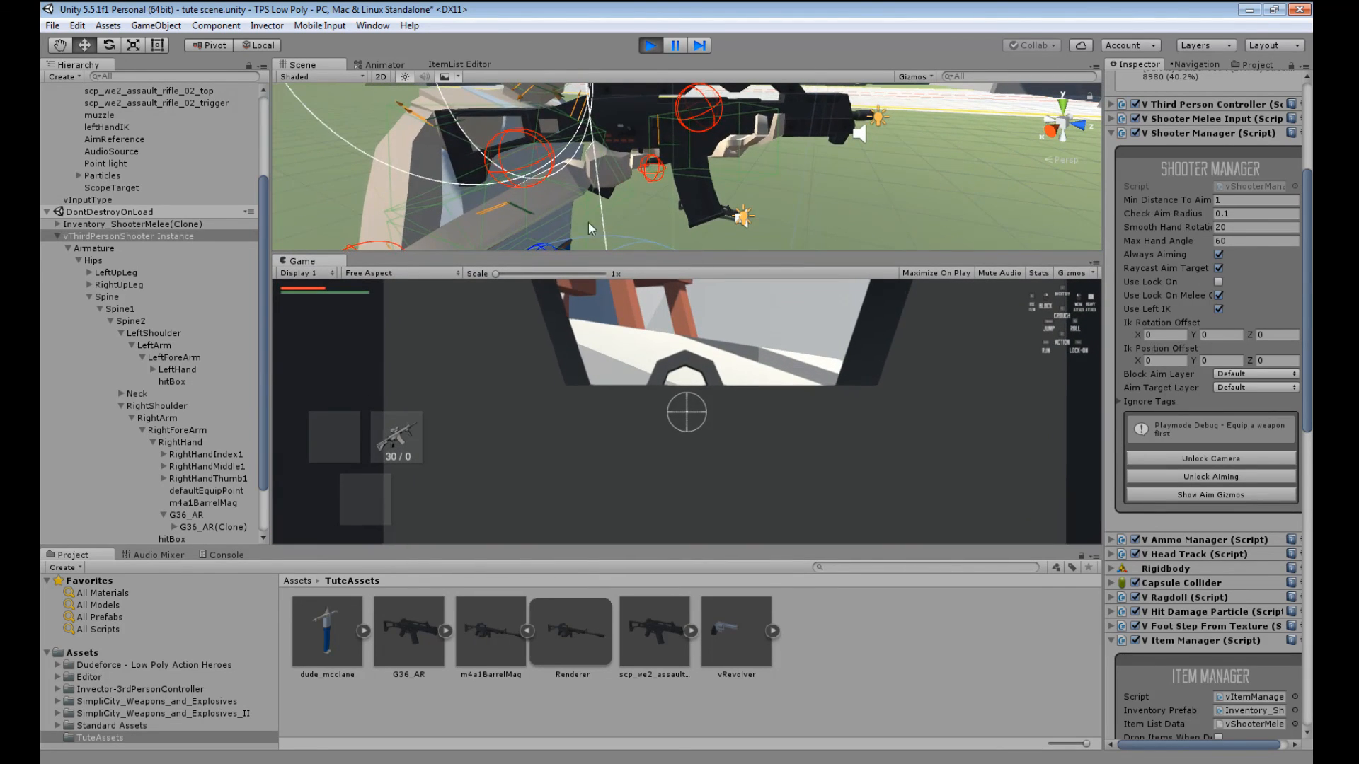
- Select ScopeTarget inside the renderer of the equipped G36_AR(Clone)
left_click(182, 525)
scroll(181, 523, "down", 2)
left_click(174, 467)
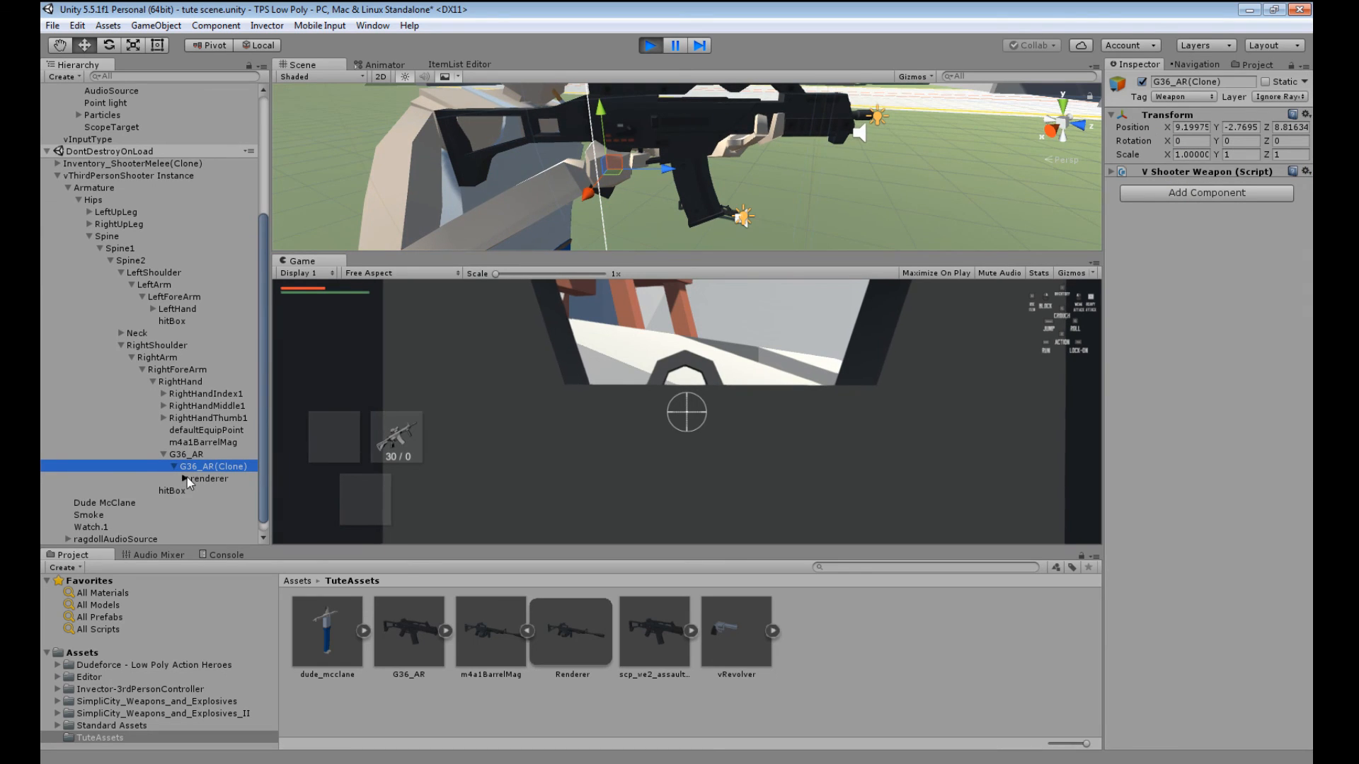
left_click(184, 479)
scroll(225, 513, "down", 4)
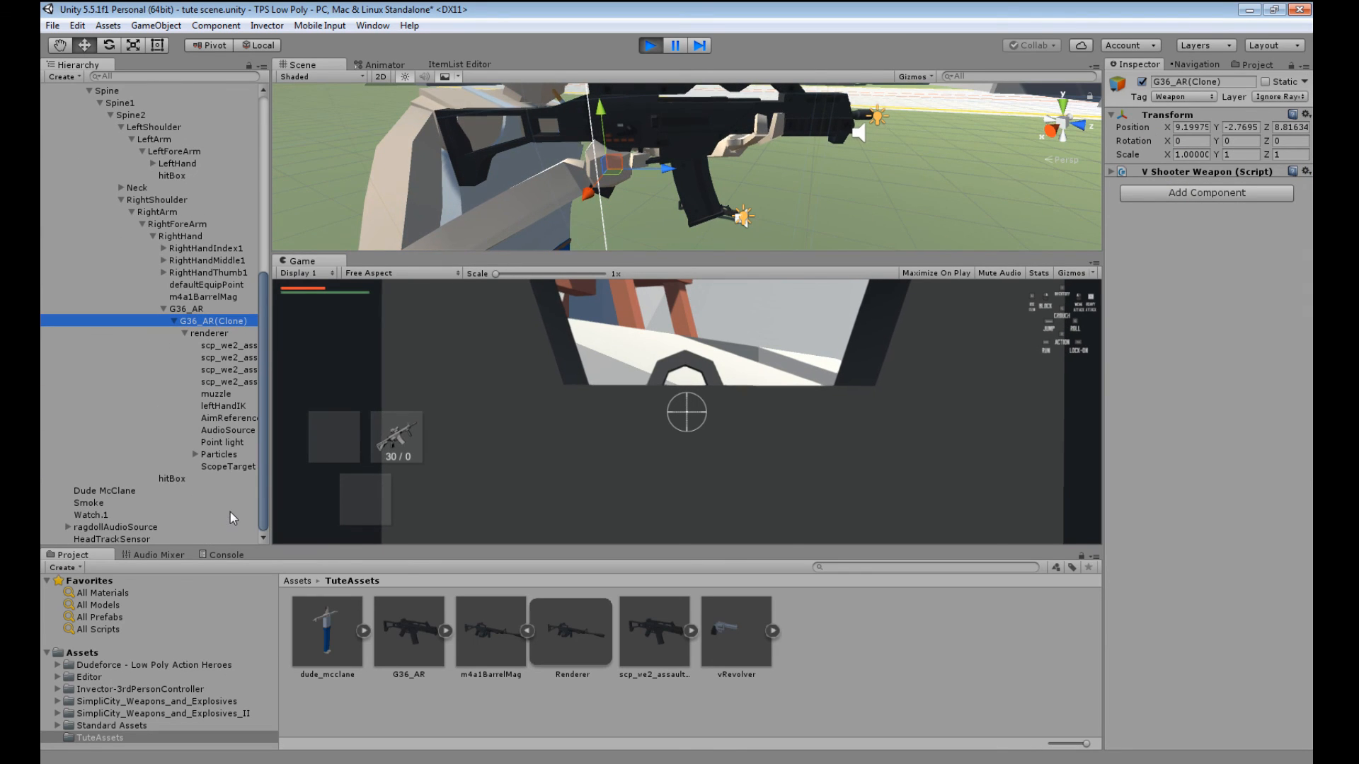
left_click(223, 467)
- Move ScopeTarget up and back behind the rifle's rear sight, to about Y 0.421 and Z -0.022
key("f")
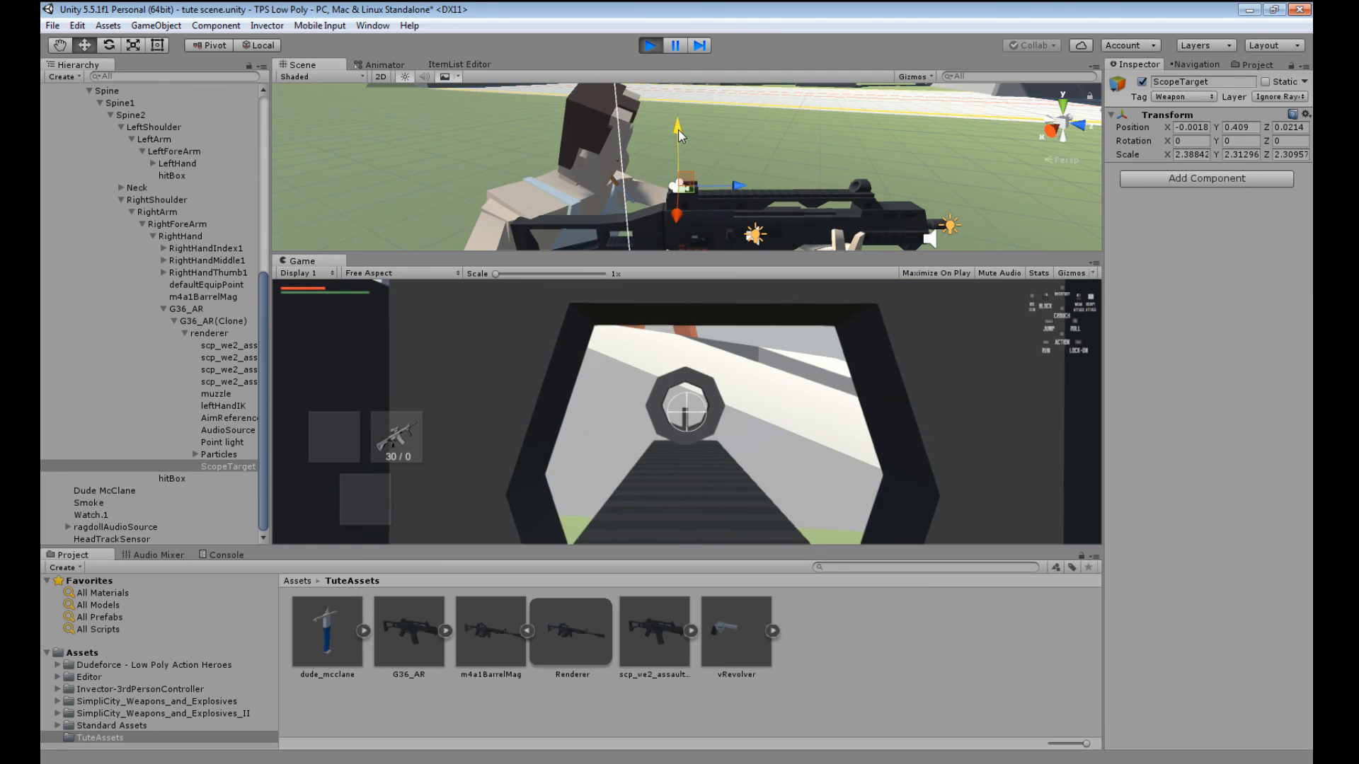
left_click_drag(738, 188, 728, 186)
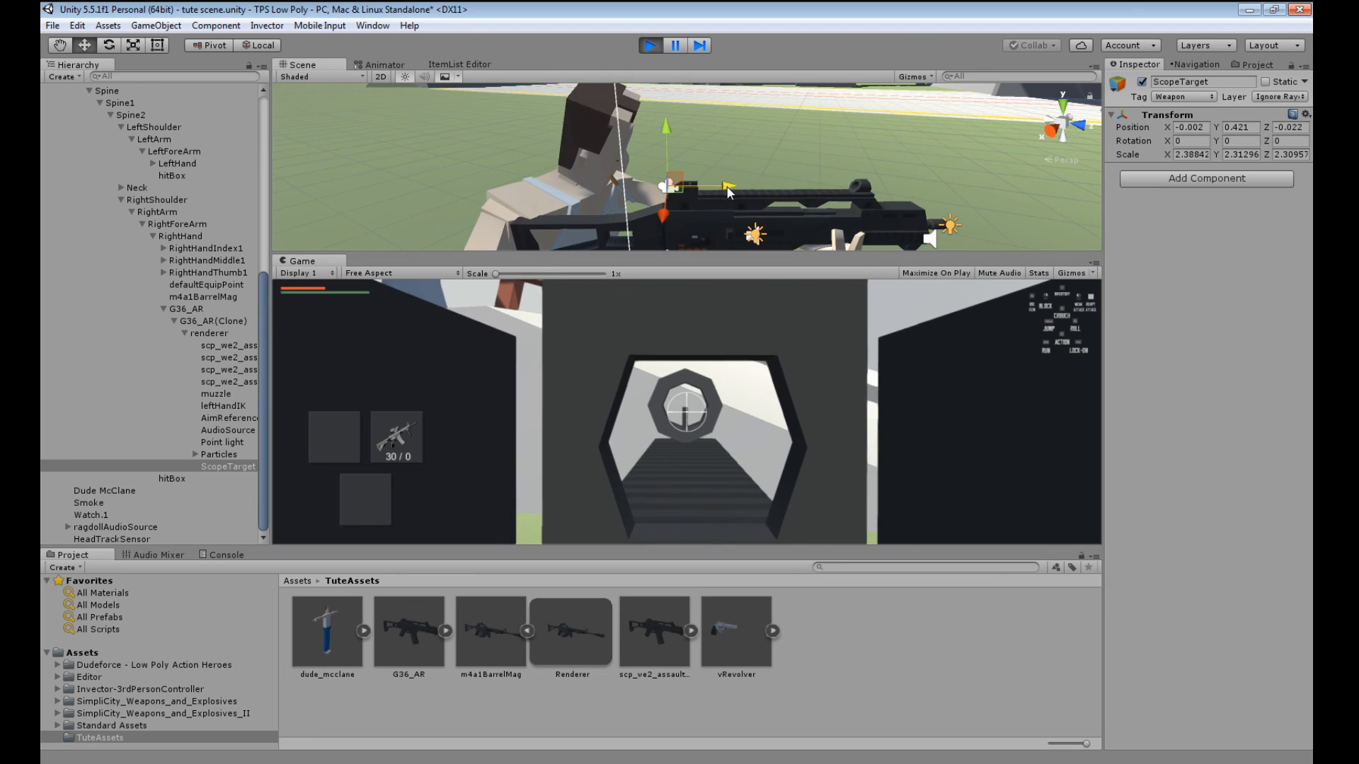
left_click_drag(660, 216, 660, 216)
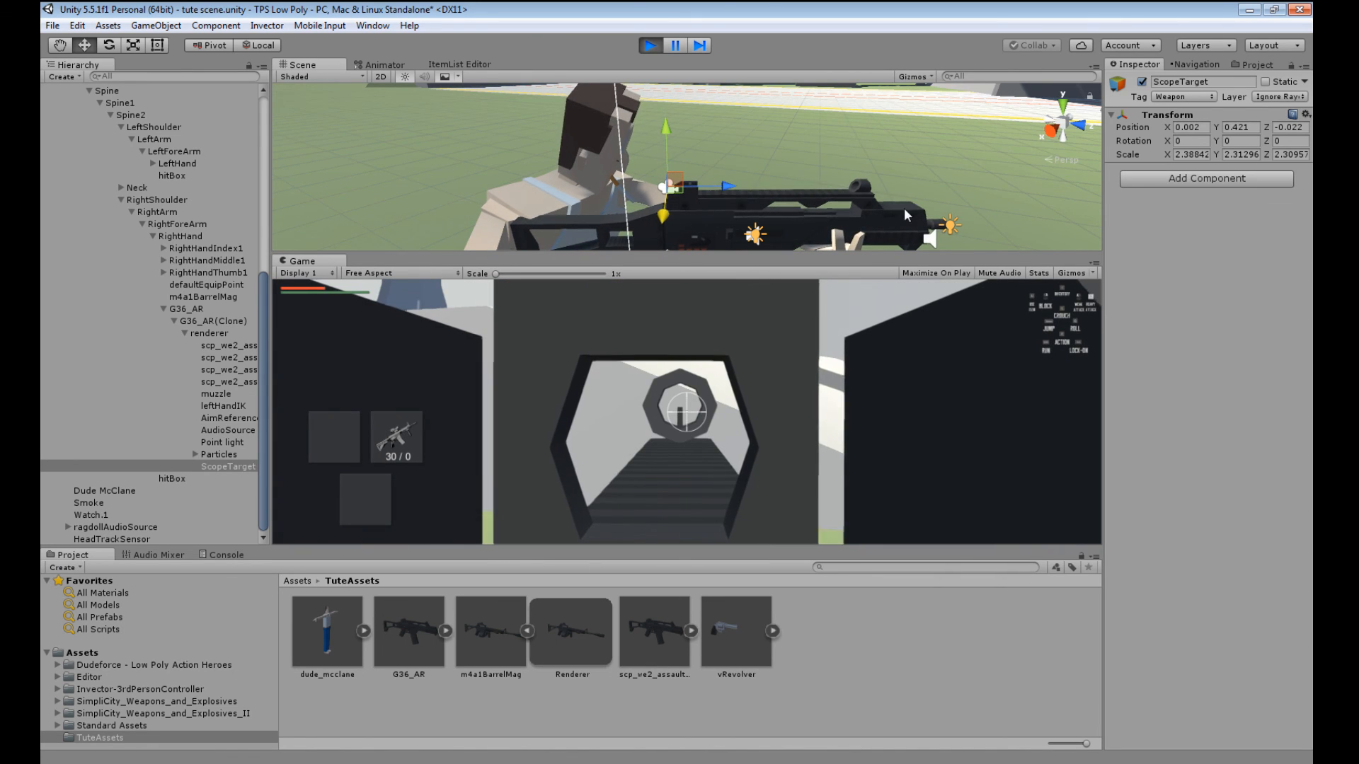
- Try an X position of -0.1 on ScopeTarget and set it back to 0 to centre the sights
left_click(1189, 127)
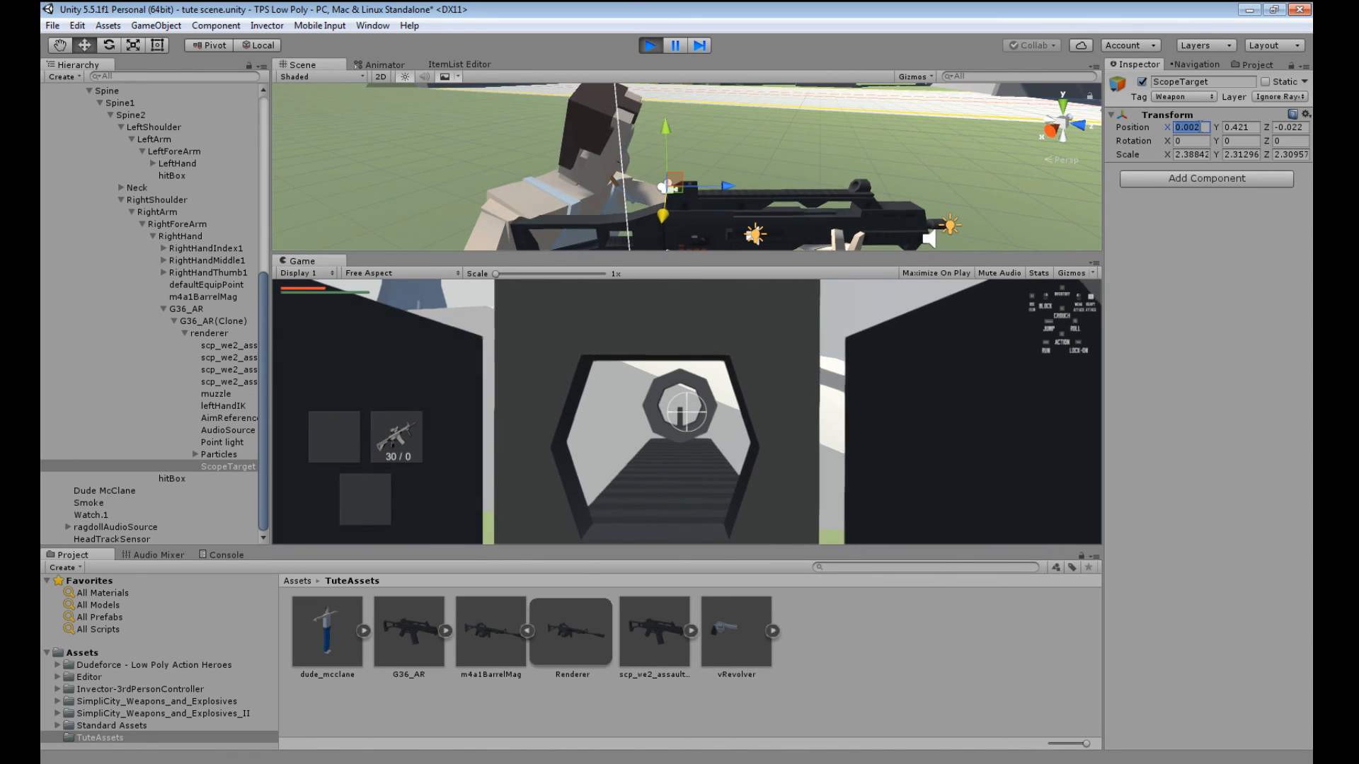
type("0")
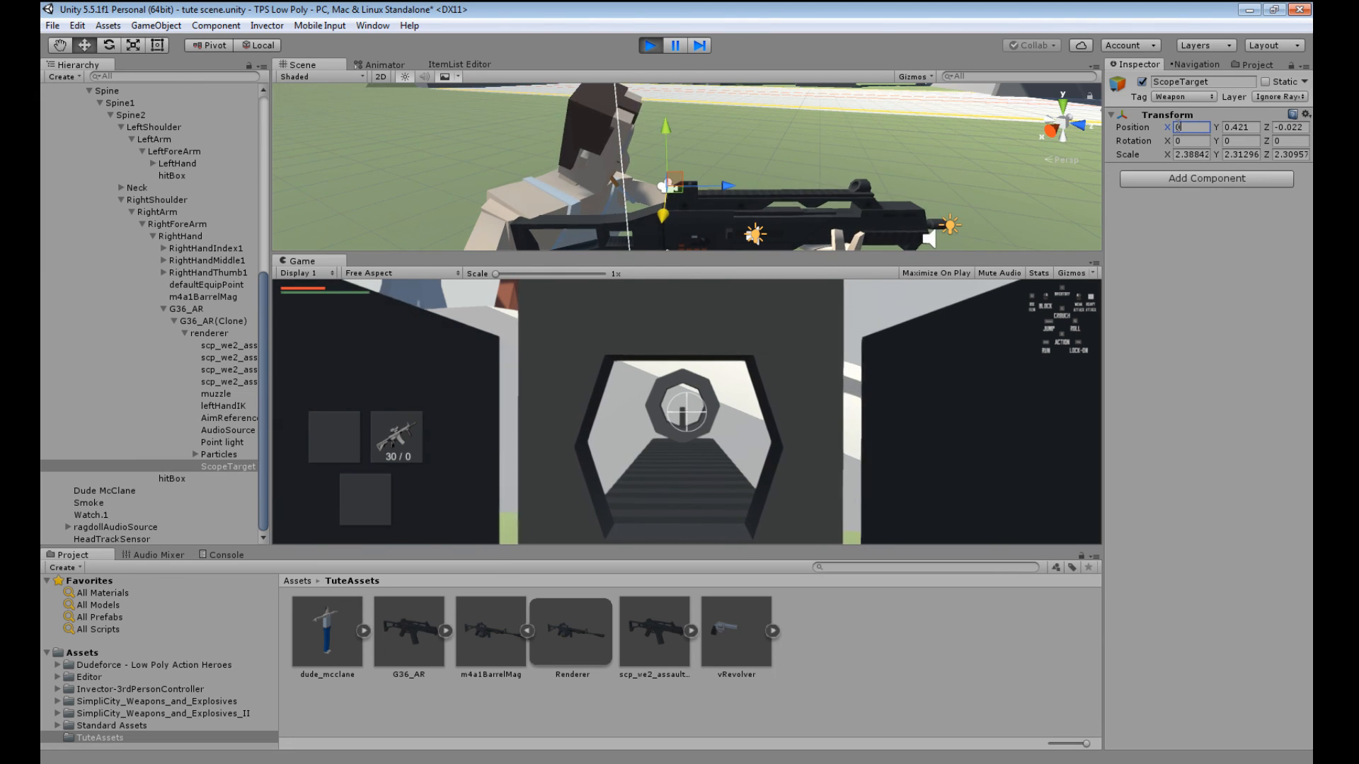
type("-.1")
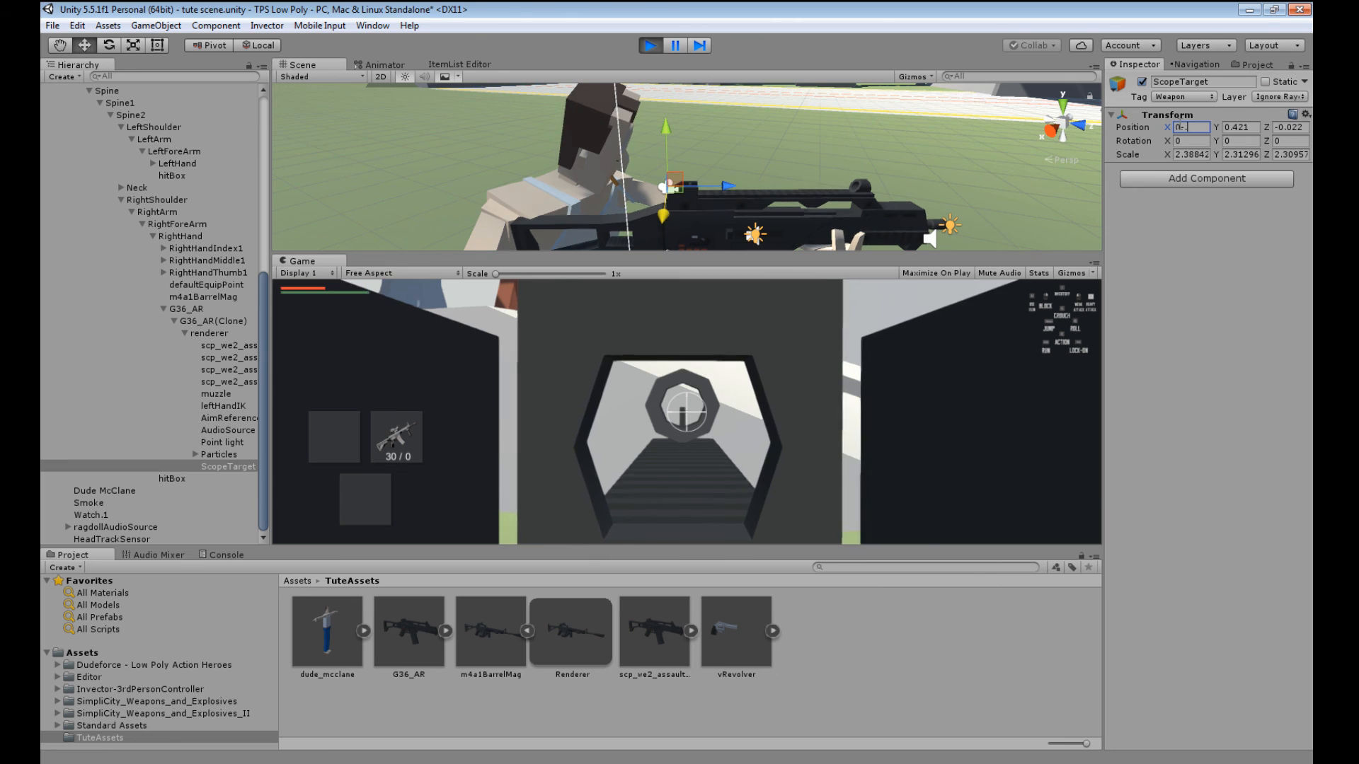
left_click(1235, 127)
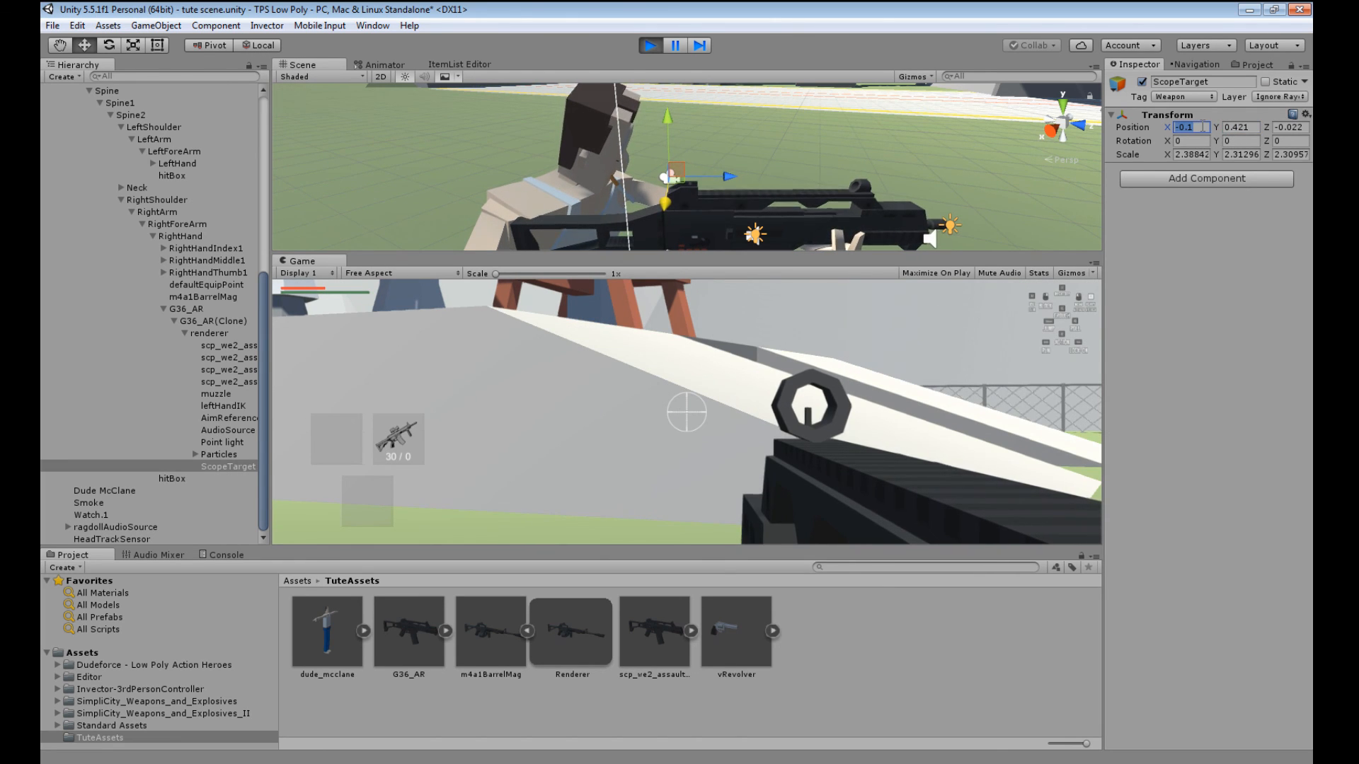
type("0")
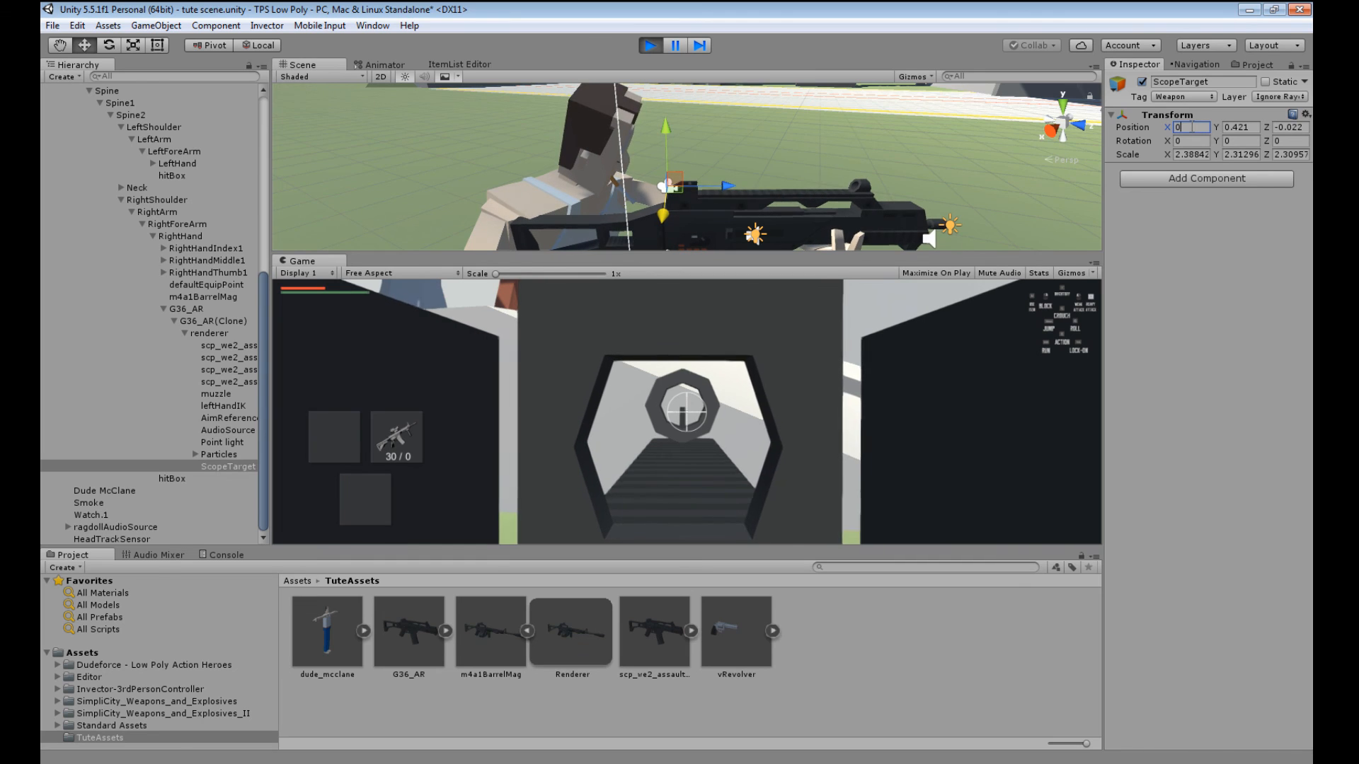
- Try X positions of -0.001 and -0.003 on ScopeTarget and set X back to 0
type("-.001")
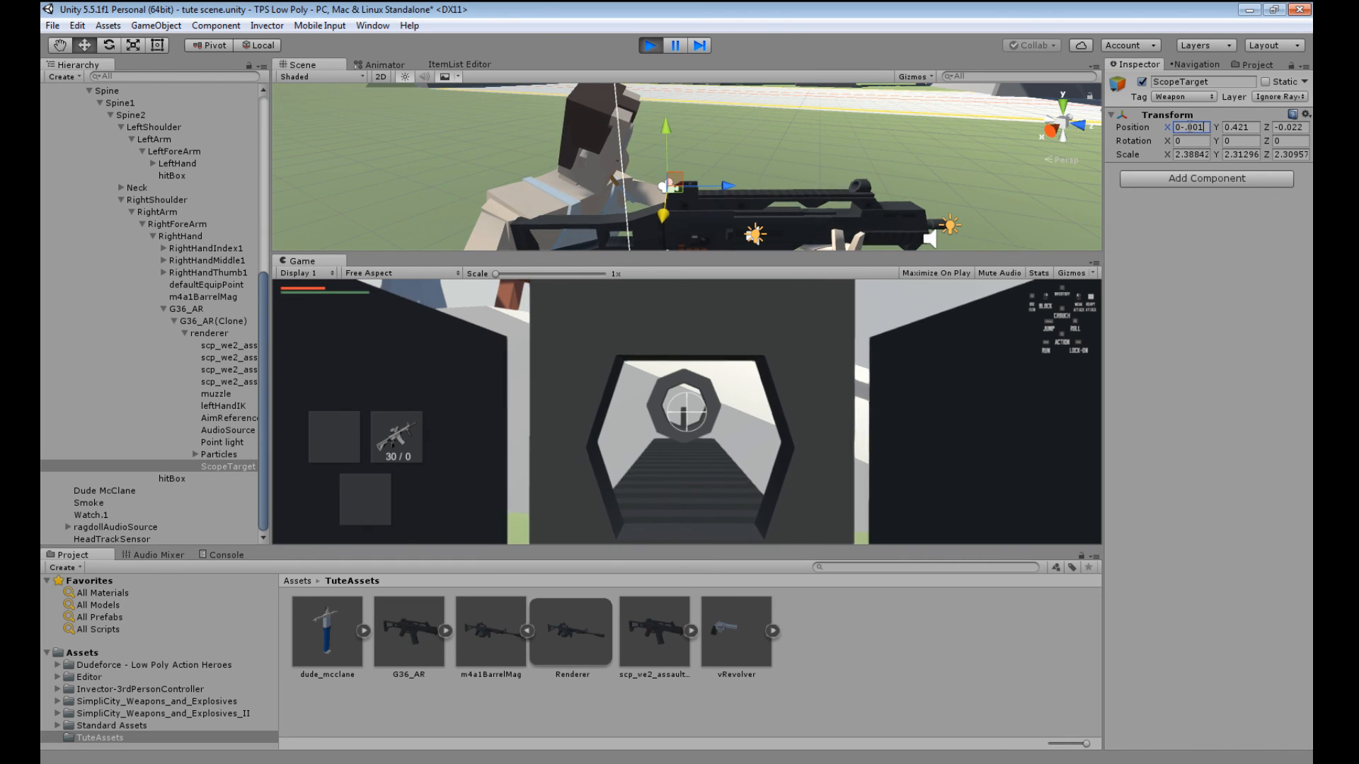
key("BackSpace")
type("3")
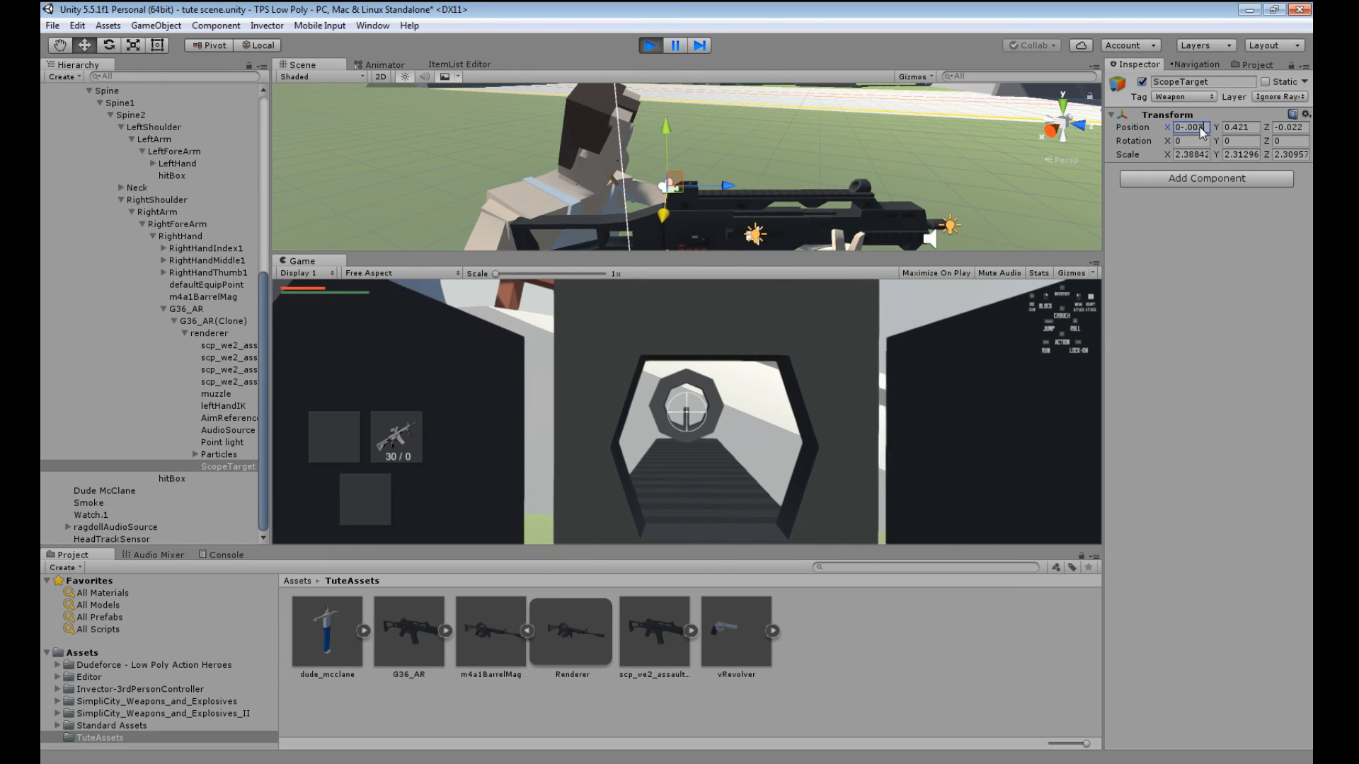
type("0")
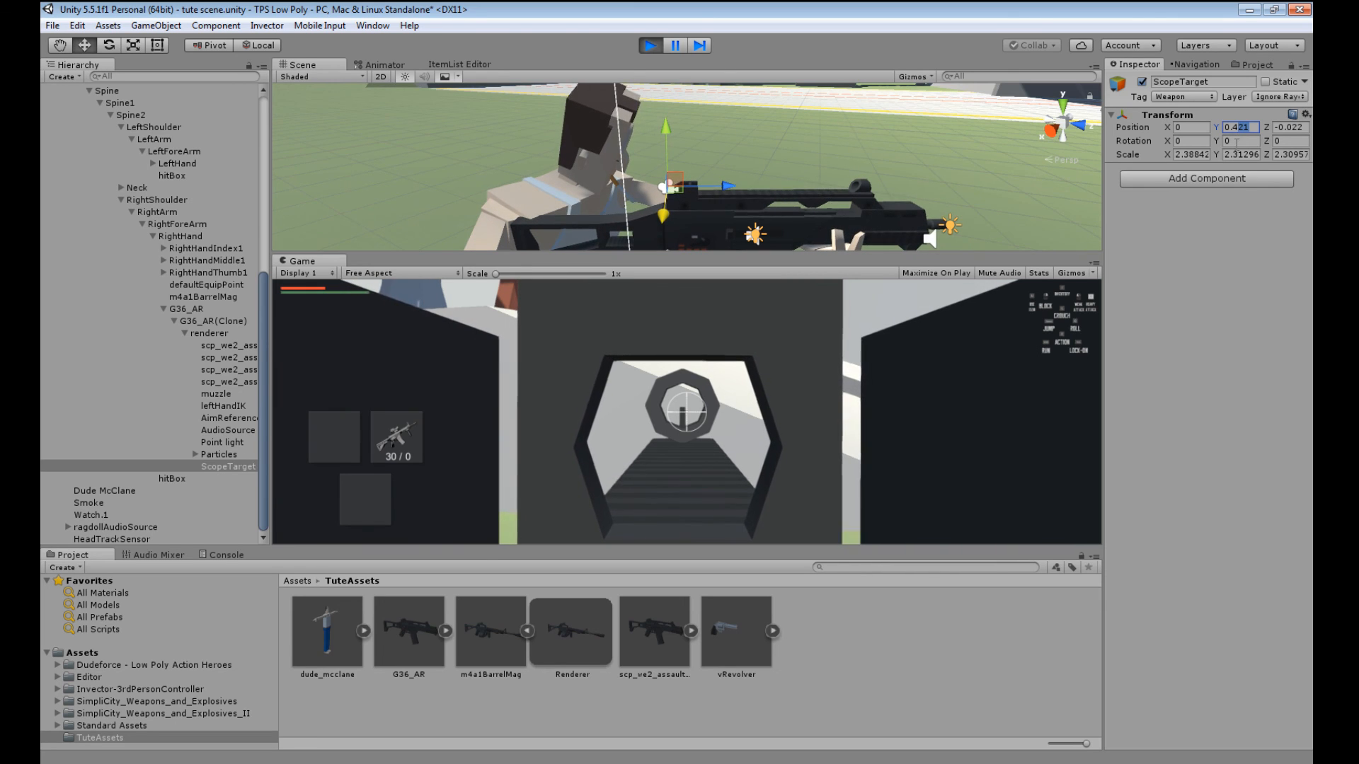
- Fine-tune ScopeTarget's Y position to 0.4195 so the front sight sits inside the rear sight opening
type("42")
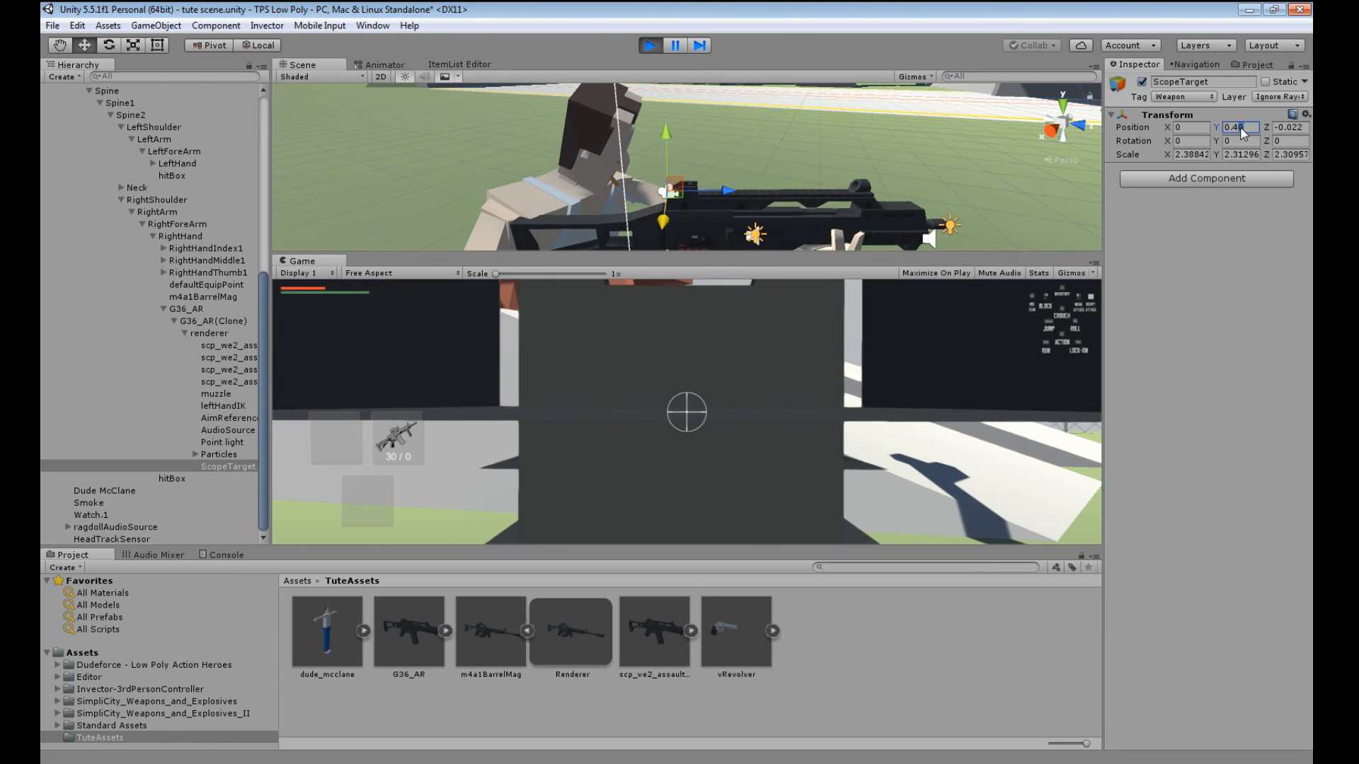
type("175")
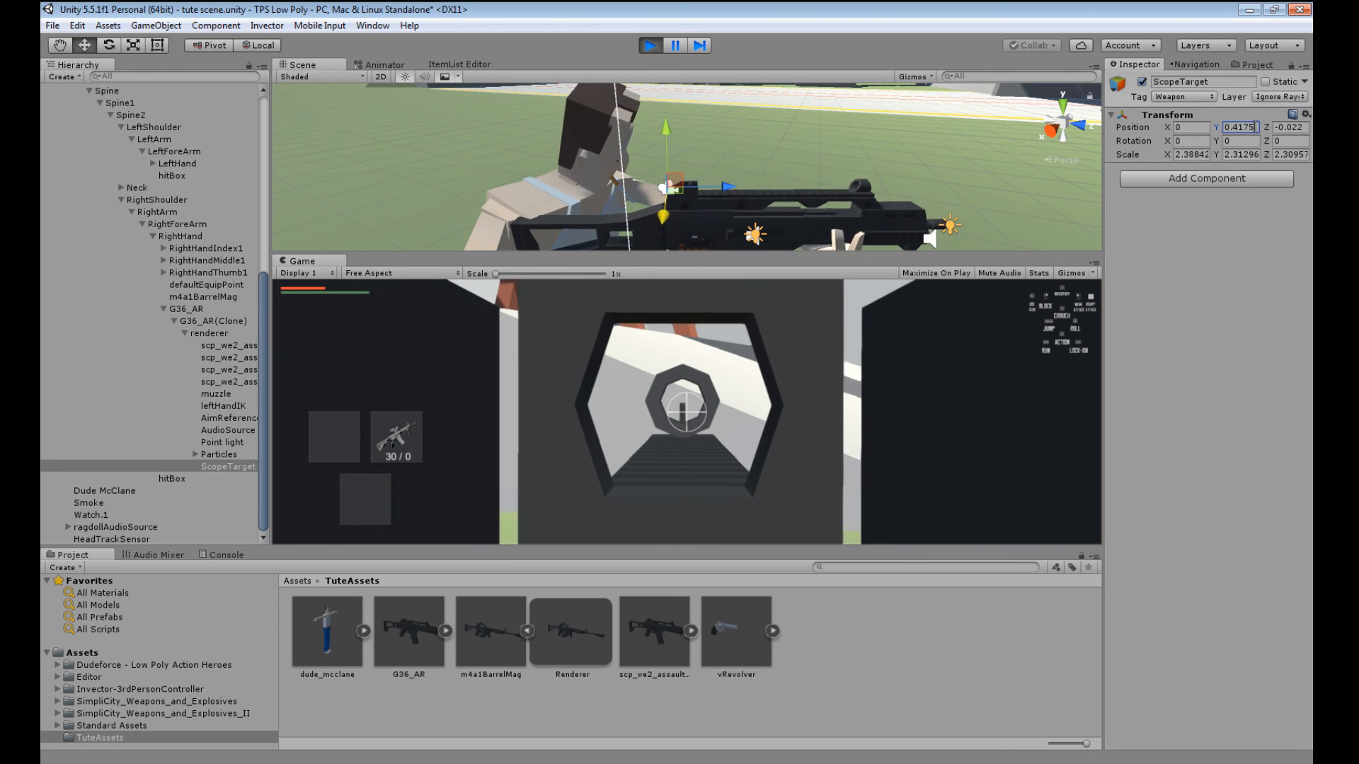
type("8")
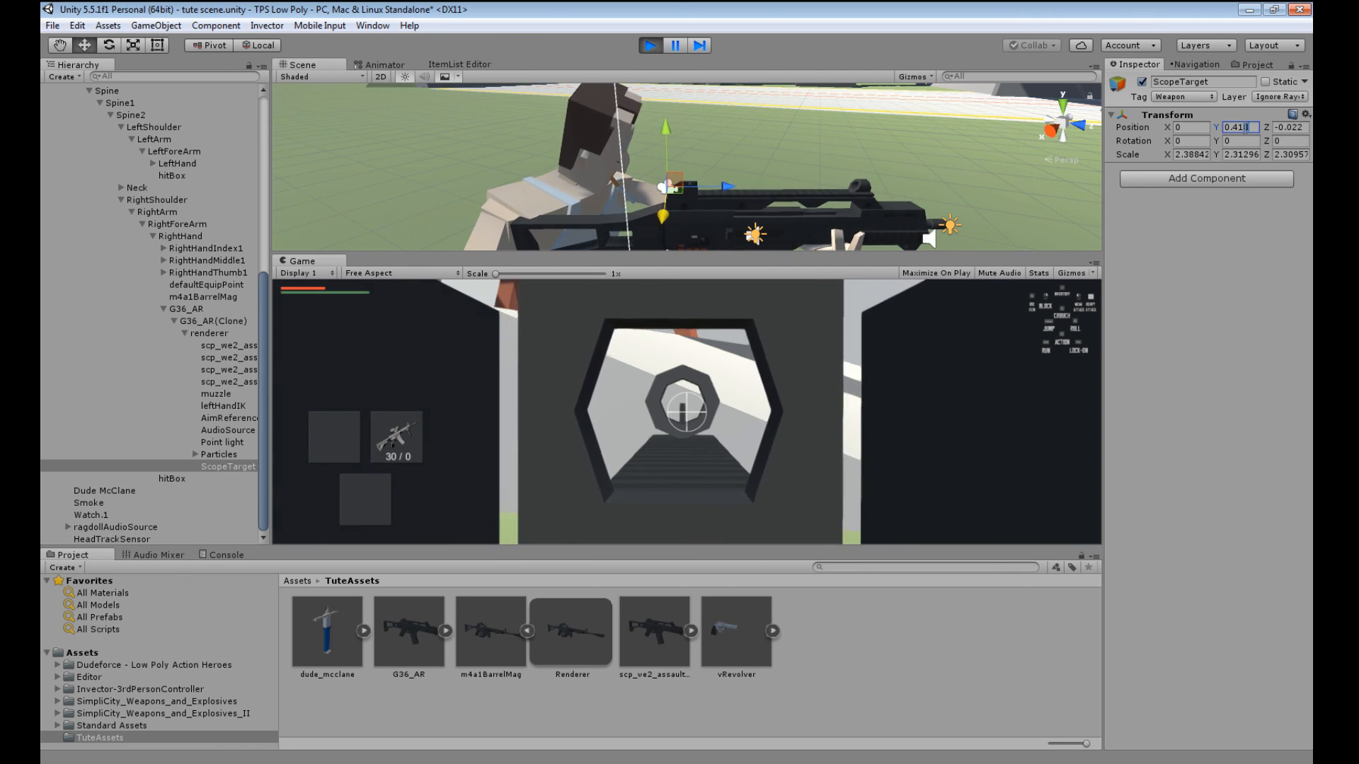
type("95")
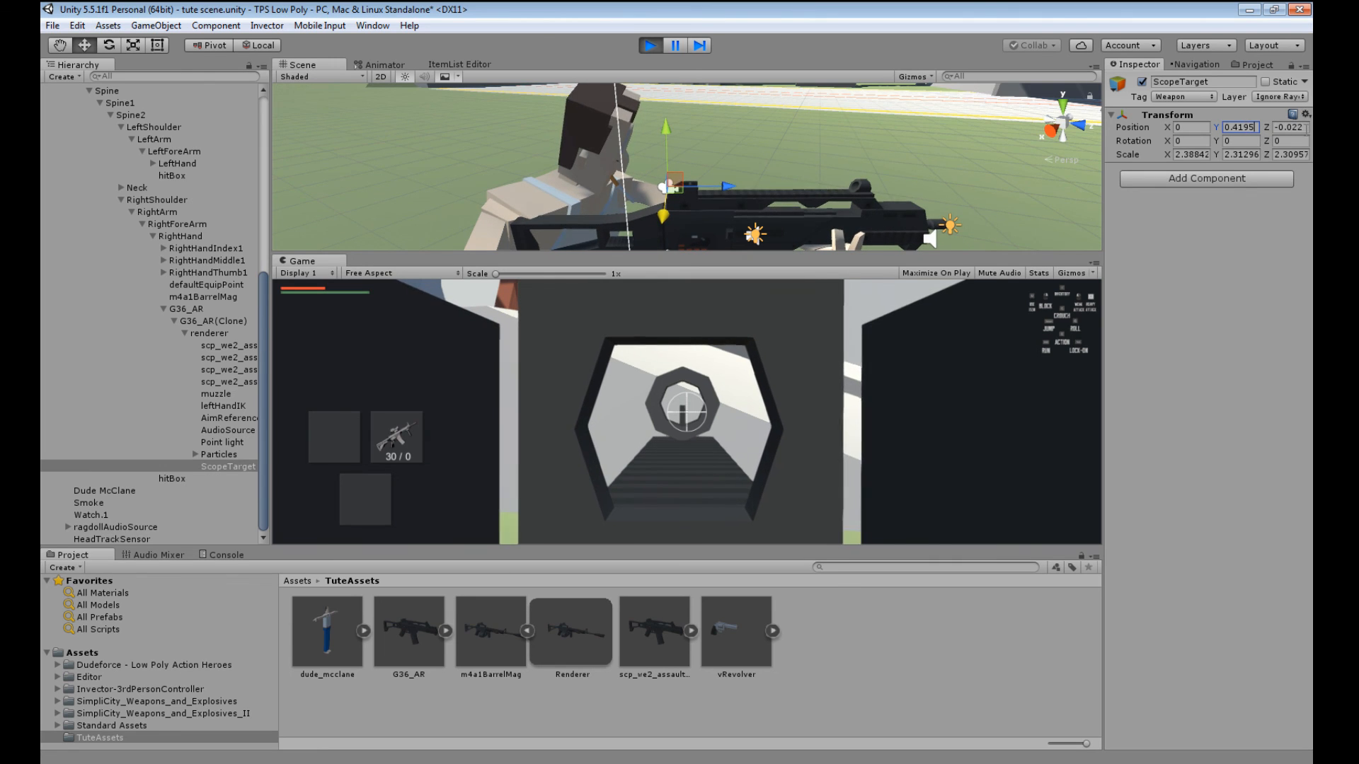
- Set ScopeTarget's Z position to -0.025 and dock the Game view back beside the Scene view
left_click(1297, 127)
key("BackSpace")
type("0")
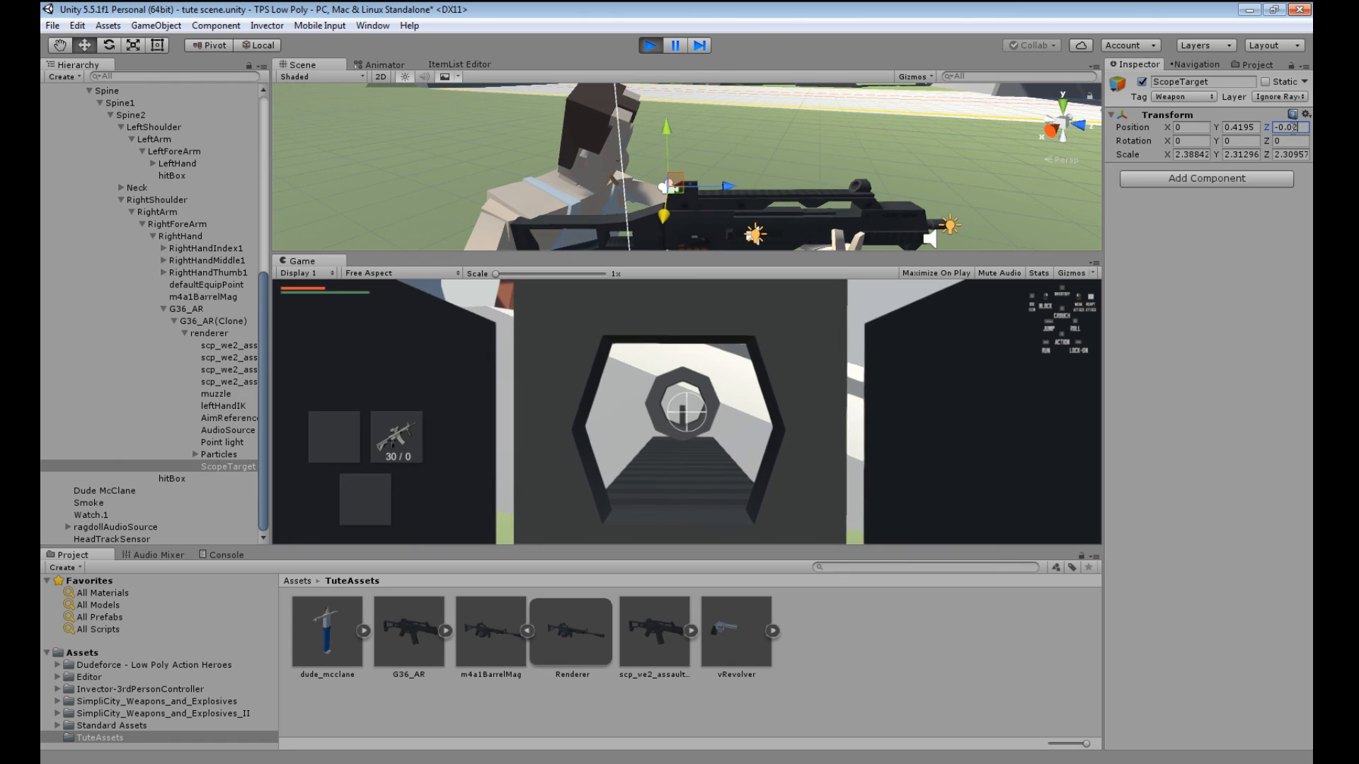
type("5")
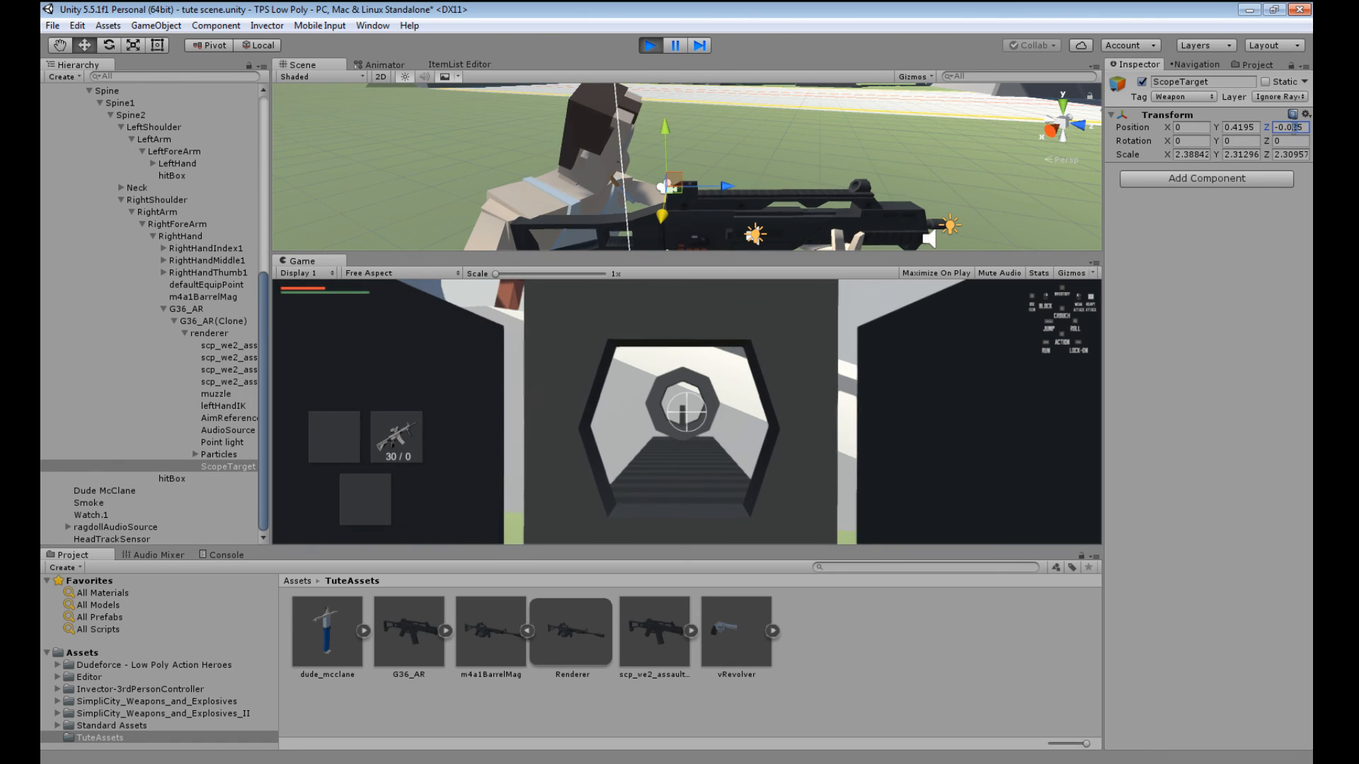
type("3")
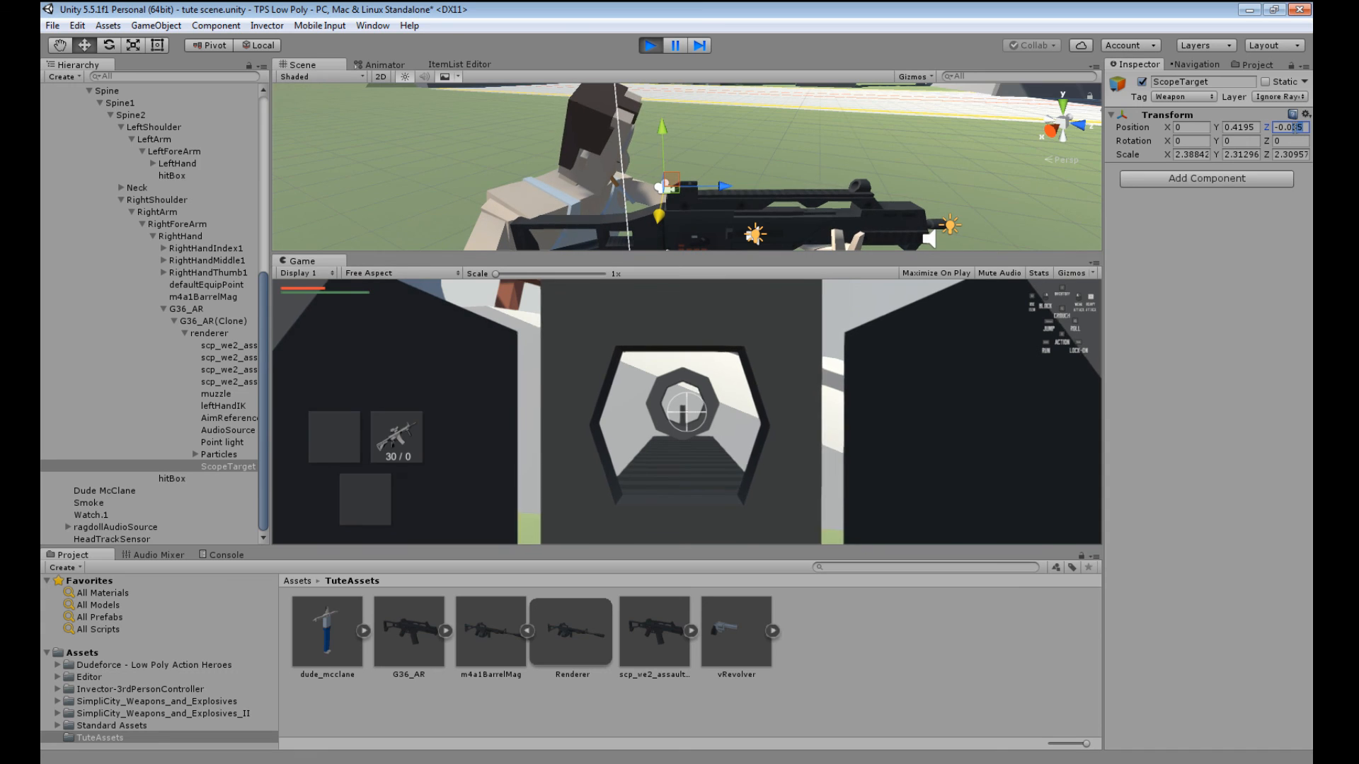
type("2")
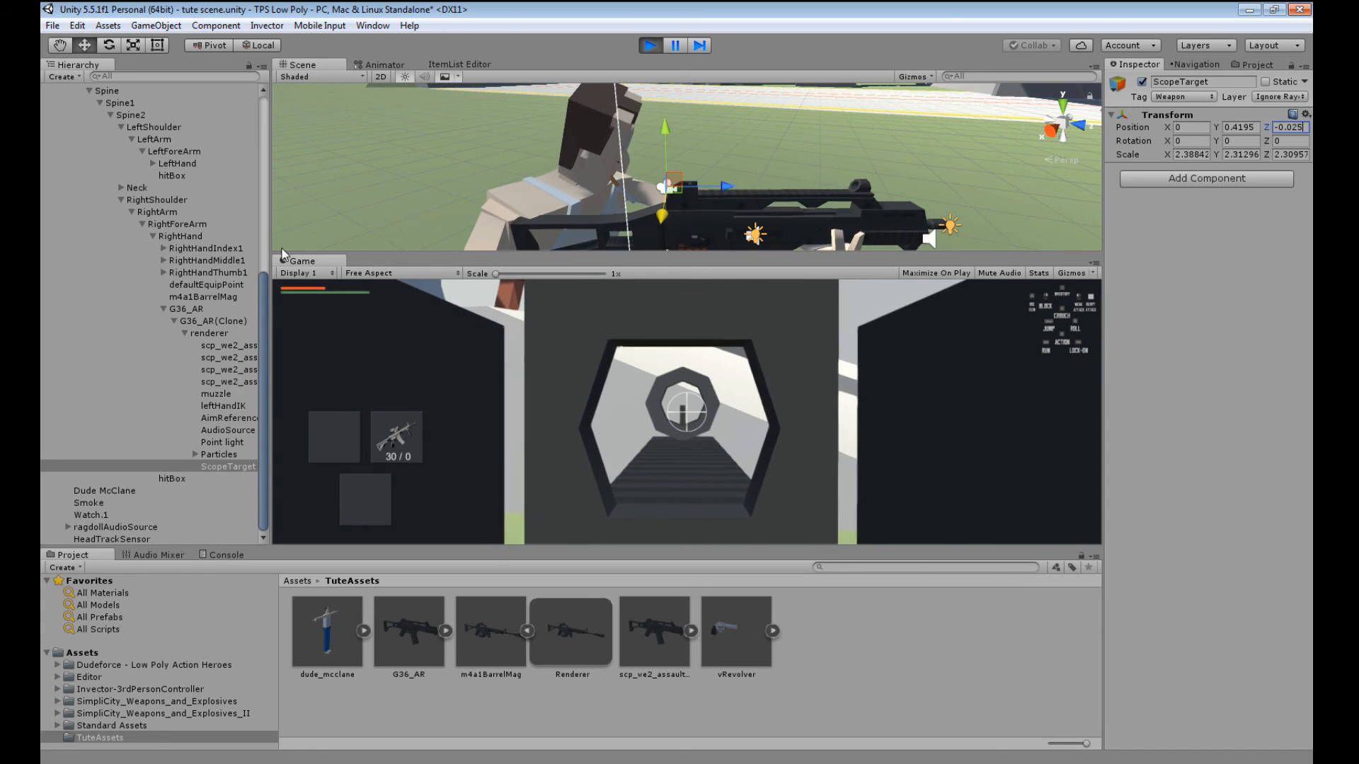
left_click_drag(295, 263, 368, 68)
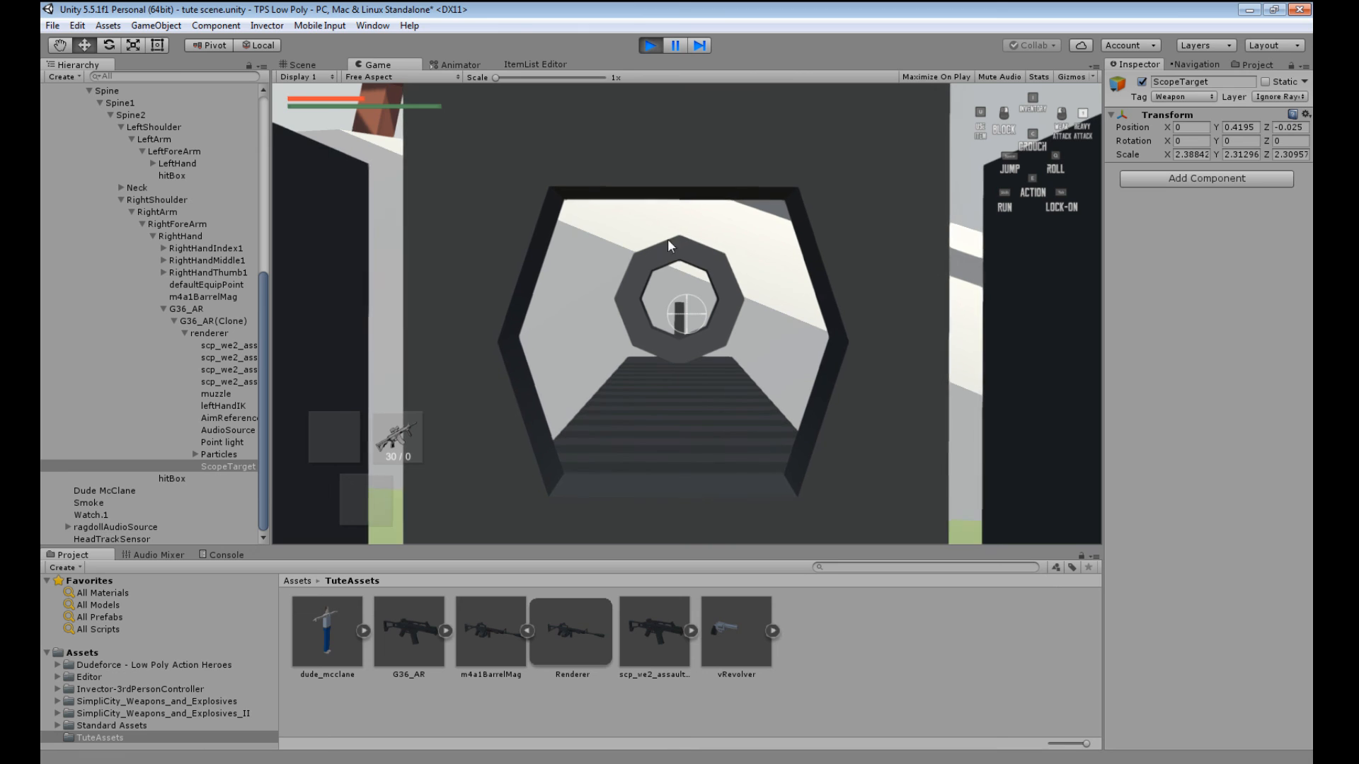
- Copy the tuned ScopeTarget transform values onto the scene G36_AR's ScopeTarget outside play mode and apply them to the prefab
left_click(1306, 114)
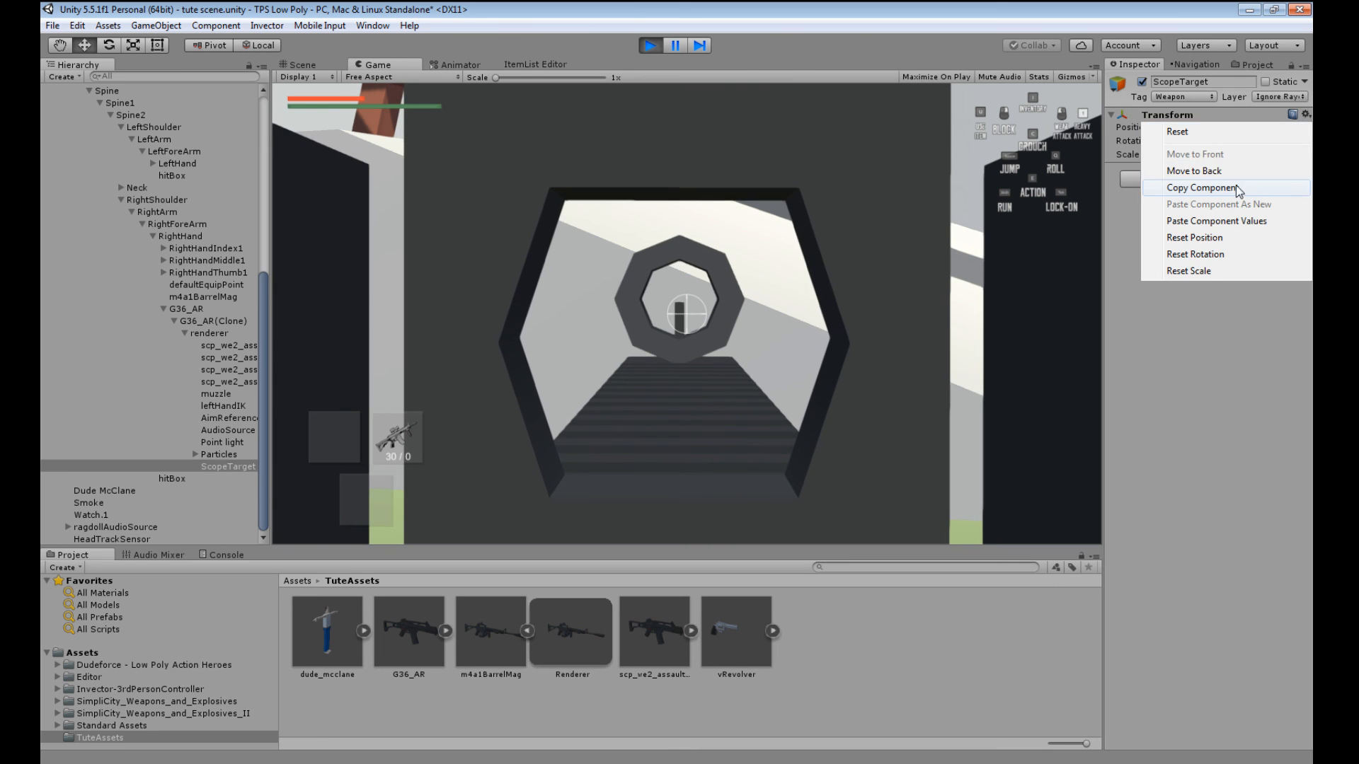
left_click(1201, 187)
left_click(649, 46)
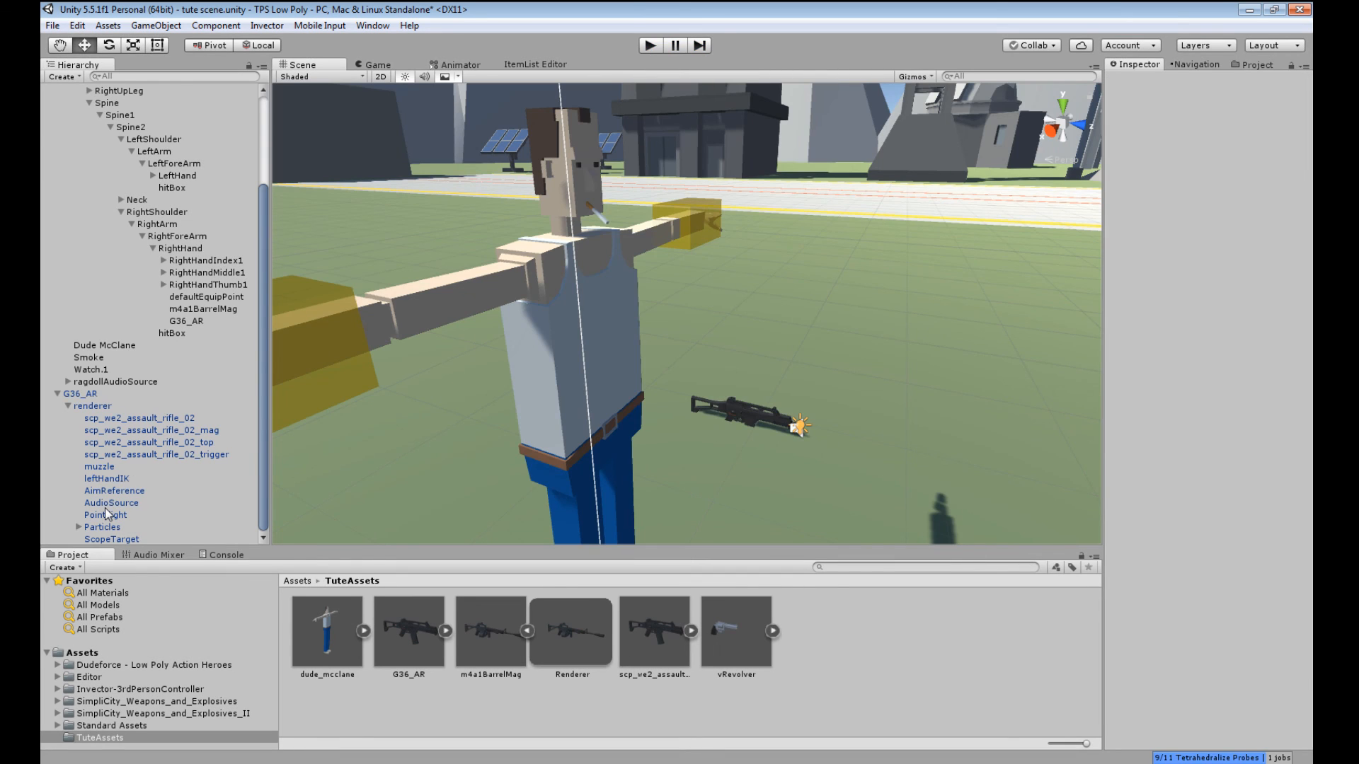
left_click(109, 540)
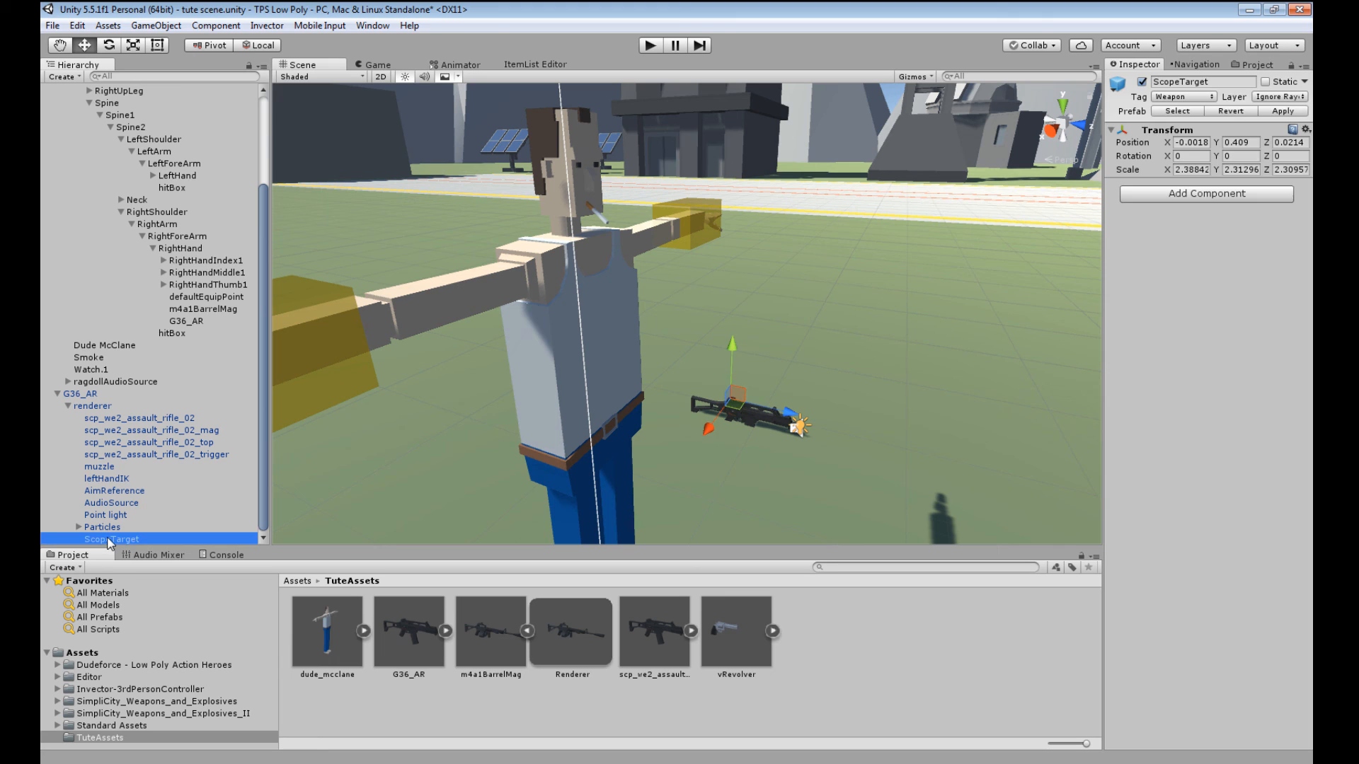
left_click(1306, 129)
left_click(1220, 259)
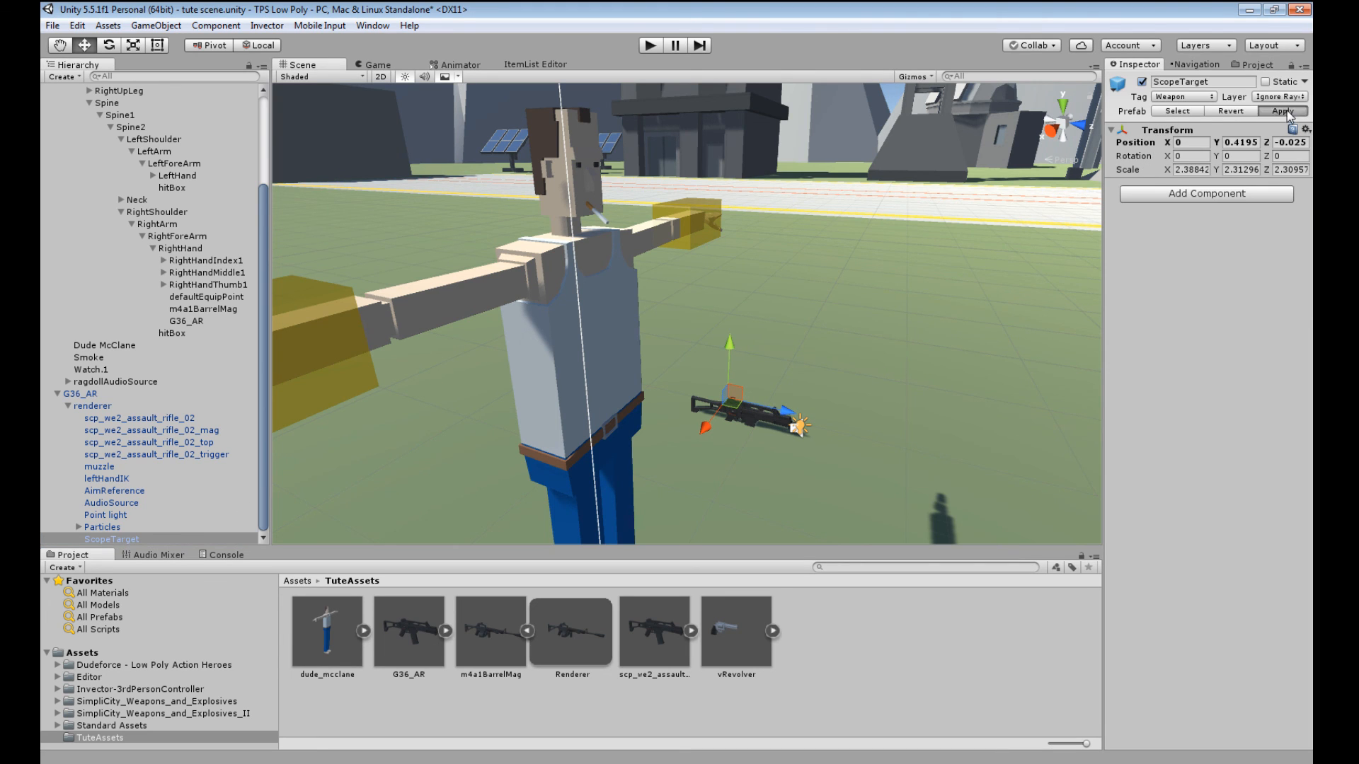
- Playtest aiming and shooting the G36_AR with the new scope target and leave play mode
left_click(650, 46)
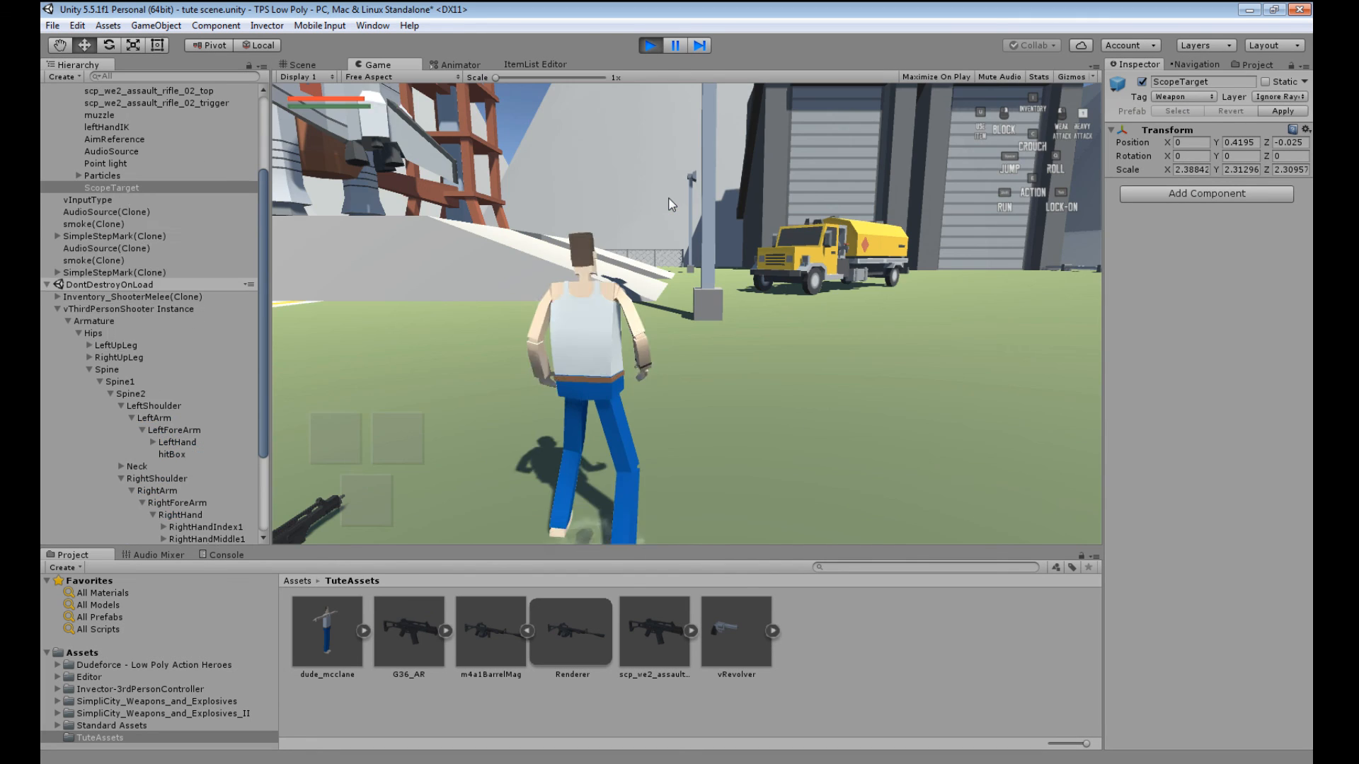
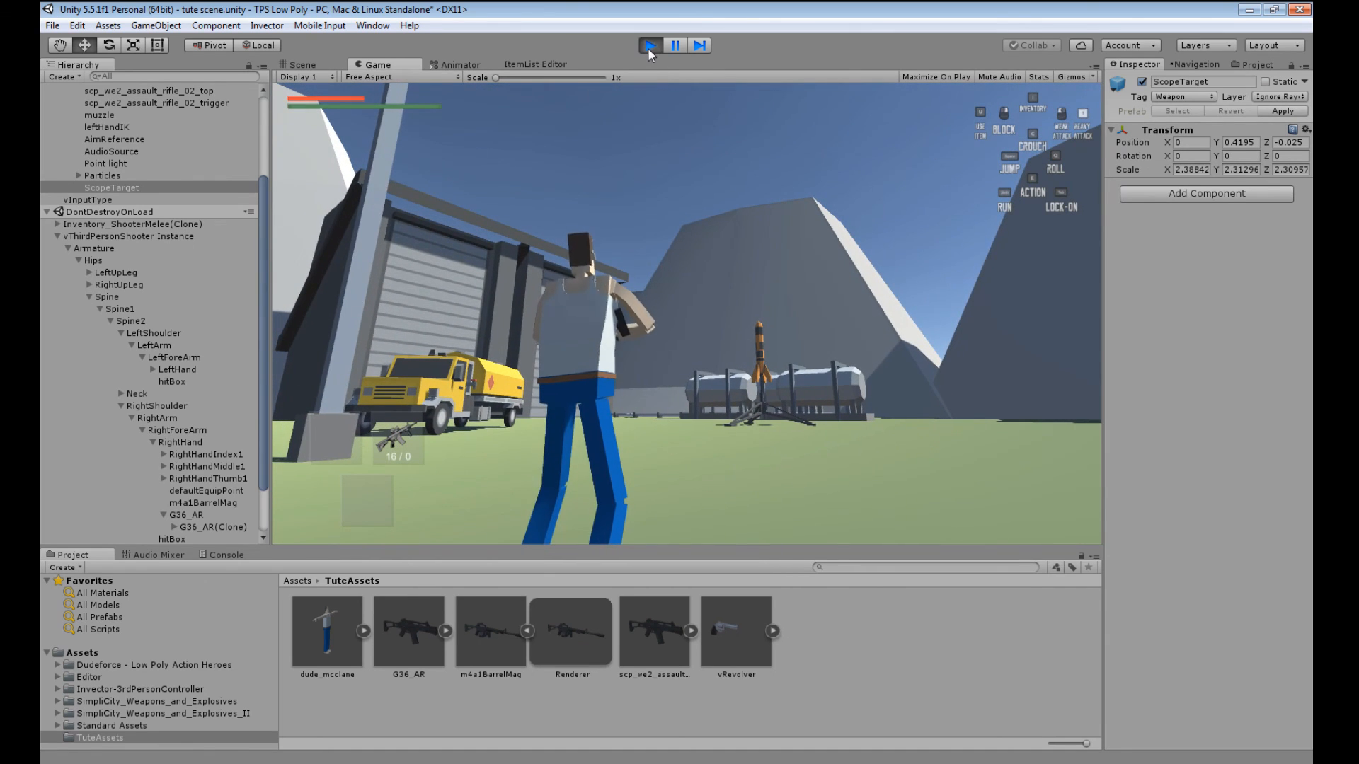
left_click(649, 46)
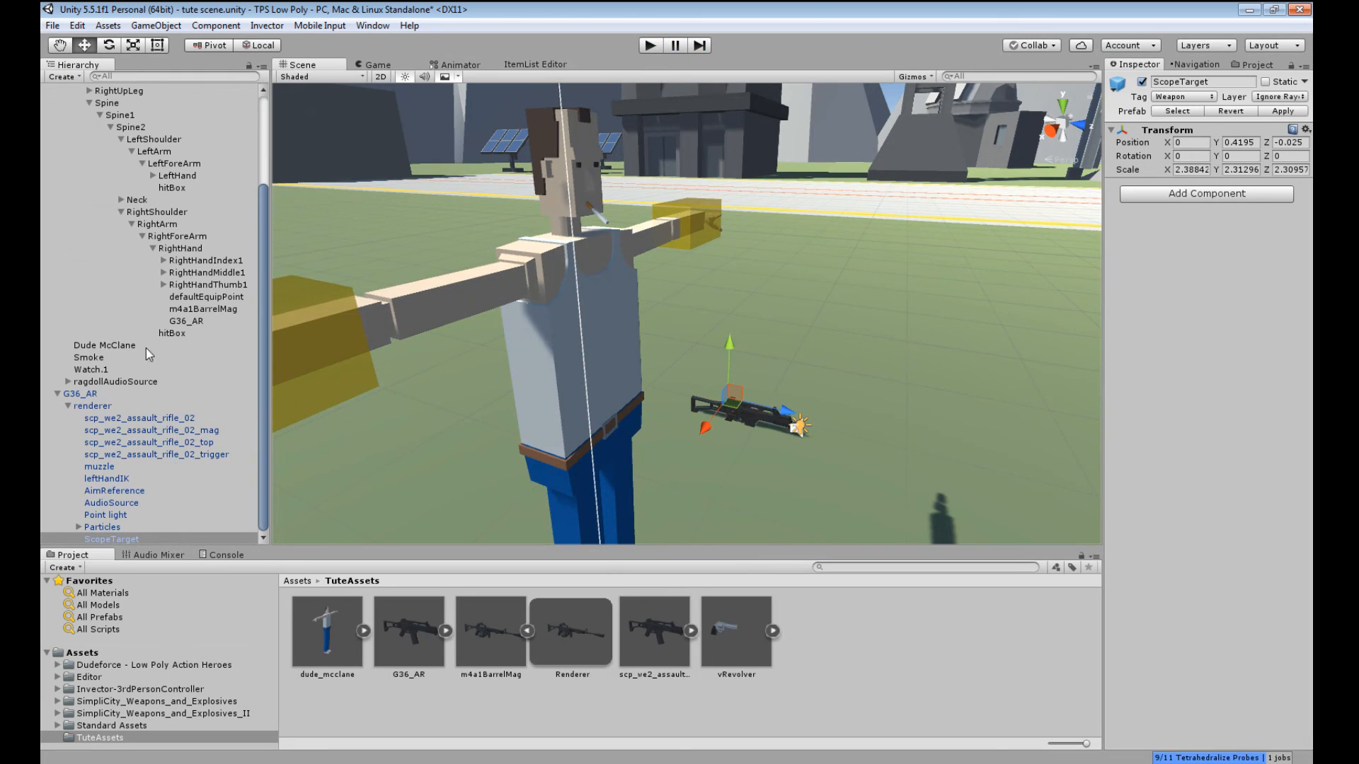
- Expand AimCanvas(Clone) and inspect the aim canvas settings and children of AimID_0
scroll(146, 348, "up", 3)
scroll(78, 156, "up", 1)
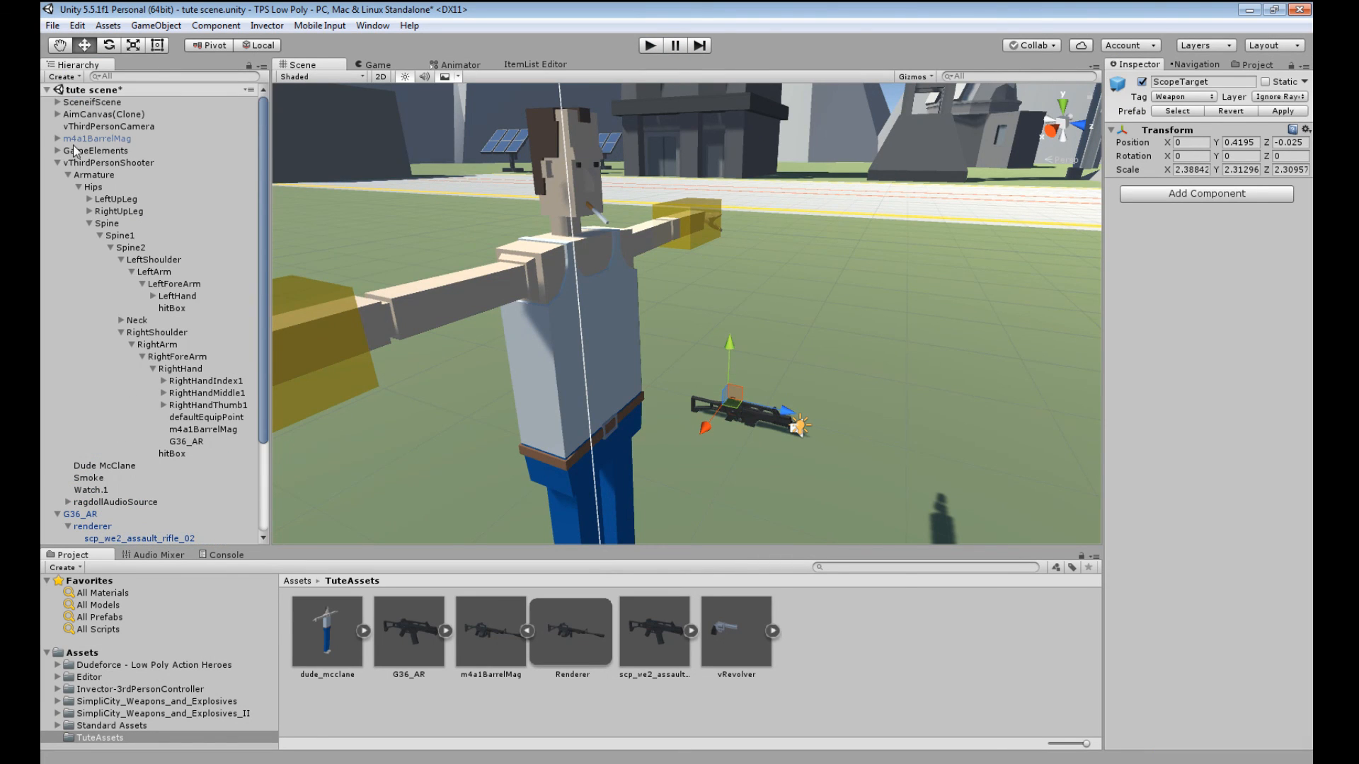
left_click(57, 114)
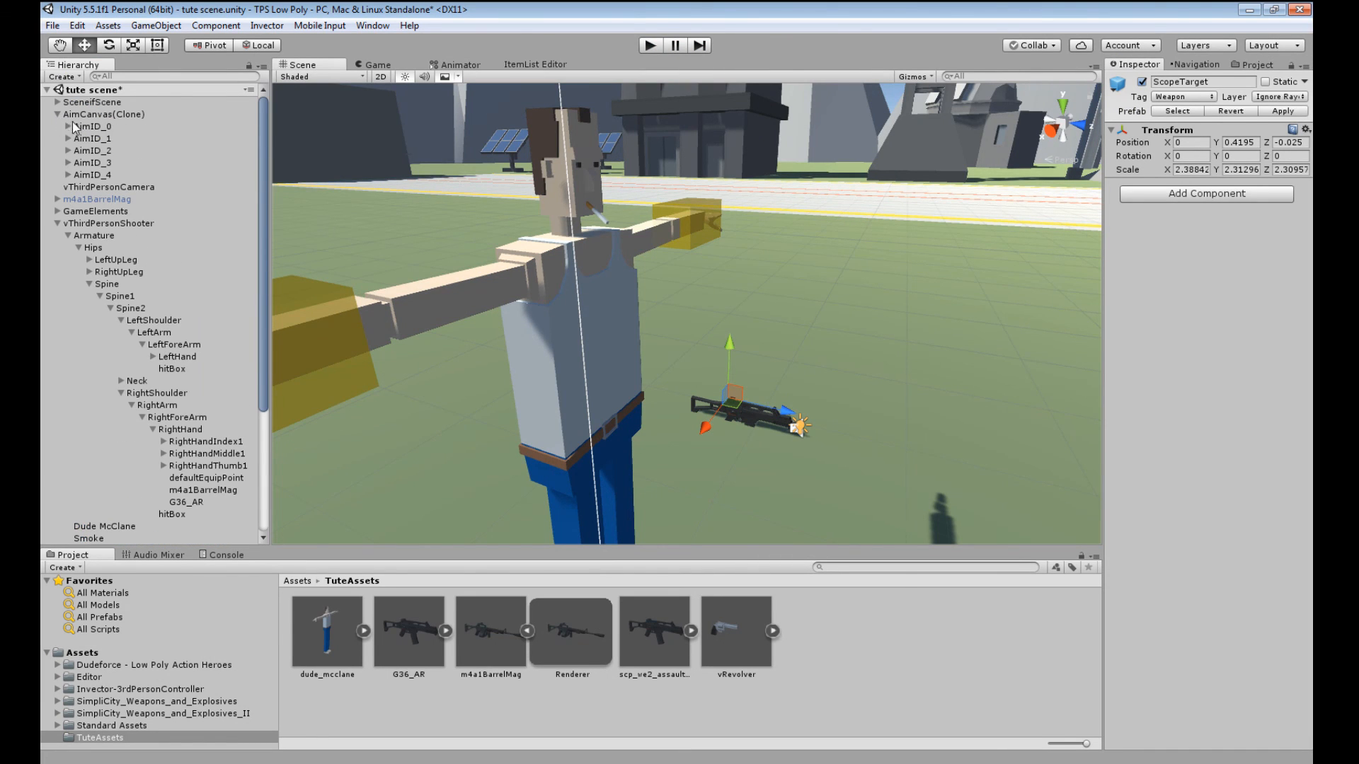
left_click(71, 127)
left_click(68, 127)
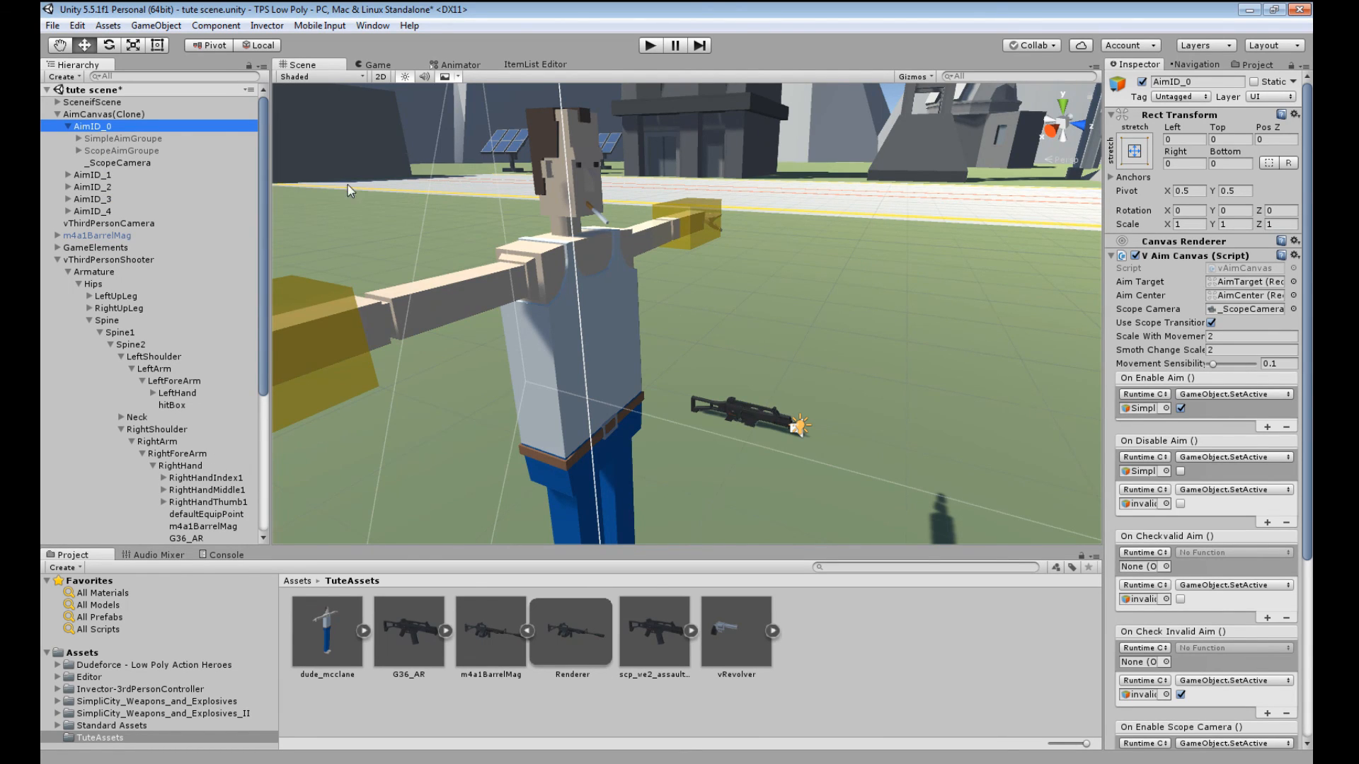
- Check the Scope Options, including the Scope ID, in the G36_AR prefab's V Shooter Weapon script
left_click(413, 638)
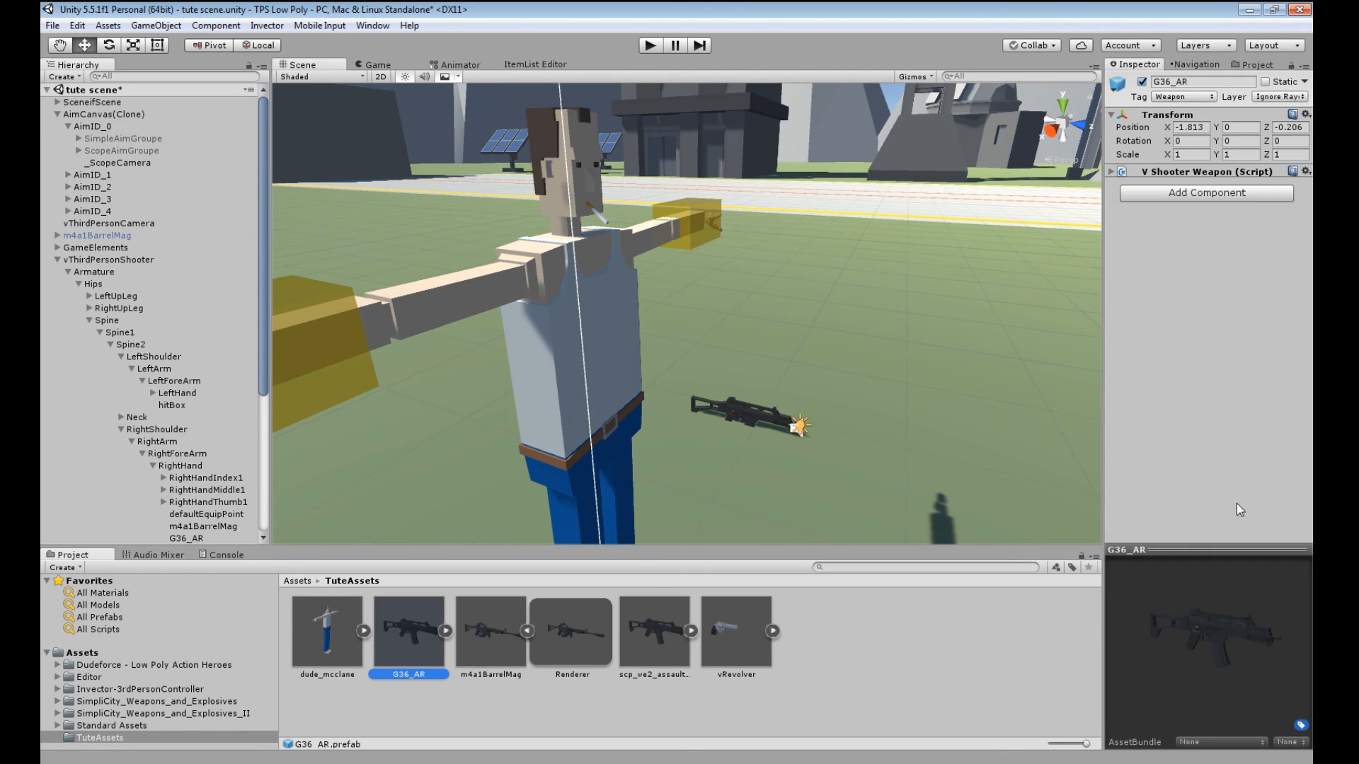
left_click(1111, 172)
scroll(1231, 456, "down", 10)
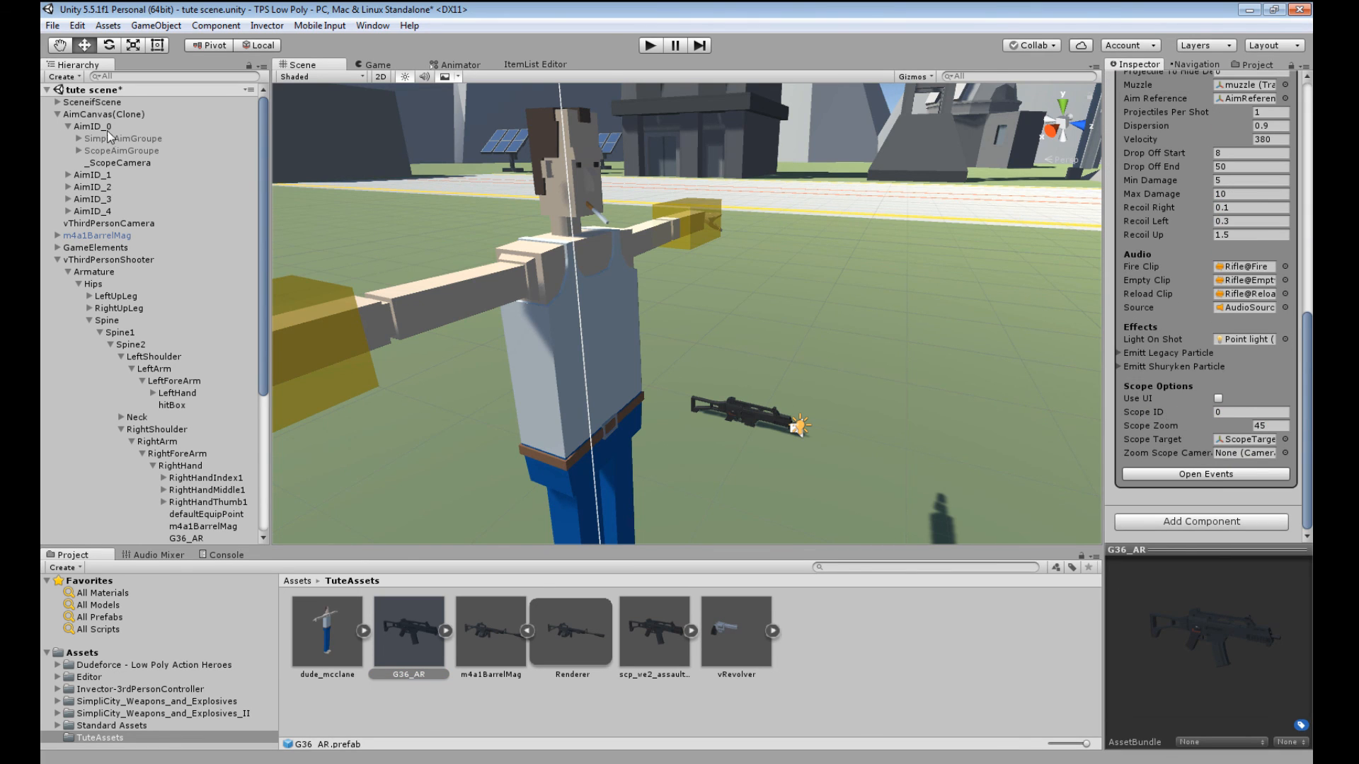
- Disable the Image component of AimCenter in SimpleAimGroupe under AimID_0
left_click(99, 128)
left_click(106, 139)
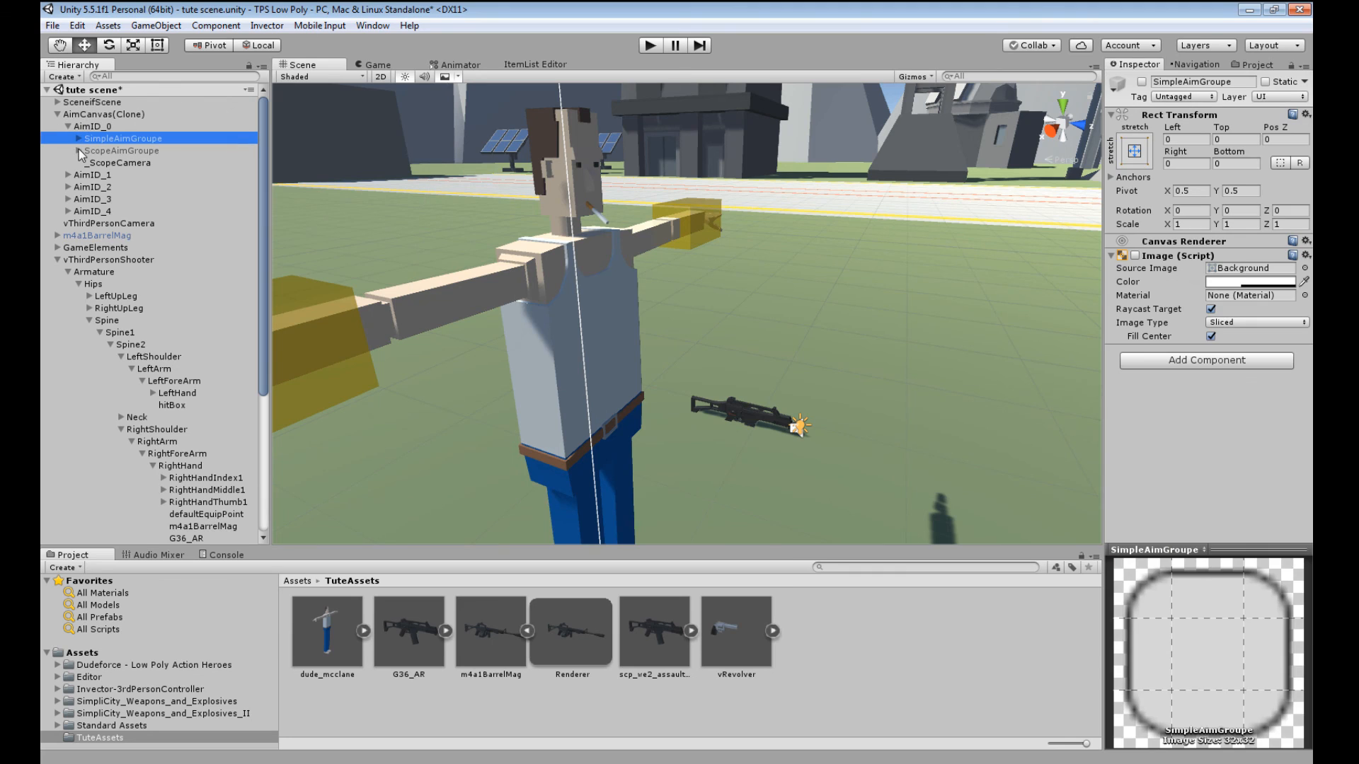
left_click(78, 138)
left_click(113, 151)
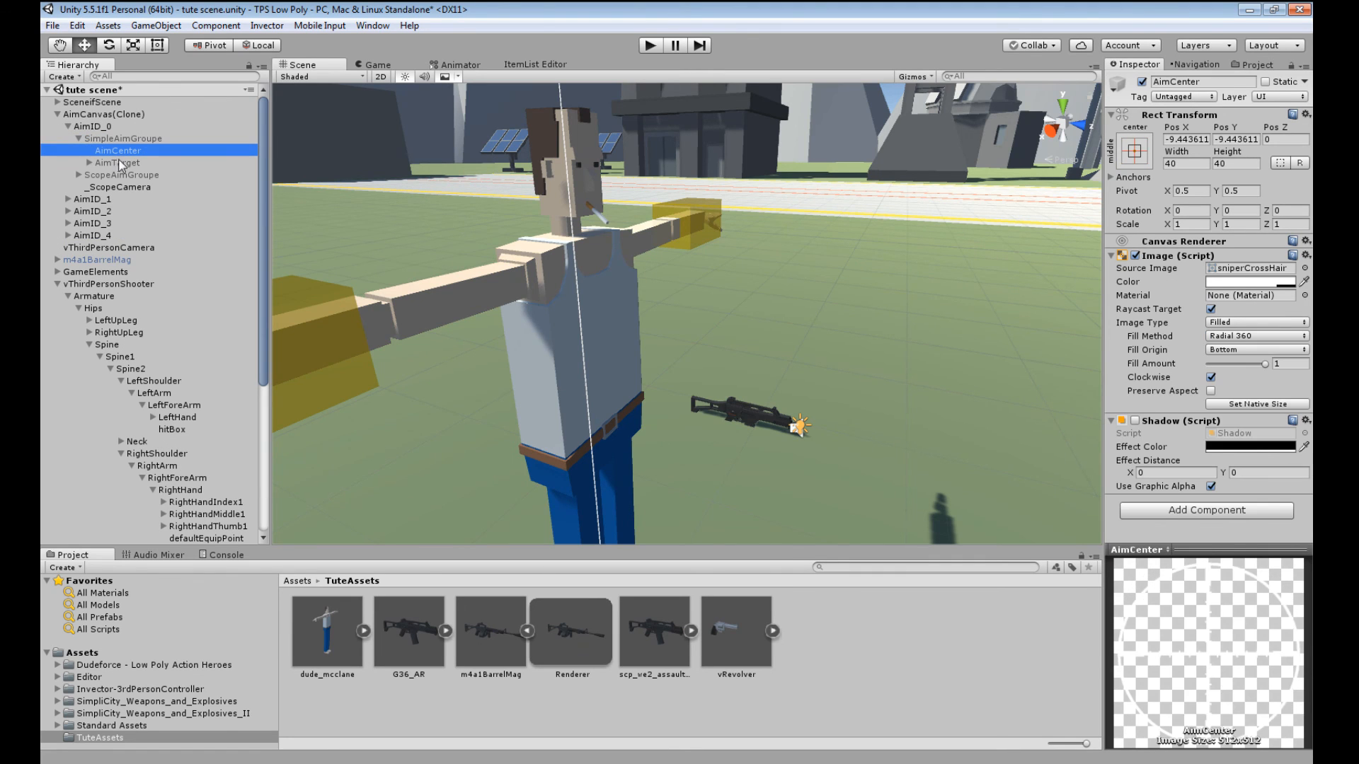
left_click(1136, 256)
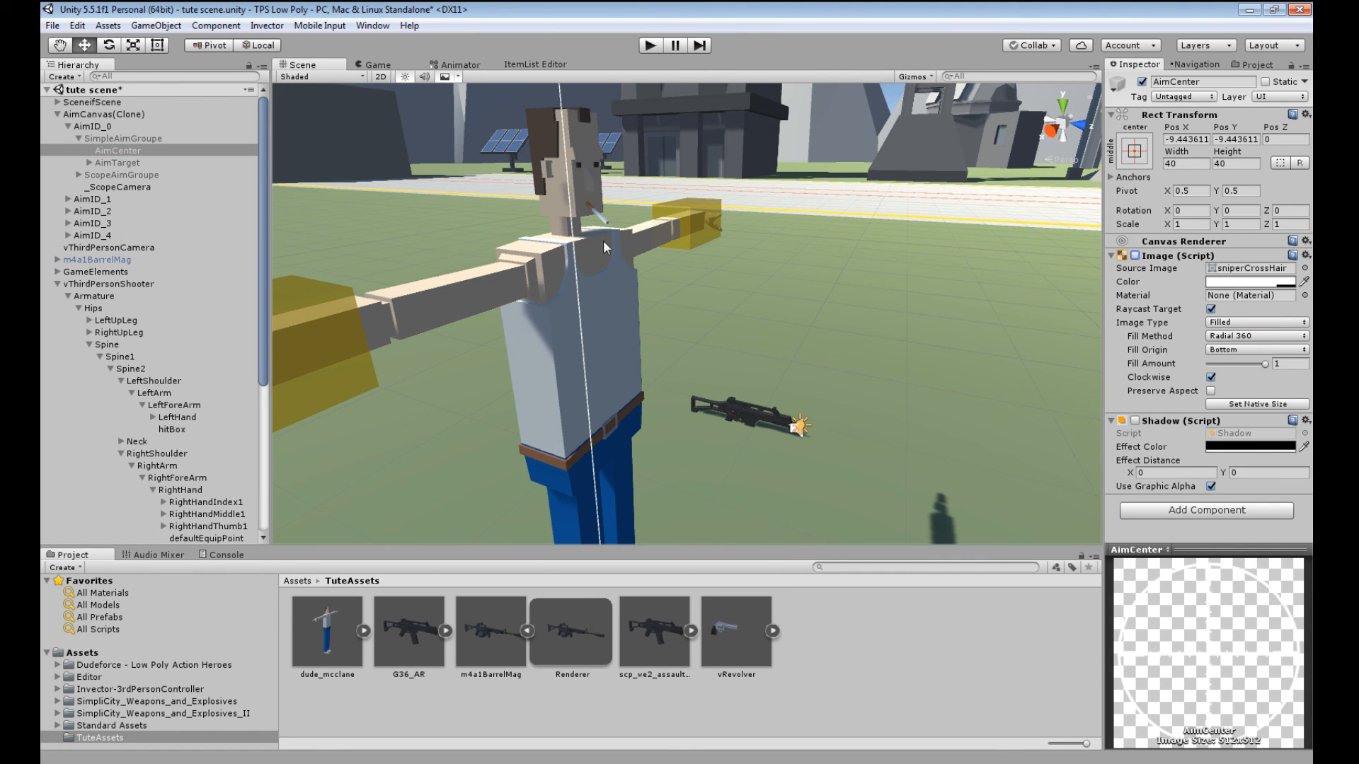
- Disable the Image component of the Image object under AimTarget in AimID_0
left_click(90, 163)
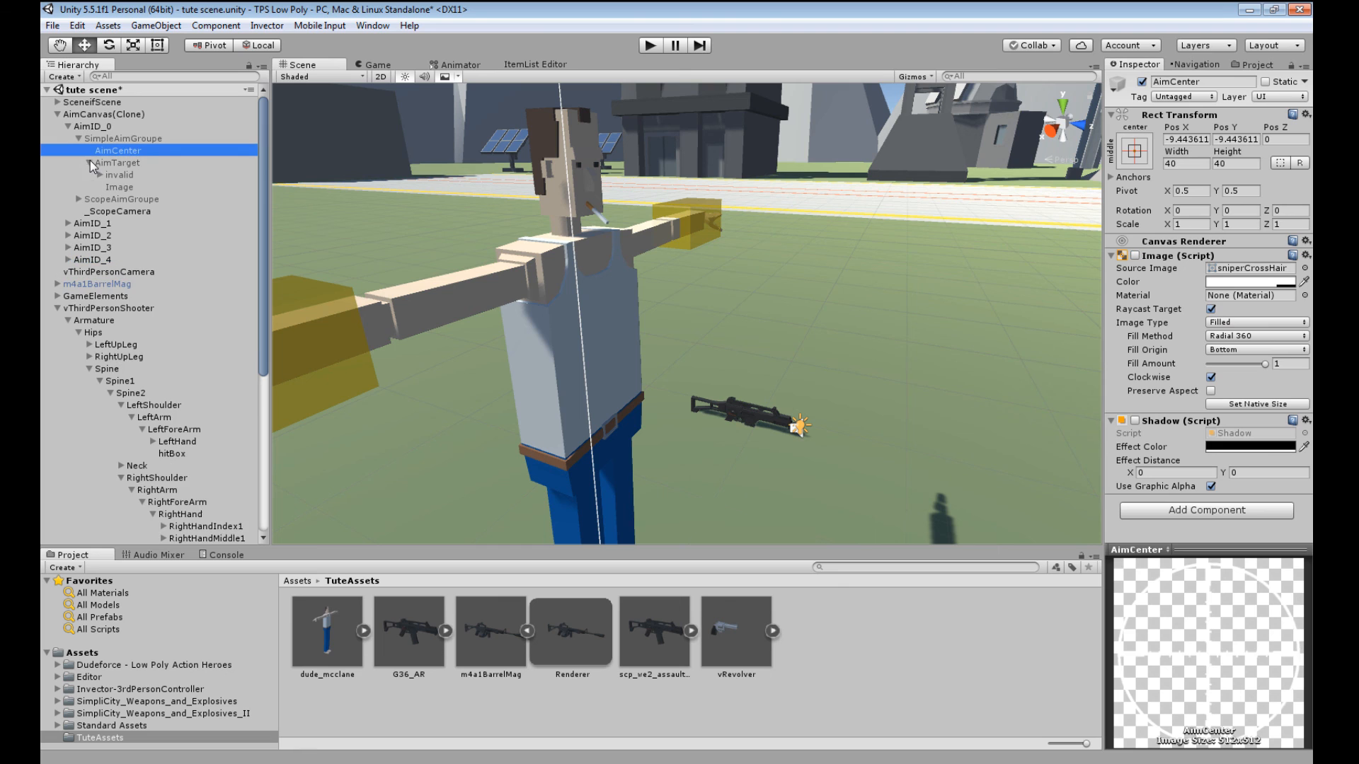
left_click(119, 188)
left_click(1136, 257)
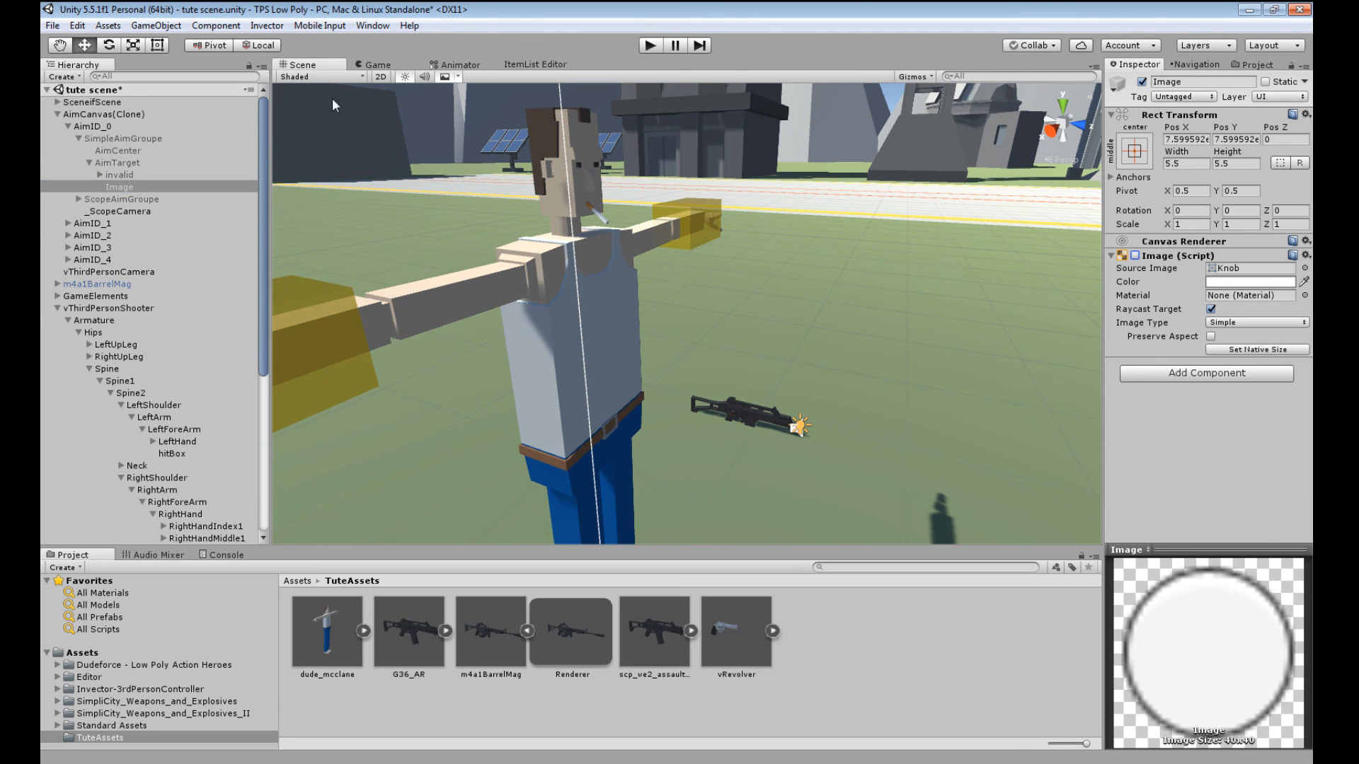
- Playtest the G36_AR with the reticle images disabled, and lock the camera and aiming in the player instance's Shooter Manager
left_click(104, 114)
left_click(653, 48)
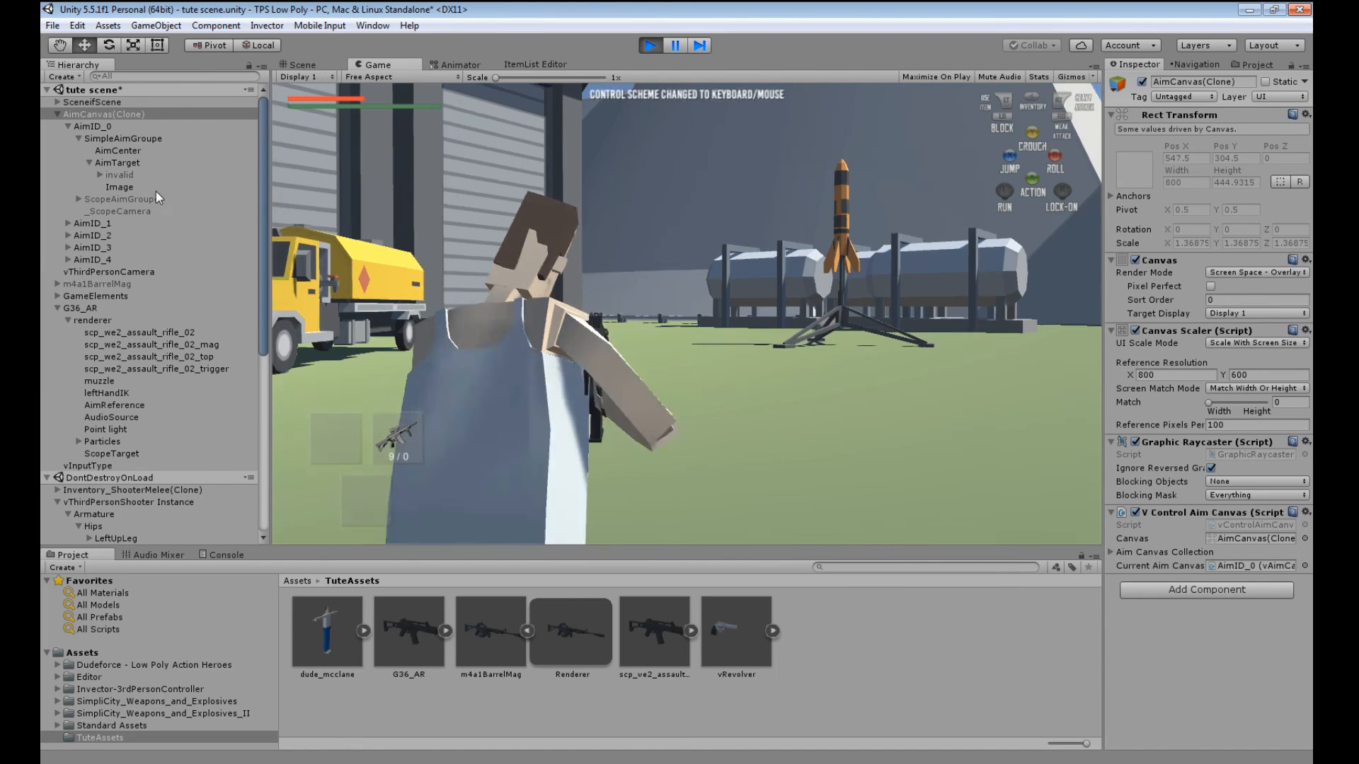
left_click(117, 502)
scroll(1105, 425, "down", 5)
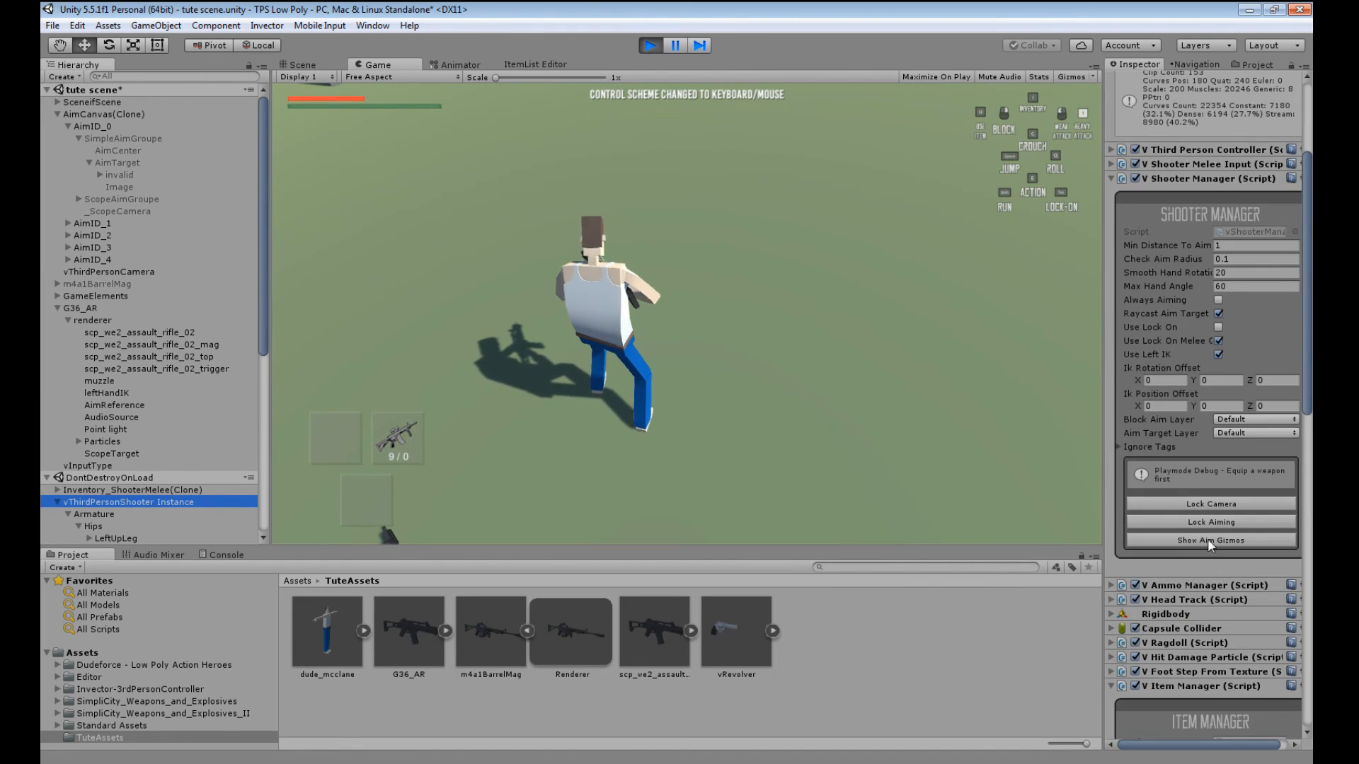
left_click(1243, 505)
left_click(1231, 523)
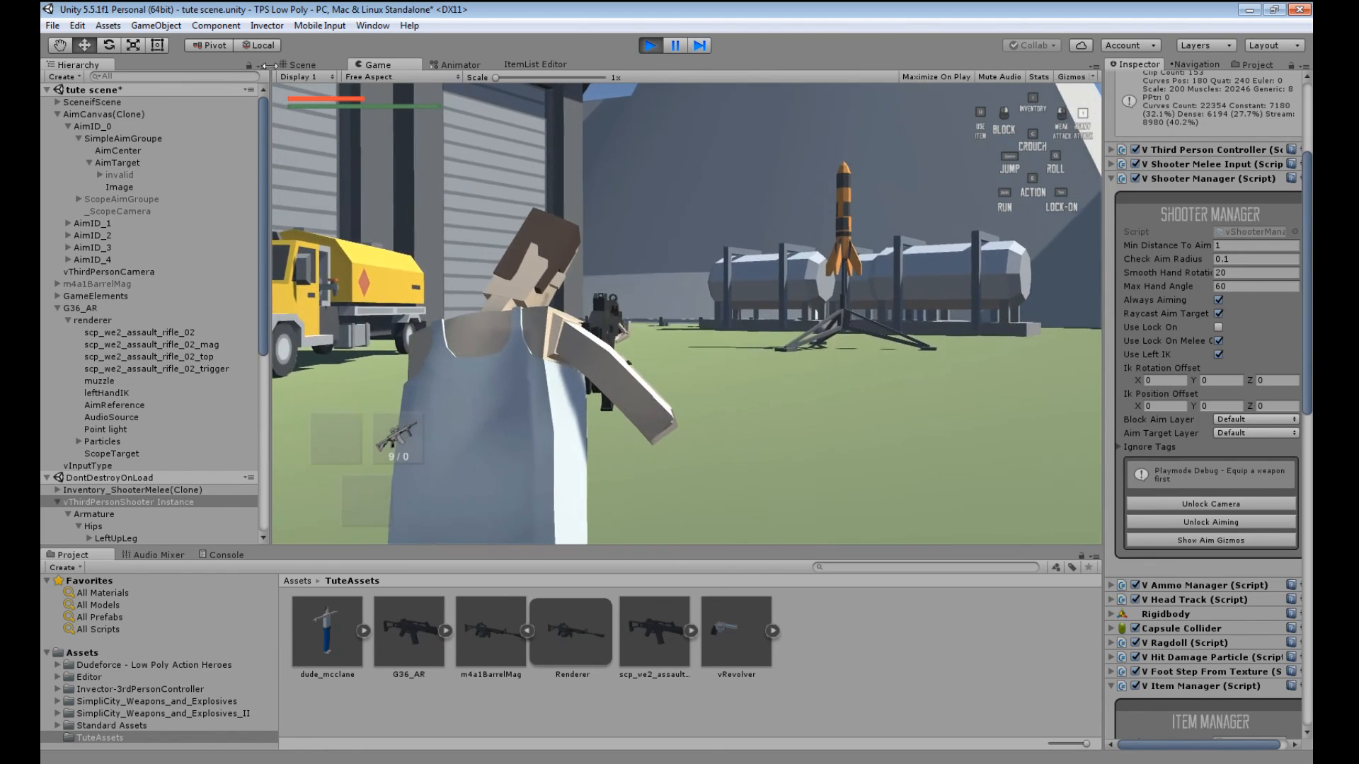
- Examine from several sides in the Scene view how the equipped G36_AR sits in the aiming character's hands
left_click(305, 65)
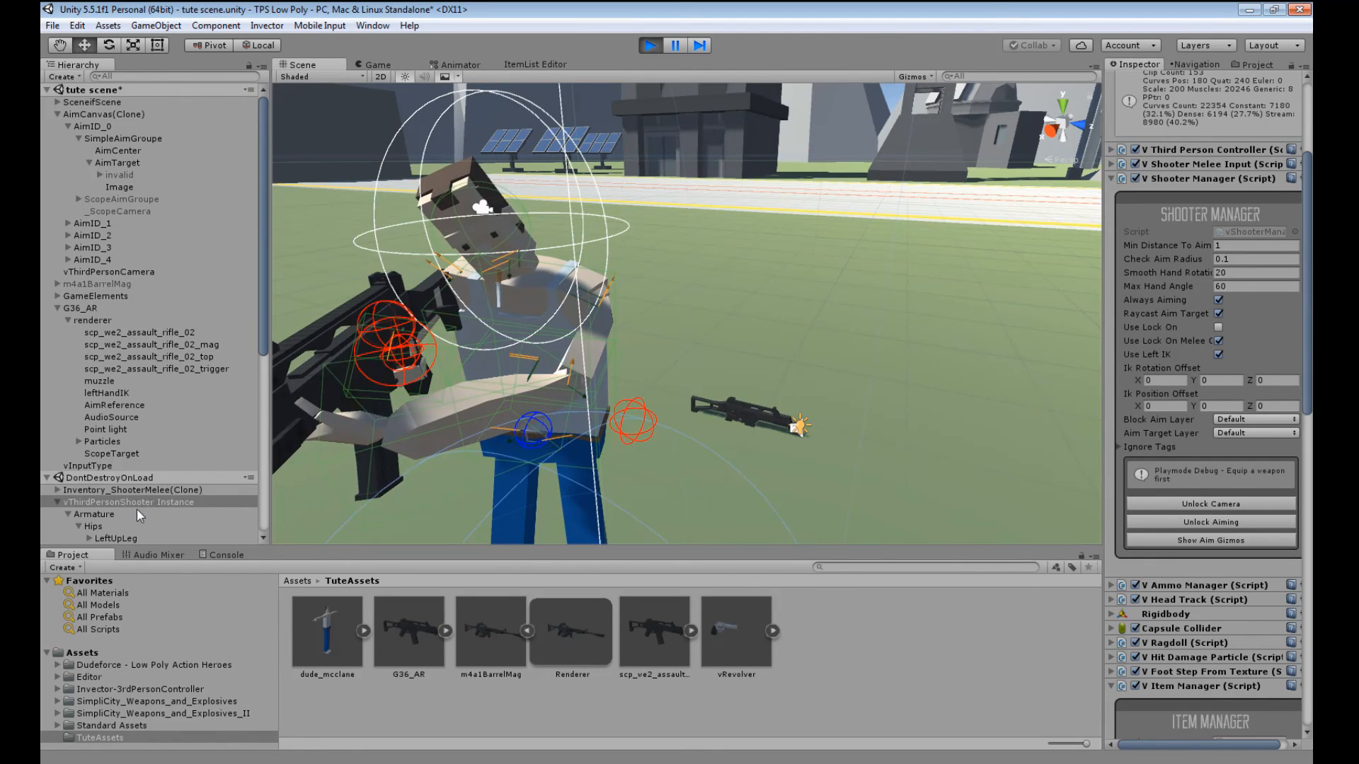
scroll(137, 508, "down", 10)
double_click(184, 462)
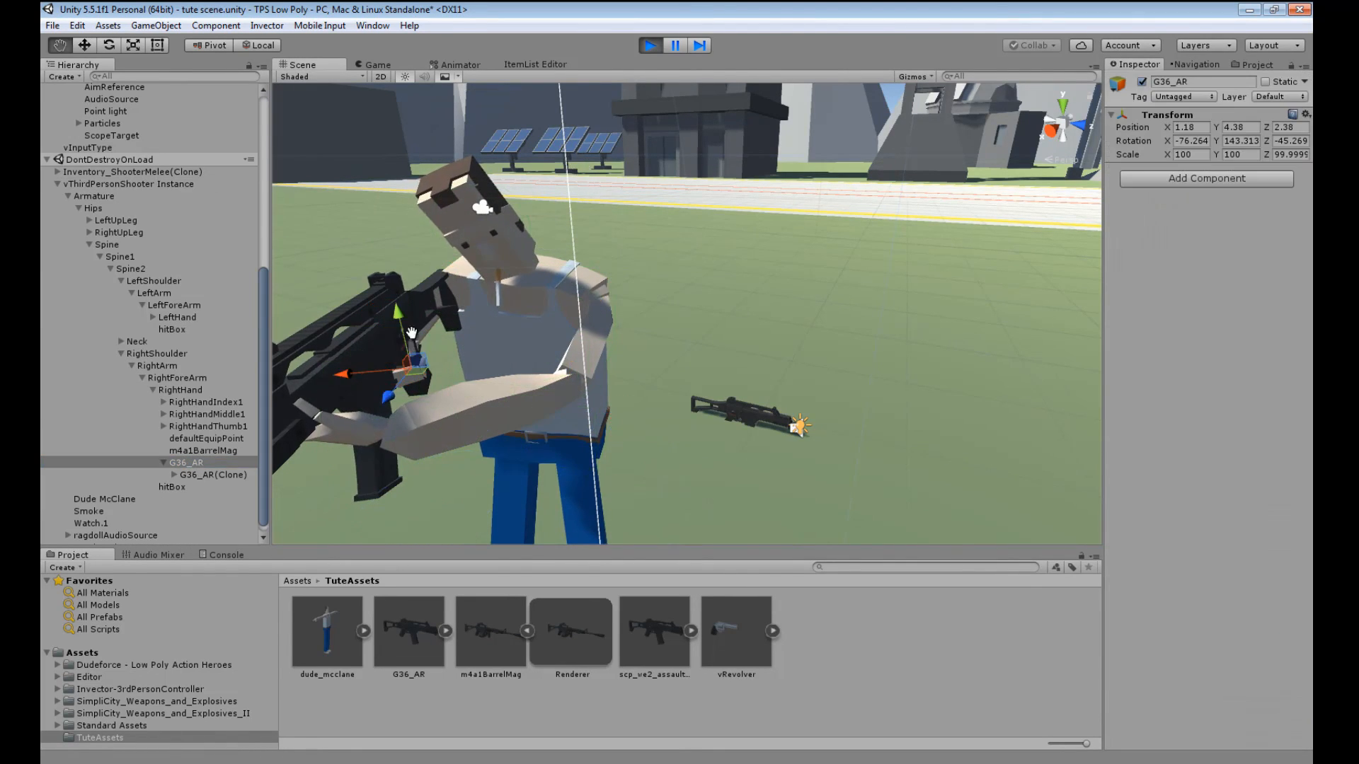
key("e")
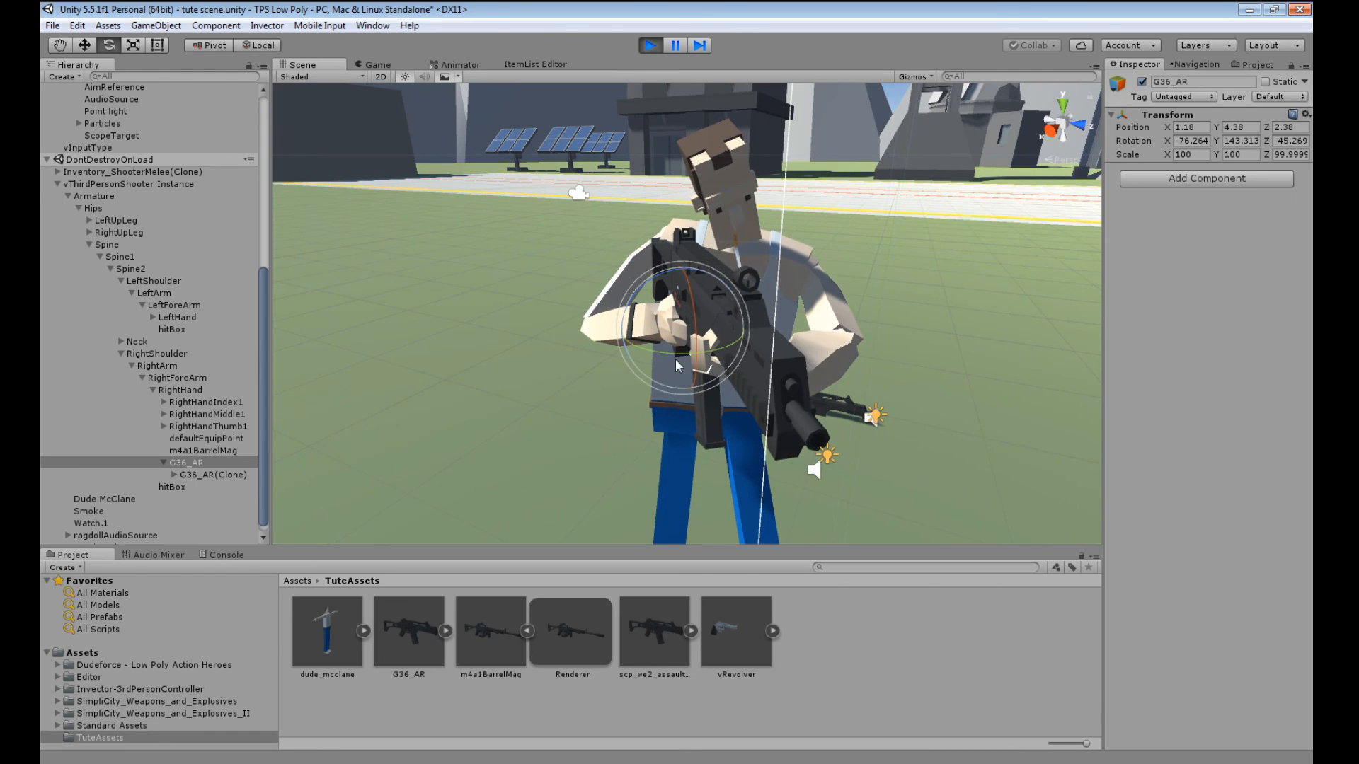
mouse_move(679, 352)
left_mouse_down()
mouse_move(667, 389)
mouse_move(757, 418)
mouse_move(774, 385)
mouse_move(947, 393)
left_mouse_up()
left_click(772, 423)
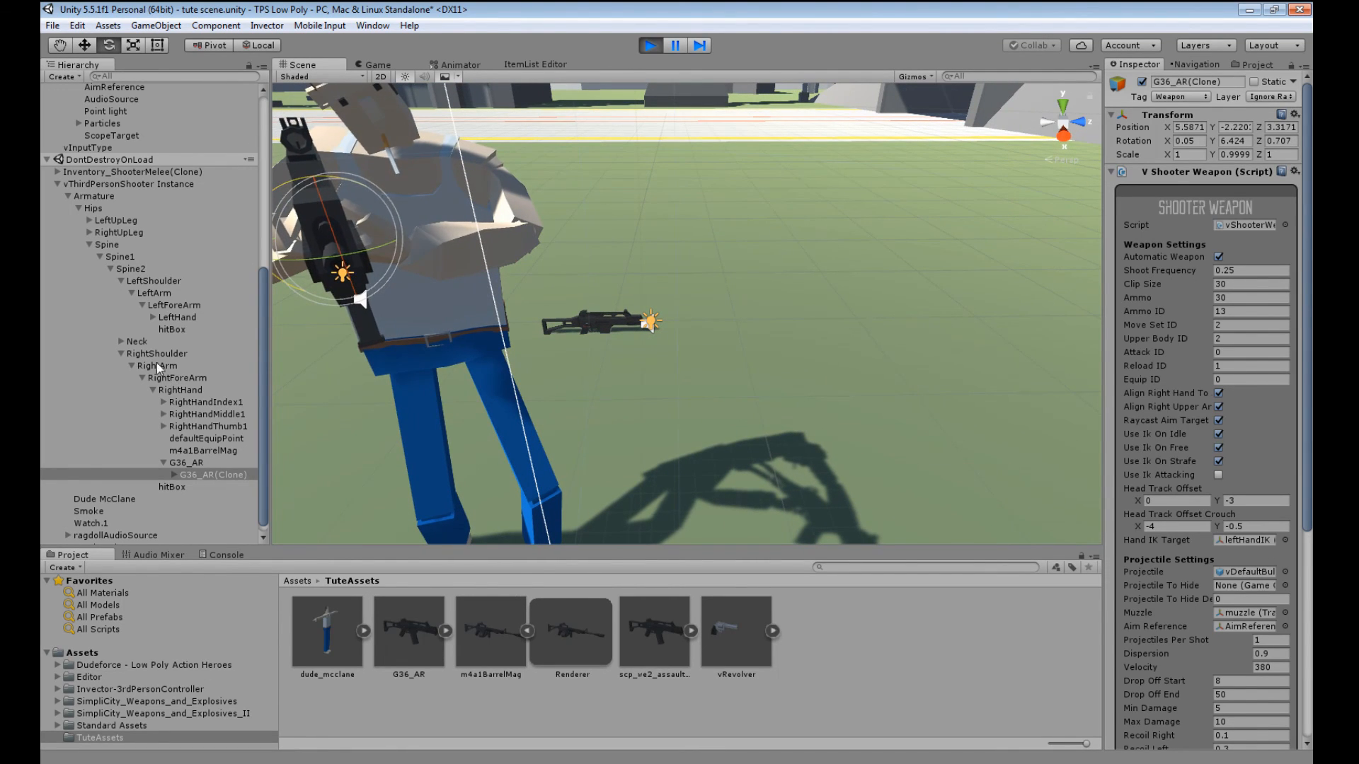
- Unlock the camera and aiming in the player instance's Shooter Manager and return to the Game view
left_click(122, 186)
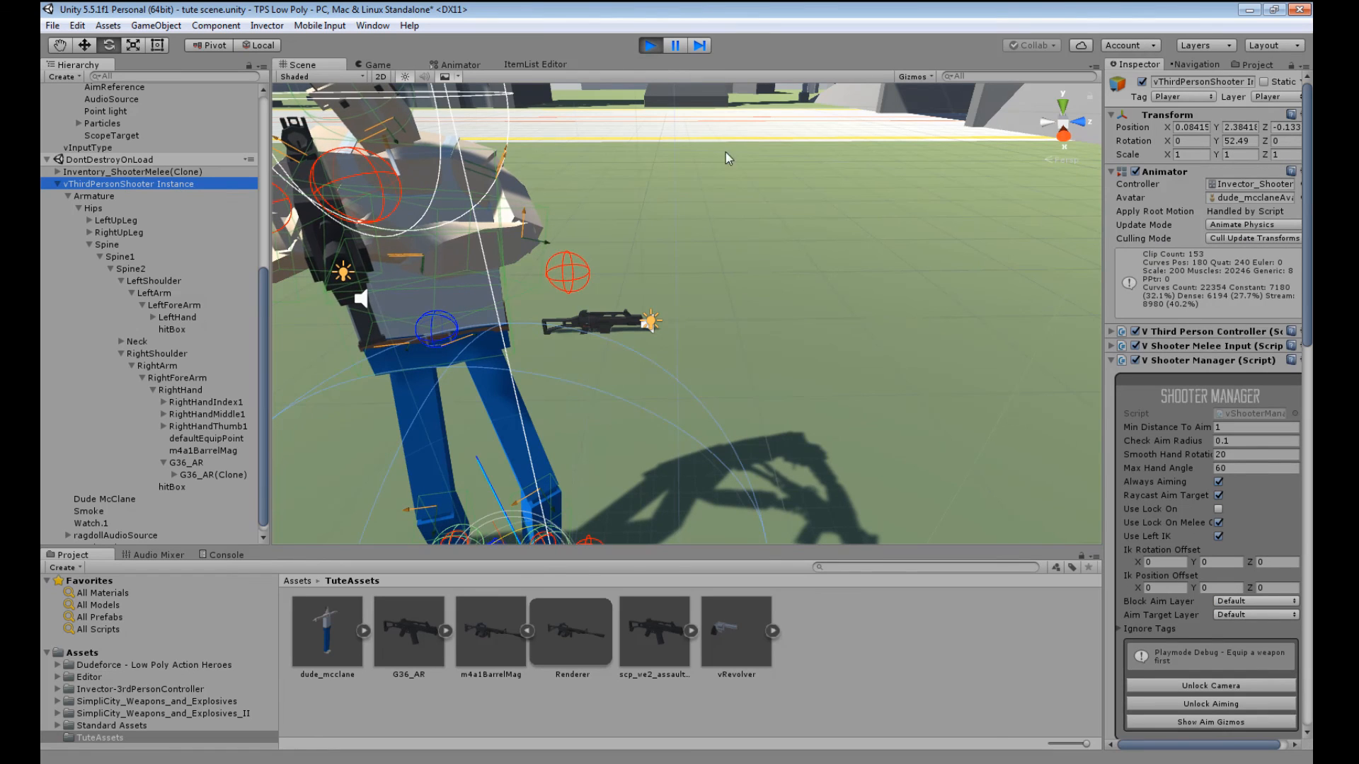
left_click(375, 64)
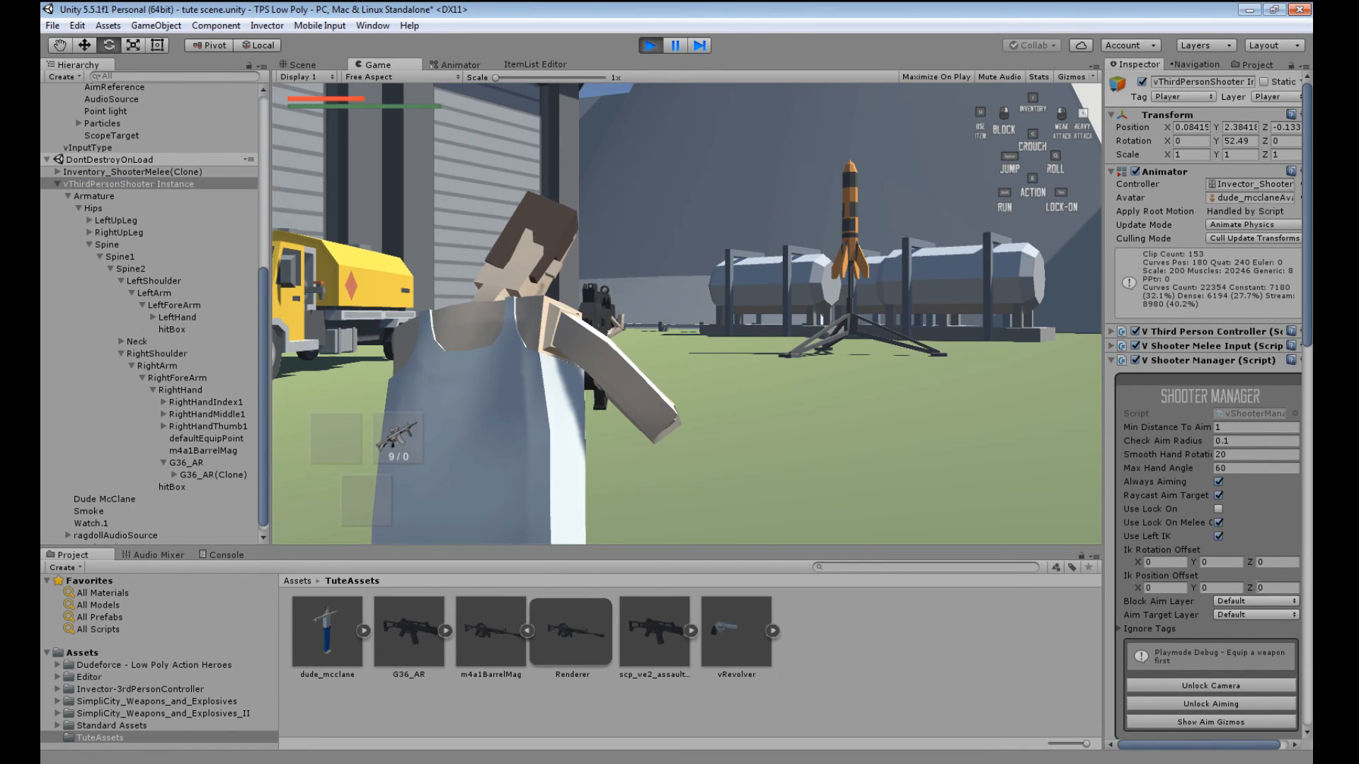
left_click(1242, 686)
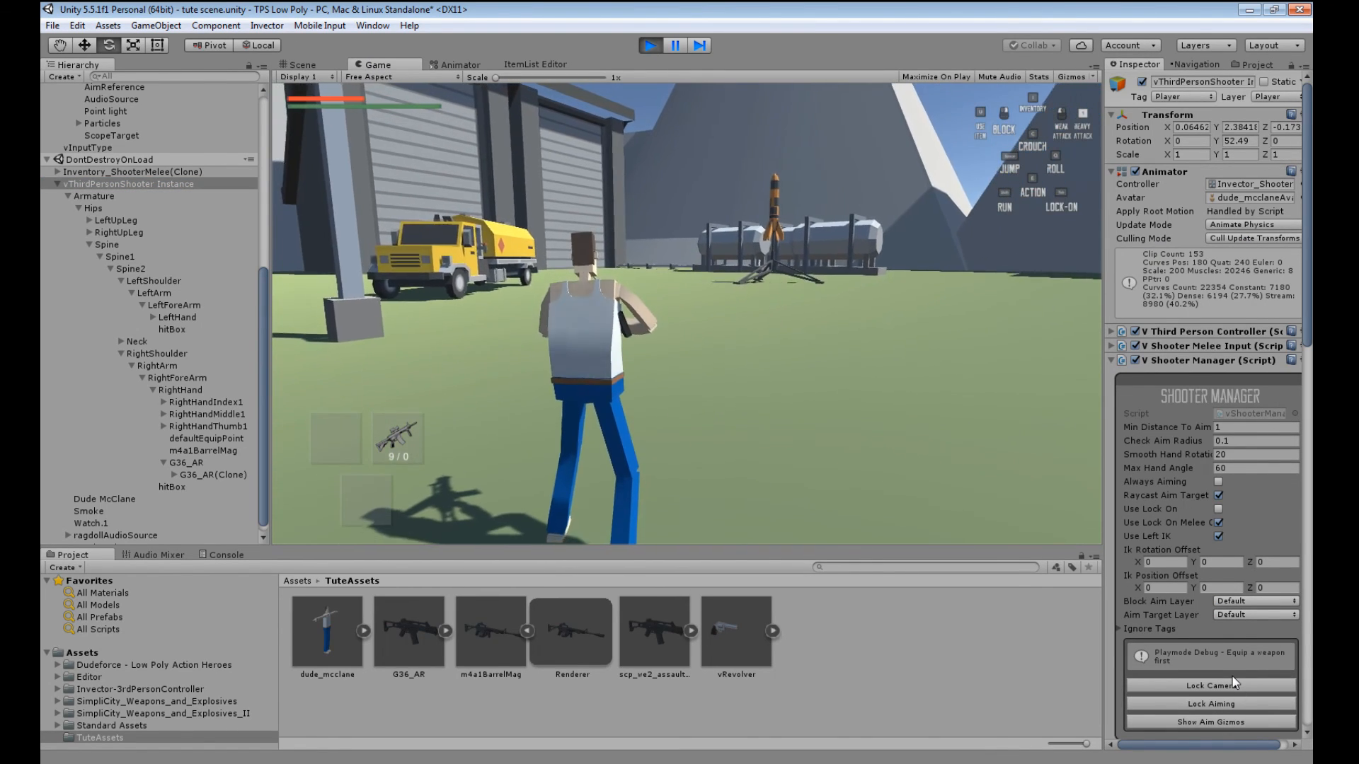
left_click(395, 62)
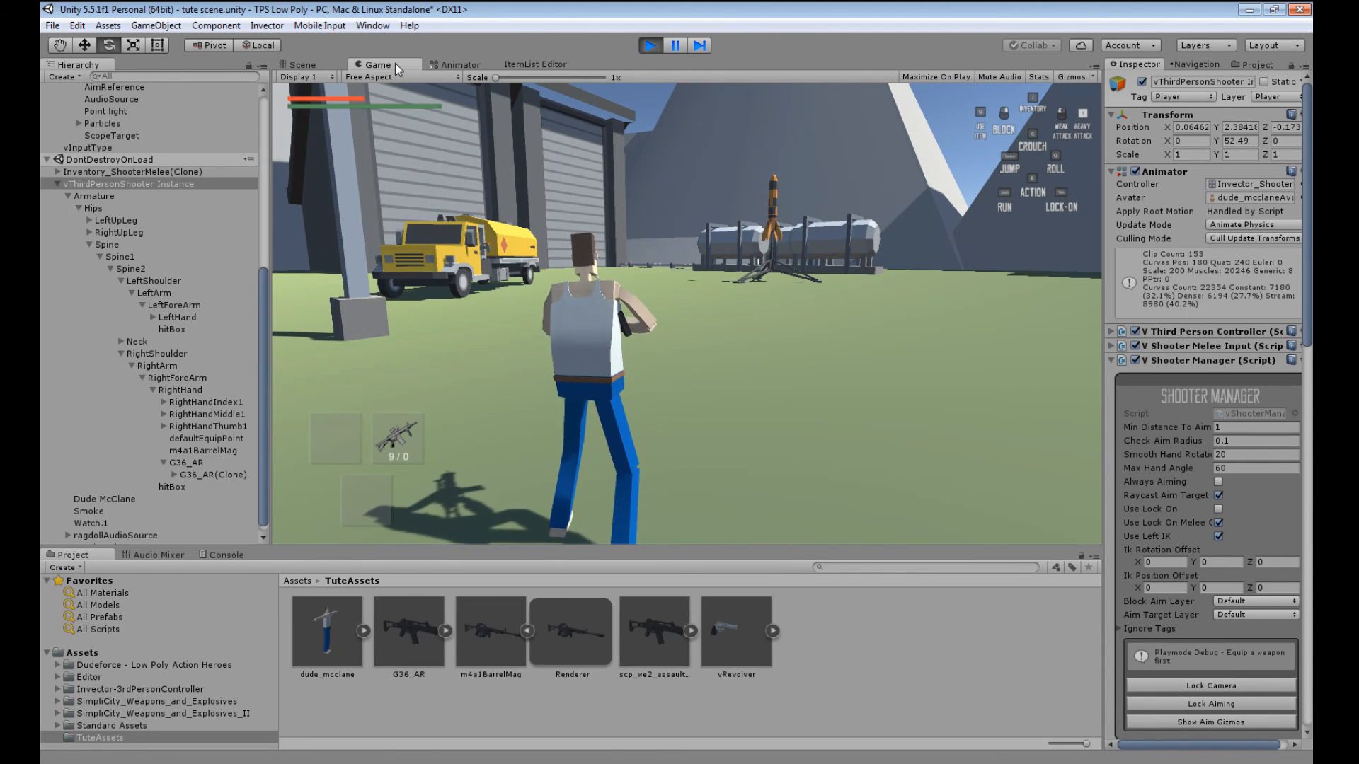